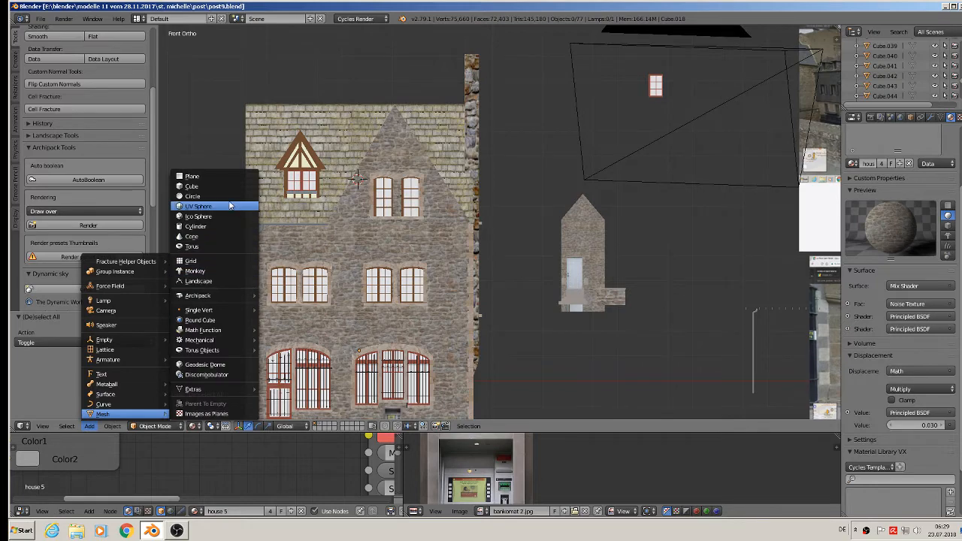
Add a cube at the gable's left slope and shrink it to a small block, scaling by about 0.025 and again by 0.6.
click(225, 188)
key(s)
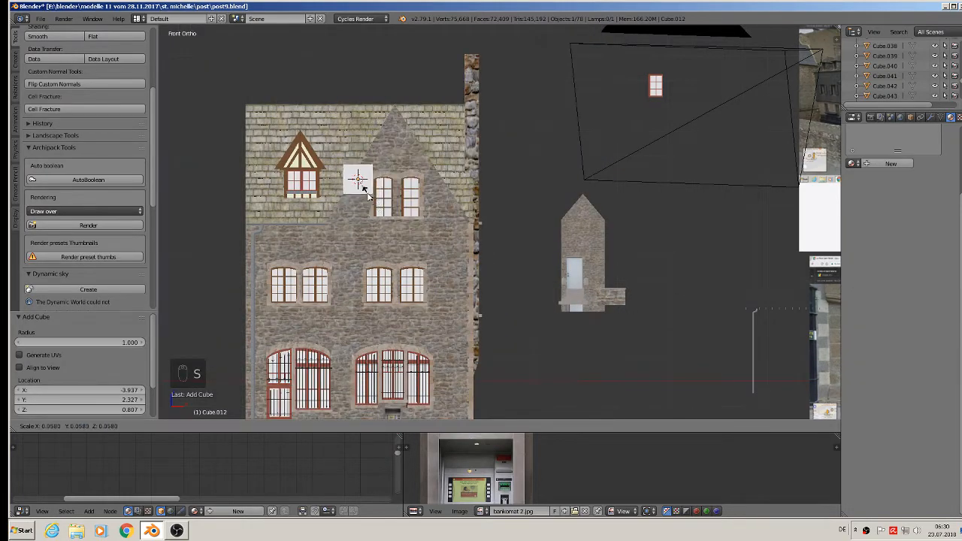
click(366, 184)
scroll(374, 181, up, 6)
key(s)
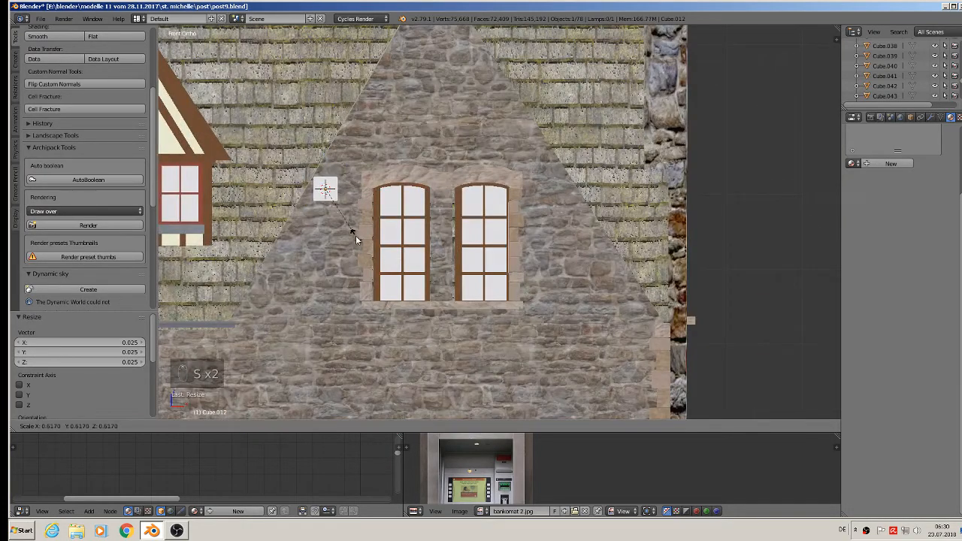
click(362, 232)
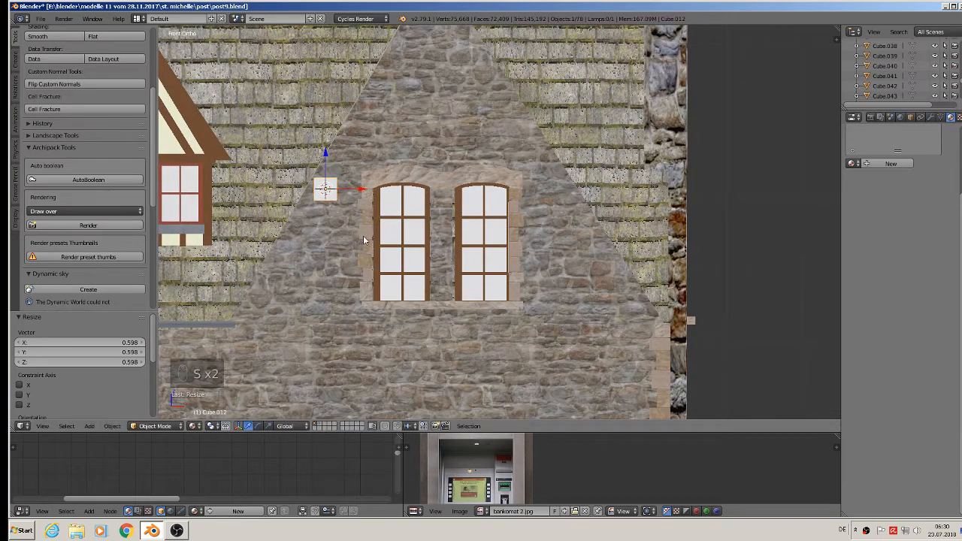
Stretch the small block along Z by a factor of about 12.7 into a long, thin beam.
key(s)
key(z)
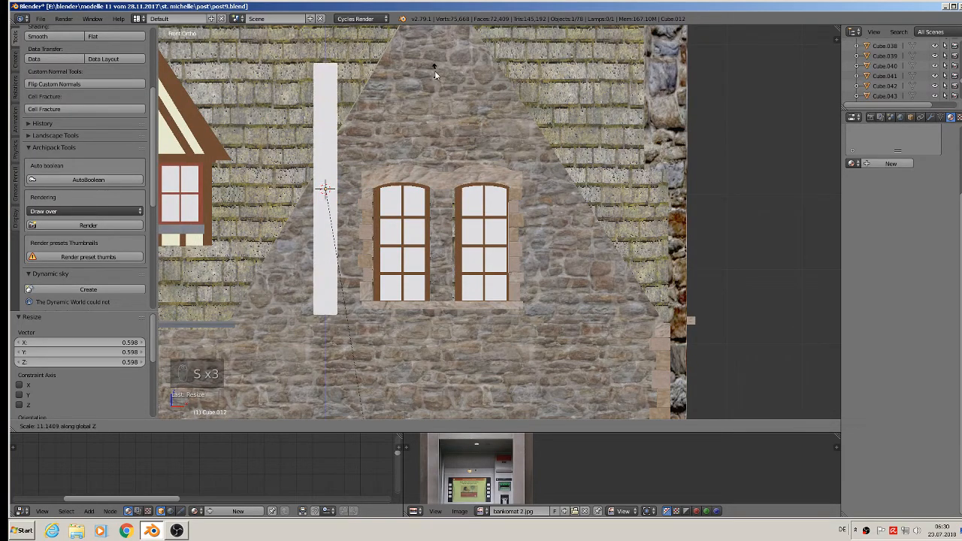
click(434, 73)
scroll(391, 120, down, 5)
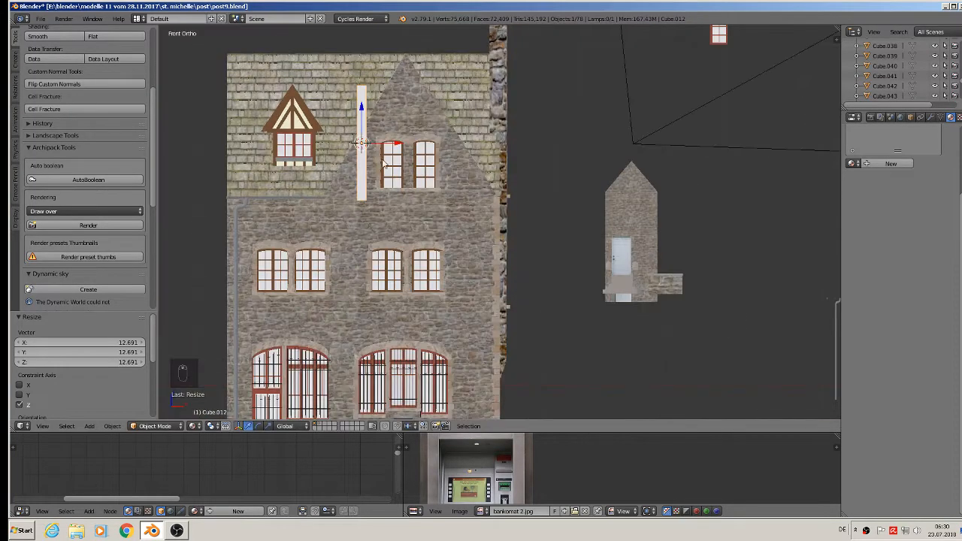
Rotate the beam about 28.5° plus 0.9° around Y and shift it slightly so it lies along the gable's left slope.
key(r)
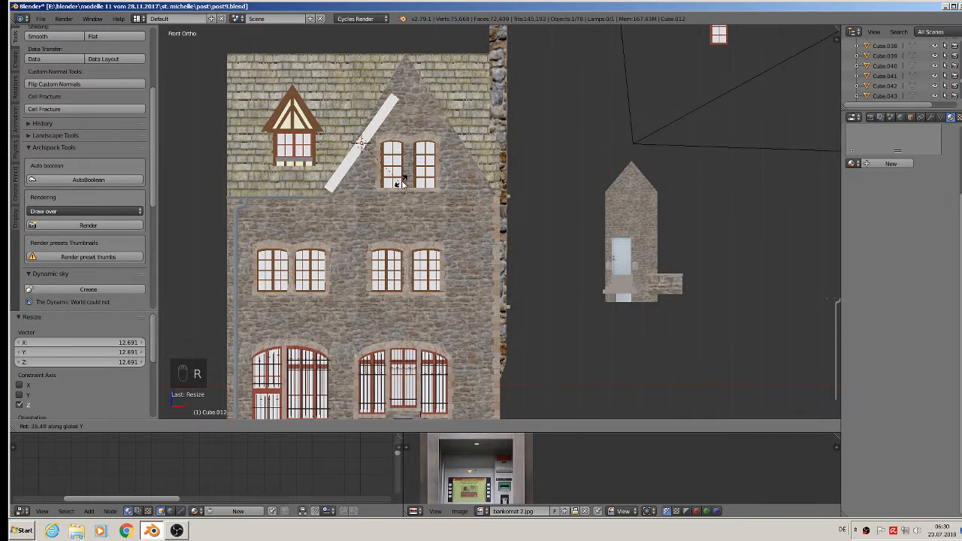
click(405, 182)
scroll(374, 184, up, 2)
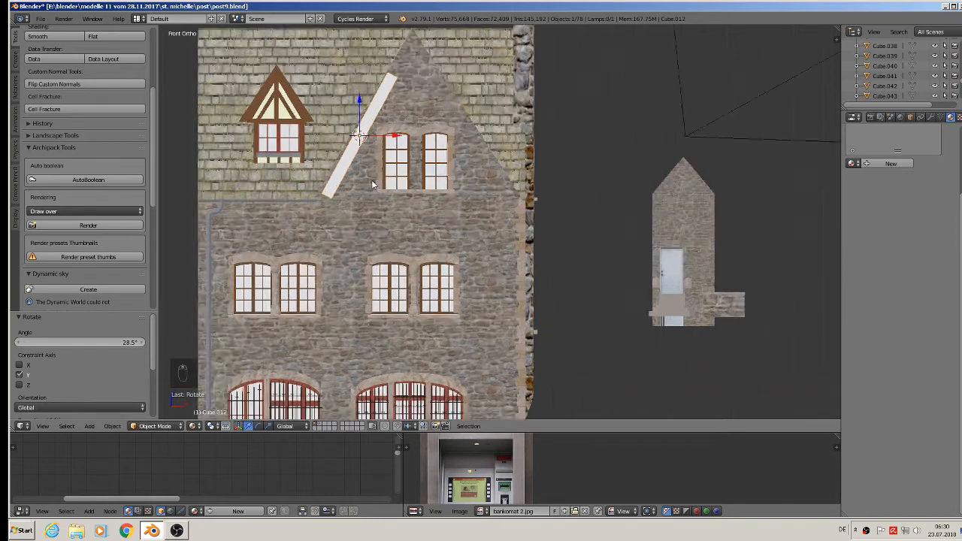
key(g)
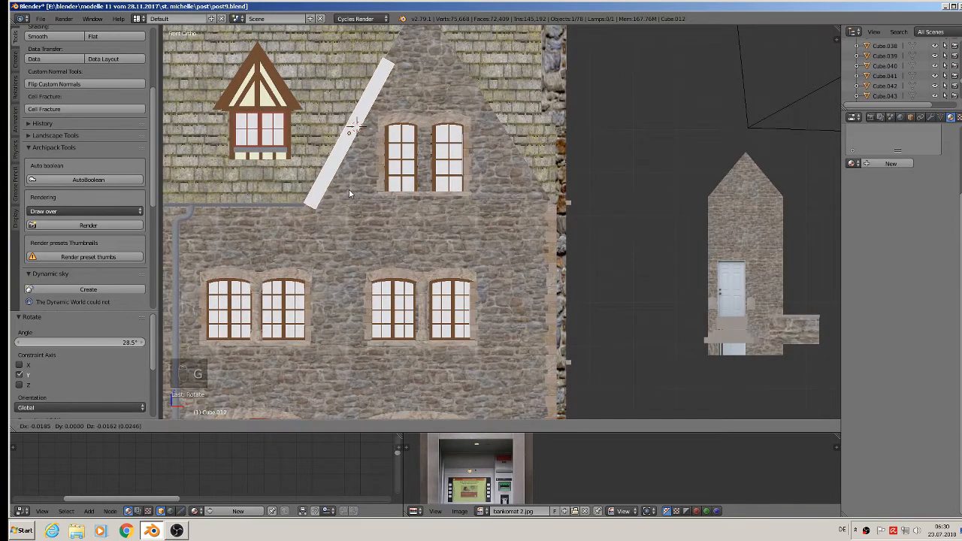
click(348, 189)
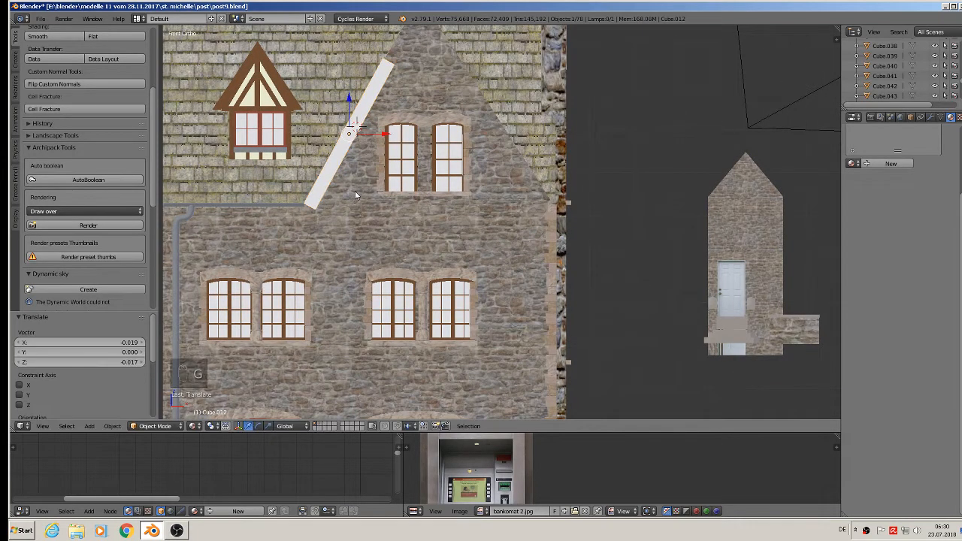
key(r)
click(417, 208)
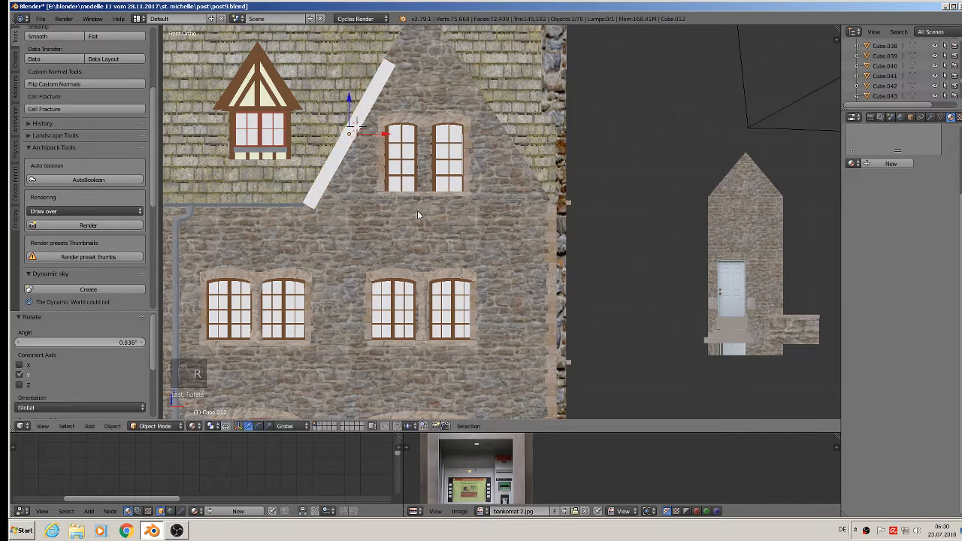
Lengthen the beam to the roof ridge by moving its upper end face about 0.166 along its normal, using Normal orientation.
shift+middle_drag(430, 114, 380, 217)
key(Tab)
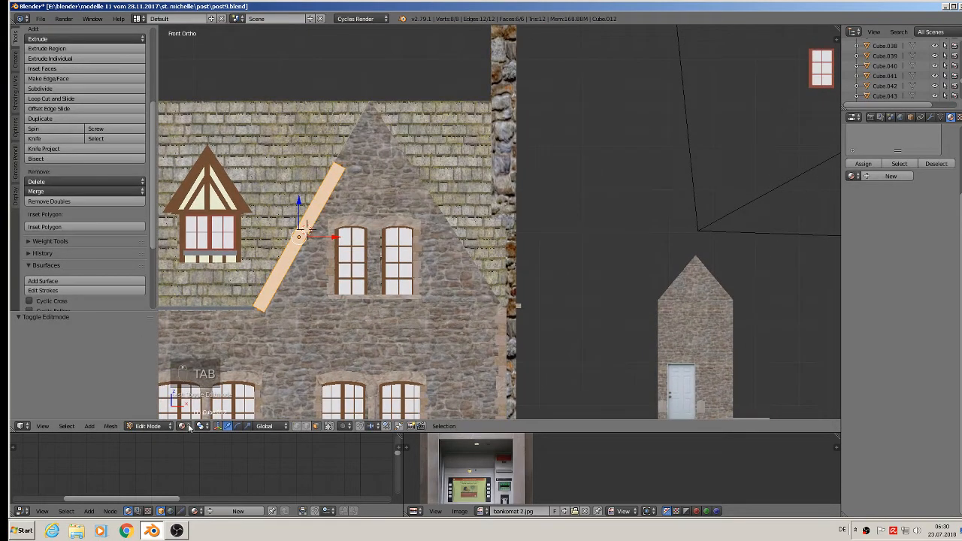
click(267, 426)
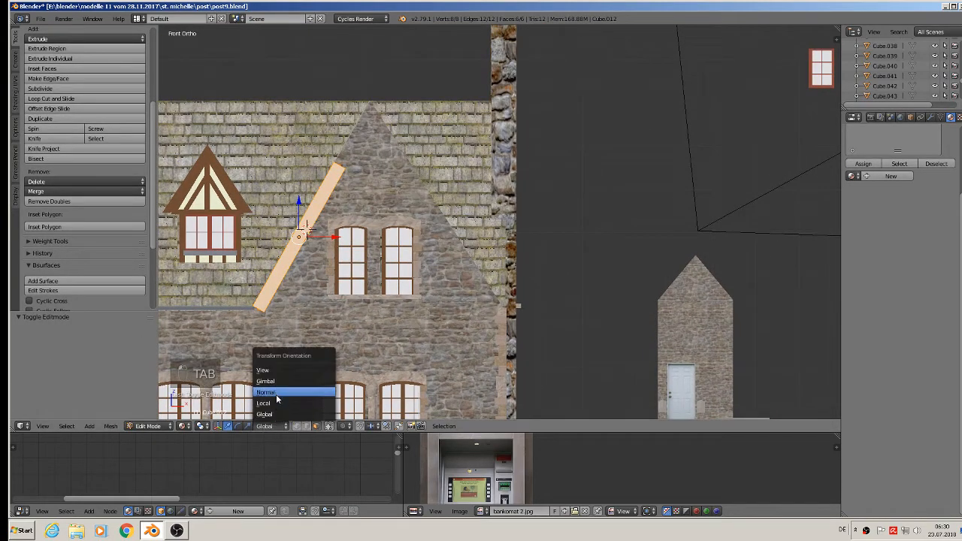
click(274, 391)
right_click(338, 165)
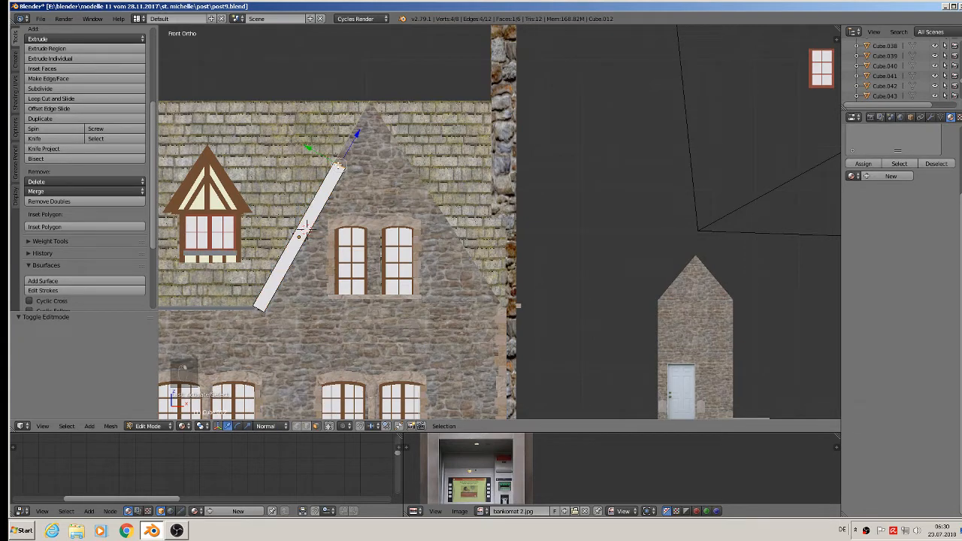
key(e)
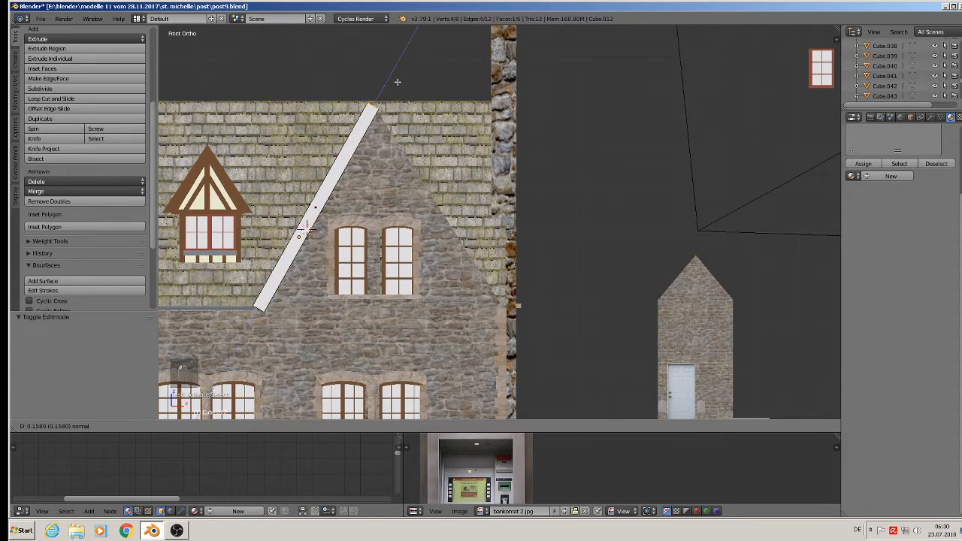
click(398, 79)
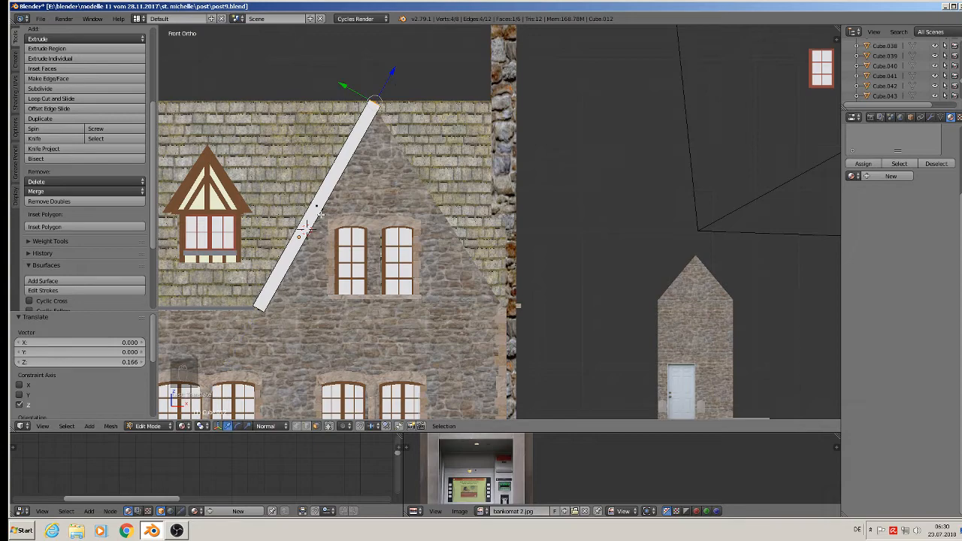
key(Tab)
scroll(380, 96, up, 5)
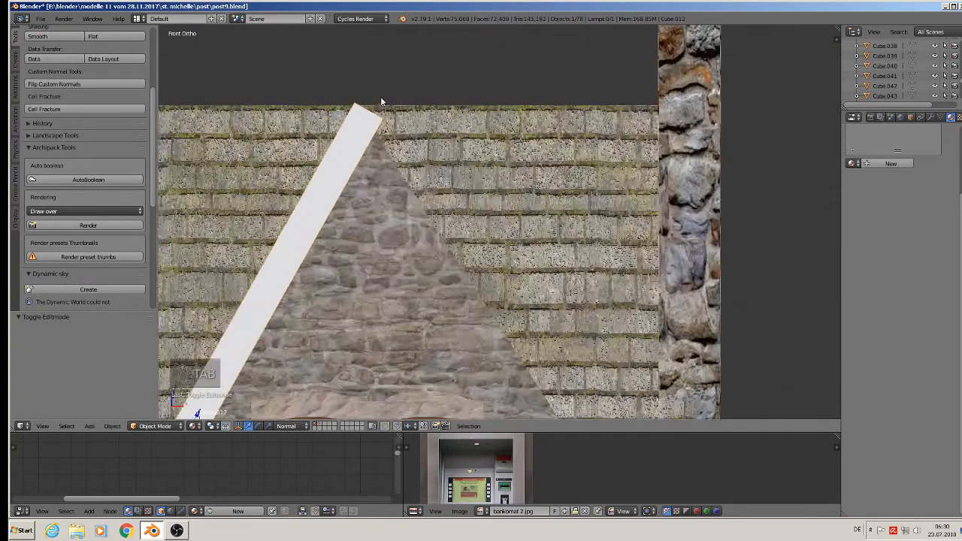
Add one loop cut across the beam and slide it close to the upper end.
key(Tab)
scroll(359, 153, down, 6)
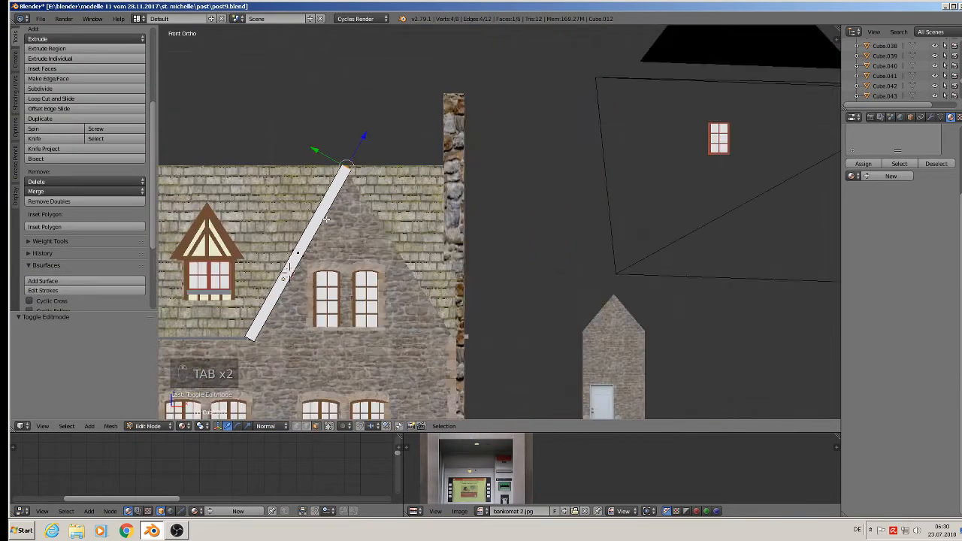
key(ctrl+r)
click(323, 220)
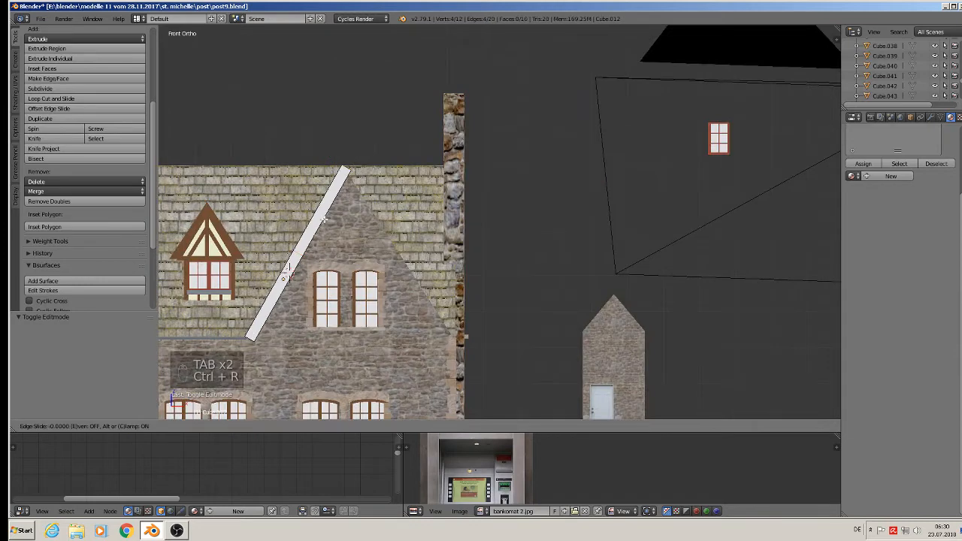
click(365, 144)
scroll(366, 143, up, 6)
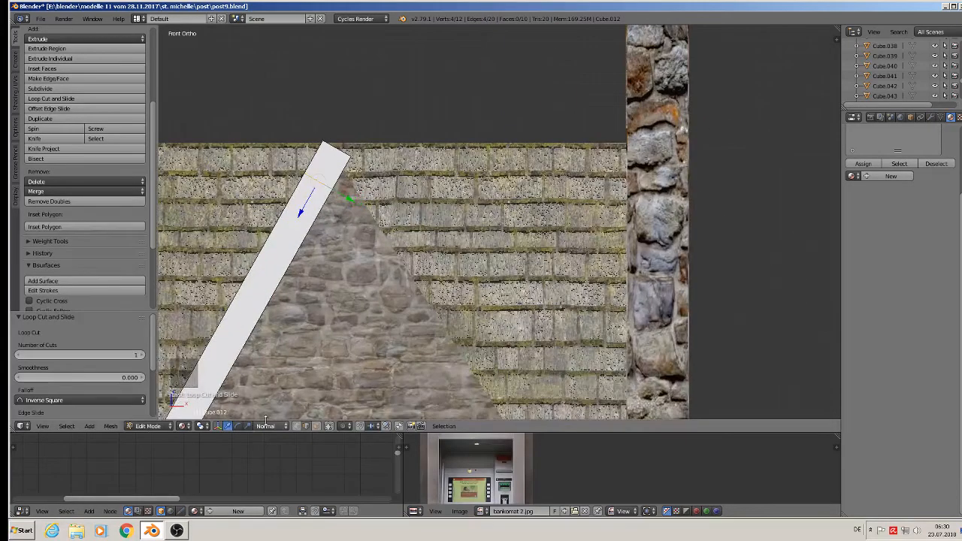
Switch the transform orientation to Global and flatten the new edge loop by scaling it to 0 along Z.
click(266, 422)
click(272, 412)
key(a)
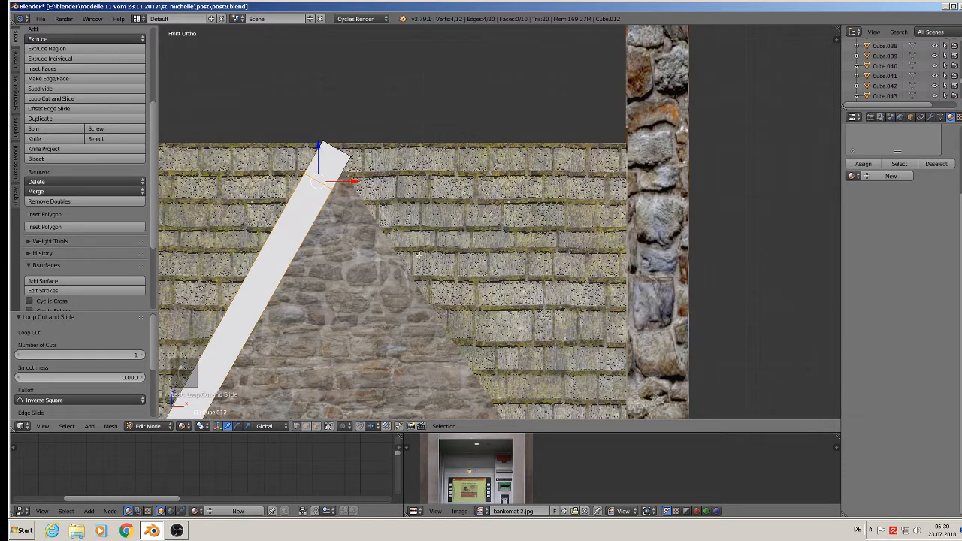
key(s)
key(z)
key(0)
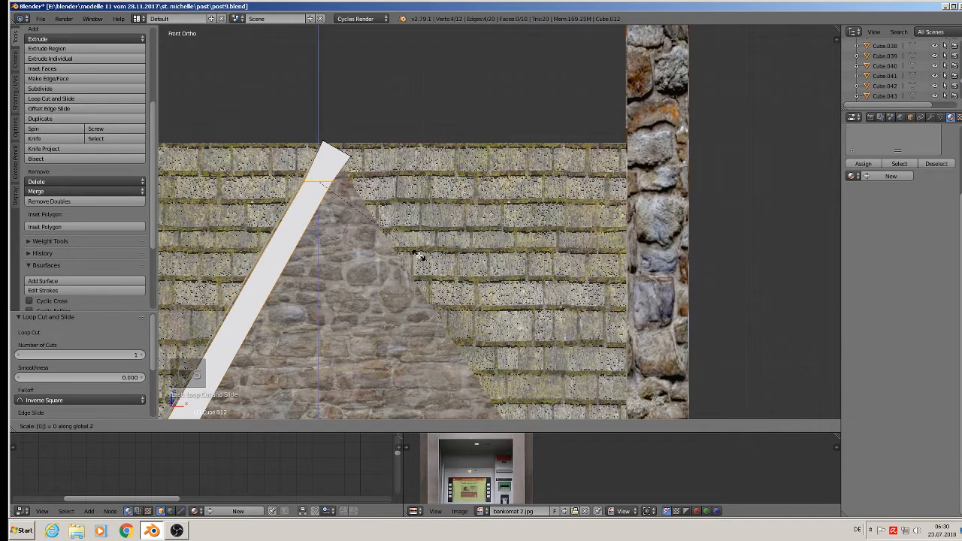
key(Return)
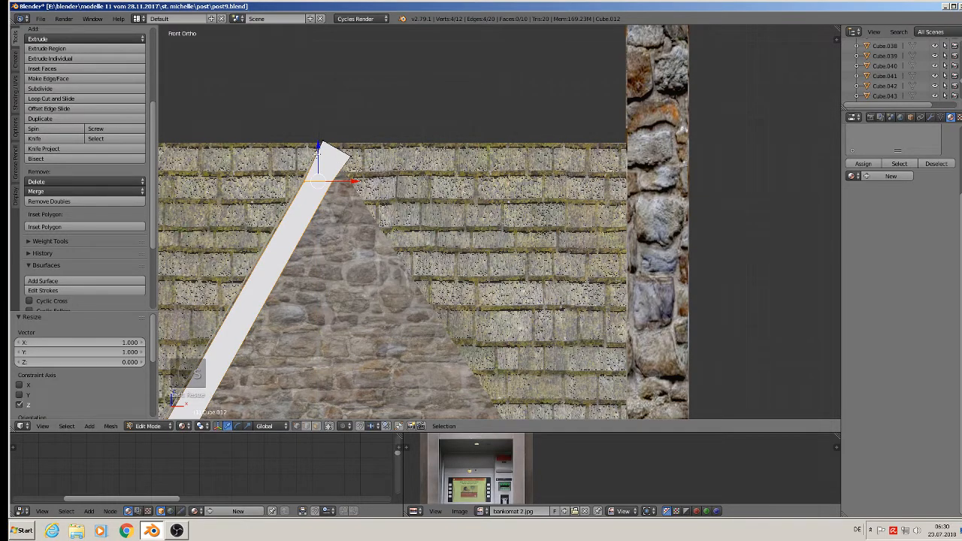
Try to reshape the beam's upper end into a point at the gable's peak by moving the flattened loop and end corner.
drag(318, 150, 358, 158)
right_click(352, 157)
scroll(360, 181, down, 4)
key(Tab)
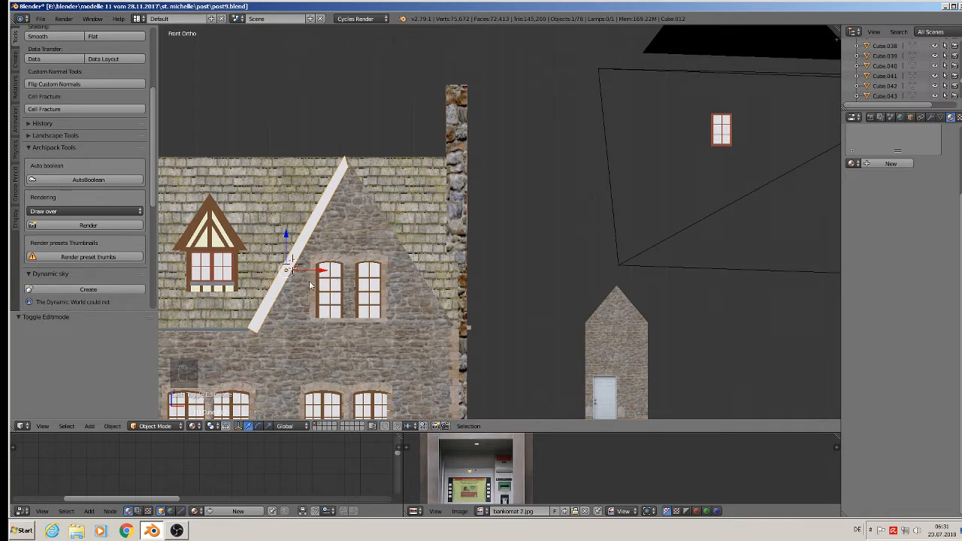
Duplicate the sloped beam in place and delete the copy.
key(shift+d)
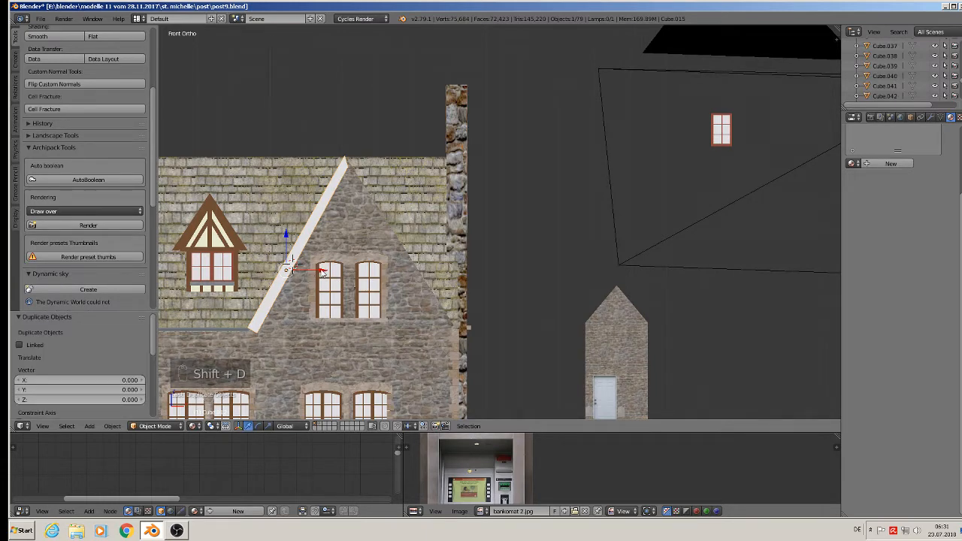
key(x)
click(321, 272)
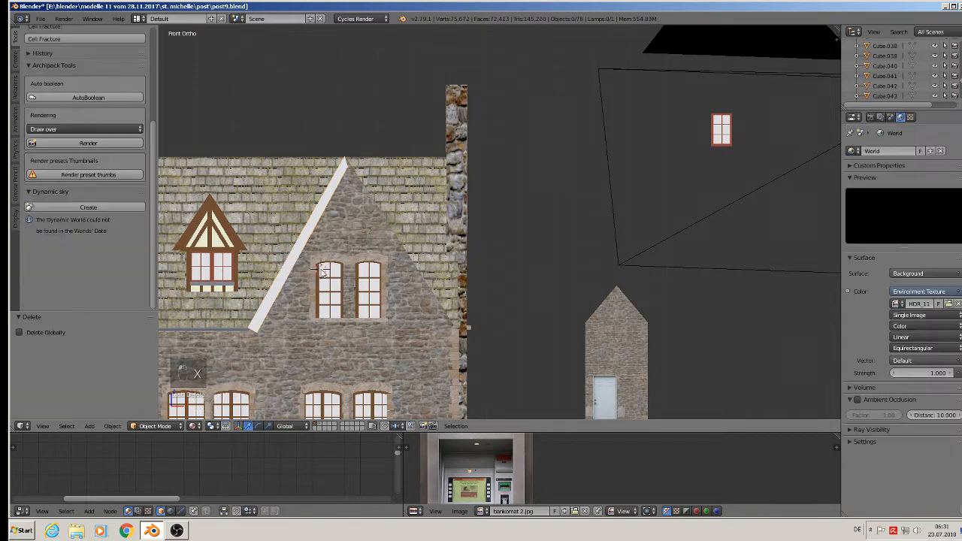
Reopen the beam's mesh for editing and undo the reshaping of its upper end back to the slanted loop cut.
scroll(374, 142, up, 6)
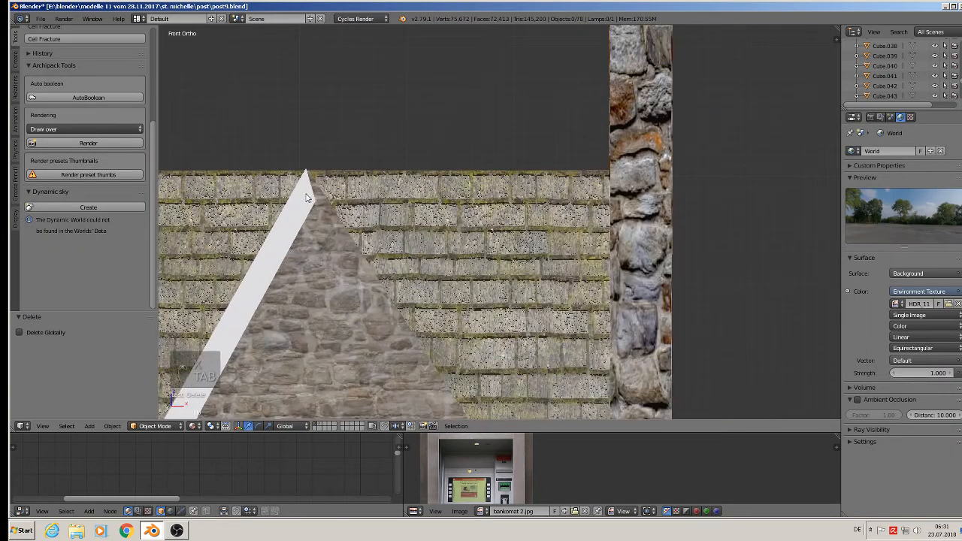
right_click(308, 197)
key(Tab)
scroll(302, 197, down, 4)
scroll(302, 197, down, 3)
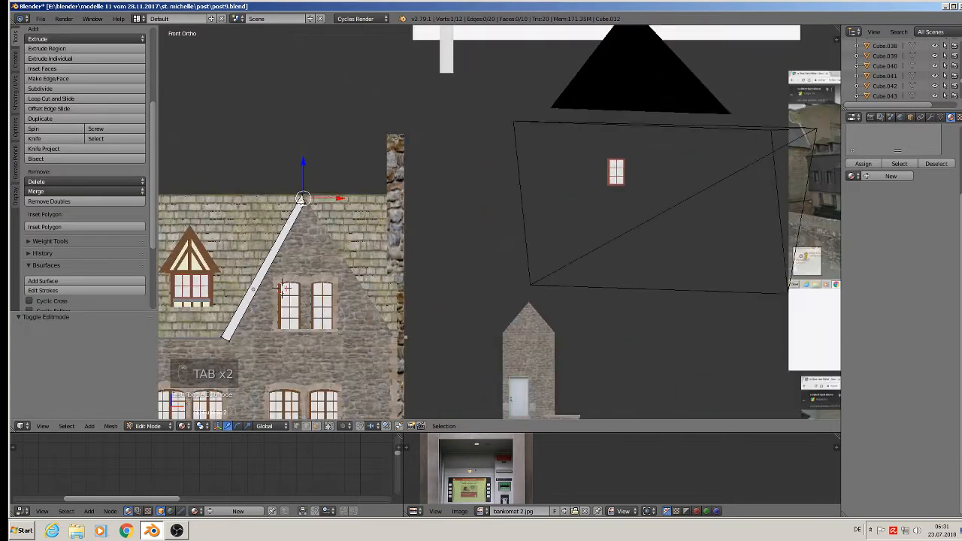
scroll(302, 199, up, 1)
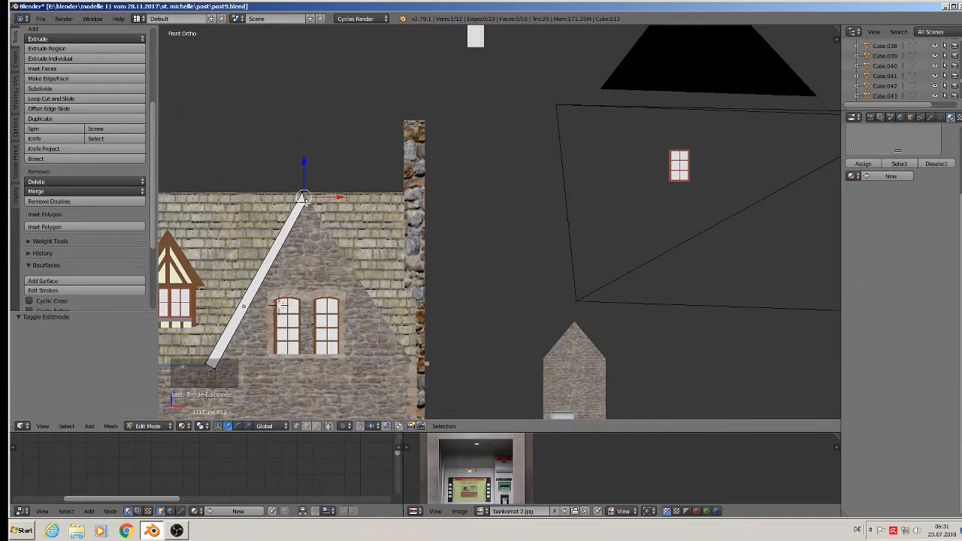
key(ctrl+z)
key(ctrl+z)
key(ctrl+z)
key(ctrl+z)
key(ctrl+z)
key(ctrl+z)
key(ctrl+z)
key(ctrl+z)
key(ctrl+z)
key(ctrl+z)
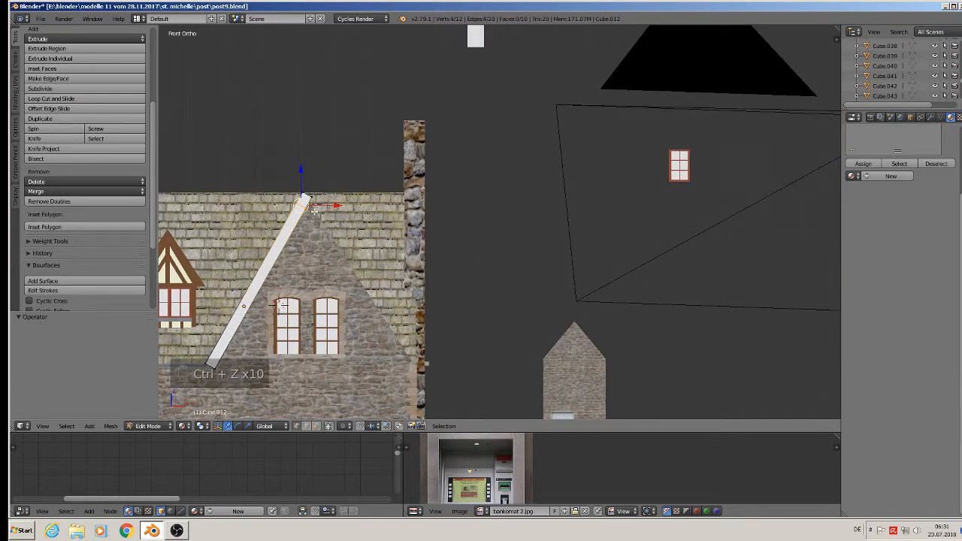
Slide the slanted edge loop closer to the beam's upper end with Edge Slide, using a factor of about -0.229.
scroll(314, 210, up, 4)
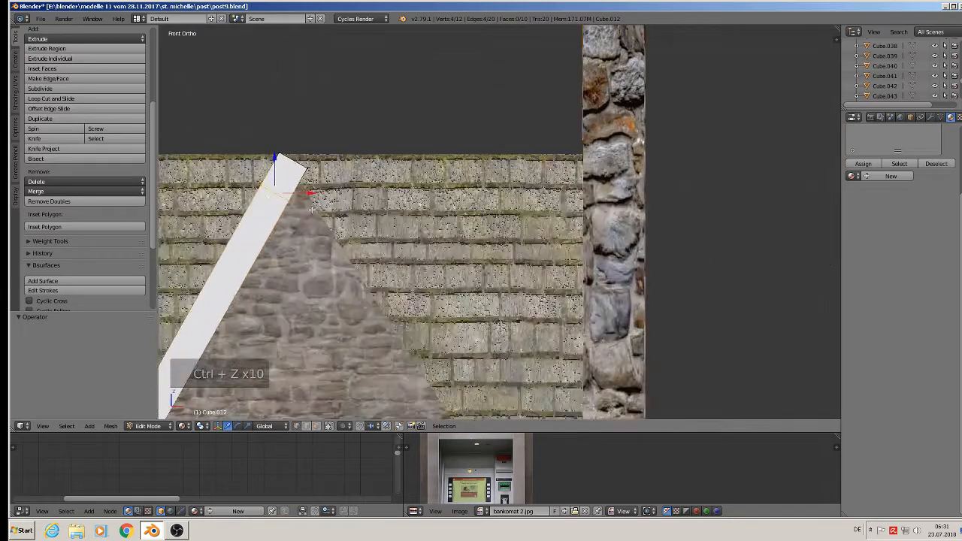
key(w)
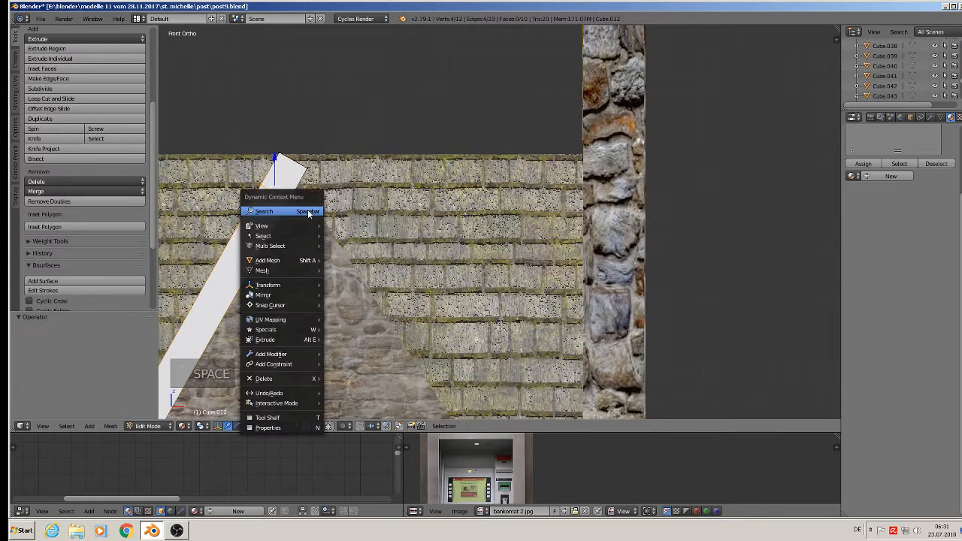
key(space)
text(edg)
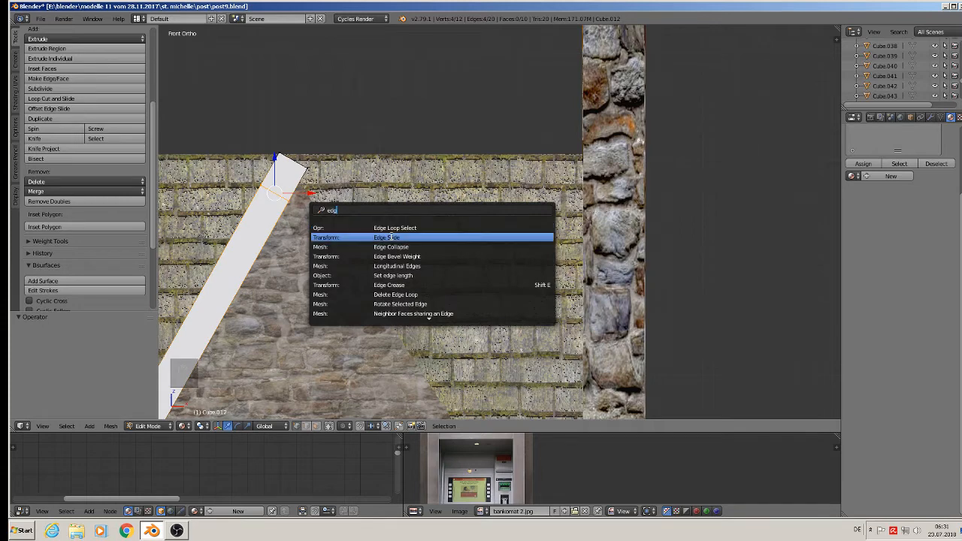
click(390, 237)
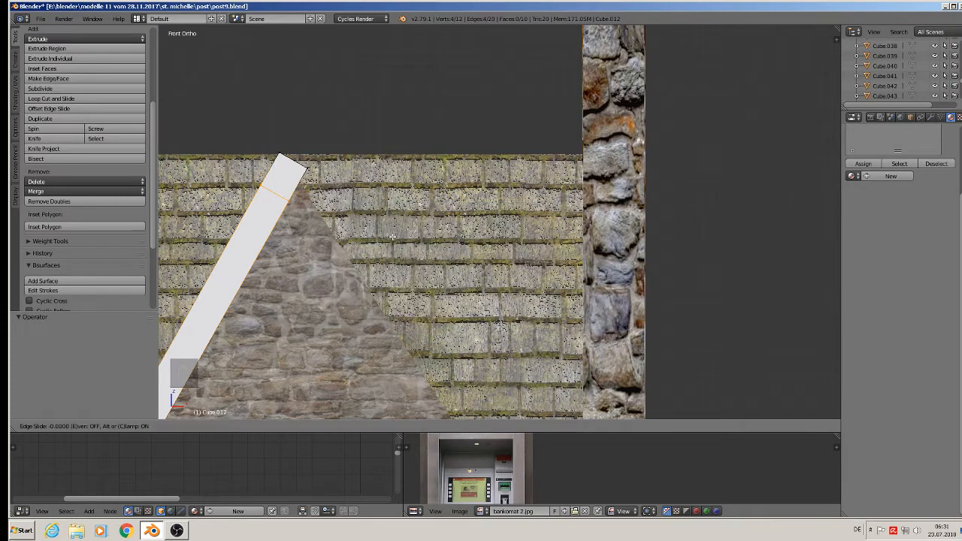
click(420, 177)
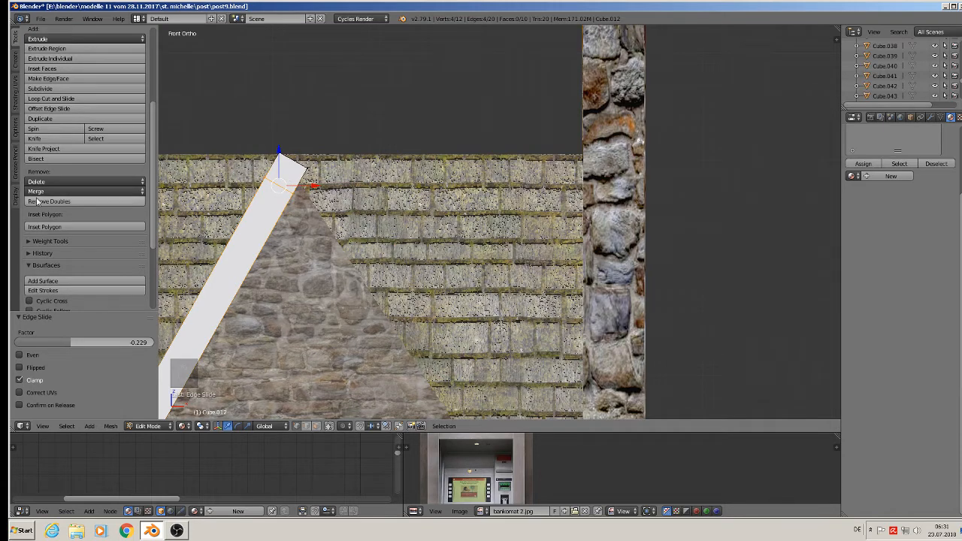
Knife-cut the beam's front face diagonally from its upper tip to the loop's inner corner and delete the outer corner vertex.
click(45, 139)
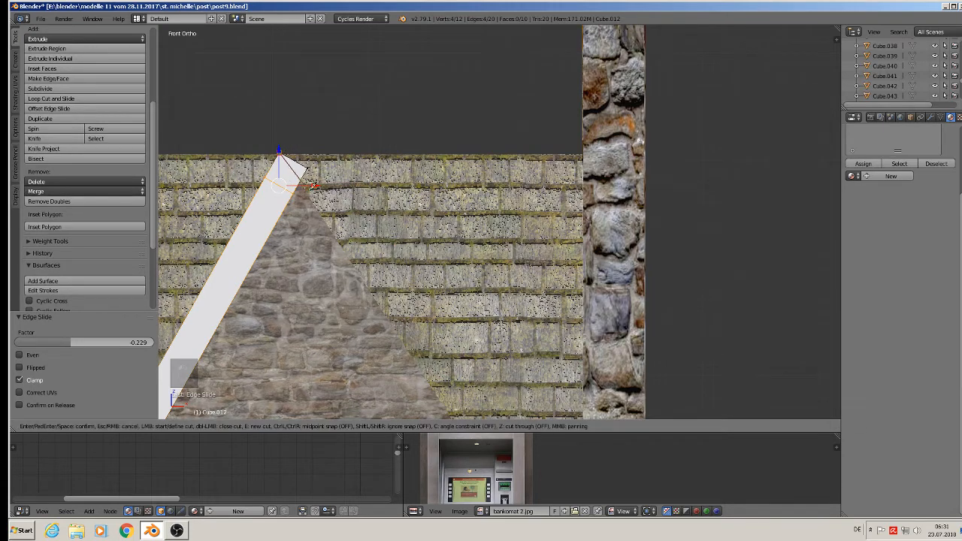
key(Return)
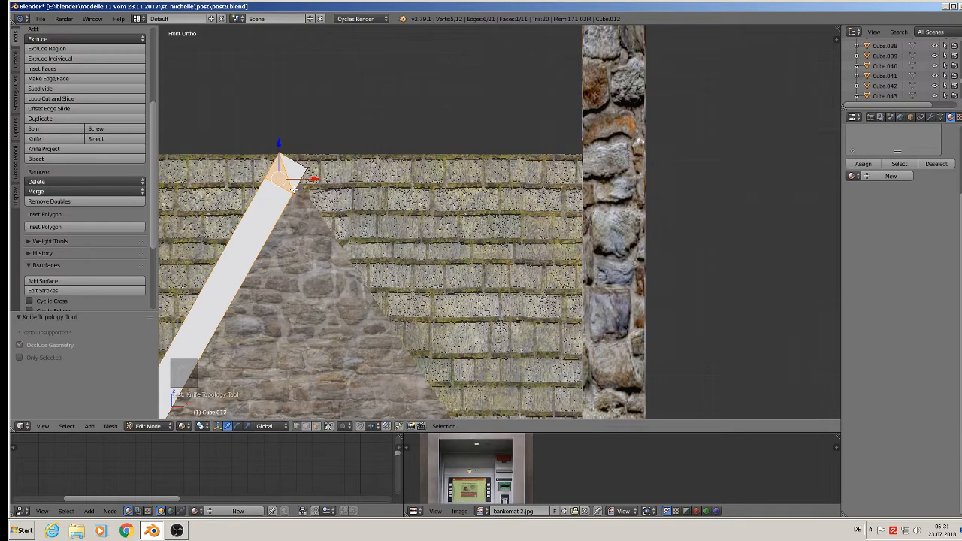
key(x)
click(308, 168)
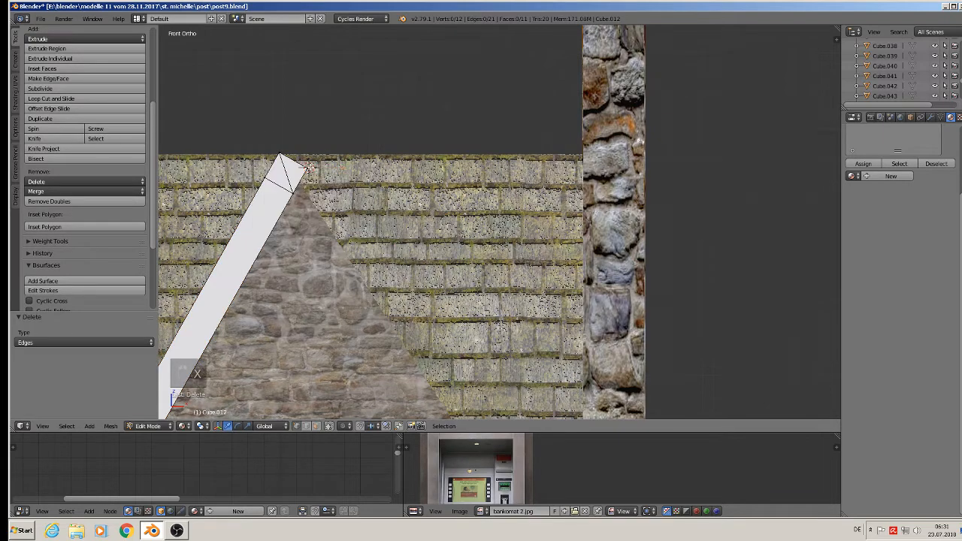
key(x)
click(304, 151)
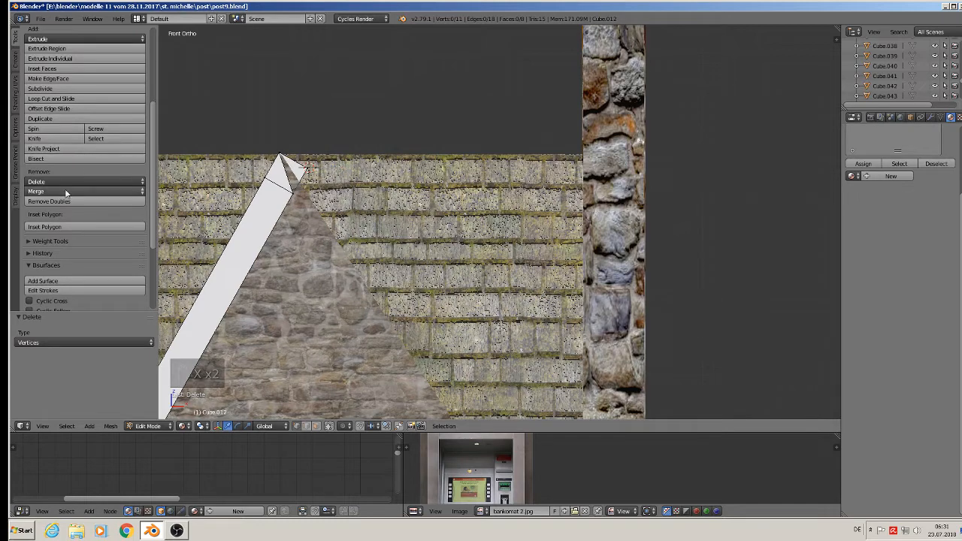
Connect the beam's open upper end with a Knife cut from the tip and delete the leftover corner vertex.
click(34, 138)
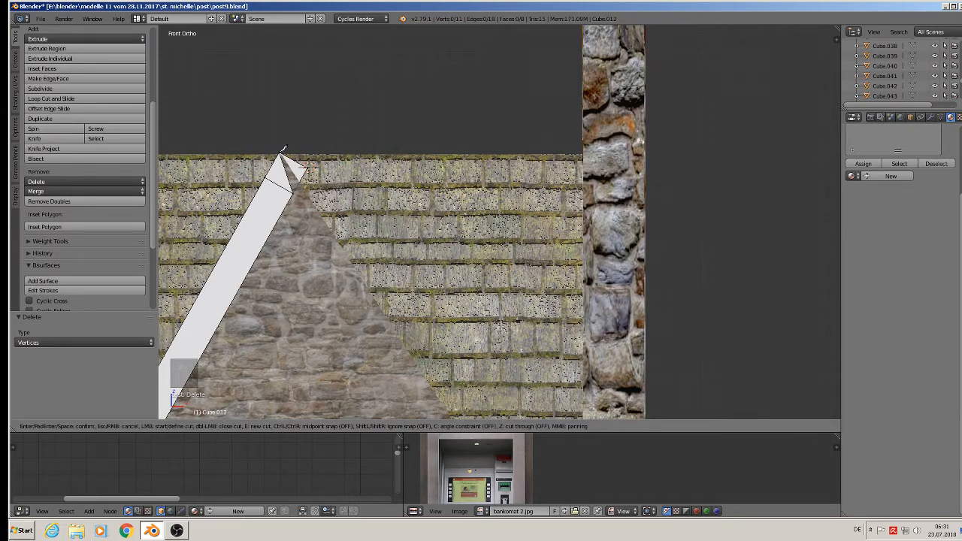
key(Escape)
middle_drag(284, 154, 409, 51)
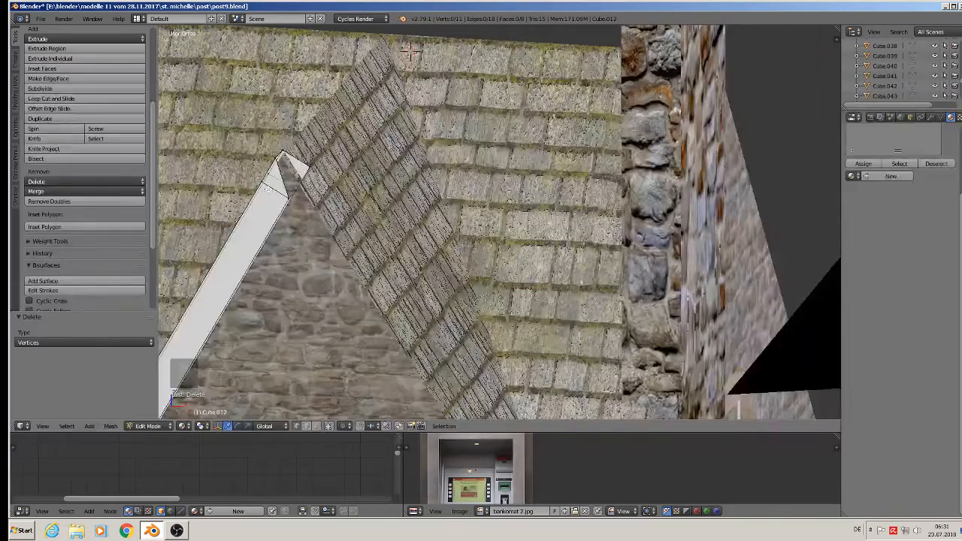
scroll(409, 52, up, 2)
click(53, 138)
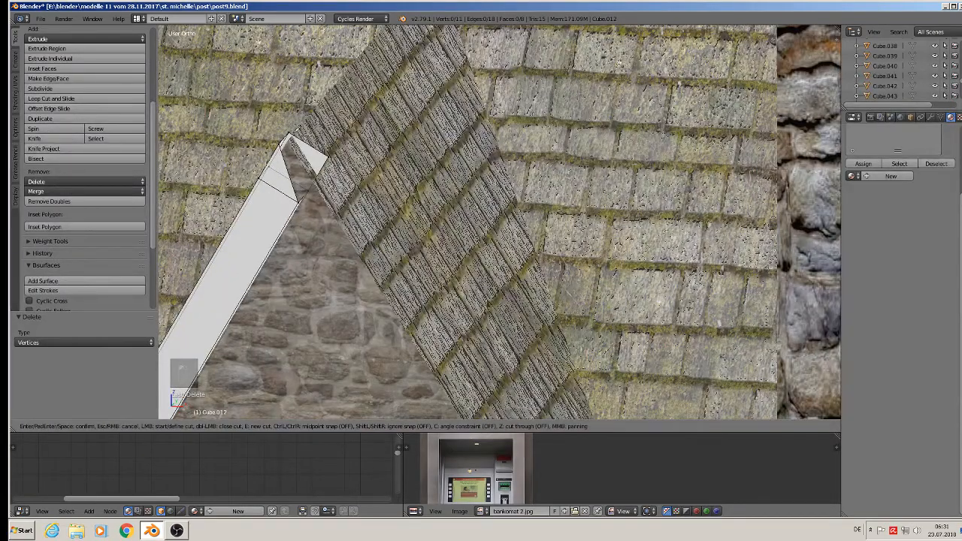
click(289, 132)
click(308, 191)
key(Return)
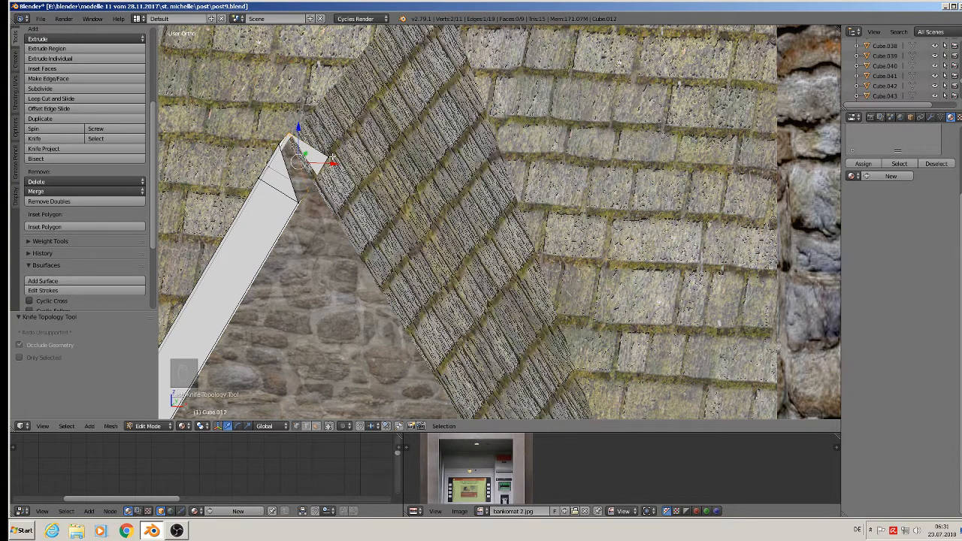
key(x)
click(311, 156)
scroll(301, 180, down, 1)
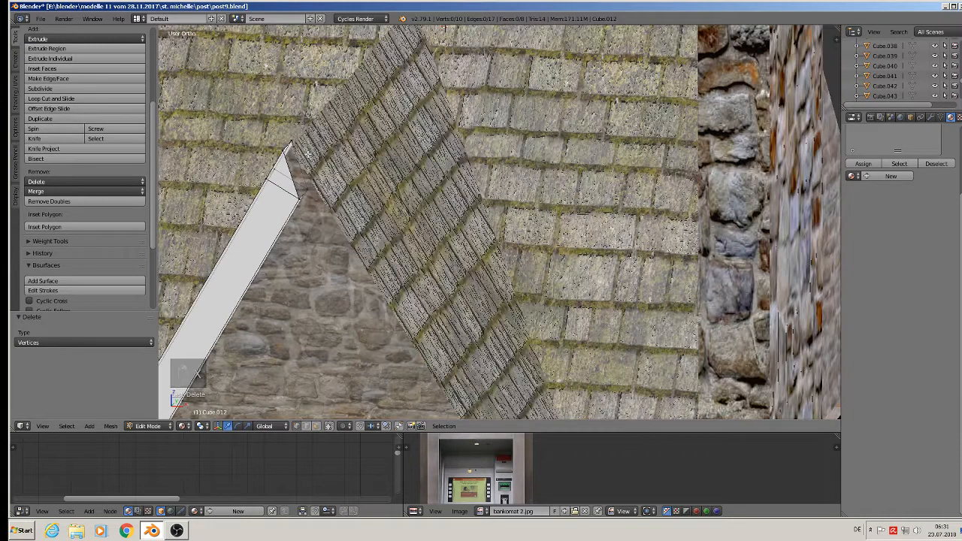
Fill the open boundary loop at the beam's cut upper end with a face and leave mesh editing.
alt+right_click(303, 155)
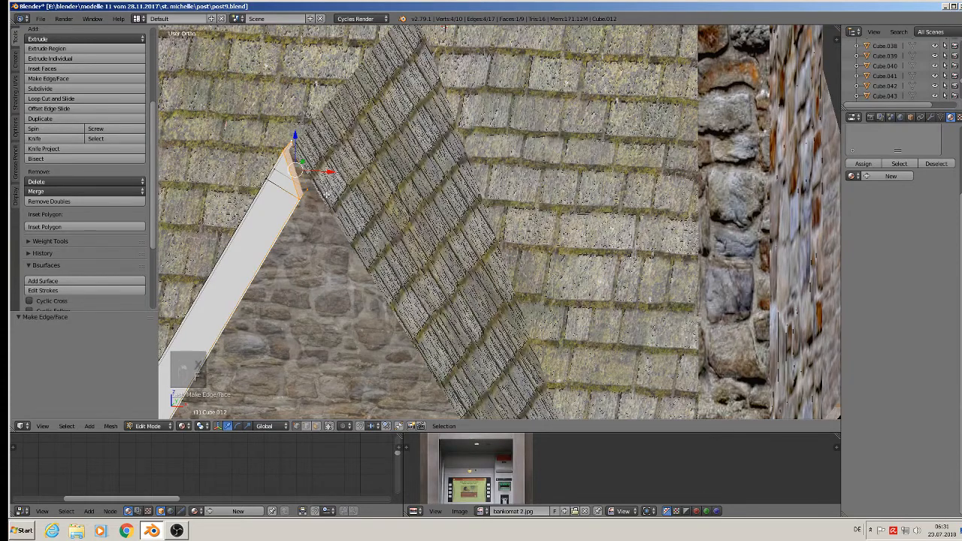
key(f)
key(KP_1)
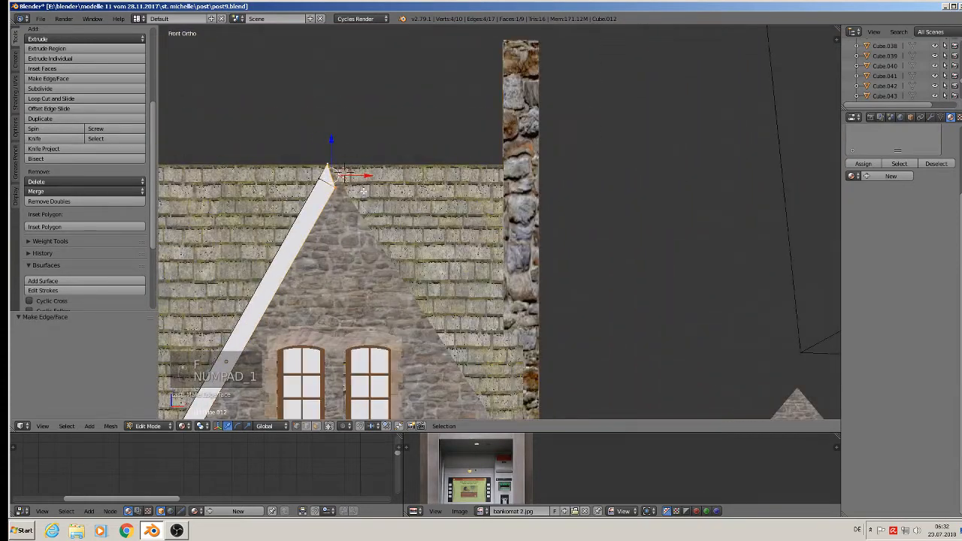
shift+middle_drag(361, 198, 389, 148)
scroll(389, 148, up, 2)
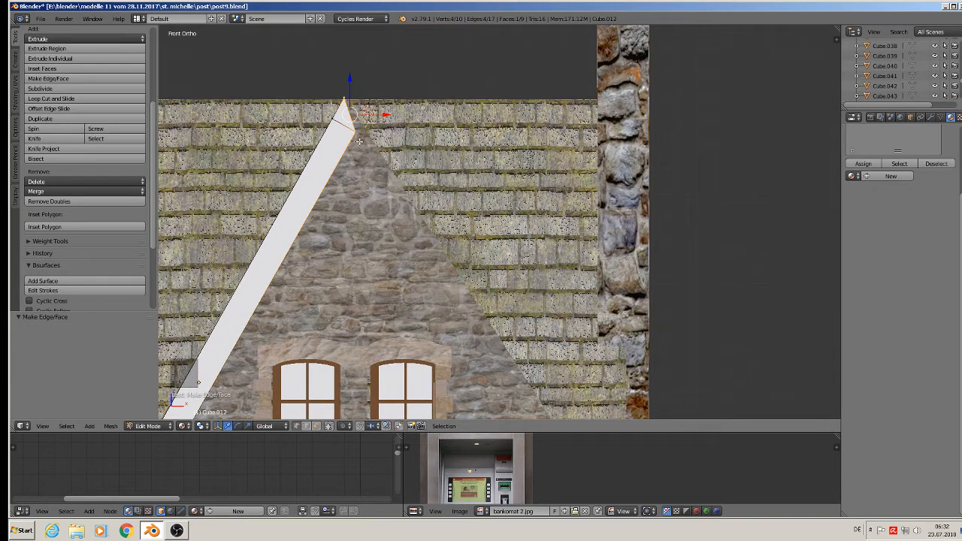
scroll(359, 141, down, 3)
key(Tab)
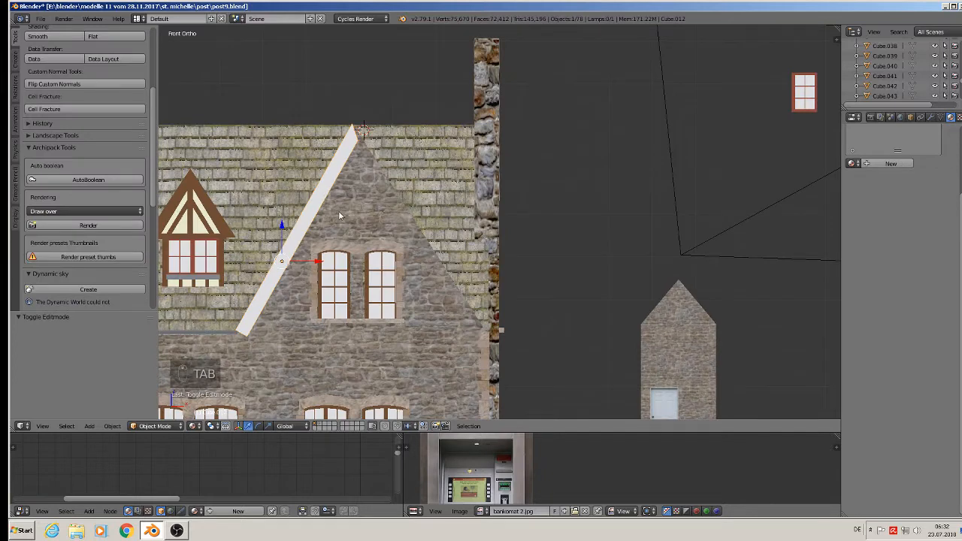
Clear the UV seams from the beam's whole mesh and from the edge loop near its upper end.
key(Tab)
scroll(315, 194, up, 1)
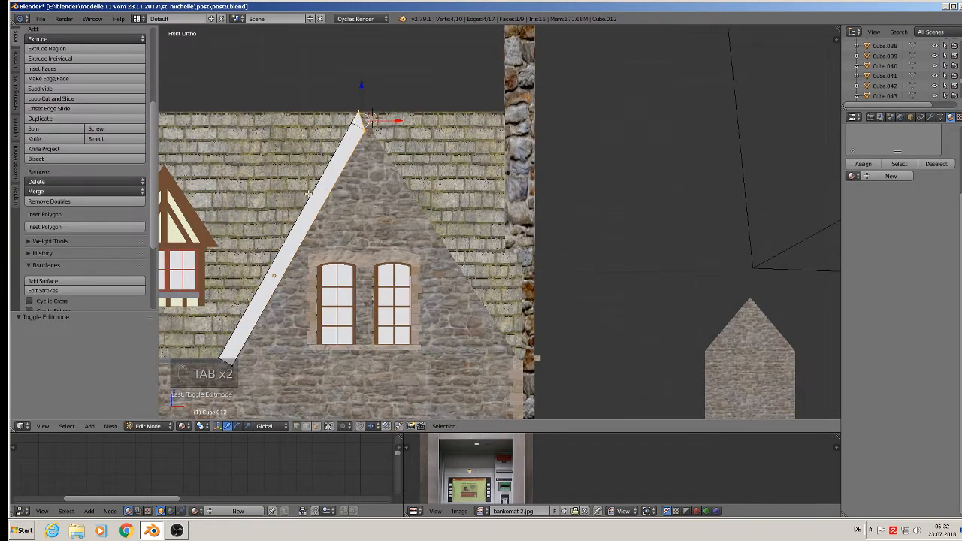
key(a)
key(a)
key(a)
key(a)
key(a)
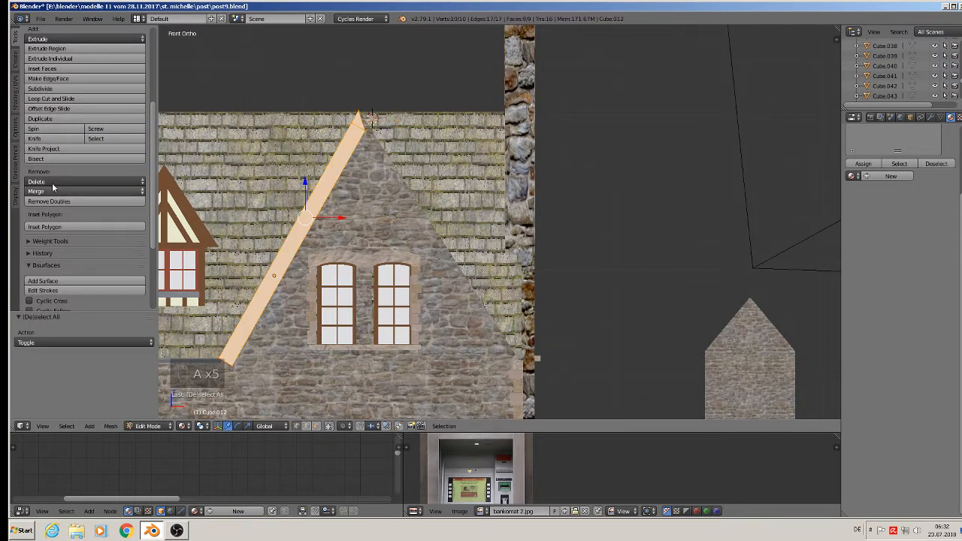
click(16, 101)
click(76, 196)
scroll(350, 159, up, 4)
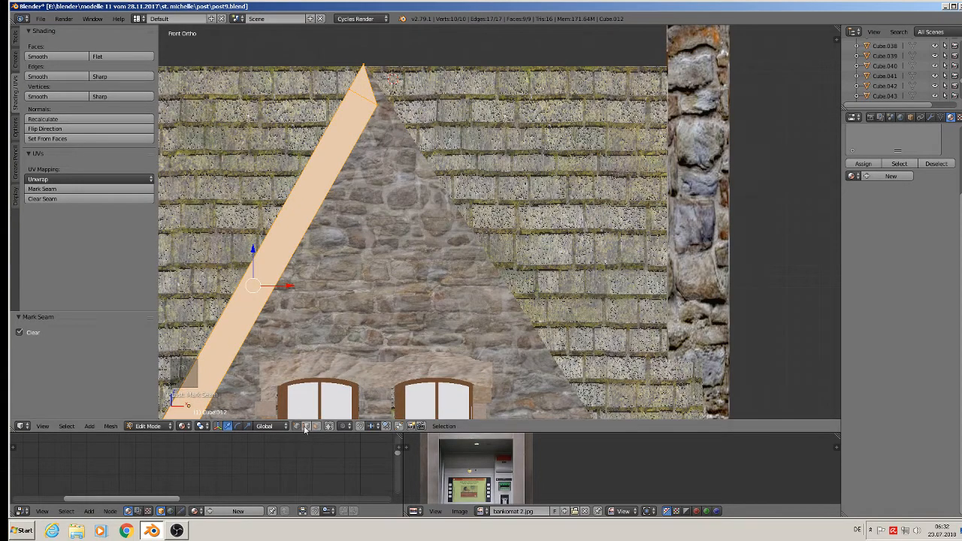
alt+right_click(361, 95)
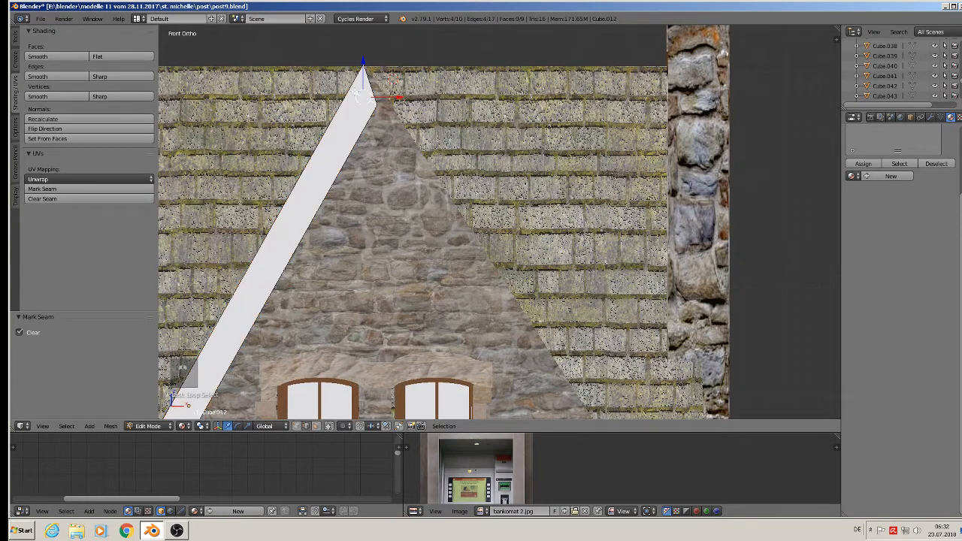
click(61, 199)
Mark all of the beam's edges as UV seams and clear the seam on the edge loop near its upper end.
scroll(343, 155, down, 3)
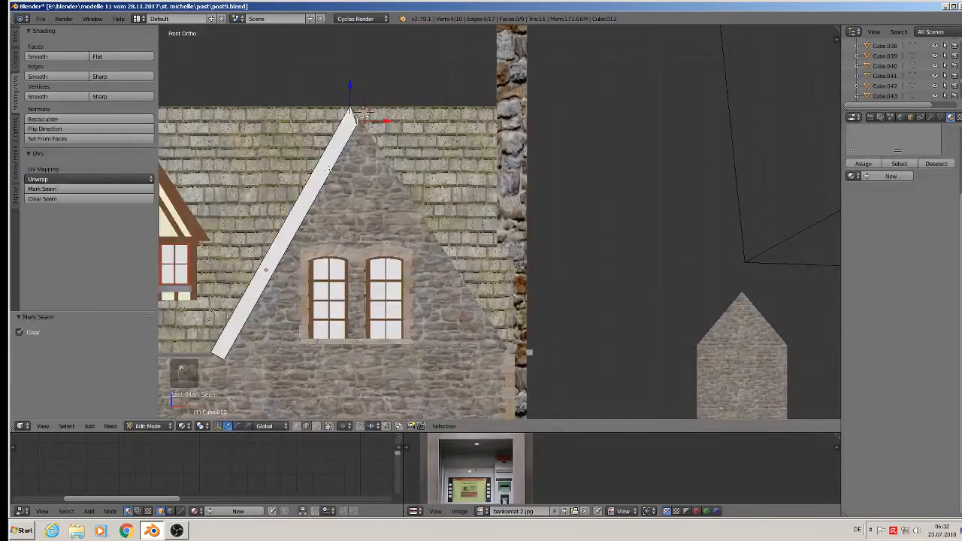
key(a)
key(a)
key(a)
key(a)
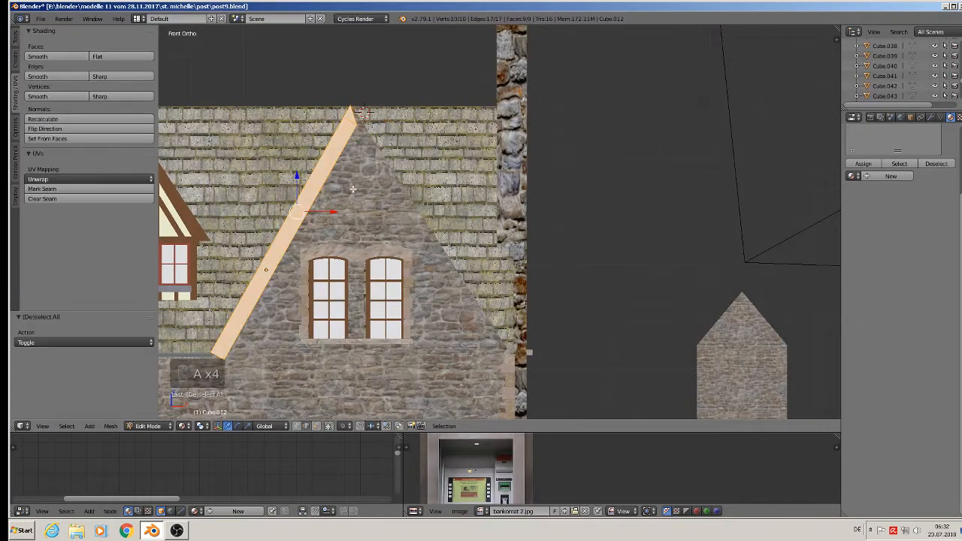
click(42, 189)
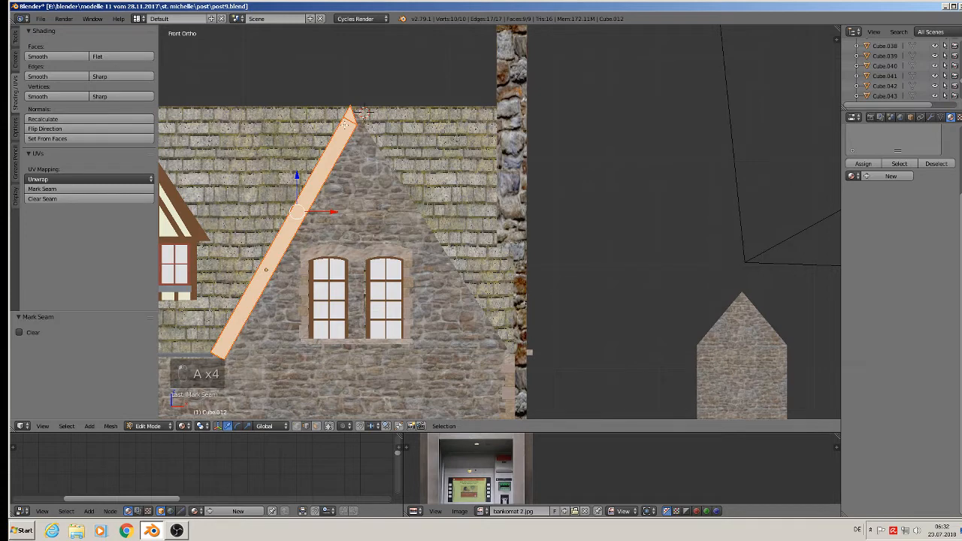
right_click(353, 120)
alt+right_click(349, 122)
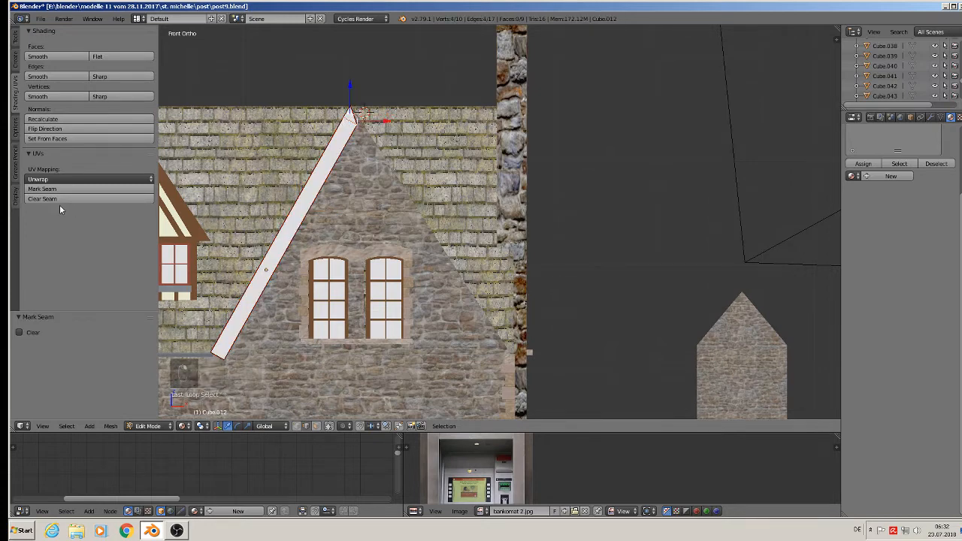
key(Tab)
key(Tab)
key(a)
key(a)
key(a)
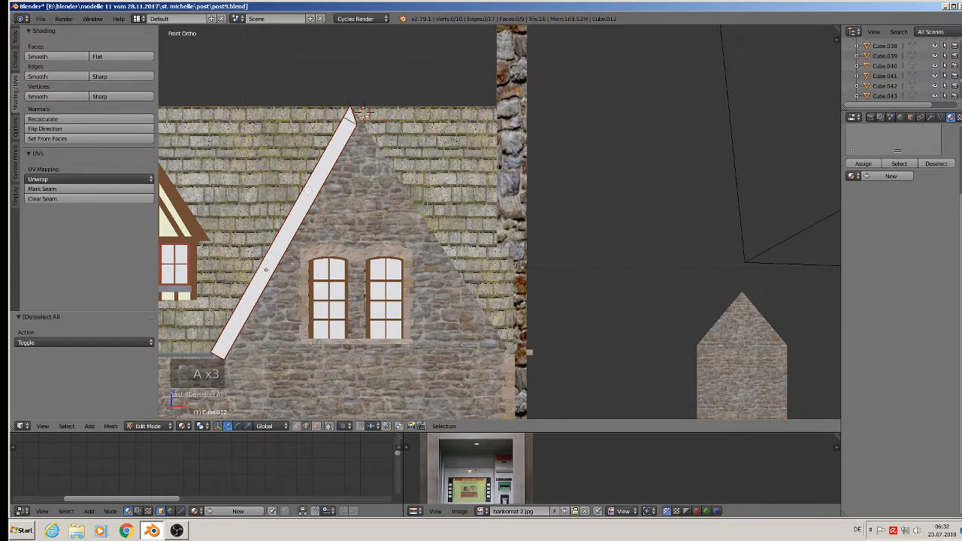
Apply the beam's rotation and scale in Object Mode.
key(Tab)
click(112, 426)
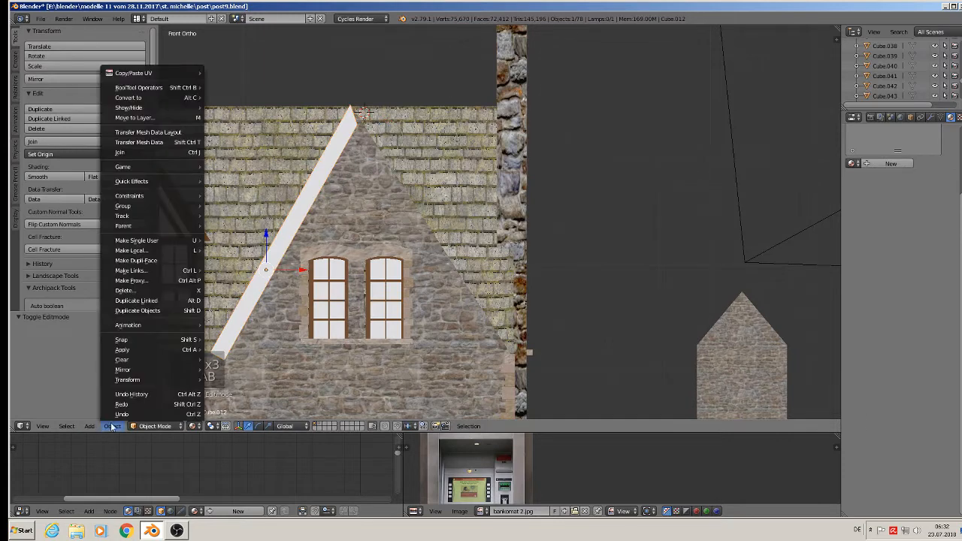
mouse_move(145, 363)
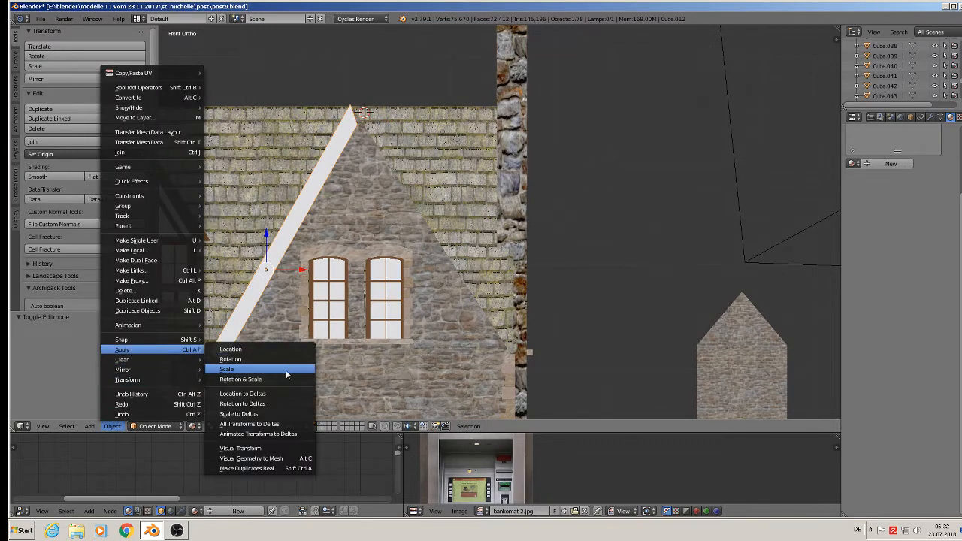
click(271, 378)
Unwrap the beam's entire mesh for UV mapping and return to Object Mode.
key(Tab)
key(a)
key(a)
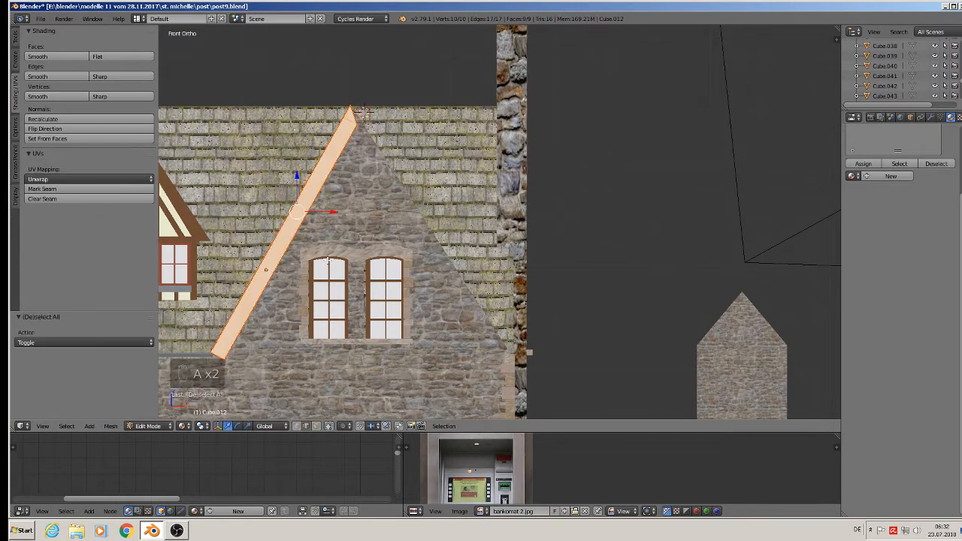
key(u)
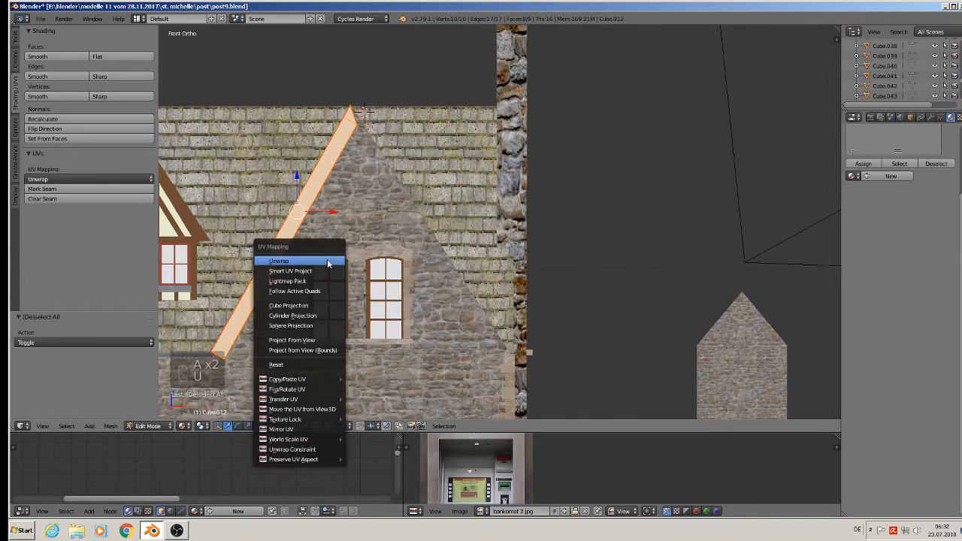
click(327, 259)
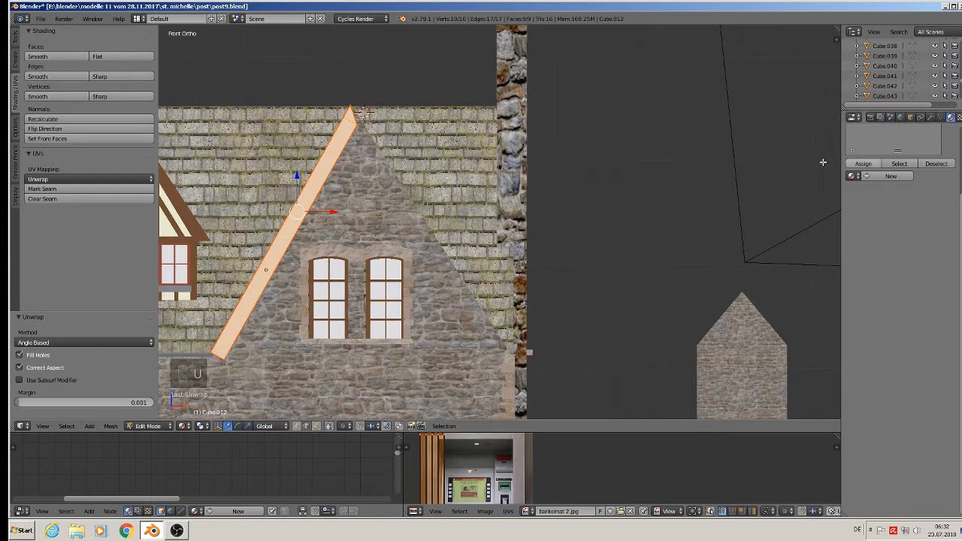
key(Tab)
Check the wall's and window surround's materials, and assign the existing stone 2.001 material to the sloped beam.
right_click(376, 217)
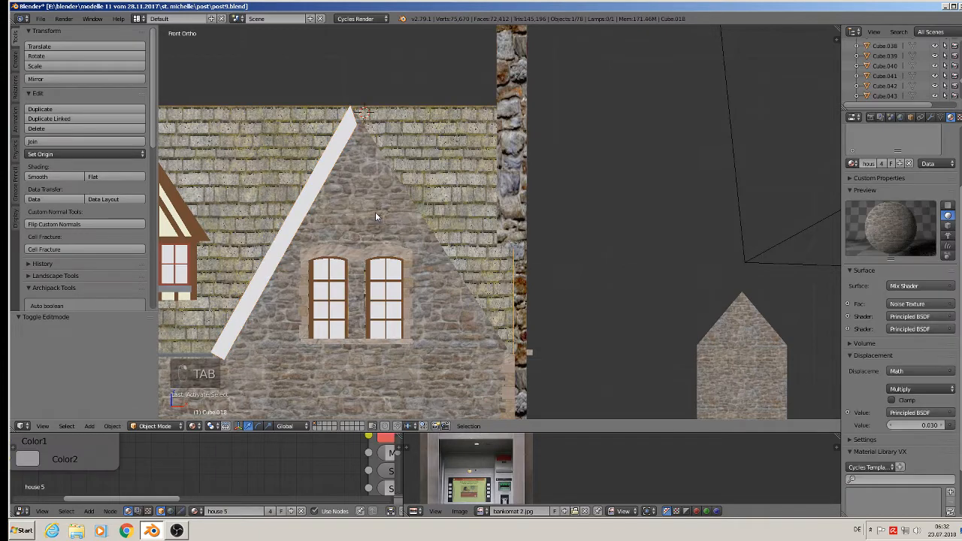
scroll(910, 201, up, 3)
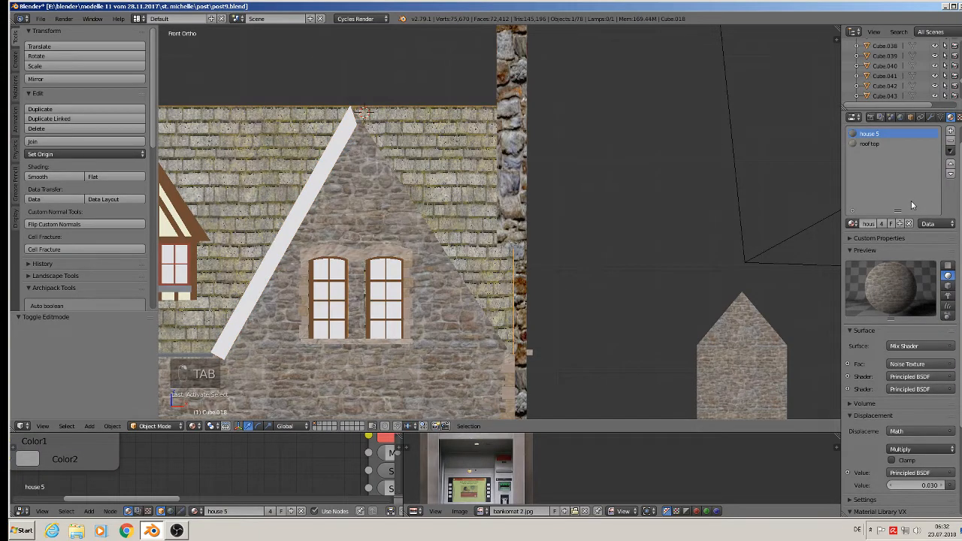
right_click(328, 167)
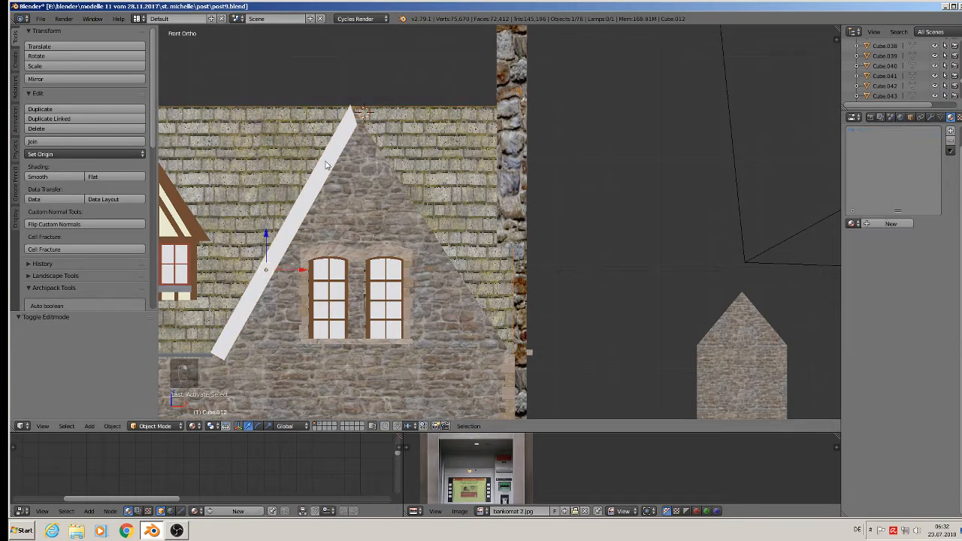
right_click(388, 255)
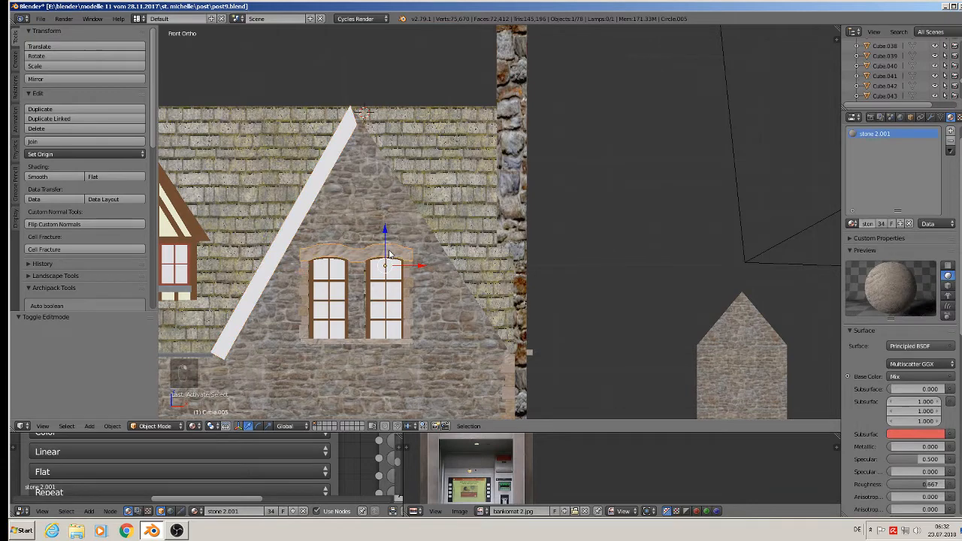
right_click(314, 188)
click(851, 224)
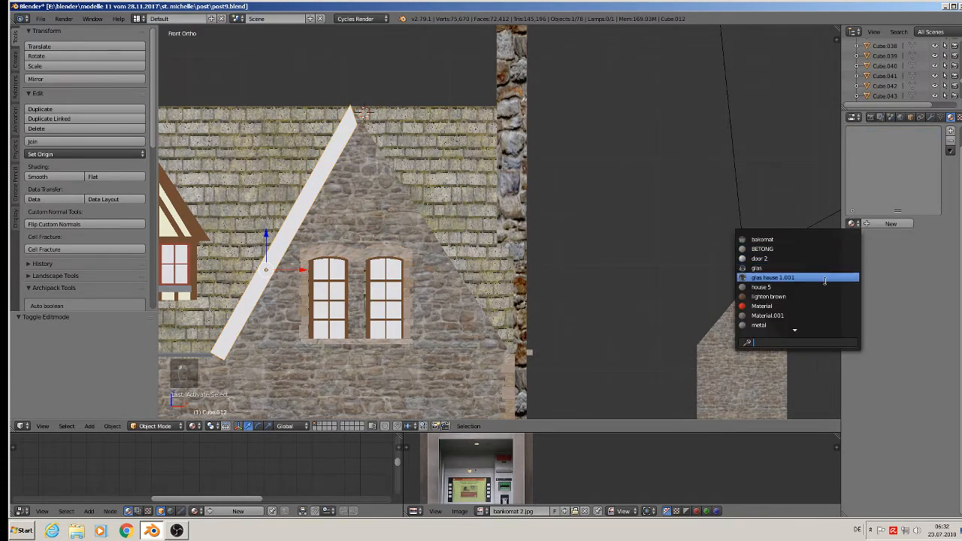
text(st)
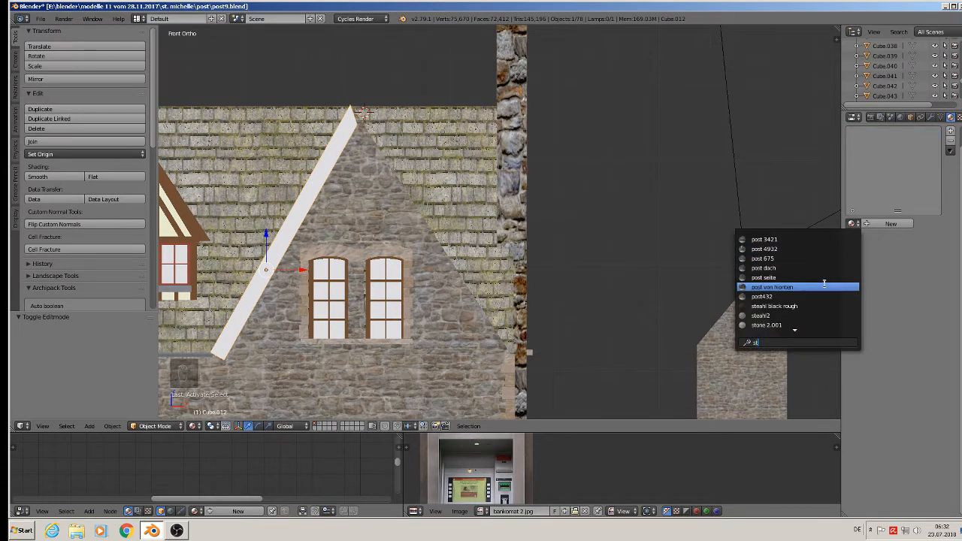
click(811, 324)
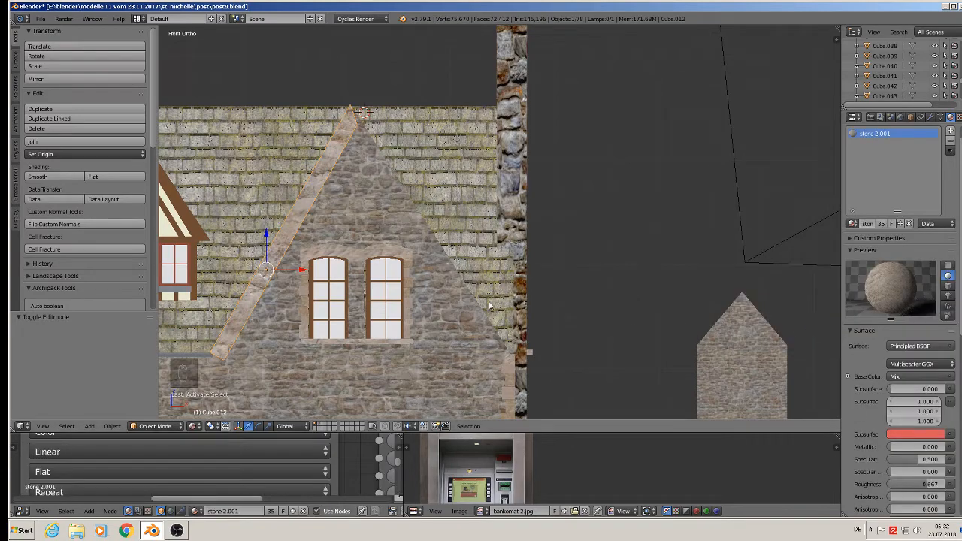
key(a)
key(a)
key(a)
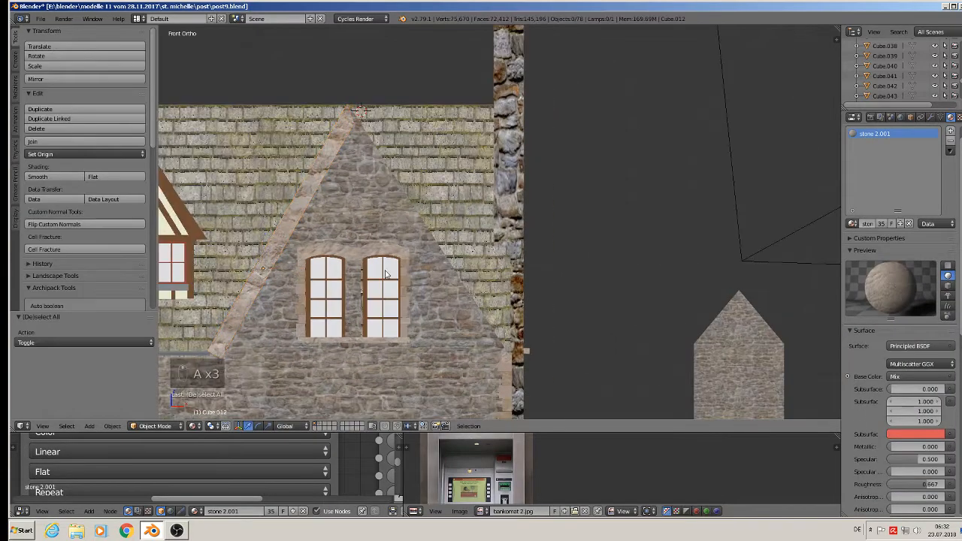
Select the sloped stone beam on the front gable and apply its rotation and scale.
scroll(381, 274, down, 2)
right_click(326, 241)
right_click(326, 241)
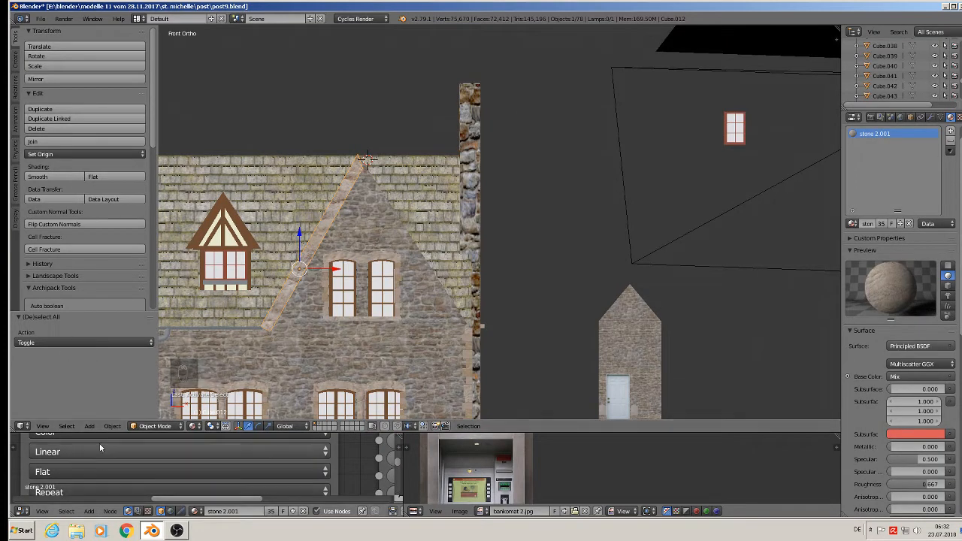
click(112, 425)
mouse_move(139, 349)
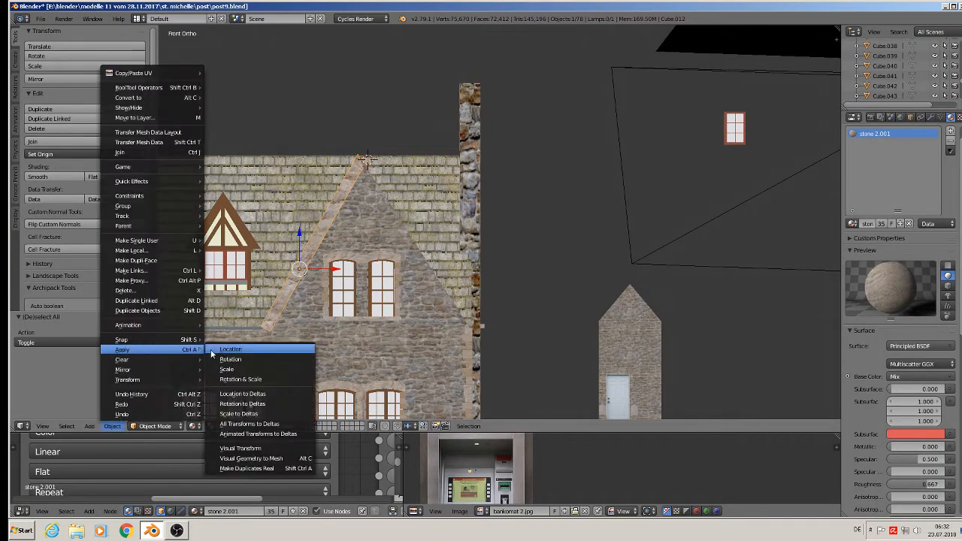
click(244, 379)
Duplicate the sloped beam, offset the copy about 0.364 along X, and mirror it along the X axis.
key(shift+d)
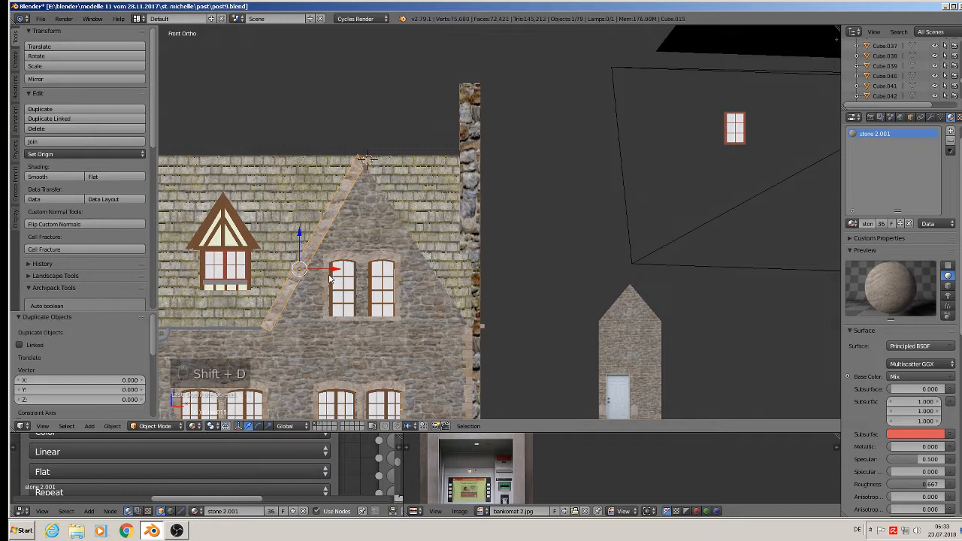
key(x)
click(459, 262)
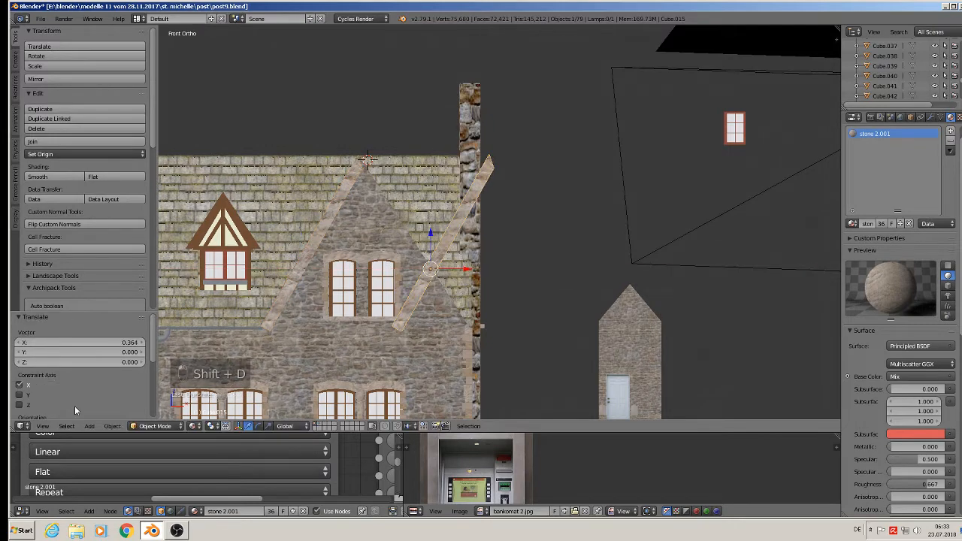
click(112, 426)
mouse_move(132, 368)
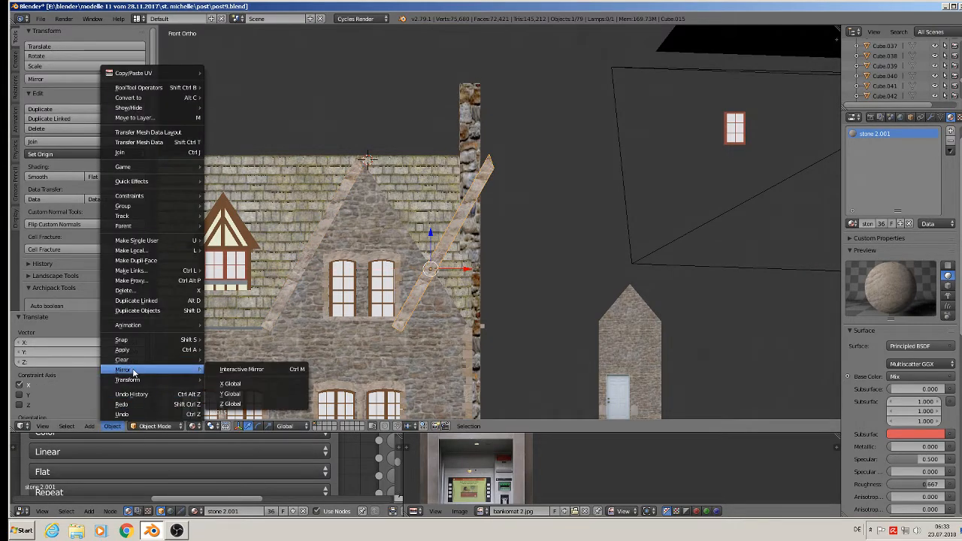
click(256, 370)
Shift the mirrored beam along X and rotate it slightly about Y to fit the front gable's right edge.
scroll(427, 281, up, 3)
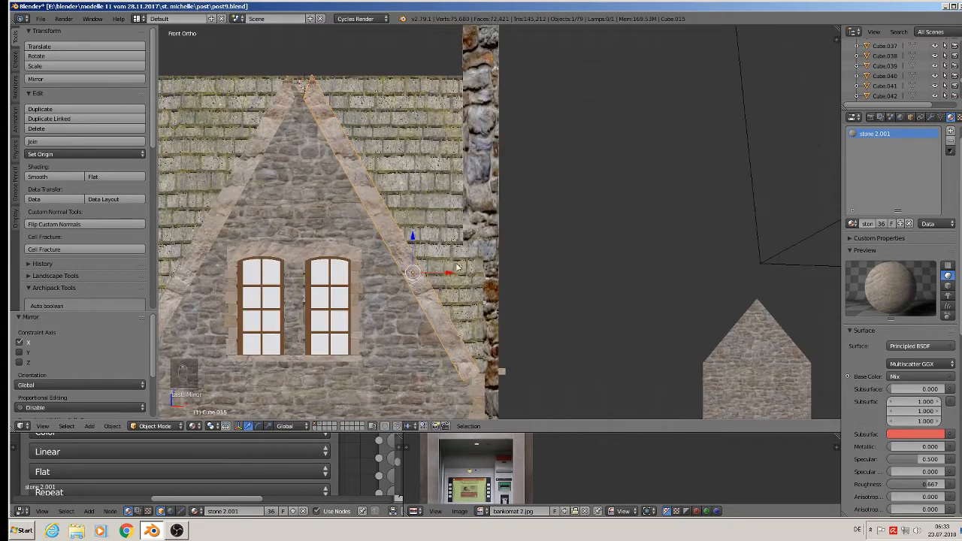
key(g)
key(x)
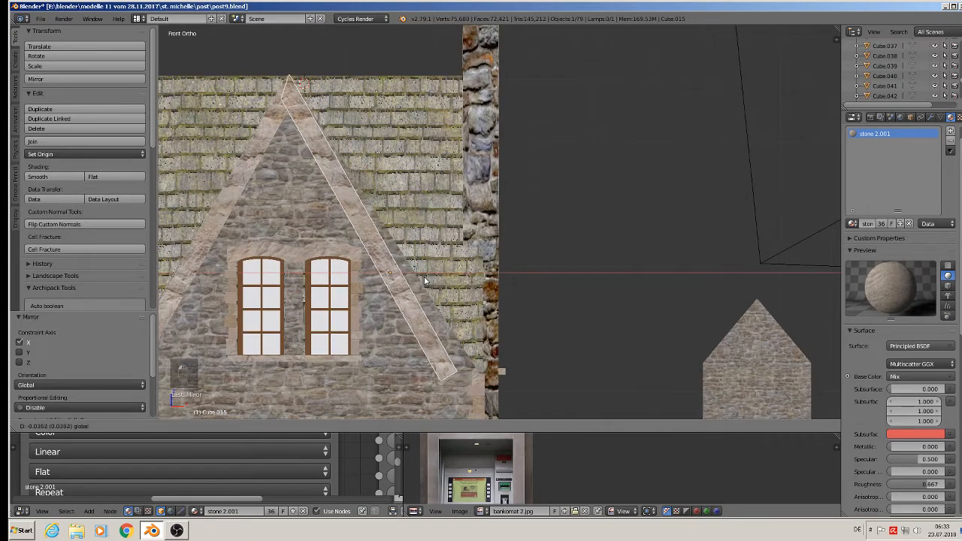
click(434, 280)
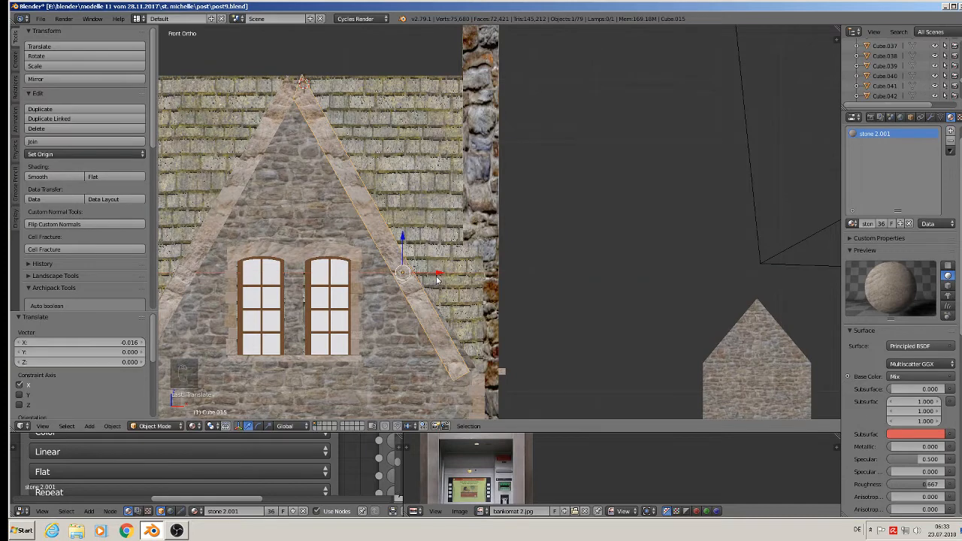
key(r)
key(y)
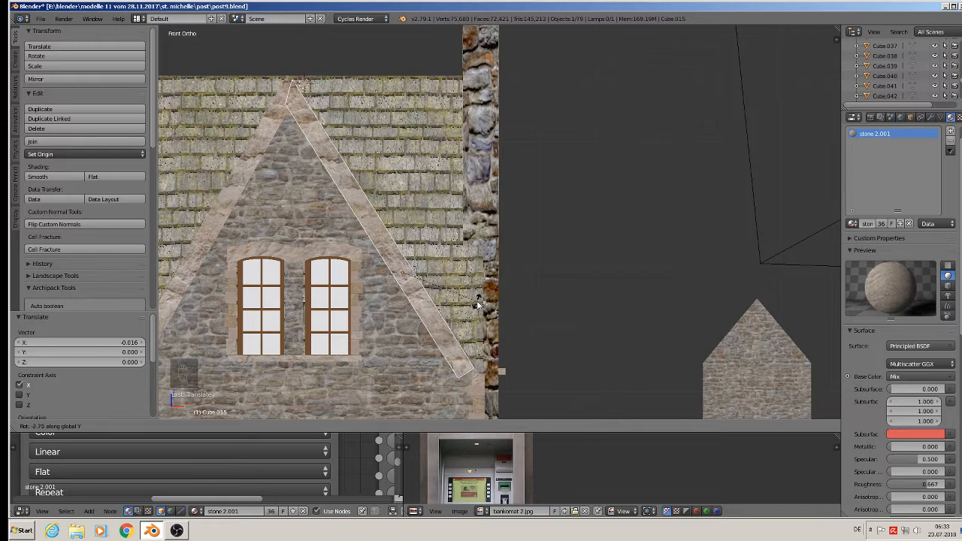
click(478, 304)
drag(408, 241, 408, 241)
drag(445, 268, 438, 272)
key(a)
scroll(444, 273, down, 4)
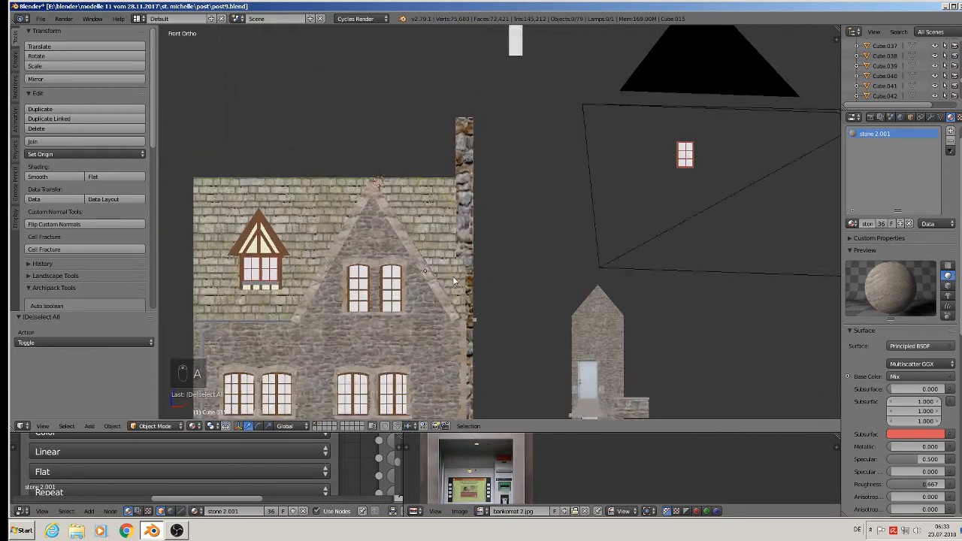
Duplicate the front gable's right beam, offset the copy about 0.215 along X, and rotate it 90° about Z.
middle_drag(452, 275, 377, 300)
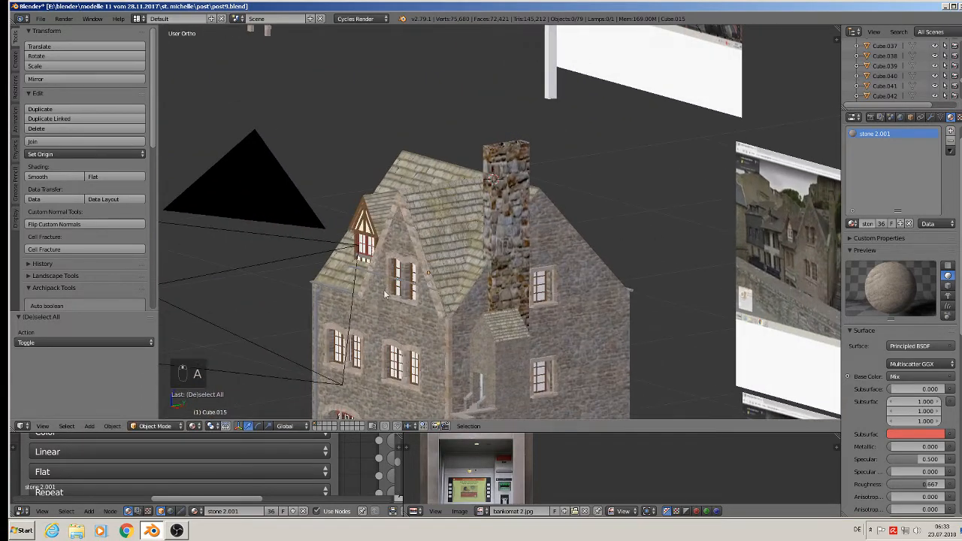
scroll(384, 289, up, 3)
right_click(447, 226)
middle_drag(474, 278, 470, 287)
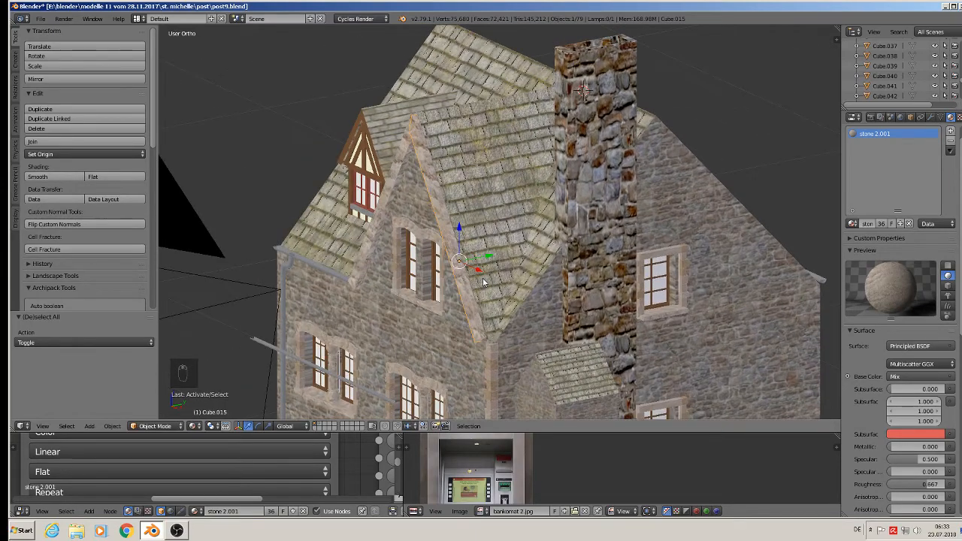
key(shift+d)
key(x)
click(691, 315)
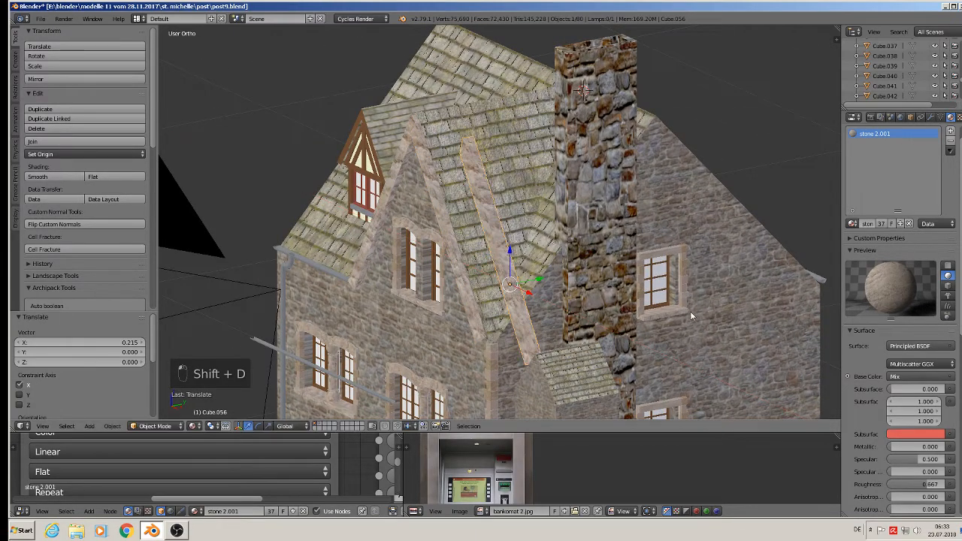
text(rz90)
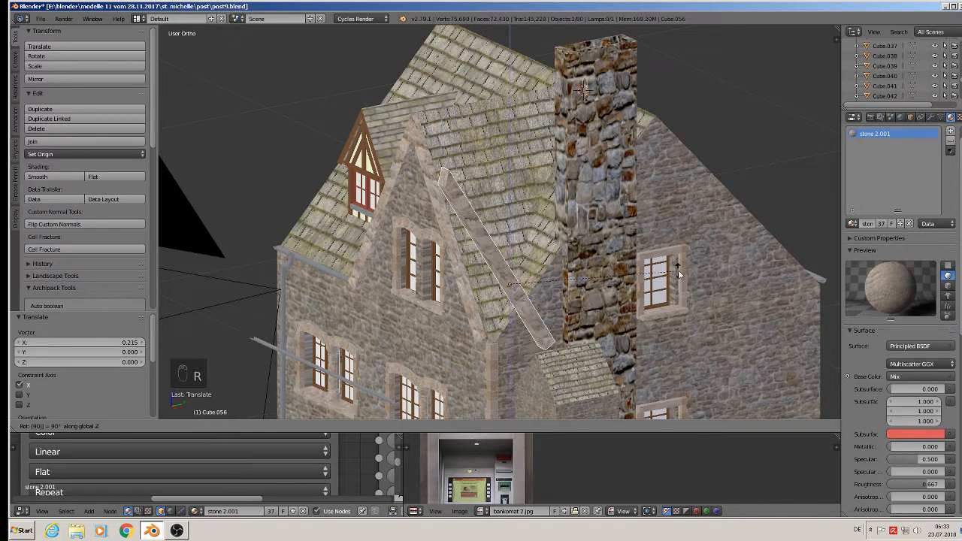
key(Return)
Move the rotated beam copy along Y to the rear slope of the side gable behind the chimney.
drag(539, 279, 765, 194)
middle_drag(743, 235, 683, 197)
middle_drag(723, 223, 747, 226)
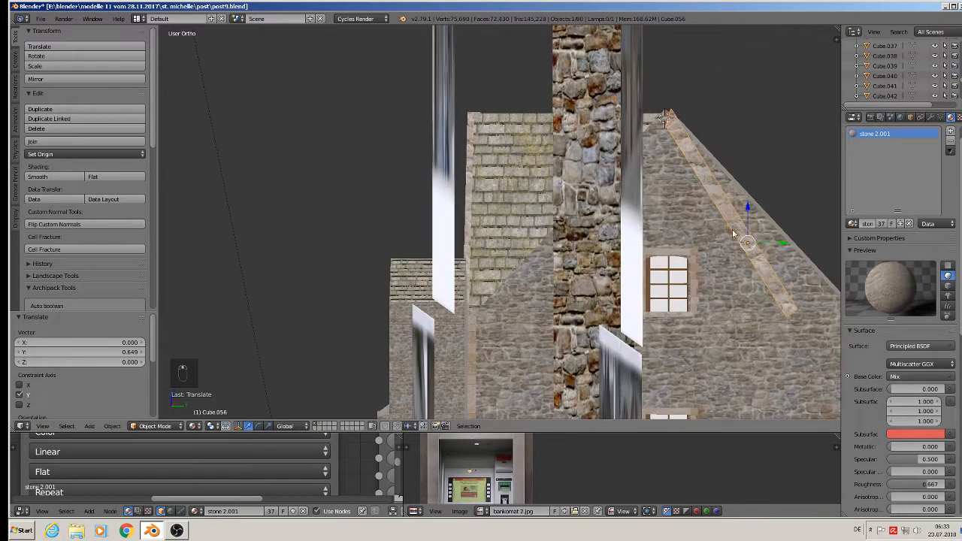
shift+middle_drag(798, 252, 602, 280)
drag(595, 273, 626, 264)
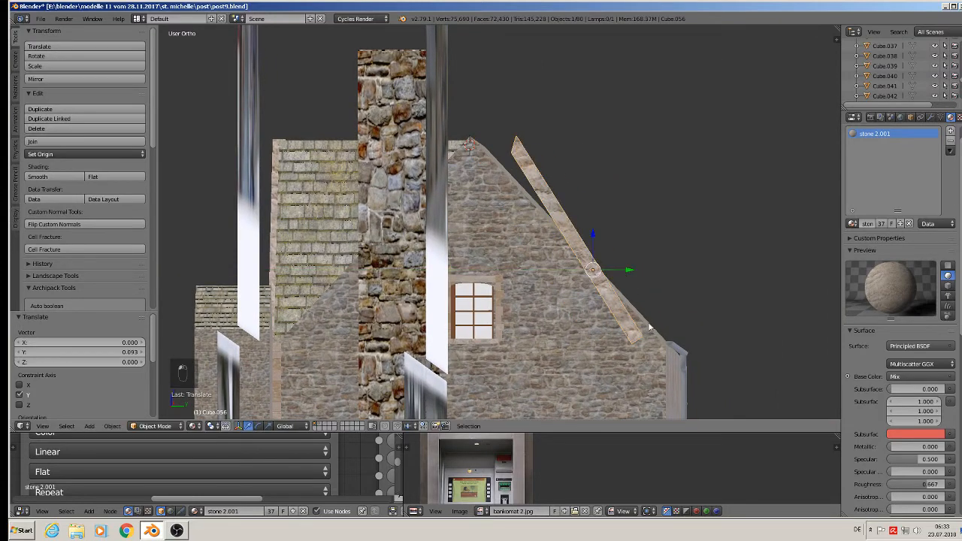
Rotate the side gable beam about 10.6° about X and move it down along the gable's sloped edge.
key(r)
key(x)
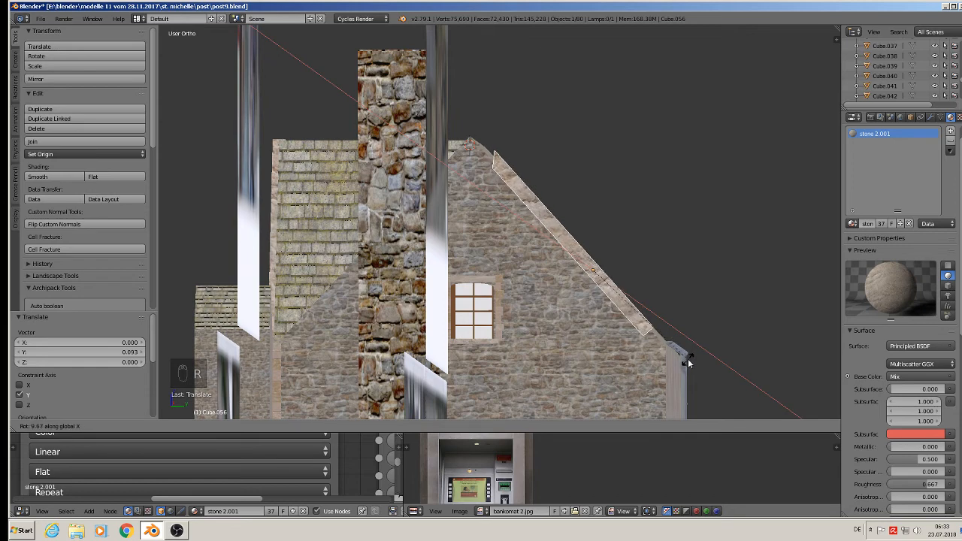
click(690, 360)
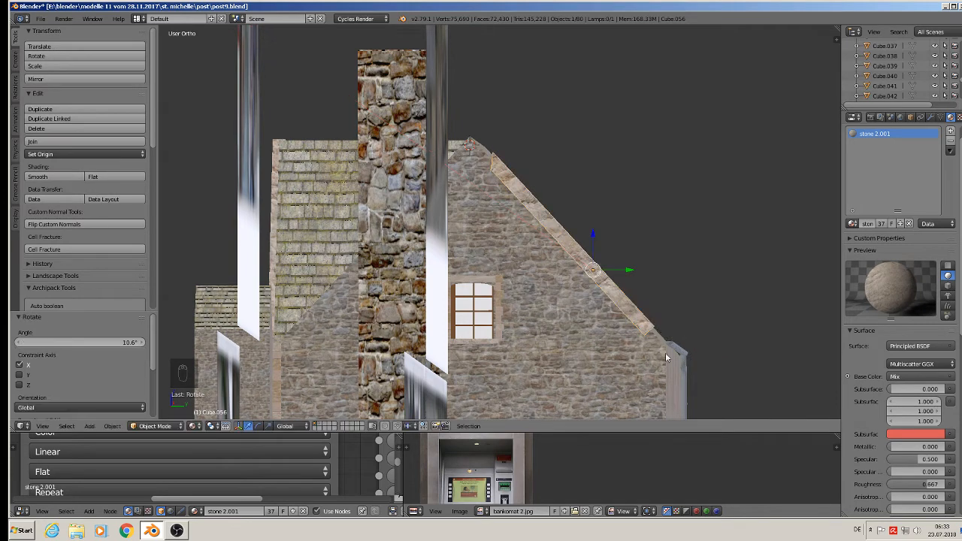
key(g)
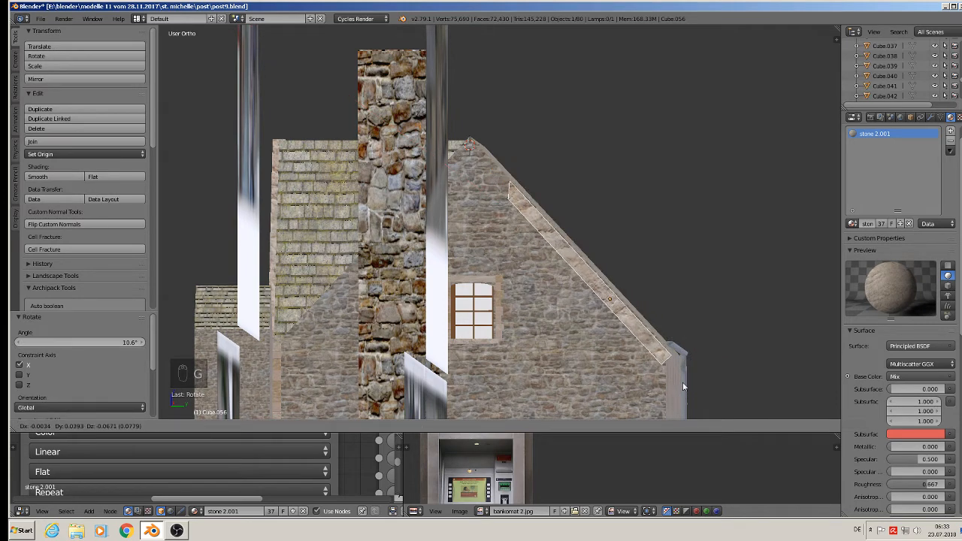
click(683, 380)
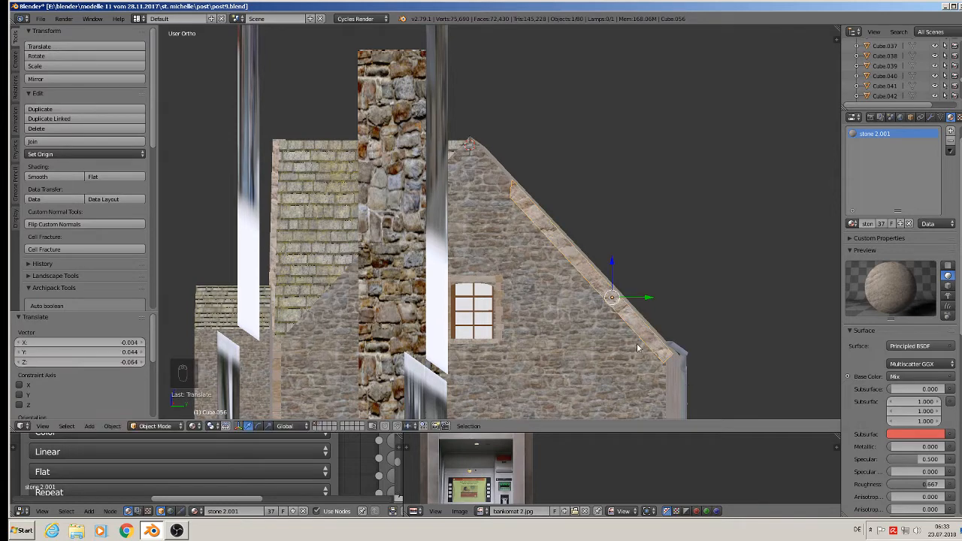
Select the side beam's upper end vertices and stretch them up to the gable peak using Normal orientation.
key(Tab)
key(a)
key(a)
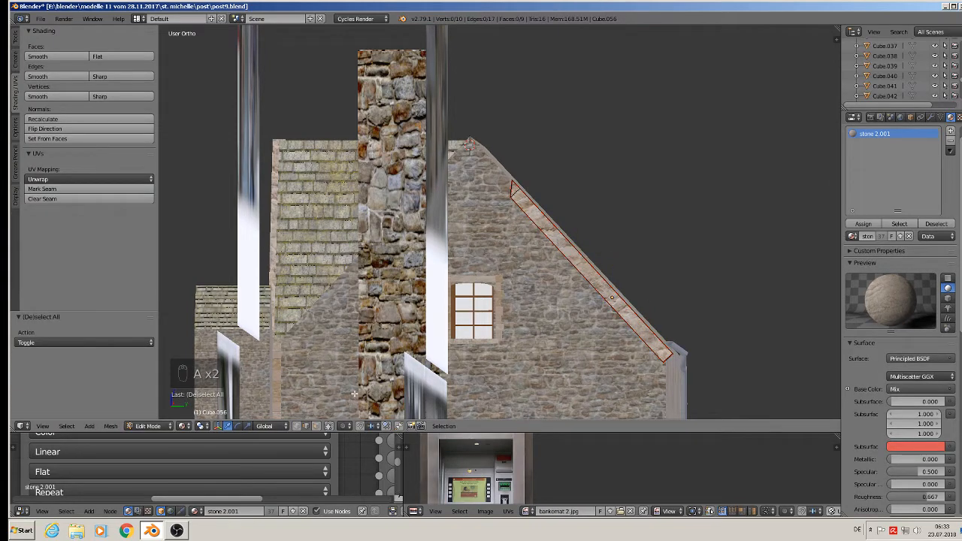
key(c)
drag(539, 191, 499, 204)
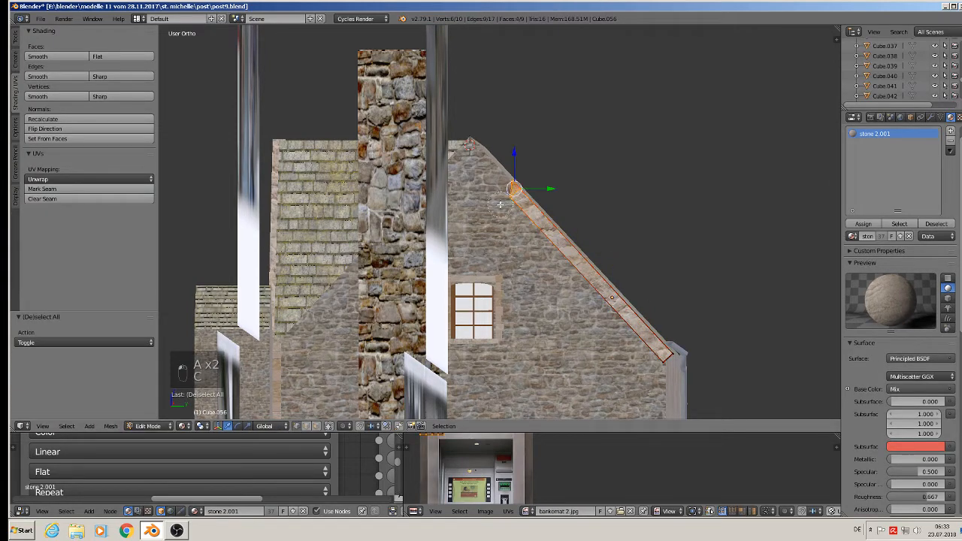
click(274, 426)
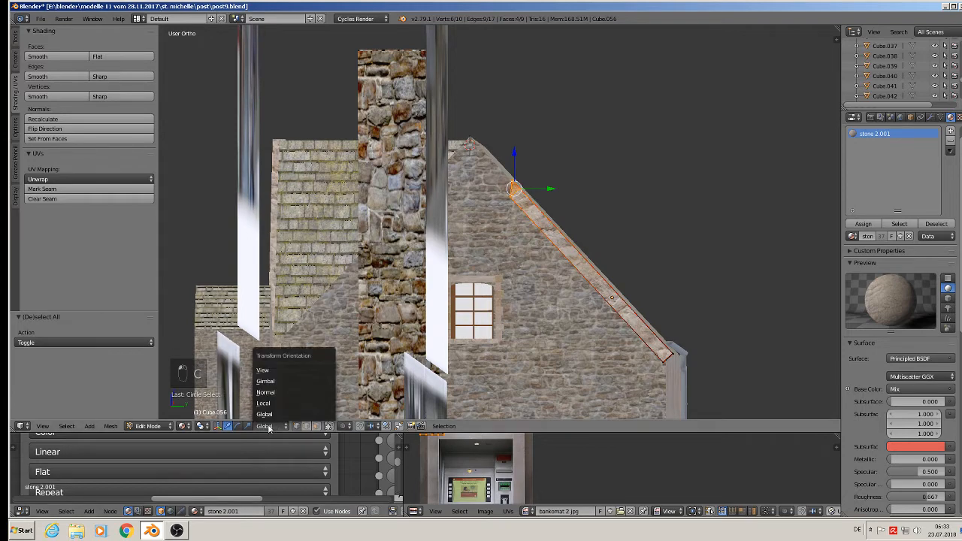
click(290, 391)
drag(502, 158, 452, 112)
drag(517, 116, 496, 131)
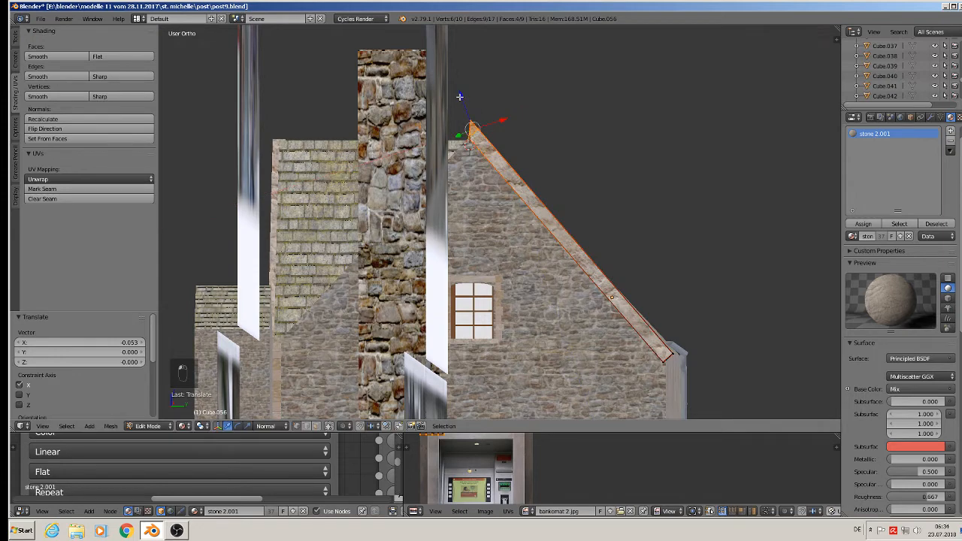
Fine-tune the beam's upper end to meet the peak, about -0.039 along Z and -0.016 along X, and return to Object Mode.
drag(460, 97, 466, 109)
click(464, 112)
key(g)
key(x)
key(x)
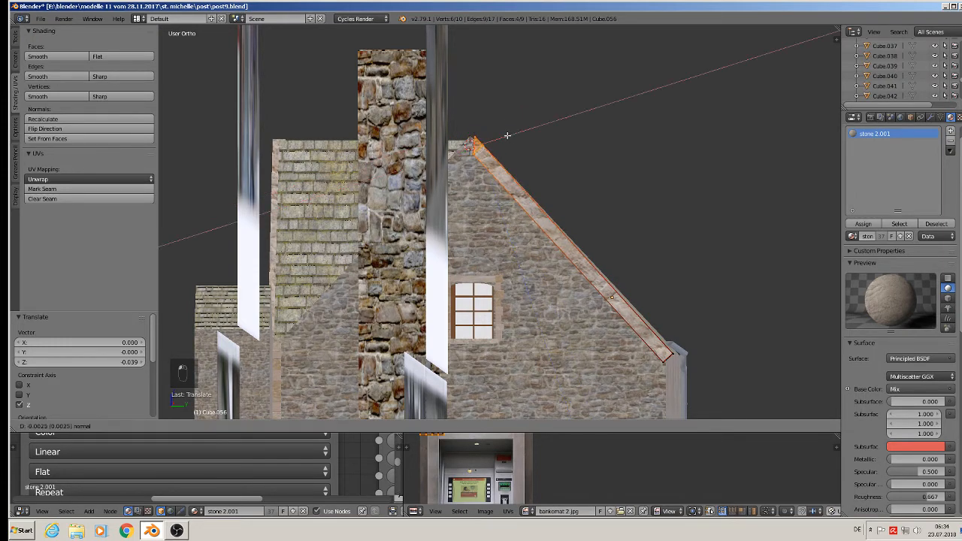
click(502, 137)
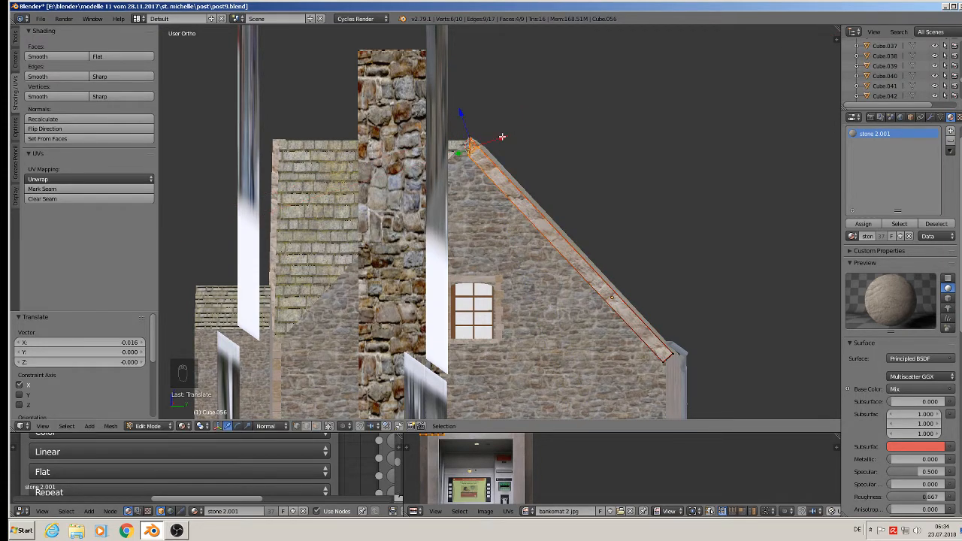
key(Tab)
Move the side gable beam about 0.088 along its normal Y and 0.007 along Z so it sits against the roof edge.
middle_drag(599, 264, 620, 278)
drag(619, 274, 634, 263)
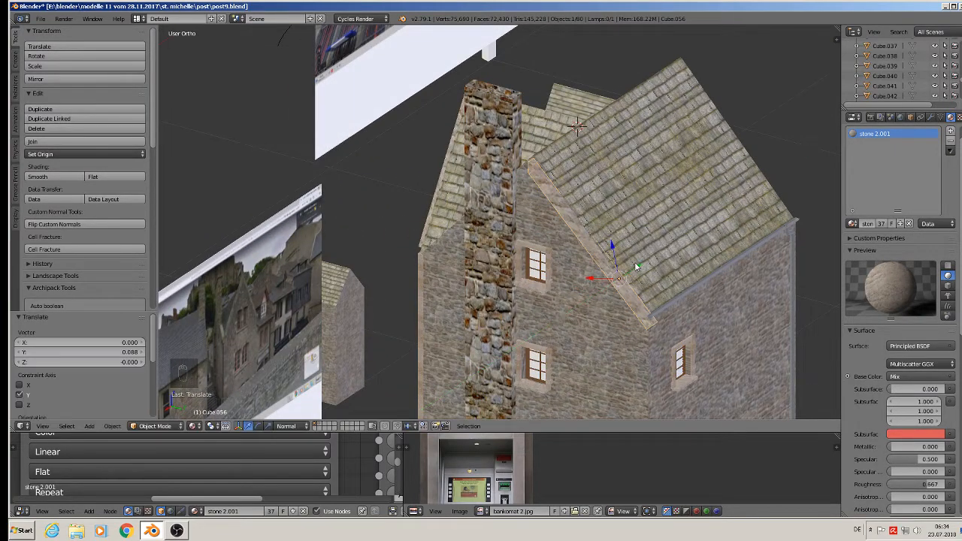
middle_drag(636, 263, 645, 244)
scroll(585, 239, up, 3)
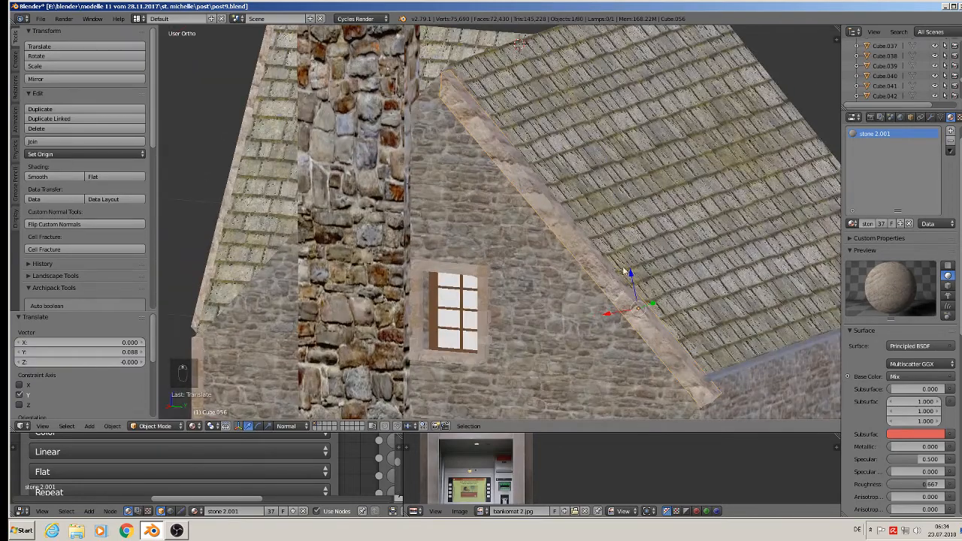
drag(629, 273, 628, 273)
middle_drag(629, 272, 644, 293)
scroll(642, 295, down, 5)
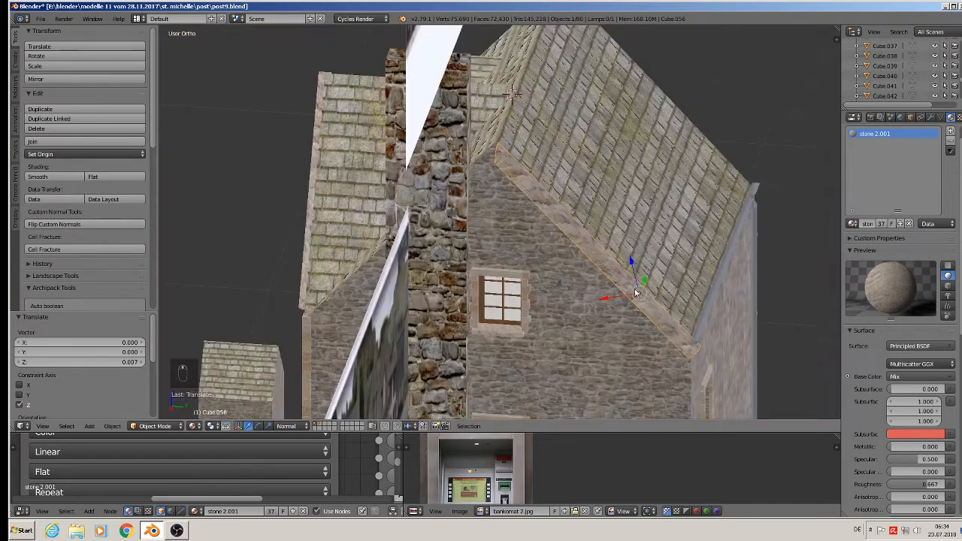
Apply the side gable beam's rotation and scale.
click(113, 426)
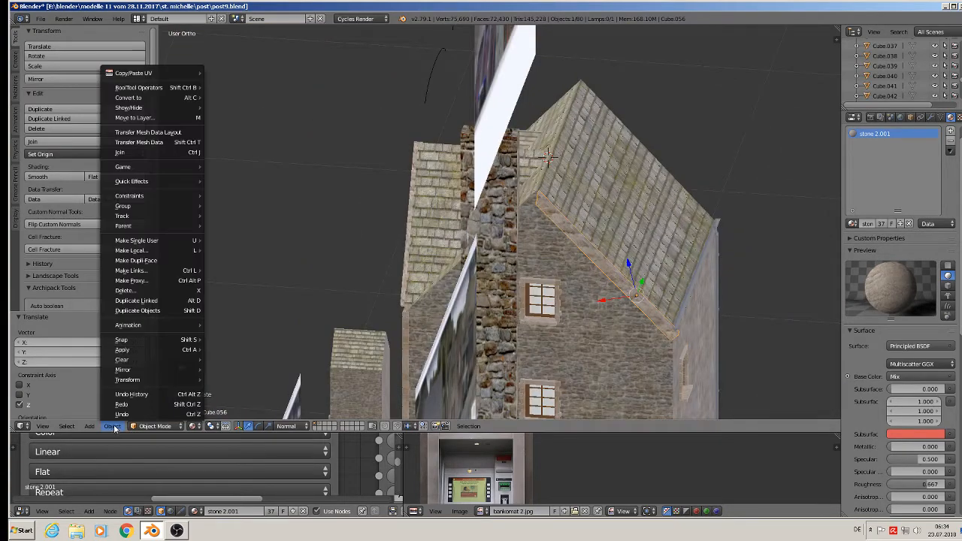
mouse_move(183, 350)
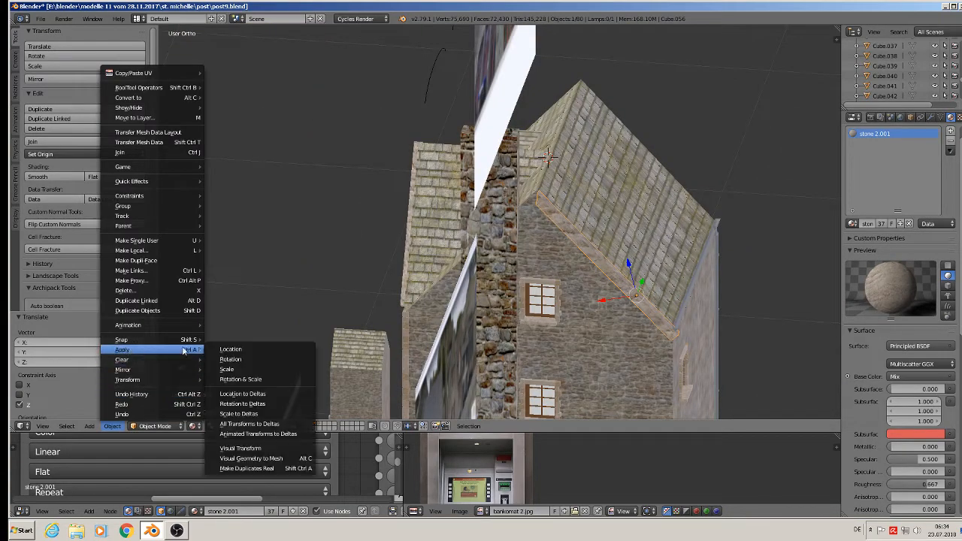
click(254, 379)
Duplicate the side gable beam, move the copy -0.785 along Y, and mirror it along the global Y axis.
key(shift+d)
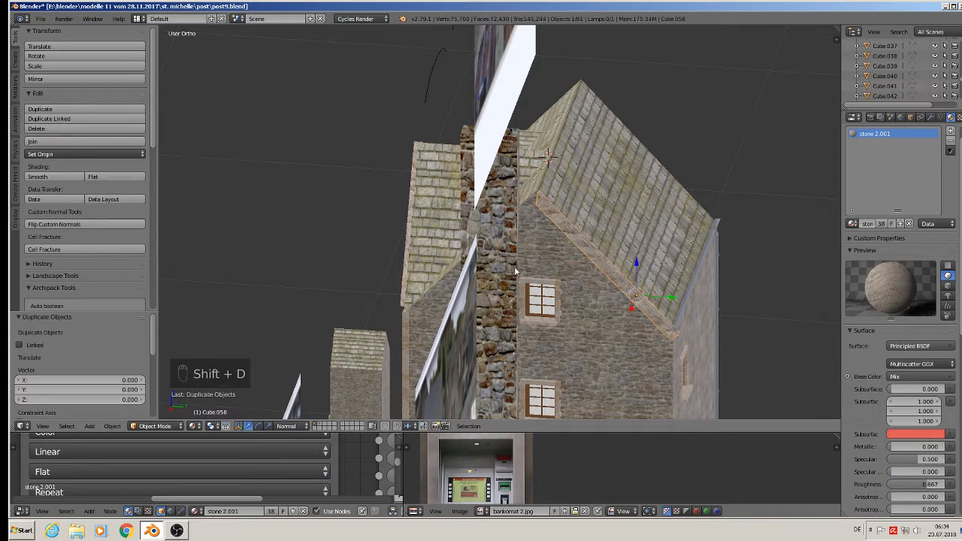
key(y)
click(420, 286)
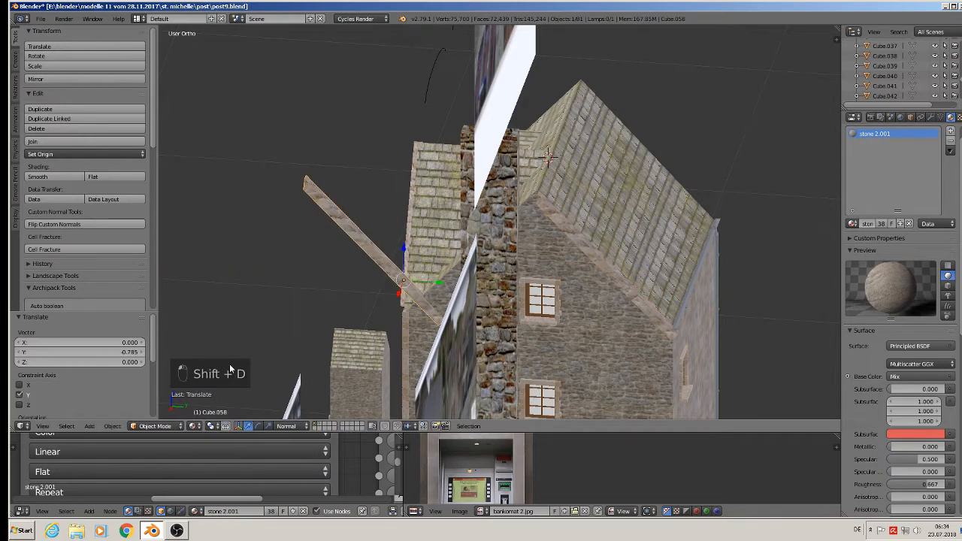
click(113, 426)
mouse_move(146, 369)
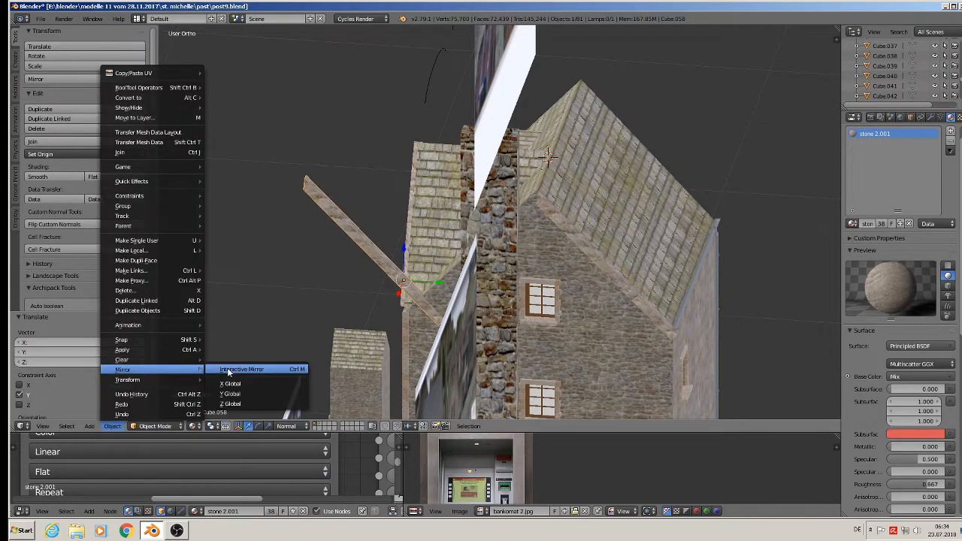
click(226, 366)
key(y)
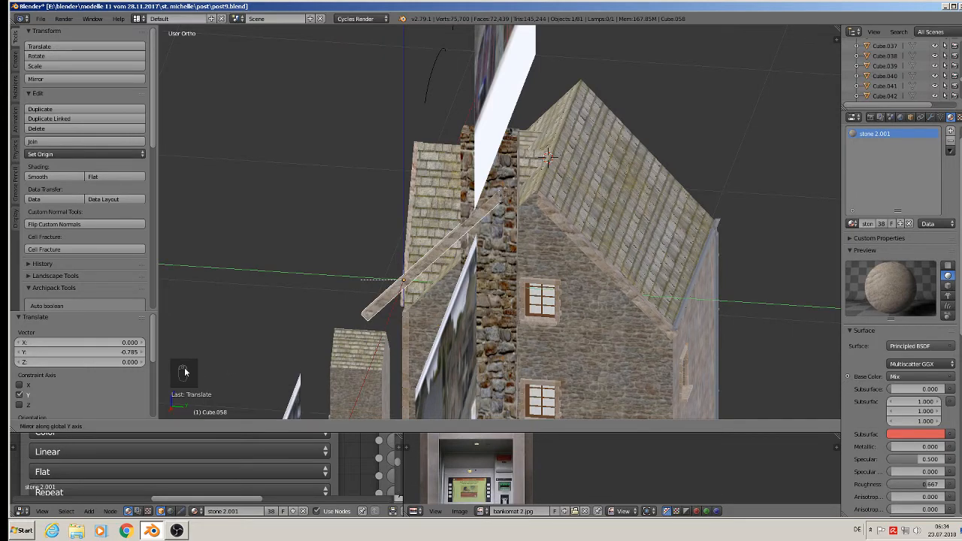
click(292, 317)
Move the mirrored beam along its normal Y onto the opposite slope of the side gable and deselect everything.
key(g)
key(y)
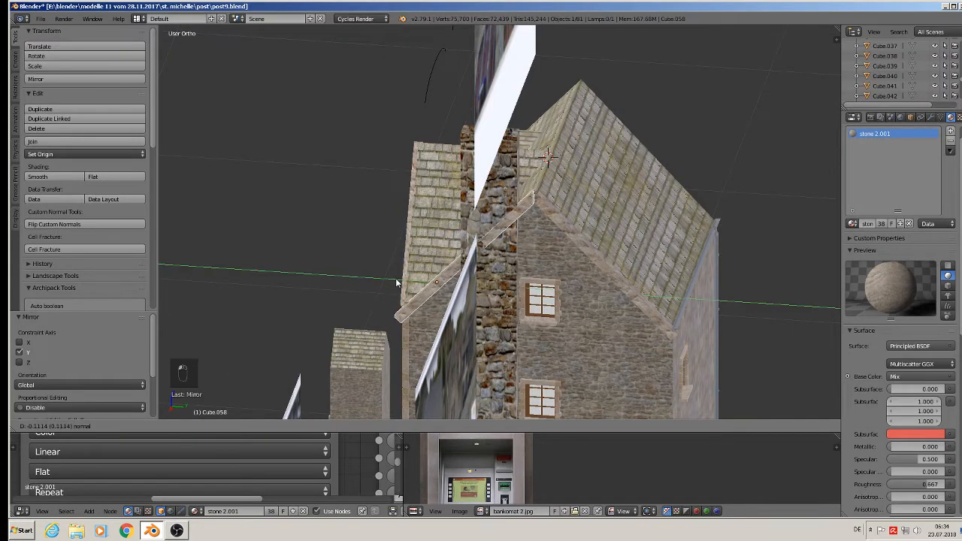
click(405, 283)
key(a)
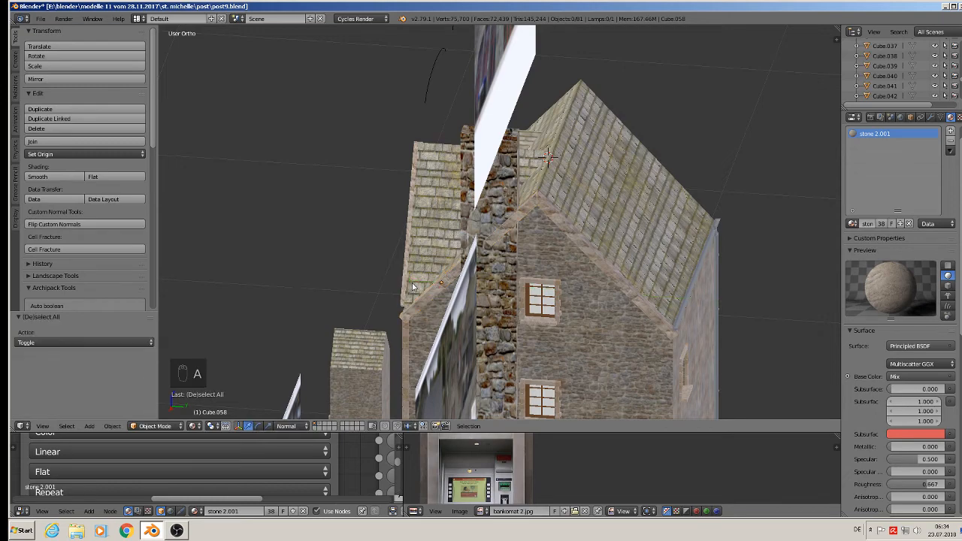
Move the stone chimney about 0.016 along its normal X and save the file.
middle_drag(412, 282, 475, 293)
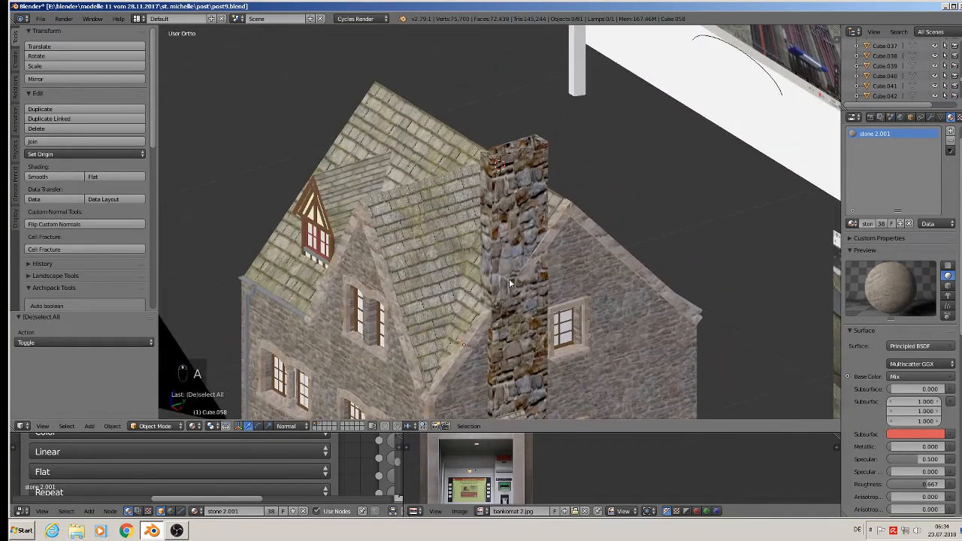
right_click(509, 283)
key(g)
key(x)
key(x)
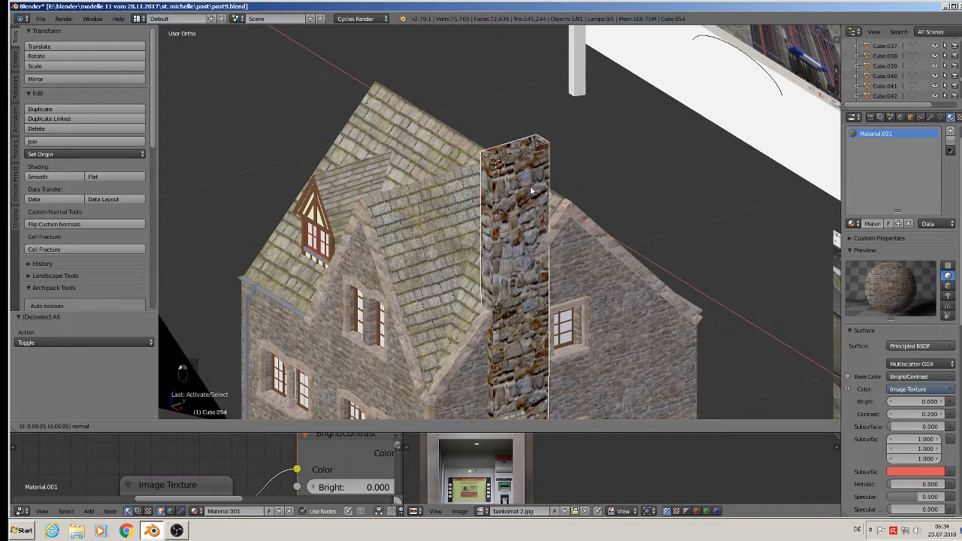
click(531, 195)
scroll(496, 316, down, 1)
shift+middle_drag(488, 327, 563, 246)
scroll(548, 241, down, 2)
shift+middle_drag(519, 275, 509, 258)
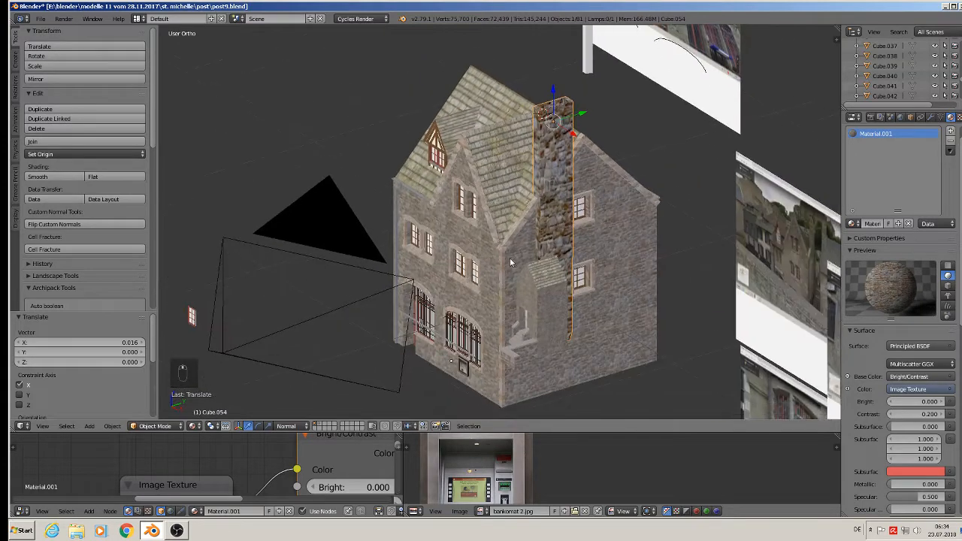
click(41, 19)
click(69, 103)
Select the entrance porch, its steps and the low wall together and move them about -1.028 along X and 0.989 along Y.
right_click(565, 295)
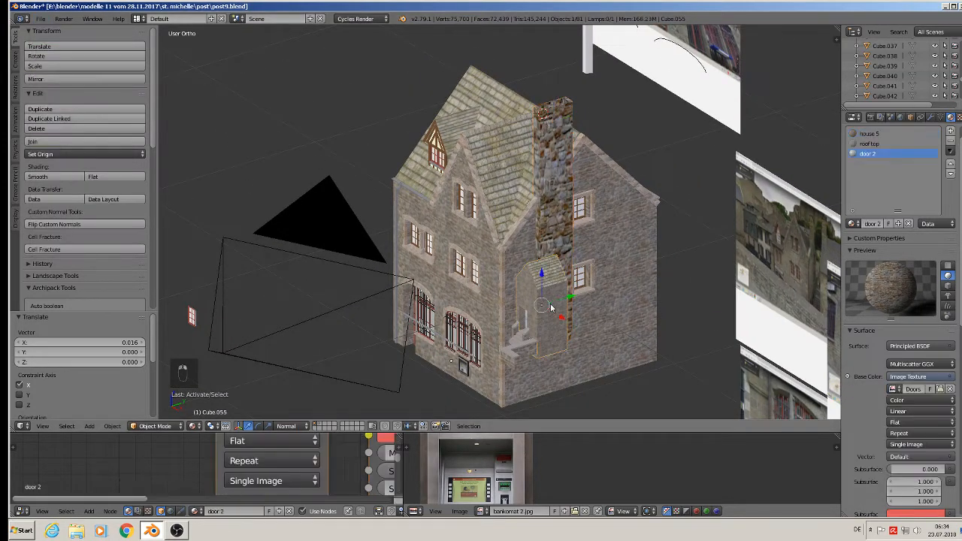
right_click(522, 350)
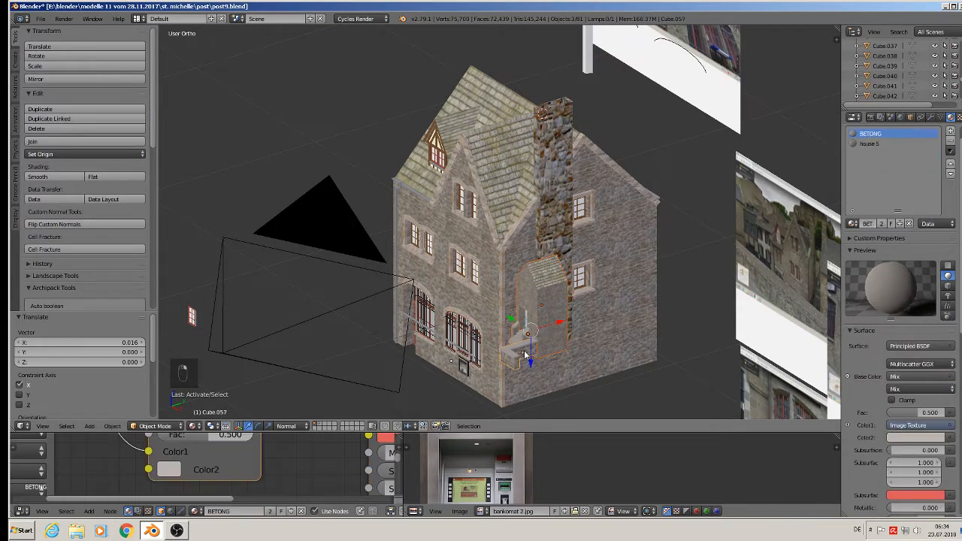
drag(553, 325, 719, 225)
middle_drag(719, 225, 426, 239)
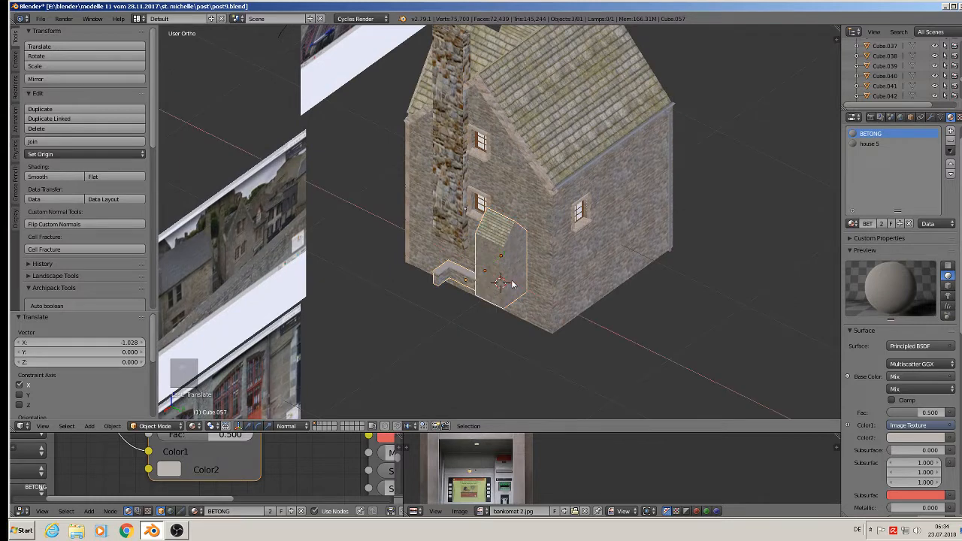
drag(502, 255, 643, 248)
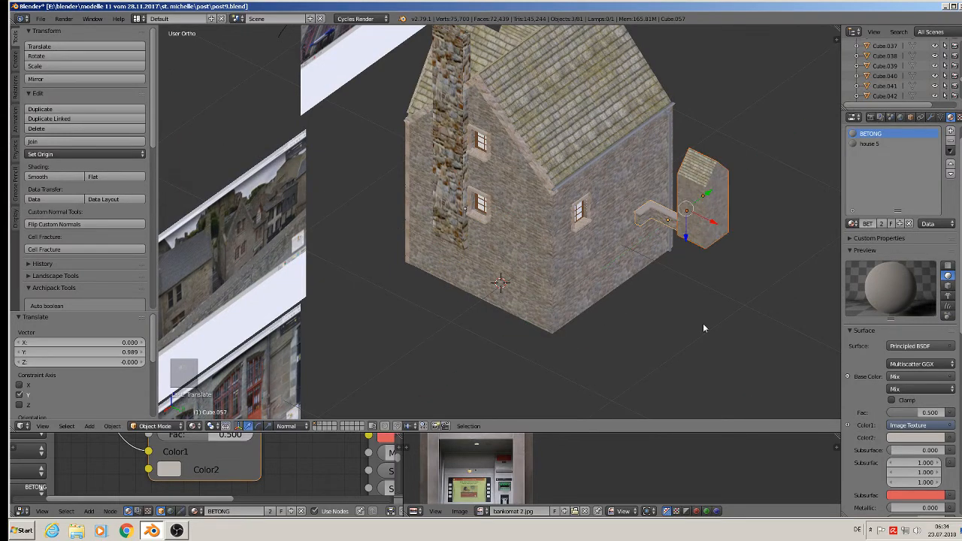
Rotate the entrance parts 180° around Z and move them about -0.308 along X against the rear wall.
text(rz180)
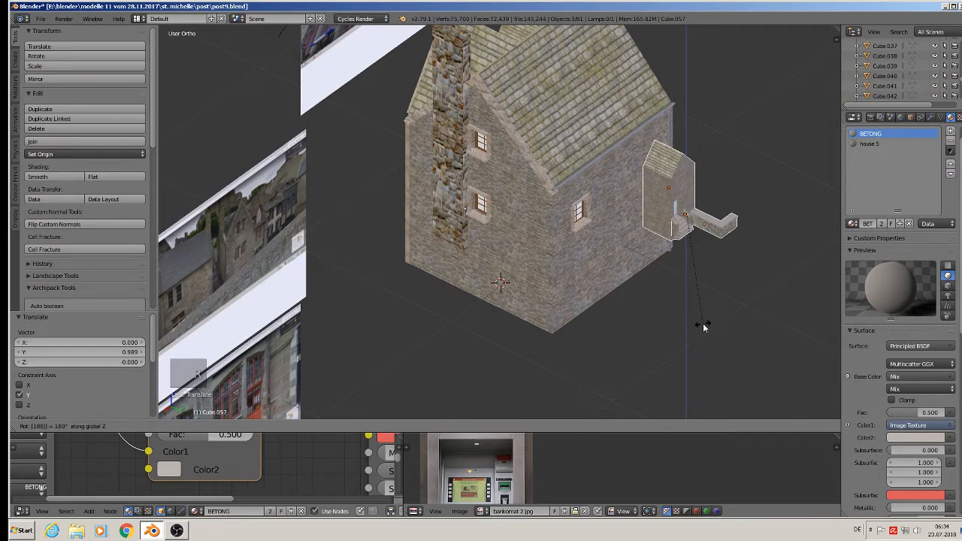
key(Return)
middle_drag(703, 322, 607, 221)
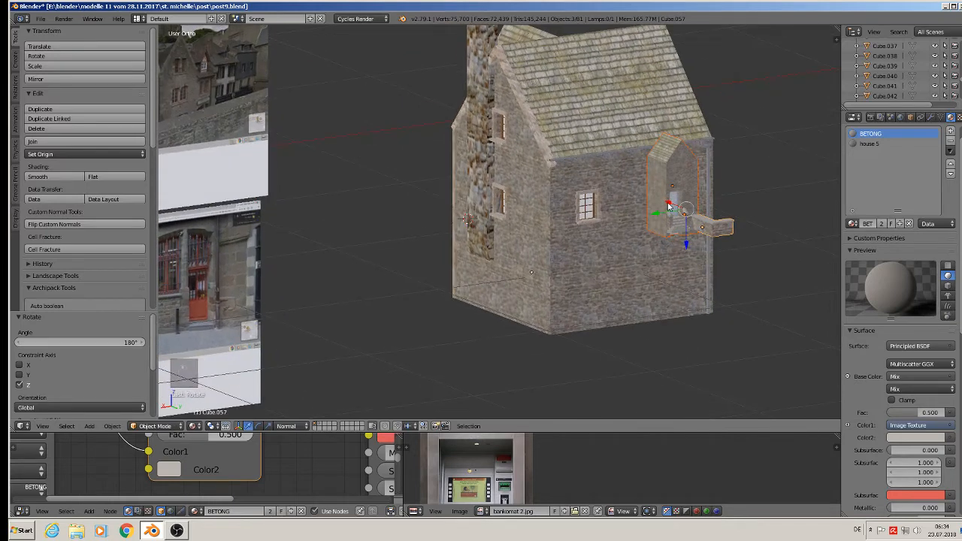
drag(668, 206, 637, 193)
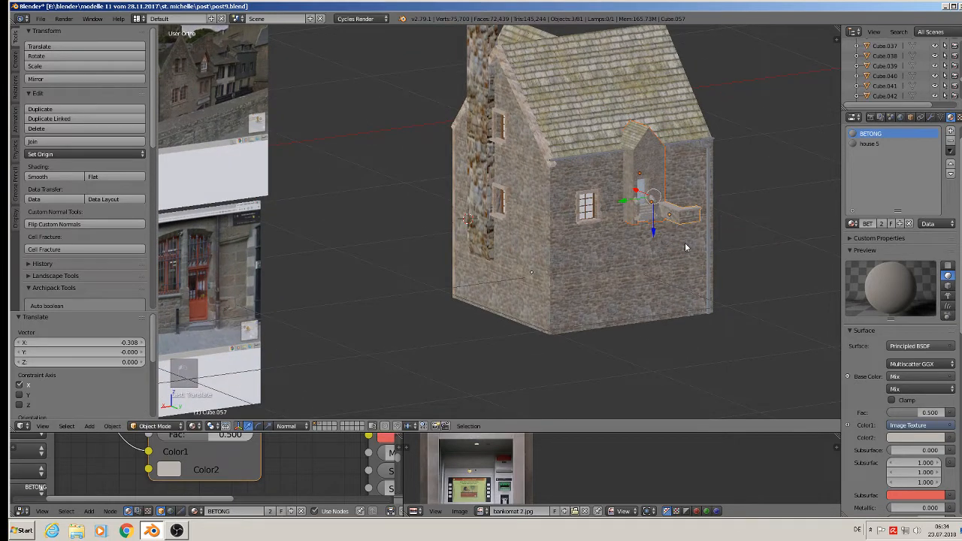
Scale the entrance parts up to about 1.67, move them -0.005 along Z and deselect them.
key(s)
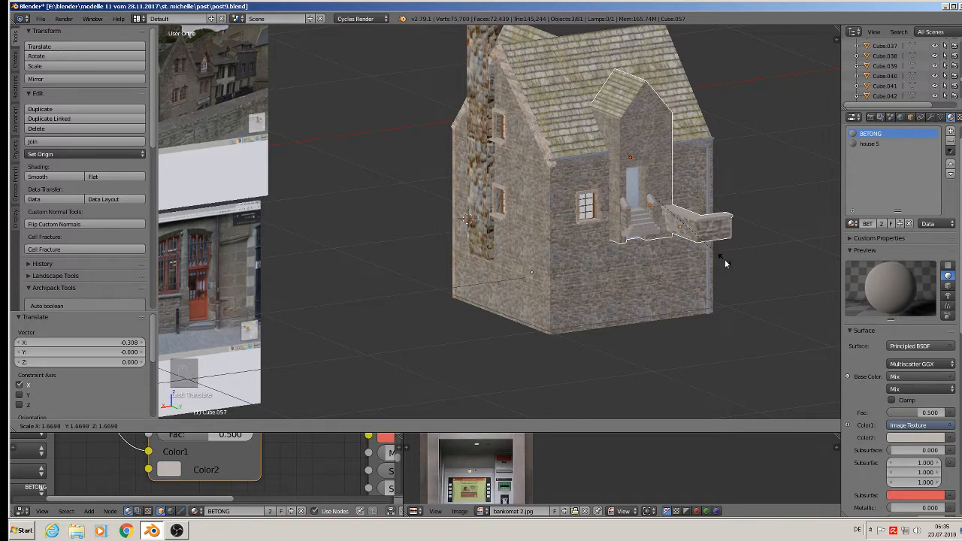
click(724, 259)
drag(655, 230, 654, 234)
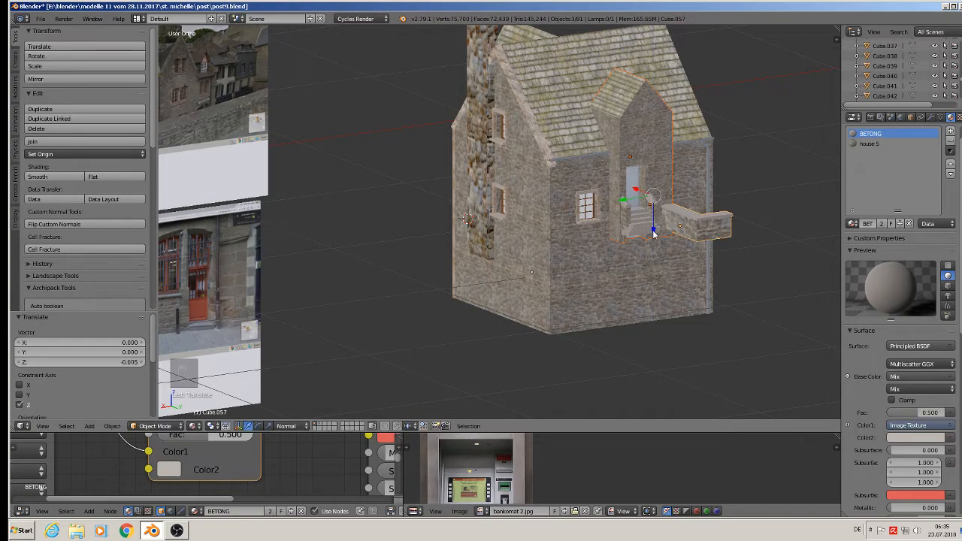
key(a)
Compare the entrance porch, steps and low wall on the house with the courtyard reference photo.
middle_drag(586, 196, 810, 248)
scroll(455, 221, up, 6)
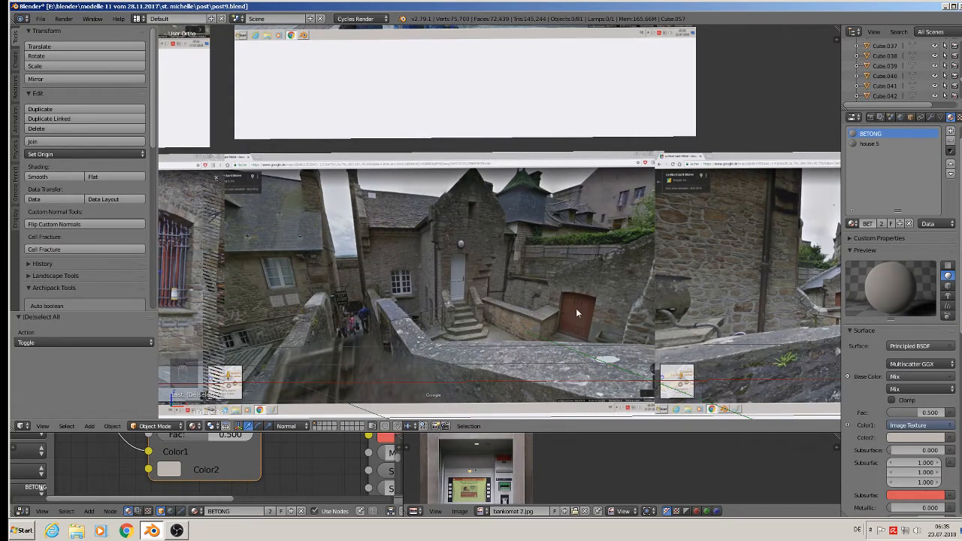
scroll(550, 321, down, 8)
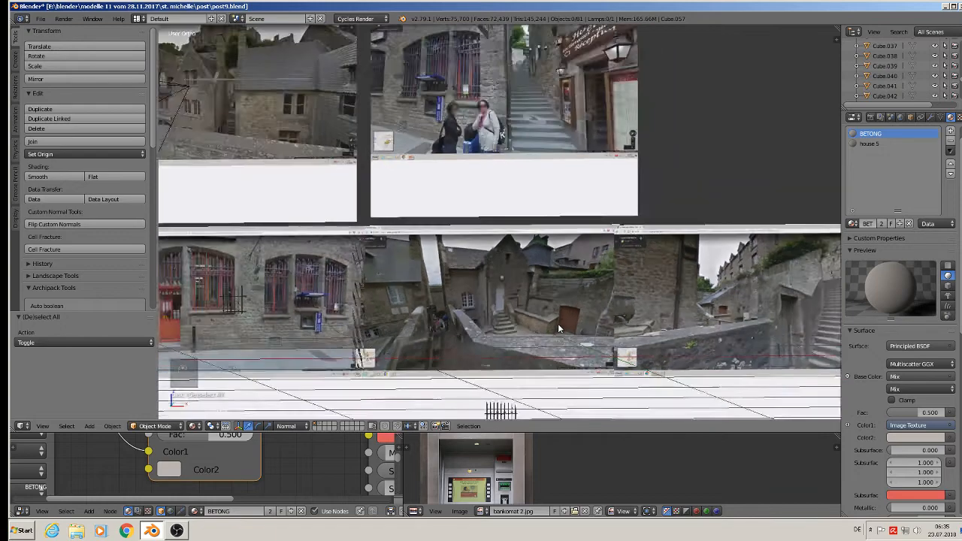
middle_drag(300, 259, 676, 259)
scroll(200, 303, up, 3)
scroll(213, 258, up, 5)
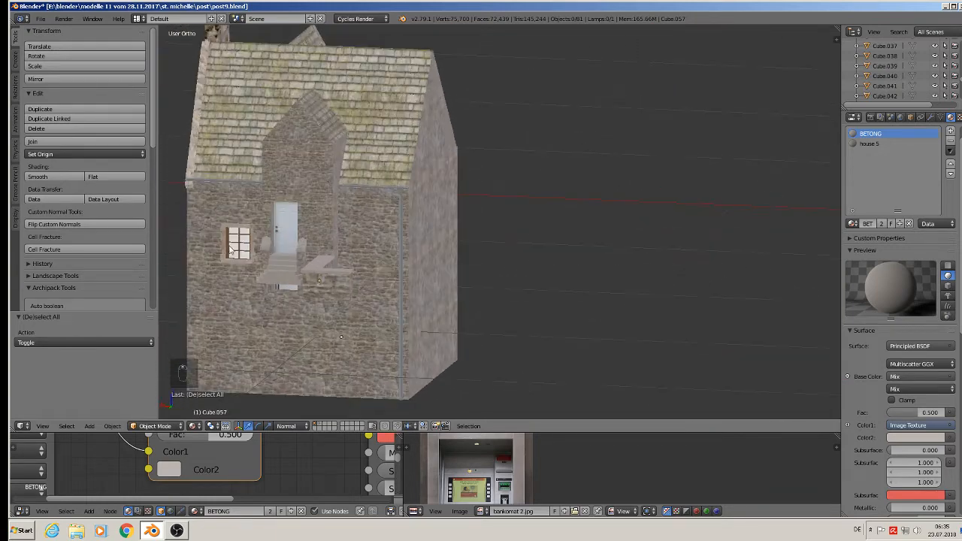
middle_drag(229, 237, 589, 161)
scroll(513, 179, up, 2)
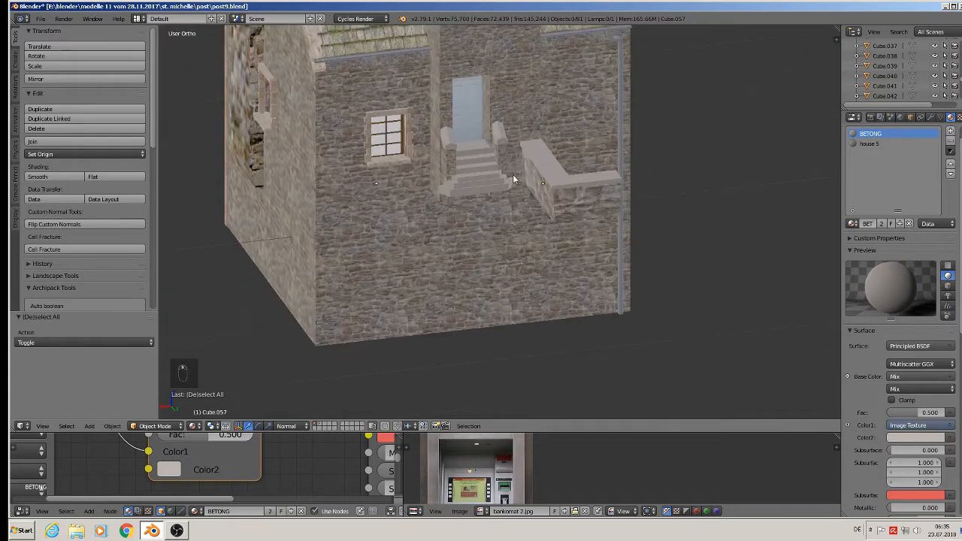
scroll(379, 206, down, 5)
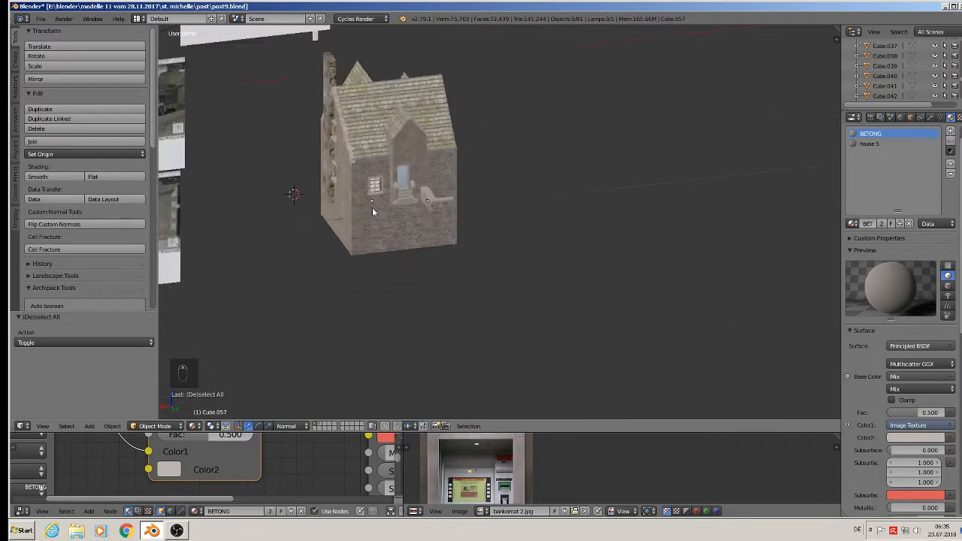
middle_drag(389, 196, 361, 188)
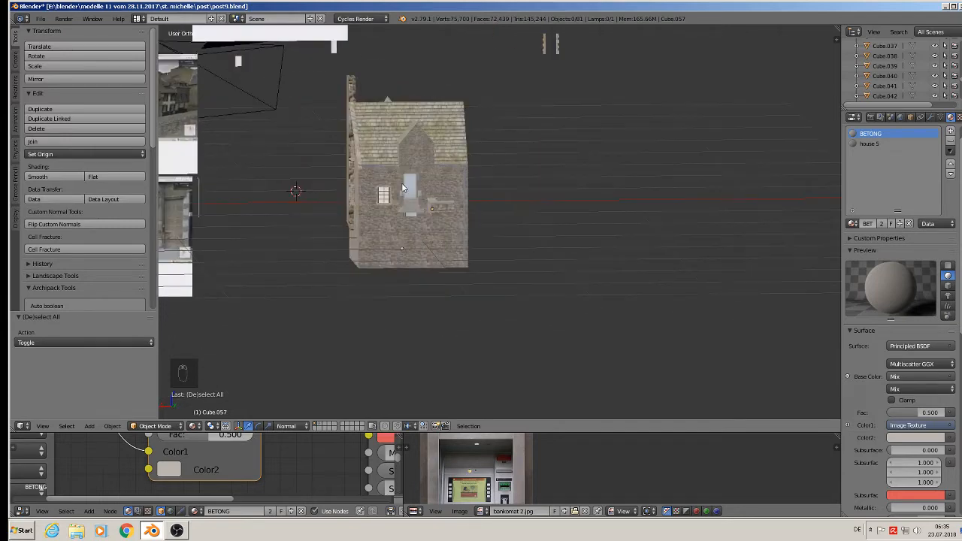
Add a cube over the entrance steps of the reference photo in front view and scale it down to a tiny block.
key(KP_1)
scroll(722, 226, up, 4)
shift+middle_drag(767, 224, 178, 206)
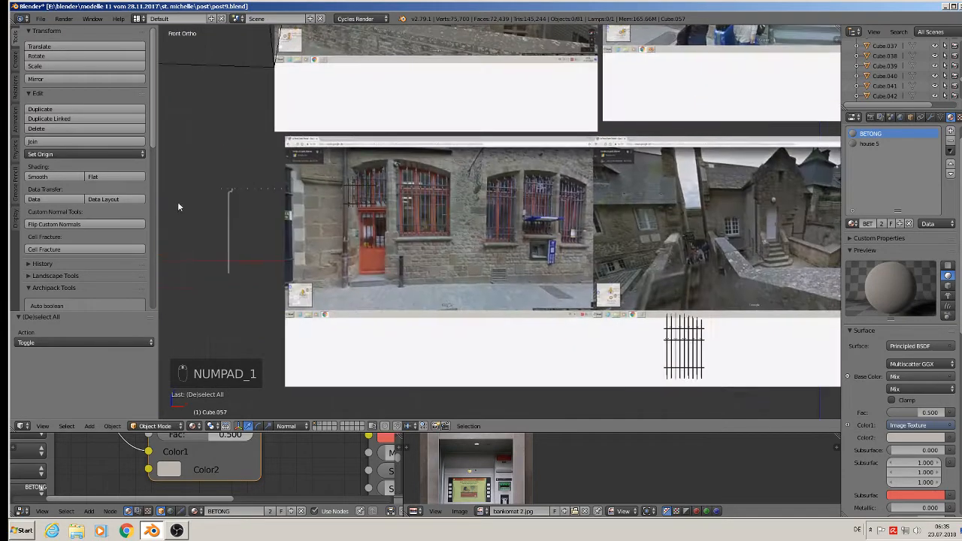
shift+middle_drag(728, 224, 409, 233)
scroll(442, 259, up, 6)
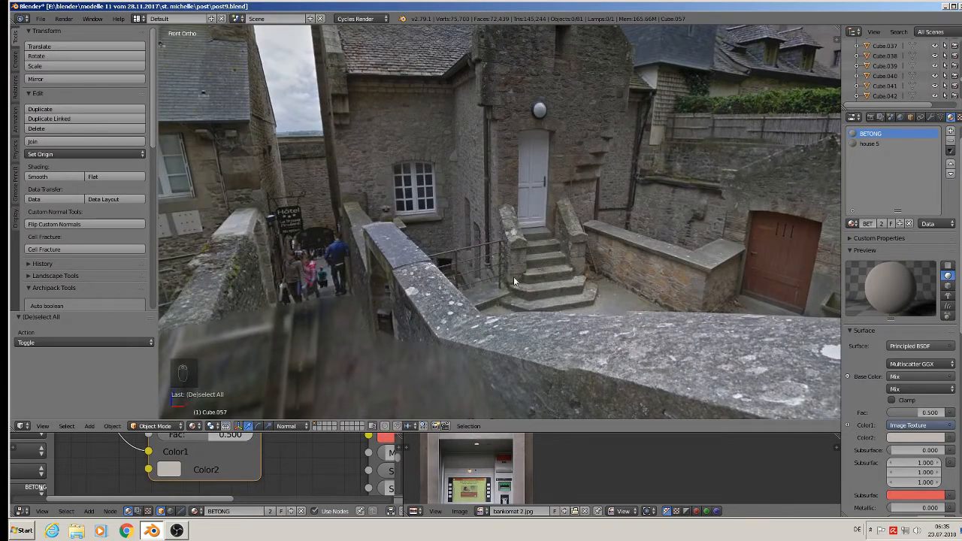
click(89, 426)
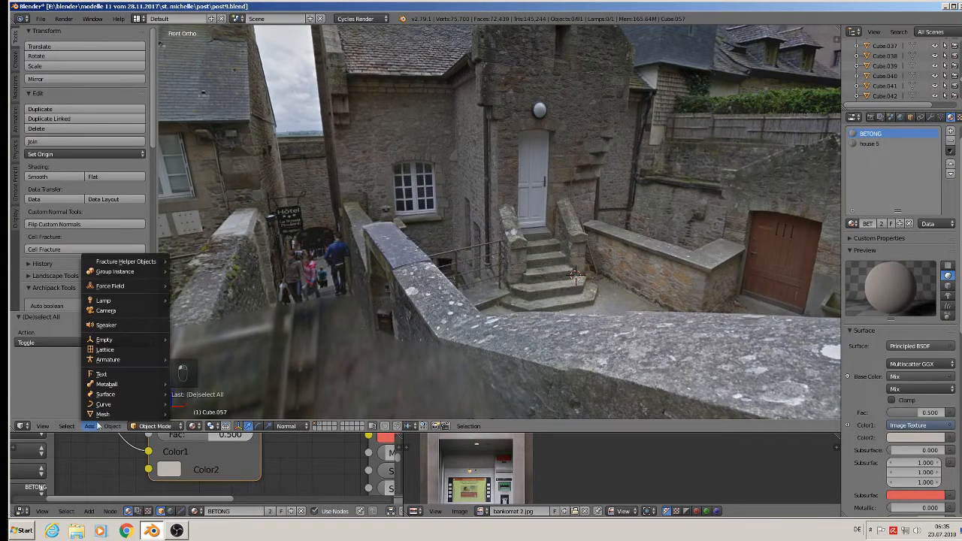
mouse_move(106, 414)
click(204, 187)
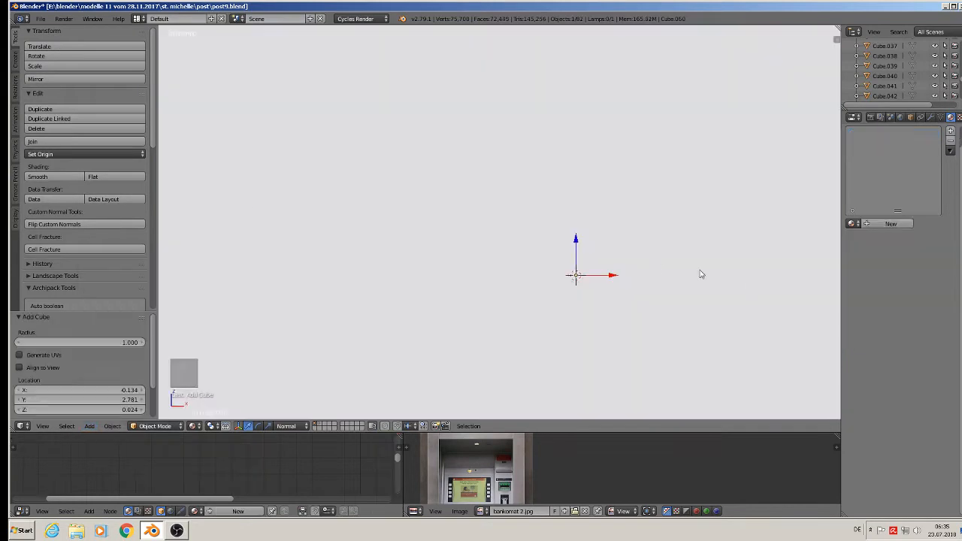
key(s)
click(574, 280)
key(s)
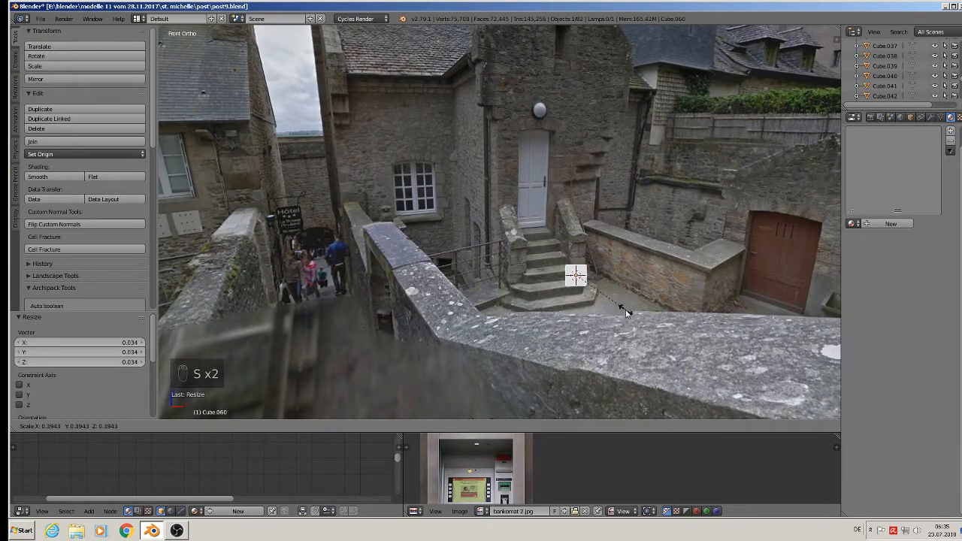
click(580, 285)
Stretch the cube about 30.19 along X, scale it uniformly by 0.654, and lengthen it along X again into a thin bar.
key(s)
key(x)
click(224, 324)
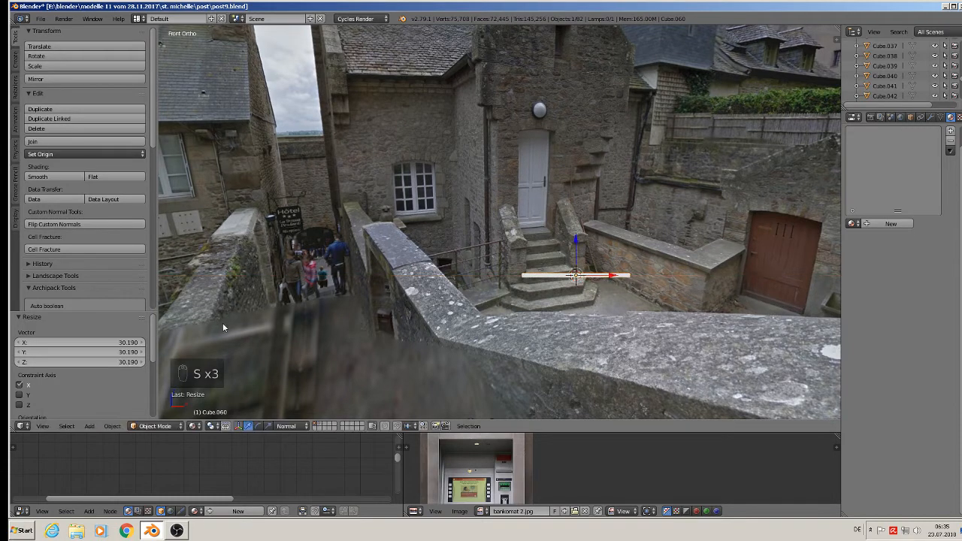
key(s)
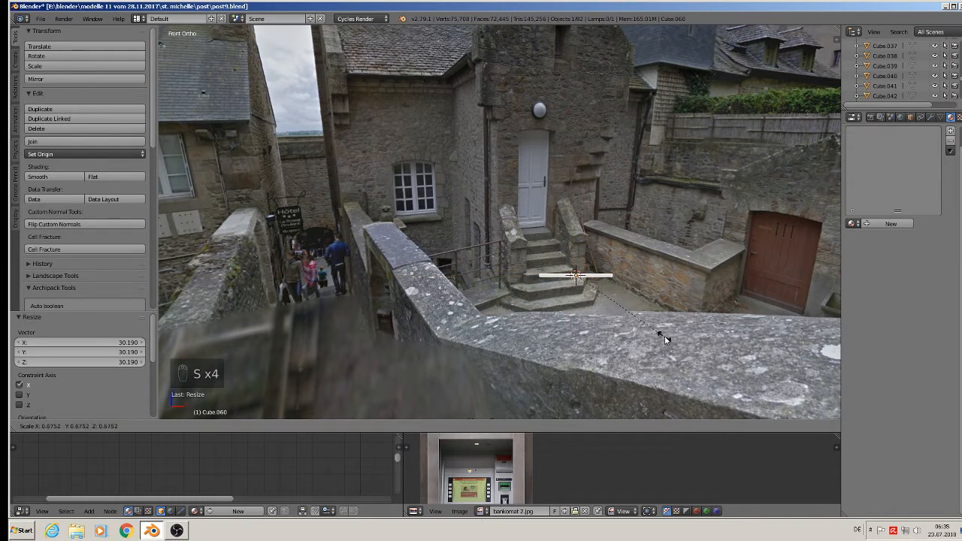
click(660, 335)
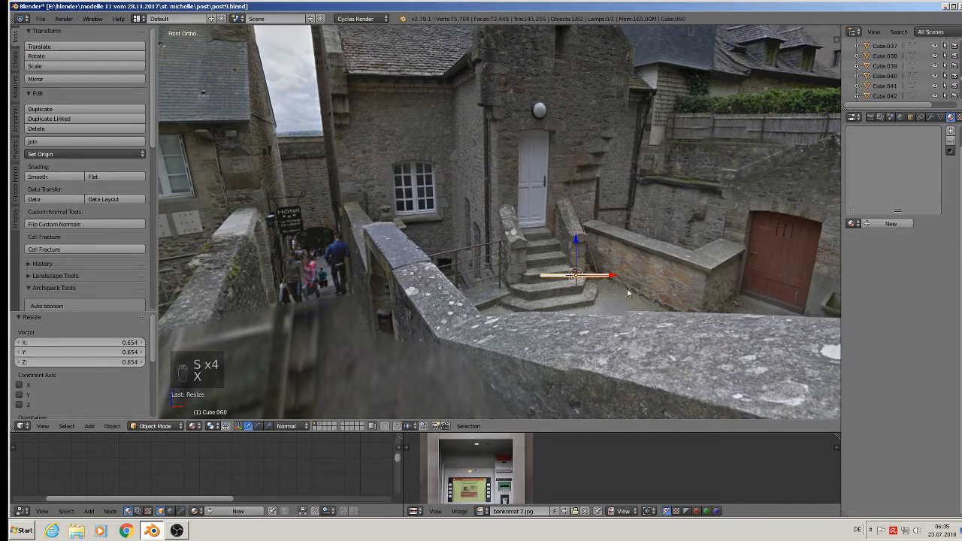
key(s)
key(x)
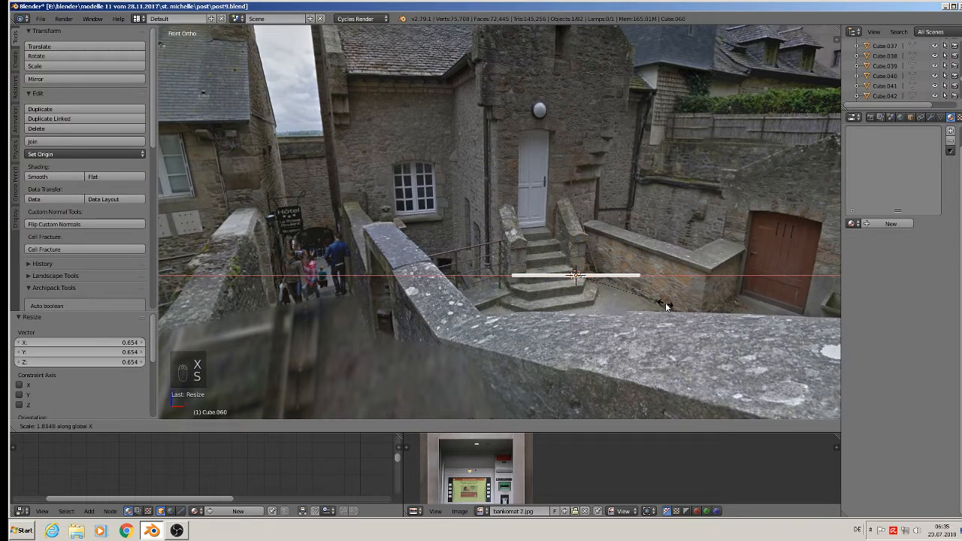
click(665, 302)
Duplicate the horizontal bar in place and rotate the copy 90° about the Y axis to make an upright post.
key(shift+d)
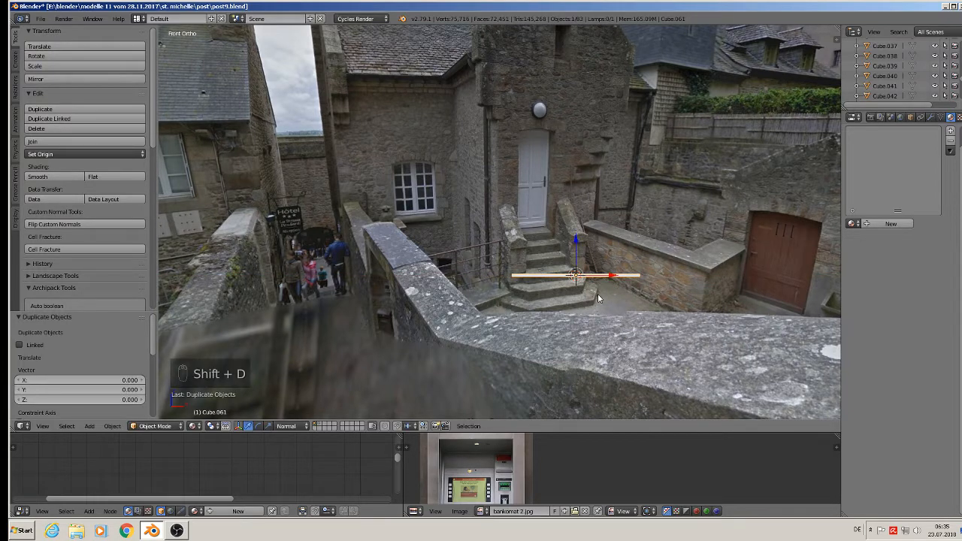
right_click(597, 293)
text(r)
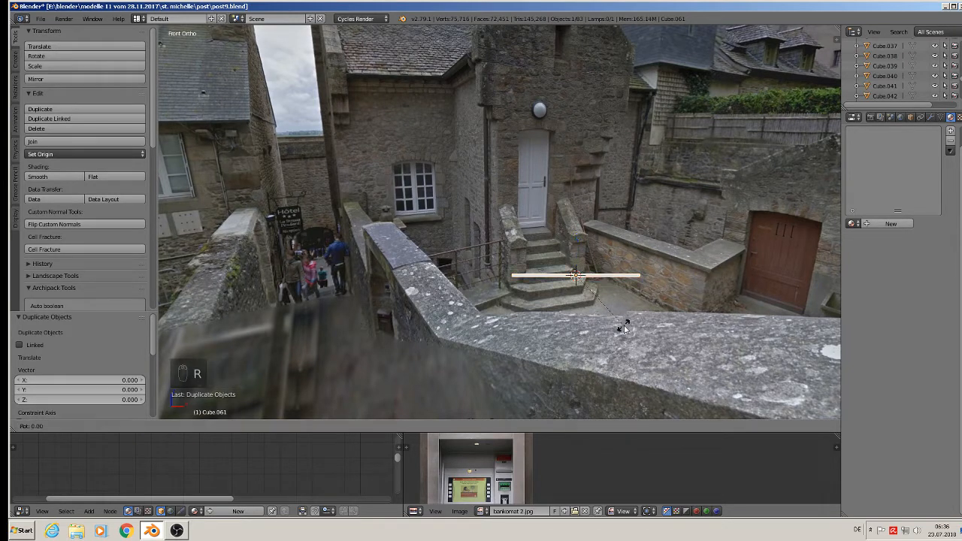
text(y90)
key(Return)
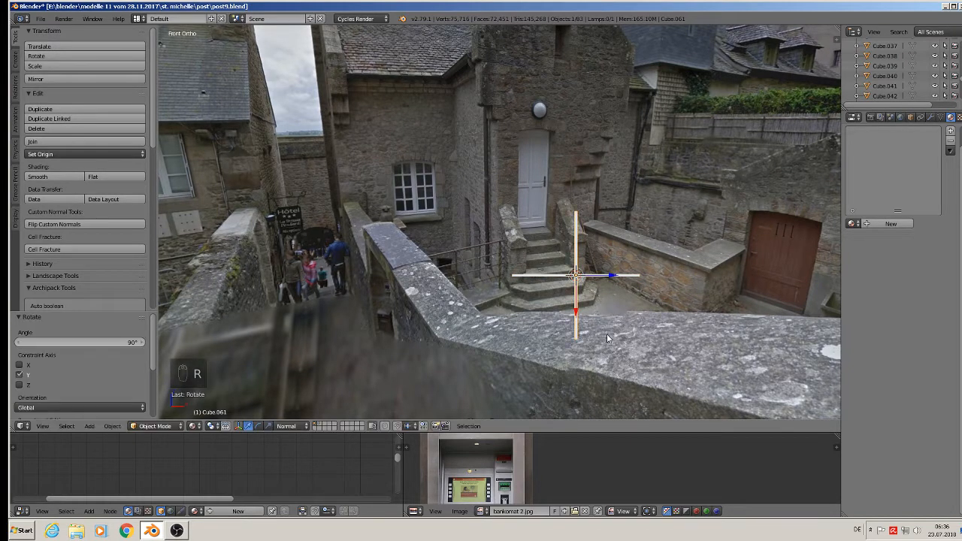
Lower the upright post by moving it 0.023 along its own X axis.
key(g)
key(x)
key(x)
click(702, 372)
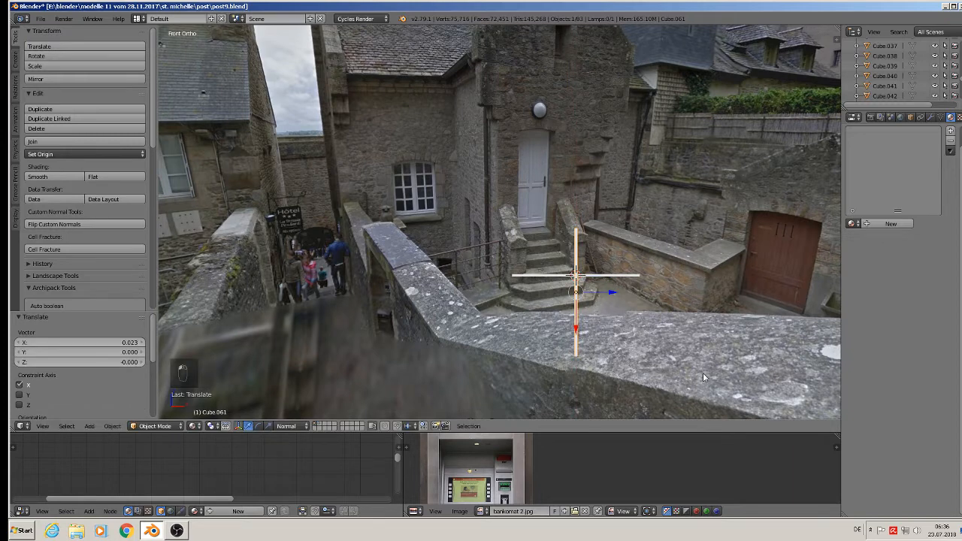
Switch the transform orientation to Global and scale the upright post to 0.649 along Z.
key(s)
click(287, 426)
click(312, 412)
key(s)
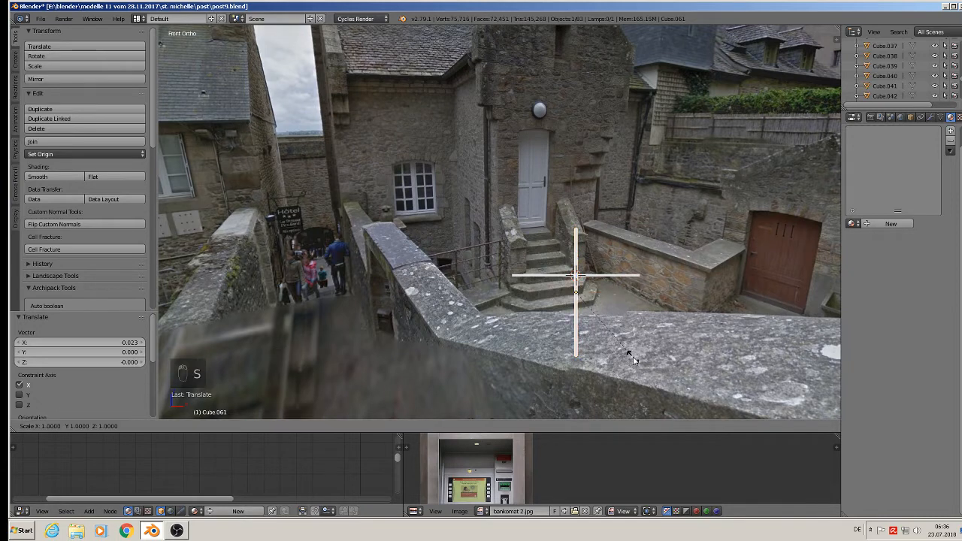
key(z)
click(614, 335)
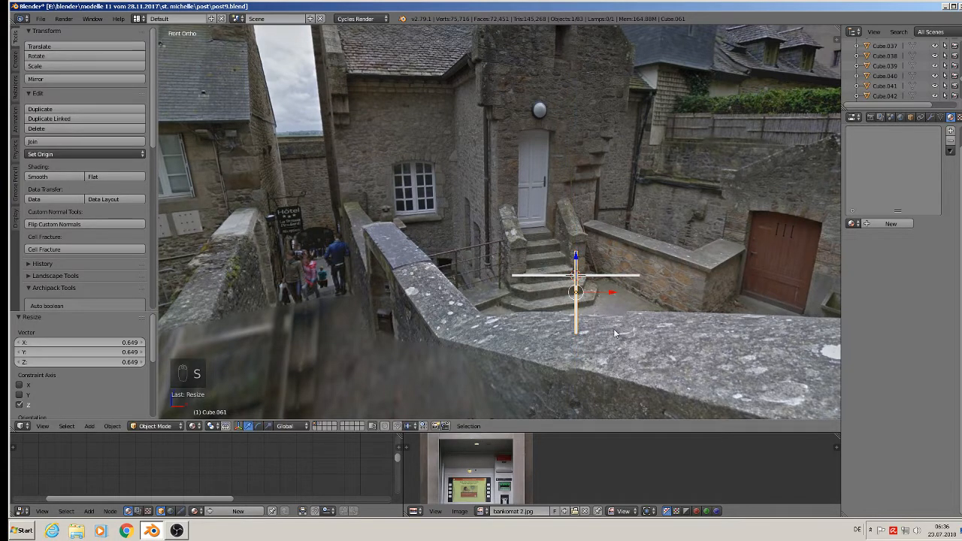
Shift the post -0.046 along X, shorten it along Z and raise it 0.014 so its top meets the horizontal bar.
drag(582, 262, 582, 289)
drag(609, 322, 573, 320)
key(s)
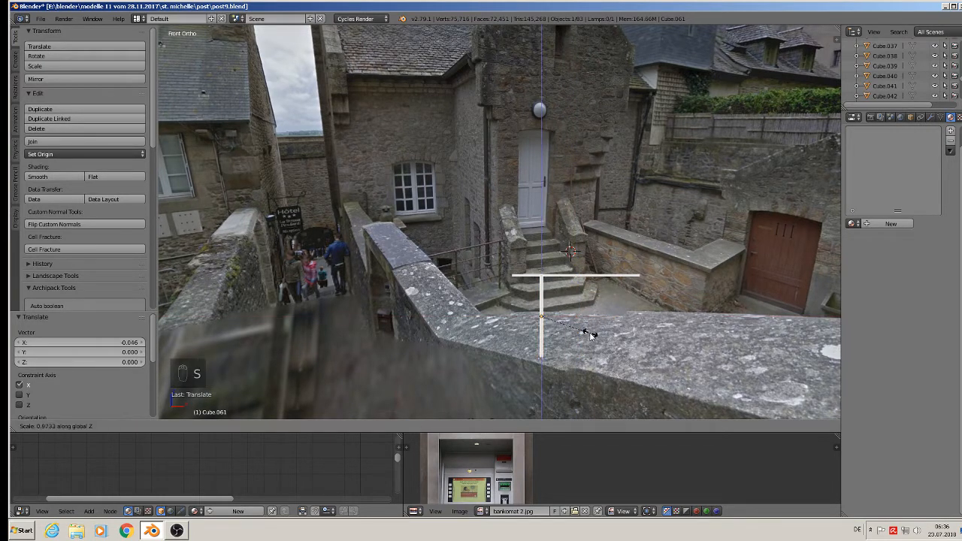
click(570, 323)
drag(541, 279, 542, 273)
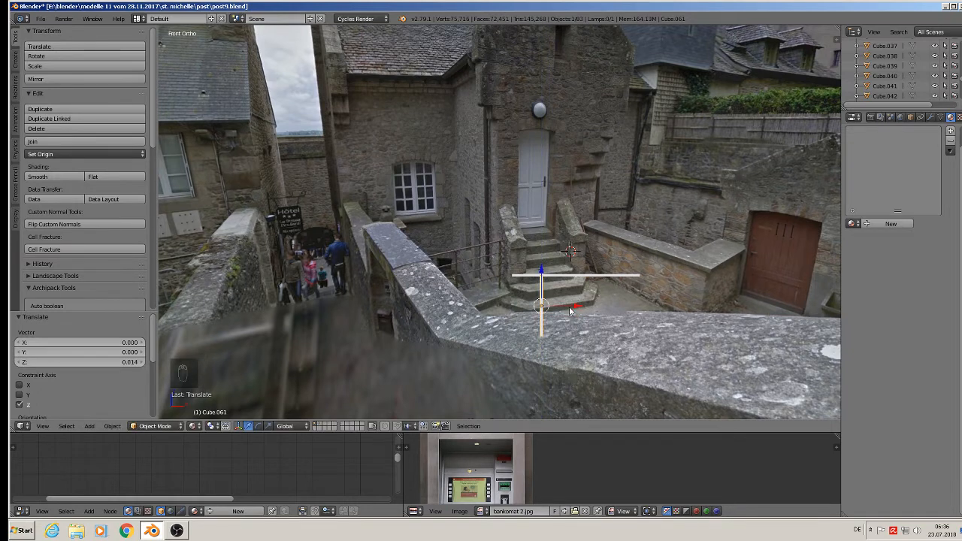
Duplicate the post along X to form left, middle and right posts under the top rail, moving the last copy 0.074.
drag(570, 310, 610, 314)
key(shift+d)
right_click(554, 312)
key(shift+d)
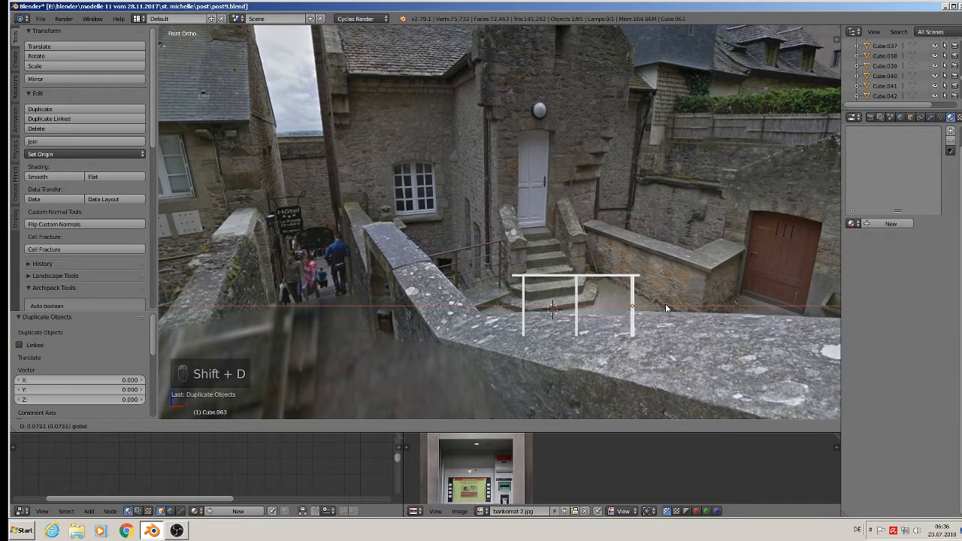
click(666, 308)
Duplicate the top rail and move the copy -0.017 along Z as a second rail.
right_click(593, 279)
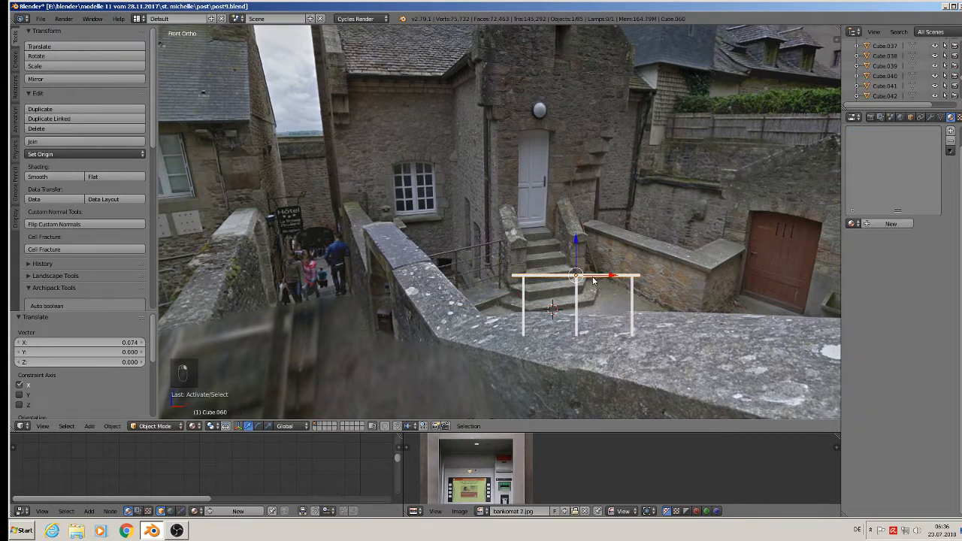
key(shift+d)
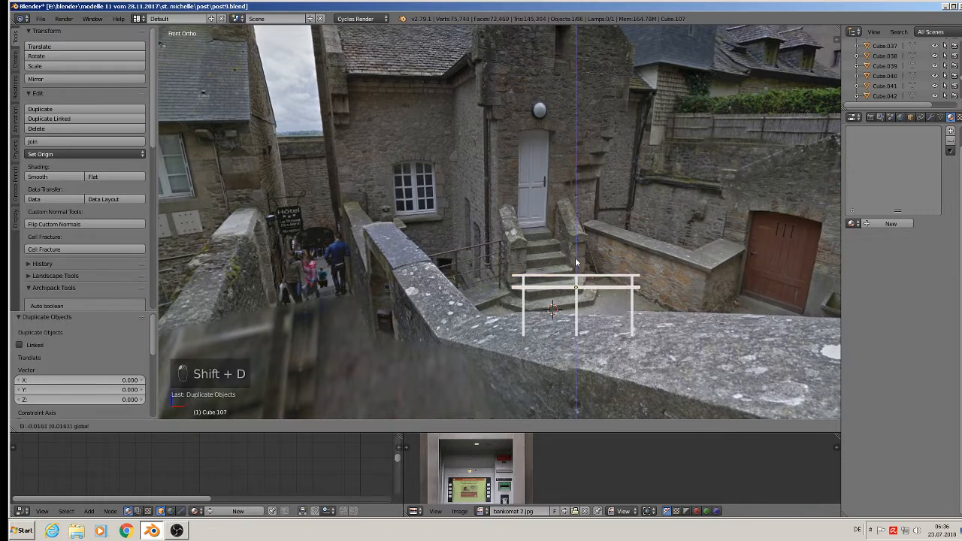
click(664, 330)
Thin the second rail with repeated uniform scaling, first 0.733 and finally 0.891, stretching it back along X by 1.377 and 1.287.
key(s)
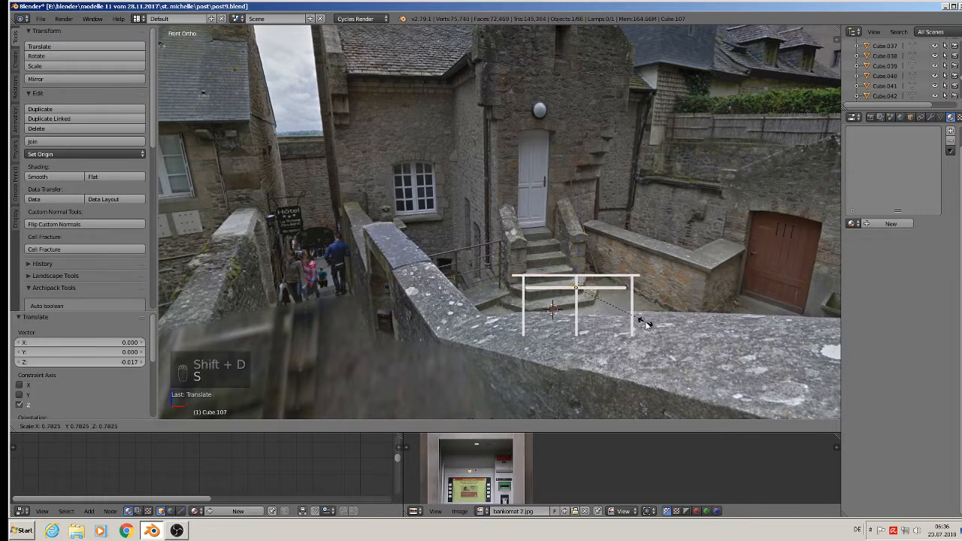
click(640, 324)
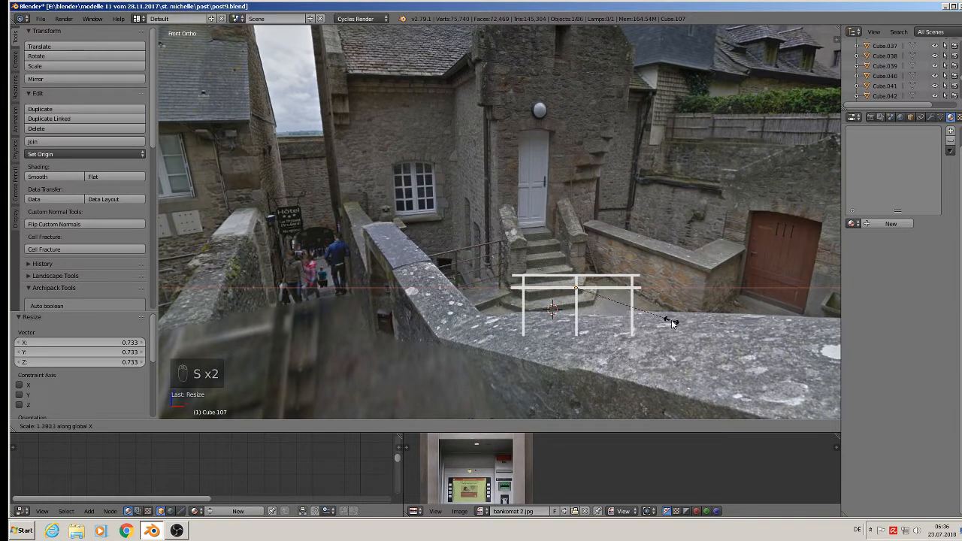
click(670, 319)
key(s)
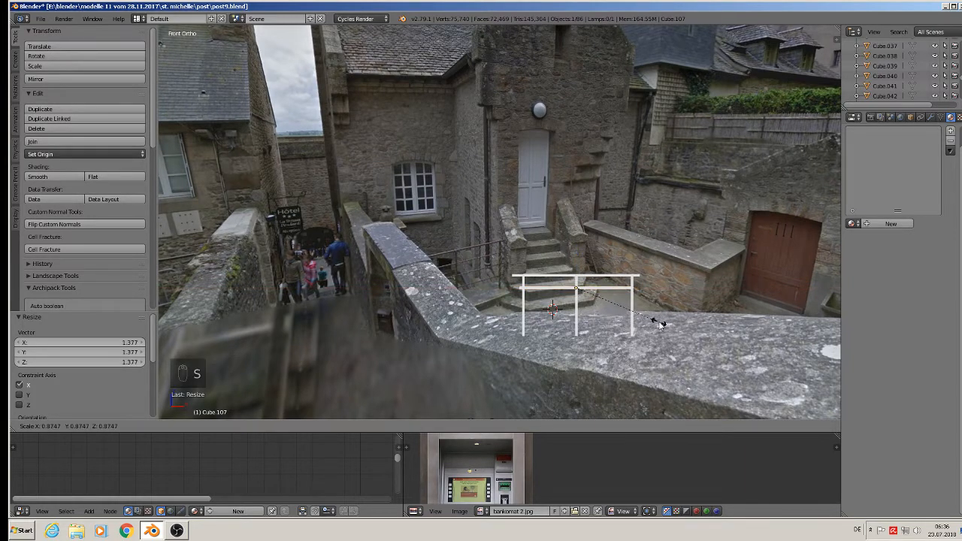
click(660, 325)
key(s)
click(651, 324)
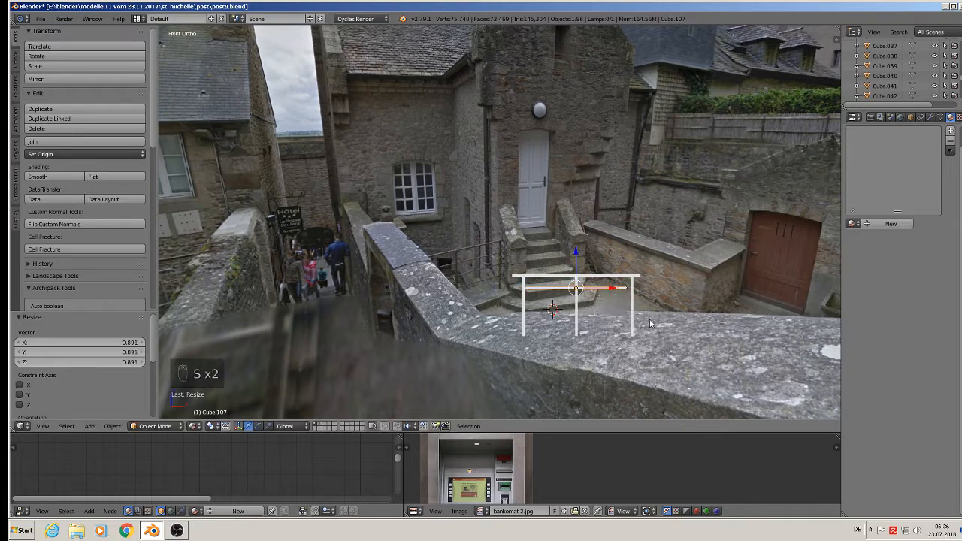
key(s)
key(x)
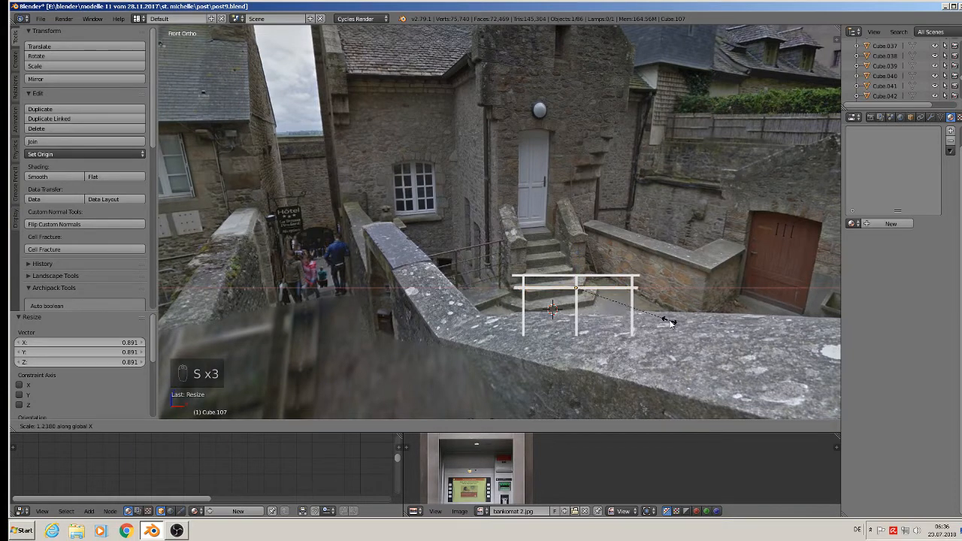
click(673, 323)
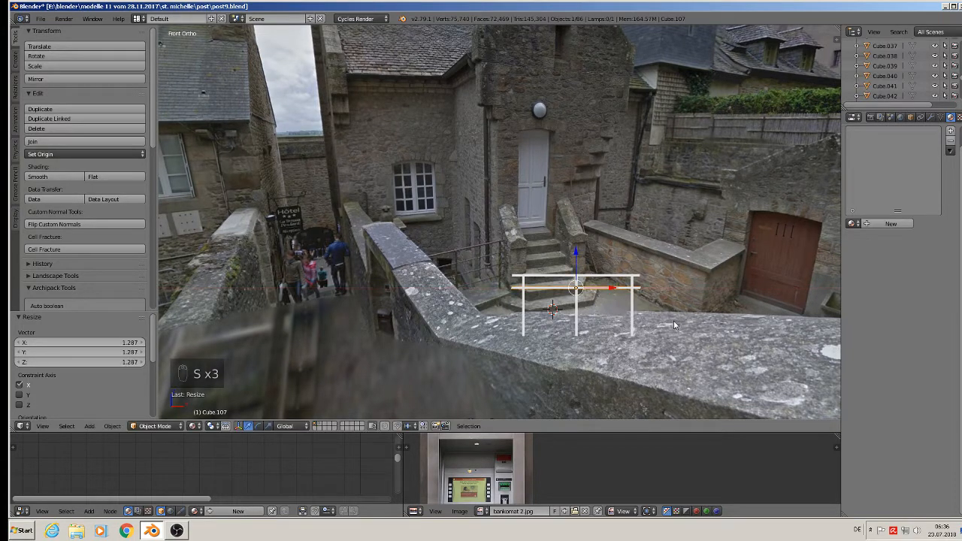
Duplicate the thin rail twice downward along Z to add two lower rails, moving the last copy -0.020.
key(shift+d)
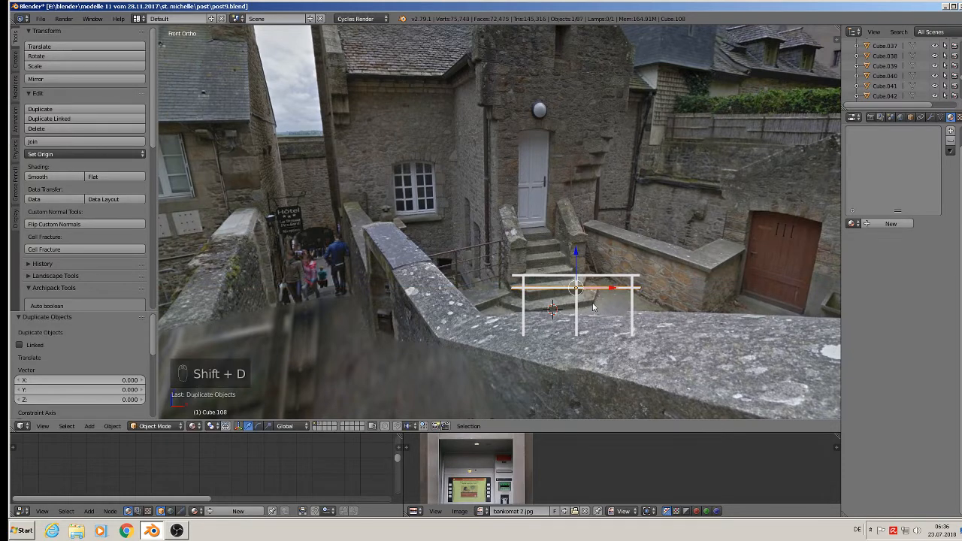
key(g)
key(z)
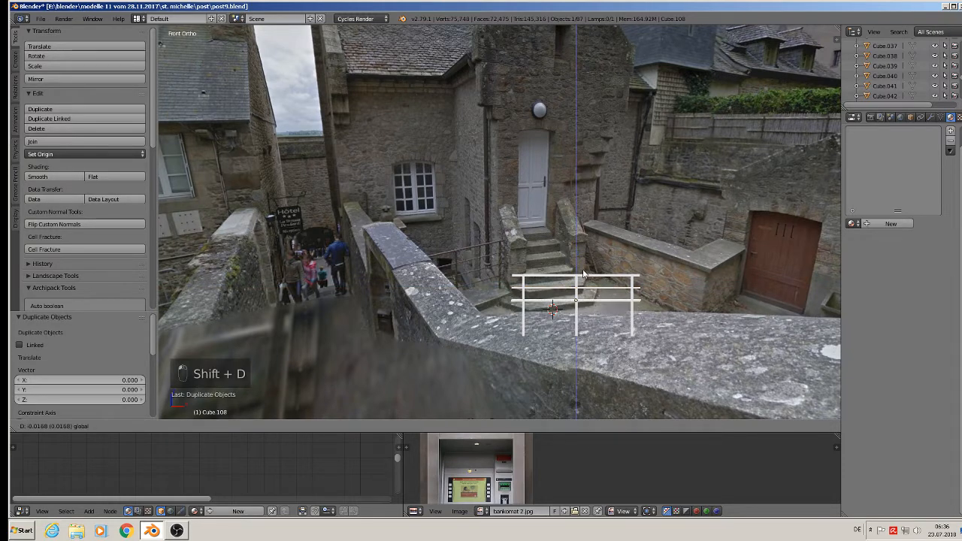
click(582, 278)
key(shift+d)
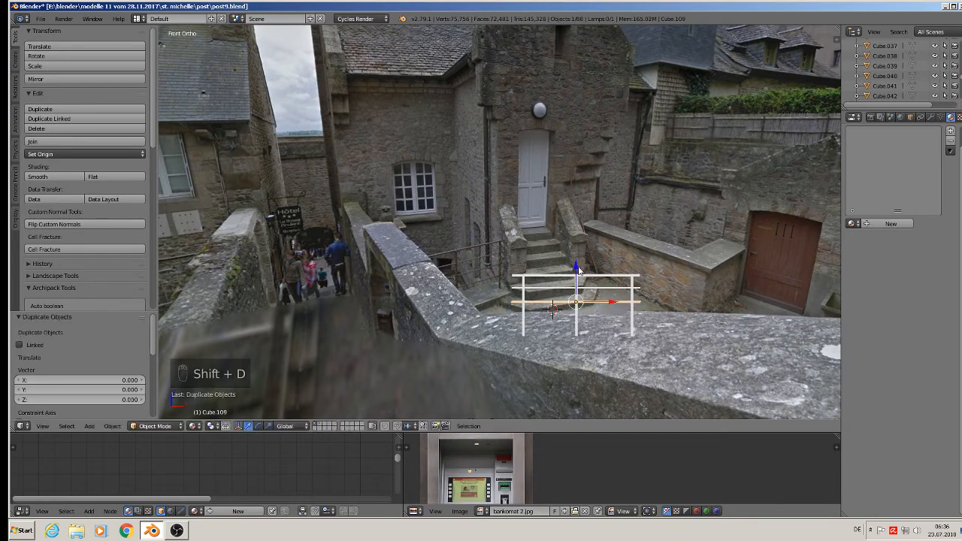
key(z)
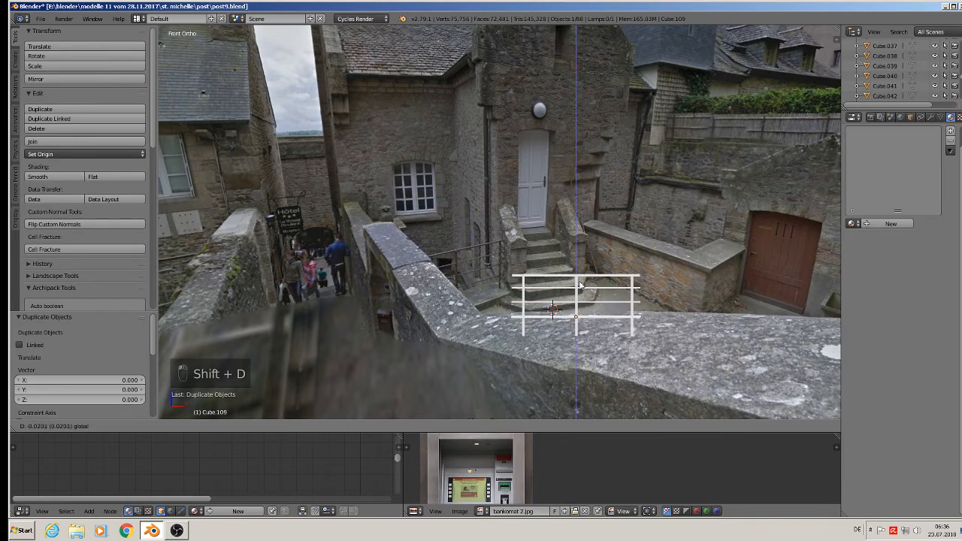
click(579, 286)
Select all four rails and the three posts and join them into one railing object.
scroll(578, 292, up, 3)
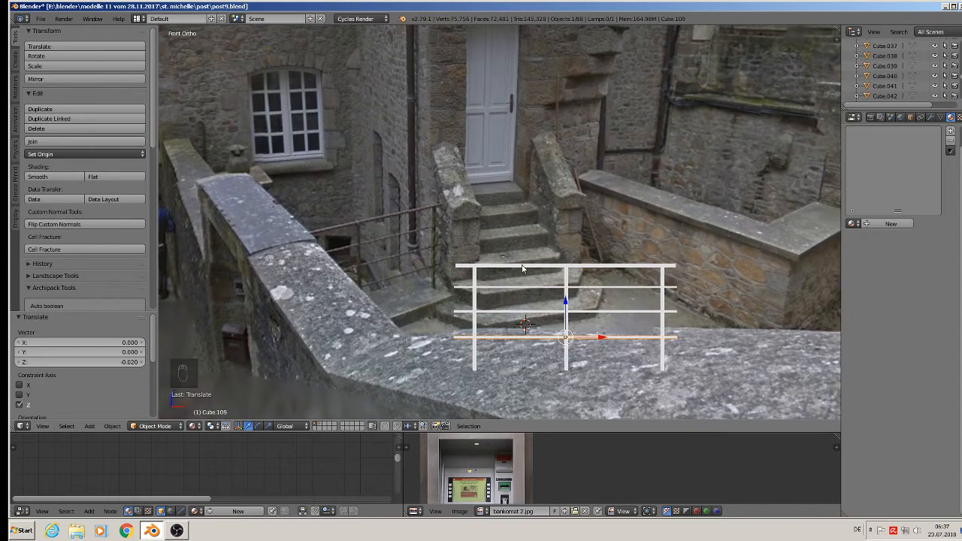
scroll(507, 279, up, 3)
shift+right_click(462, 266)
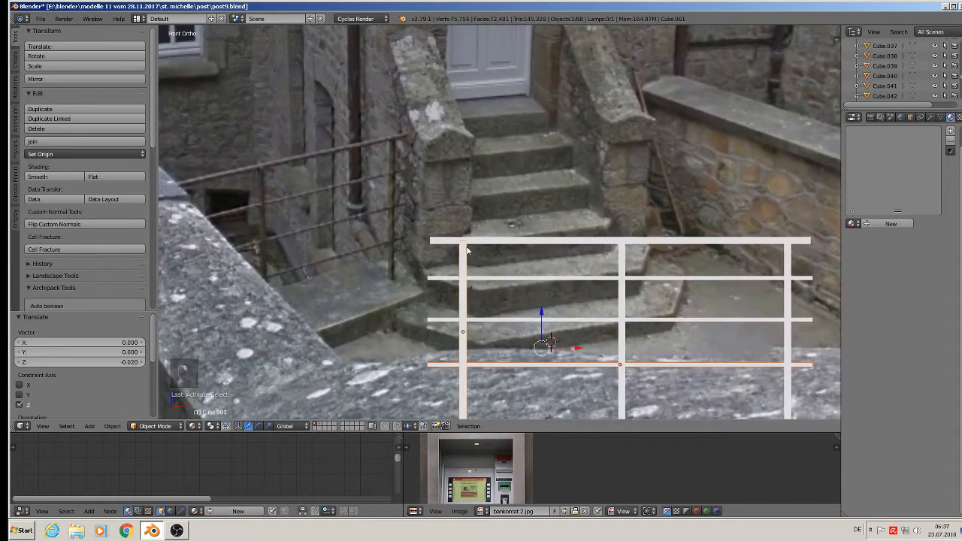
shift+right_click(466, 245)
shift+right_click(643, 283)
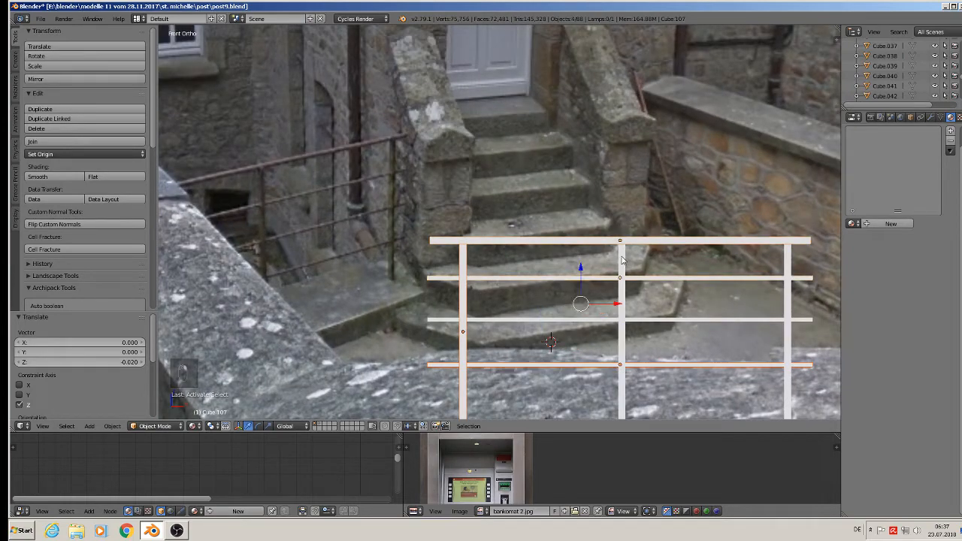
shift+right_click(620, 259)
shift+right_click(787, 262)
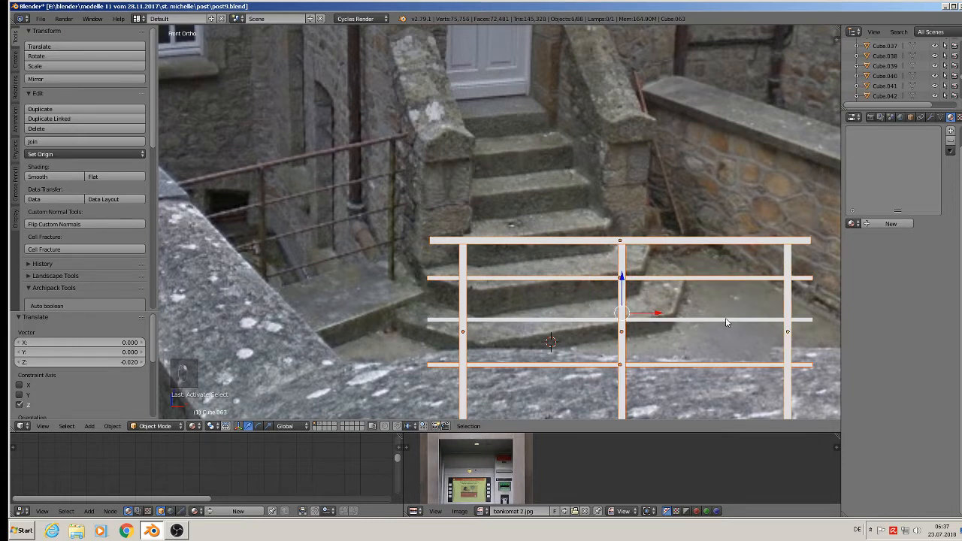
shift+right_click(725, 320)
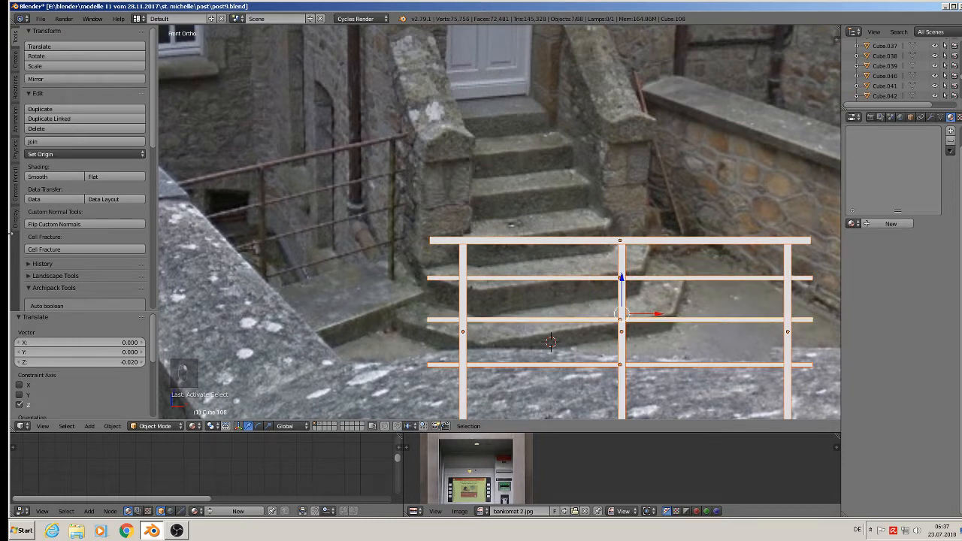
click(66, 141)
Move the joined railing -0.034 along X and mark all of its mesh edges as seams.
scroll(613, 310, down, 4)
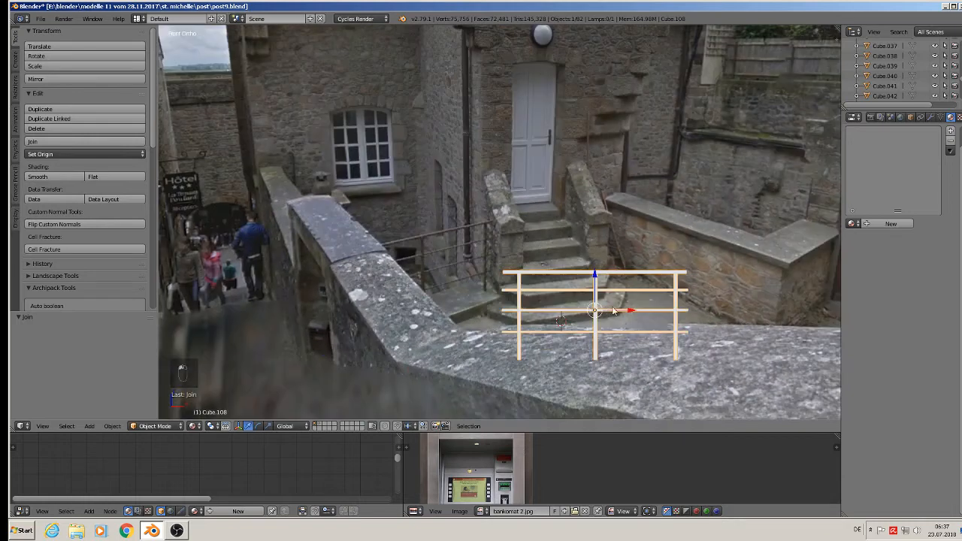
mouse_move(628, 314)
mouse_down()
mouse_move(501, 314)
mouse_move(591, 311)
mouse_up()
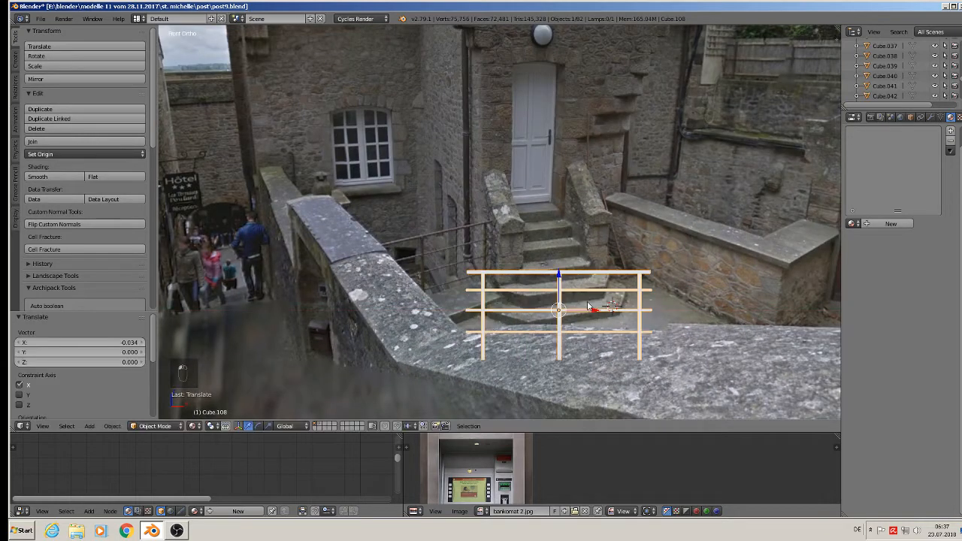
key(Tab)
click(53, 186)
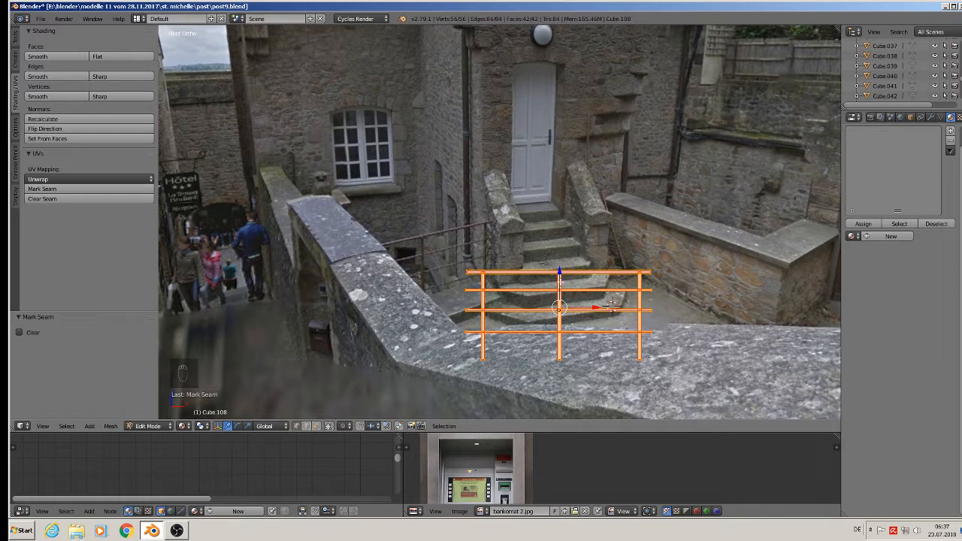
Apply the railing's rotation and scale, then unwrap its whole mesh with the standard Unwrap method.
key(Tab)
click(112, 426)
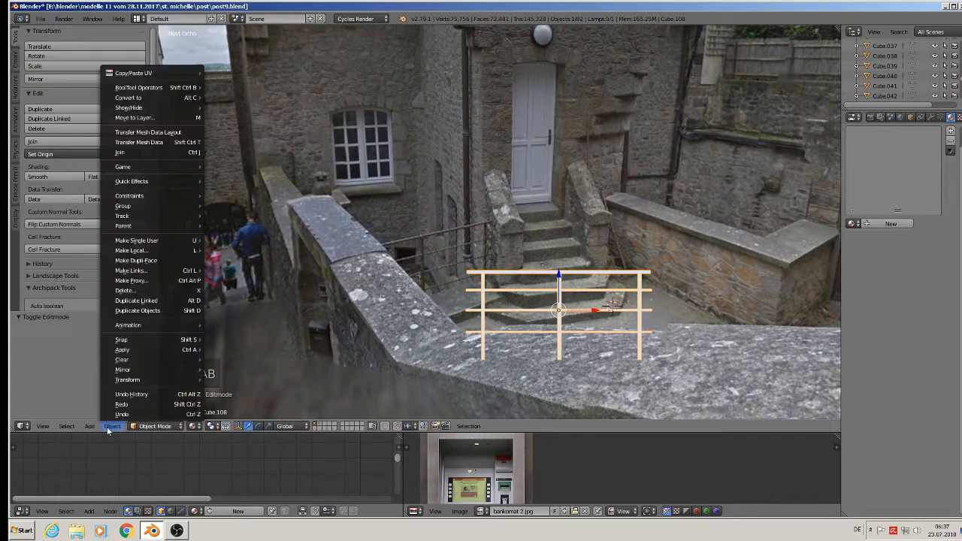
mouse_move(139, 349)
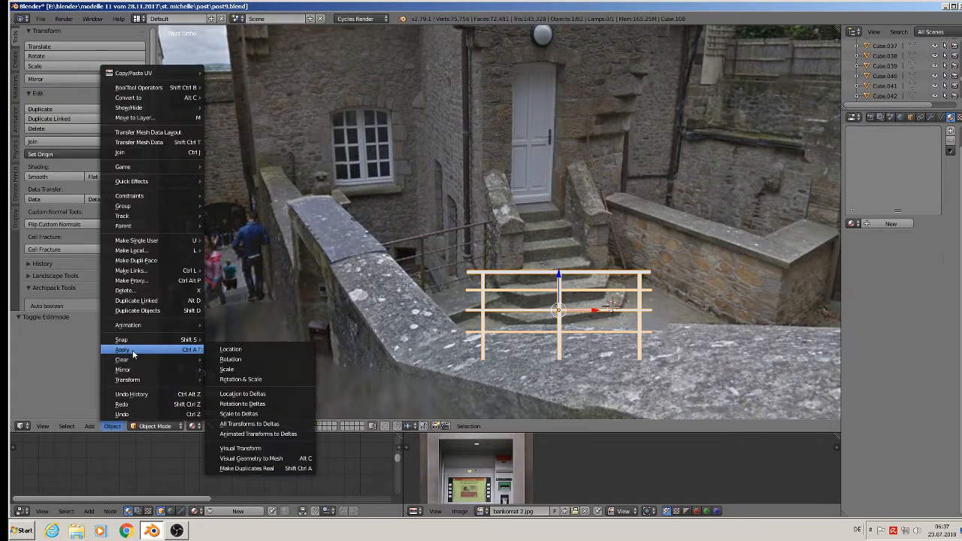
click(240, 378)
key(Tab)
key(u)
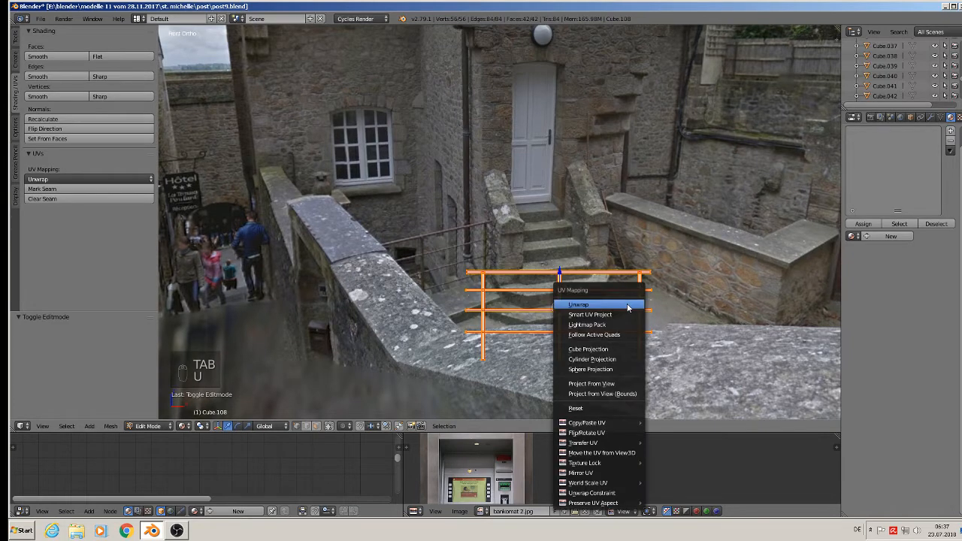
click(628, 304)
key(Tab)
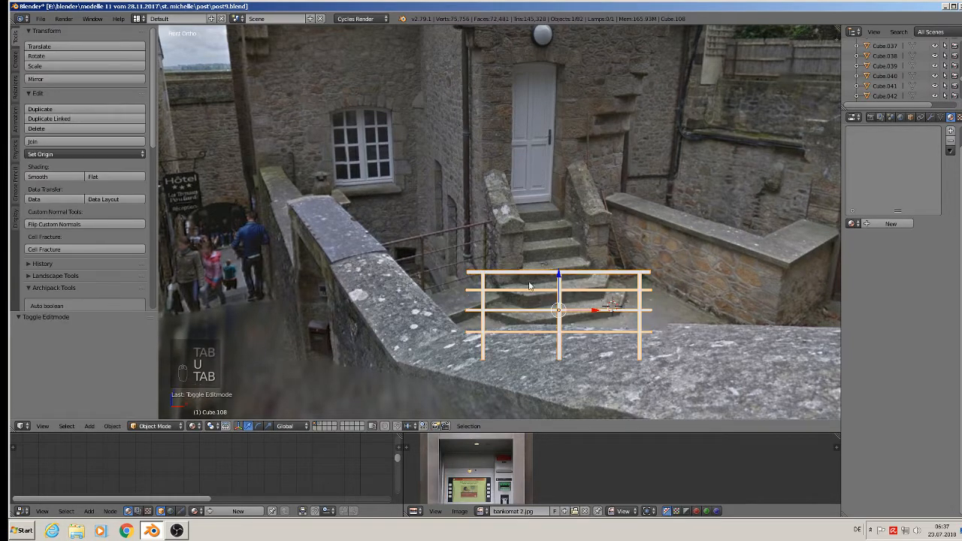
Save the current blend file with the finished railing.
click(41, 19)
click(64, 95)
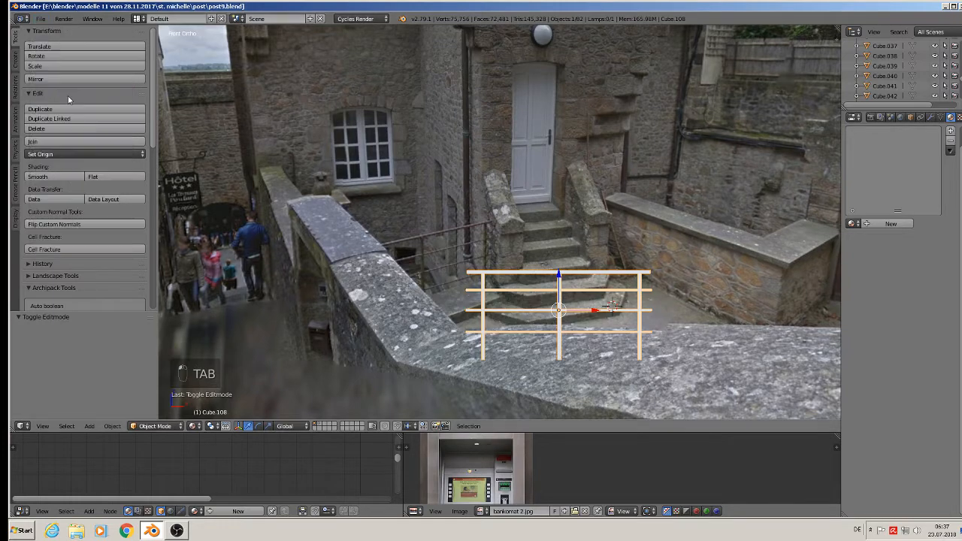
scroll(338, 264, down, 5)
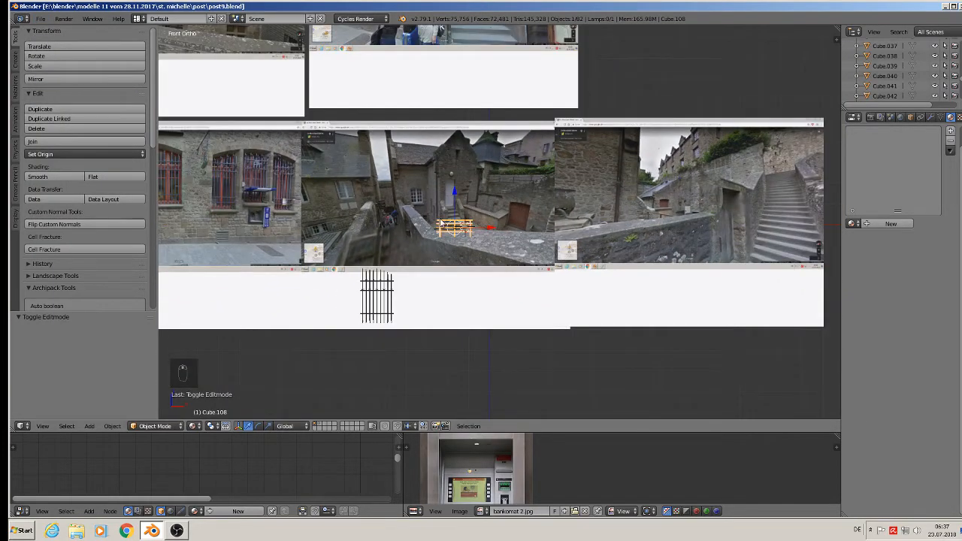
Move the railing -3.477 along X and out along Y to the house's entrance wall, and raise it 0.331 along Z.
shift+middle_drag(556, 217, 698, 197)
scroll(692, 200, down, 3)
drag(660, 207, 242, 206)
middle_drag(242, 205, 703, 177)
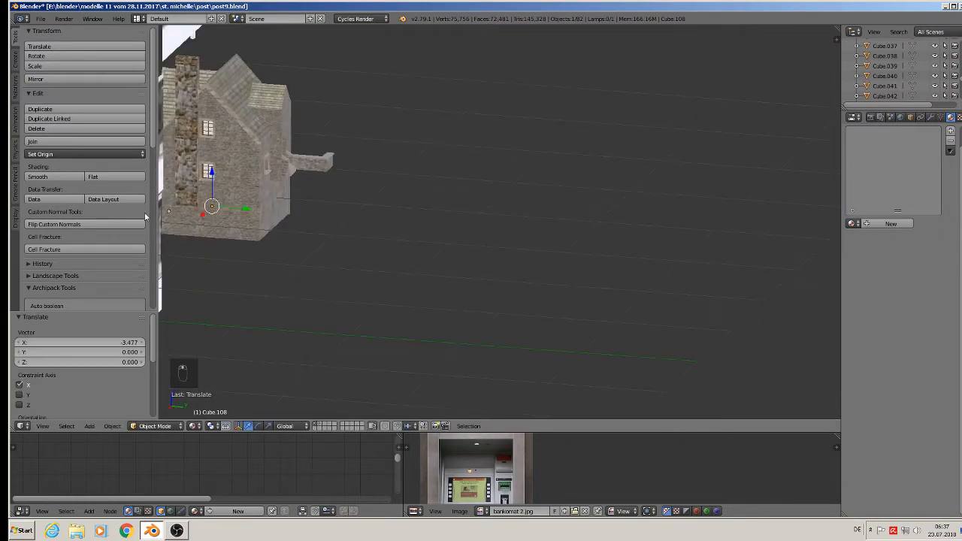
drag(259, 207, 284, 171)
middle_drag(267, 180, 167, 201)
scroll(250, 163, up, 8)
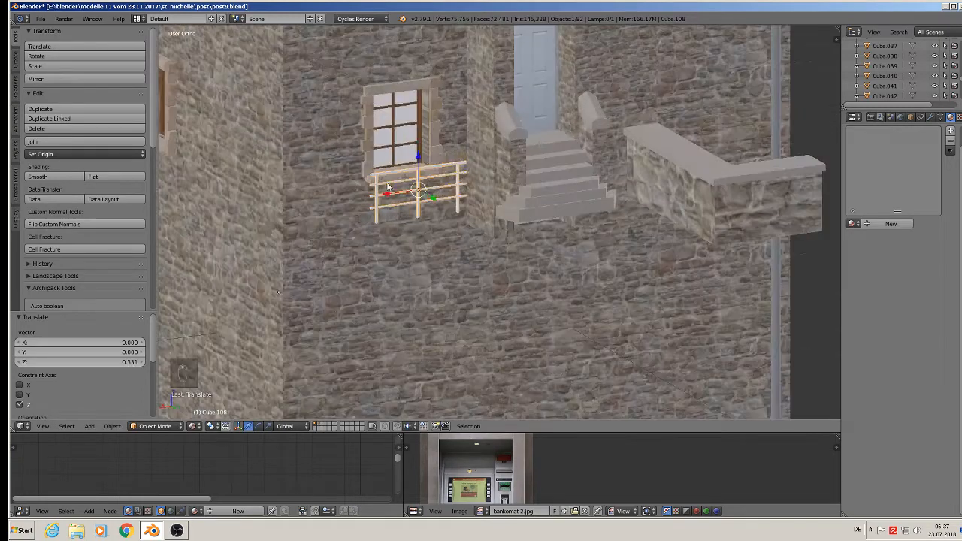
middle_drag(387, 186, 355, 182)
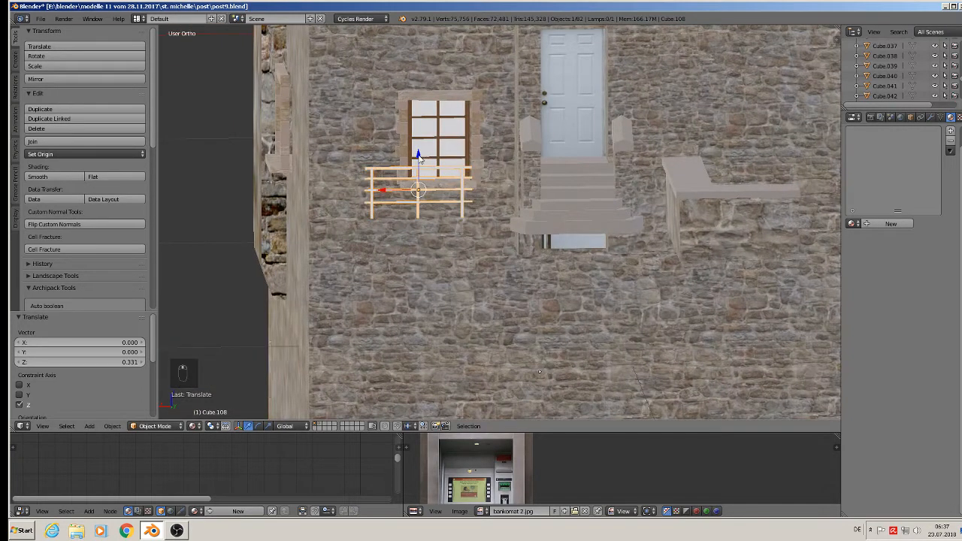
Lower the railing below the window beside the stairs and shift it 0.125 along X towards the house corner.
drag(418, 157, 419, 213)
scroll(421, 211, down, 3)
shift+middle_drag(406, 190, 388, 183)
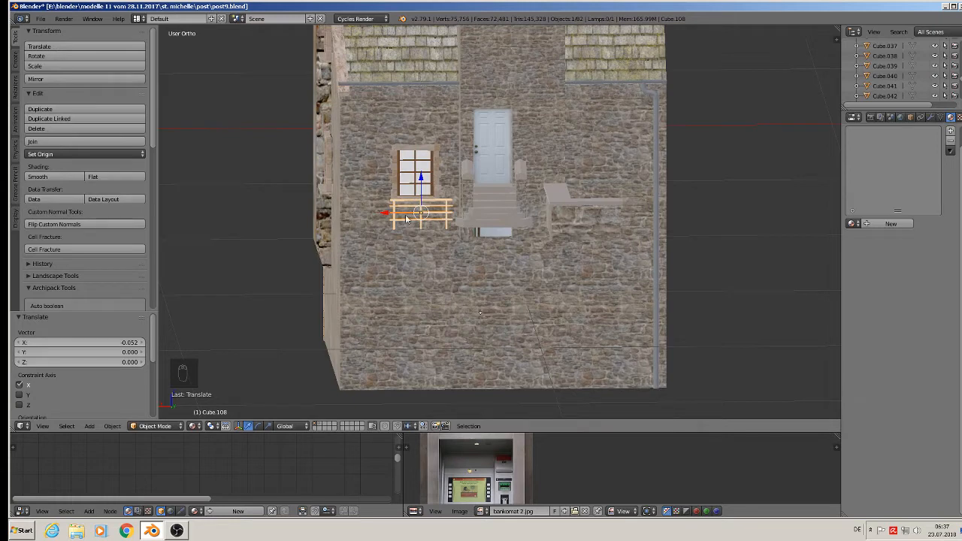
drag(405, 218, 353, 224)
scroll(361, 226, up, 4)
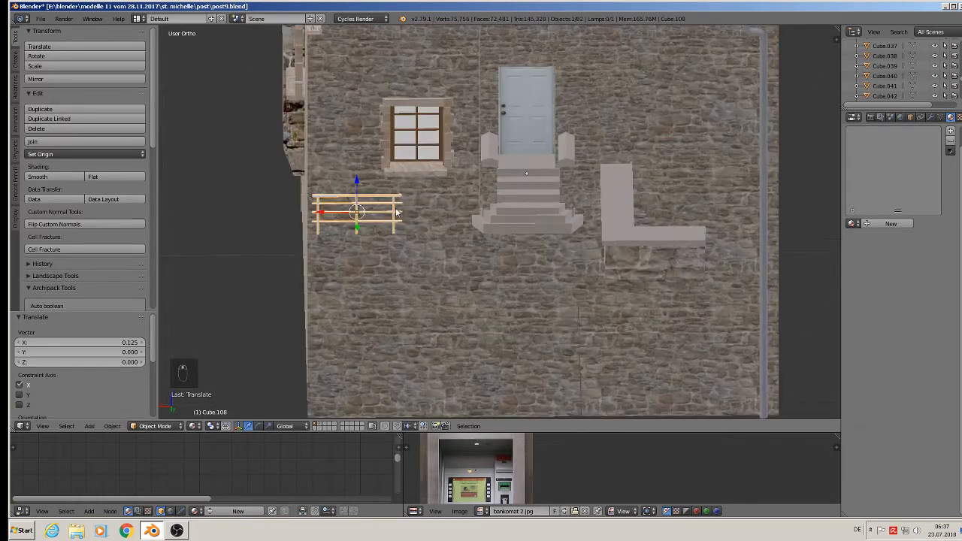
scroll(397, 212, up, 1)
Stretch the railing's stair-side end along X up to the entrance stairs and move the whole railing -0.037 along Y.
key(Tab)
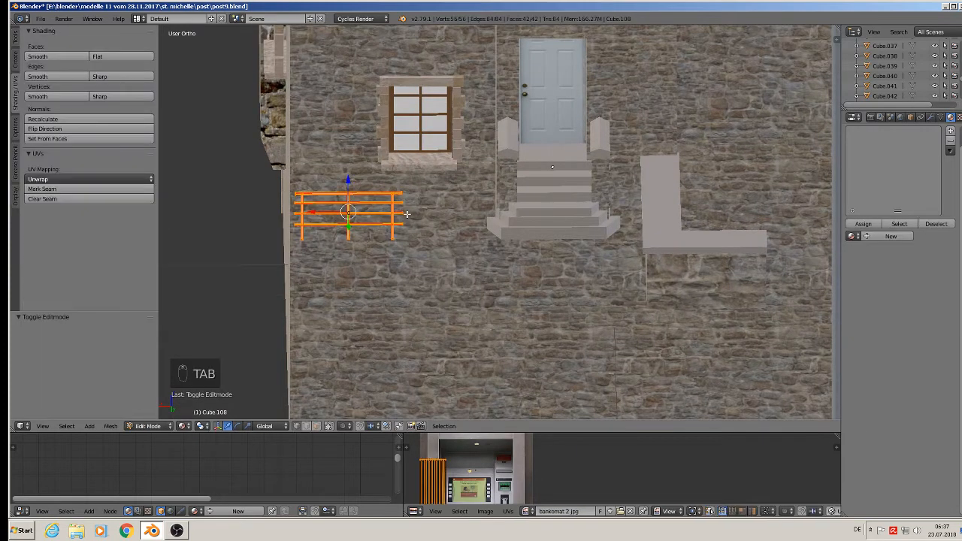
key(a)
key(a)
scroll(376, 226, up, 2)
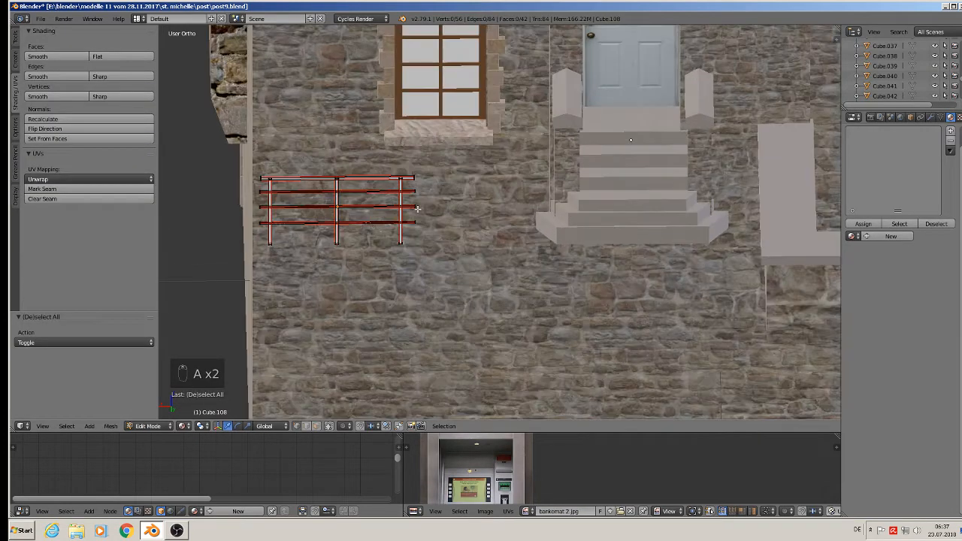
key(b)
drag(447, 264, 386, 146)
drag(376, 207, 526, 208)
middle_drag(526, 208, 506, 231)
key(Tab)
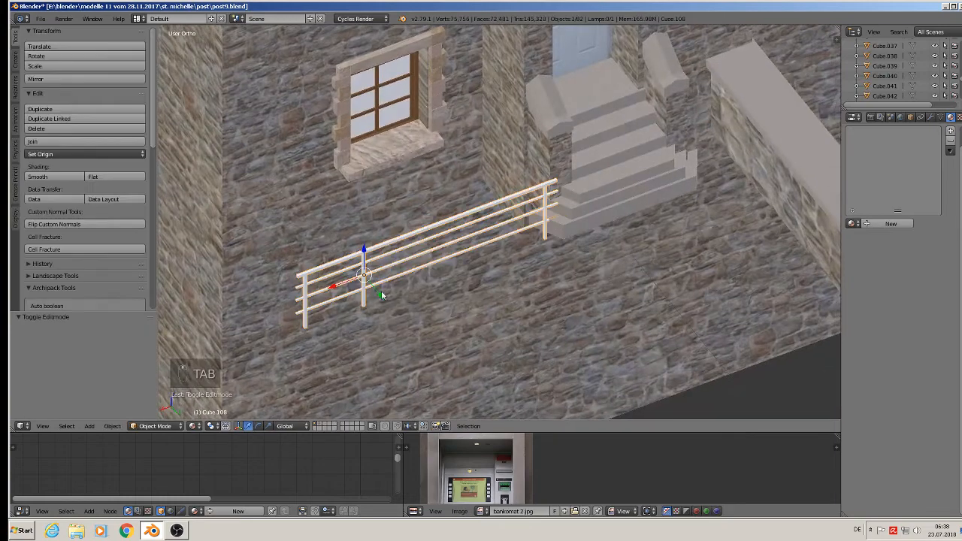
drag(381, 290, 368, 274)
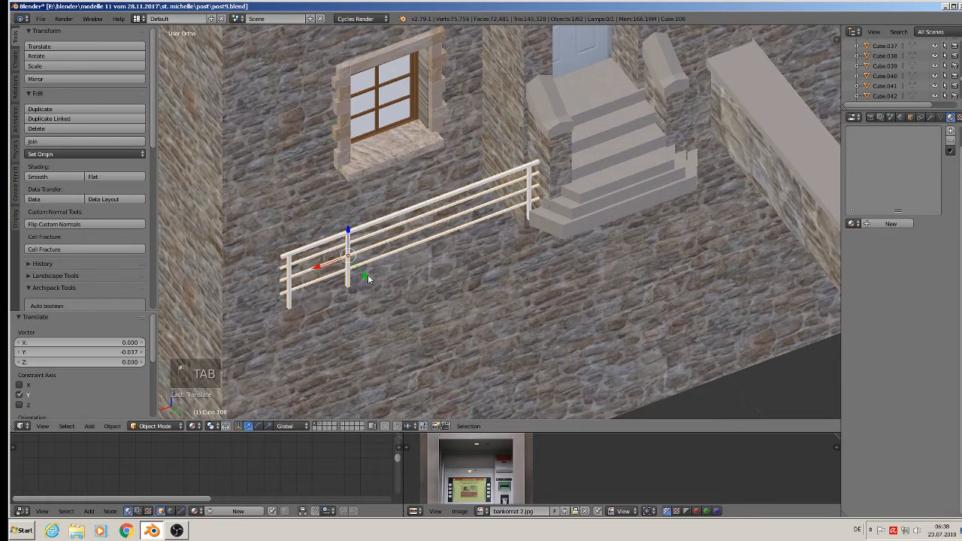
Duplicate the railing's inner post and move the copy -0.083 along X between the rails.
middle_drag(367, 274, 333, 239)
scroll(330, 237, up, 3)
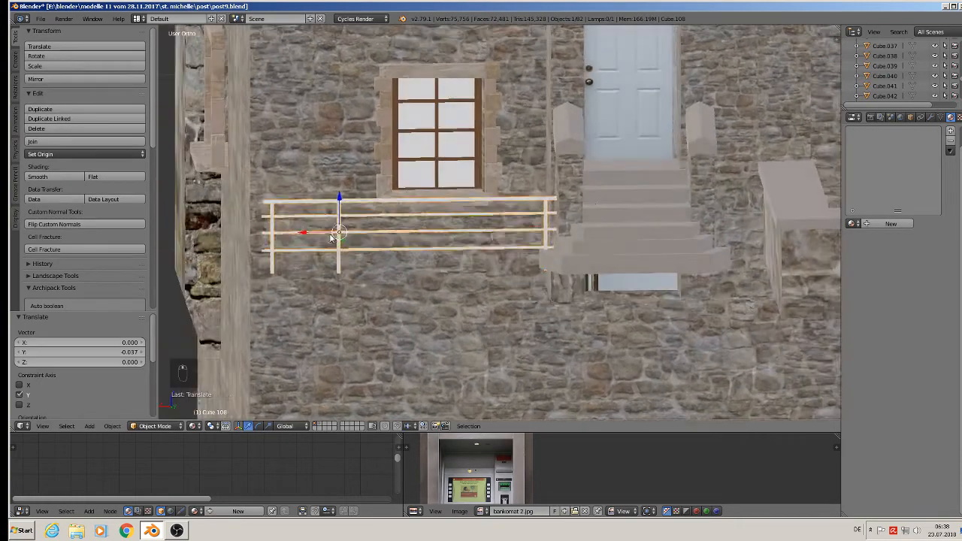
key(Tab)
key(a)
key(a)
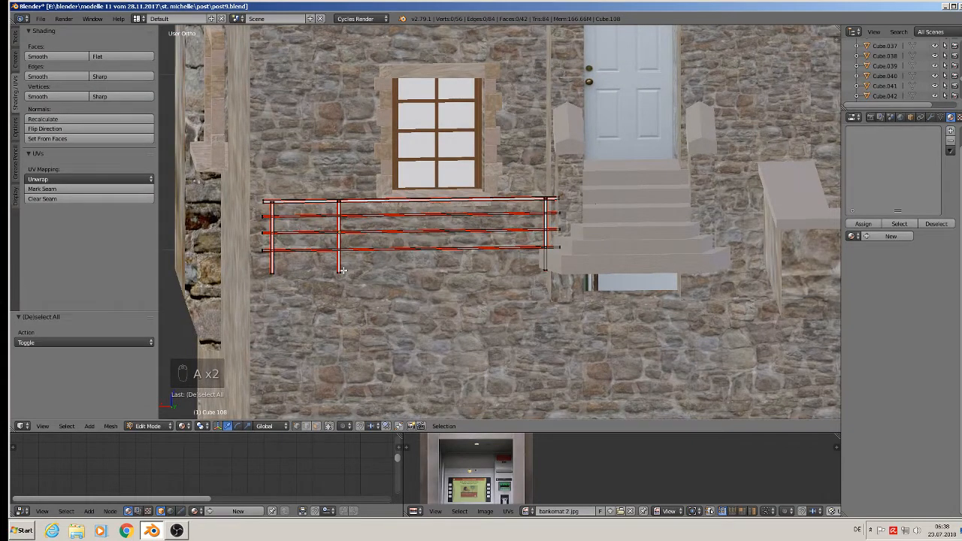
key(l)
key(shift+d)
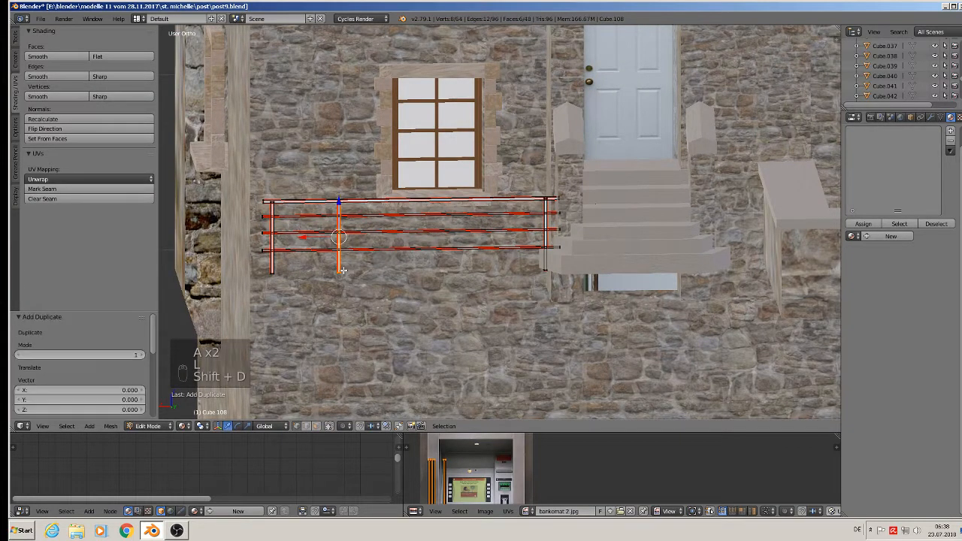
key(shift+d)
click(388, 242)
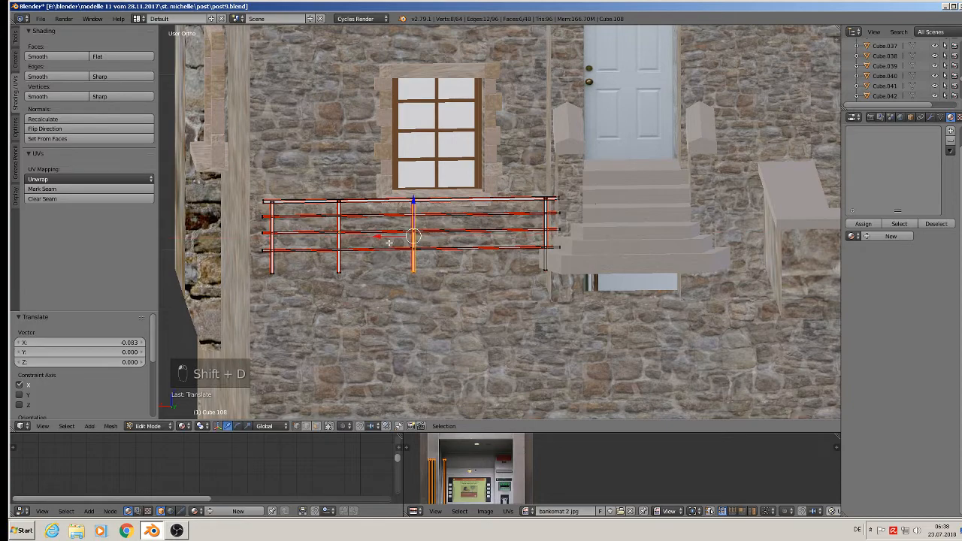
Place another copy of the post along X, between the new post and the stair-side end post.
drag(389, 242, 447, 248)
key(Tab)
scroll(444, 251, down, 4)
middle_drag(443, 251, 461, 272)
key(Tab)
key(backslash)
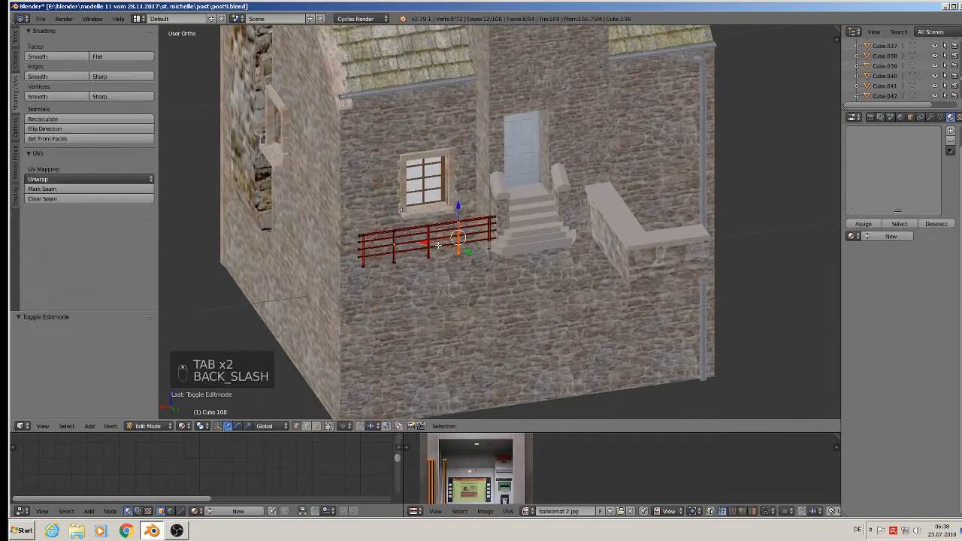
key(Tab)
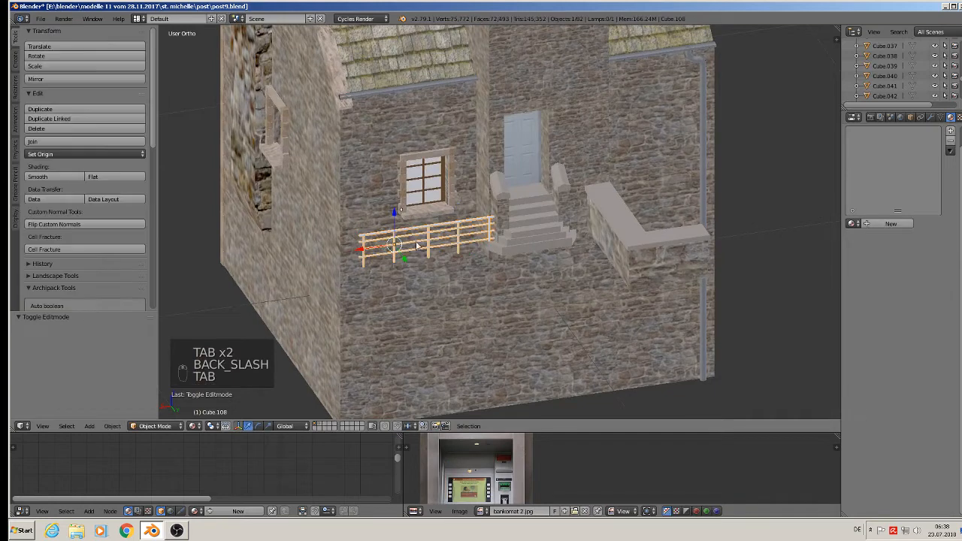
Apply the extended railing's rotation and scale, then unwrap its whole mesh with the standard Unwrap method.
click(112, 426)
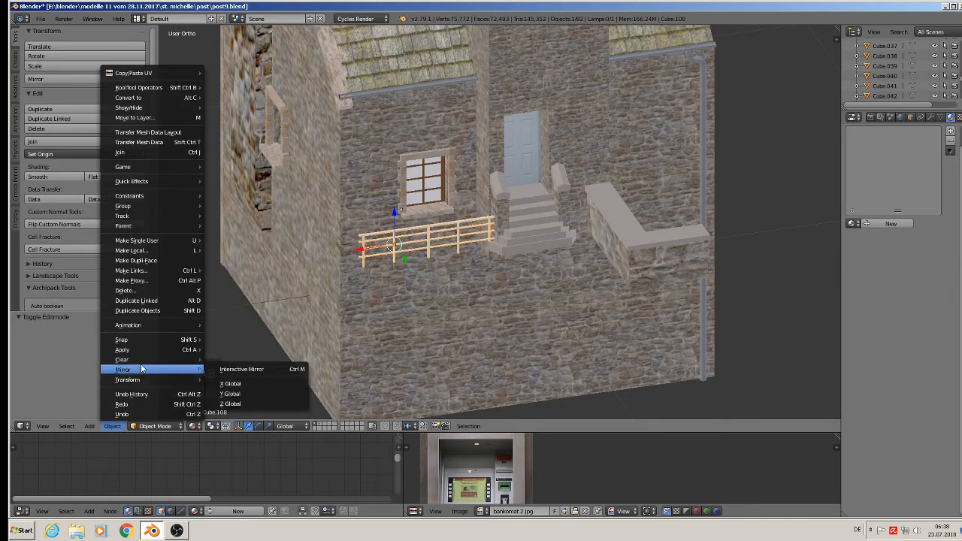
mouse_move(138, 351)
click(240, 379)
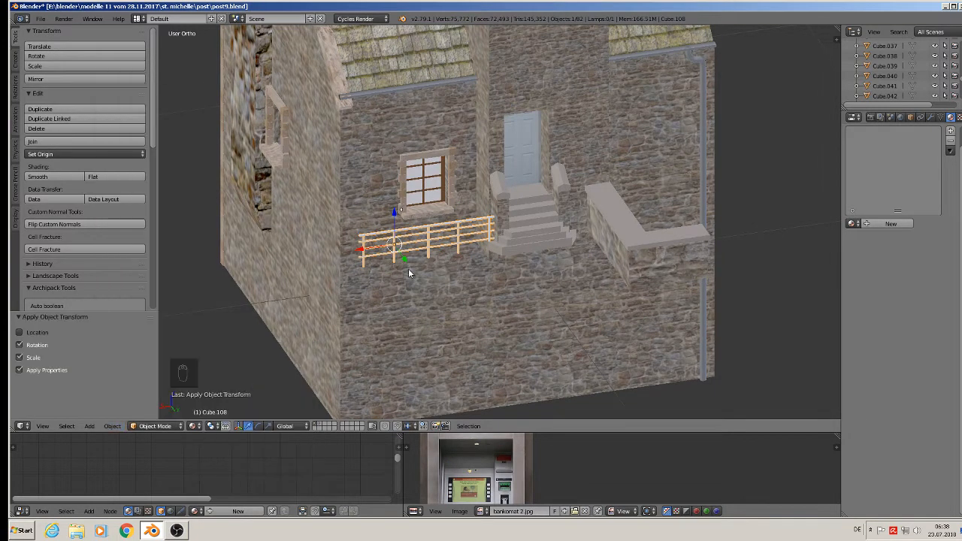
key(Tab)
key(a)
key(a)
key(a)
key(a)
key(u)
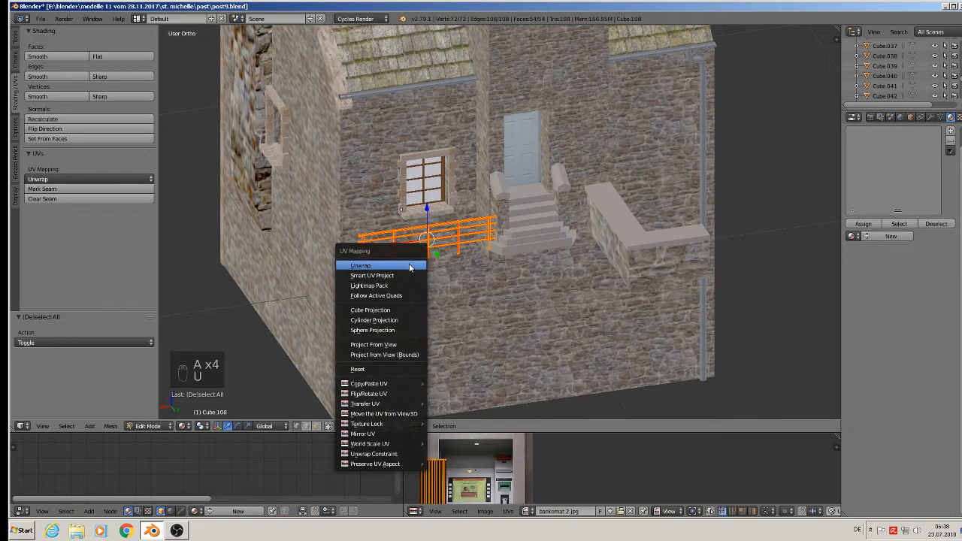
click(410, 266)
key(Tab)
Deselect everything and save the current blend file.
key(a)
key(a)
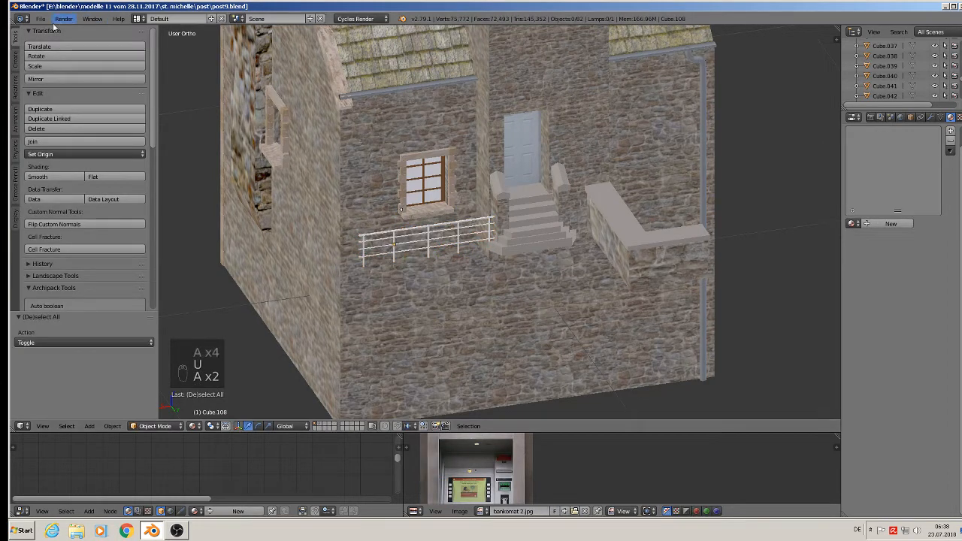
click(41, 18)
click(67, 98)
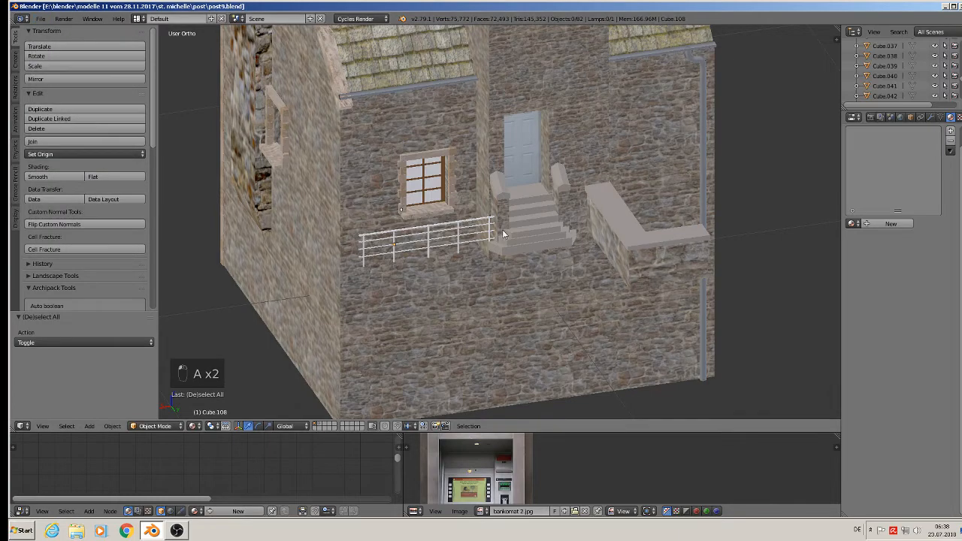
Examine the courtyard and stairway reference photos for the walls and details around the house entrance.
scroll(503, 229, down, 5)
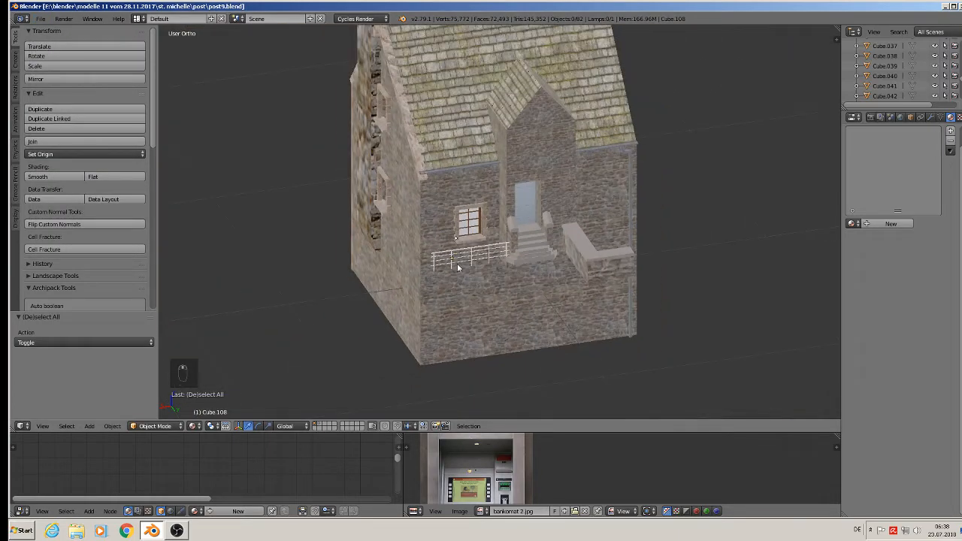
middle_drag(456, 263, 513, 252)
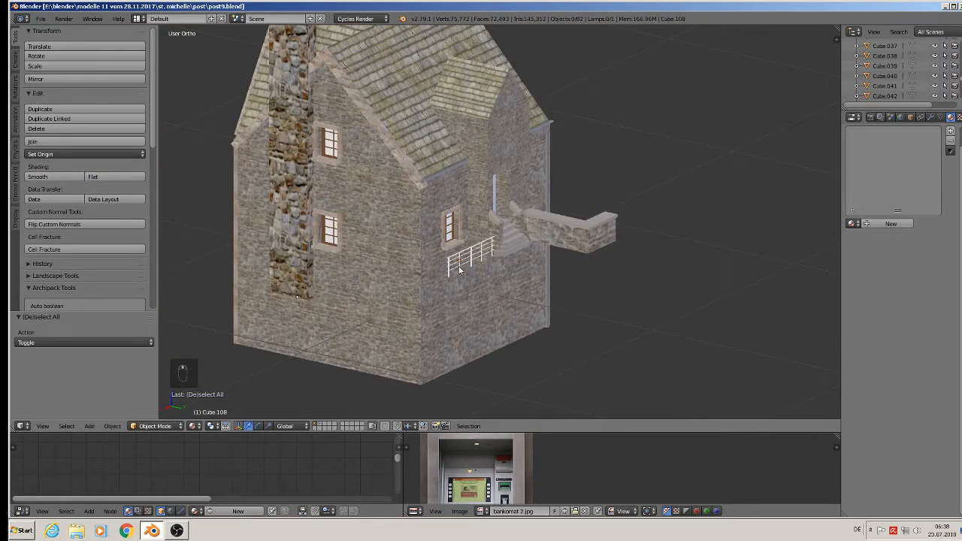
scroll(459, 267, down, 3)
middle_drag(459, 277, 431, 266)
key(KP_1)
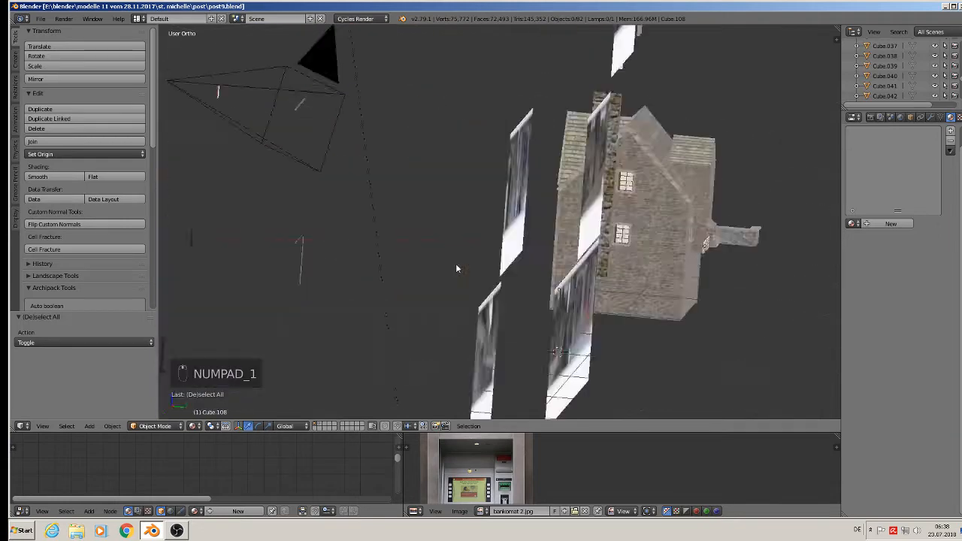
scroll(594, 275, down, 1)
shift+middle_drag(781, 204, 333, 186)
scroll(436, 200, up, 4)
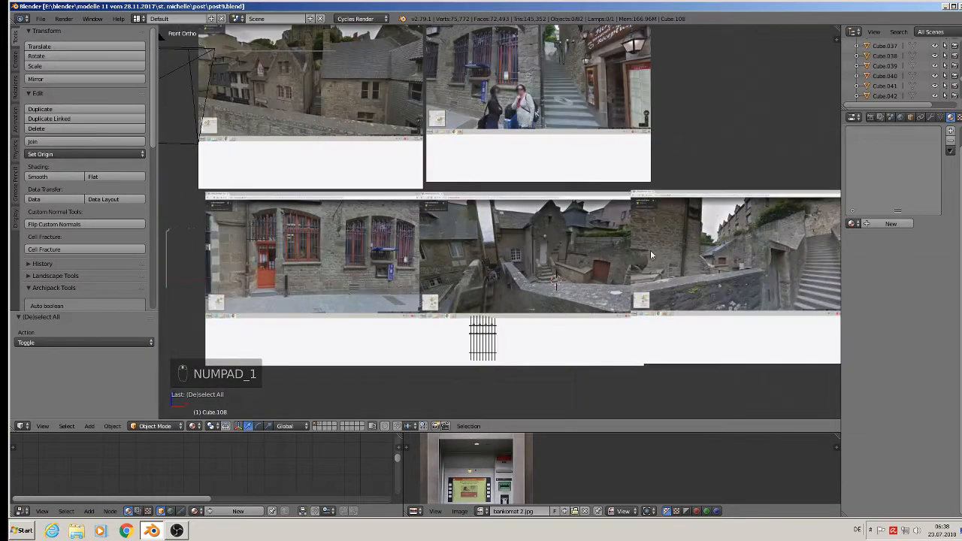
shift+middle_drag(650, 249, 504, 252)
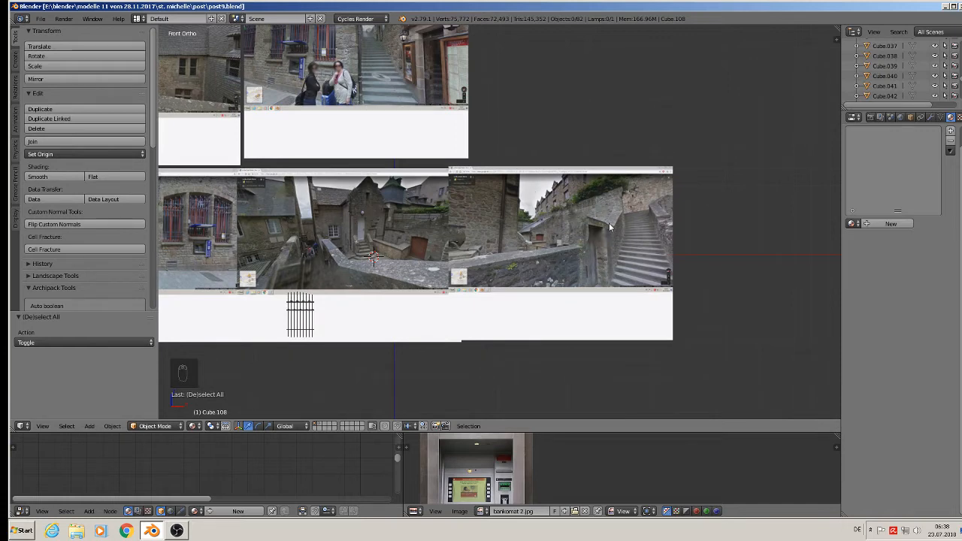
scroll(462, 288, up, 5)
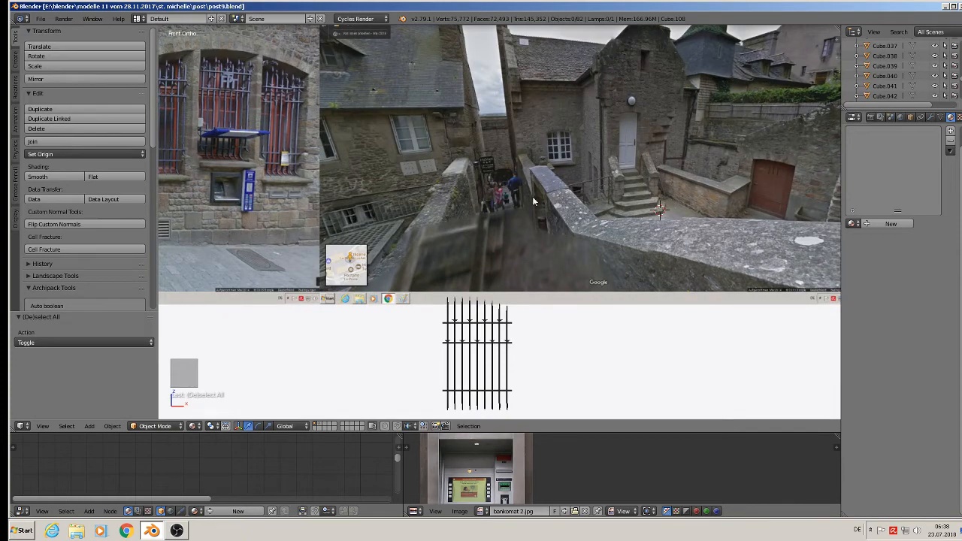
scroll(586, 232, down, 3)
shift+middle_drag(730, 245, 487, 232)
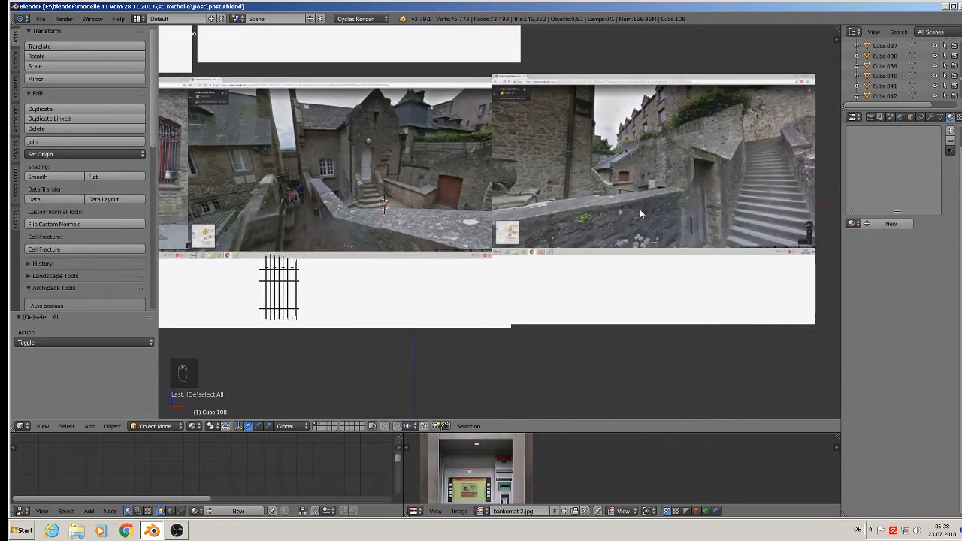
scroll(640, 209, up, 2)
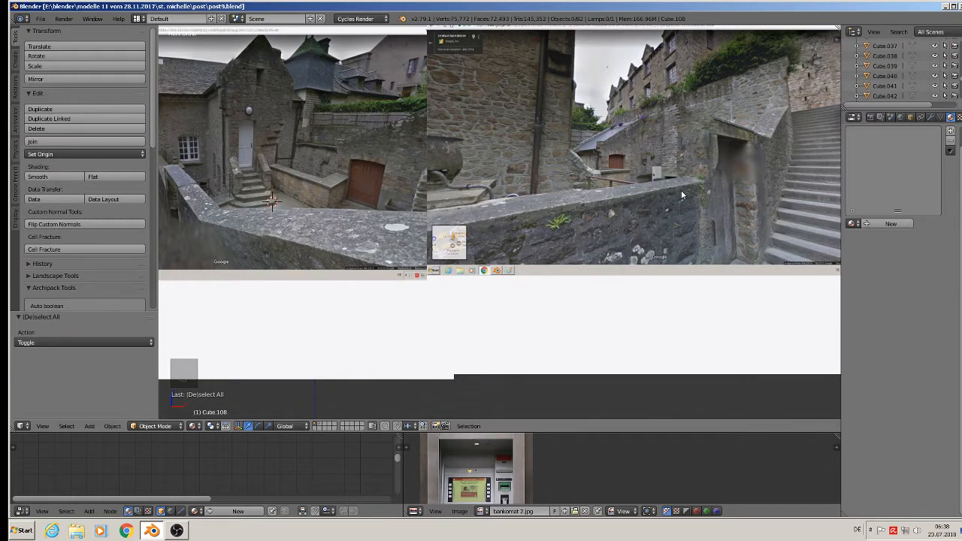
scroll(679, 192, down, 5)
scroll(527, 242, up, 2)
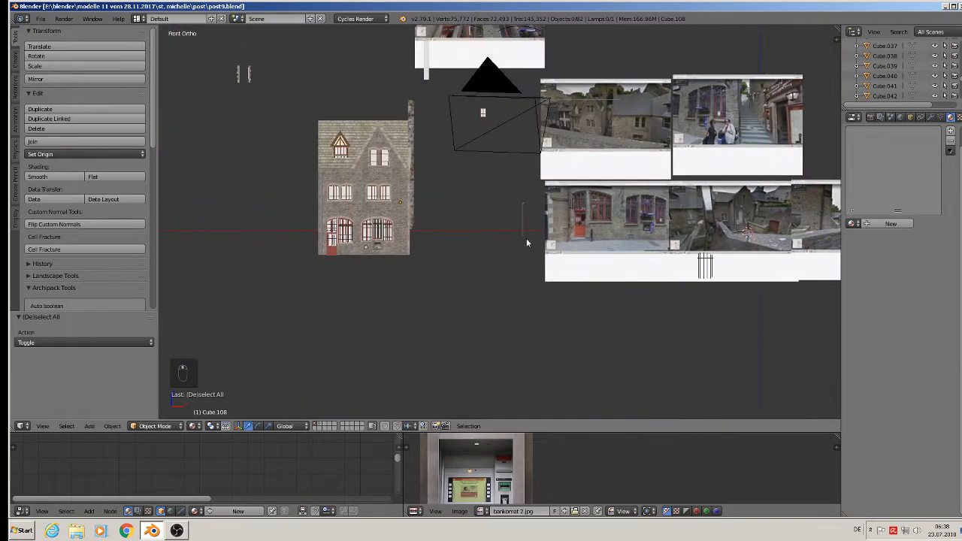
Add a cube at the railing's end near the house corner and scale it uniformly to 0.014.
middle_drag(446, 209, 360, 218)
scroll(432, 193, up, 6)
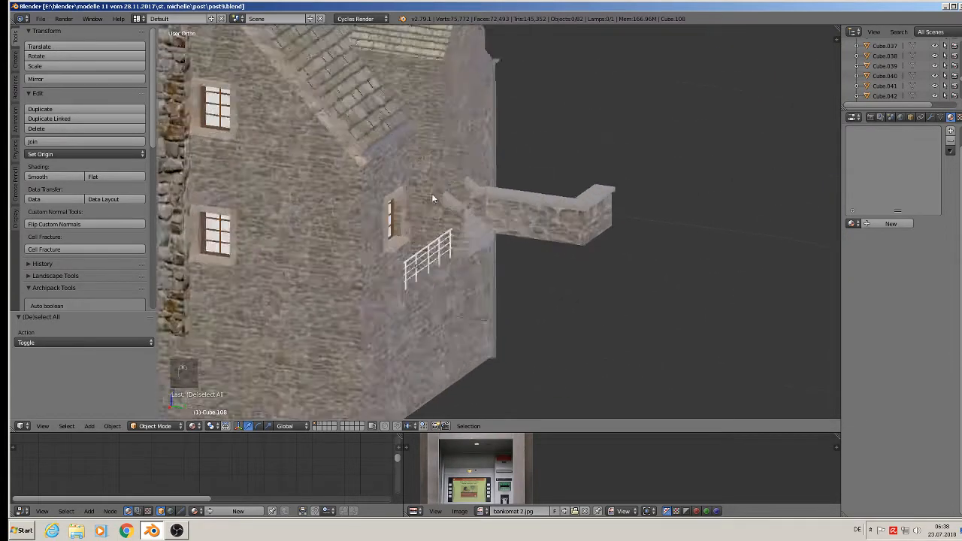
scroll(508, 215, up, 1)
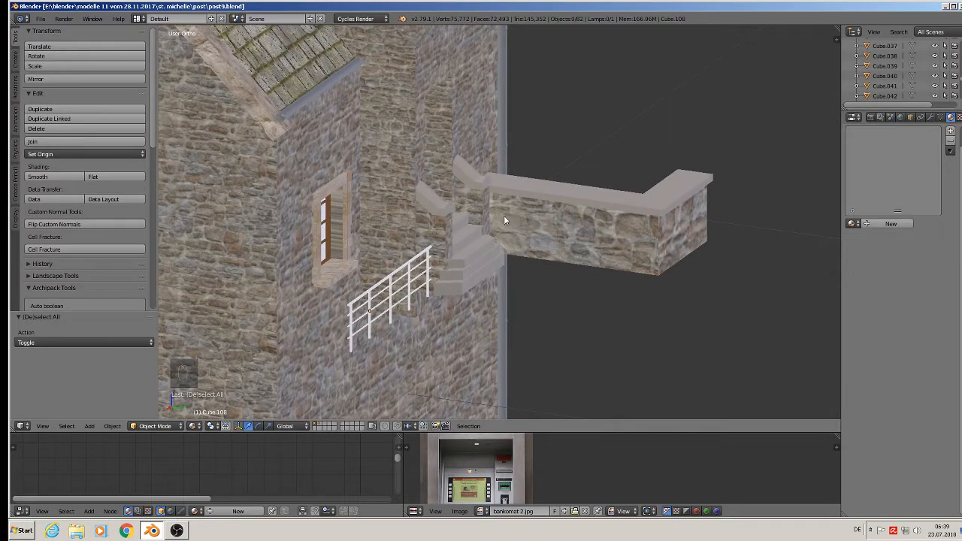
middle_drag(503, 215, 378, 209)
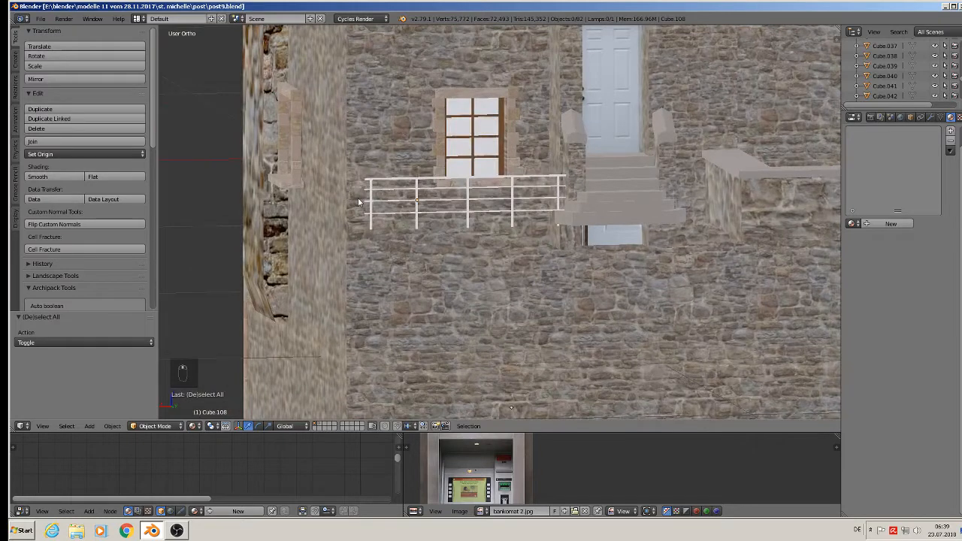
click(89, 427)
mouse_move(101, 415)
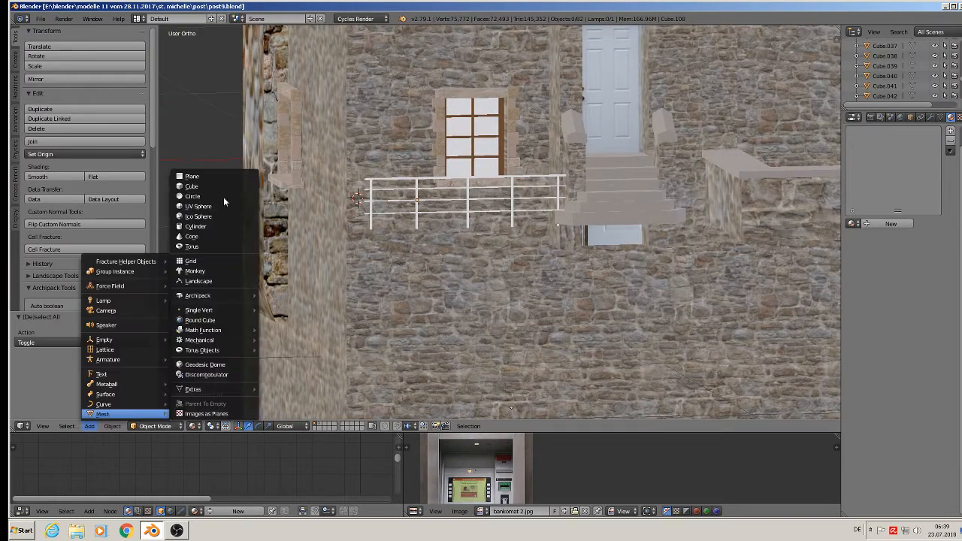
click(217, 187)
key(s)
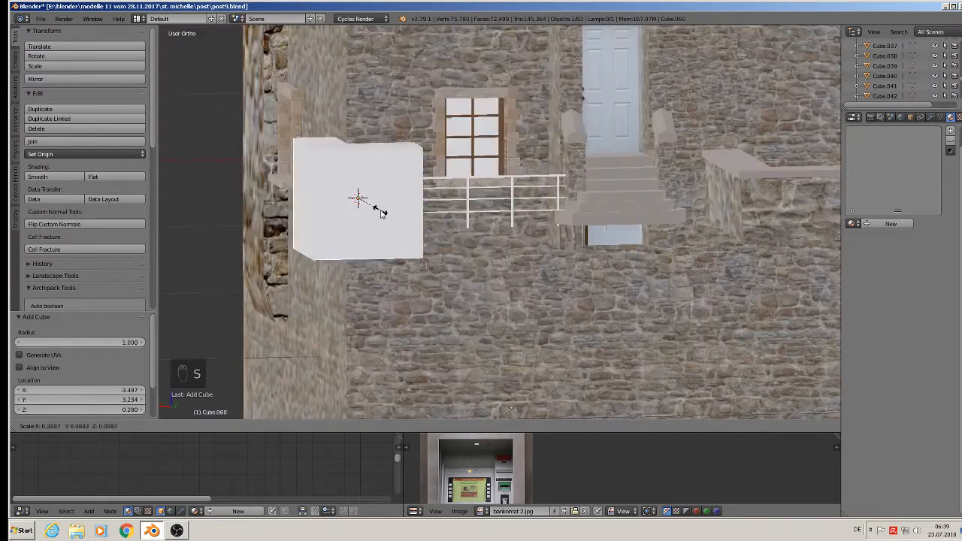
click(361, 200)
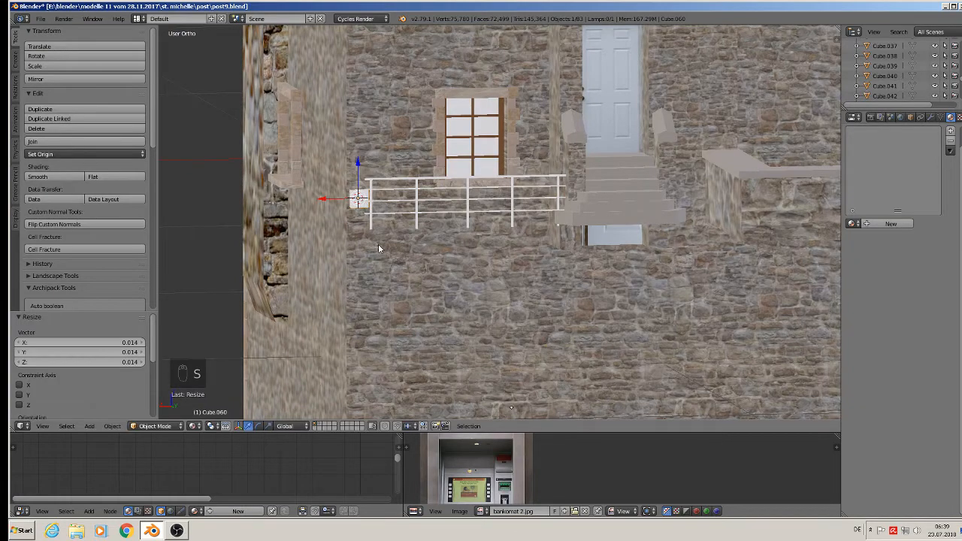
Stretch the small cube by 3.178 along Z and move it 0.013 along Y at the house corner.
key(s)
key(z)
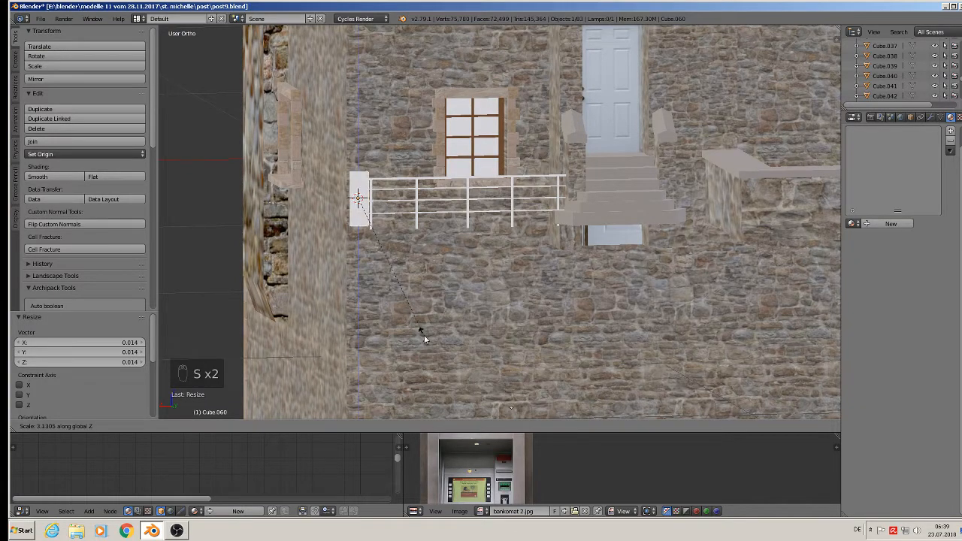
click(432, 338)
middle_drag(430, 331, 376, 194)
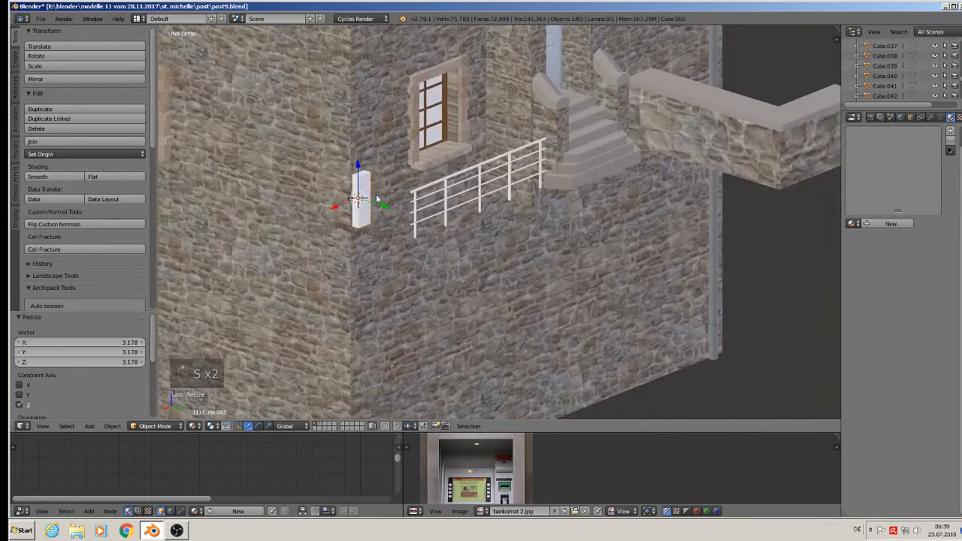
key(g)
key(y)
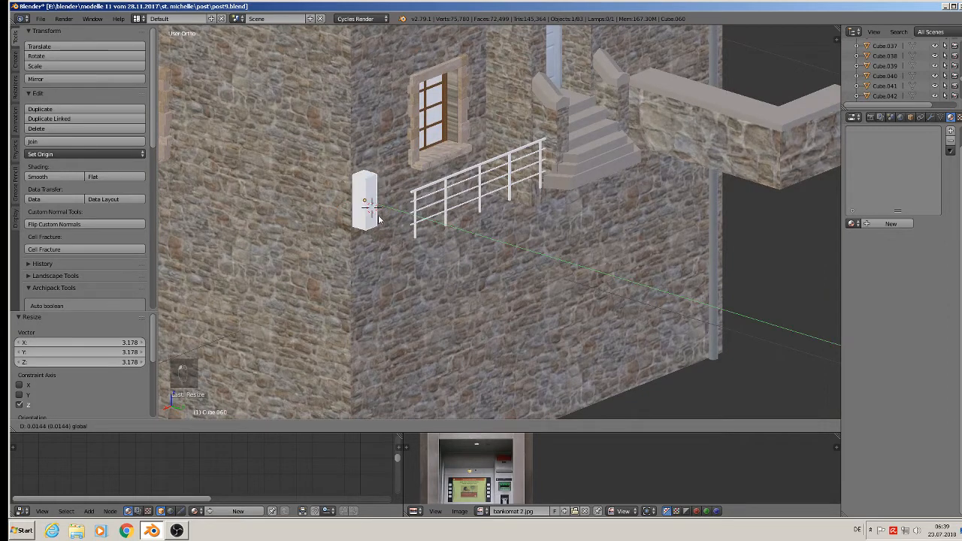
click(378, 218)
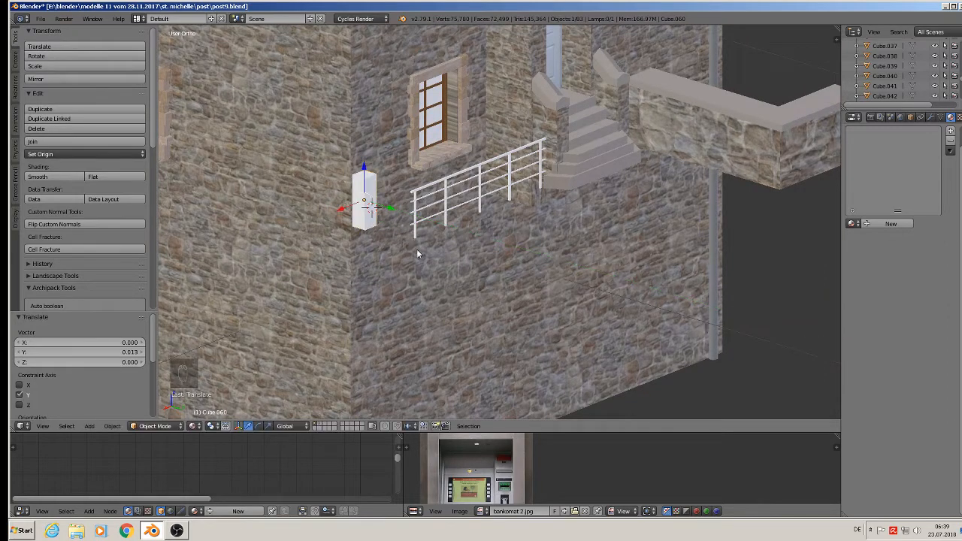
Scale the block by 1.697 along Z and by 20.245 along Y to form a wall slab.
key(s)
key(z)
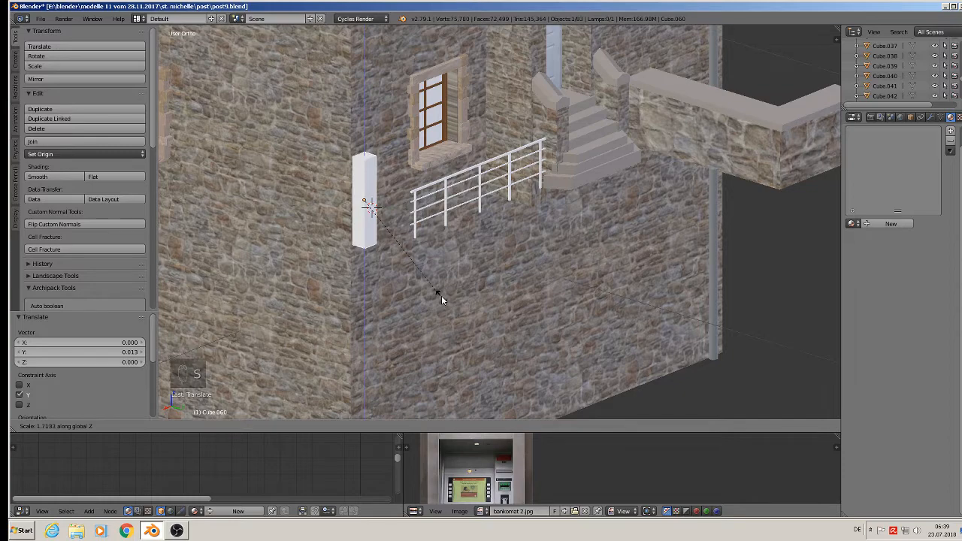
click(441, 294)
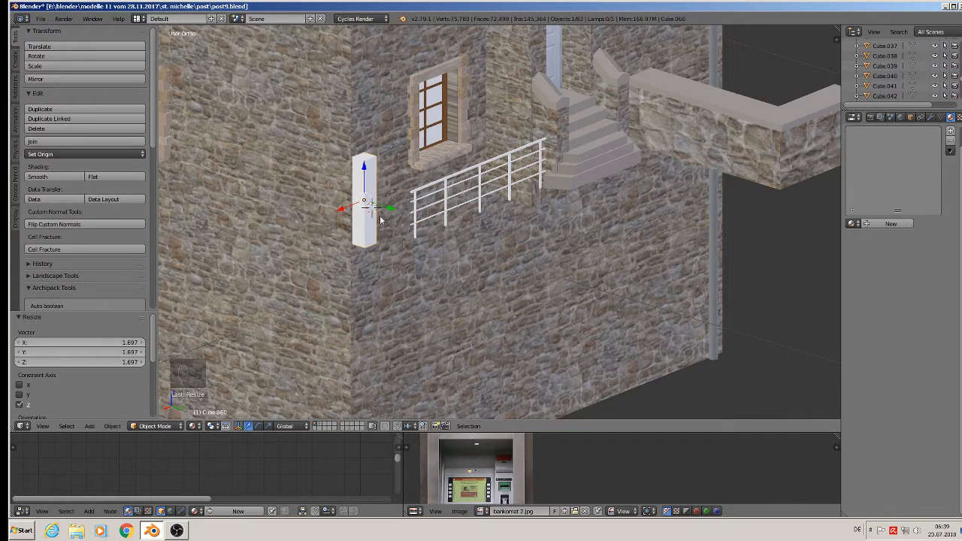
key(s)
key(y)
click(755, 387)
scroll(639, 293, up, 1)
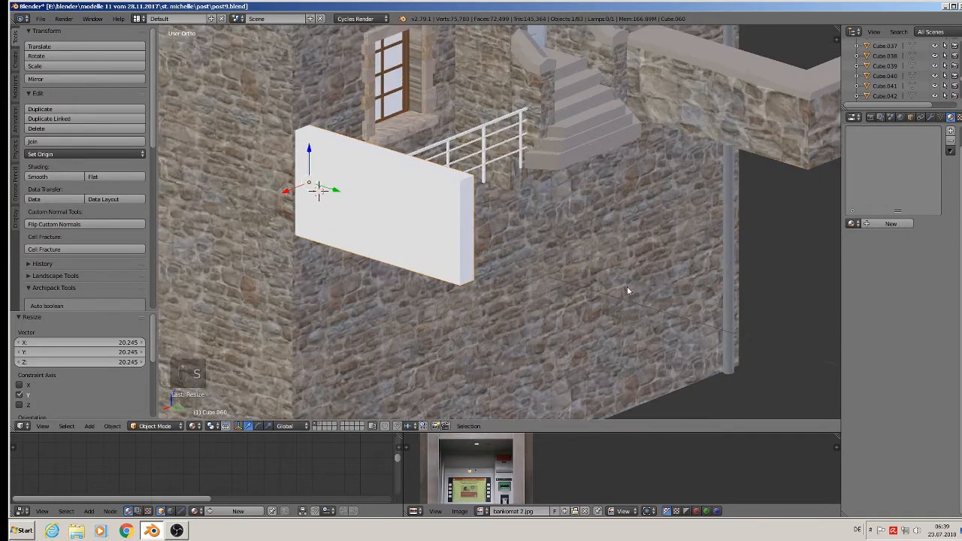
Enlarge the wall slab uniformly by a factor of 2.601.
middle_drag(626, 286, 558, 279)
scroll(557, 280, down, 3)
key(s)
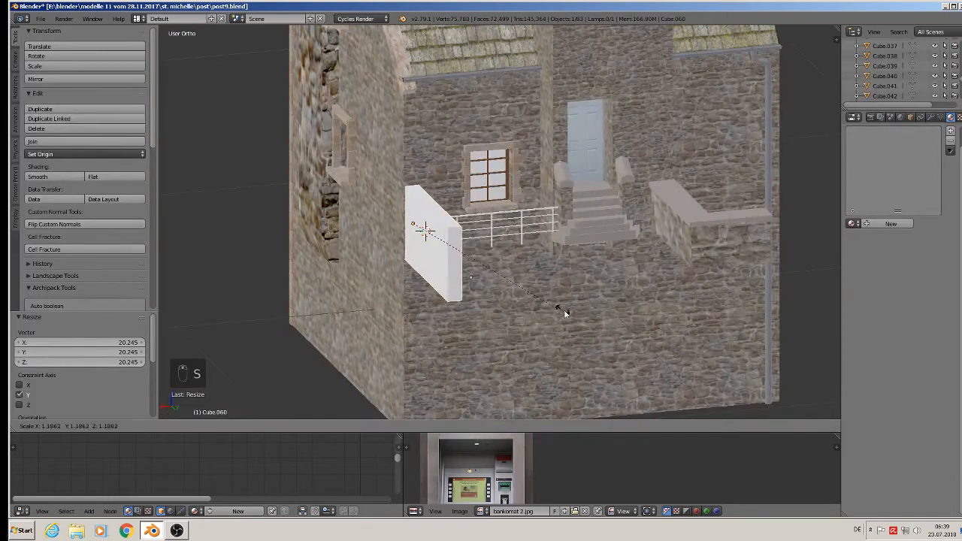
click(755, 383)
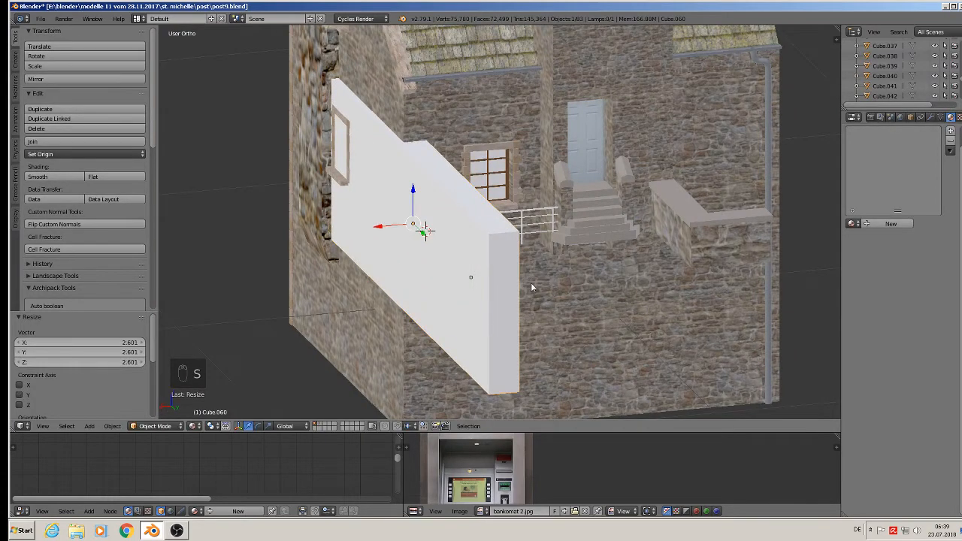
Shorten the slab along Y and move it 0.141 along Y so it projects from the house corner.
middle_drag(530, 282, 579, 303)
key(s)
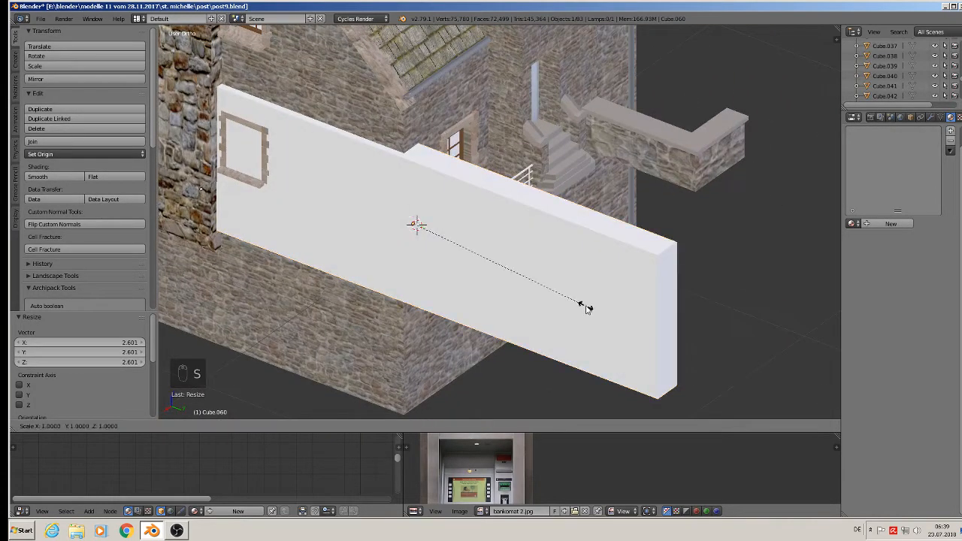
click(454, 234)
drag(432, 238, 484, 252)
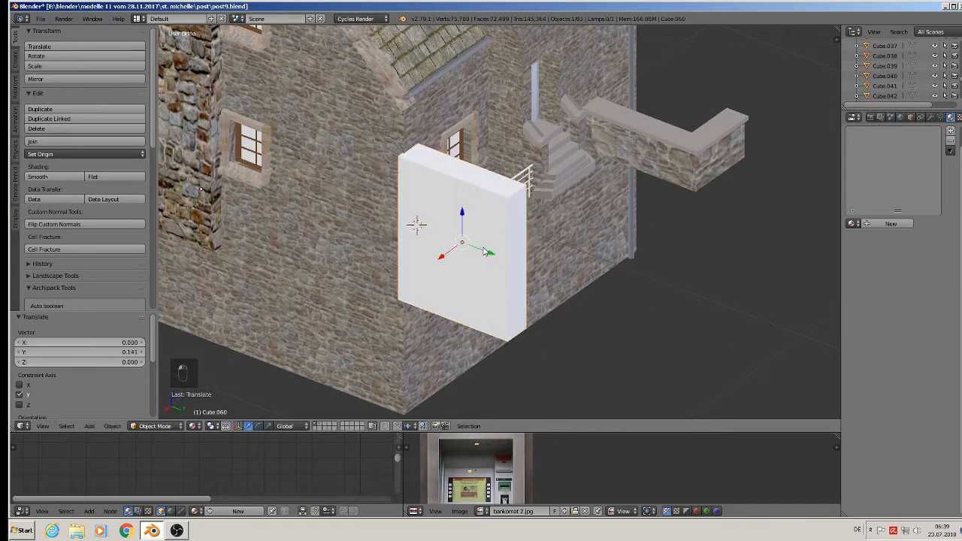
Reduce the slab's height by scaling it 0.524 along Z.
key(s)
key(z)
click(530, 263)
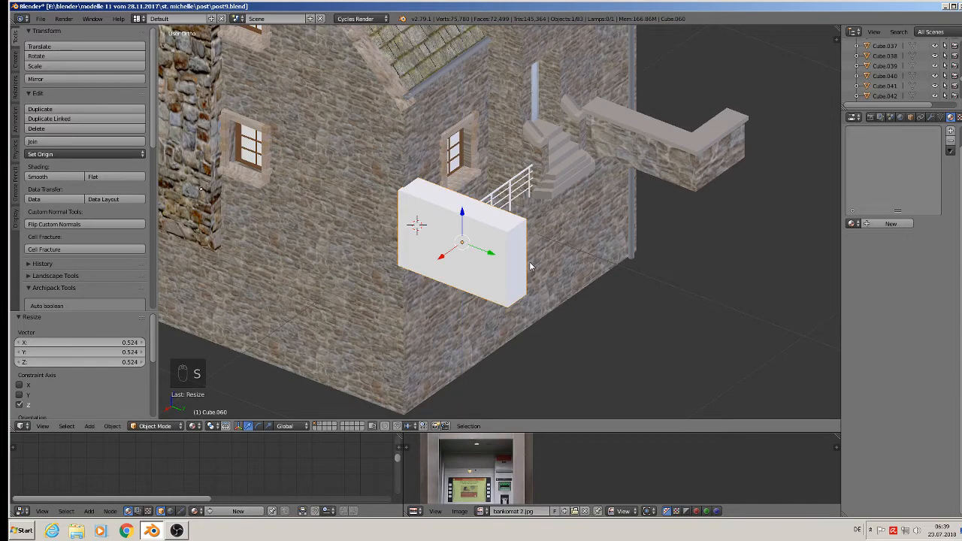
Shift the slab by -0.003 along X at the house corner and scale it uniformly by 0.864.
mouse_move(529, 262)
middle_down()
mouse_move(462, 221)
mouse_move(481, 203)
mouse_move(545, 251)
mouse_move(530, 257)
middle_up()
key(g)
click(467, 193)
drag(439, 229, 442, 233)
key(s)
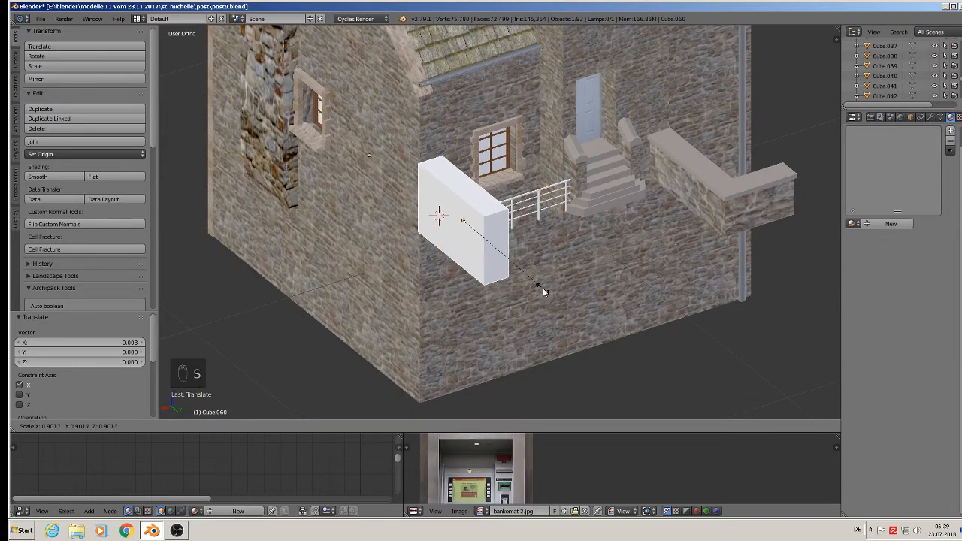
click(538, 287)
scroll(535, 289, up, 4)
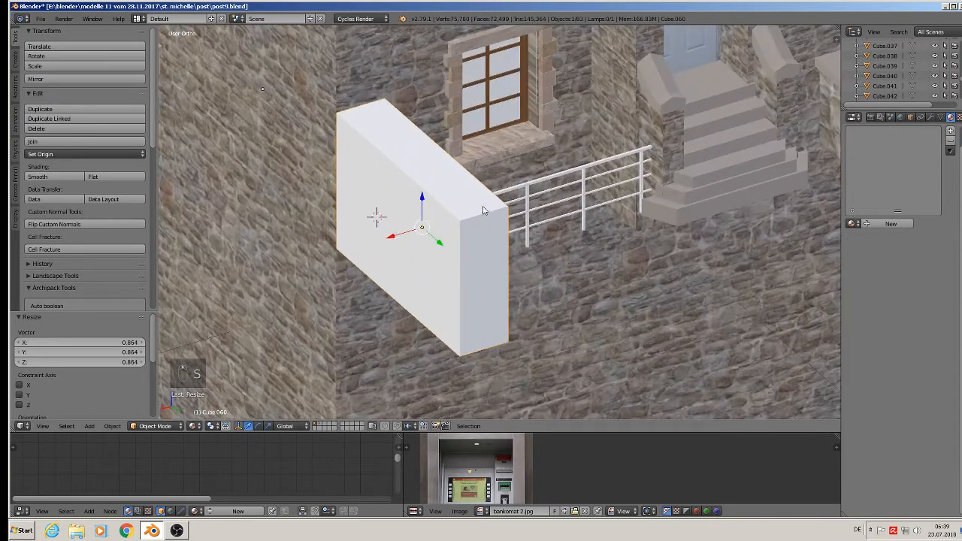
Add a lengthwise loop cut through the slab's middle and raise its top edge 0.011 along Z as a ridge.
key(Tab)
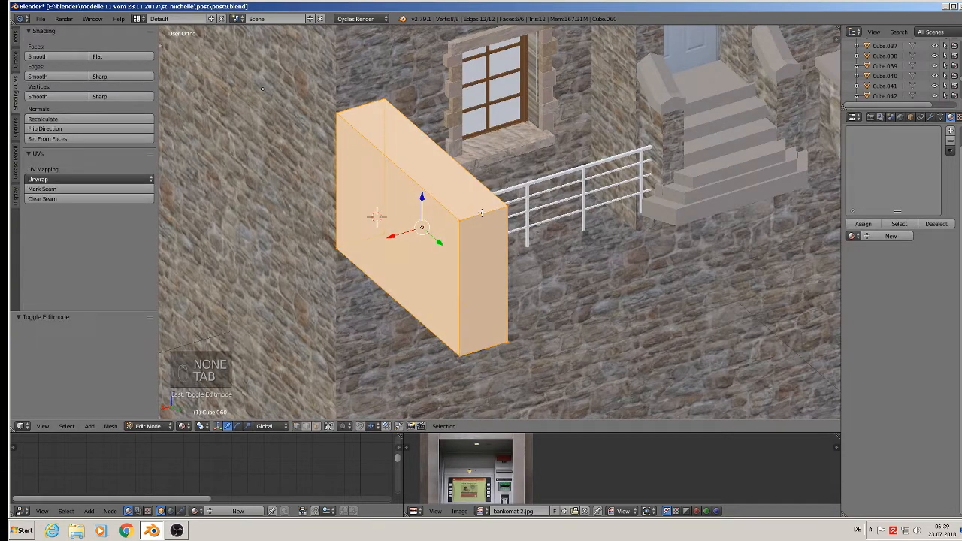
key(ctrl+r)
click(483, 213)
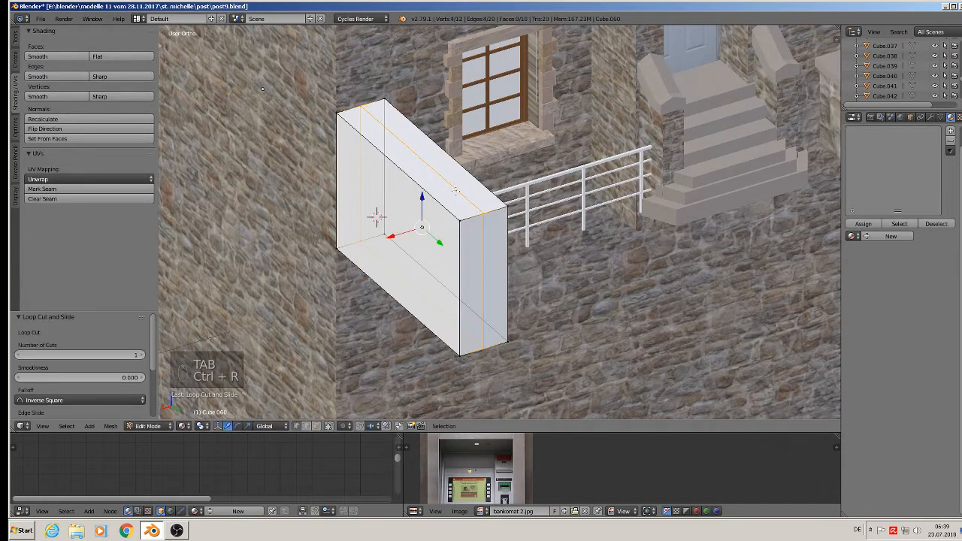
right_click(354, 101)
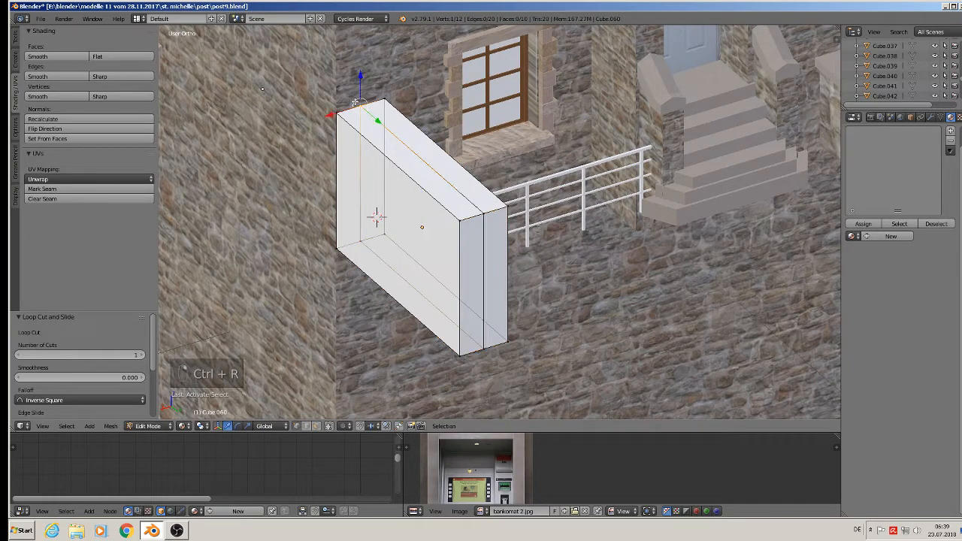
shift+right_click(476, 211)
drag(420, 138, 421, 132)
Add a horizontal loop cut around the slab and move it up 0.062 along Z to just below the top.
scroll(426, 173, up, 1)
key(ctrl+r)
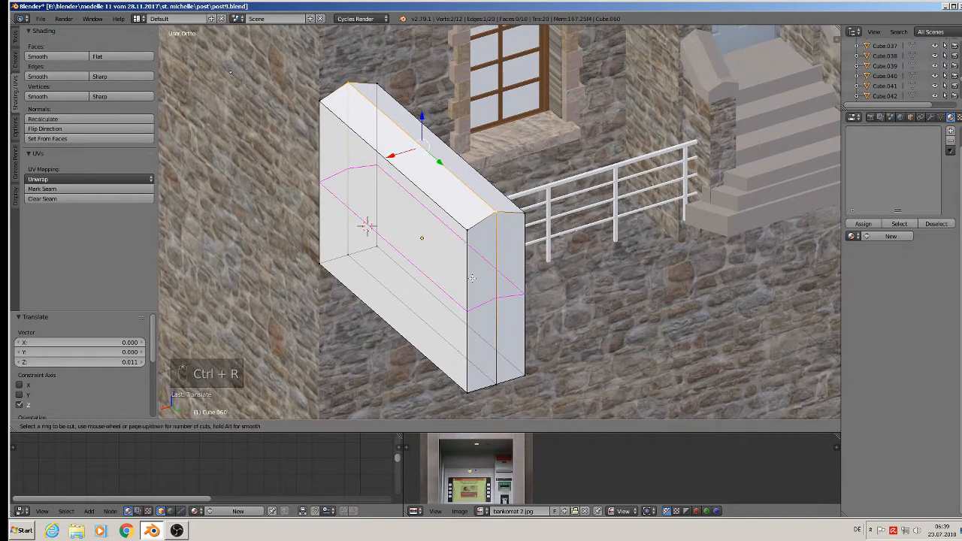
click(472, 278)
drag(419, 203, 435, 142)
key(Return)
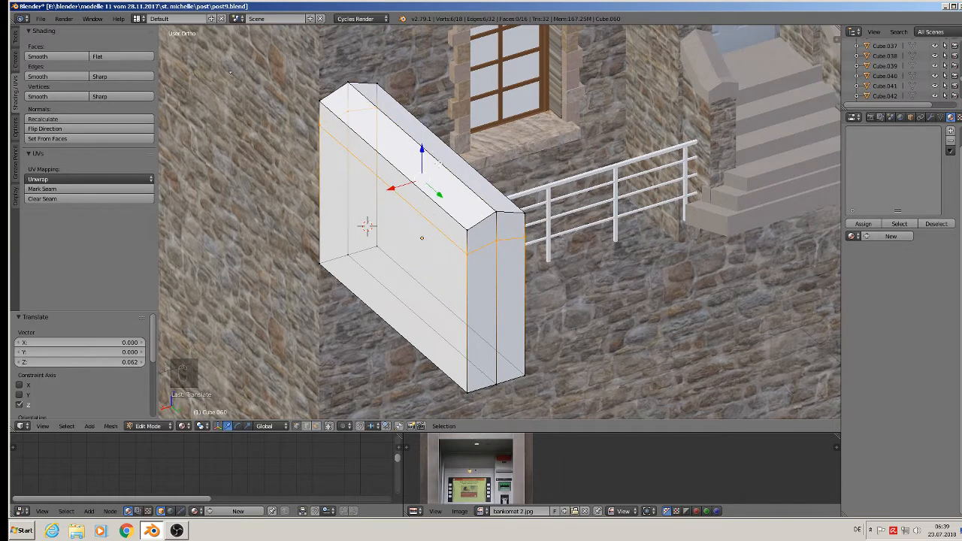
key(s)
key(z)
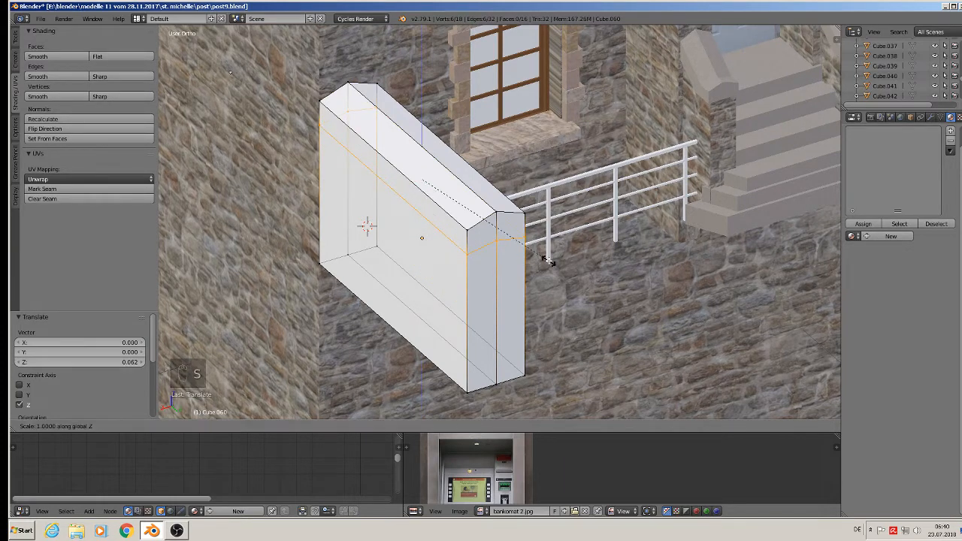
key(Escape)
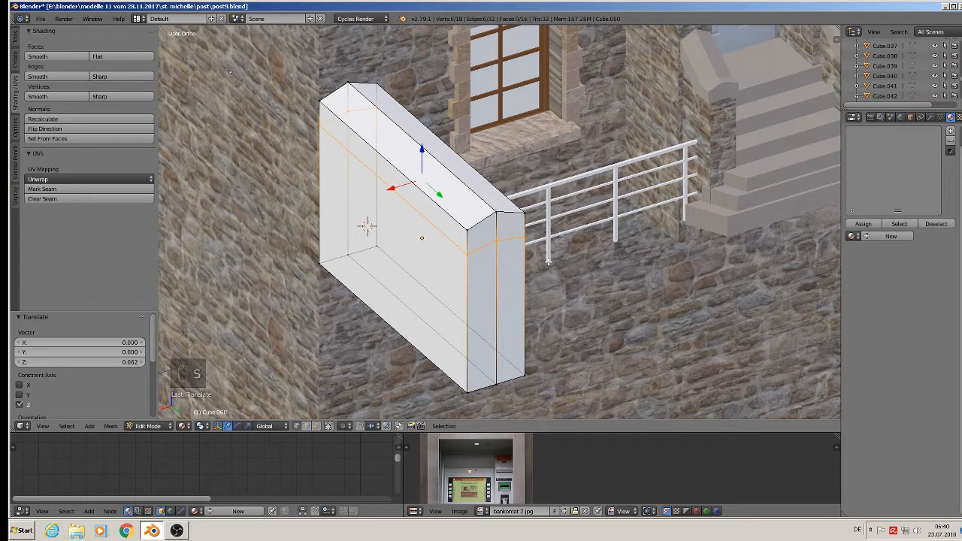
key(Tab)
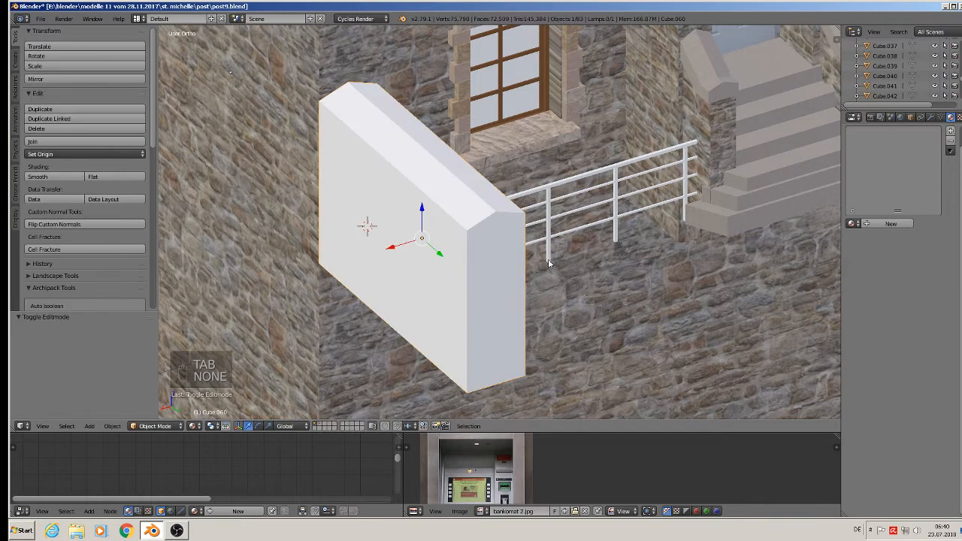
key(Tab)
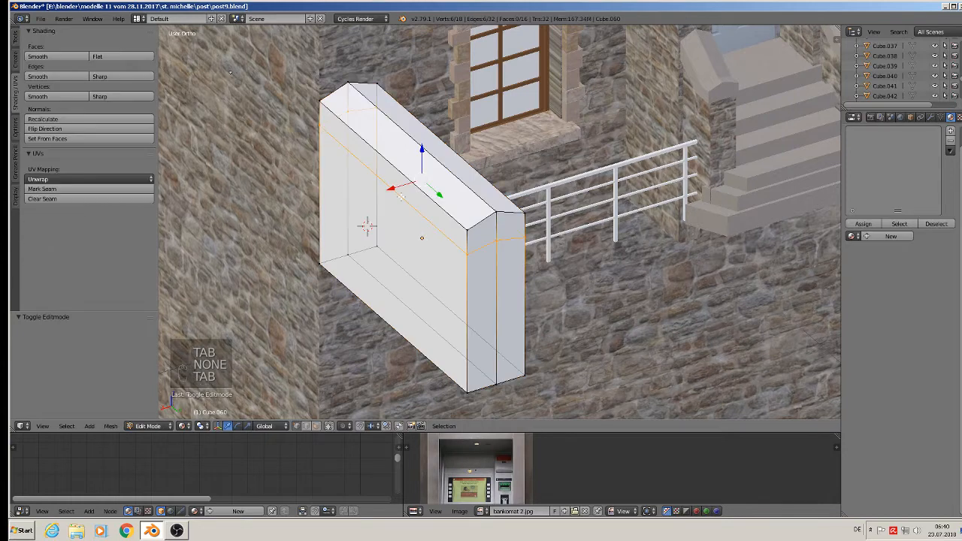
key(s)
key(z)
key(0)
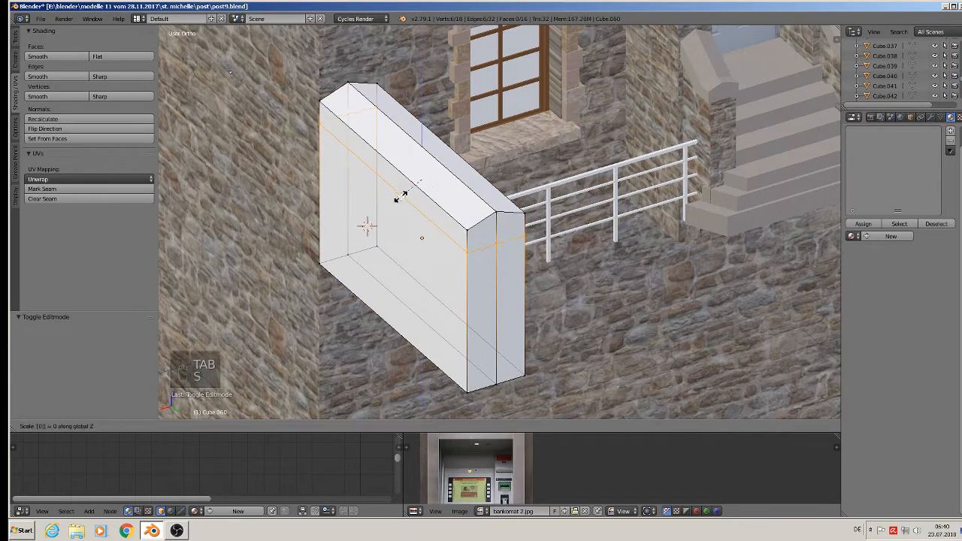
key(z)
key(z)
right_click(403, 198)
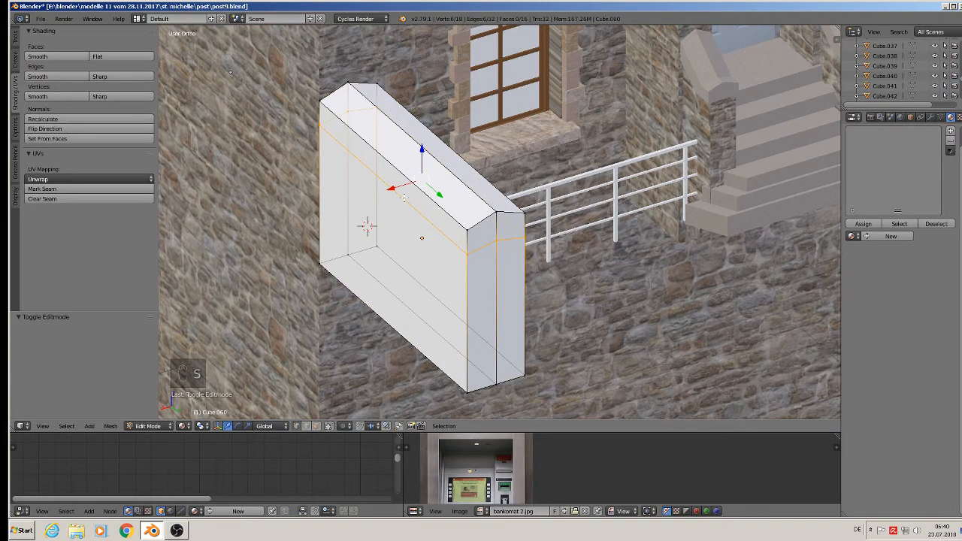
click(404, 197)
key(Tab)
key(Tab)
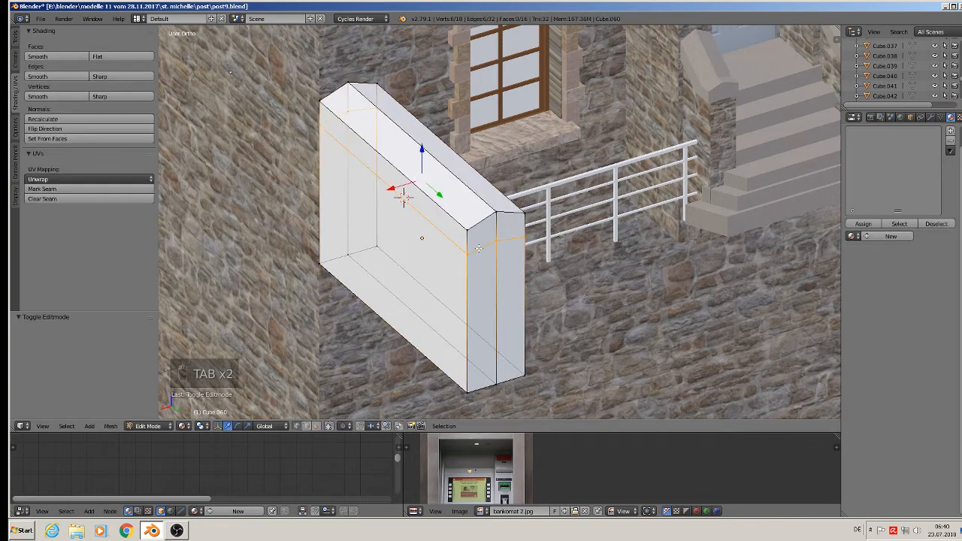
Flatten the horizontal edge loop below the ridge by scaling it to 0 along Z.
key(s)
key(z)
key(0)
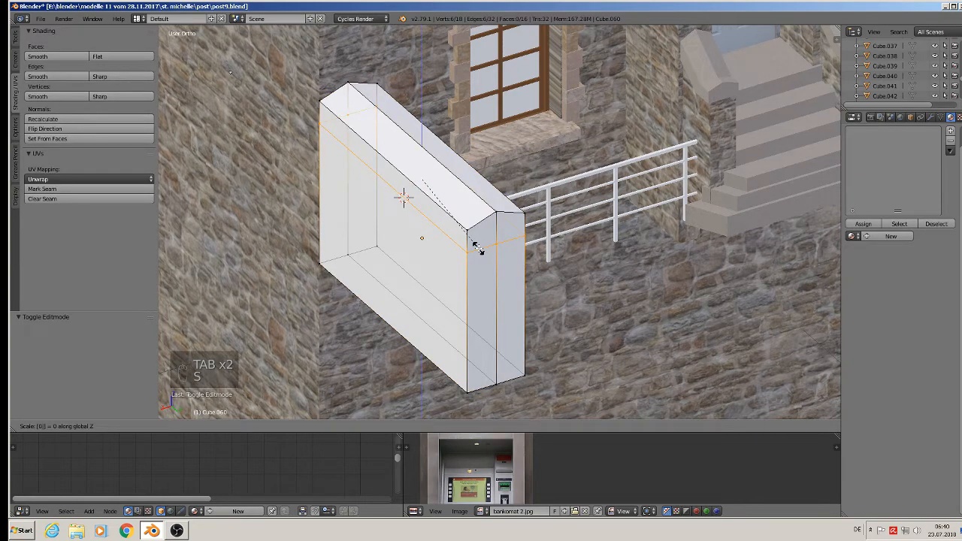
click(477, 248)
key(Tab)
key(Tab)
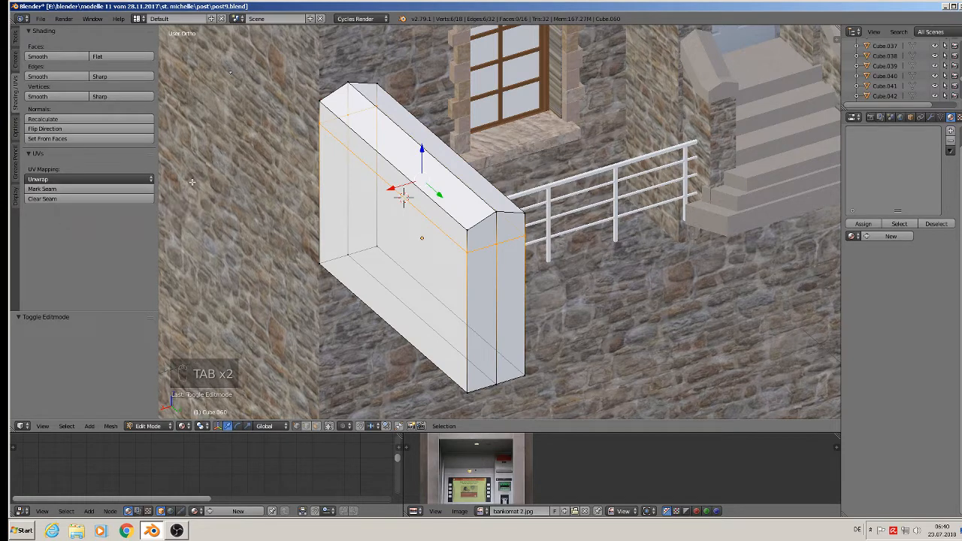
Select the slab's whole mesh and mark all its edges as seams.
key(a)
key(a)
key(a)
key(a)
key(a)
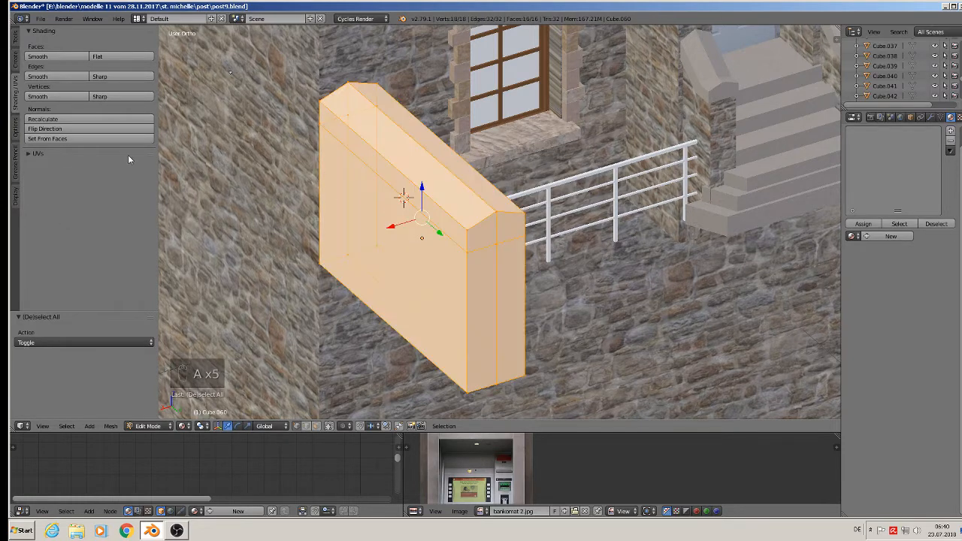
click(31, 154)
click(43, 189)
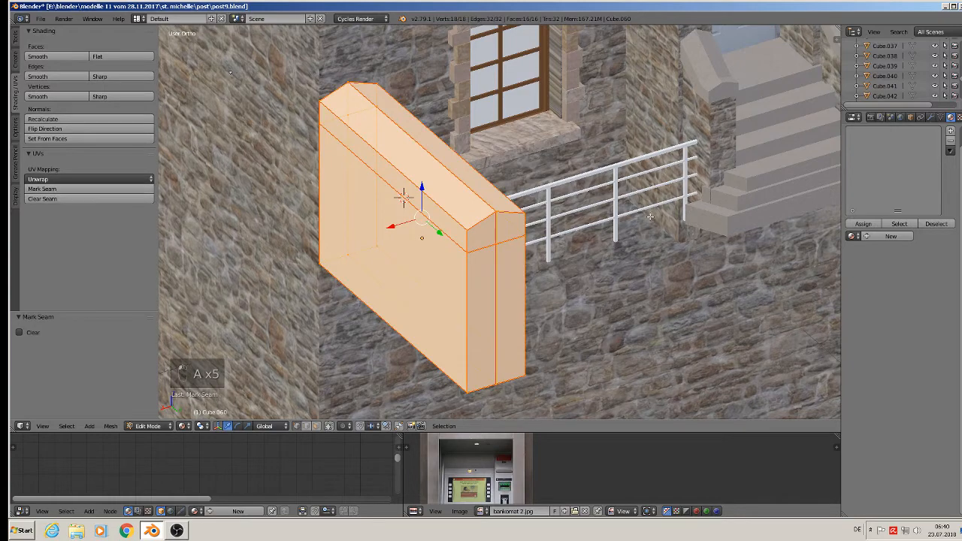
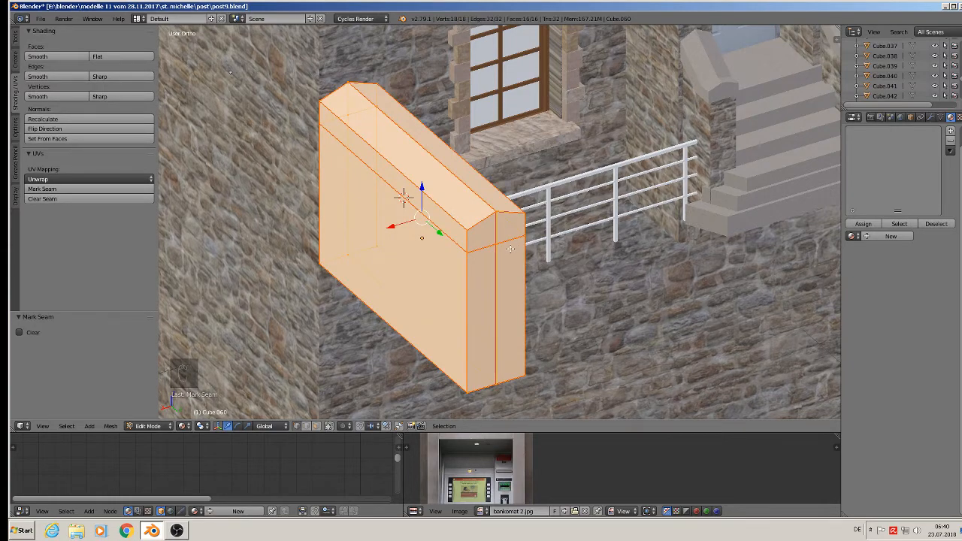
Clear the seams from the slab end's vertical centre edges and the long side edges bordering the sloping top faces.
scroll(511, 249, up, 2)
scroll(509, 250, down, 1)
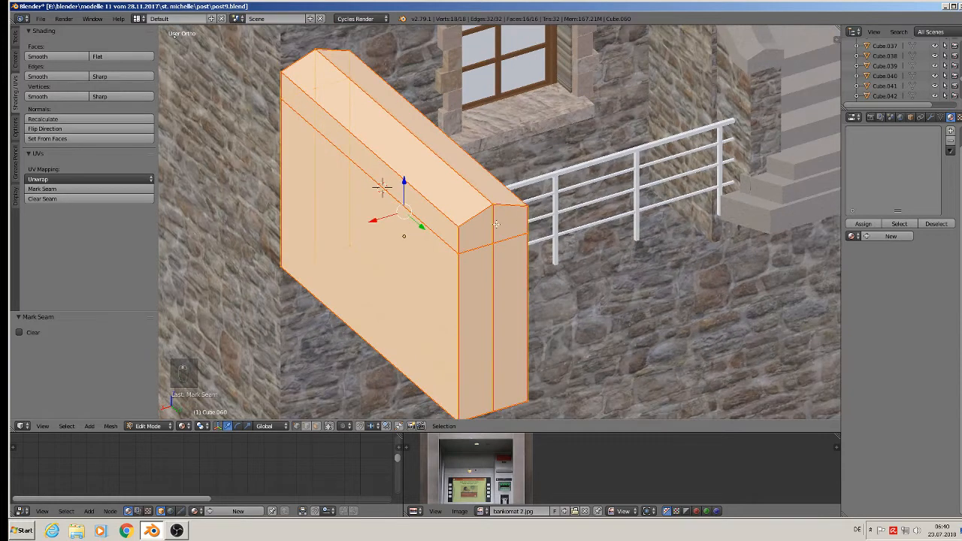
right_click(498, 235)
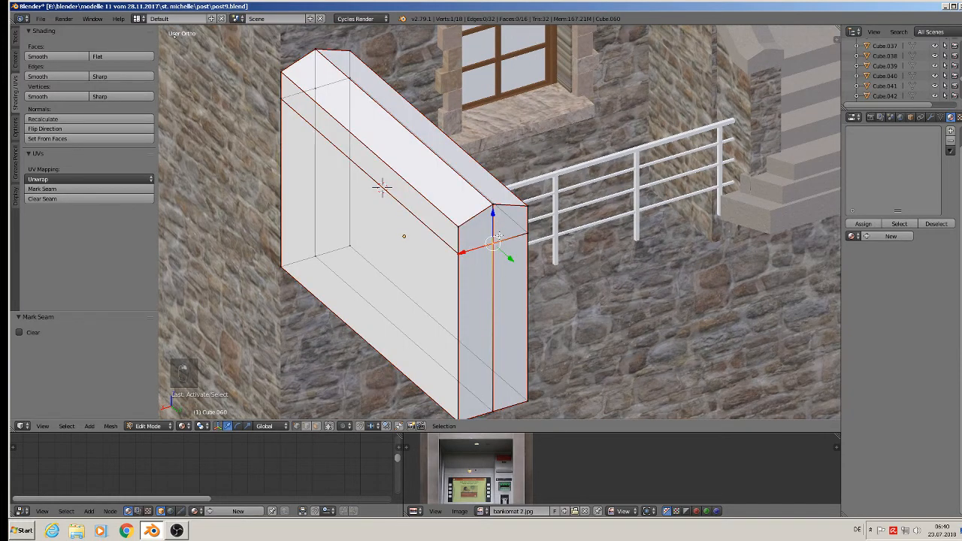
click(316, 426)
right_click(480, 228)
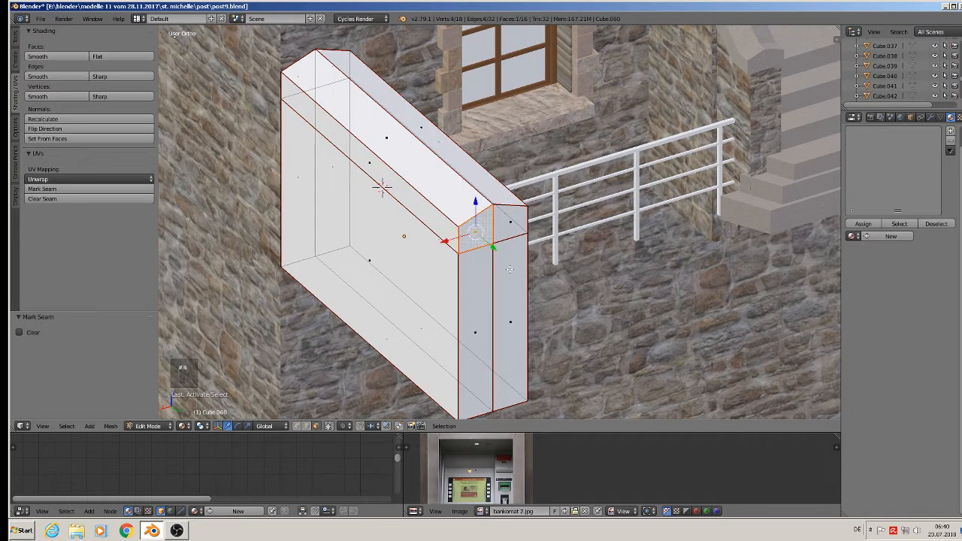
right_click(510, 222)
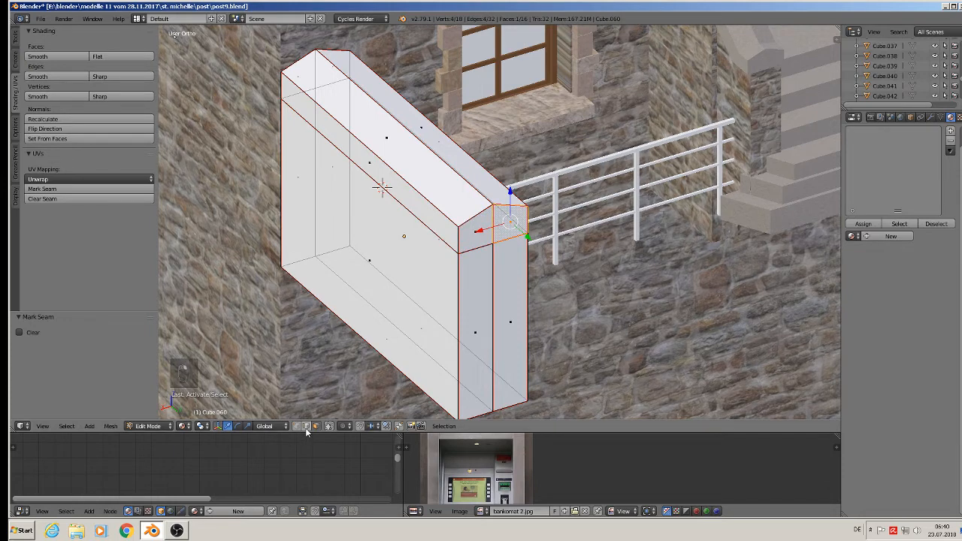
click(306, 426)
right_click(493, 225)
shift+right_click(495, 297)
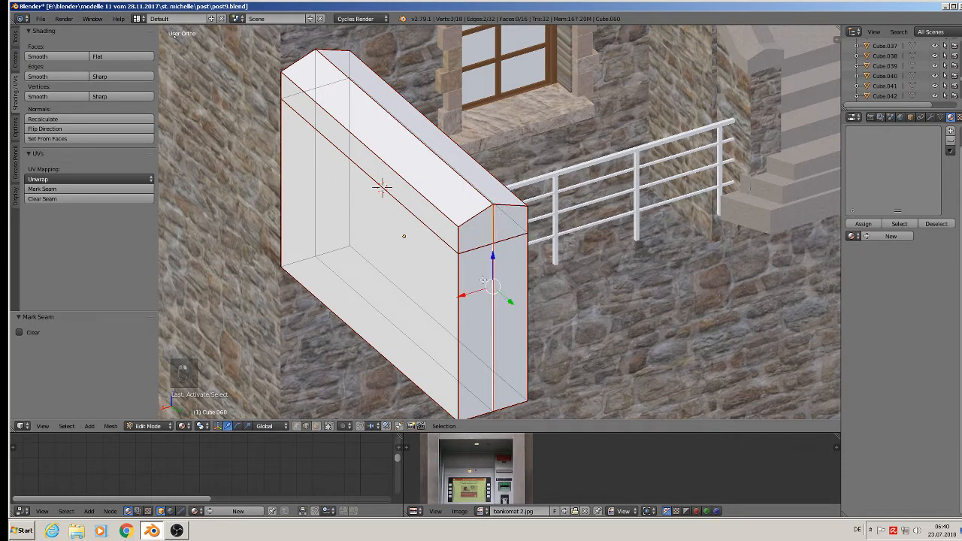
shift+right_click(437, 204)
shift+right_click(490, 172)
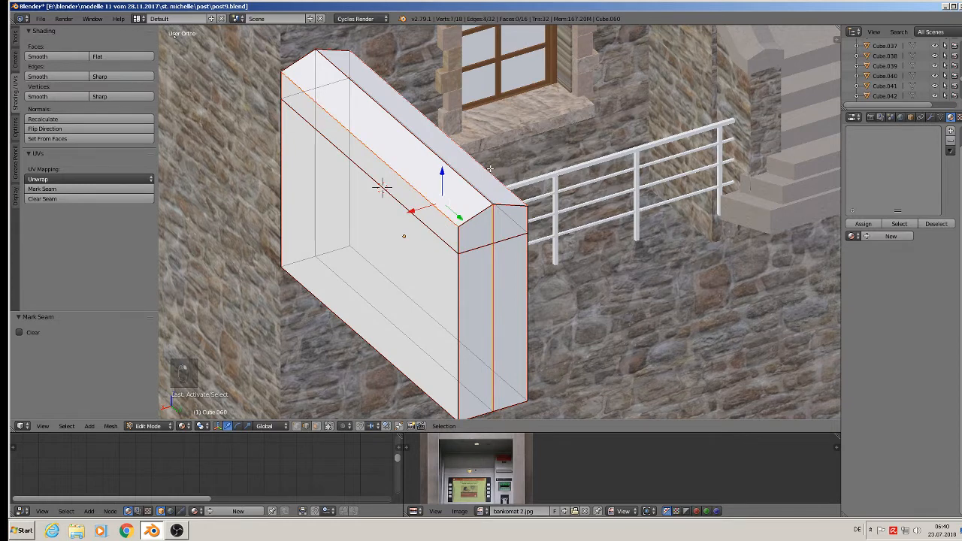
shift+right_click(382, 187)
shift+right_click(321, 183)
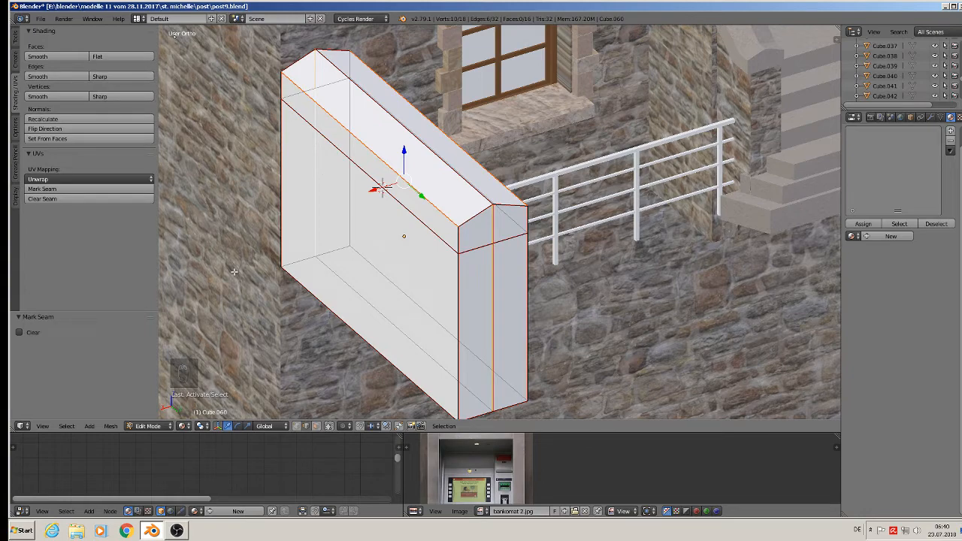
click(61, 197)
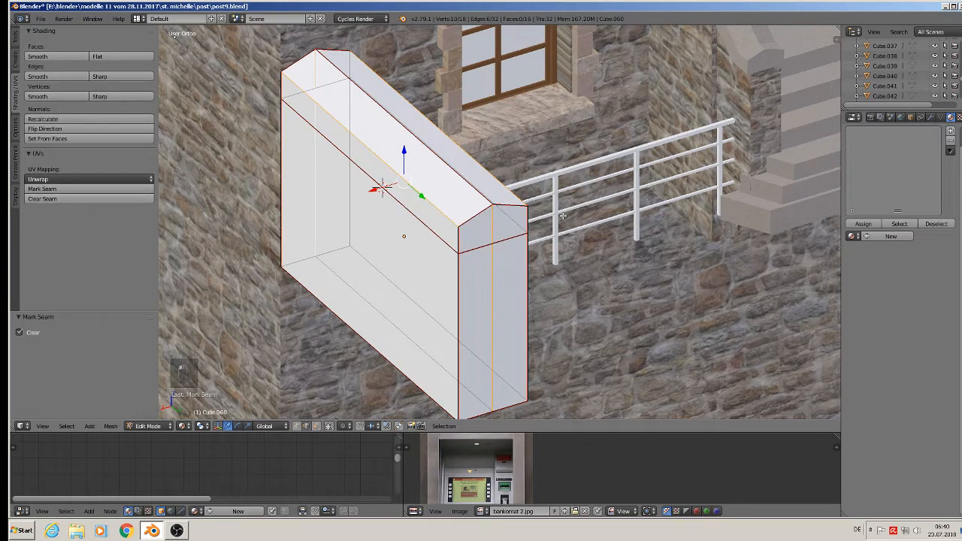
Select the slab's entire mesh and unwrap it.
key(a)
key(a)
key(a)
key(a)
key(a)
key(a)
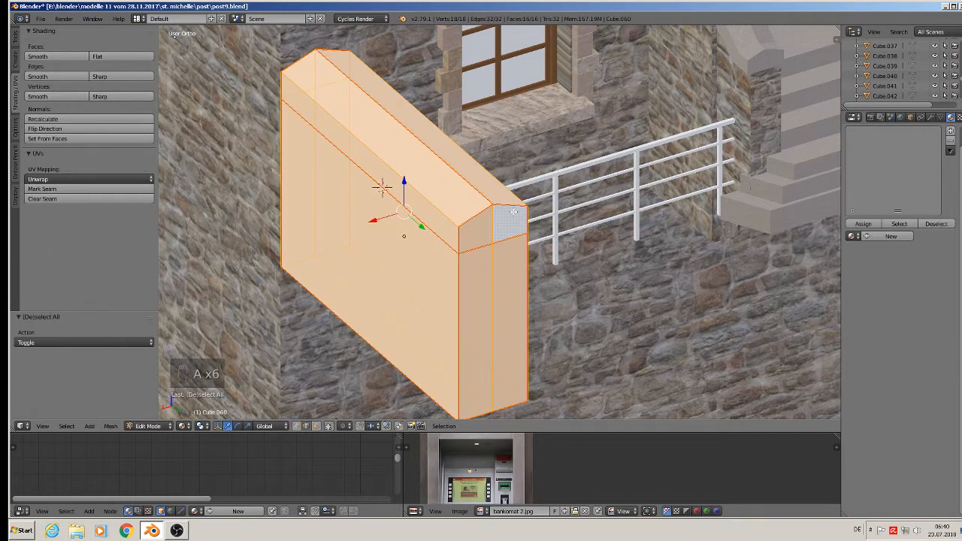
key(u)
click(513, 211)
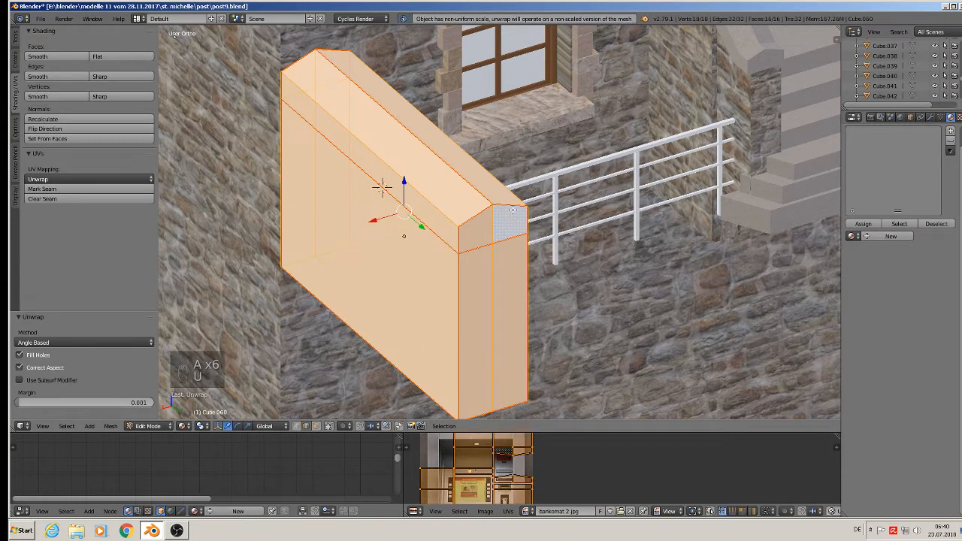
Apply the slab object's scale and unwrap its whole mesh again.
key(Tab)
click(111, 426)
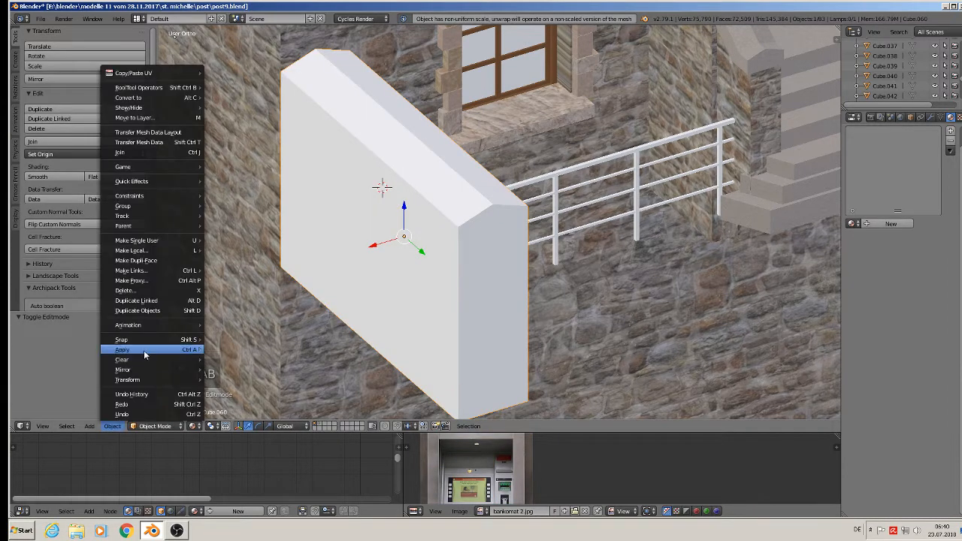
mouse_move(145, 350)
click(253, 378)
key(Tab)
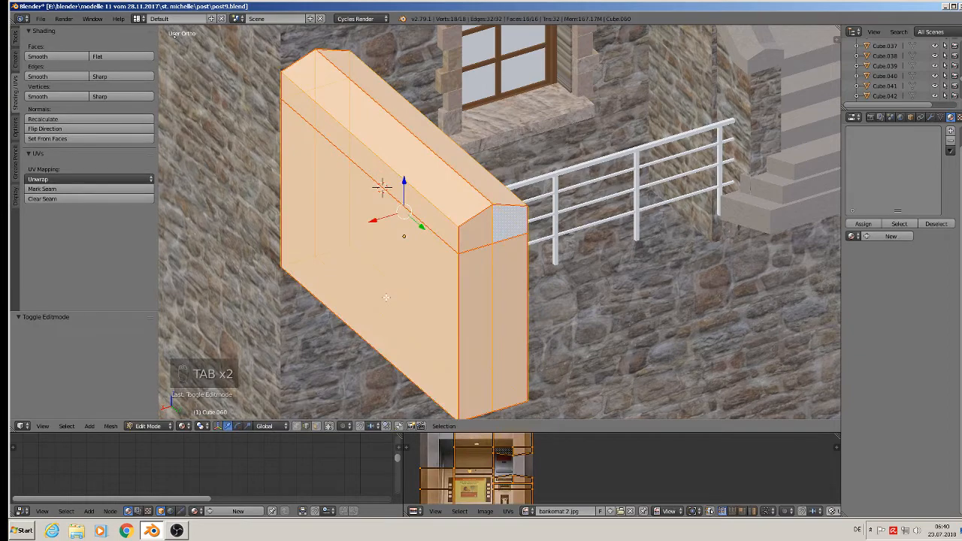
key(u)
click(387, 296)
key(Tab)
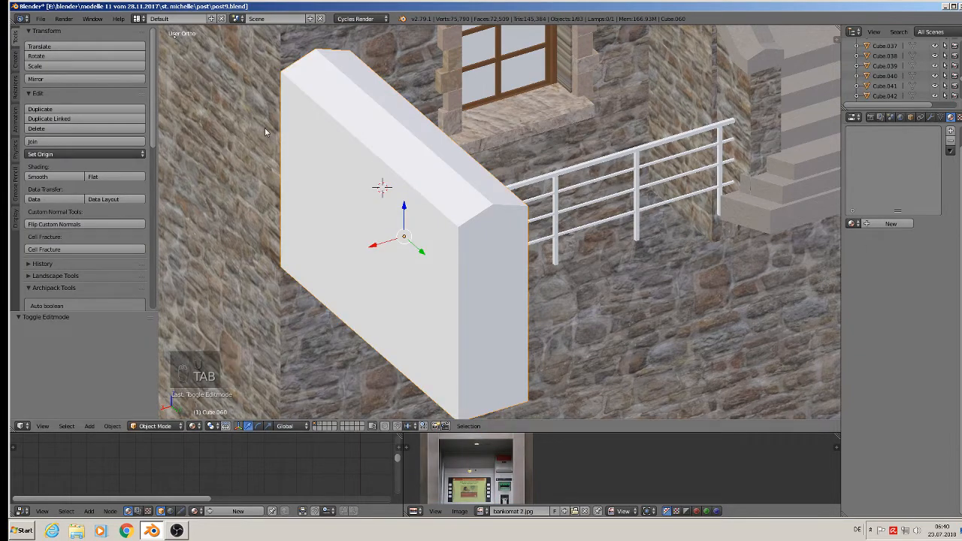
Assign the existing "house 5" stone material to the slab and deselect everything.
scroll(271, 131, down, 3)
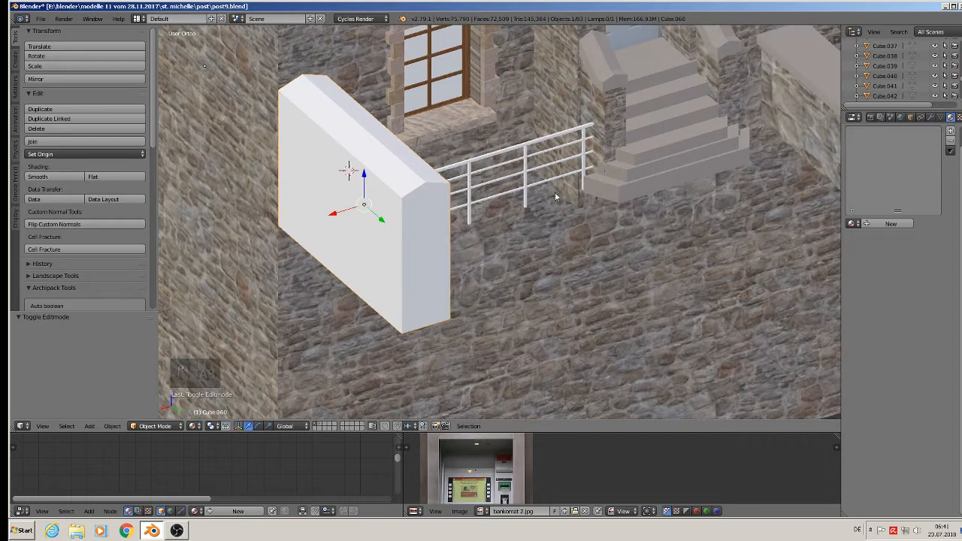
click(852, 223)
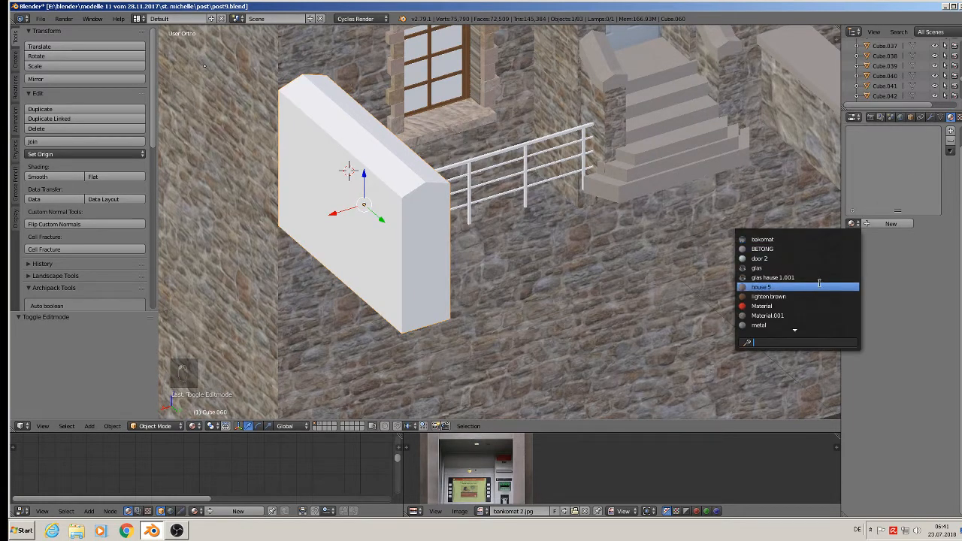
click(817, 287)
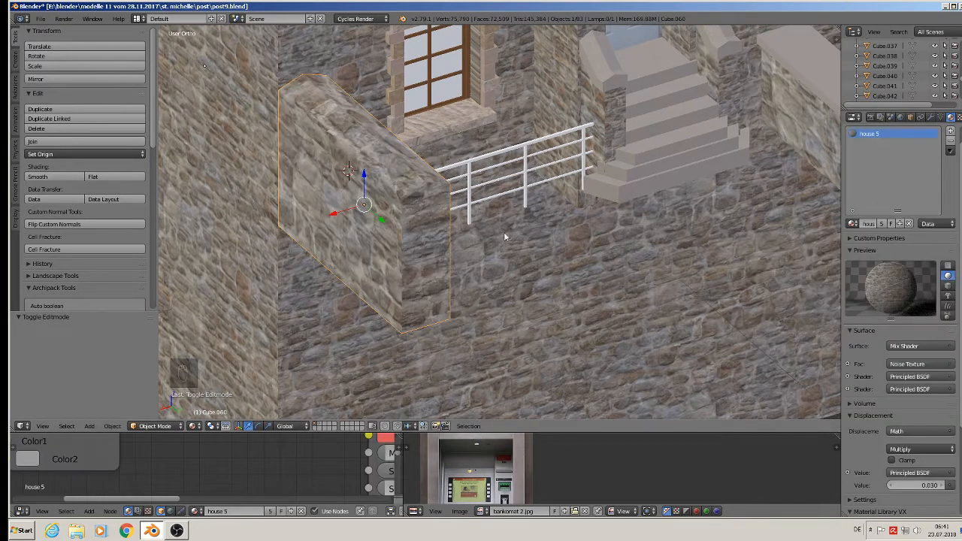
scroll(403, 184, up, 2)
scroll(403, 184, down, 3)
key(Tab)
key(Tab)
key(a)
key(a)
key(a)
scroll(402, 187, down, 1)
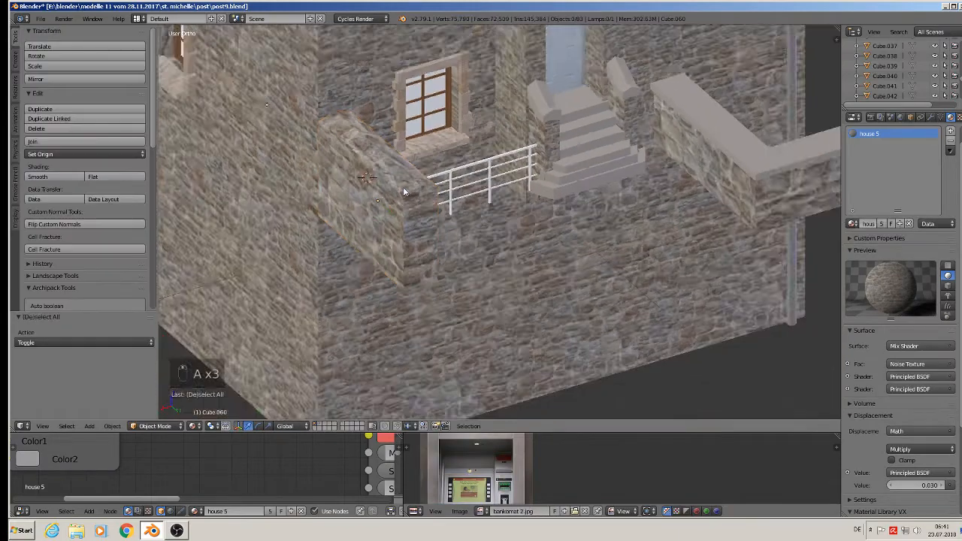
Move the stone wall -0.027 along Y into the house corner and shift it -0.011 along X.
mouse_move(403, 187)
middle_down()
mouse_move(462, 188)
mouse_move(457, 175)
mouse_move(392, 195)
middle_up()
right_click(392, 198)
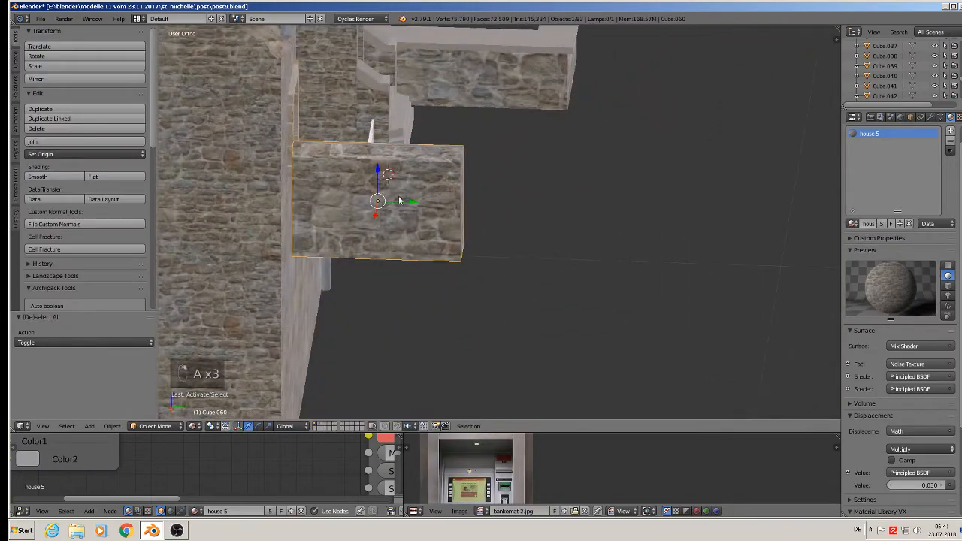
key(g)
key(y)
click(392, 204)
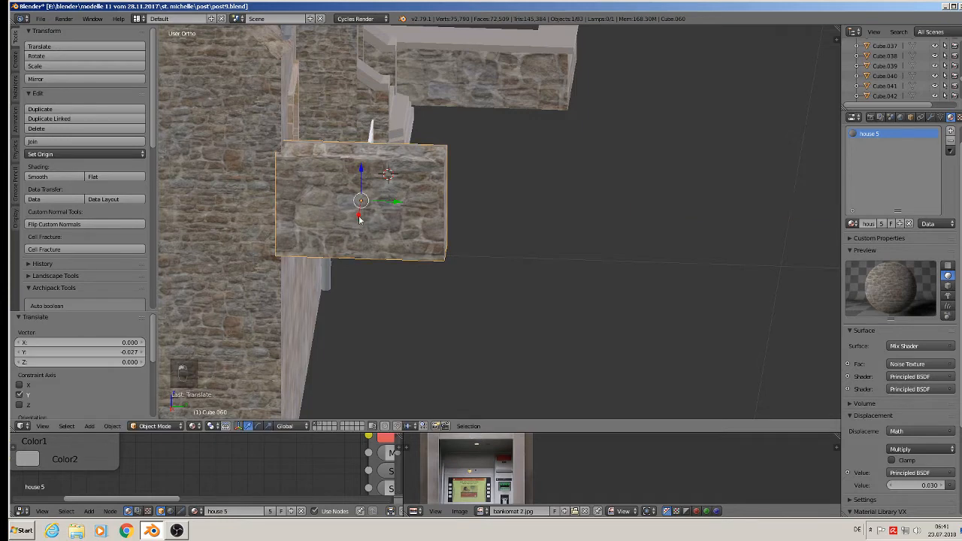
middle_drag(392, 204, 342, 214)
key(g)
key(y)
drag(348, 211, 348, 209)
scroll(348, 210, down, 2)
middle_drag(392, 195, 420, 197)
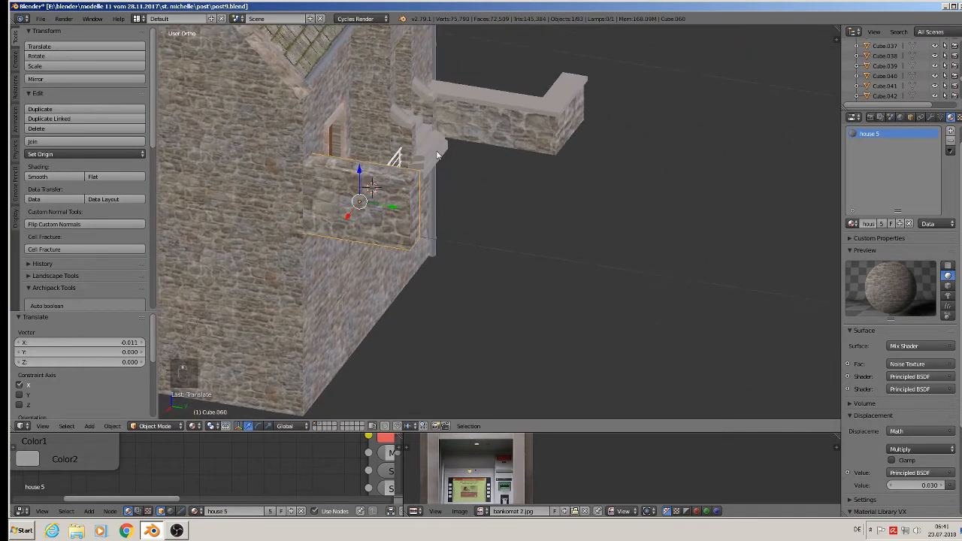
Duplicate the stone wall, move the copy about 0.276 along Y to the original's outer end and raise it along Z.
middle_drag(462, 223, 390, 230)
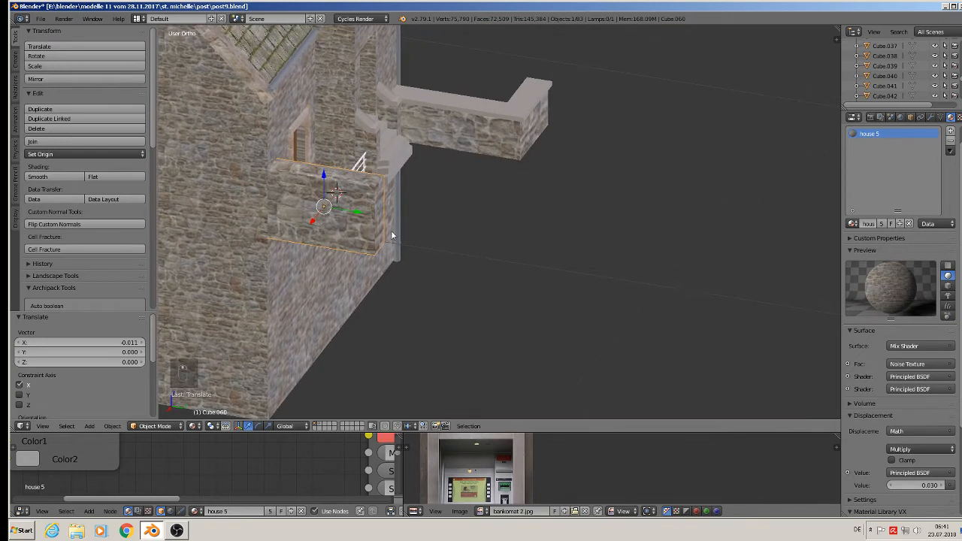
key(shift+d)
click(345, 219)
drag(347, 211, 467, 239)
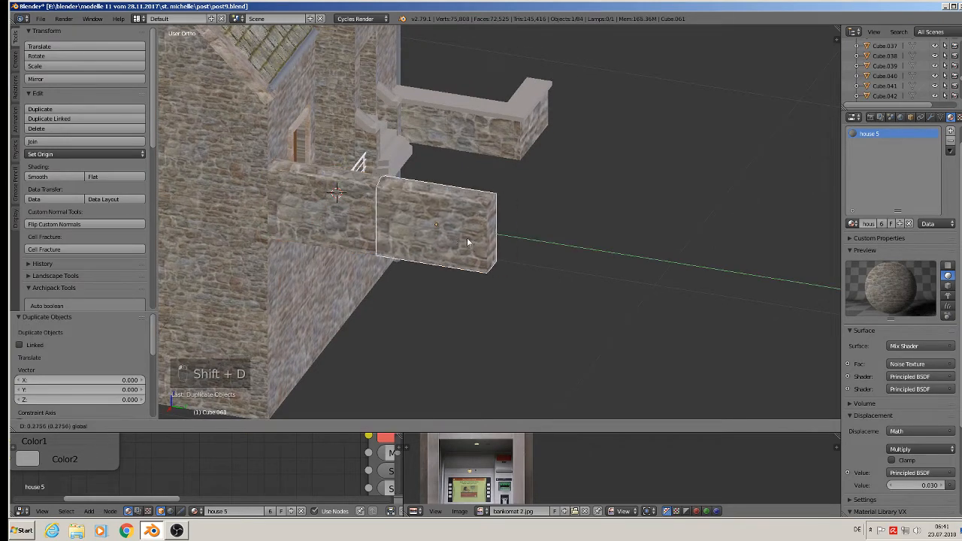
click(467, 241)
drag(432, 199, 451, 142)
Select the two bottom faces of the wall copy and move them -0.141 along Z to make it taller.
middle_drag(451, 300, 425, 214)
key(Tab)
scroll(426, 213, up, 3)
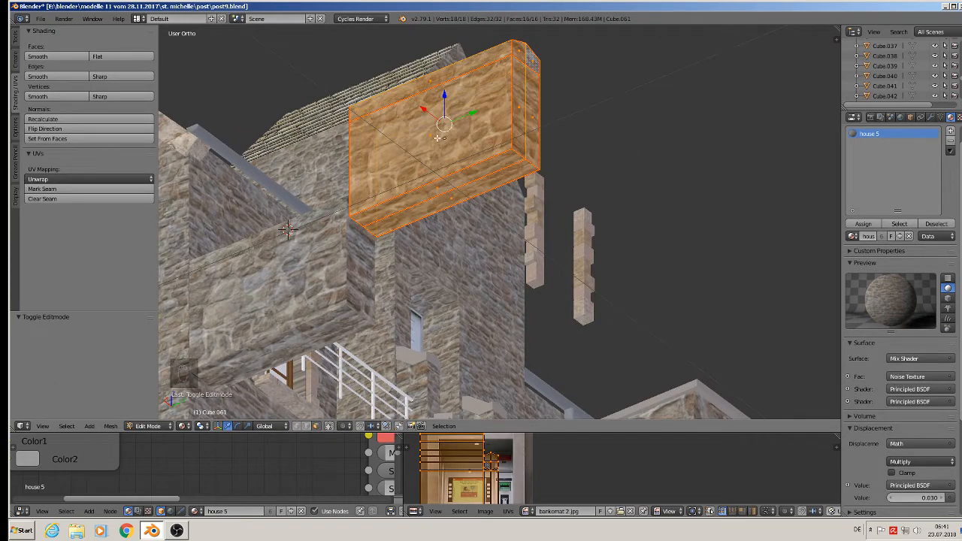
key(a)
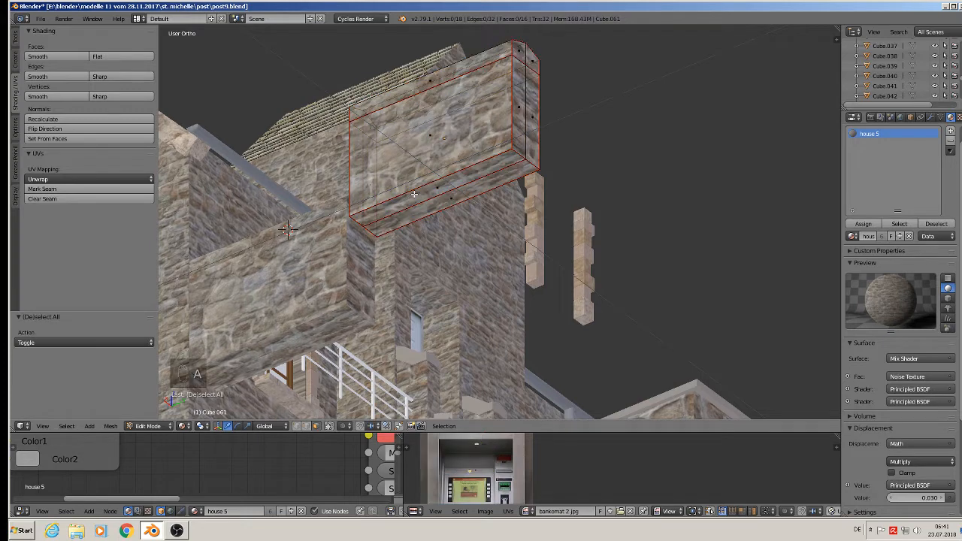
right_click(441, 191)
key(e)
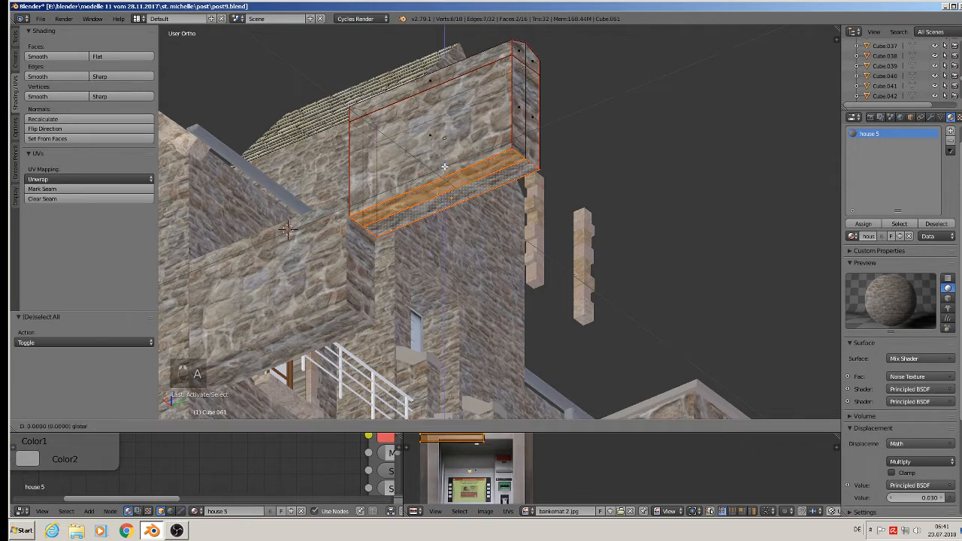
click(437, 254)
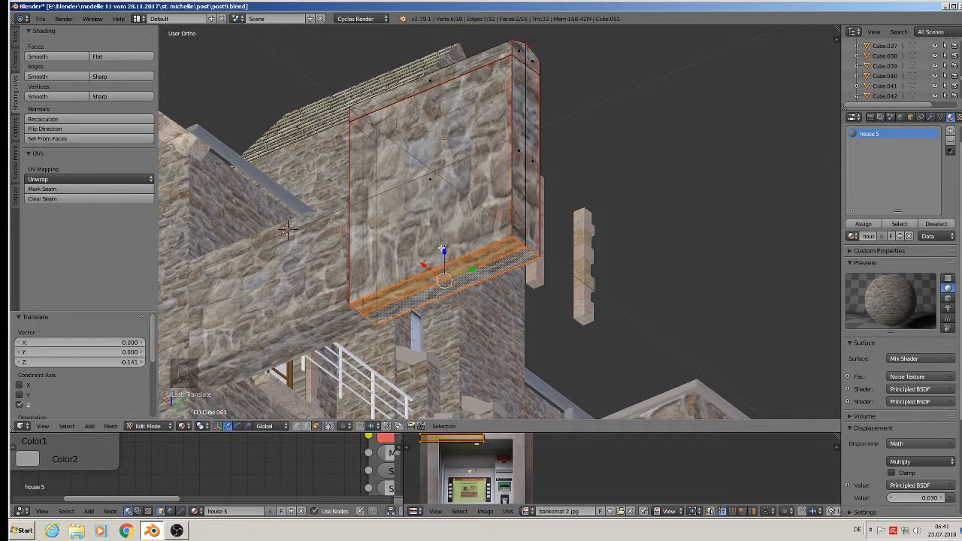
Add two vertical loop cuts across the wall copy and spread them apart by scaling 1.880 along Y.
middle_drag(437, 253, 481, 284)
shift+middle_drag(483, 192, 474, 211)
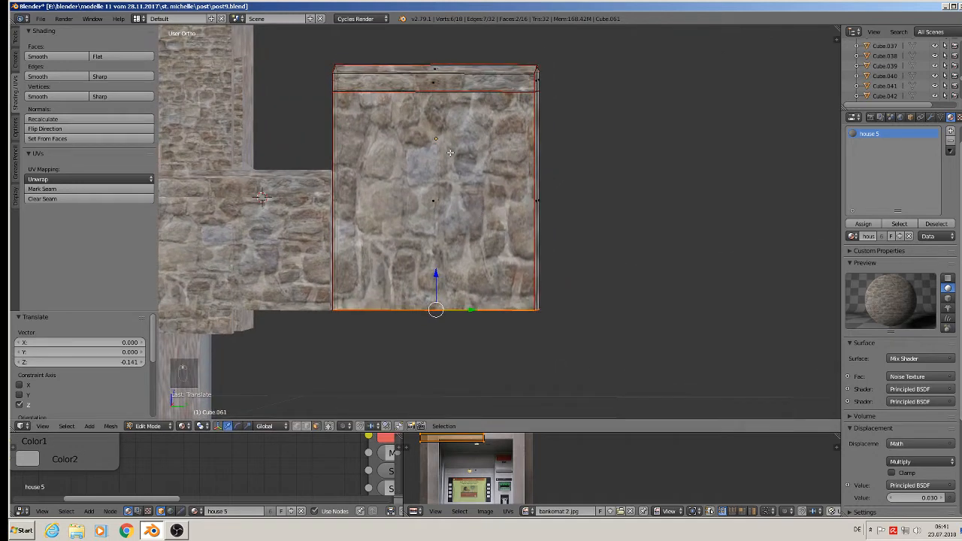
key(ctrl+r)
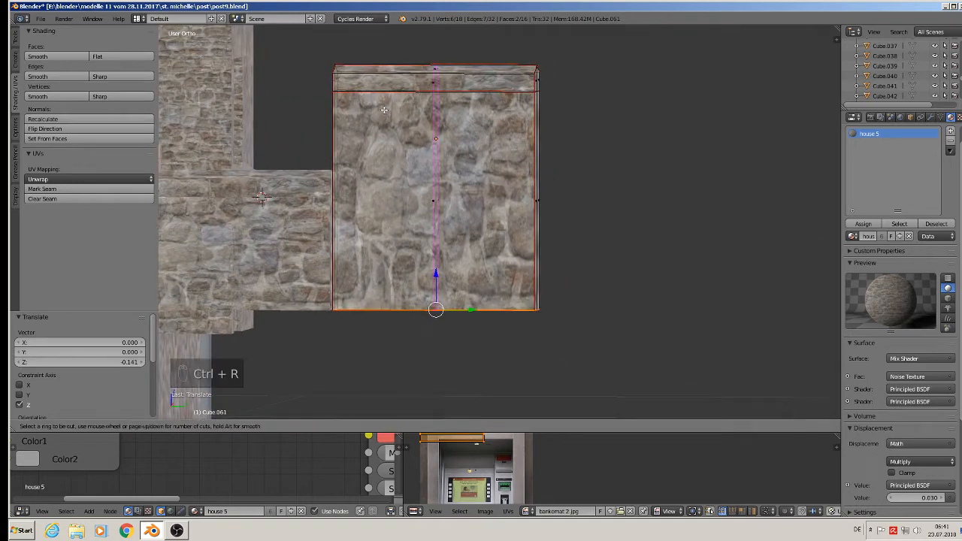
scroll(383, 110, up, 1)
click(383, 109)
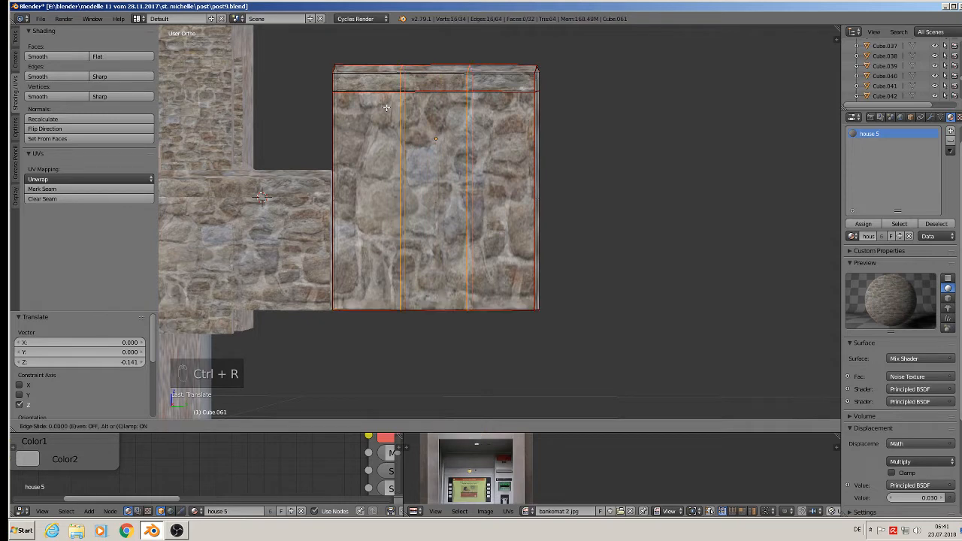
key(s)
key(y)
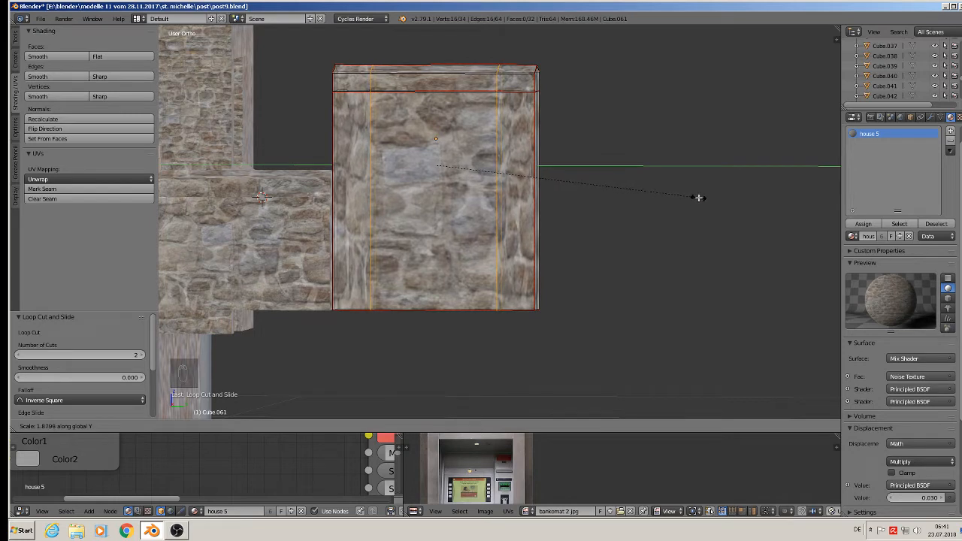
click(696, 198)
Add a horizontal loop cut around the wall copy and slide it up close beneath the existing upper edge loop.
key(ctrl+r)
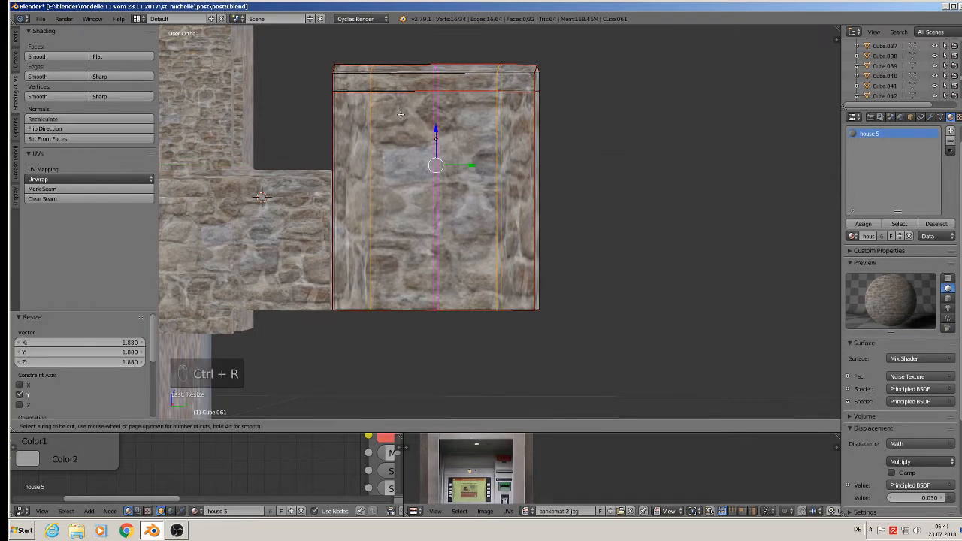
click(374, 112)
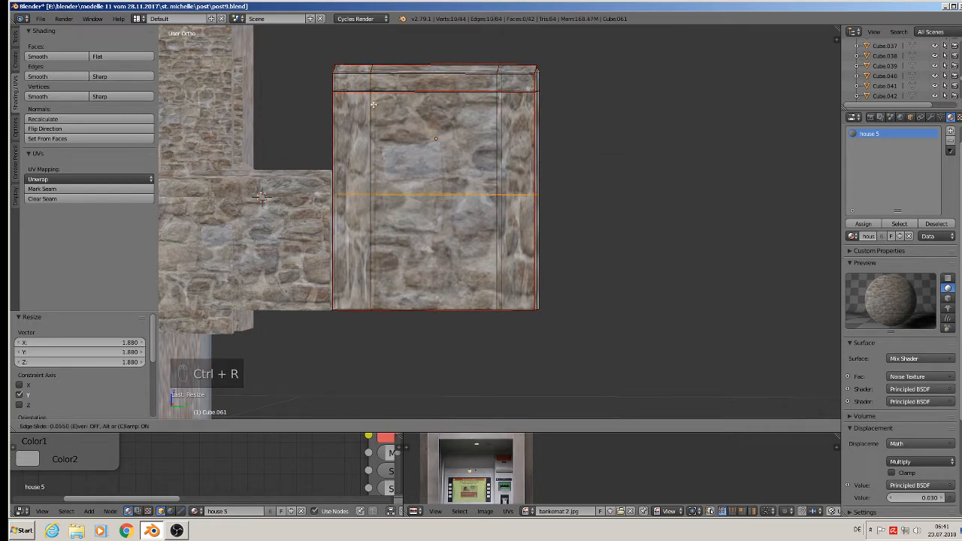
click(388, 28)
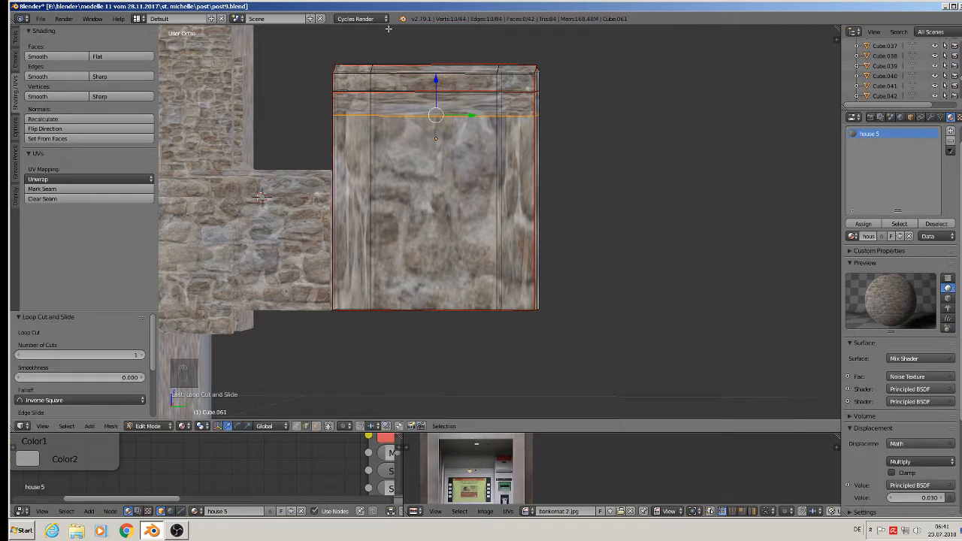
Delete the bottom edges of the wall copy's middle section to cut a doorway opening between the two side pillars.
click(422, 306)
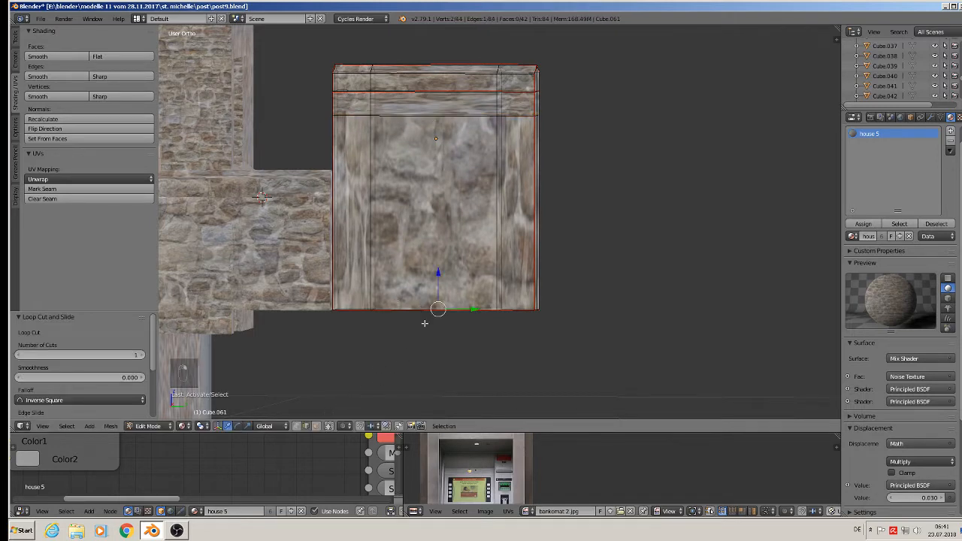
mouse_move(425, 324)
middle_down()
mouse_move(418, 341)
mouse_move(414, 318)
middle_up()
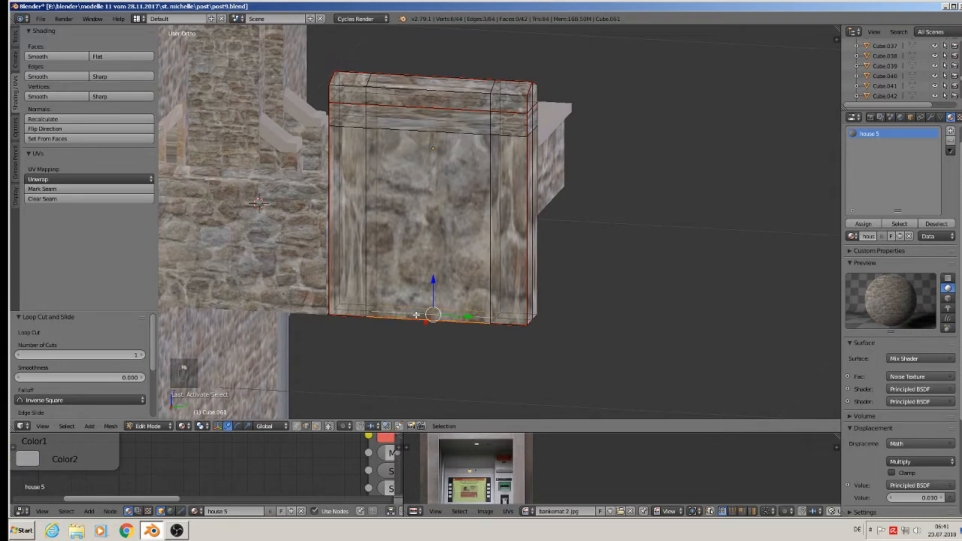
key(x)
click(414, 326)
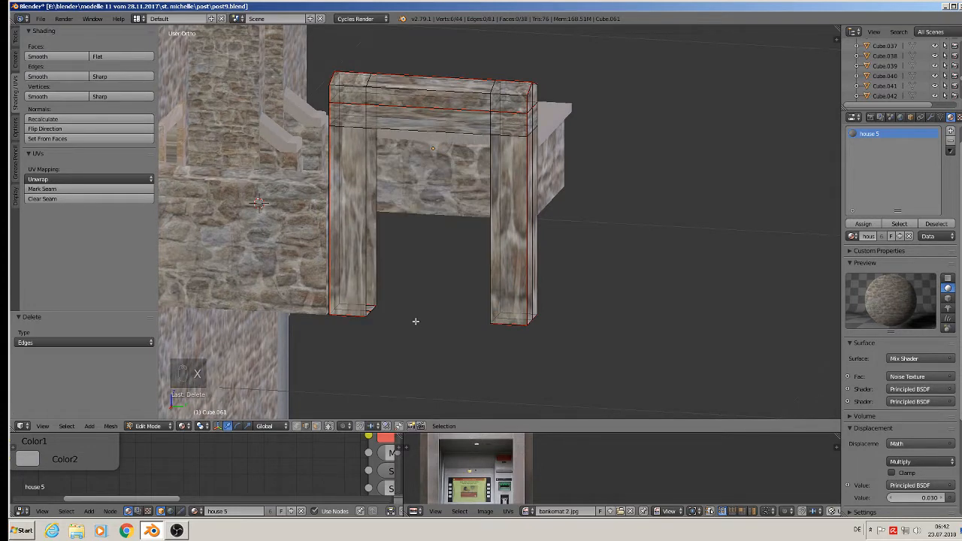
Fill the open underside of the lintel and the inner sides of both pillars with new faces.
middle_drag(414, 322, 390, 180)
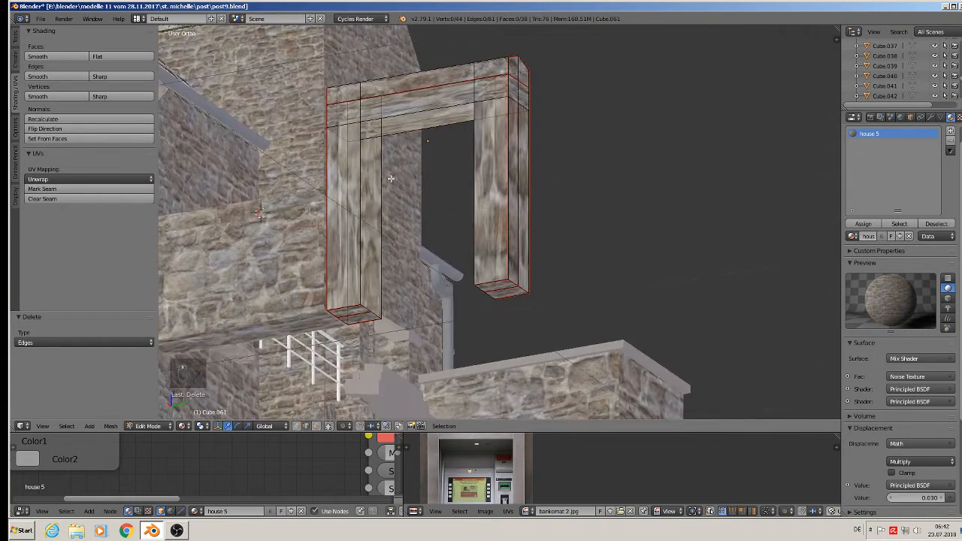
right_click(405, 131)
shift+right_click(403, 117)
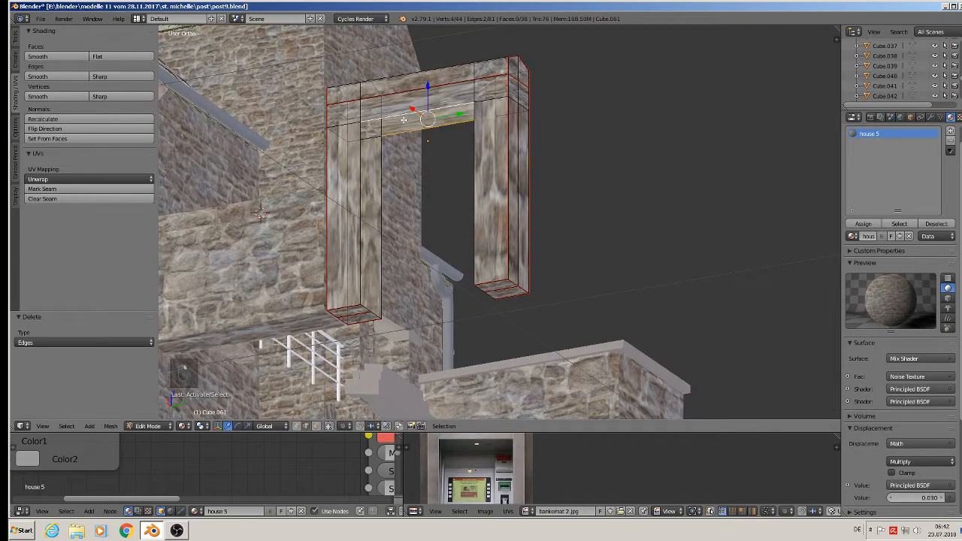
key(f)
alt+right_click(382, 184)
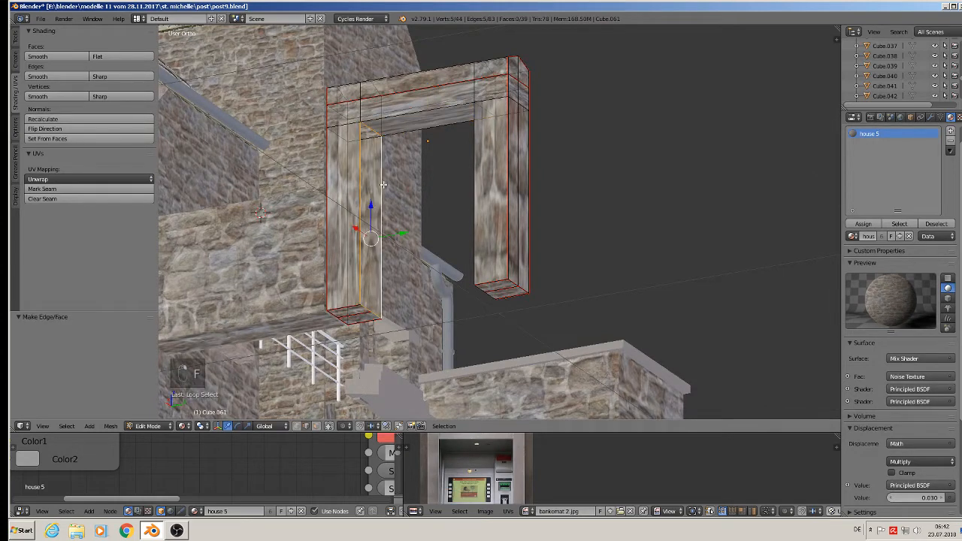
key(f)
middle_drag(389, 184, 502, 211)
alt+right_click(501, 199)
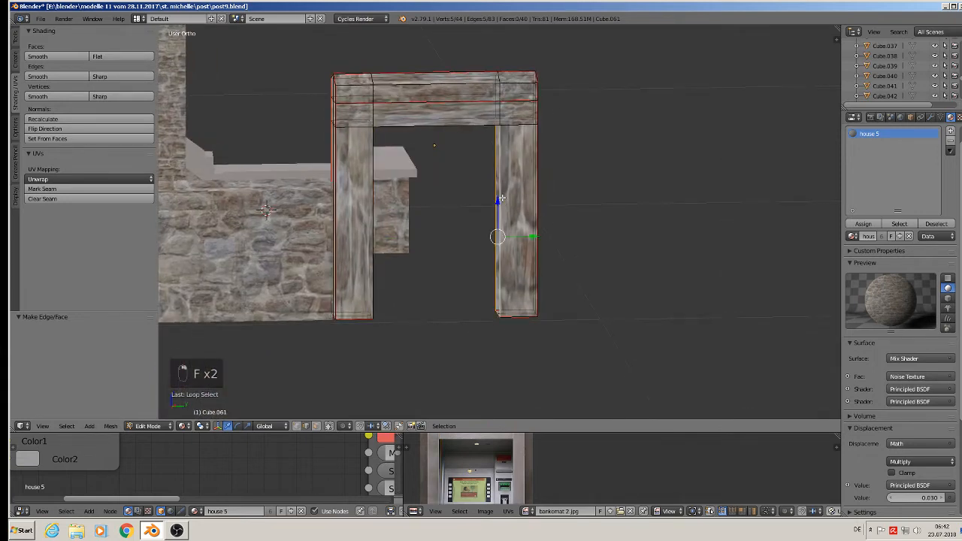
key(f)
Duplicate the vertical inner edge of the outer pillar and move the copy -0.037 along X into the opening's depth.
right_click(501, 198)
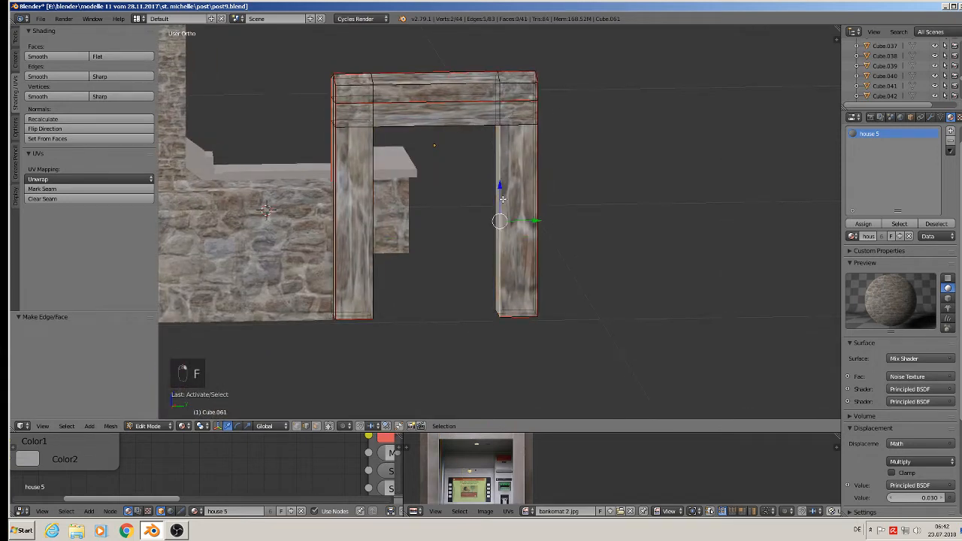
key(shift+d)
middle_drag(510, 218, 510, 234)
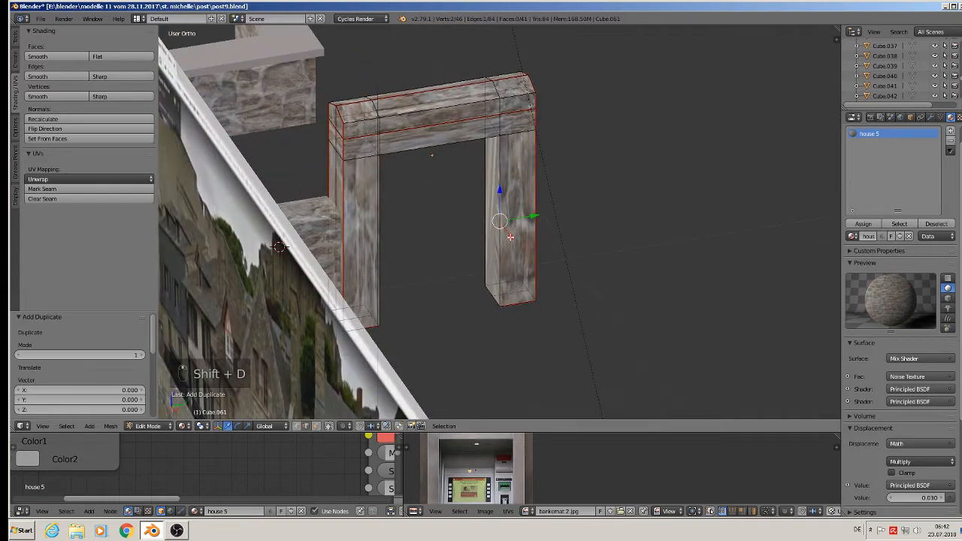
right_click(503, 220)
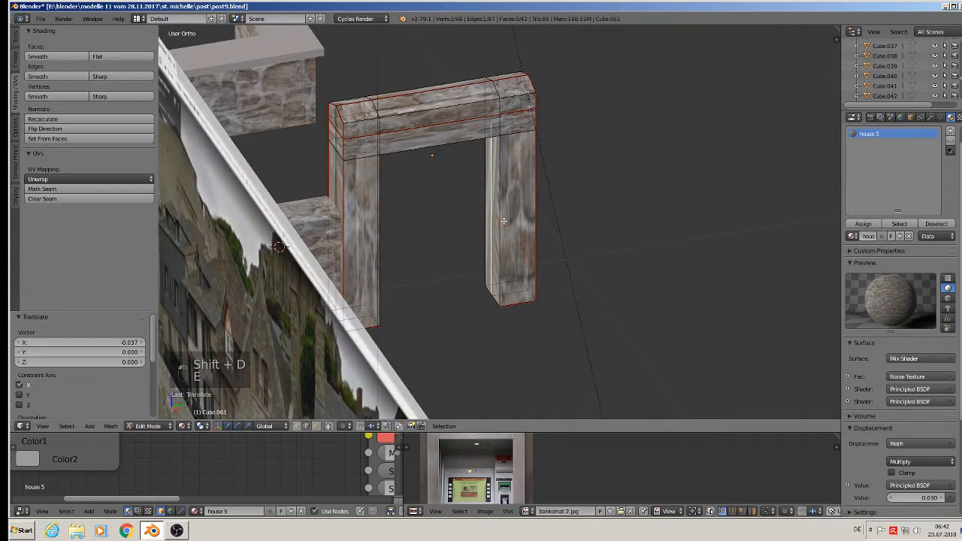
Extrude the duplicated edge along Y across the opening as a door panel, then shift its far edge 0.009 along Y.
key(e)
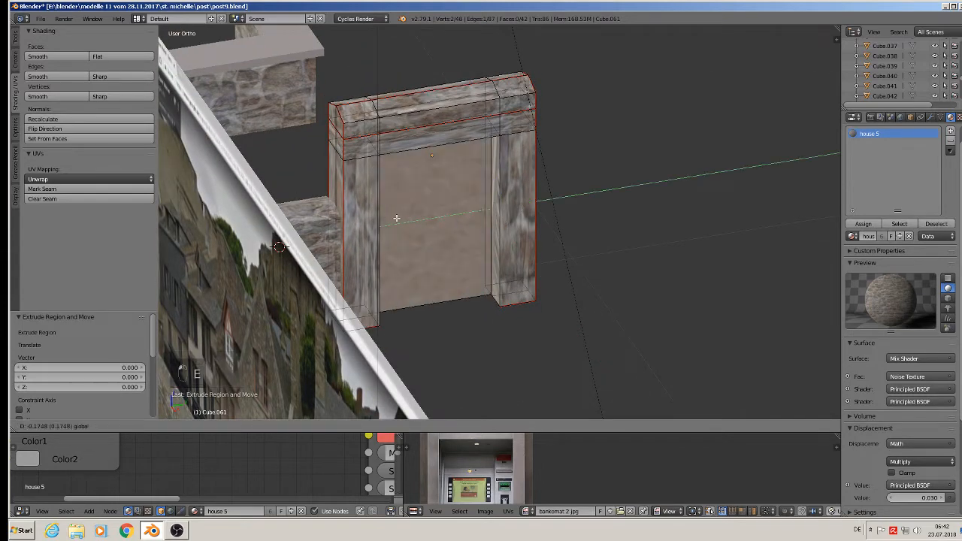
click(387, 221)
middle_drag(387, 222, 366, 193)
drag(389, 228, 400, 233)
mouse_move(404, 233)
middle_down()
mouse_move(384, 229)
mouse_move(394, 235)
mouse_move(405, 220)
middle_up()
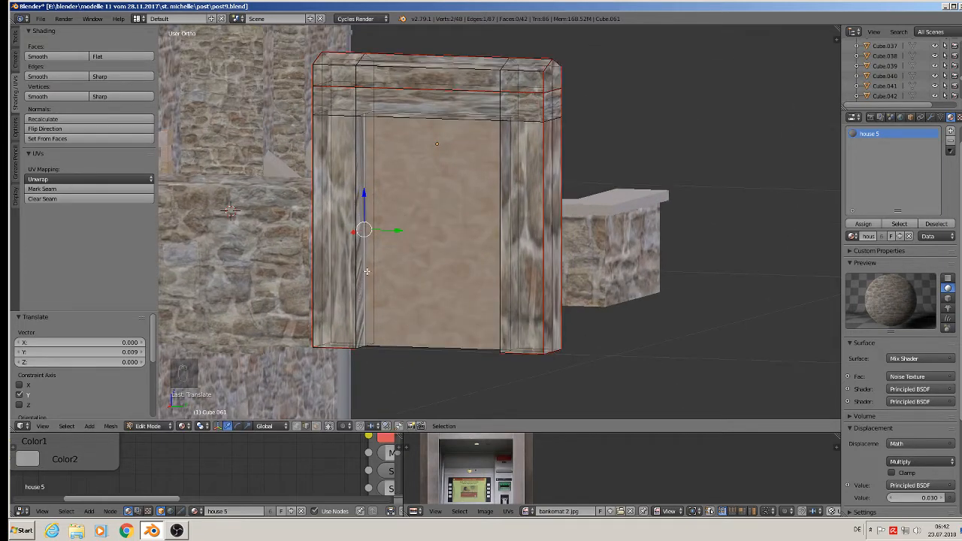
Select the border edges of the doorway, including the lintel underside, pillar insides and recessed panel, and mark them as seams.
scroll(367, 272, up, 2)
right_click(336, 140)
shift+right_click(431, 81)
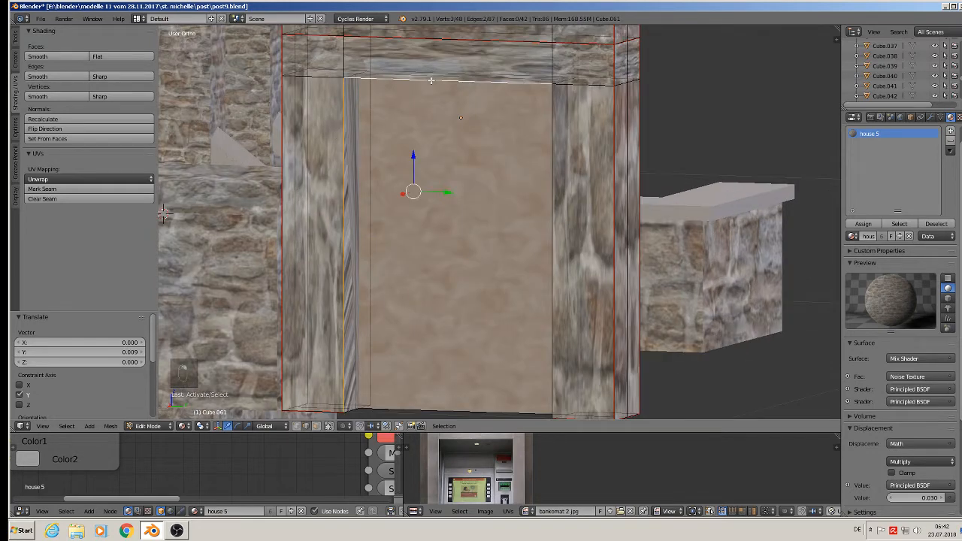
shift+right_click(442, 73)
shift+right_click(558, 117)
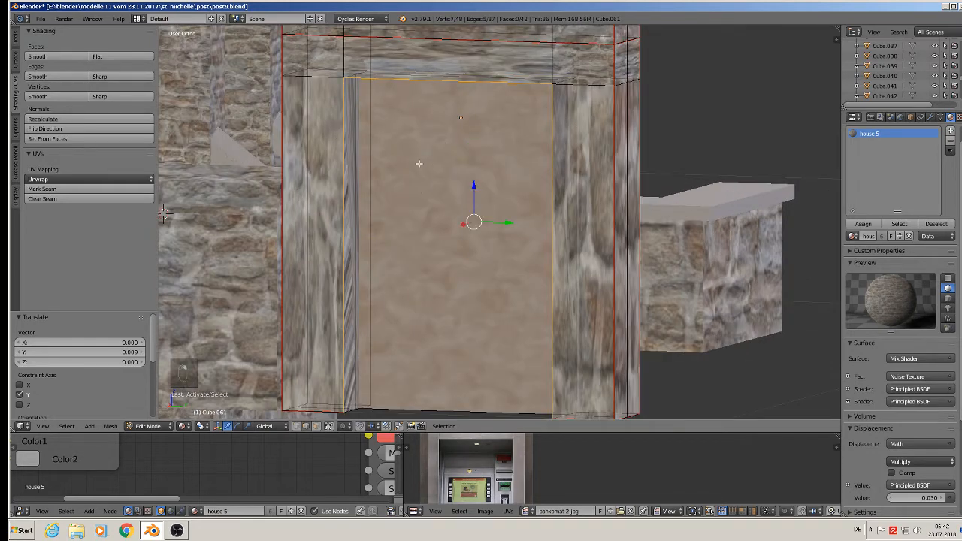
shift+right_click(369, 157)
shift+middle_drag(393, 348, 428, 238)
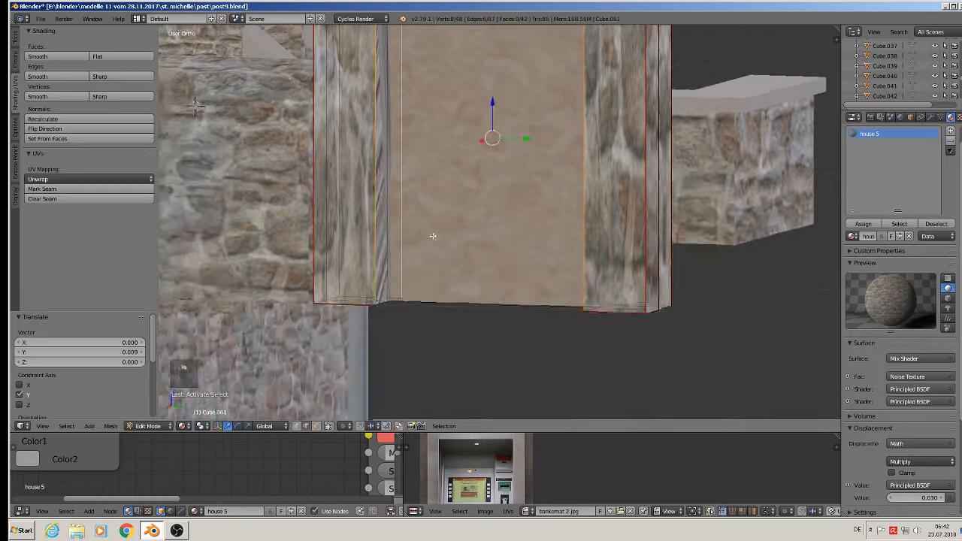
shift+right_click(399, 299)
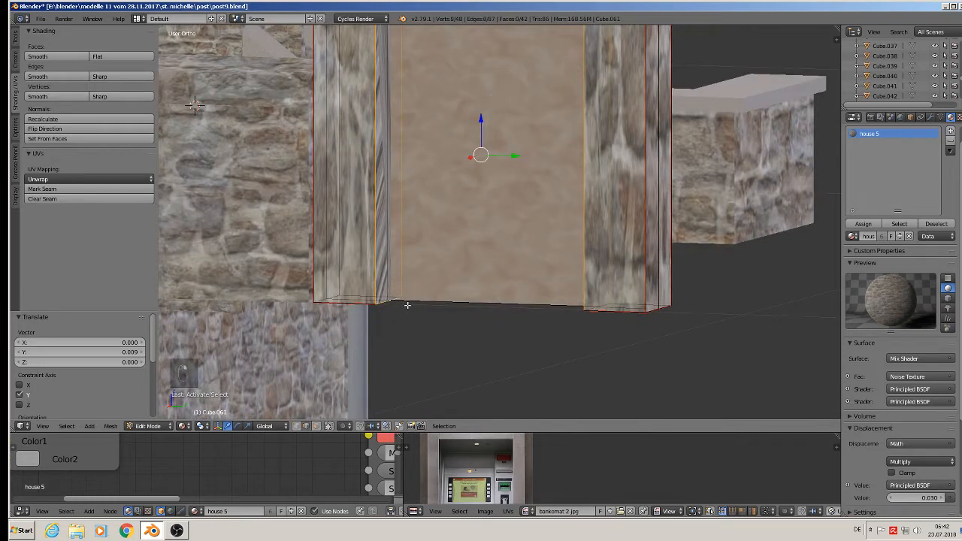
shift+right_click(406, 305)
shift+right_click(387, 256)
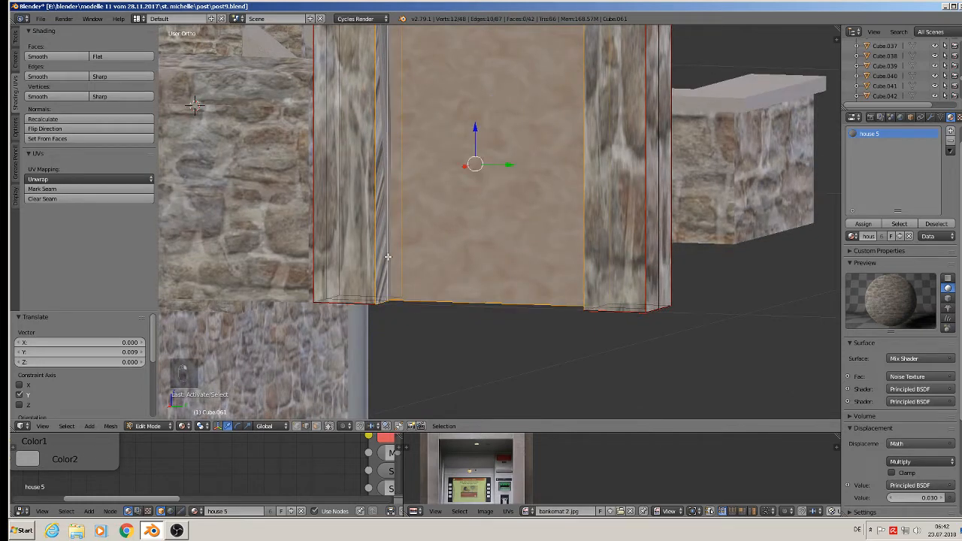
shift+right_click(599, 248)
shift+right_click(588, 309)
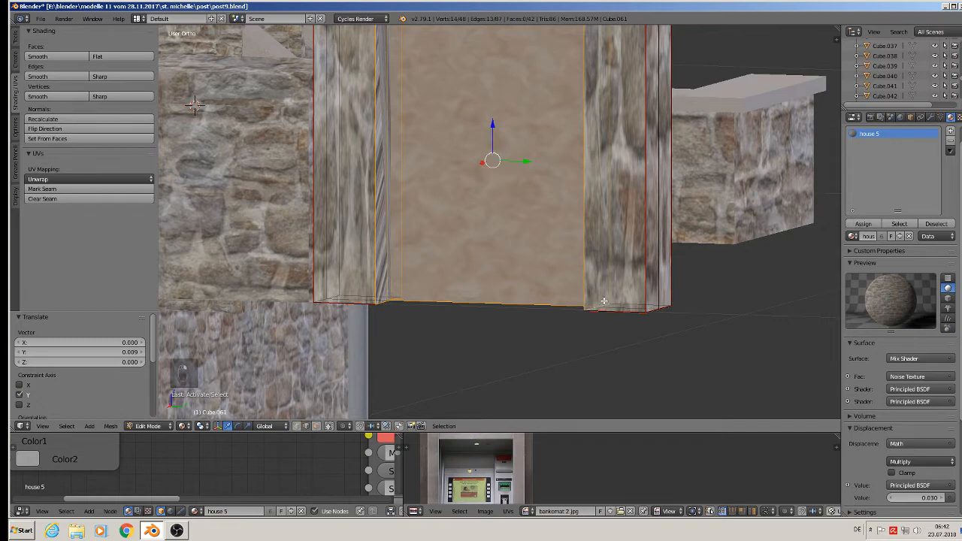
shift+middle_drag(531, 151, 534, 338)
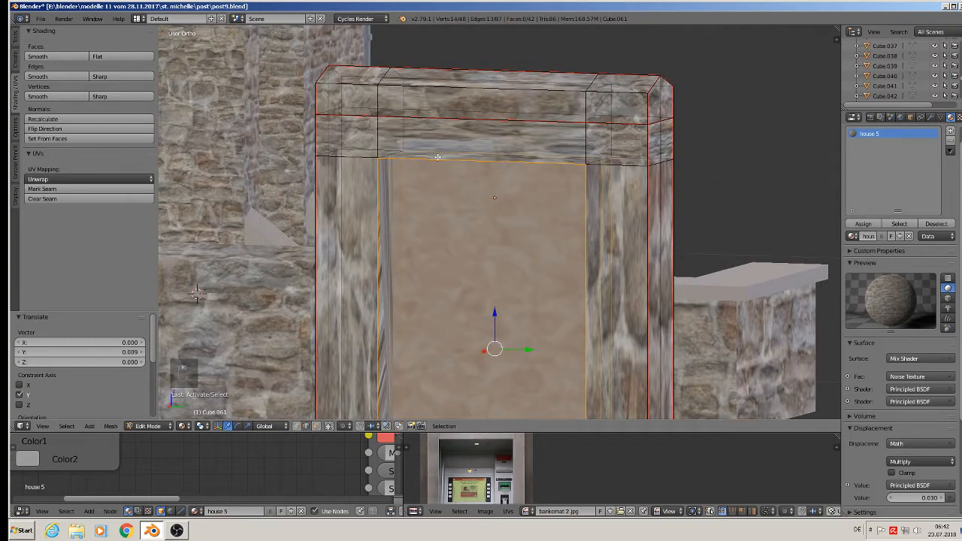
mouse_move(443, 204)
middle_down()
mouse_move(420, 183)
mouse_move(420, 225)
mouse_move(428, 211)
middle_up()
shift+right_click(406, 159)
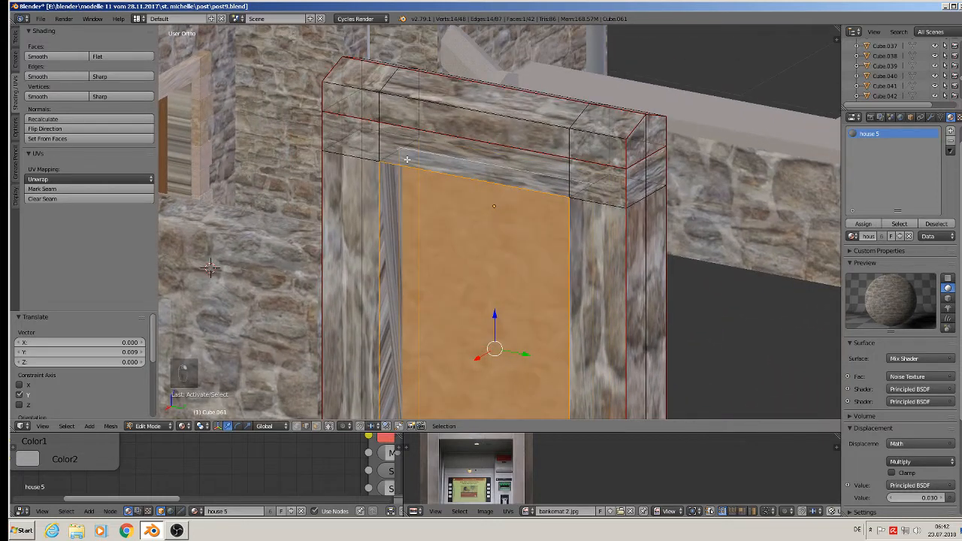
shift+right_click(390, 155)
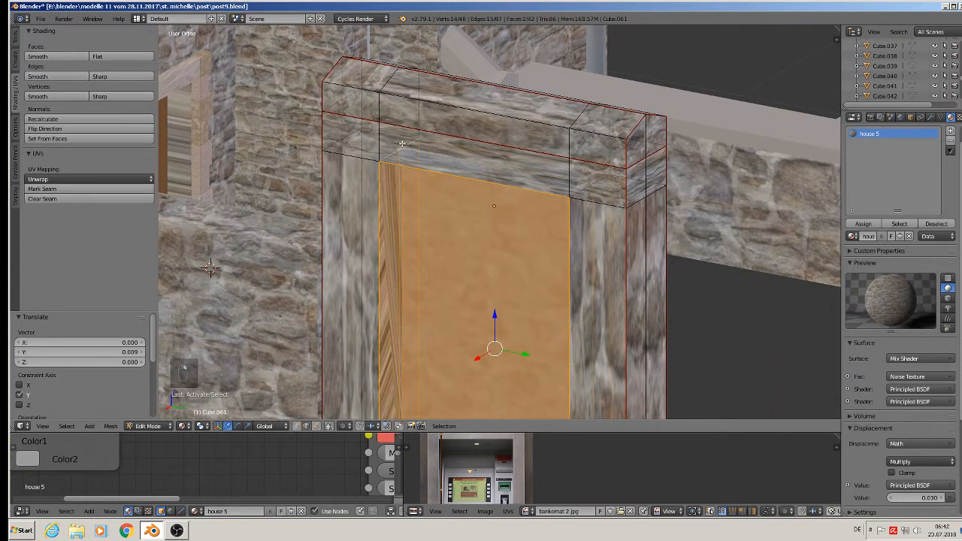
shift+right_click(586, 188)
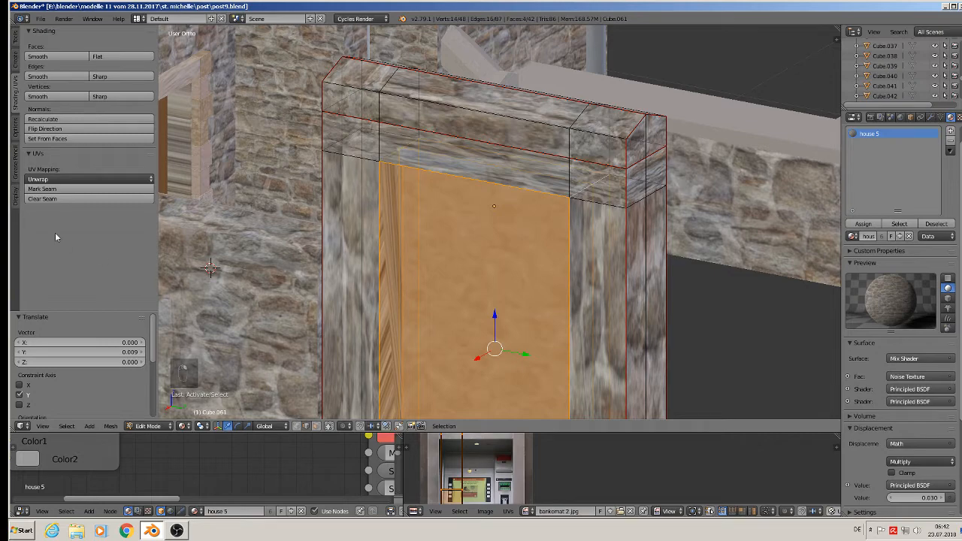
click(42, 188)
Unwrap the whole doorway wall mesh using the marked seams and return to Object Mode.
scroll(372, 268, down, 3)
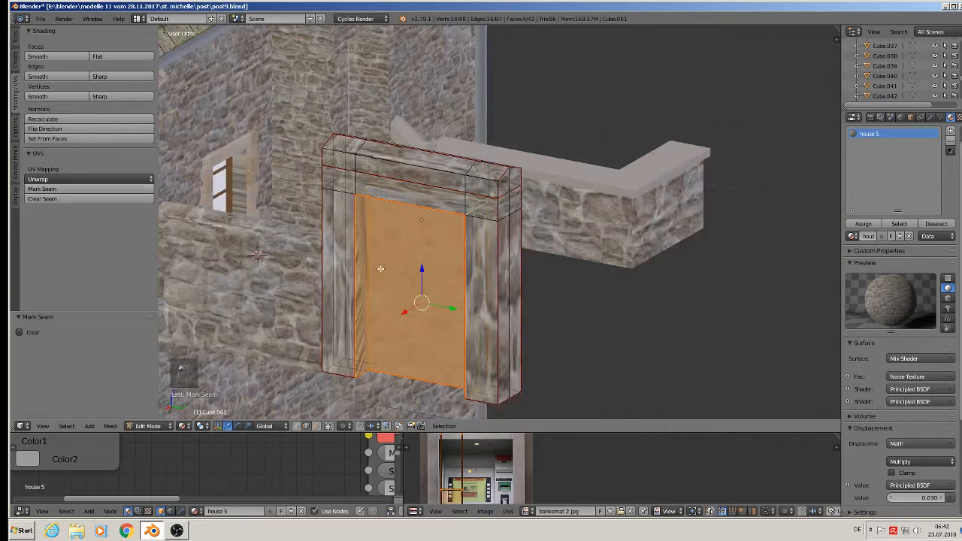
key(a)
key(a)
key(u)
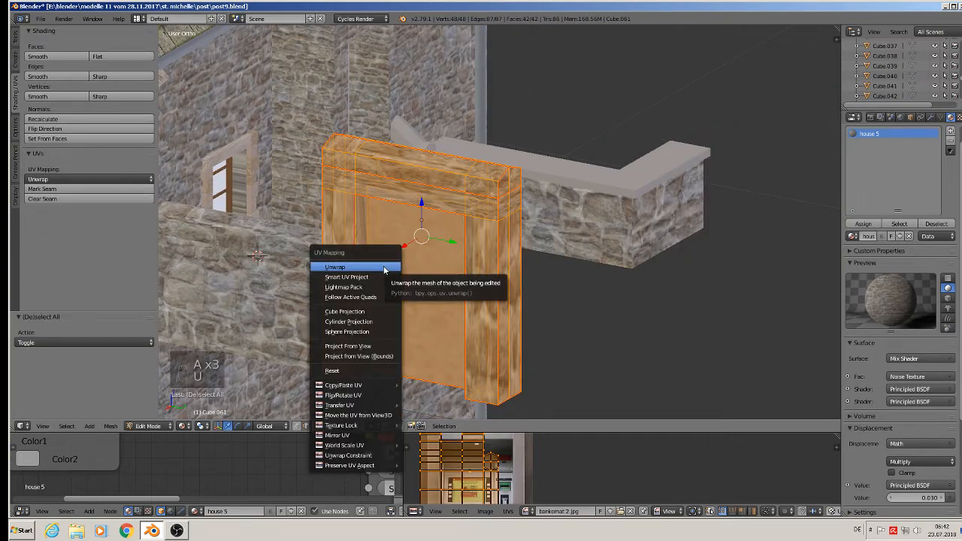
click(384, 268)
key(Tab)
Deselect the doorway wall and save the file post9.blend.
middle_drag(385, 264, 419, 211)
scroll(423, 221, down, 2)
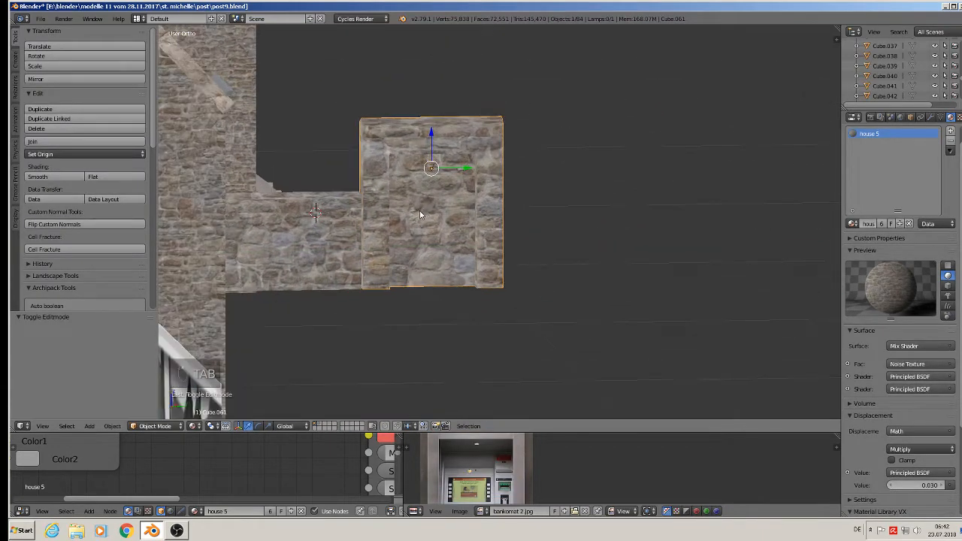
key(a)
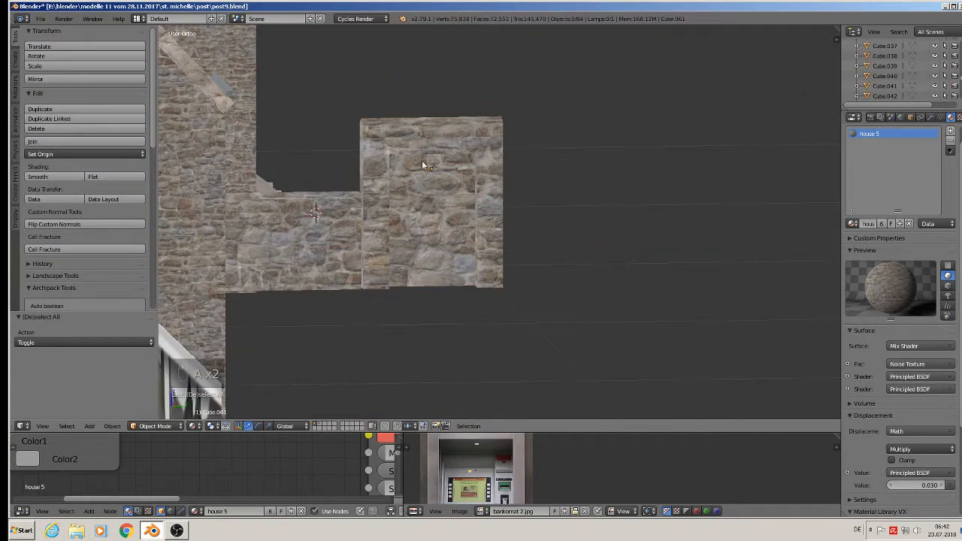
click(40, 18)
click(52, 94)
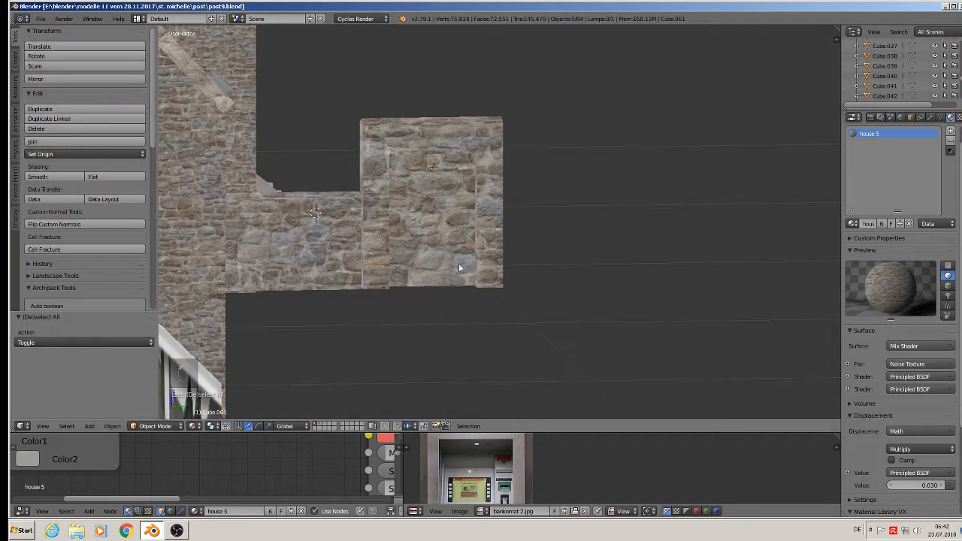
Examine the reference photo showing the weathered door between the low stone wall and the staircase in front view.
key(KP_1)
scroll(619, 297, down, 7)
shift+middle_drag(755, 261, 491, 241)
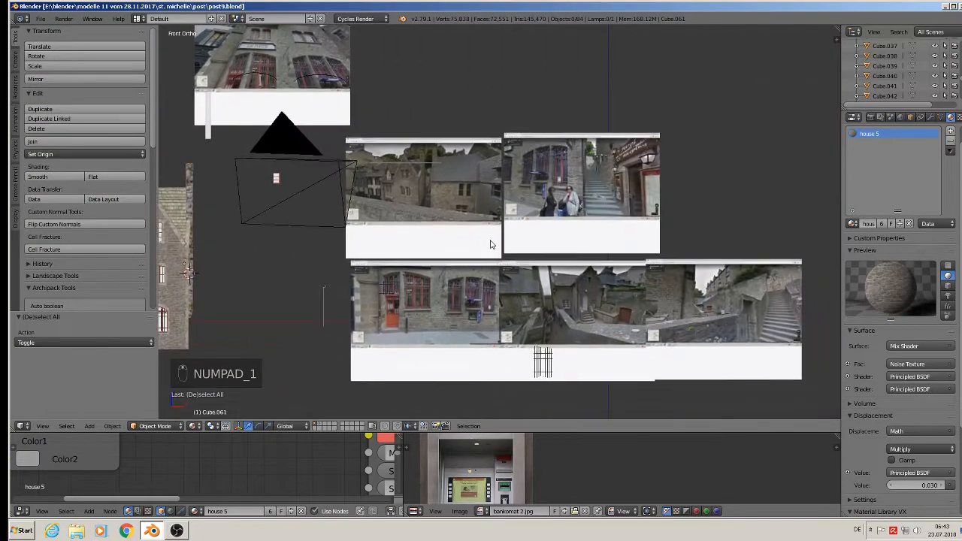
scroll(541, 251, up, 2)
scroll(754, 256, up, 7)
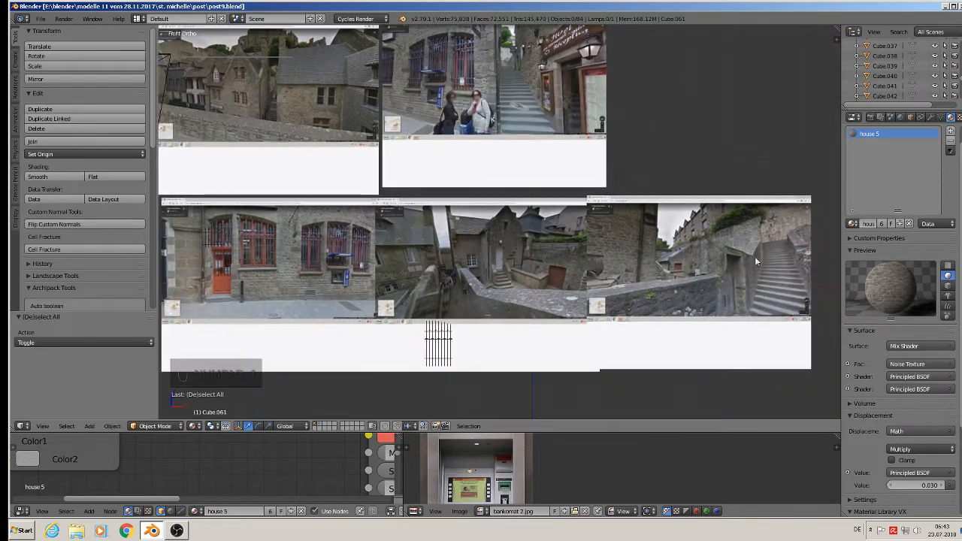
scroll(630, 315, up, 2)
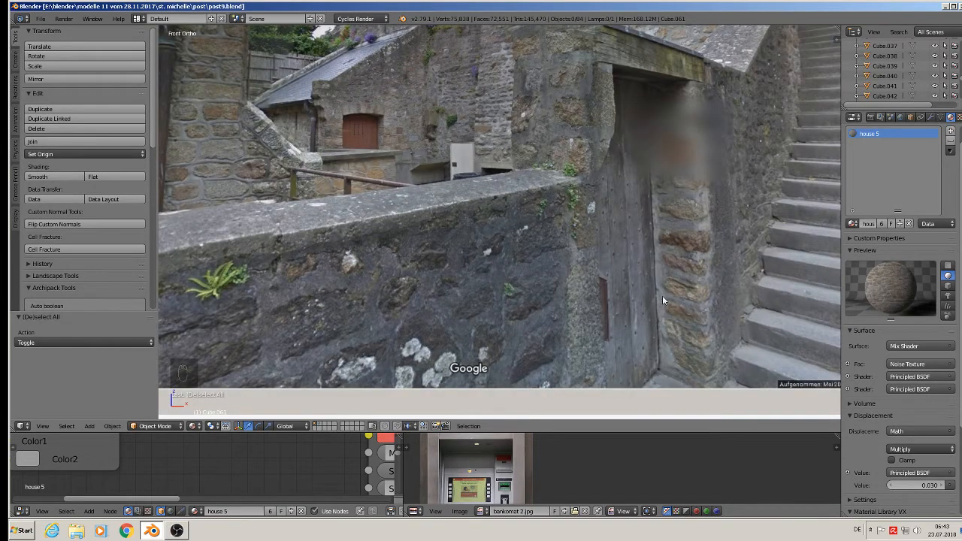
Switch to the Komerzielle Texturen folder and browse the door images in Türen > alte türen kapput dreckig.
click(946, 6)
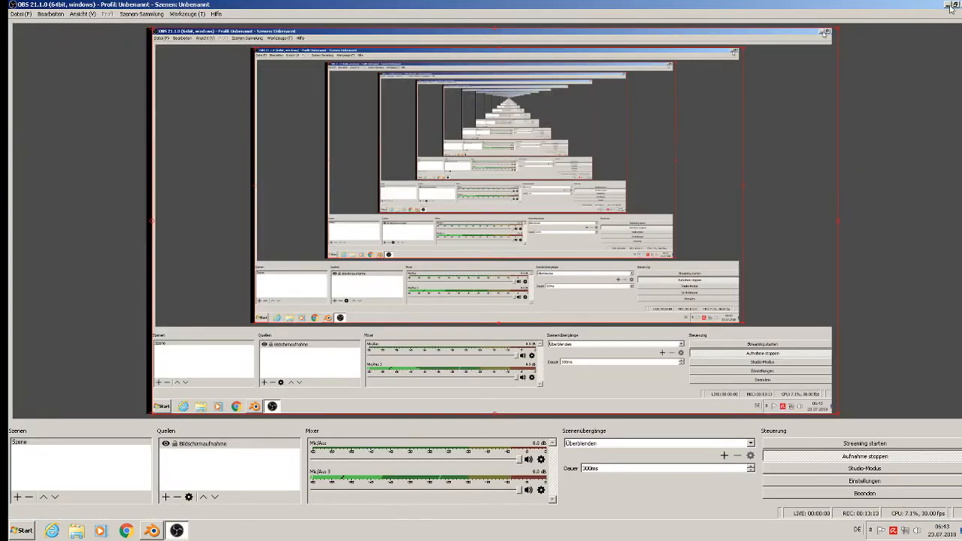
click(948, 6)
click(577, 302)
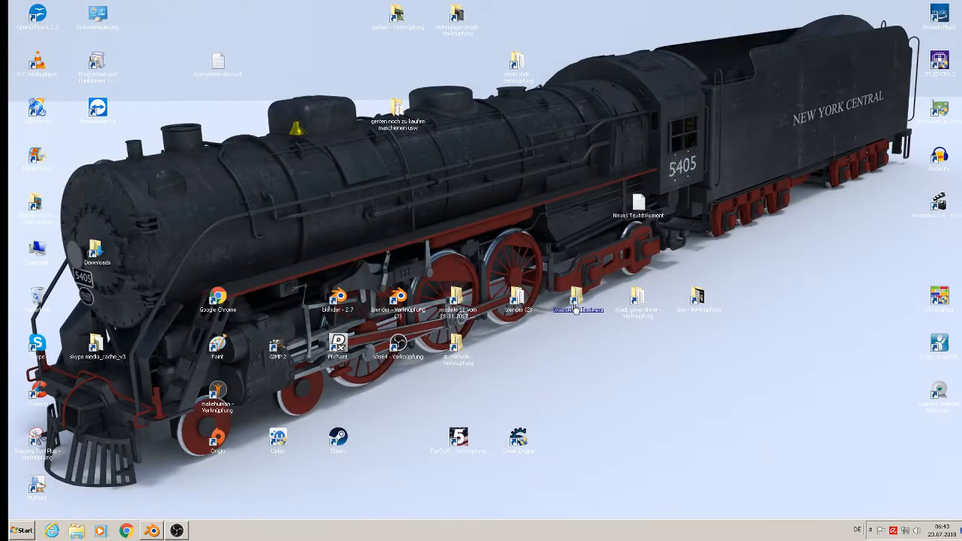
double_click(575, 308)
double_click(305, 302)
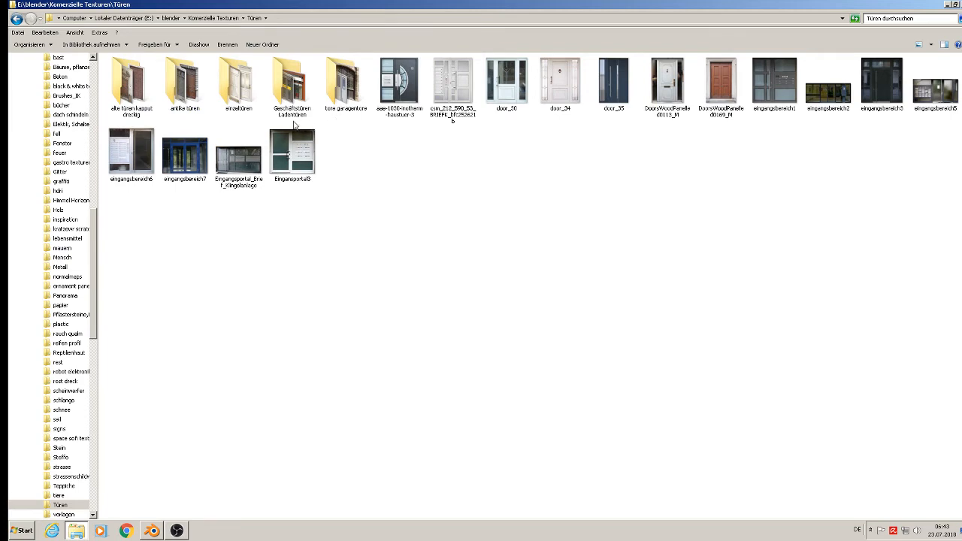
double_click(139, 112)
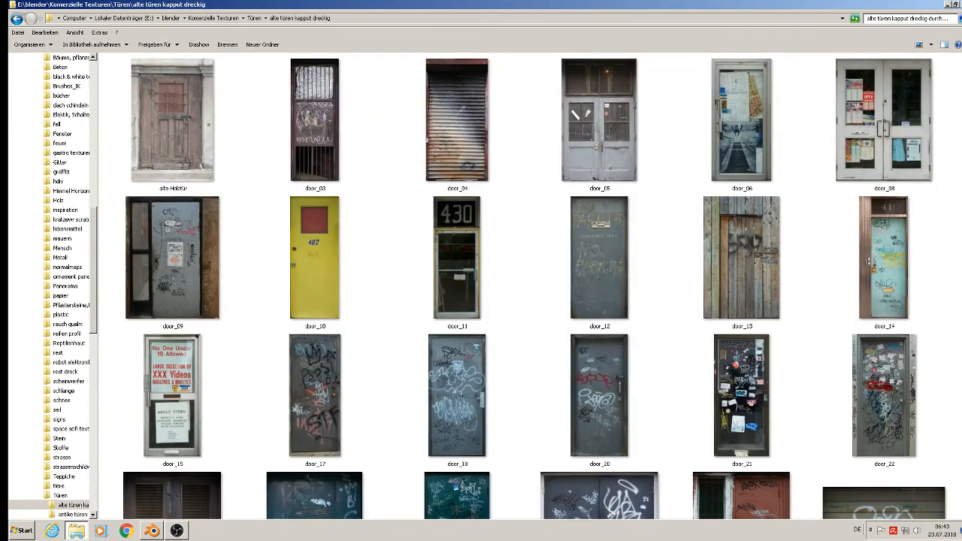
scroll(315, 330, down, 5)
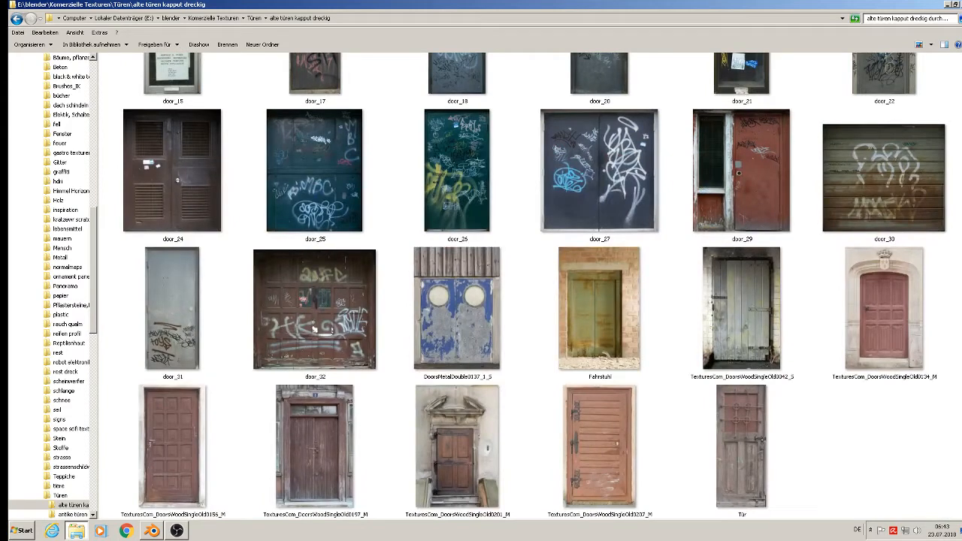
Copy the weathered grey wooden door image TexturesCom_DoorsWoodSingleOld0042_S from the old doors folder.
click(766, 354)
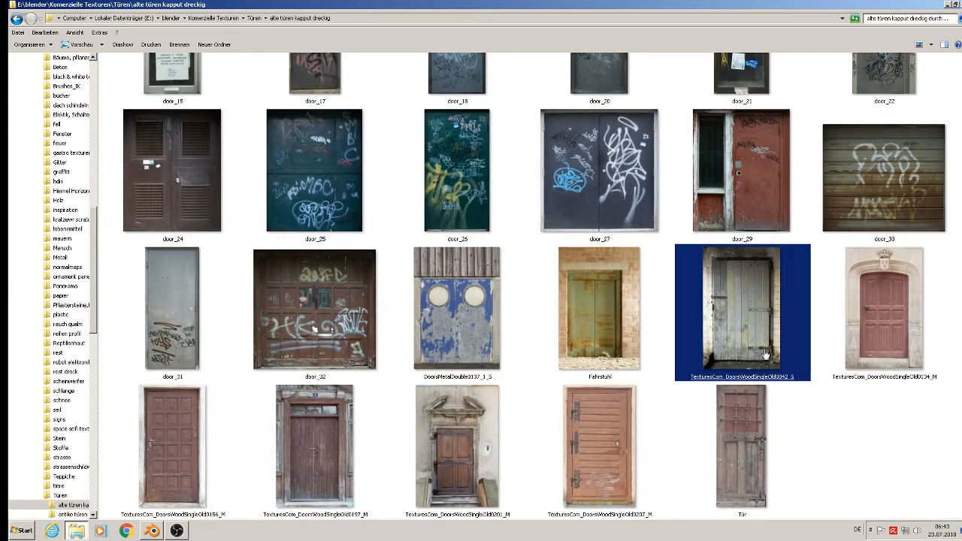
right_click(757, 344)
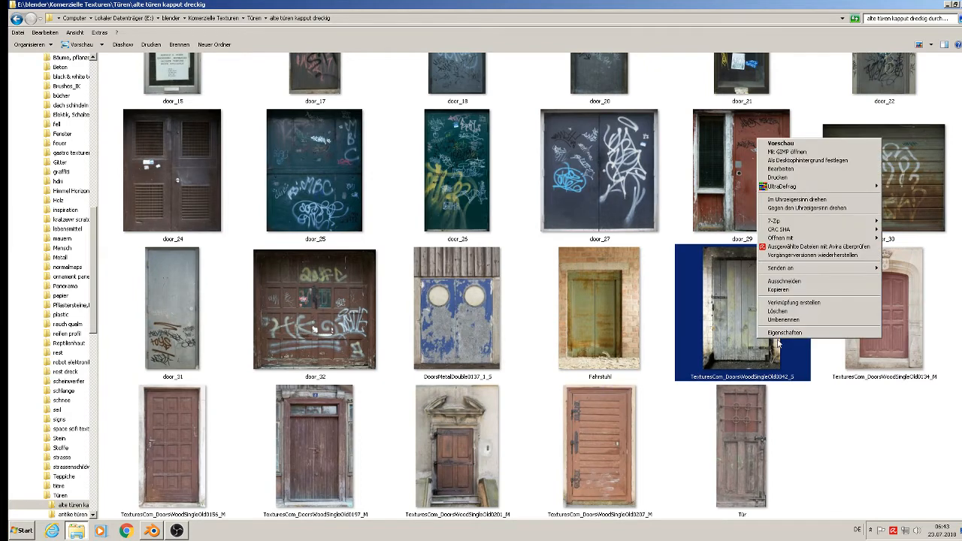
click(806, 293)
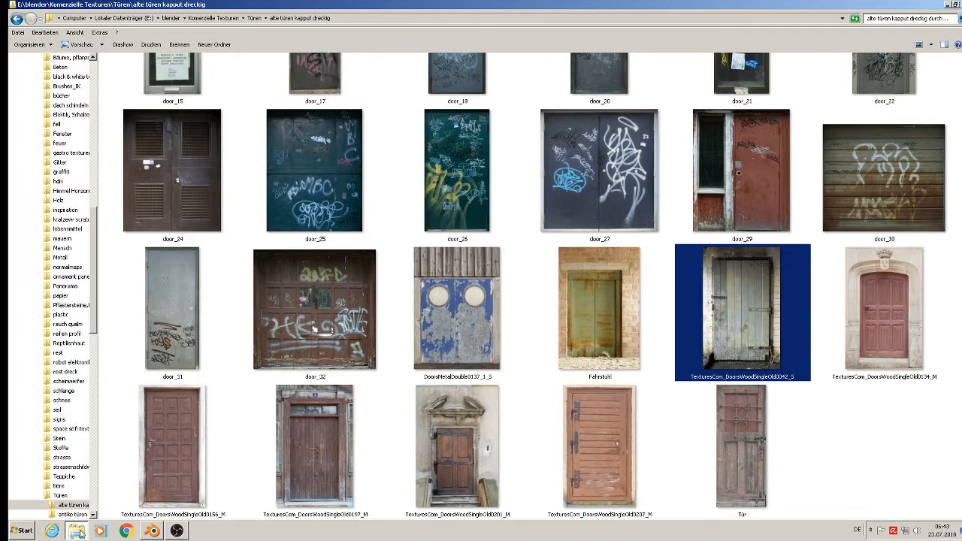
Open the textur folder inside the st. michelle project folder and paste the copied door image there.
click(951, 5)
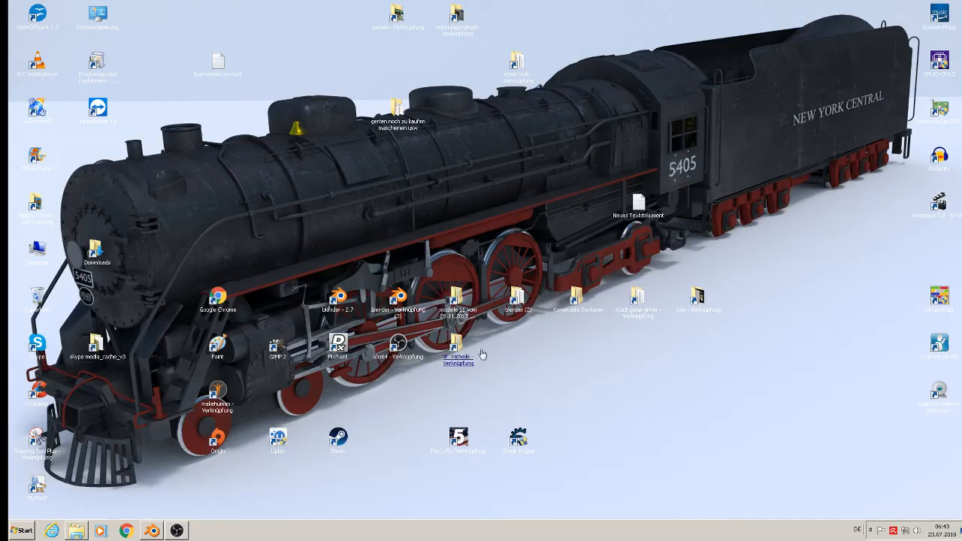
double_click(458, 359)
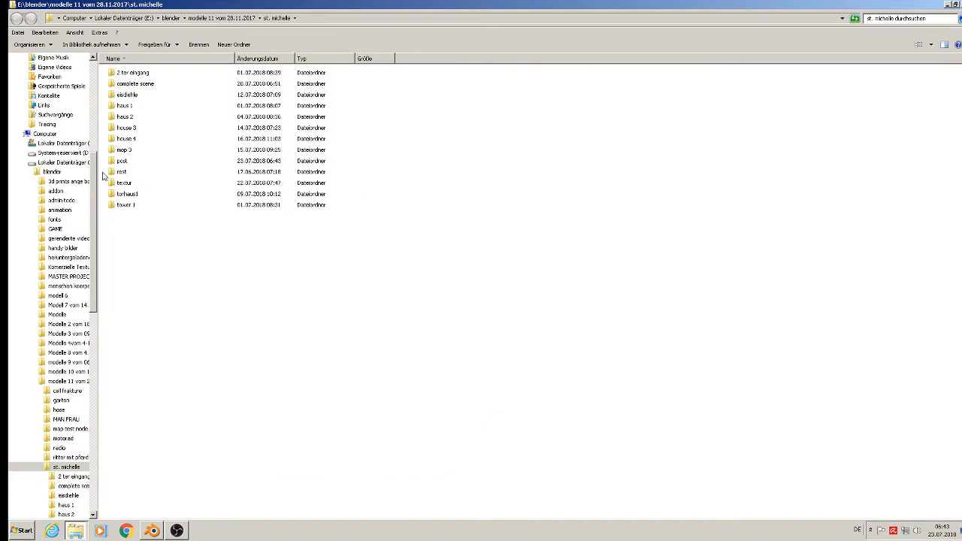
click(112, 187)
double_click(113, 186)
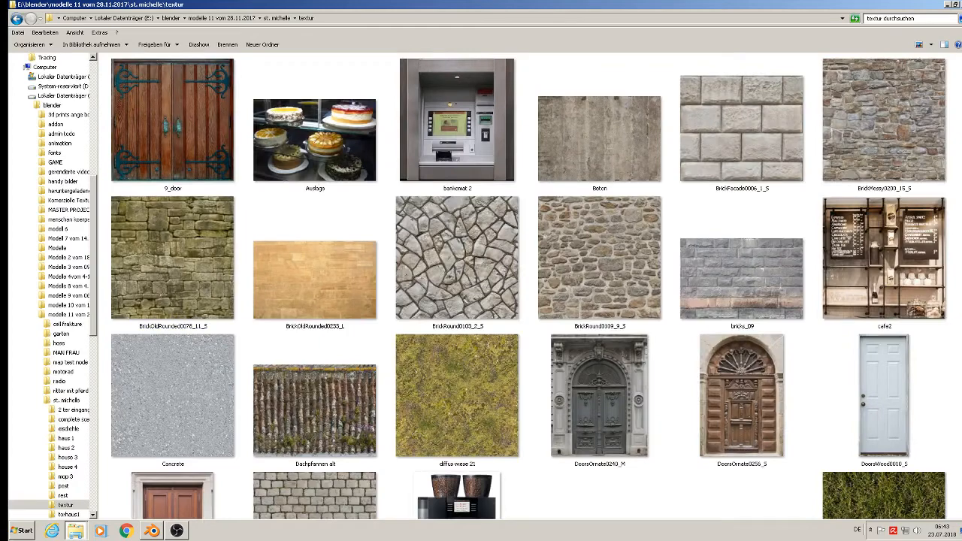
right_click(957, 357)
click(918, 410)
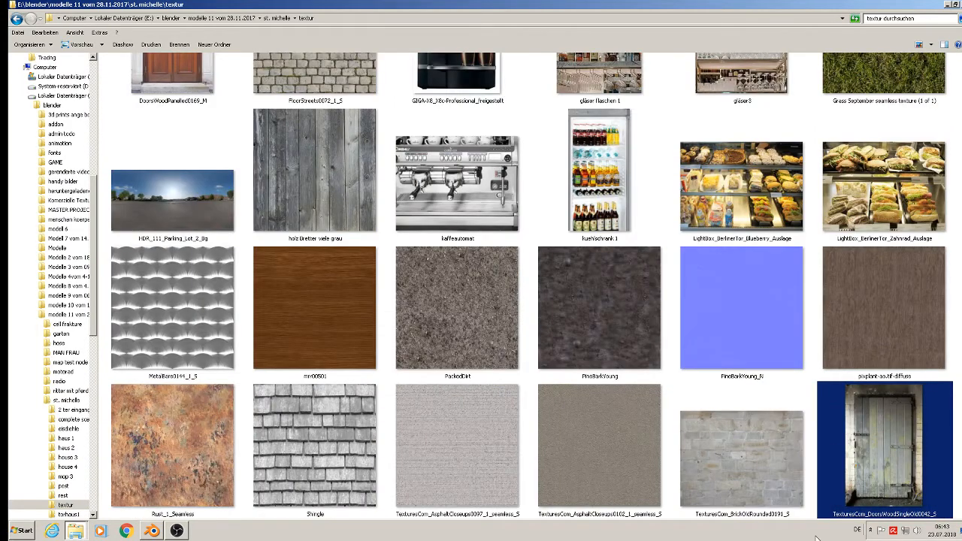
Switch to Blender and bring the stone doorway wall at the courtyard wall's end into close view.
click(152, 531)
scroll(401, 308, down, 5)
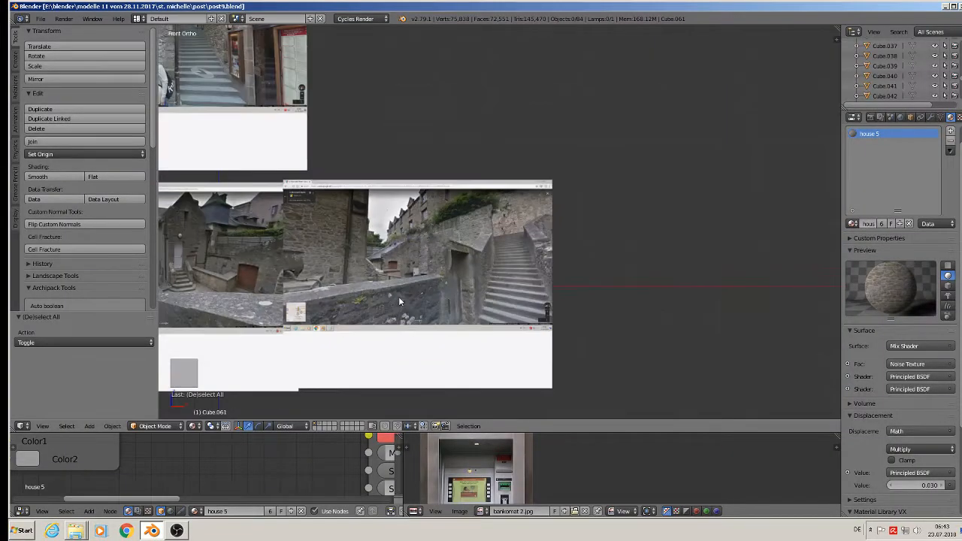
scroll(398, 296, down, 4)
shift+middle_drag(325, 260, 715, 209)
scroll(485, 209, up, 2)
middle_drag(483, 209, 338, 179)
scroll(301, 171, up, 7)
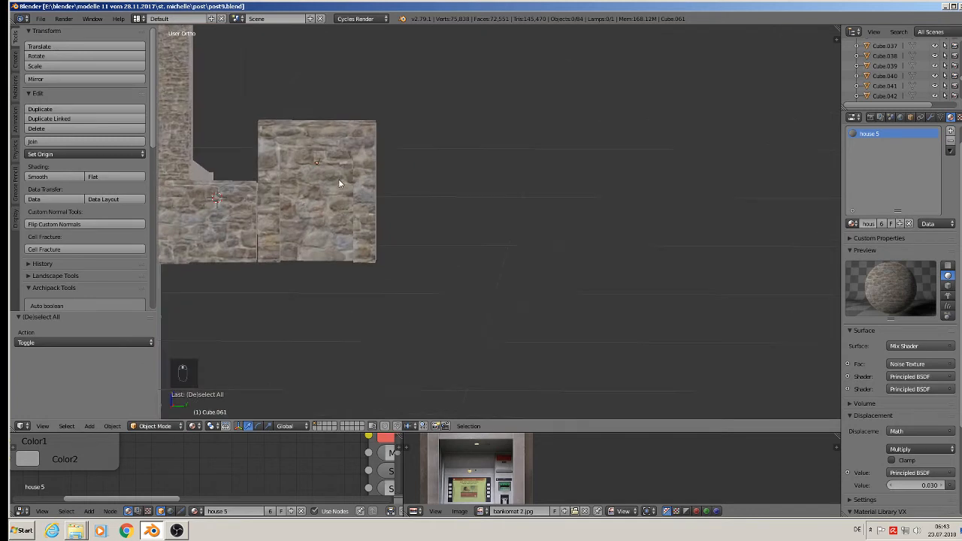
Try to lower the narrow ledge face of the small stone wall block along the Z axis.
right_click(321, 182)
key(Tab)
right_click(310, 194)
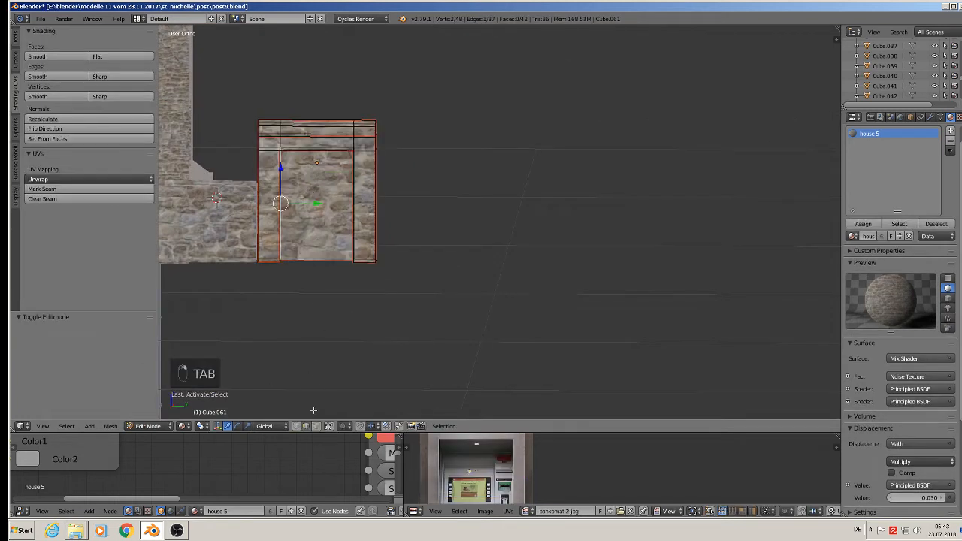
key(a)
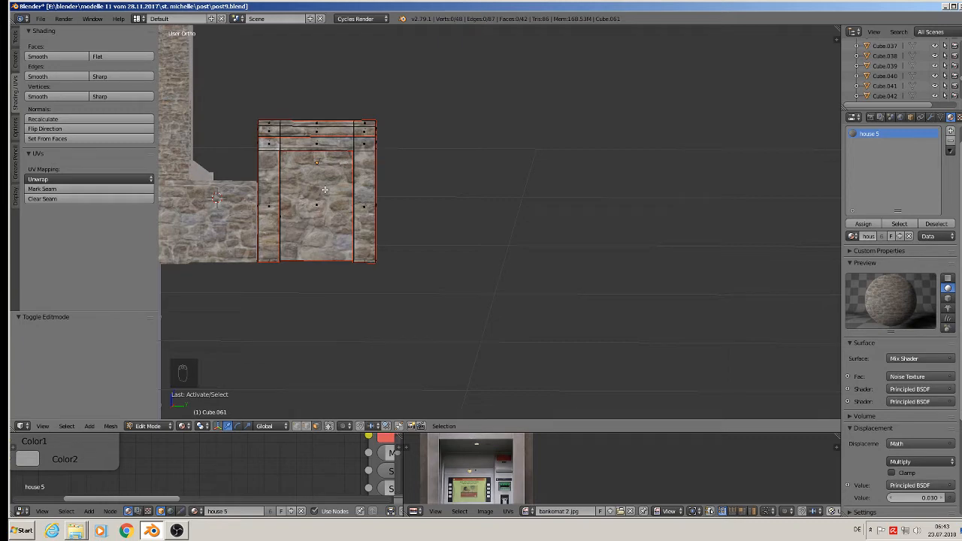
right_drag(342, 142, 341, 159)
middle_click(341, 159)
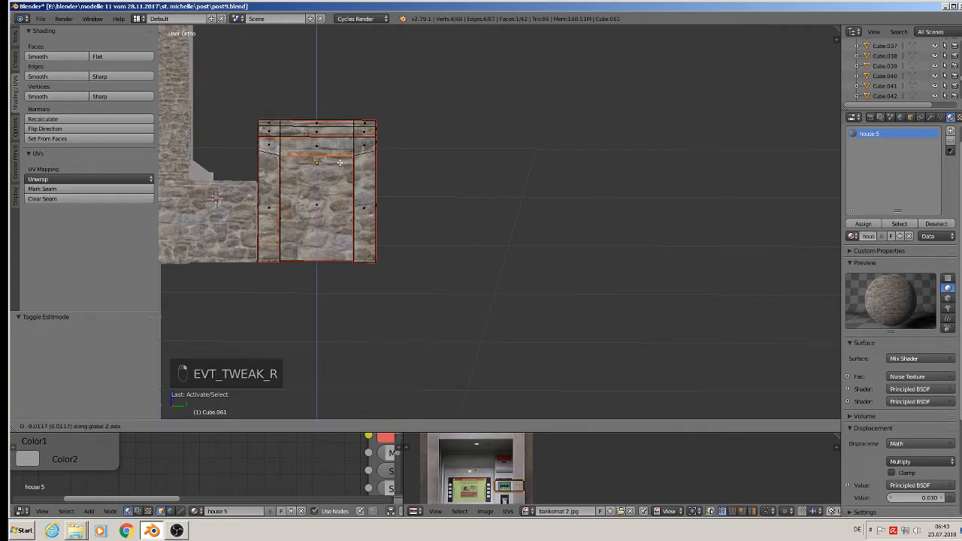
right_click(340, 160)
middle_drag(344, 178, 320, 189)
key(KP_1)
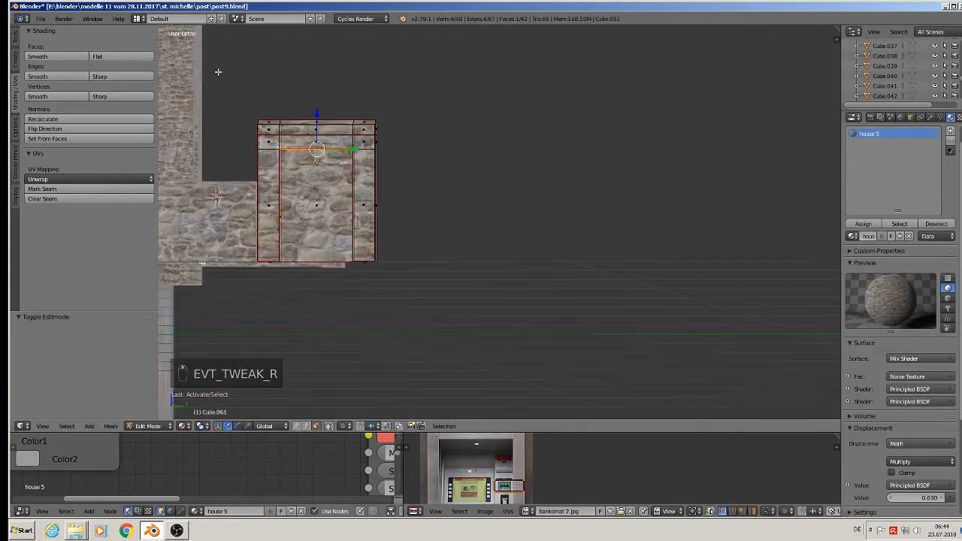
Save the scene as a new file named post10.blend in the post folder.
click(41, 18)
click(50, 104)
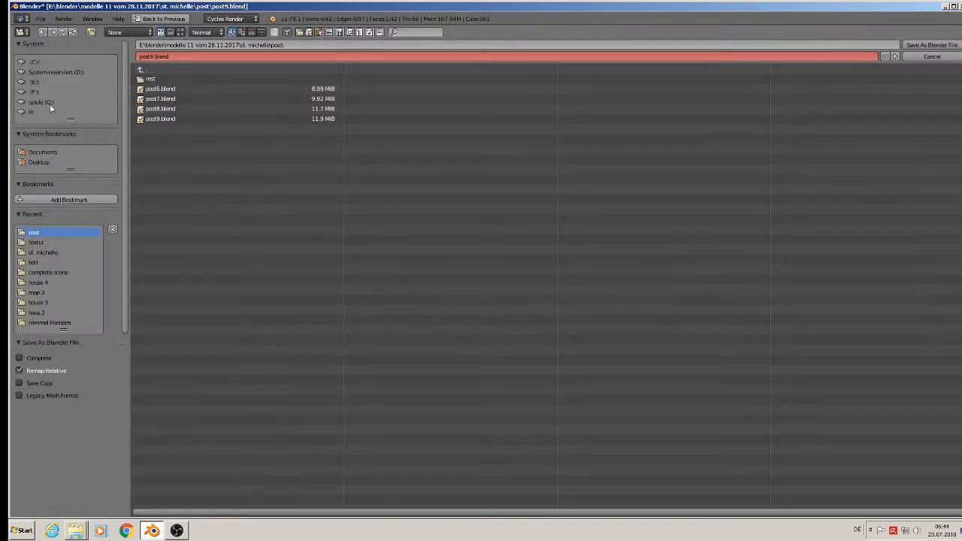
click(155, 56)
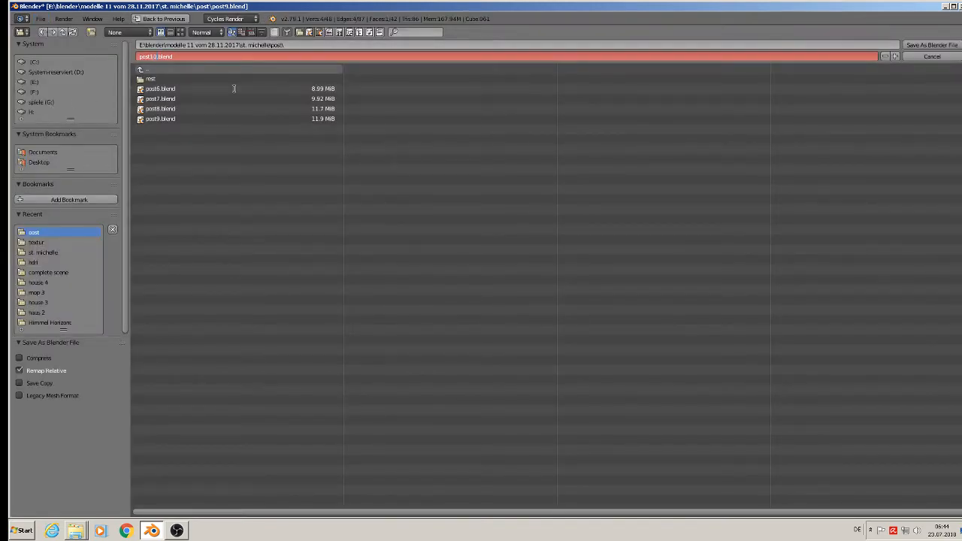
click(921, 45)
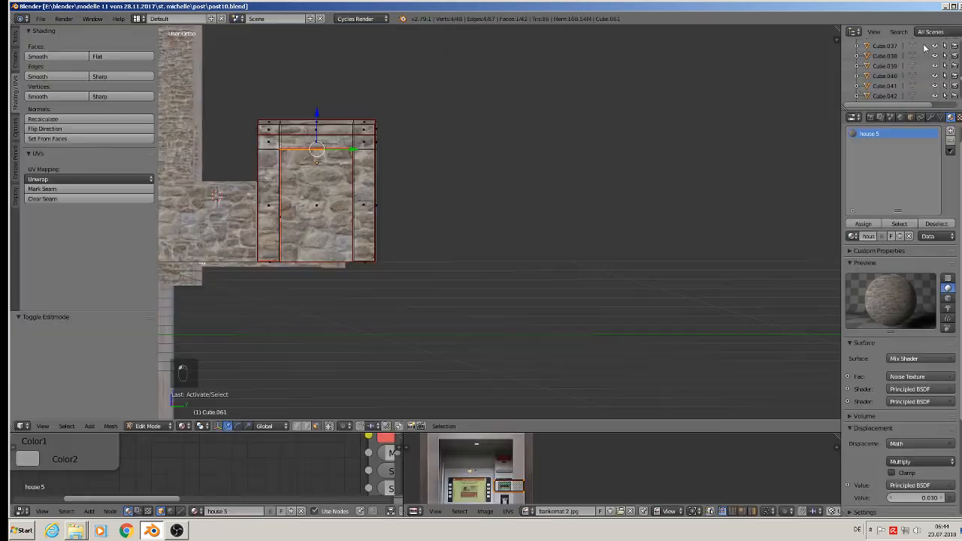
Leave mesh editing and move the pair of narrow stone strips floating beyond the house to layer 2.
middle_drag(481, 226, 538, 277)
key(Tab)
scroll(505, 281, down, 3)
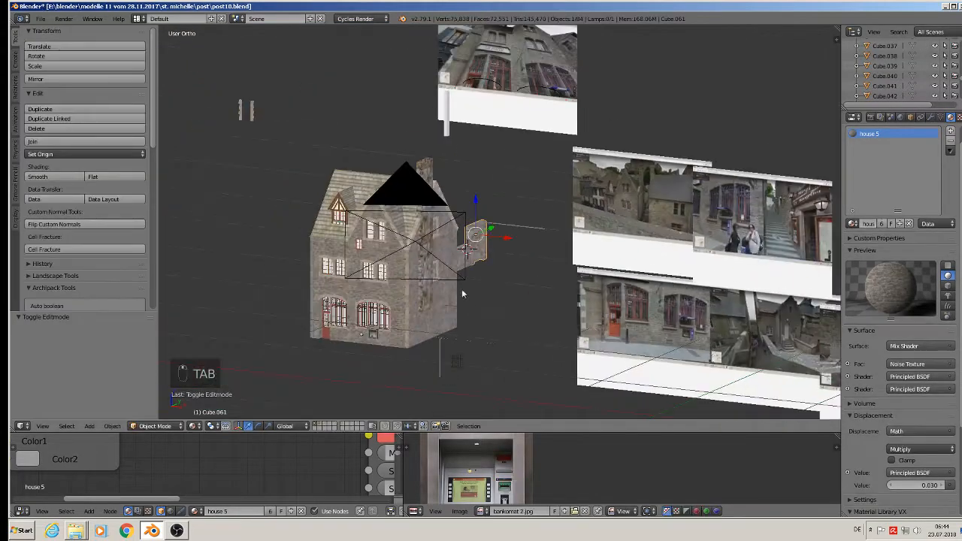
shift+middle_drag(411, 302, 416, 314)
scroll(417, 313, up, 1)
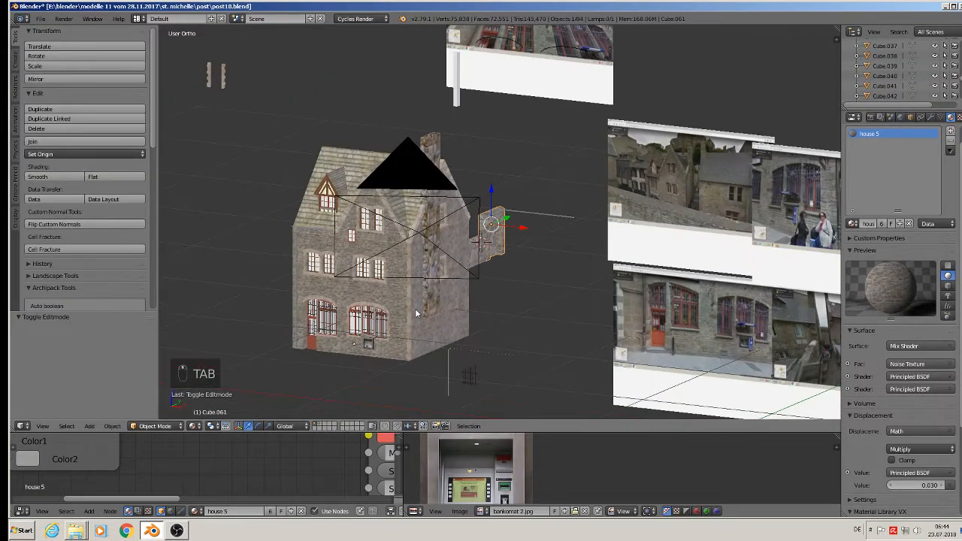
right_click(223, 78)
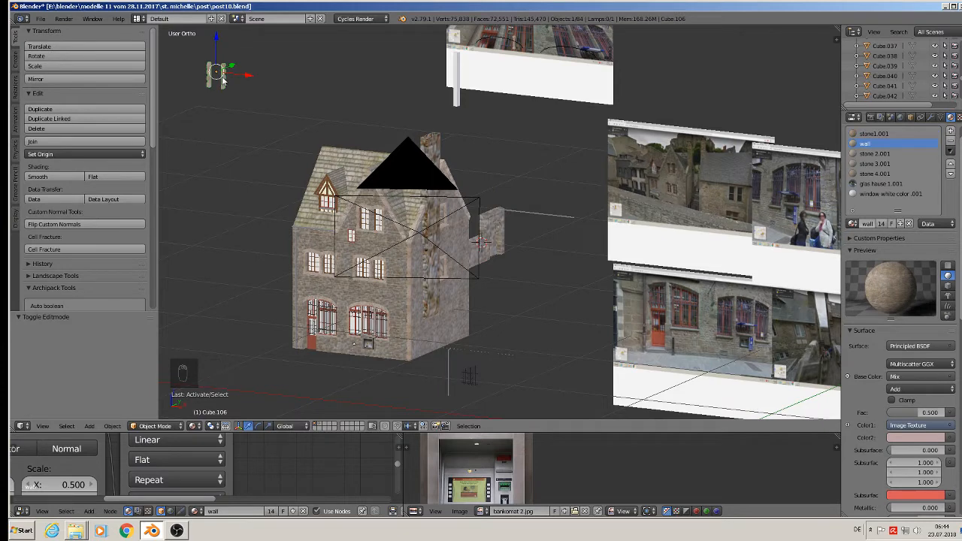
key(m)
click(310, 96)
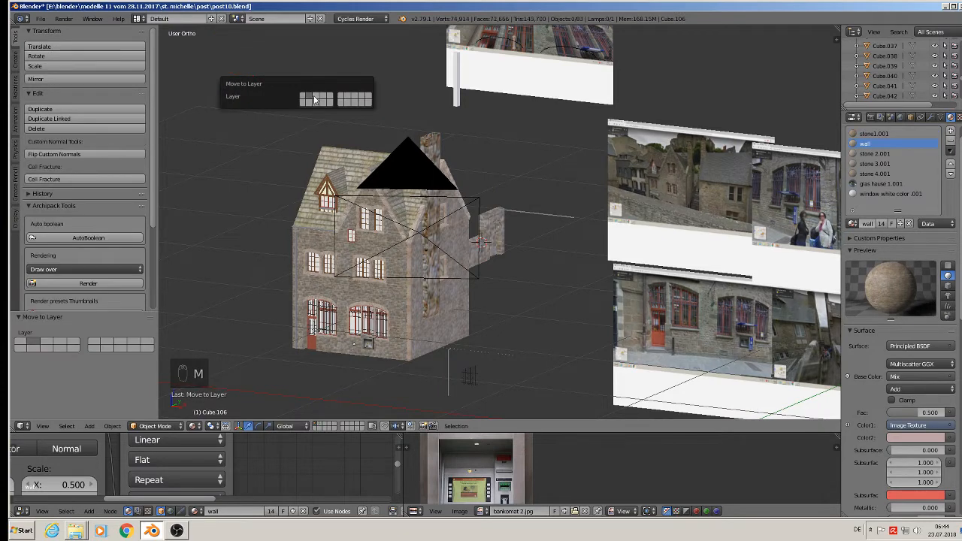
Move the thin vertical post and the curved shapes at the upper reference picture to layer 2.
right_click(453, 87)
key(m)
click(539, 107)
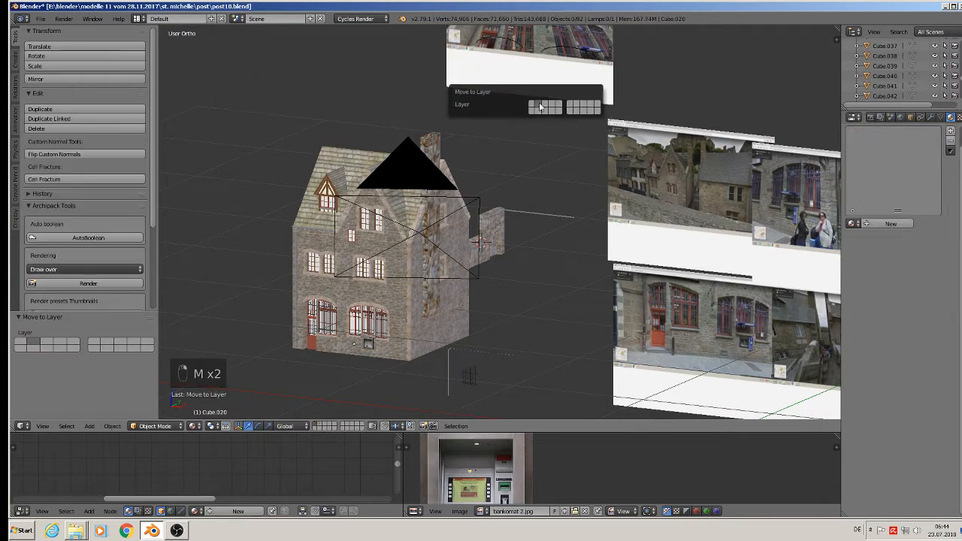
right_click(515, 43)
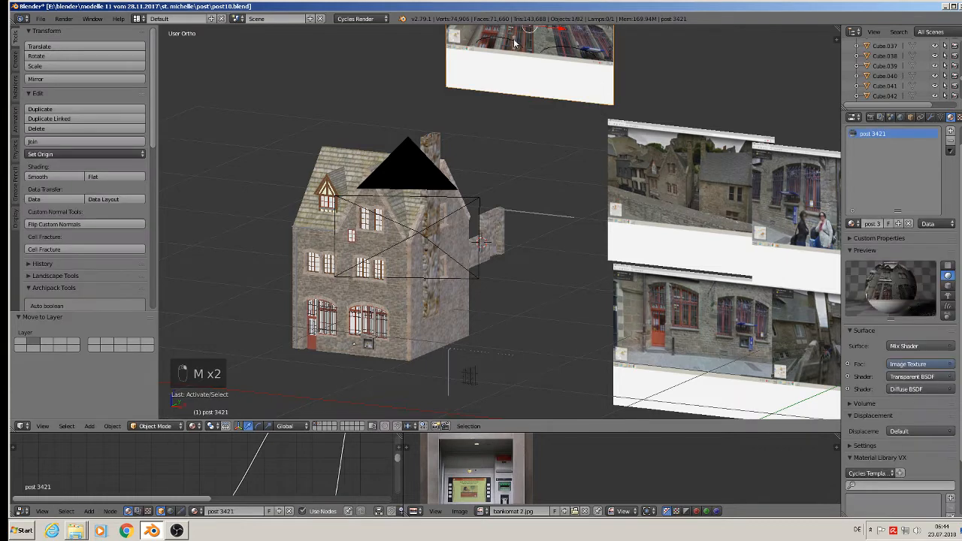
right_click(564, 53)
key(m)
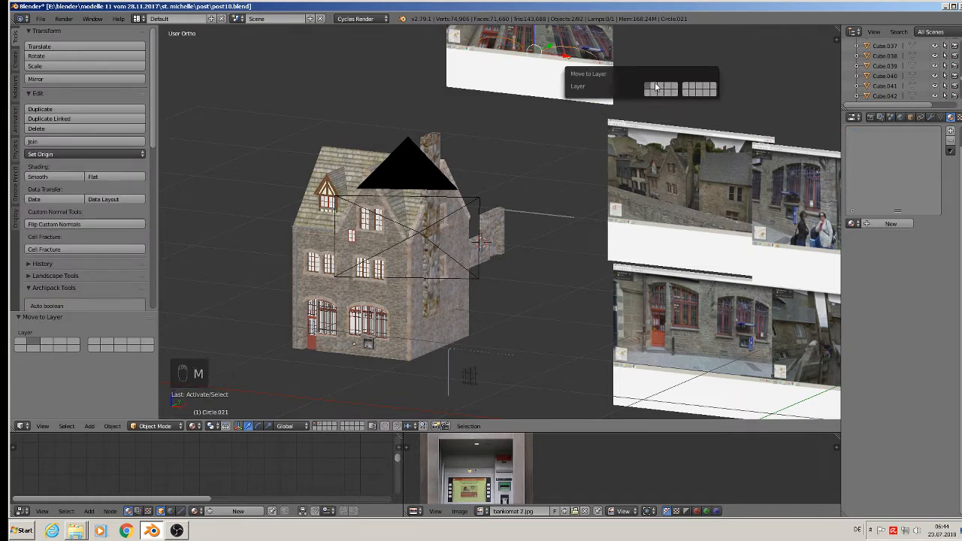
click(656, 87)
Move the loose black window grille standing near the house corner to layer 2.
shift+middle_drag(533, 329, 498, 157)
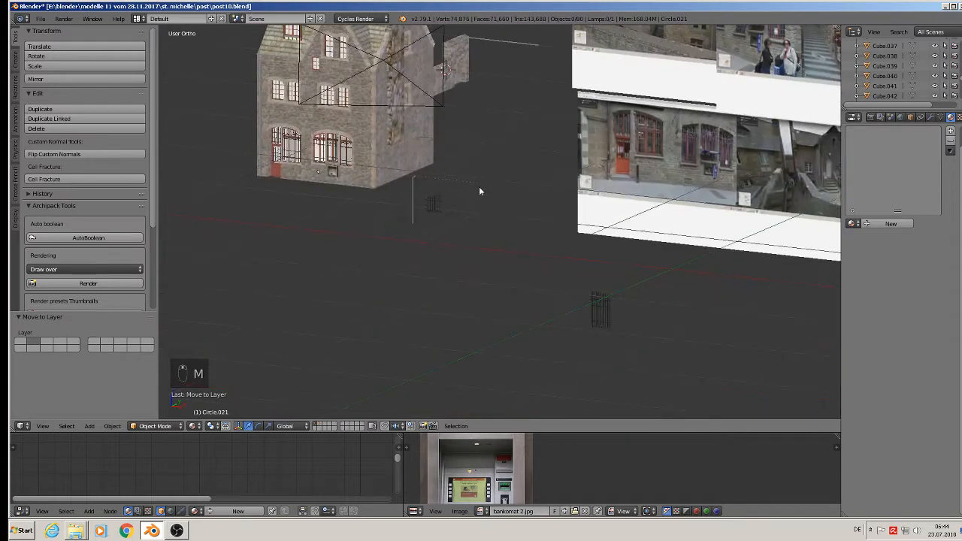
scroll(478, 186, up, 3)
right_click(409, 224)
key(m)
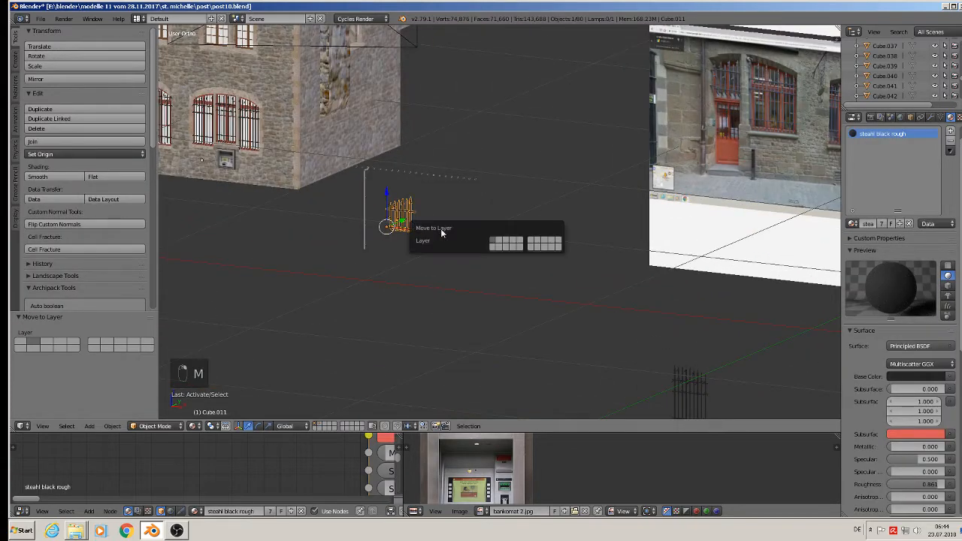
click(500, 240)
Move the other loose black grille, in front of the reference pictures, to layer 2.
scroll(762, 372, down, 3)
shift+middle_drag(762, 372, 638, 332)
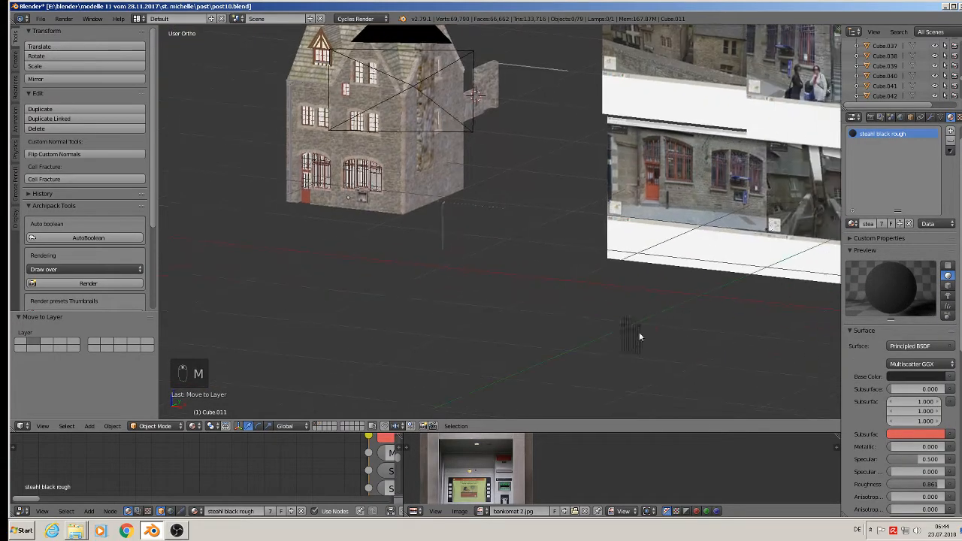
right_click(633, 334)
key(m)
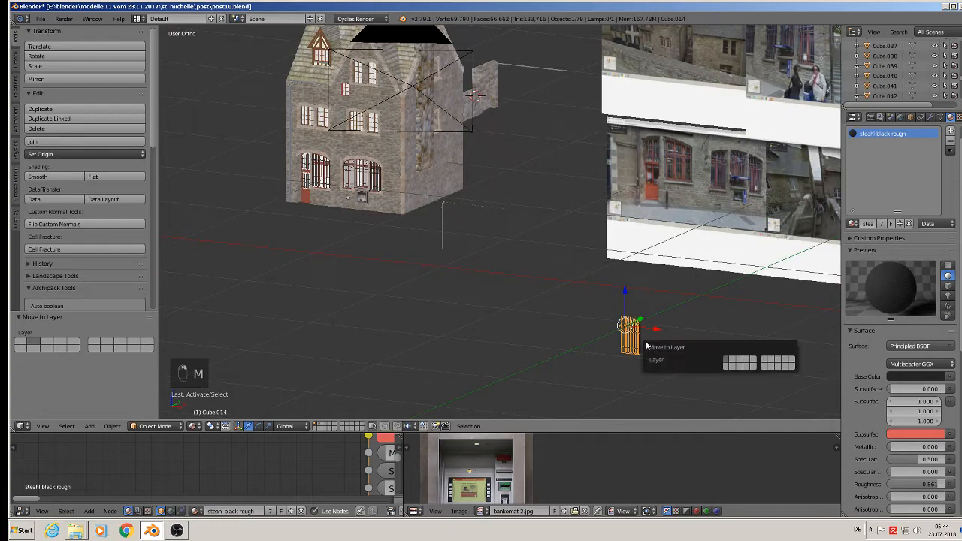
click(732, 362)
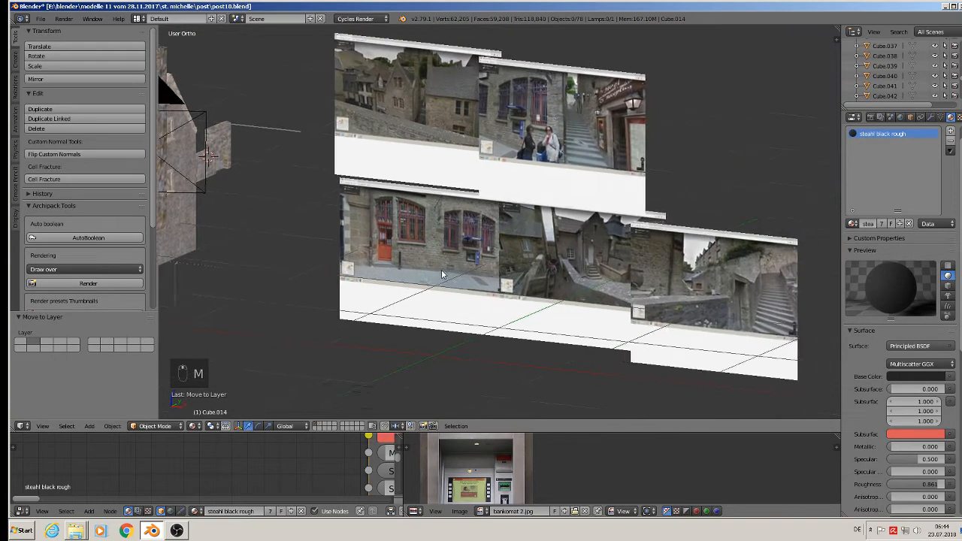
Move the small loose red-framed window floating beside the house to layer 2.
middle_drag(712, 319, 420, 205)
scroll(398, 180, up, 4)
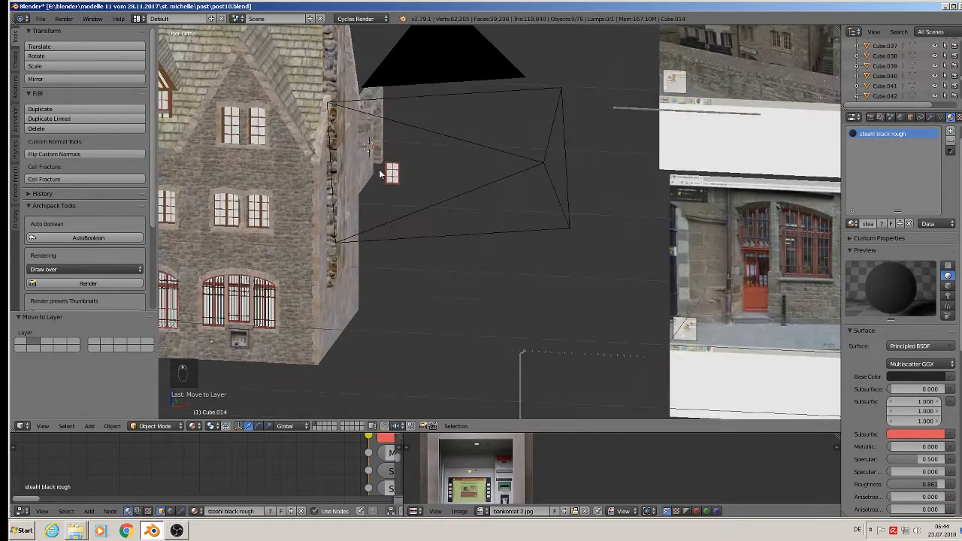
right_click(396, 177)
scroll(404, 183, down, 1)
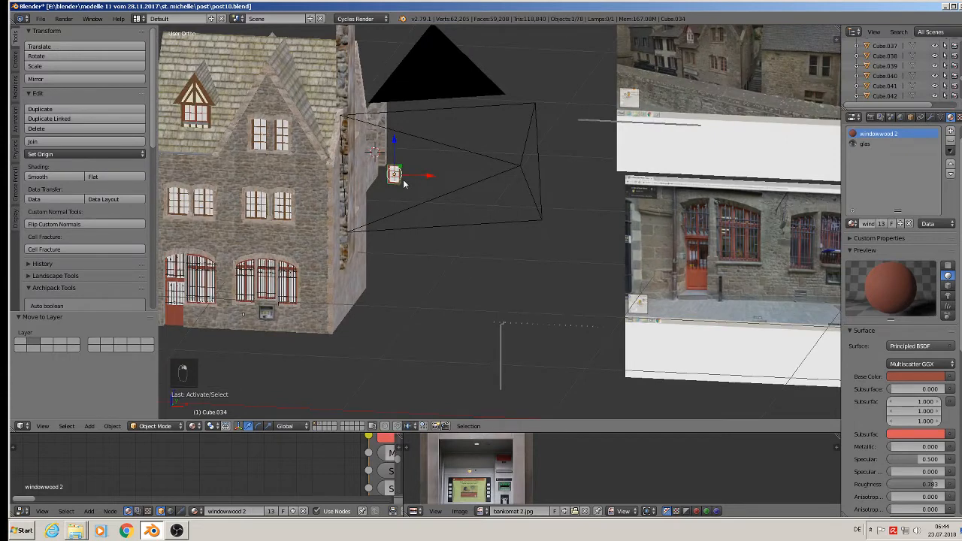
key(m)
click(493, 201)
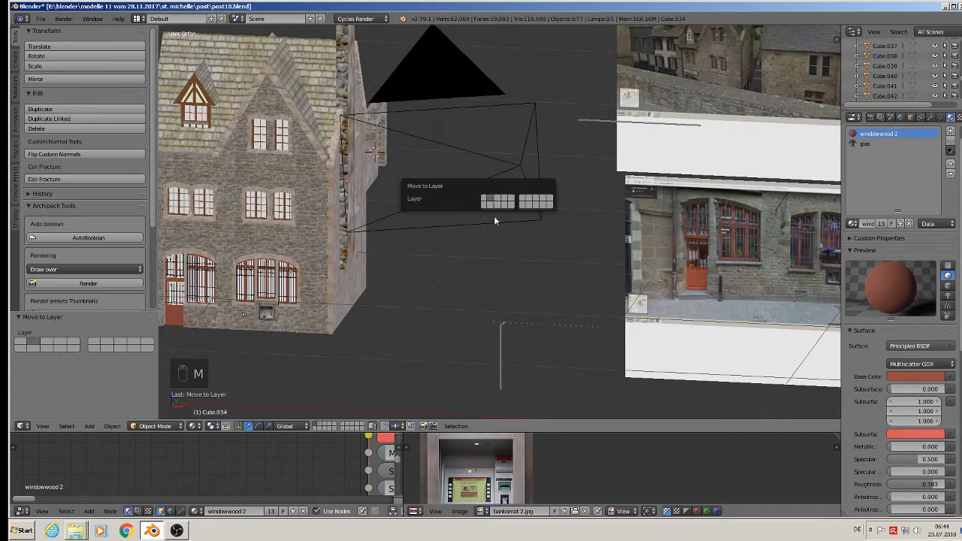
Examine the house body's vertex and face counts in Edit Mode with its whole mesh selected.
scroll(414, 282, down, 3)
scroll(438, 258, down, 3)
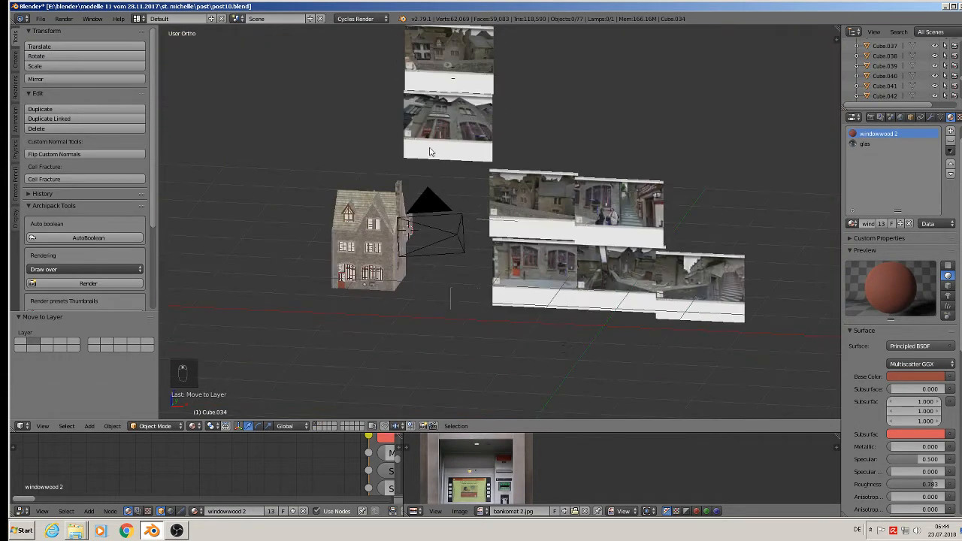
middle_drag(429, 150, 443, 45)
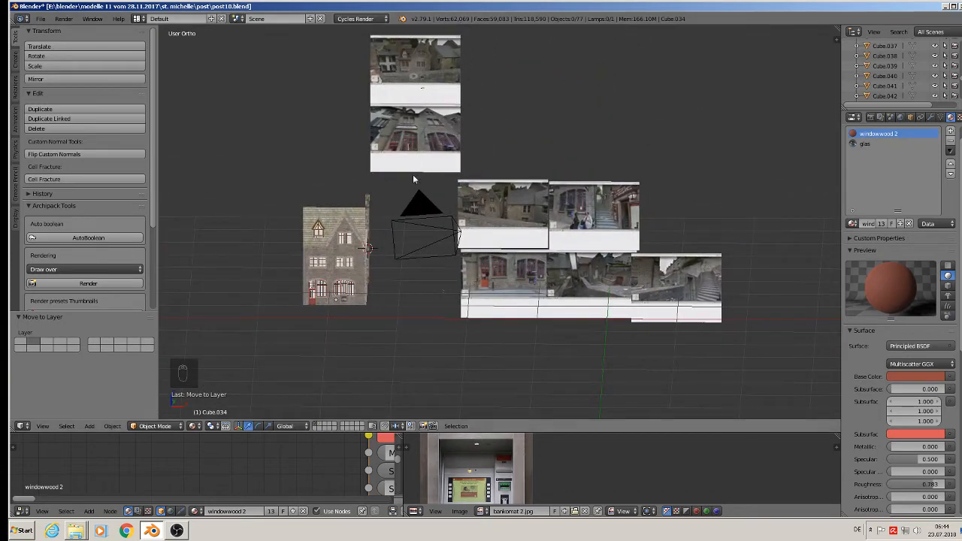
right_click(332, 236)
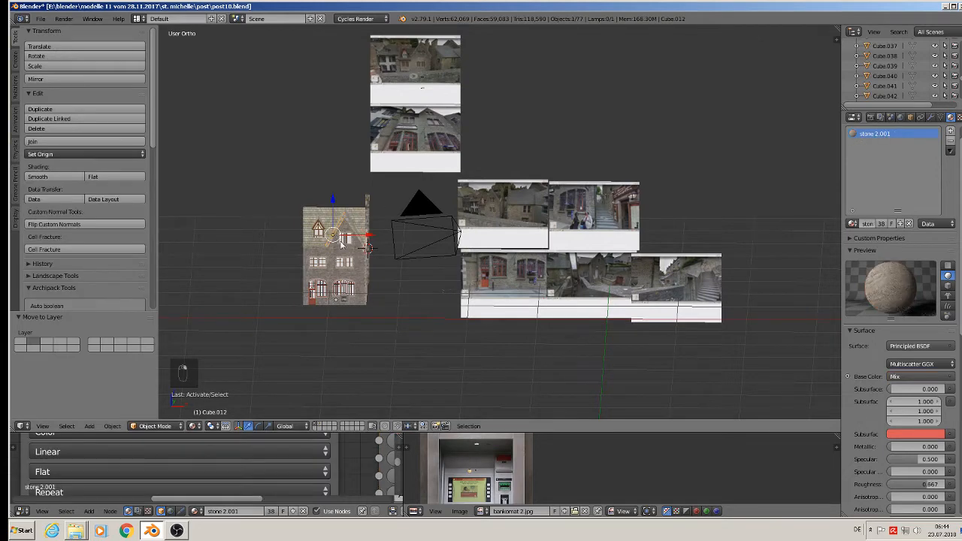
scroll(343, 271, up, 2)
right_click(337, 243)
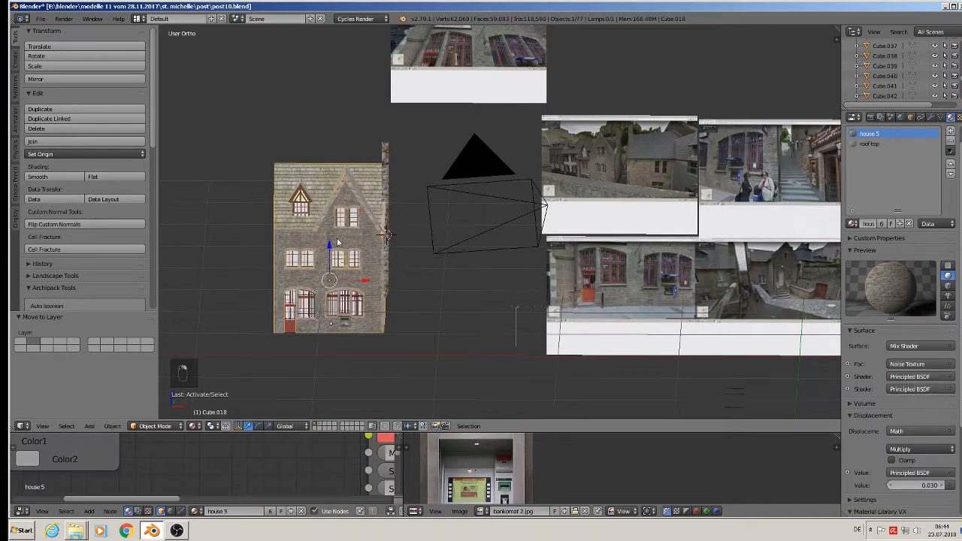
key(Tab)
key(a)
key(a)
key(a)
key(a)
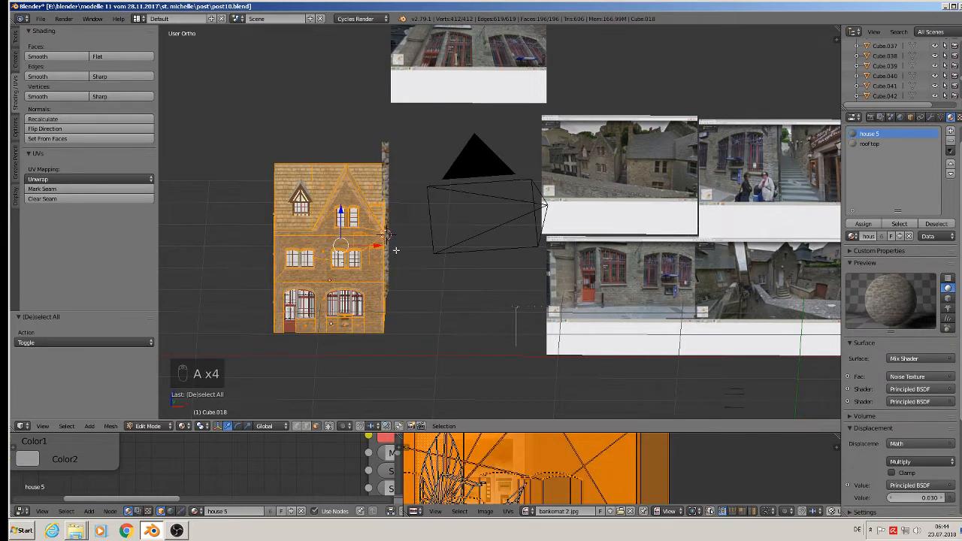
key(Tab)
Simplify the entire mesh of the barred ground-floor window above the cash machine with Limited Dissolve, and return to Object Mode.
right_click(351, 305)
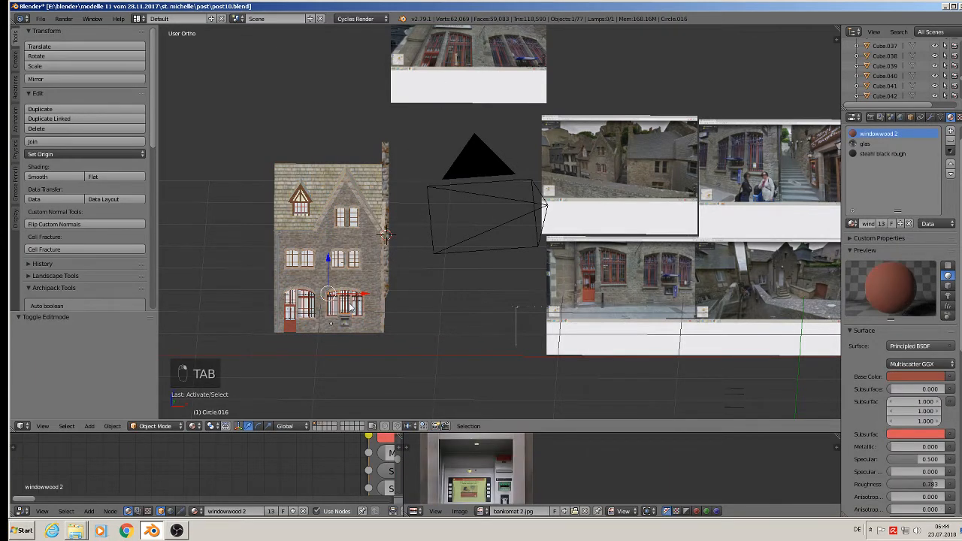
key(Tab)
key(a)
key(a)
key(a)
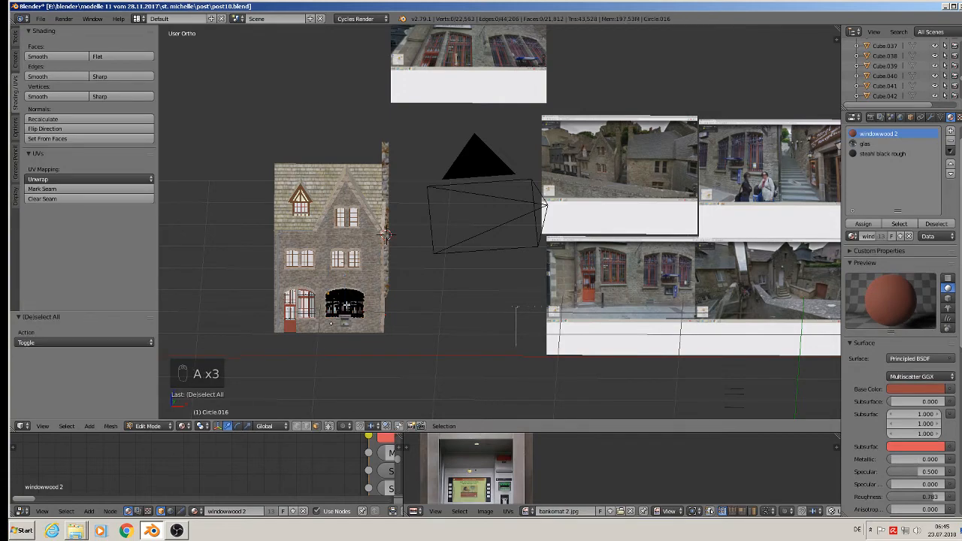
key(a)
scroll(333, 319, up, 10)
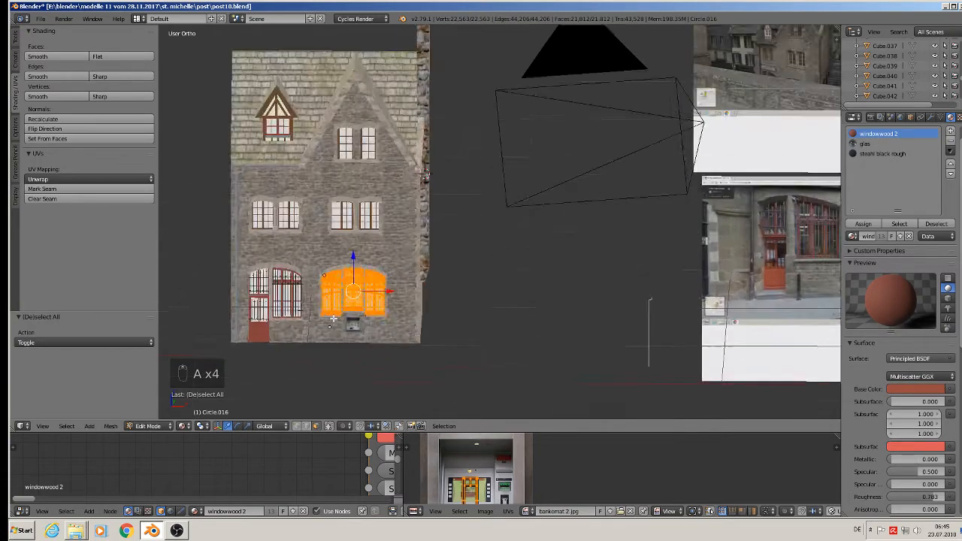
scroll(335, 308, up, 2)
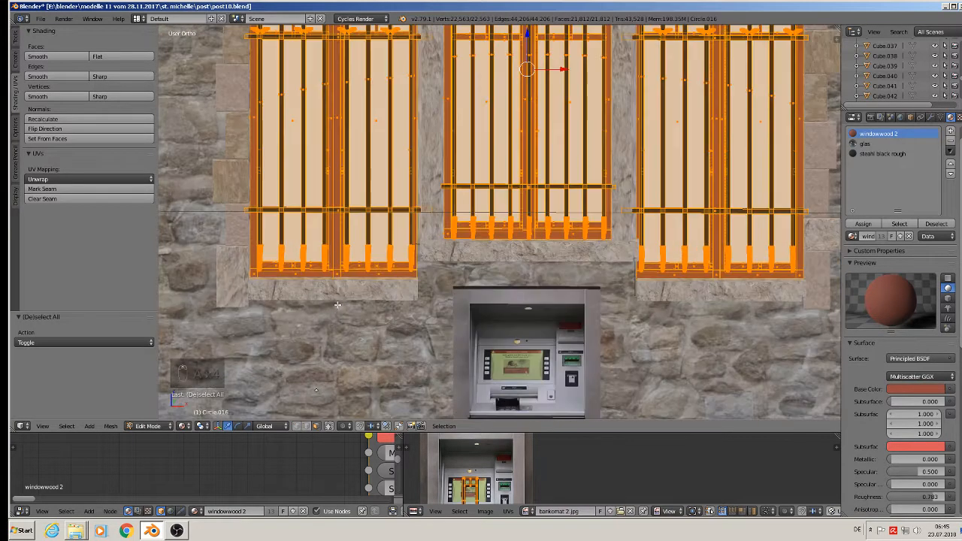
middle_drag(335, 308, 279, 310)
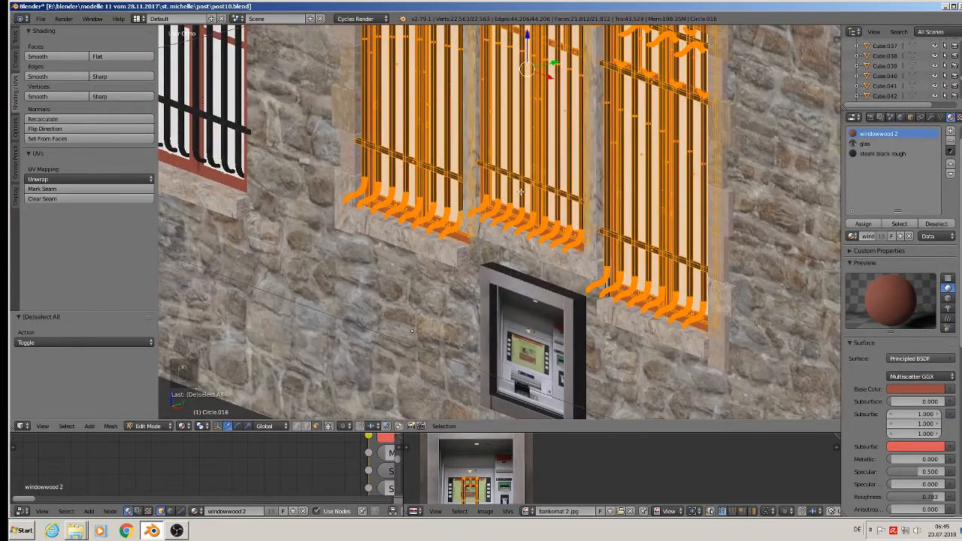
key(x)
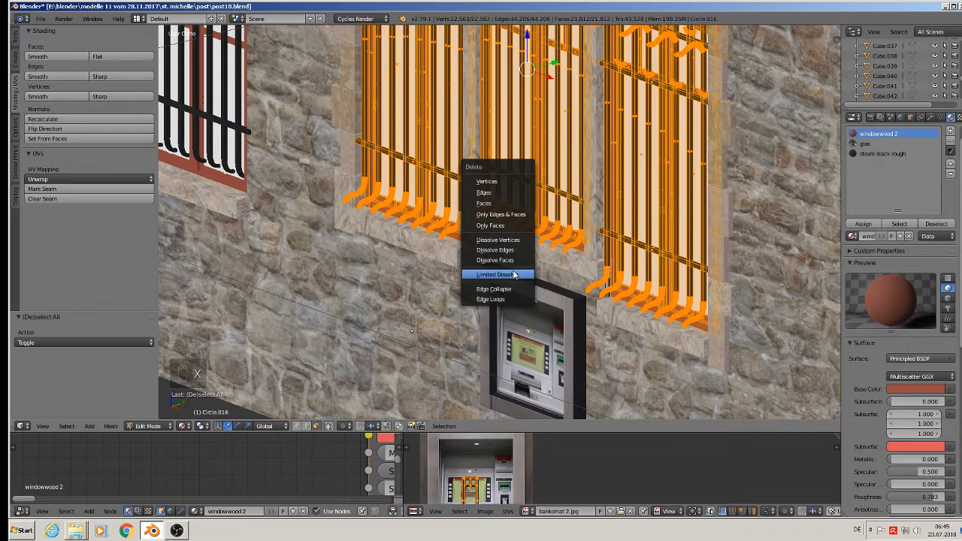
click(511, 274)
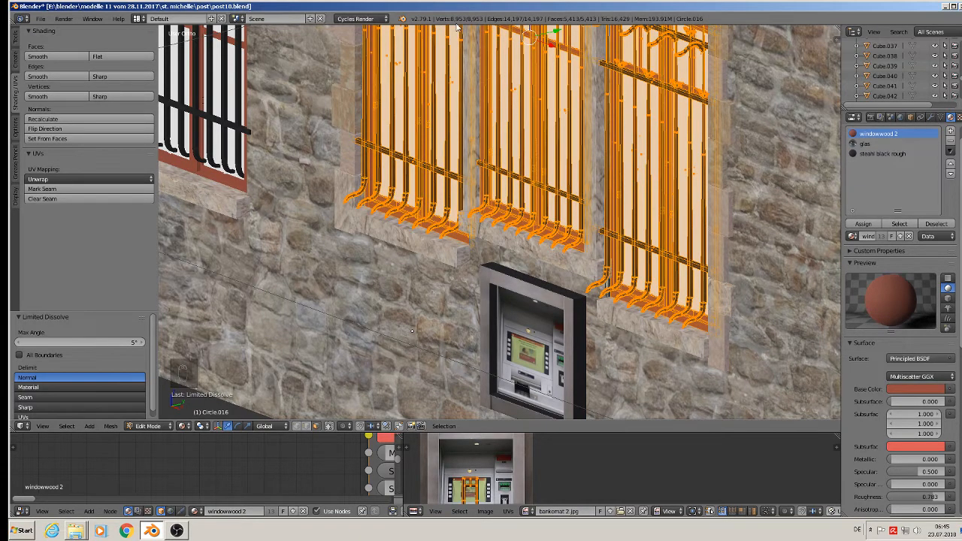
key(Tab)
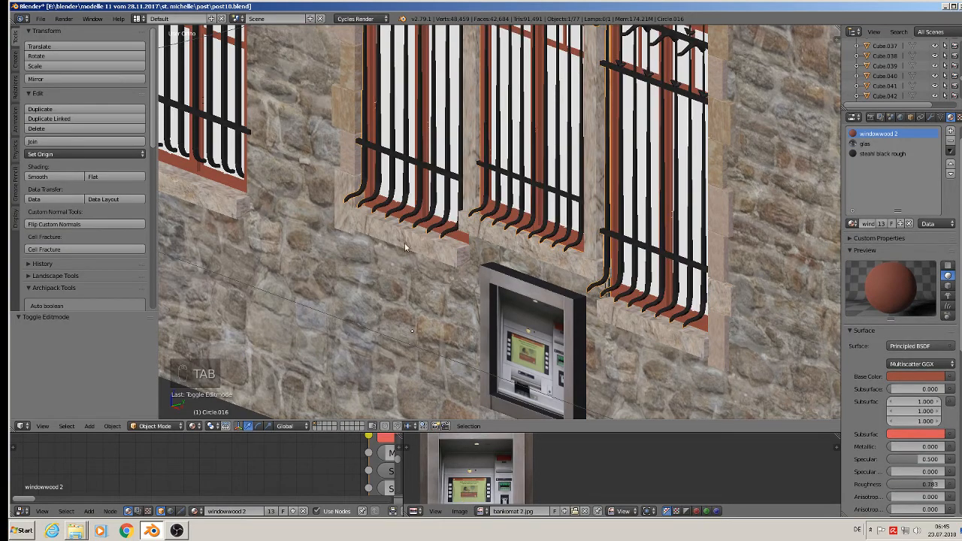
Apply Limited Dissolve to the whole mesh of the wide barred window beside the door.
shift+middle_drag(404, 242, 455, 325)
middle_drag(426, 260, 443, 288)
scroll(461, 308, up, 2)
scroll(443, 286, up, 3)
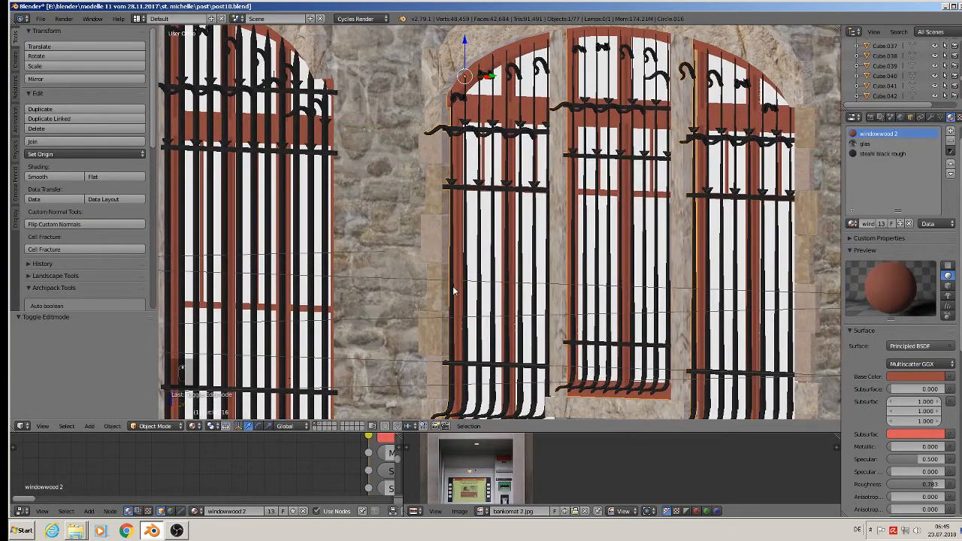
scroll(454, 290, down, 3)
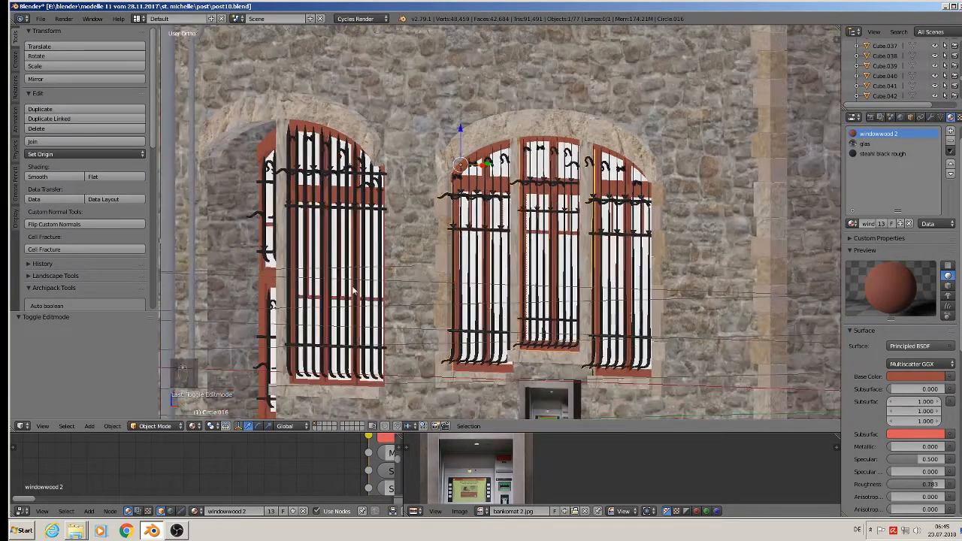
right_click(346, 239)
key(Tab)
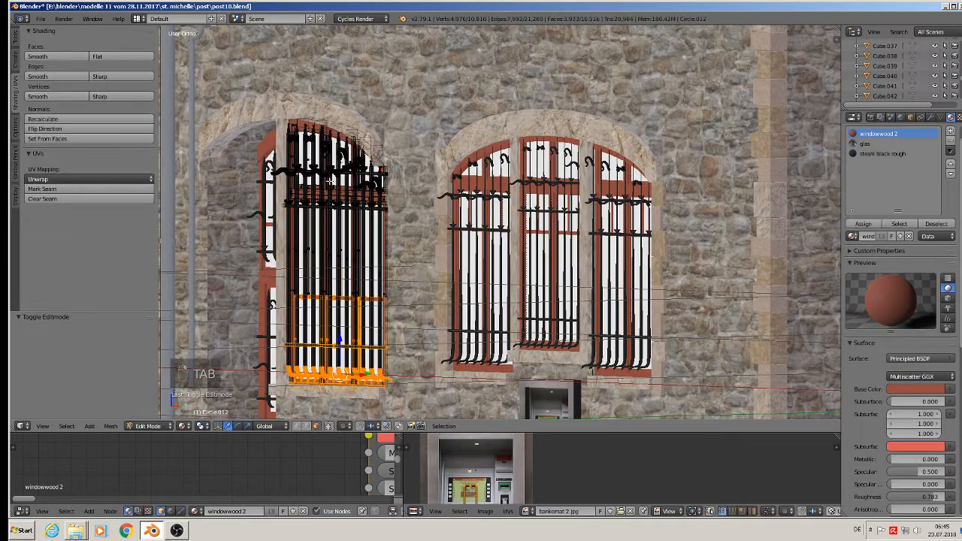
key(a)
key(a)
key(a)
key(a)
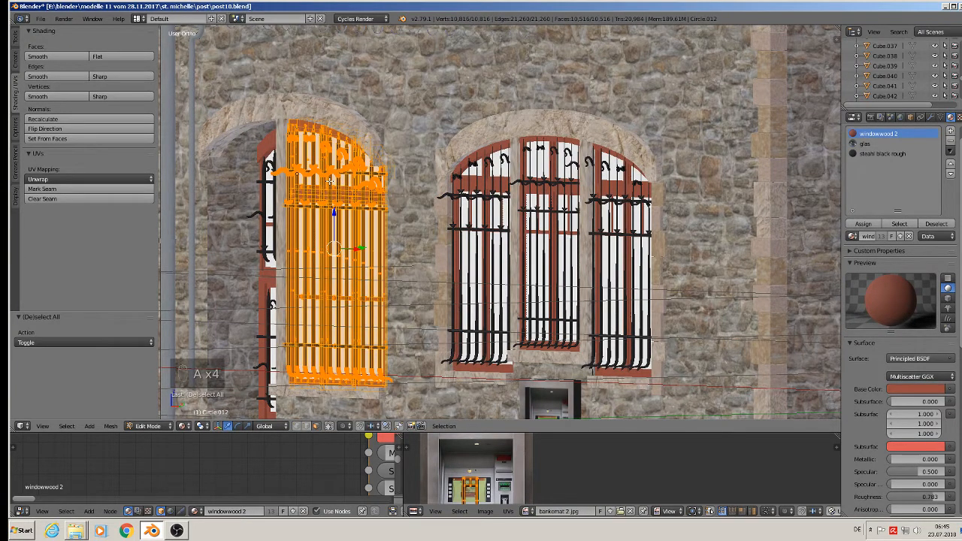
key(x)
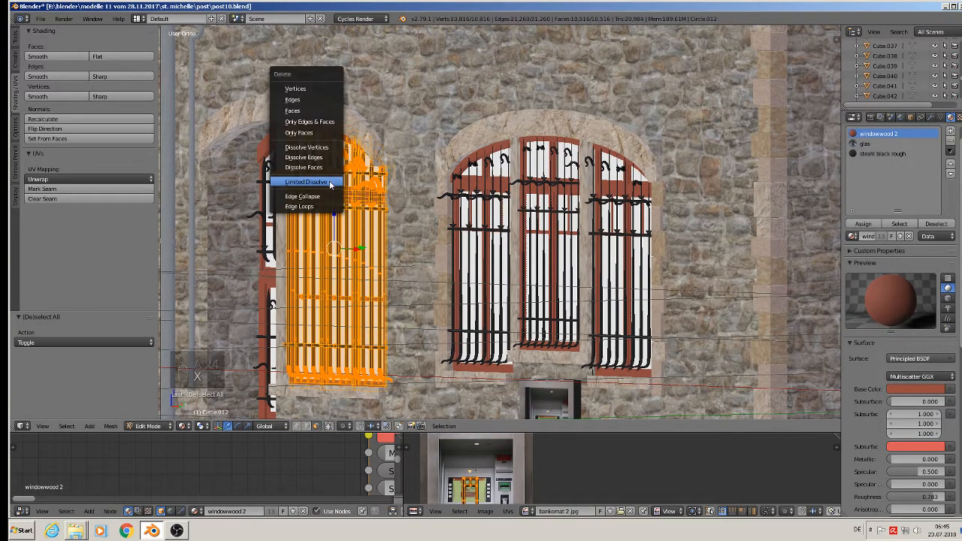
click(329, 180)
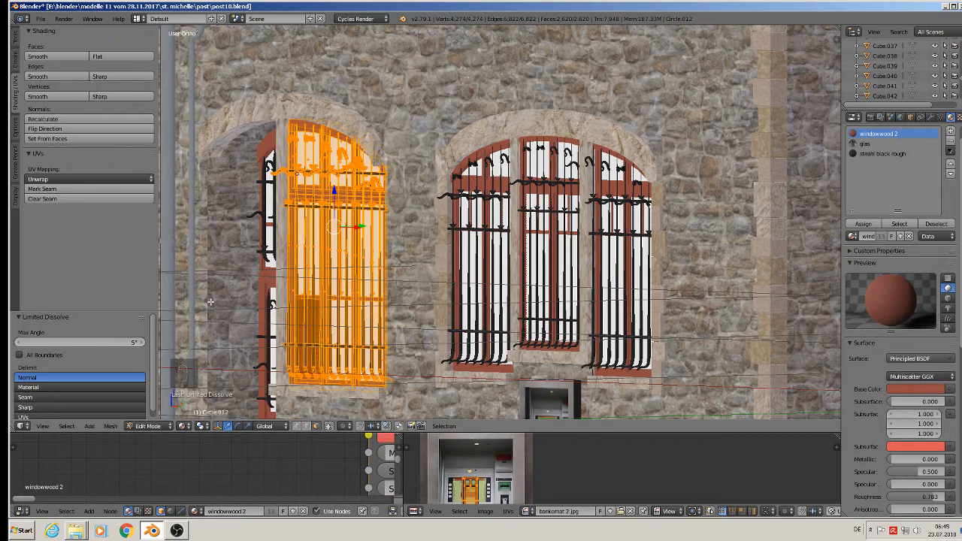
Try a Limited Dissolve max angle of about 13.2° on the wide barred window, and undo the dissolve.
drag(111, 342, 125, 343)
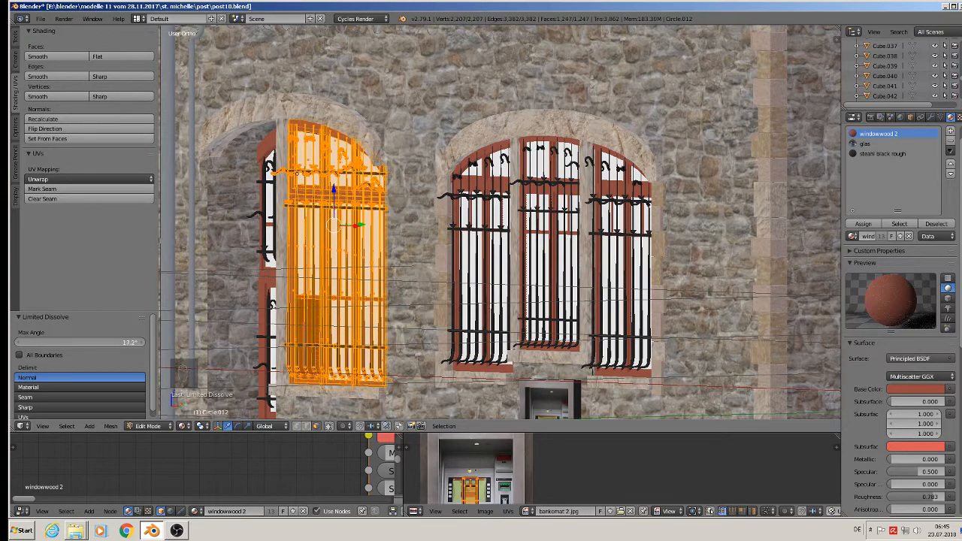
key(Tab)
key(ctrl+z)
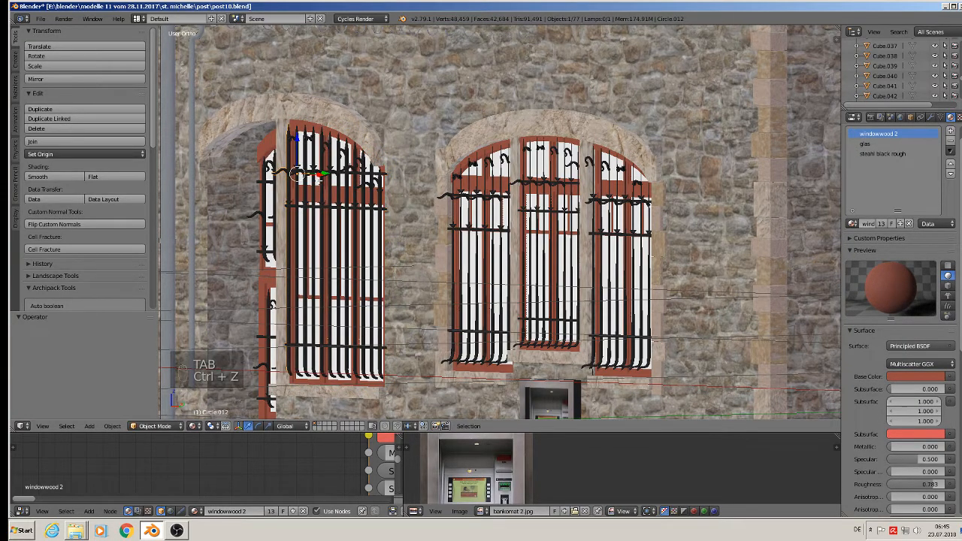
Run Limited Dissolve again on the wide barred window's entire mesh and return to Object Mode.
key(a)
key(a)
key(a)
key(a)
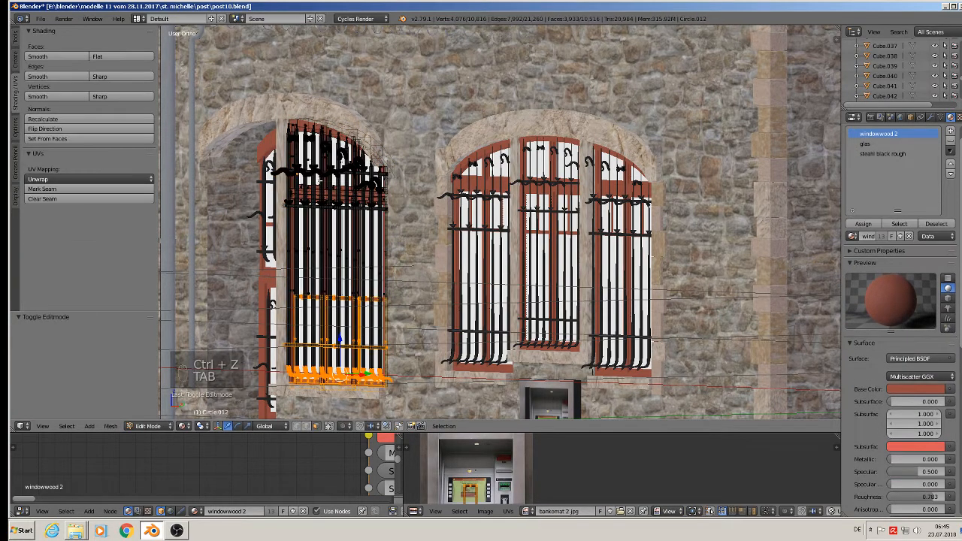
key(x)
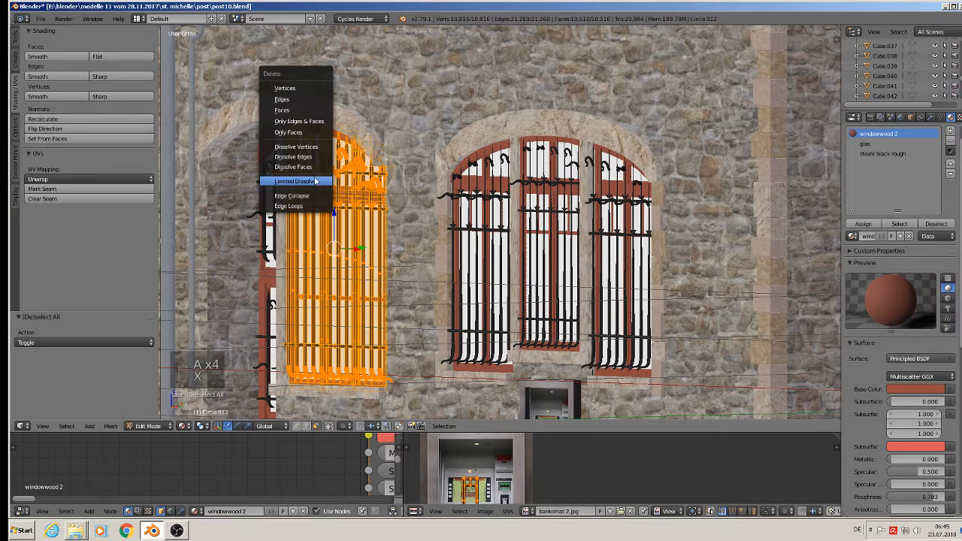
click(300, 181)
key(Tab)
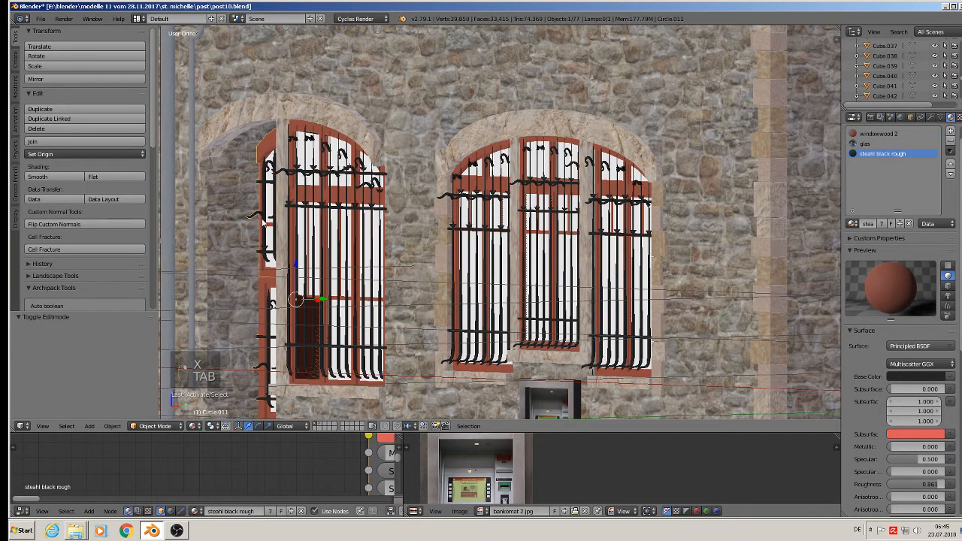
Simplify the entire mesh of the barred red door with Limited Dissolve and return to Object Mode.
middle_drag(292, 255, 350, 289)
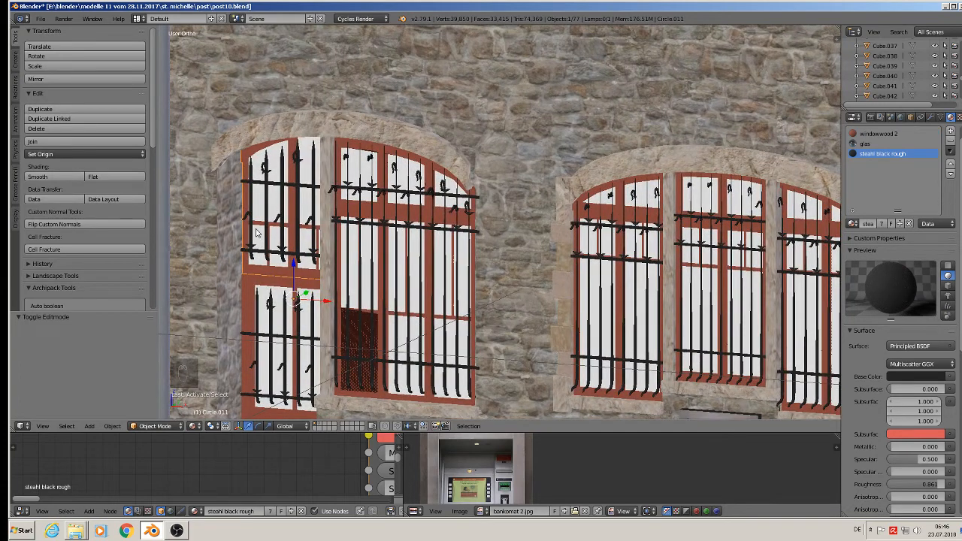
key(Tab)
key(a)
key(a)
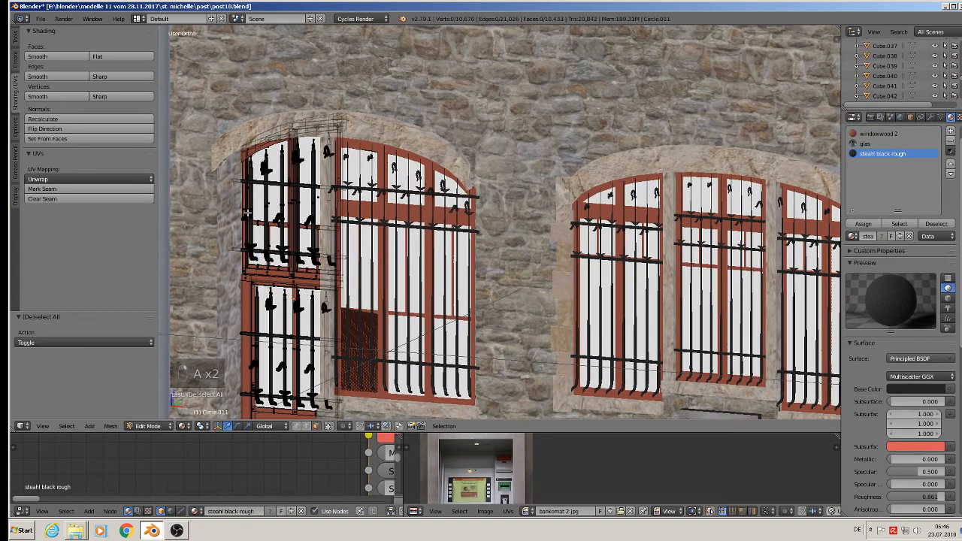
key(a)
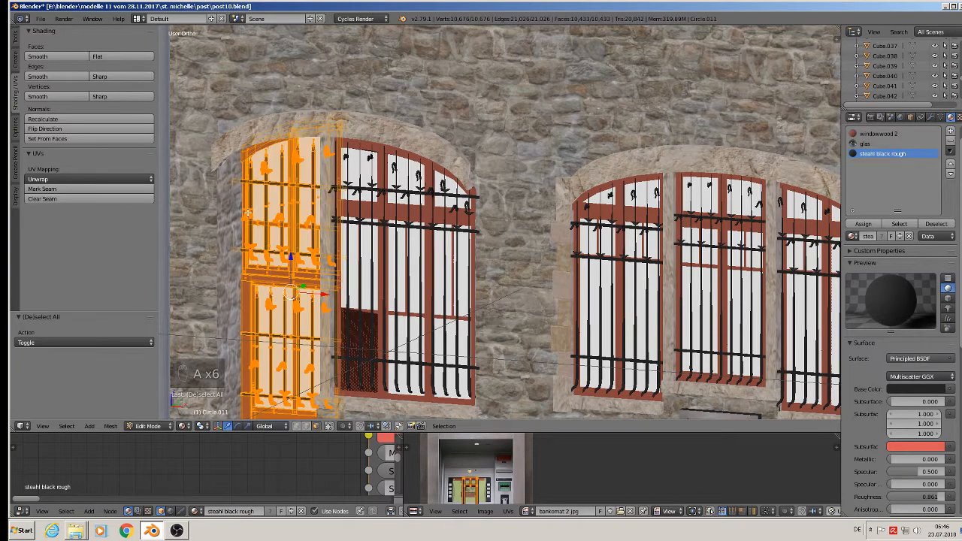
key(x)
click(247, 212)
key(Tab)
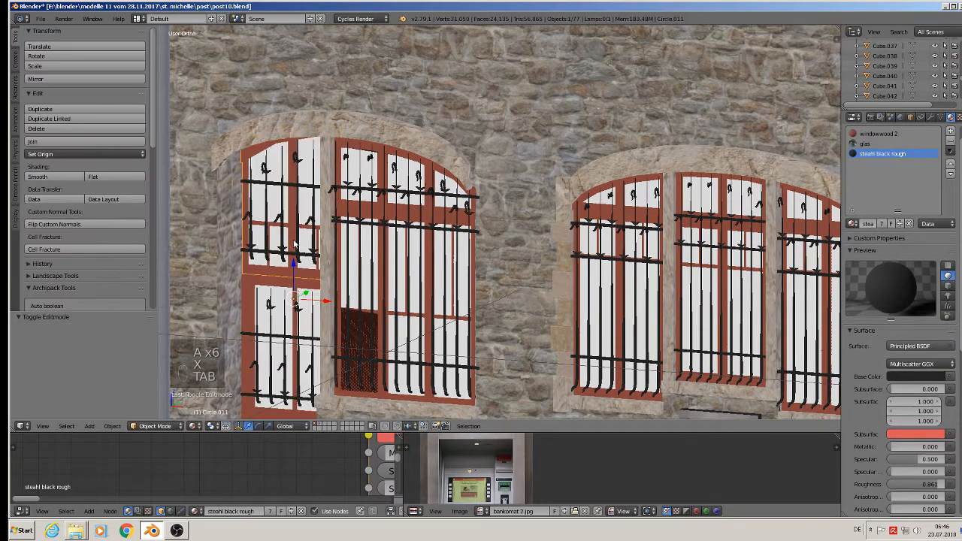
Undo the Limited Dissolve operations on the barred door, the wide window beside it and the triple window above the cash machine.
scroll(527, 395, down, 3)
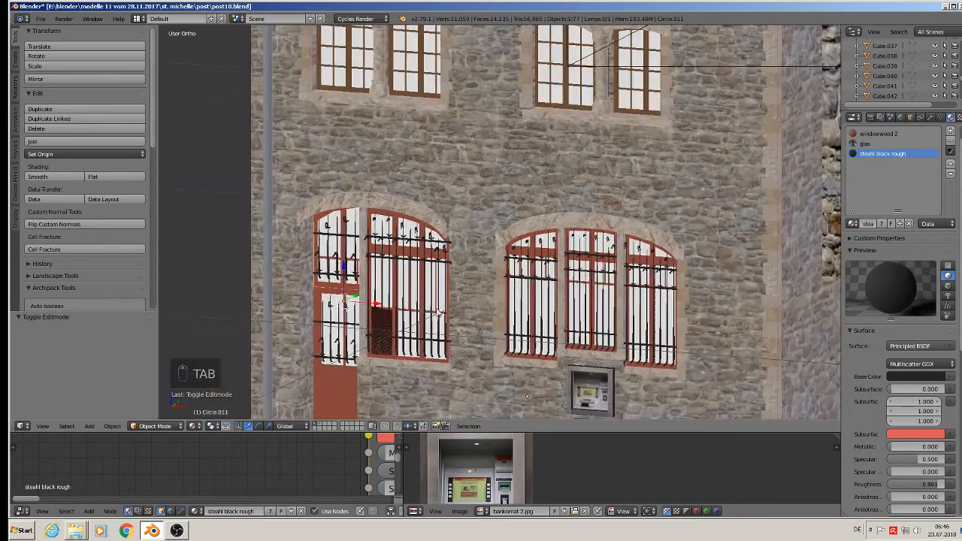
middle_drag(526, 396, 509, 397)
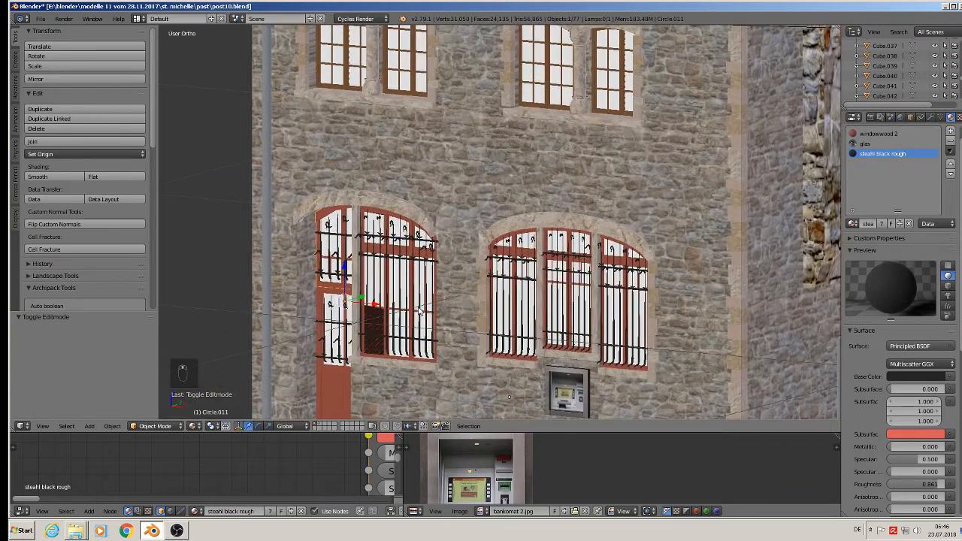
key(ctrl+z)
key(ctrl+z)
key(ctrl+z)
key(ctrl+z)
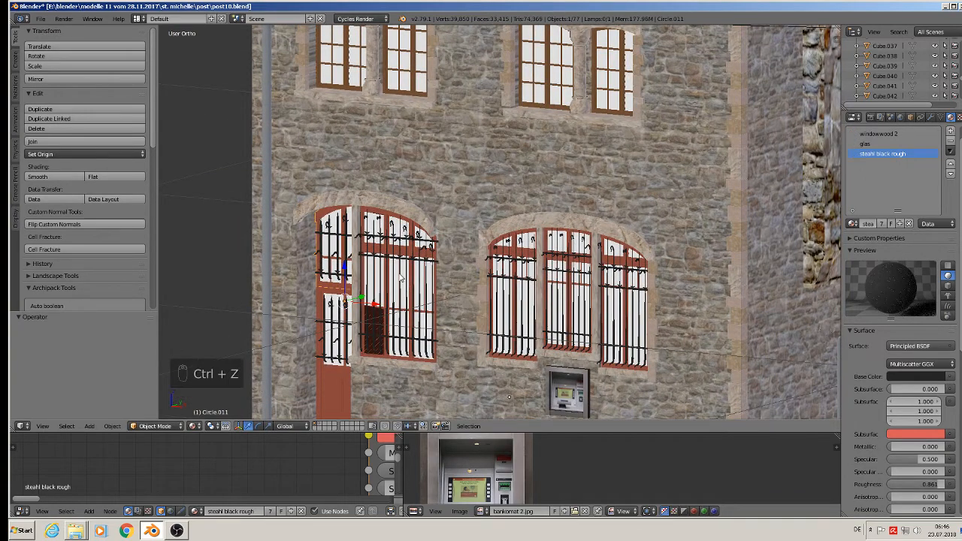
key(ctrl+z)
key(ctrl+z)
key(ctrl+z)
key(ctrl+z)
key(ctrl+z)
key(ctrl+z)
key(ctrl+z)
key(ctrl+z)
key(ctrl+z)
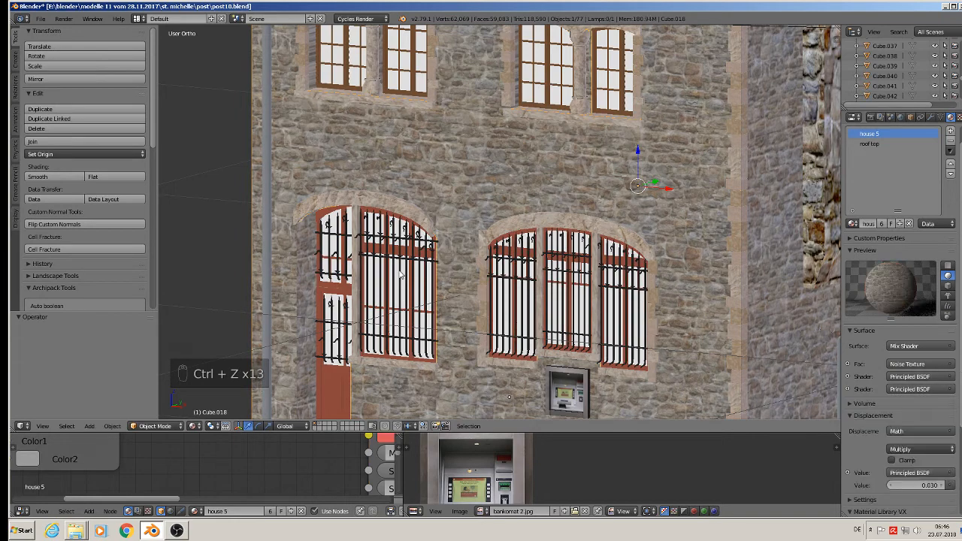
Move the barred triple window above the cash machine to layer 3.
shift+middle_drag(460, 233, 447, 227)
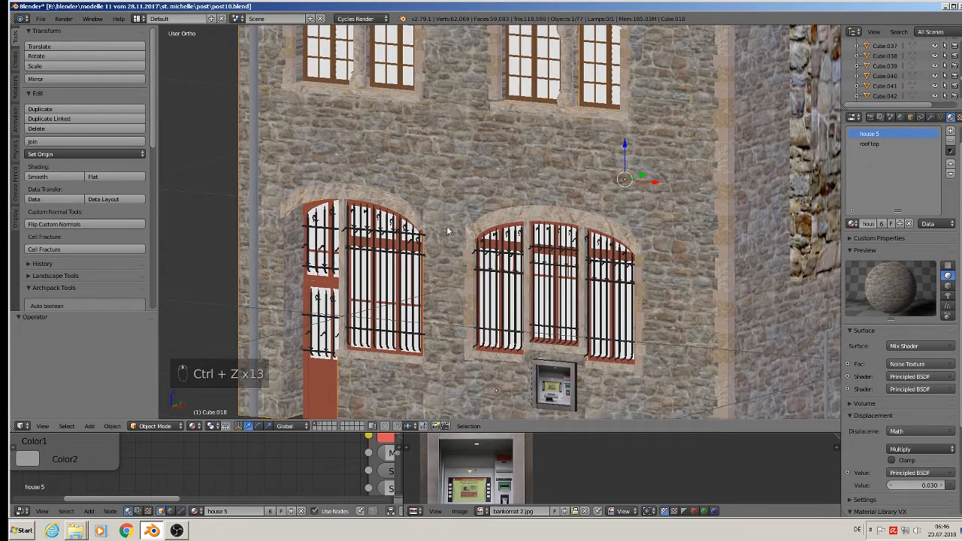
scroll(514, 262, up, 1)
right_click(504, 260)
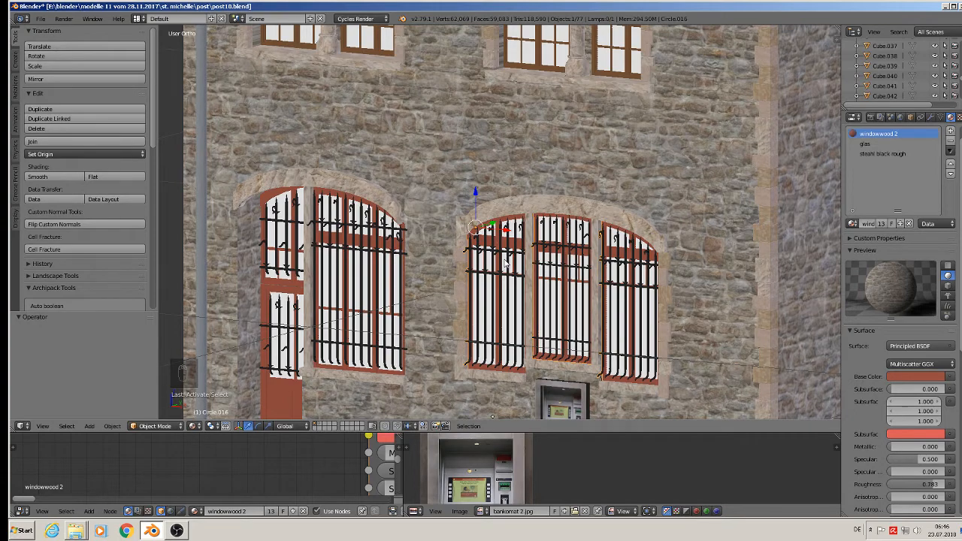
key(m)
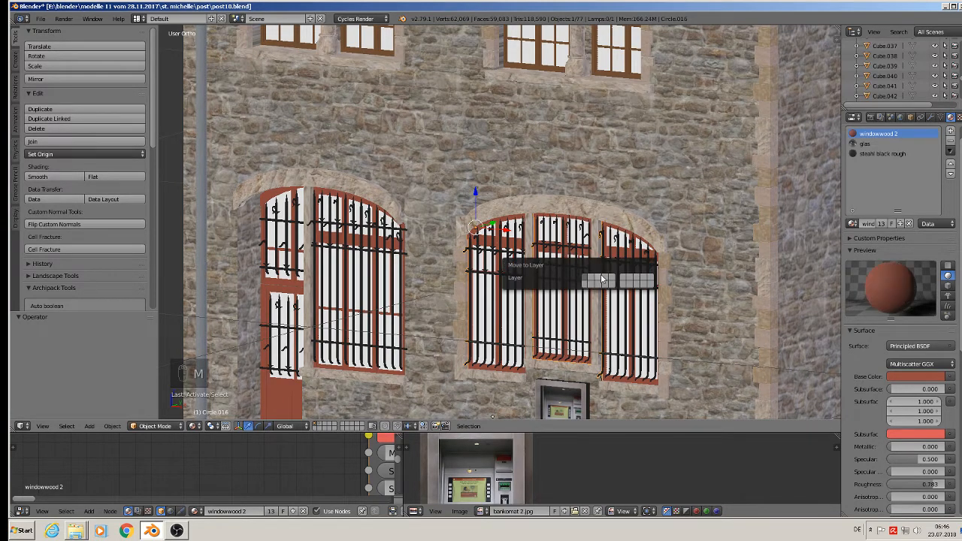
click(605, 281)
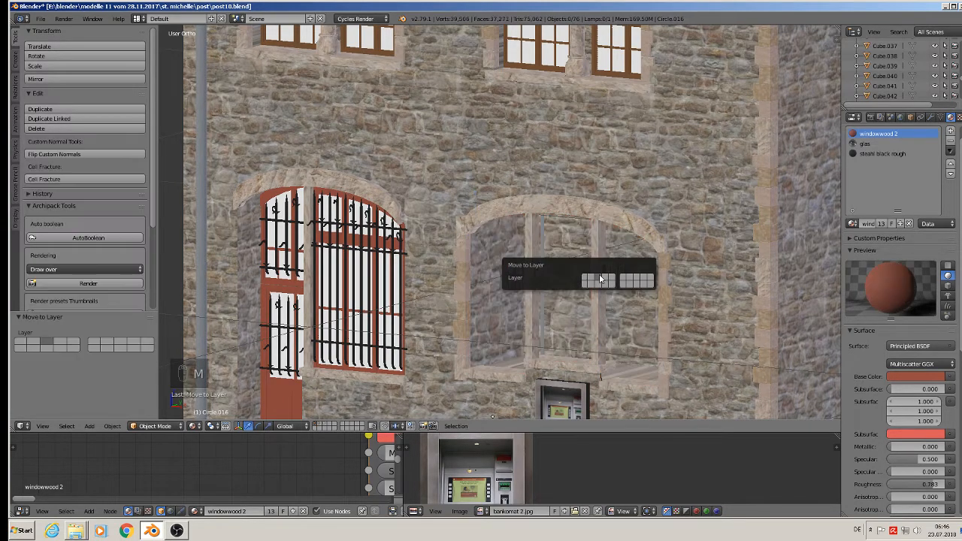
Show only layer 3 and set the triple window's origin to its geometry.
click(324, 425)
scroll(661, 225, down, 8)
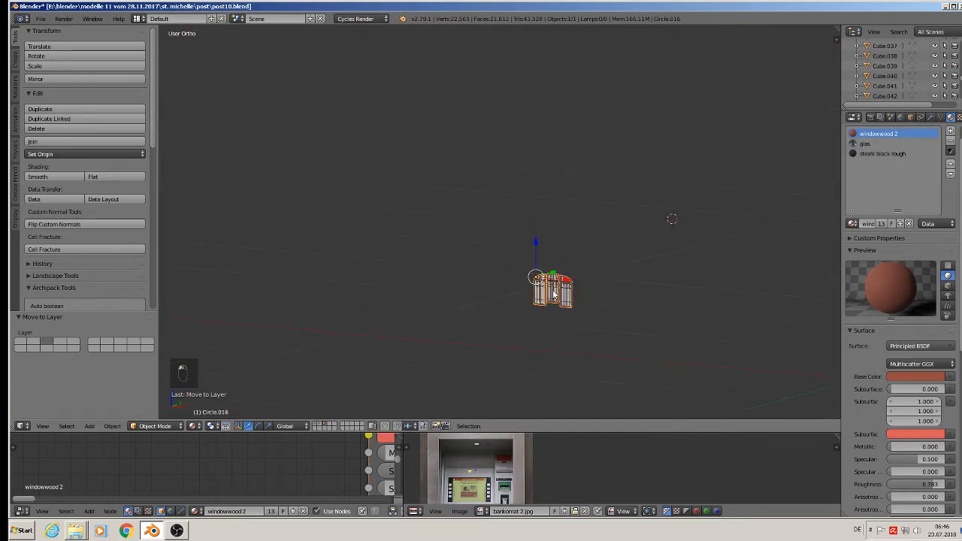
click(84, 151)
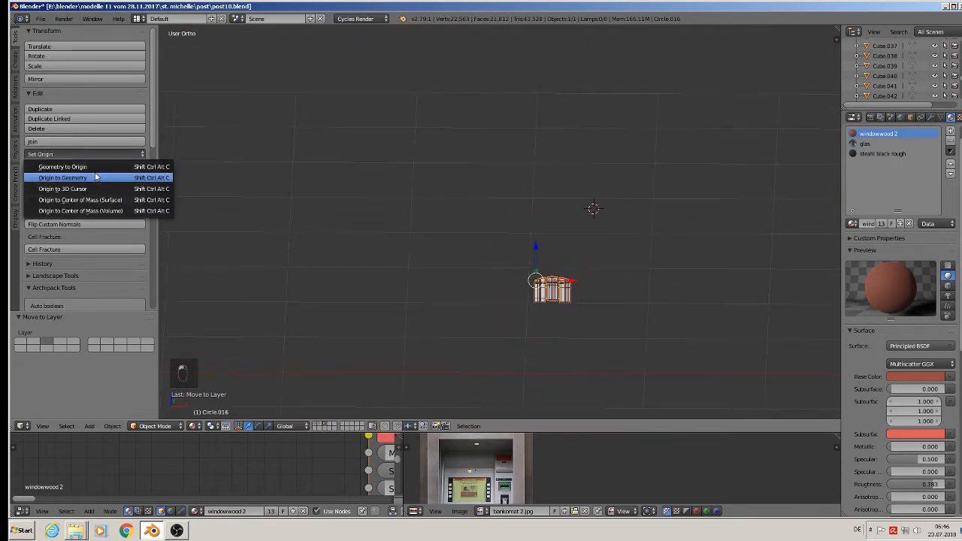
click(84, 177)
Reset the 3D cursor to the world origin and clear the triple window's location.
middle_drag(525, 271, 559, 312)
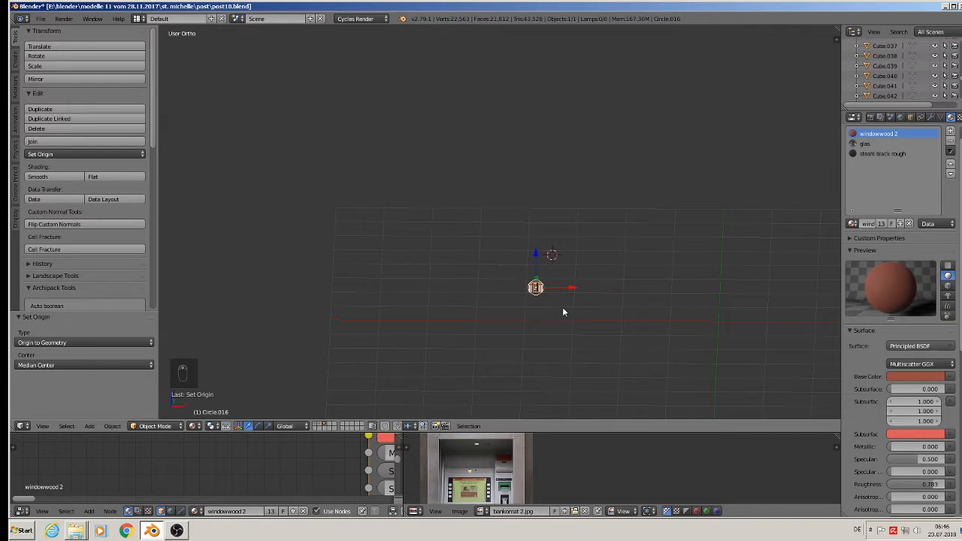
key(shift+c)
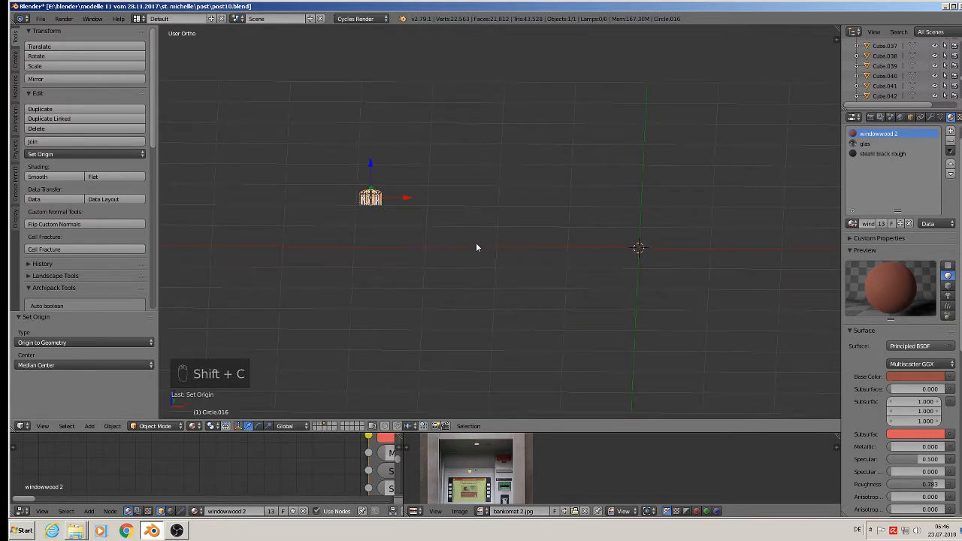
key(alt+g)
key(KP_Decimal)
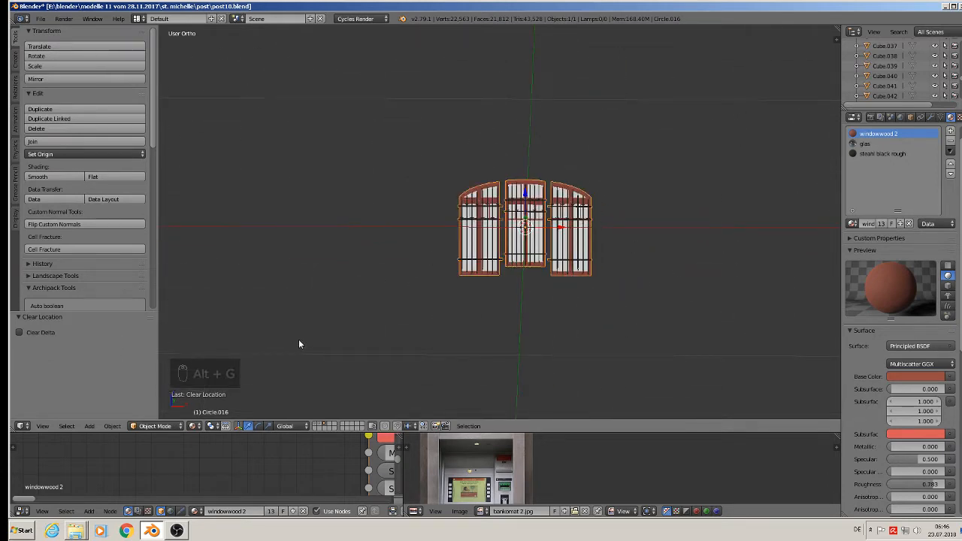
Create a new group from the triple window and name it "big window".
key(ctrl+g)
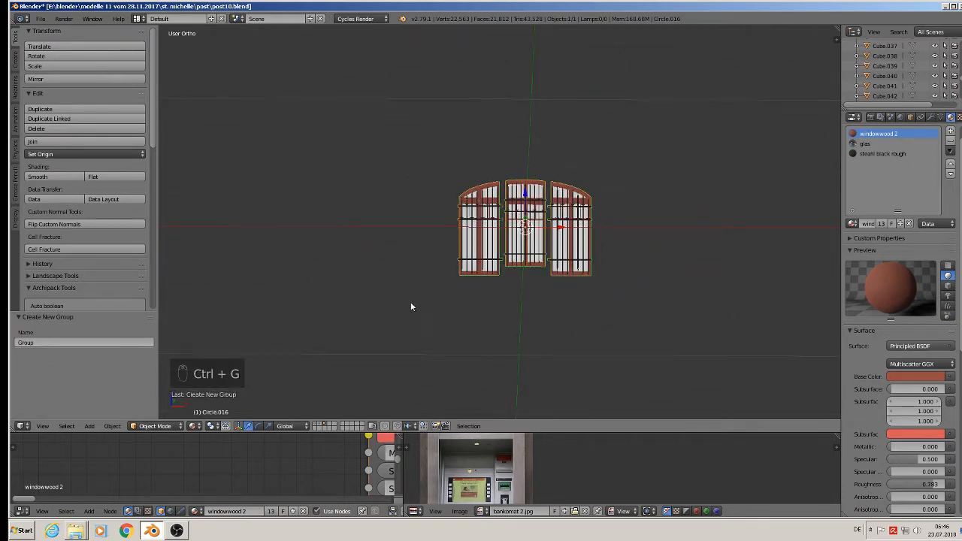
click(39, 342)
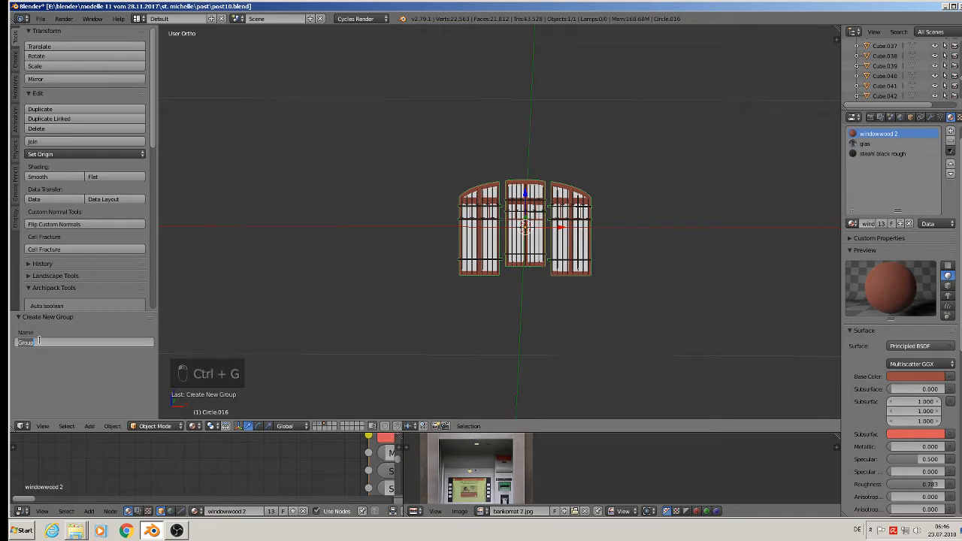
text(p)
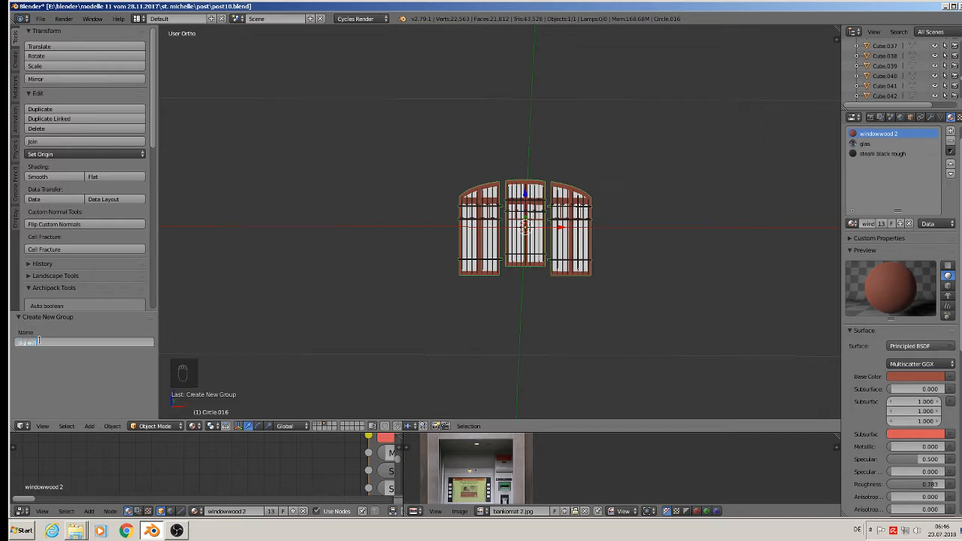
text(ig window)
key(Return)
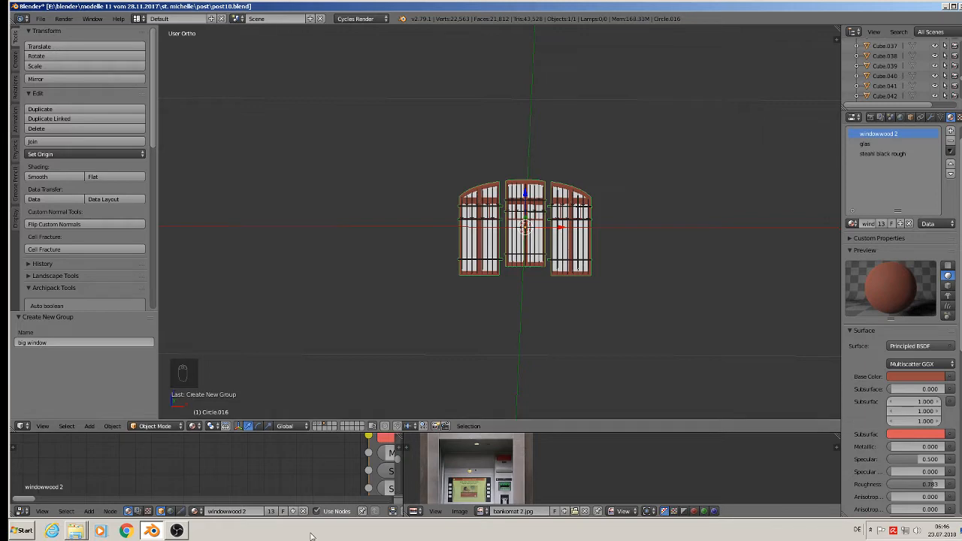
Show layer 1 and delete the stray black steel bars lying below the reference pictures.
click(315, 425)
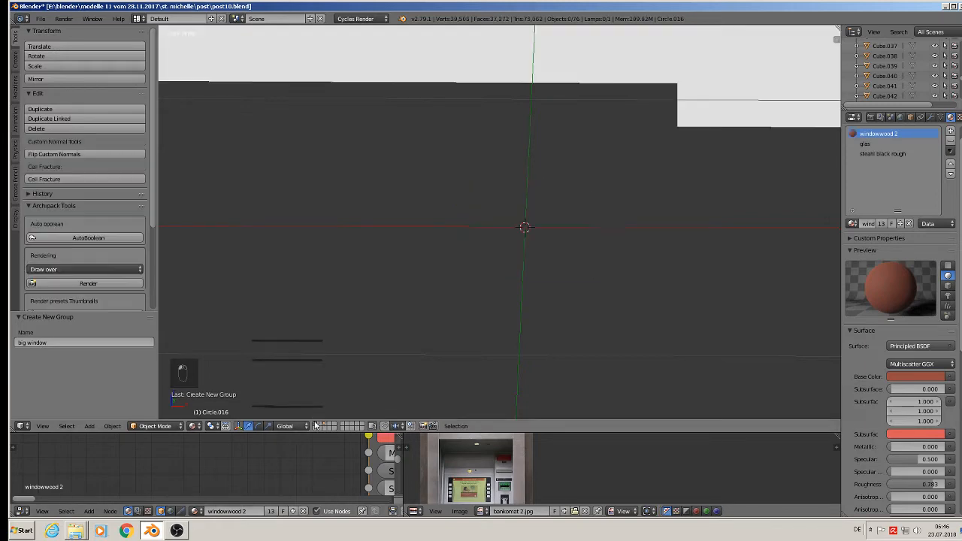
scroll(303, 212, down, 9)
shift+middle_drag(299, 214, 624, 261)
scroll(623, 262, up, 3)
scroll(667, 266, up, 18)
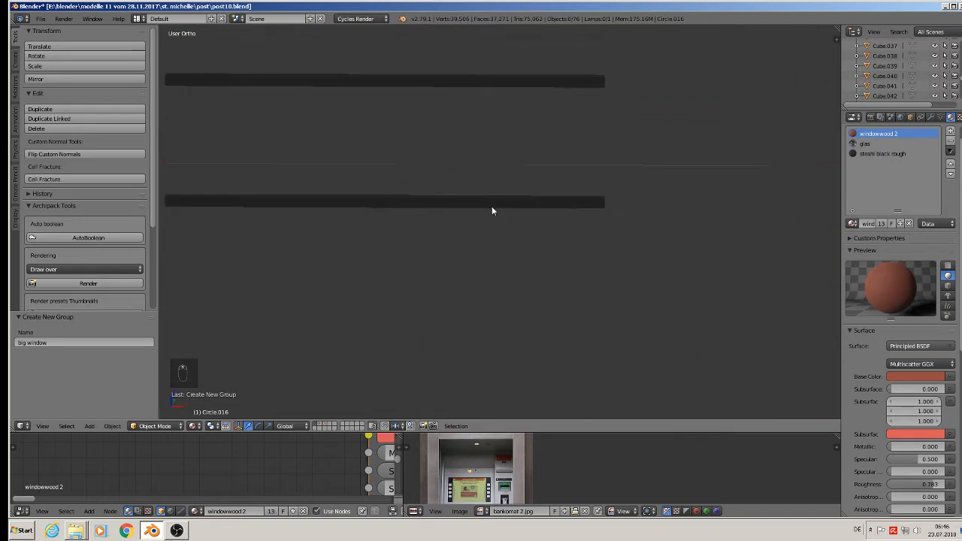
right_click(491, 207)
scroll(492, 207, down, 4)
scroll(488, 240, down, 8)
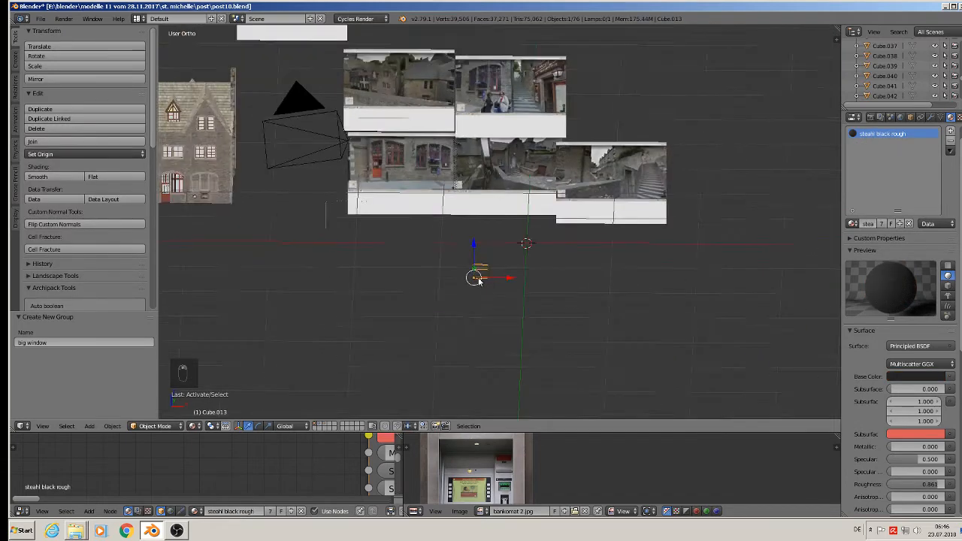
key(x)
key(Return)
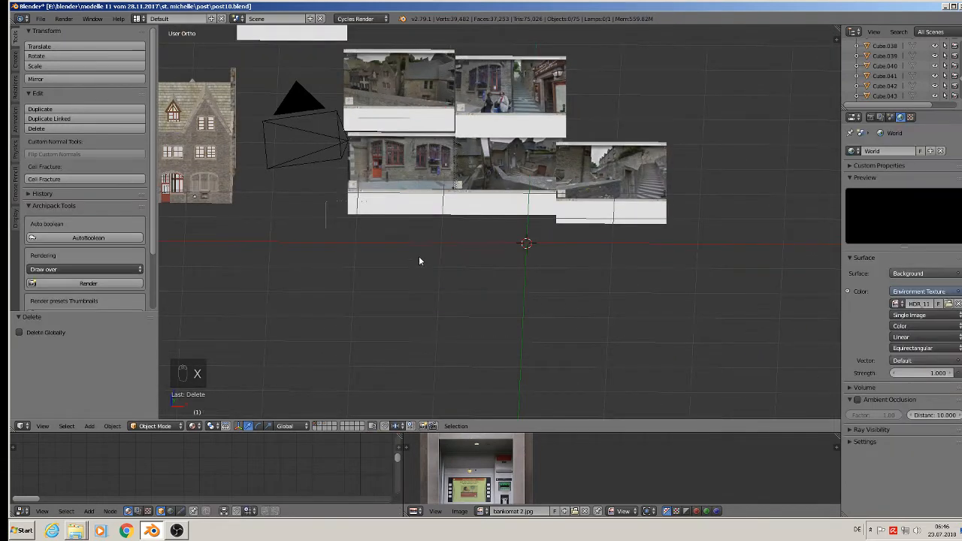
Place the 3D cursor at the empty triple opening above the cash machine and add a "big window" group instance there.
shift+middle_drag(351, 192, 598, 232)
scroll(434, 212, up, 8)
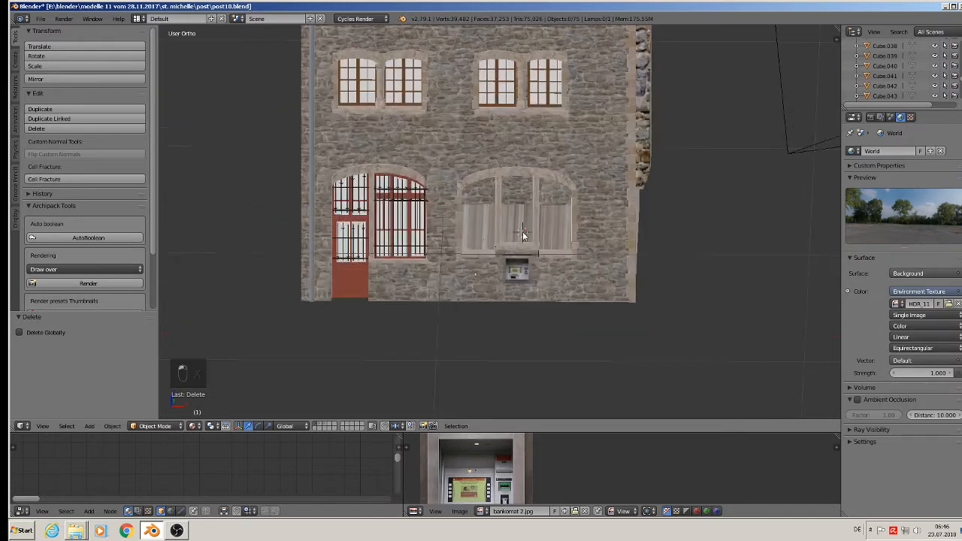
click(90, 426)
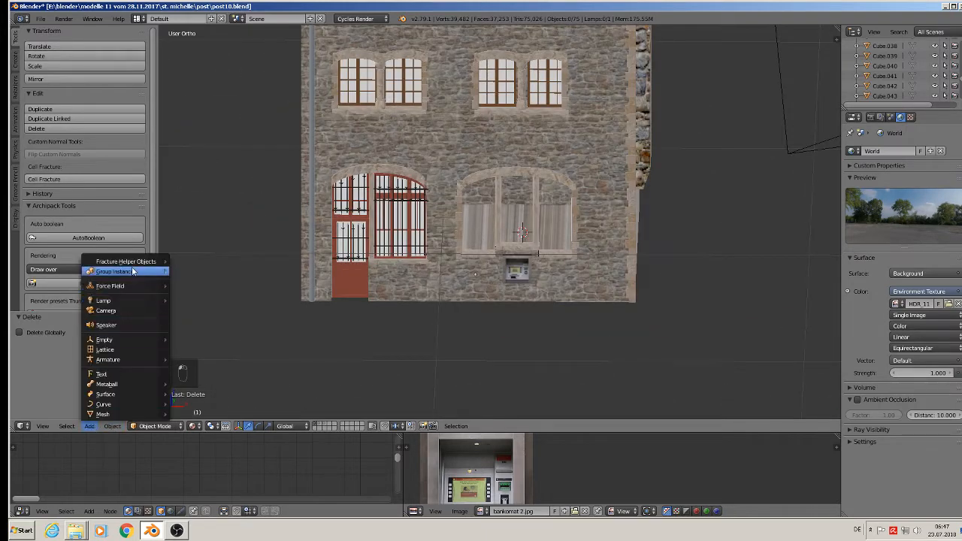
mouse_move(124, 271)
click(229, 270)
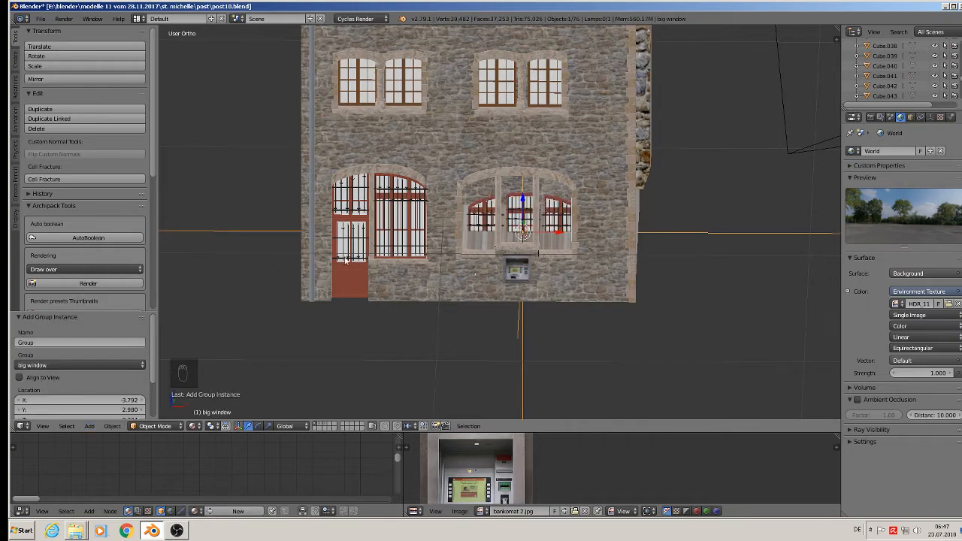
Fit the big window instance into the triple opening, raising it 0.251 and shifting it -0.008 along X, and shrink its empty's display size.
scroll(529, 226, up, 2)
middle_drag(529, 226, 476, 243)
scroll(533, 215, down, 2)
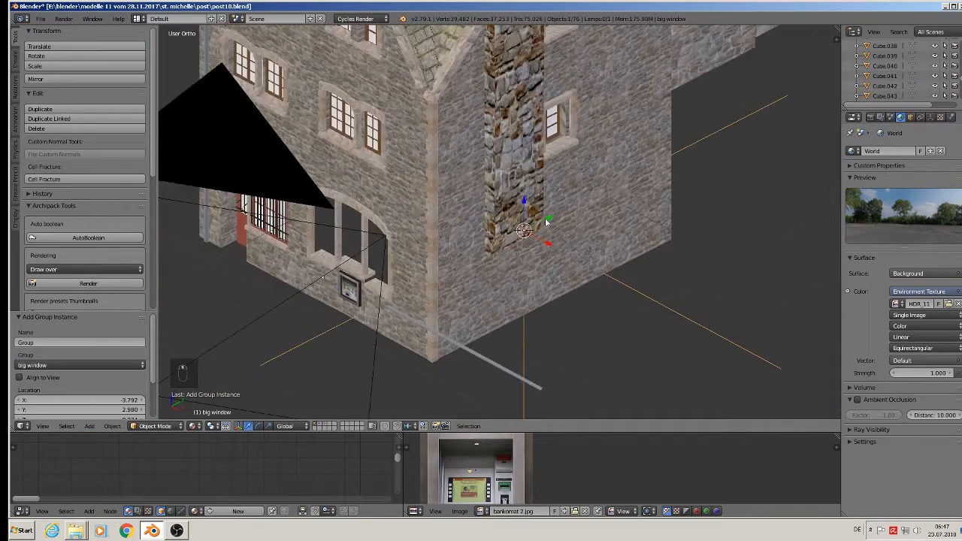
drag(545, 221, 338, 211)
middle_drag(351, 228, 389, 223)
middle_drag(459, 220, 422, 195)
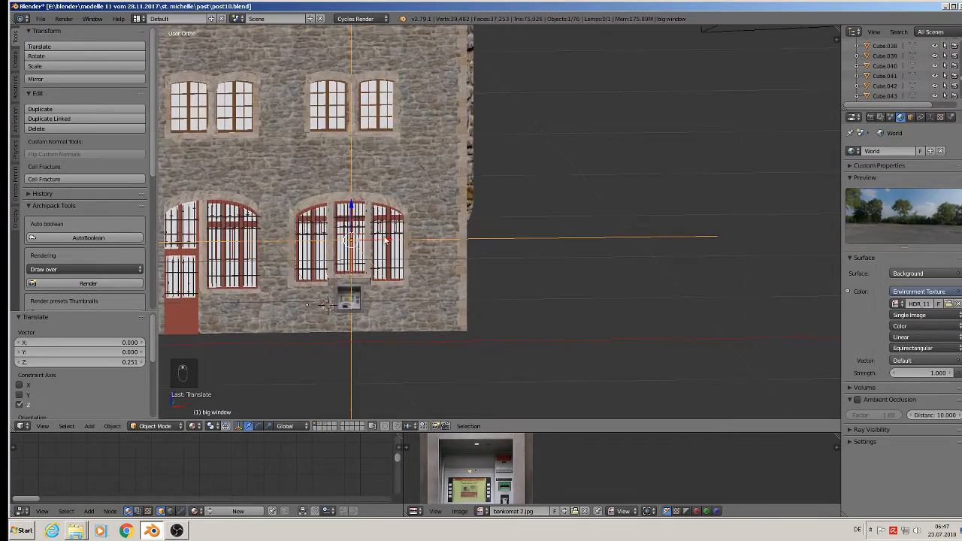
drag(386, 239, 380, 244)
click(930, 117)
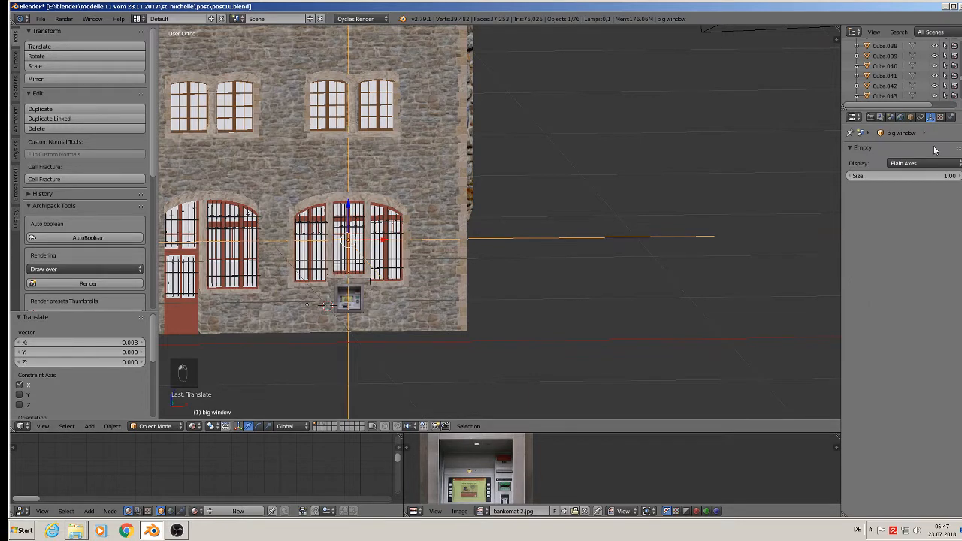
drag(935, 176, 864, 176)
Move the single barred window beside the red door to layer 3.
scroll(607, 224, down, 2)
shift+middle_drag(526, 214, 630, 199)
scroll(497, 223, up, 3)
right_click(418, 213)
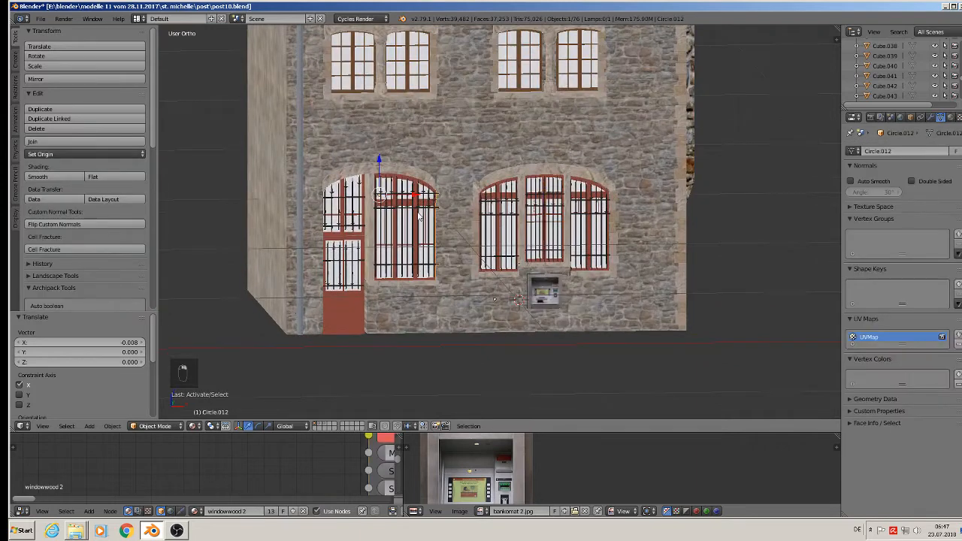
middle_drag(419, 216, 394, 227)
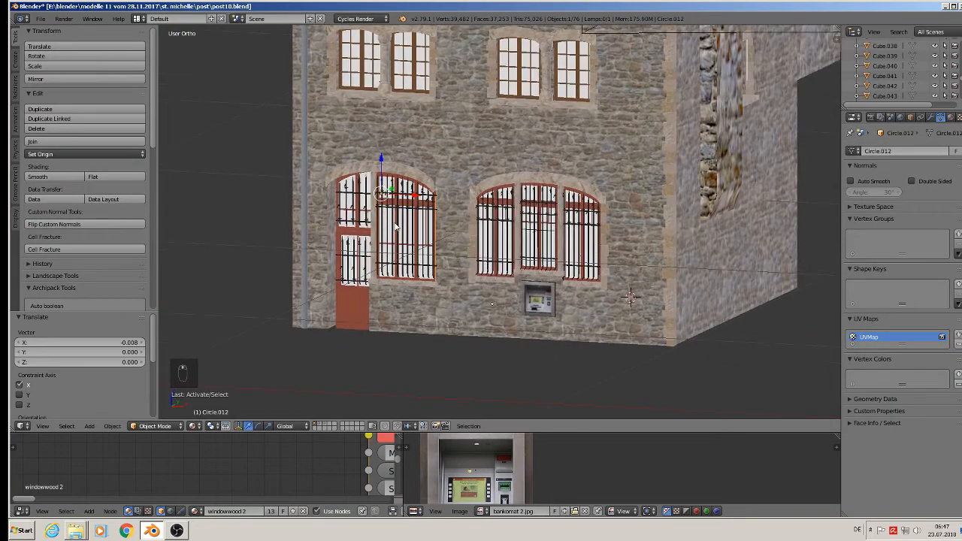
key(m)
click(490, 244)
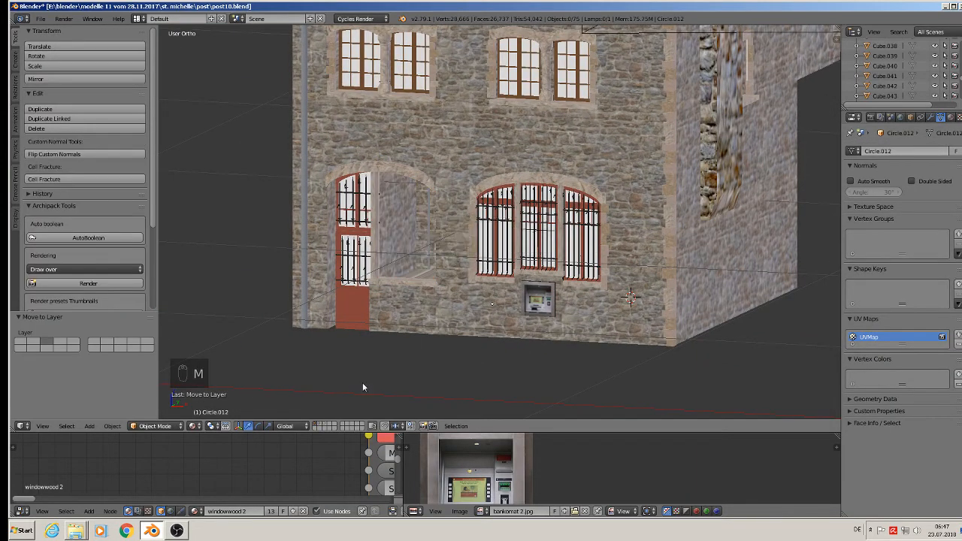
Show only layer 3, set the single barred window's origin to its geometry and clear its location to the world origin.
click(323, 426)
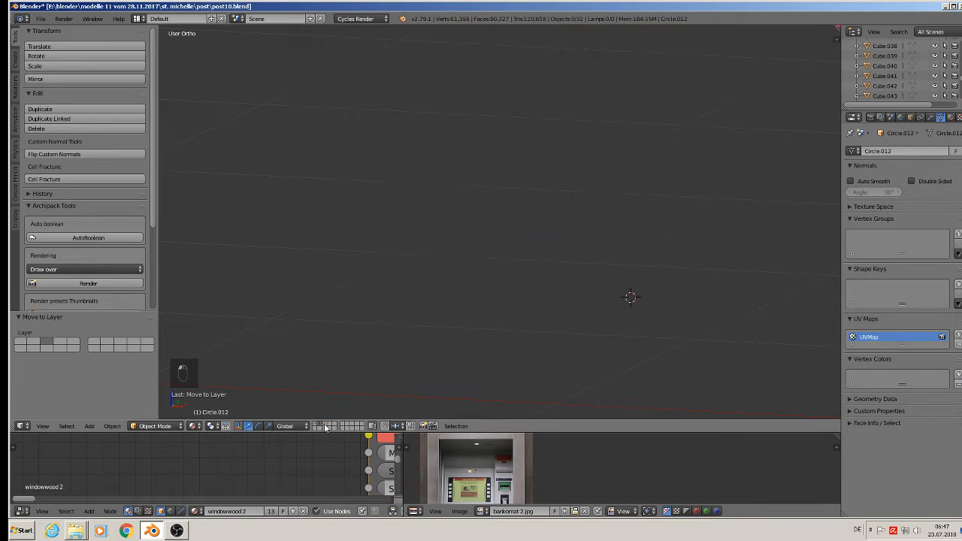
scroll(406, 331, down, 4)
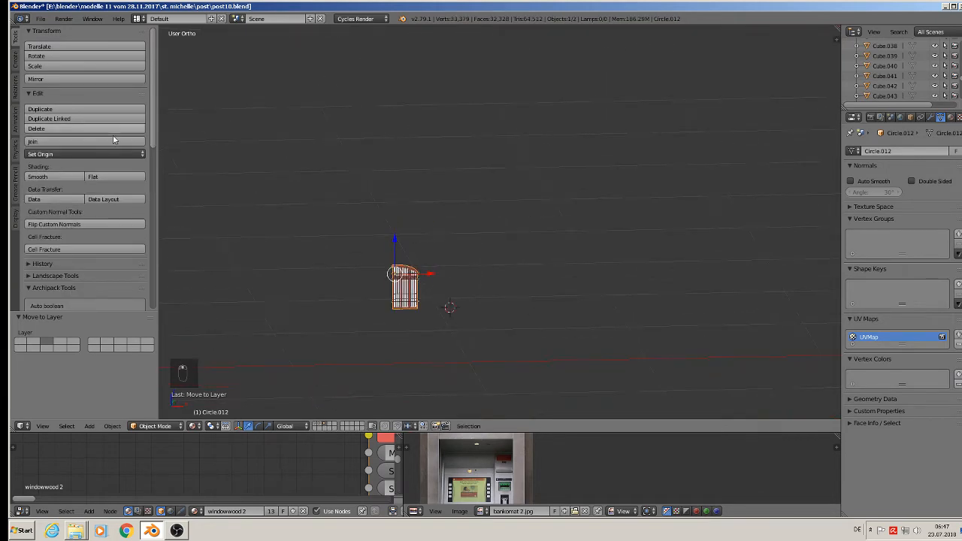
click(88, 154)
click(86, 180)
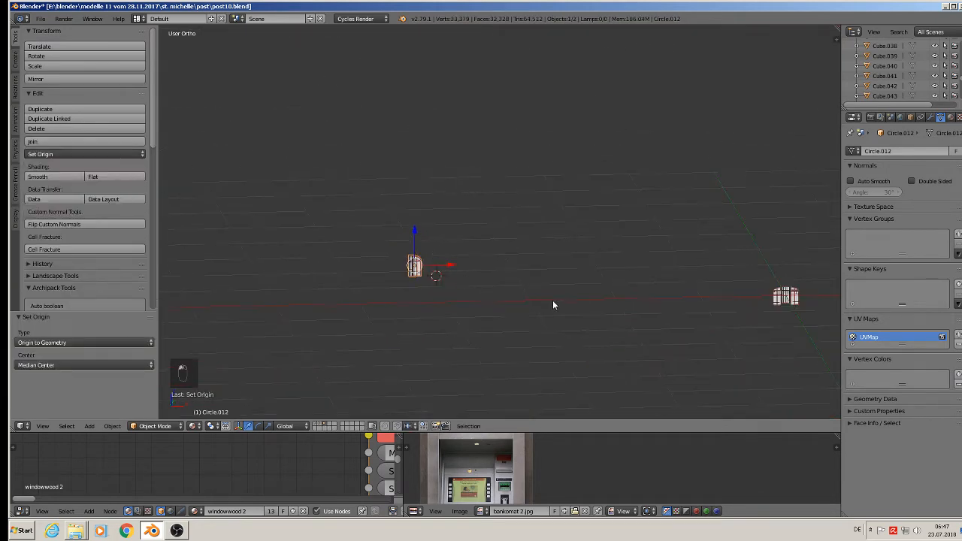
key(shift+c)
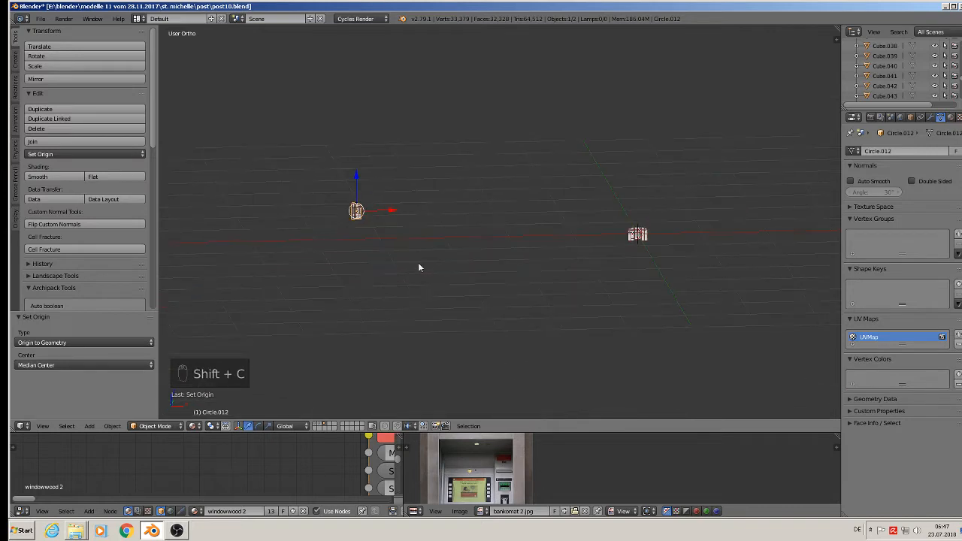
key(alt+g)
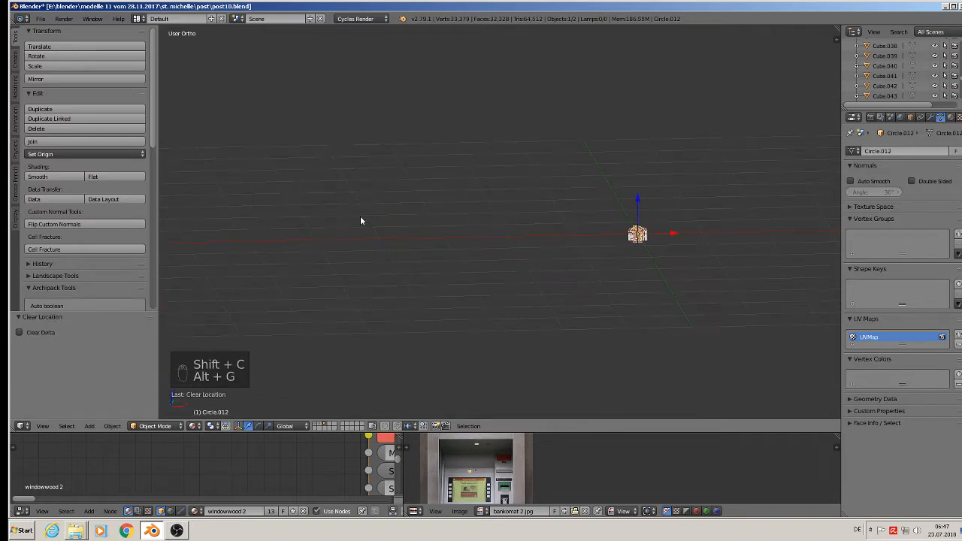
Create a new group from the single barred window and name it "little winddows window".
key(ctrl+g)
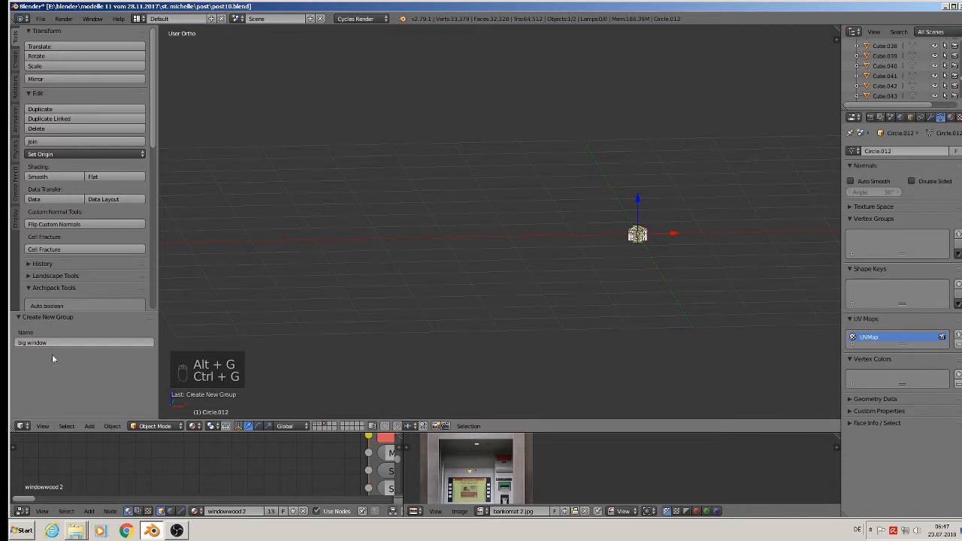
click(22, 342)
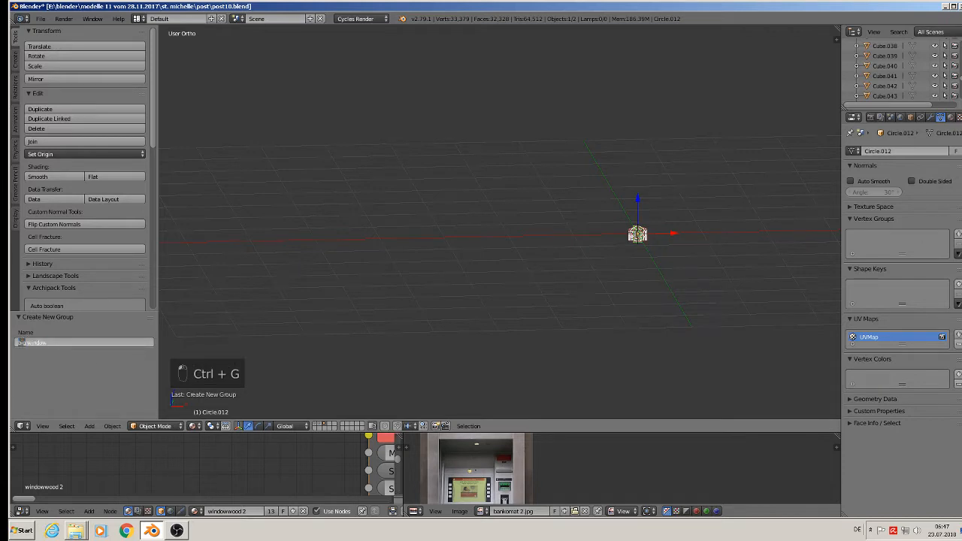
key(BackSpace)
text(tle)
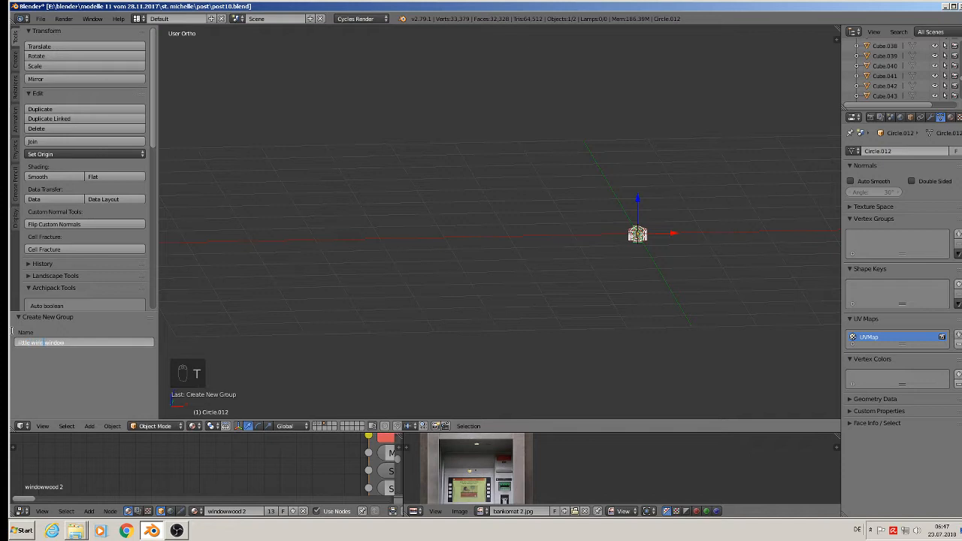
click(13, 334)
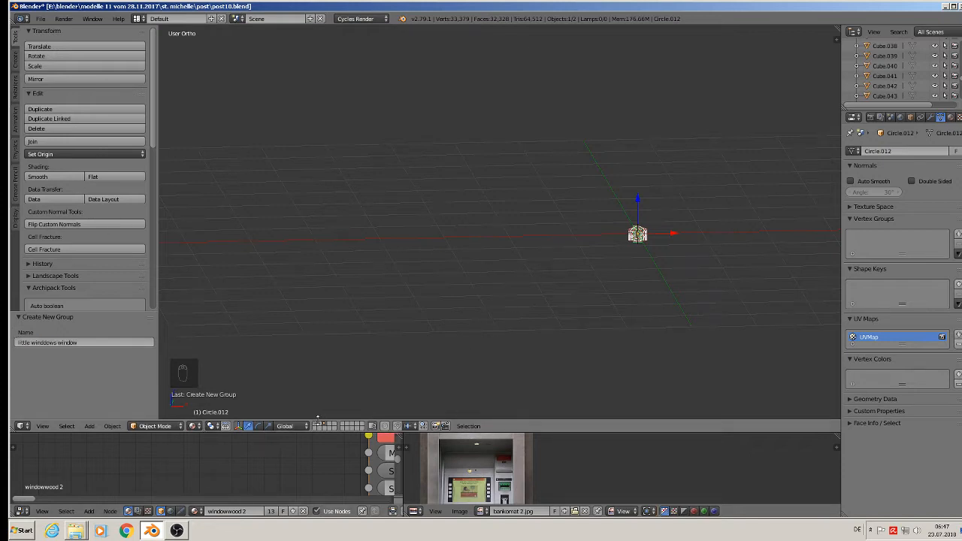
Show layer 1, place the 3D cursor at the house and add a "little winddows window" group instance.
click(316, 425)
click(363, 209)
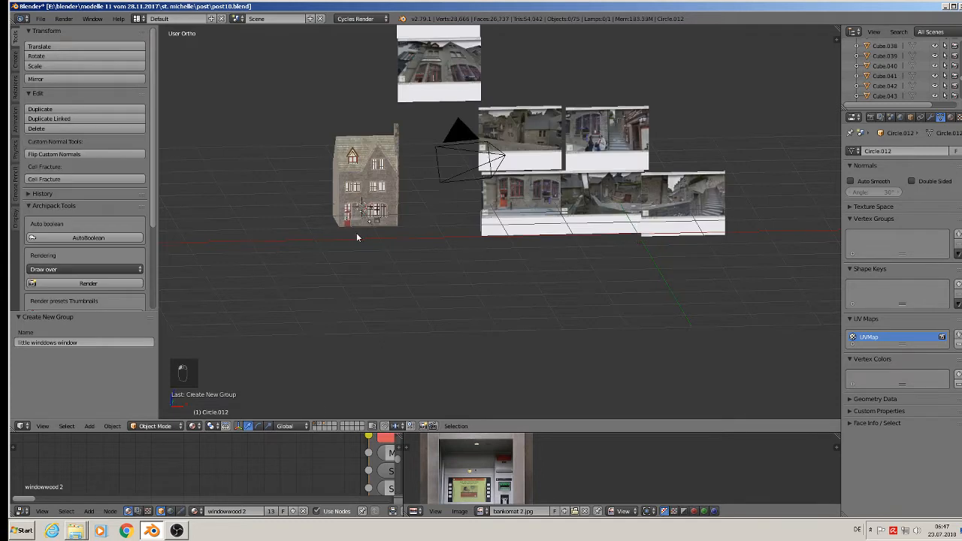
click(89, 426)
mouse_move(105, 271)
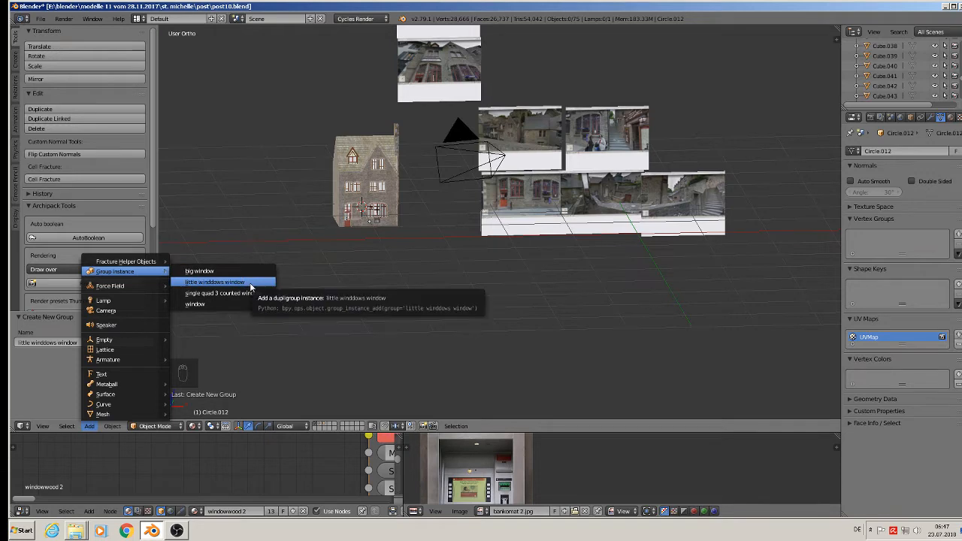
click(226, 282)
Fit the little window instance into the opening beside the door, finishing with -0.018 along Z, and set its empty's display size to 0.04.
scroll(365, 248, up, 4)
middle_drag(328, 209, 326, 145)
drag(344, 133, 344, 140)
drag(366, 175, 357, 201)
scroll(322, 160, up, 8)
middle_drag(377, 205, 394, 195)
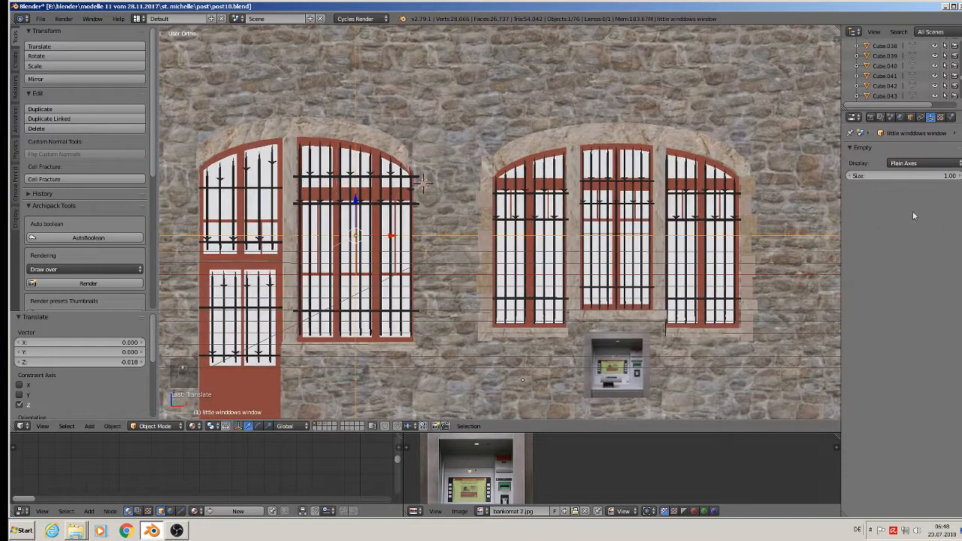
drag(901, 175, 857, 175)
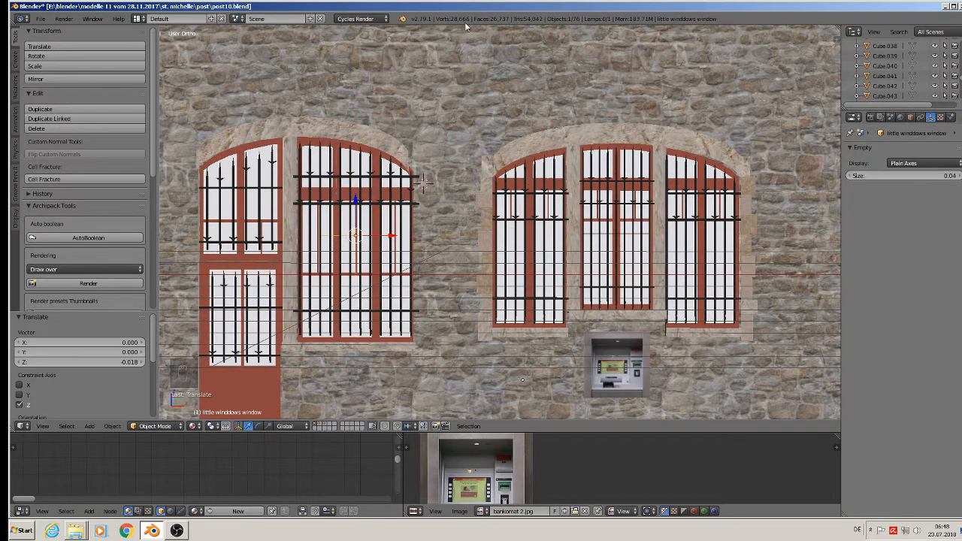
Save the blend file.
scroll(454, 133, down, 5)
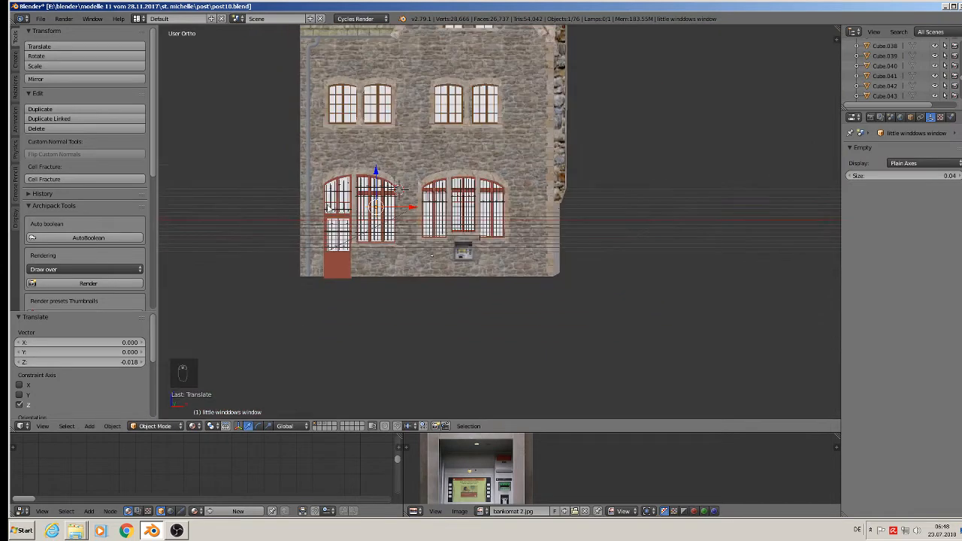
click(40, 18)
click(73, 96)
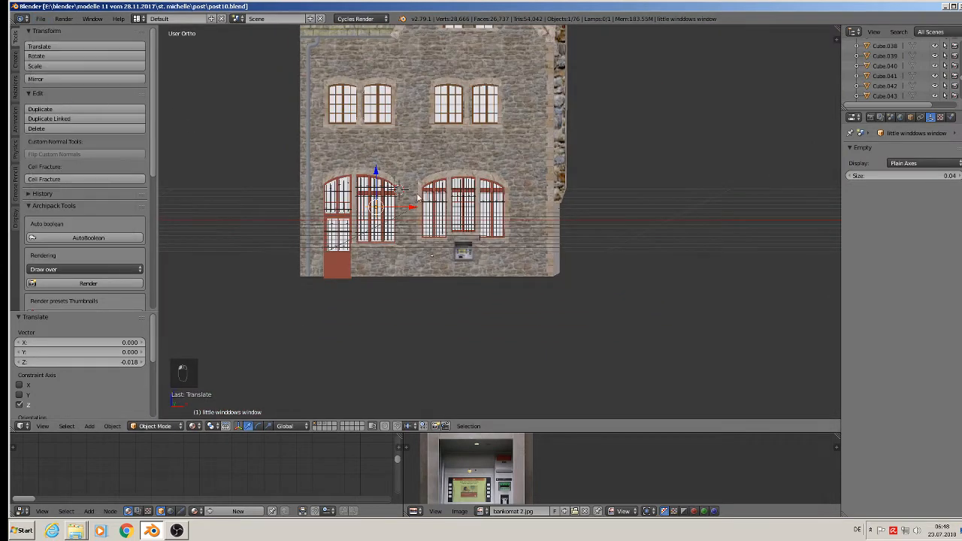
Examine the door, drainpipe, window instances, cash machine, upper windows and side-wall window for modifiers.
scroll(418, 199, up, 2)
right_click(300, 209)
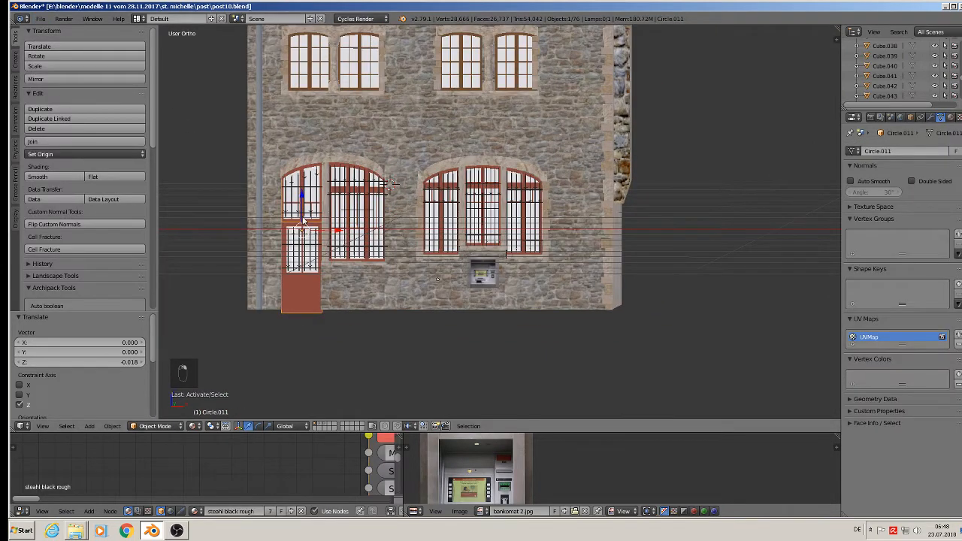
right_click(260, 216)
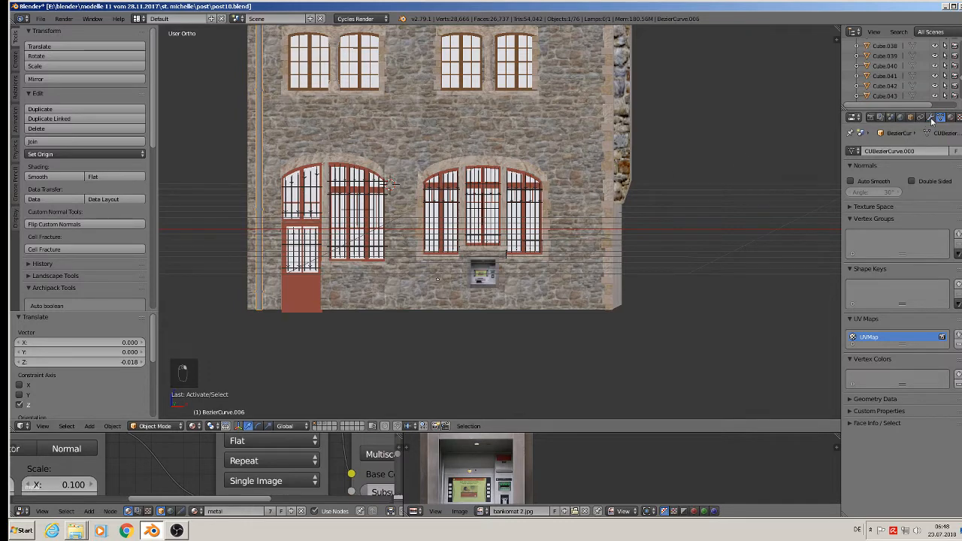
click(930, 117)
right_click(288, 242)
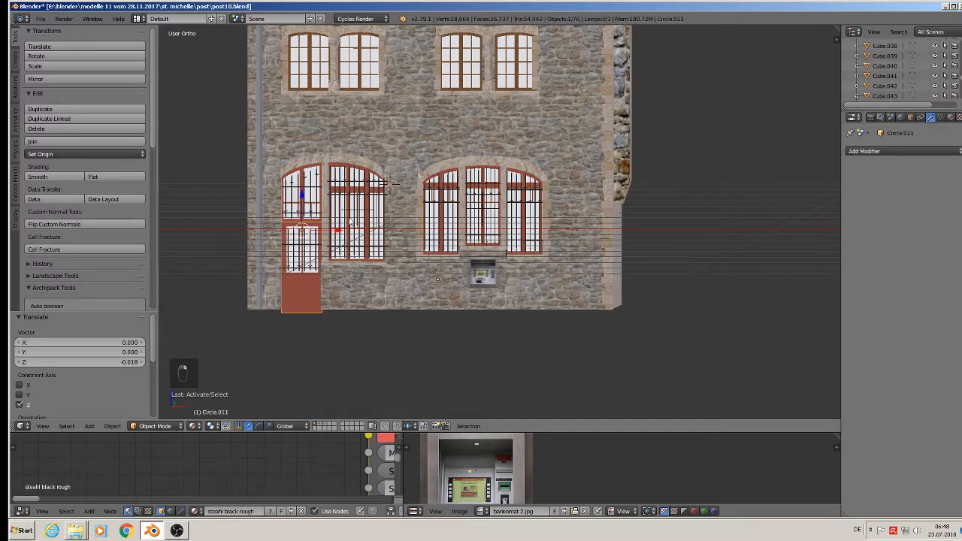
right_click(387, 209)
right_click(480, 205)
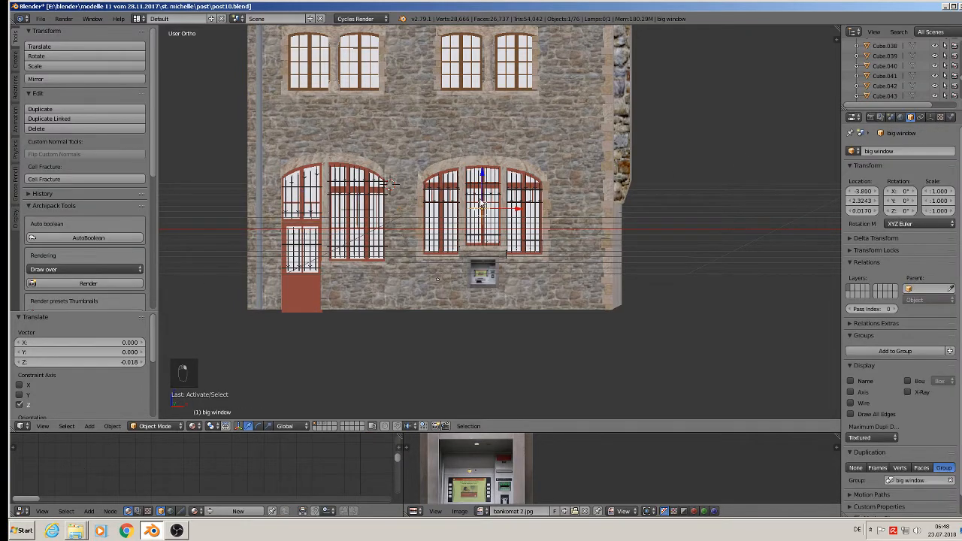
right_click(482, 275)
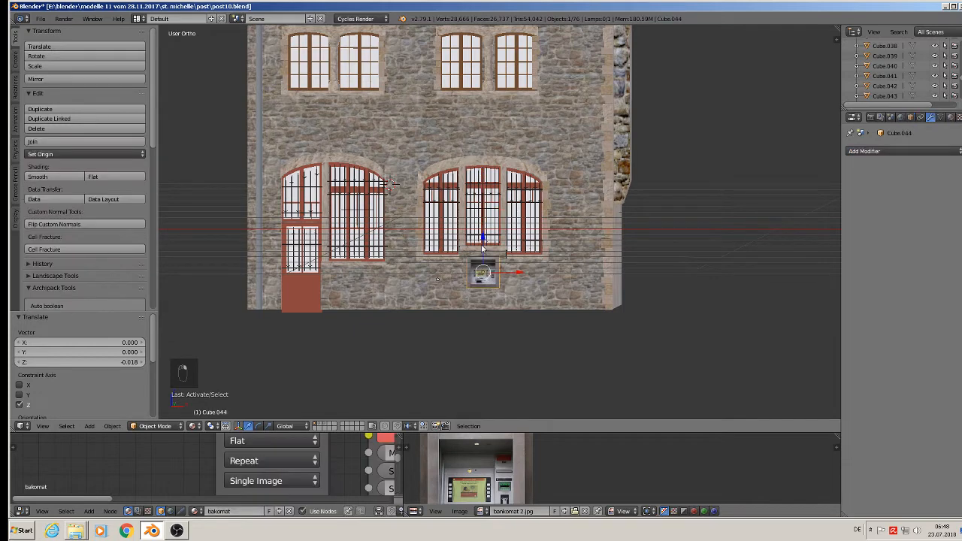
right_click(465, 72)
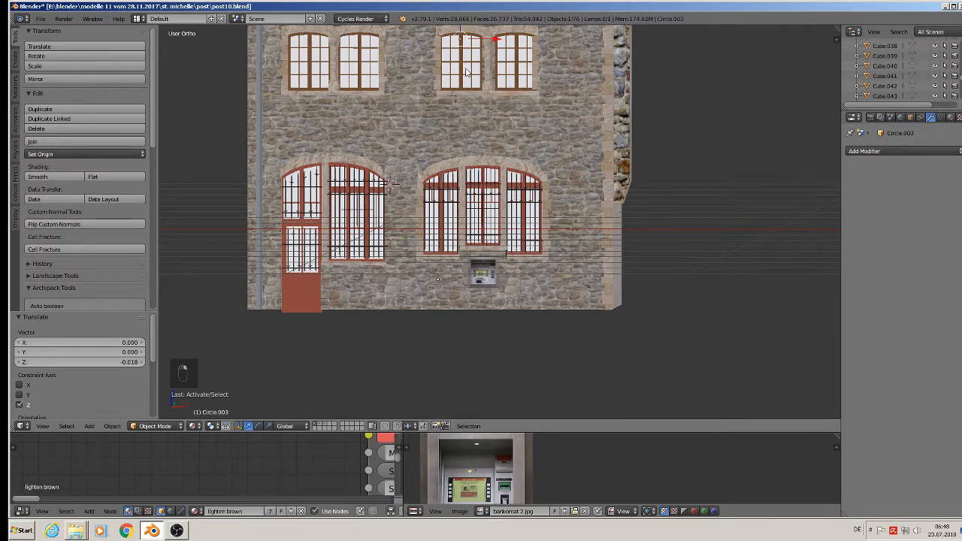
right_click(632, 127)
middle_drag(636, 126, 541, 195)
right_click(682, 75)
middle_drag(669, 133, 387, 200)
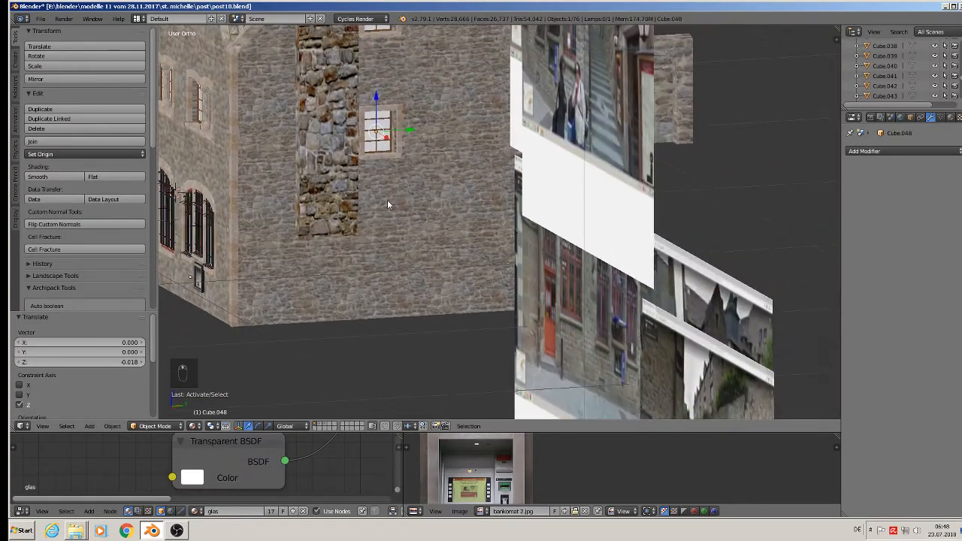
Save the blend file and select the recessed door face of the stone gateway block beside the house for mesh editing.
click(40, 18)
click(53, 98)
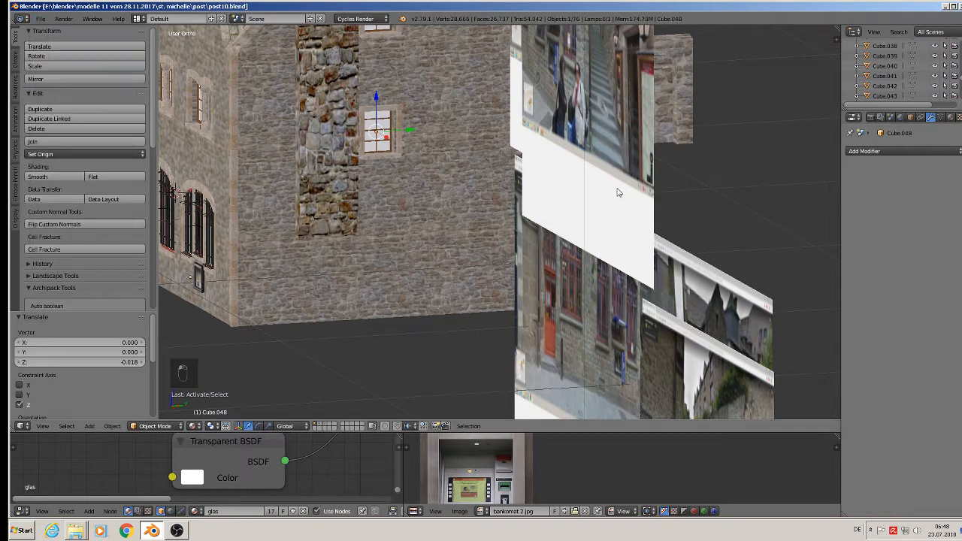
middle_drag(620, 192, 511, 250)
scroll(568, 156, up, 3)
right_click(565, 112)
key(Tab)
key(Tab)
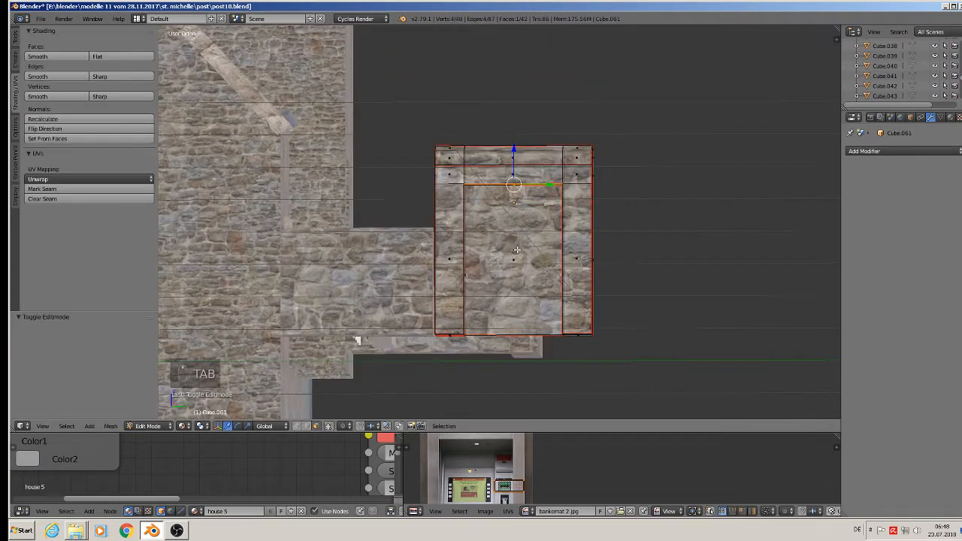
Add a second material named "door 4" to the gateway block and assign it to the door face.
click(950, 117)
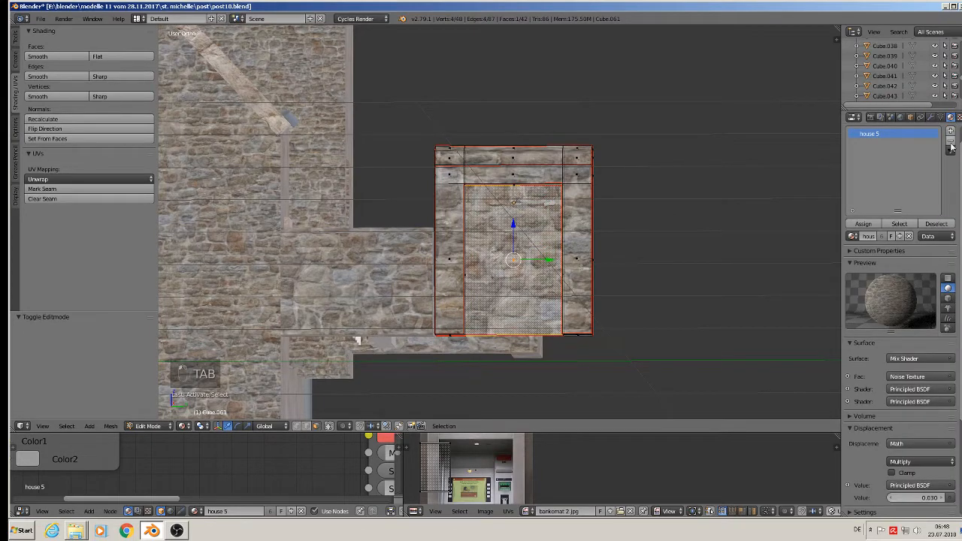
click(951, 129)
click(883, 237)
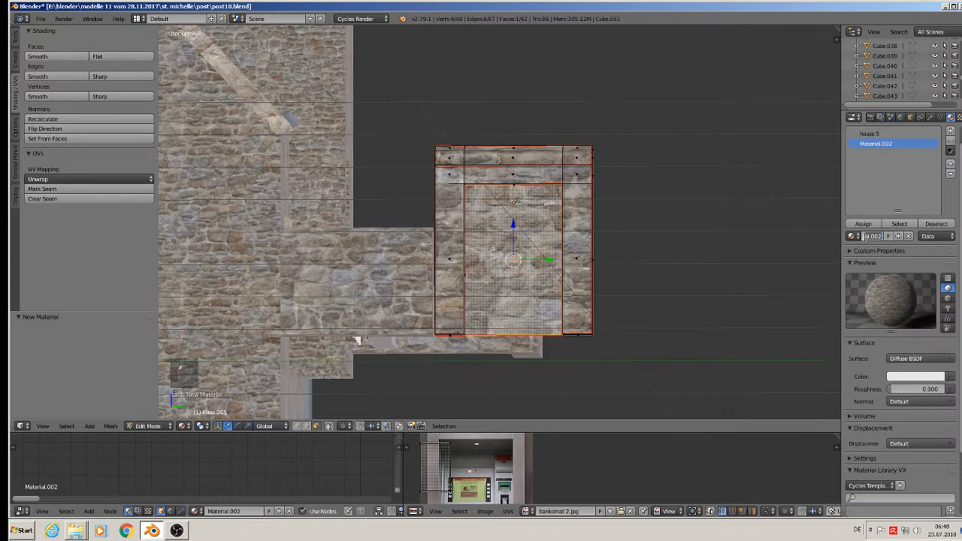
text(Floor 1)
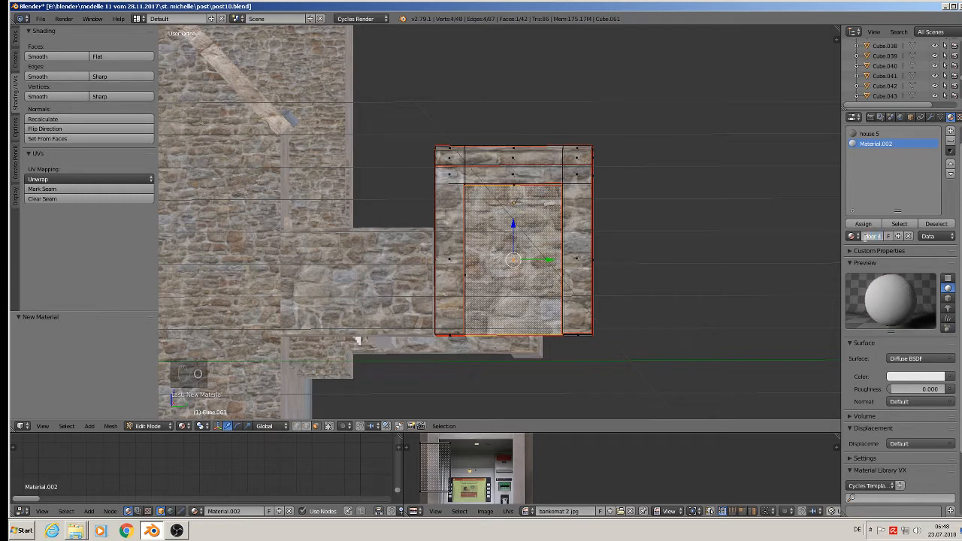
key(Return)
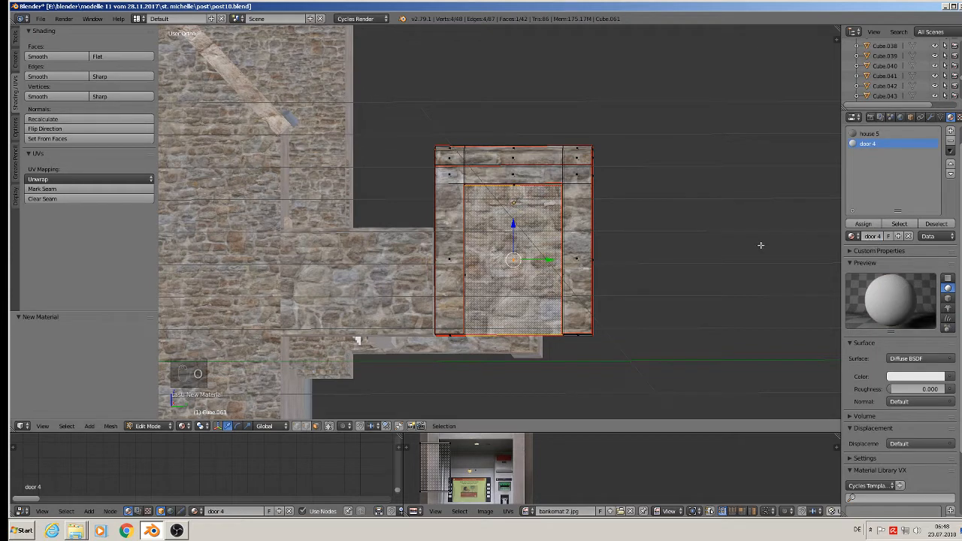
click(862, 223)
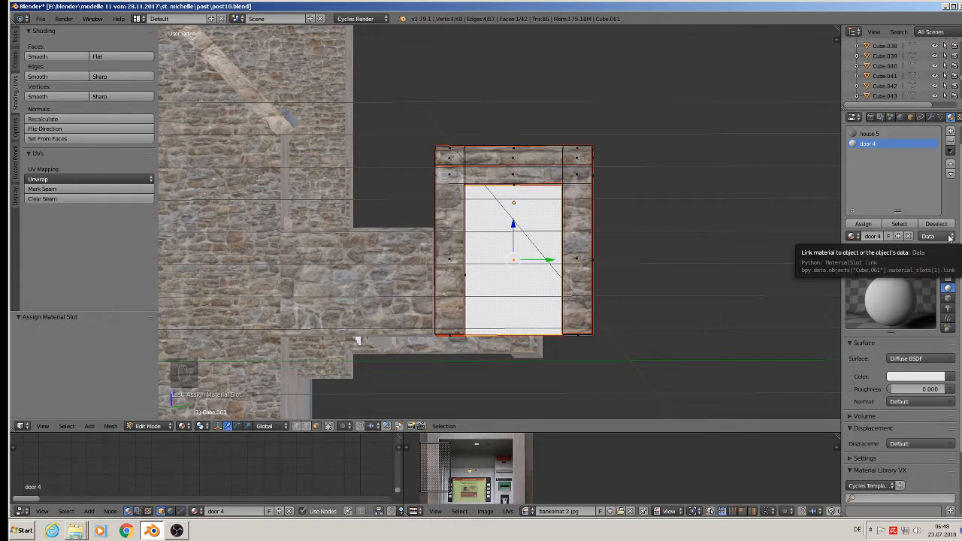
Make "door 4" a Principled BSDF with TexturesCom_DoorsWoodSingleOld0042_S.jpg from the textur folder as its base color image texture.
click(918, 357)
click(869, 259)
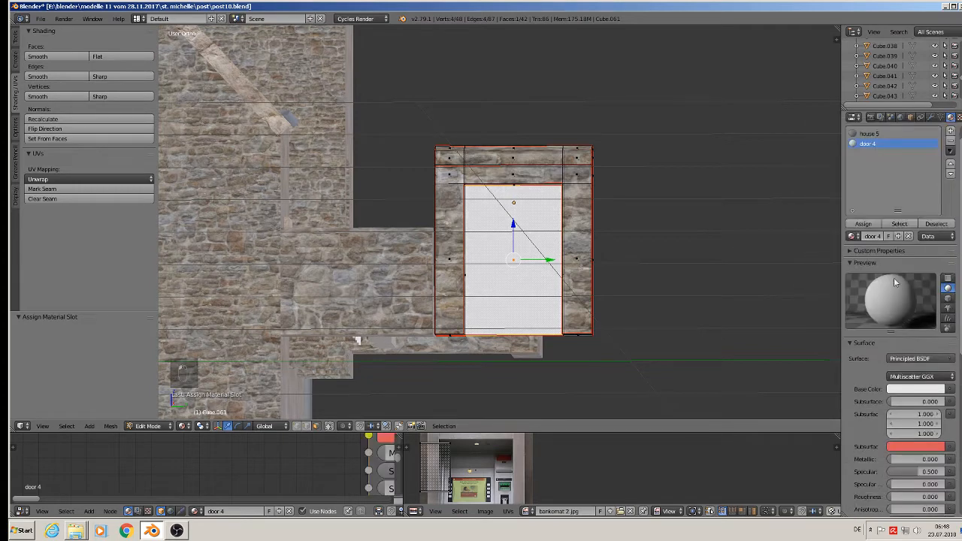
click(950, 389)
click(770, 300)
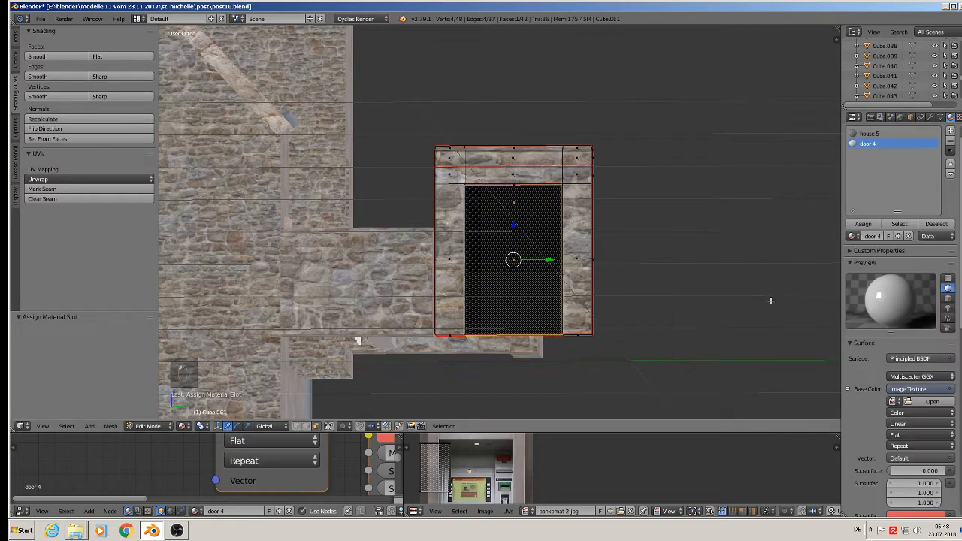
click(931, 401)
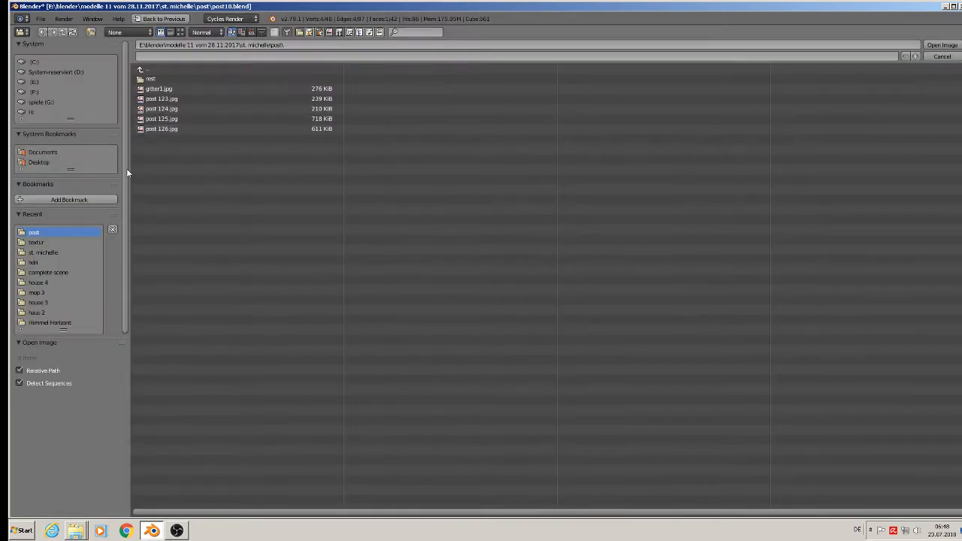
click(45, 239)
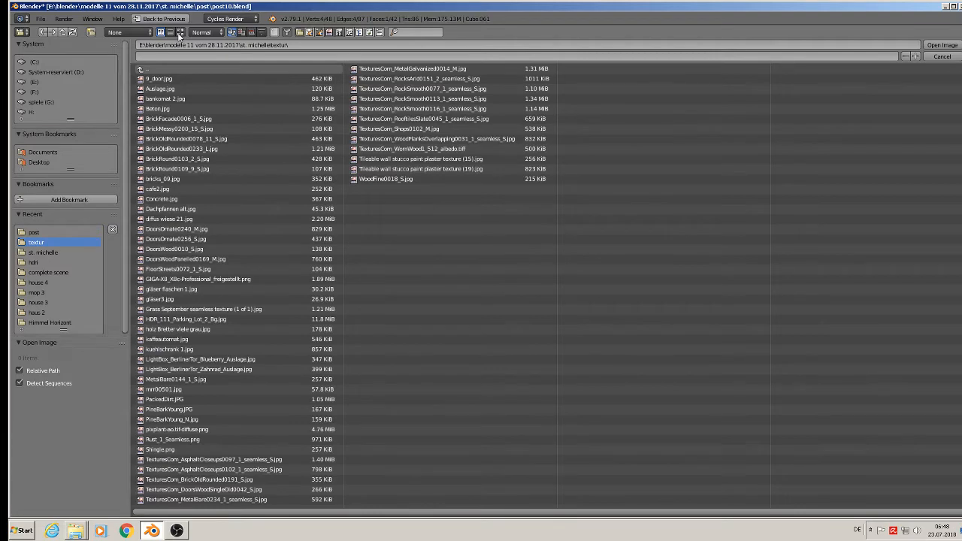
click(180, 32)
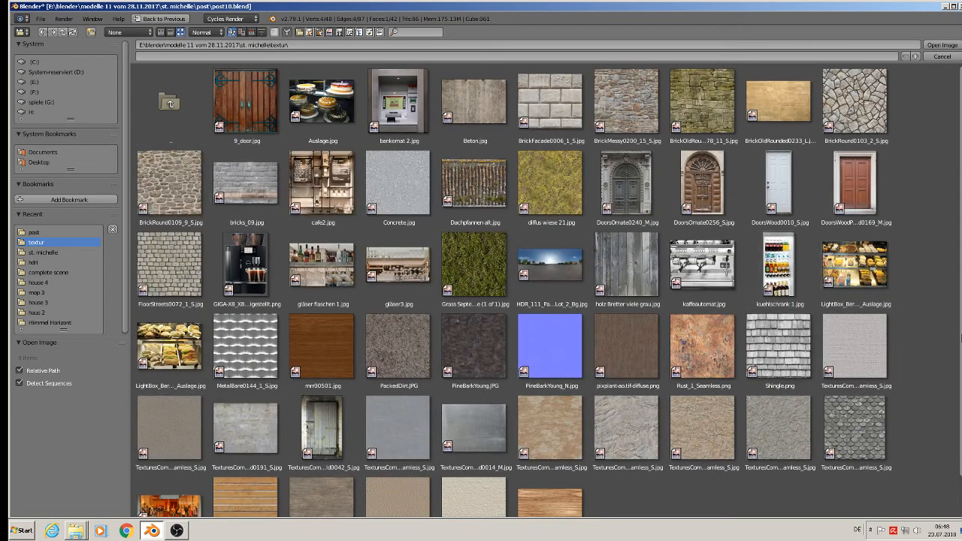
double_click(323, 434)
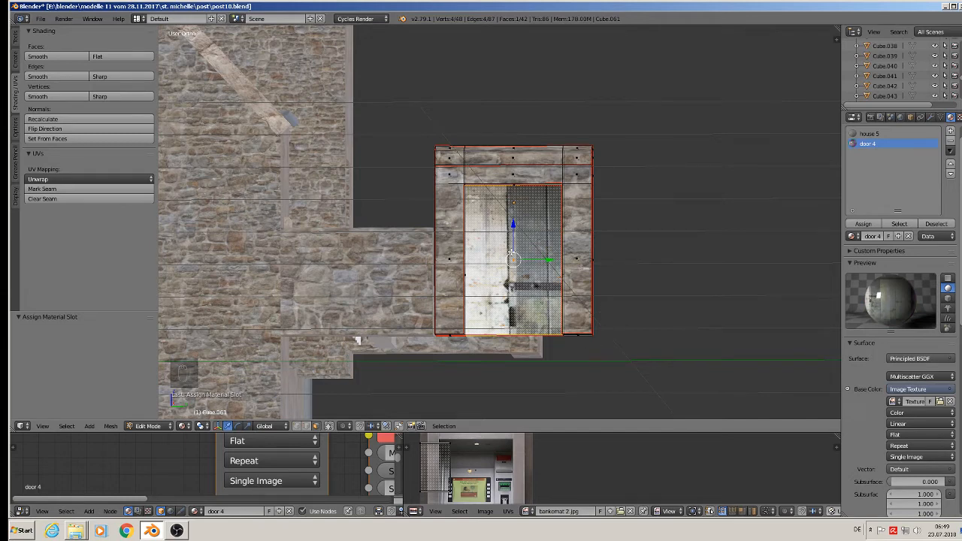
Project the door face's UVs from view and show the TexturesCom_DoorsWoodSingleOld0042_S.jpg image behind them in the UV editor.
key(u)
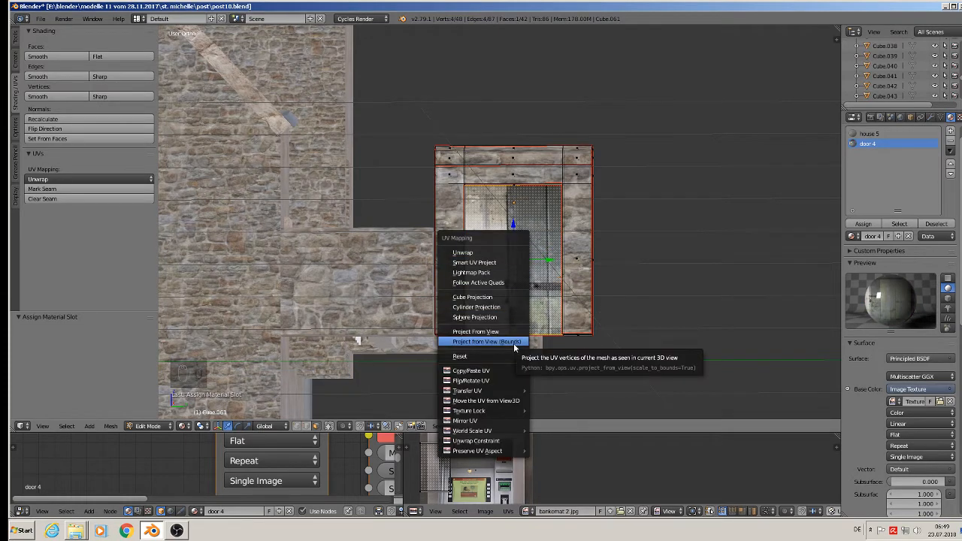
click(515, 332)
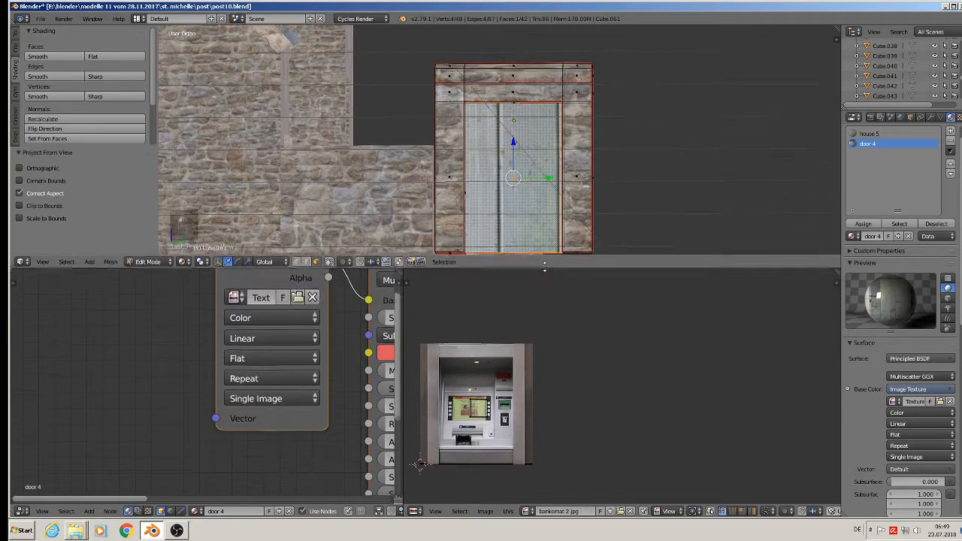
click(631, 511)
click(528, 511)
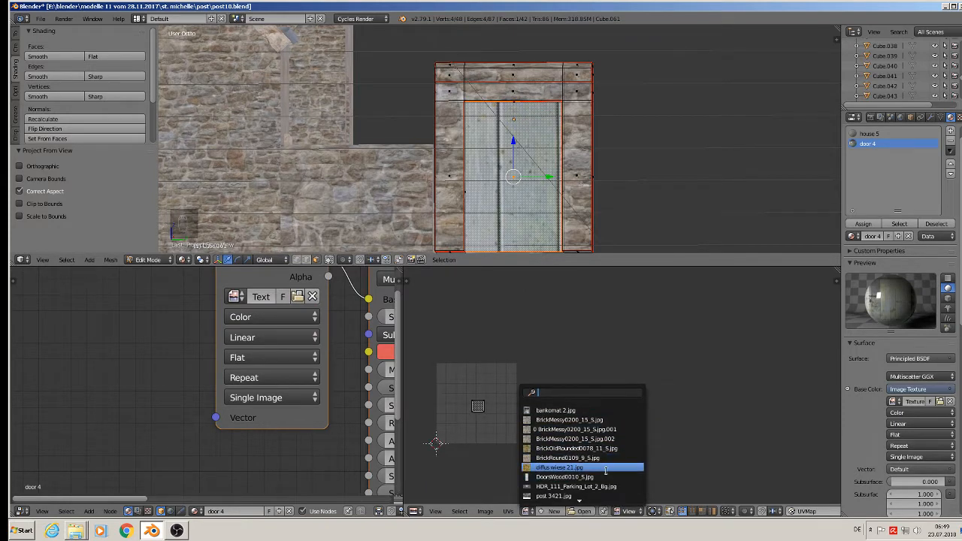
click(605, 476)
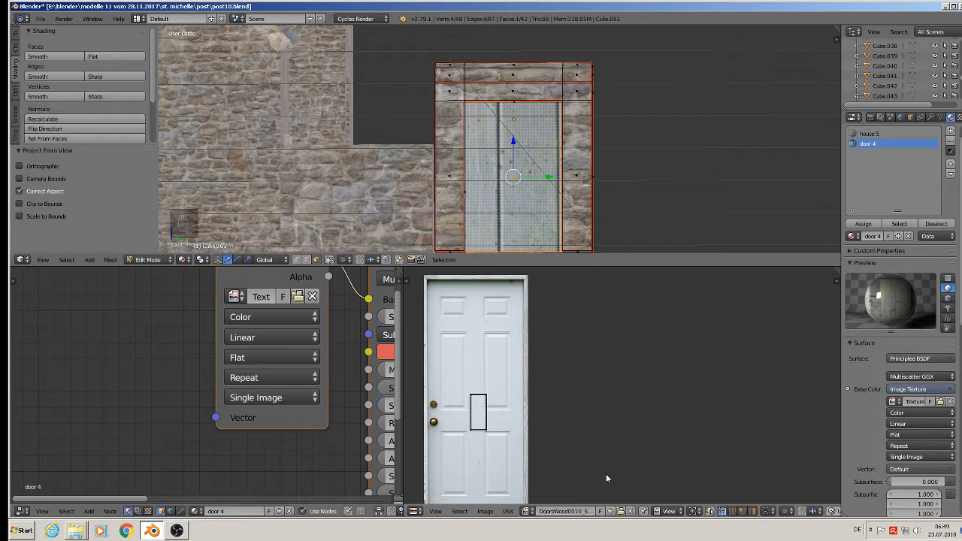
click(527, 511)
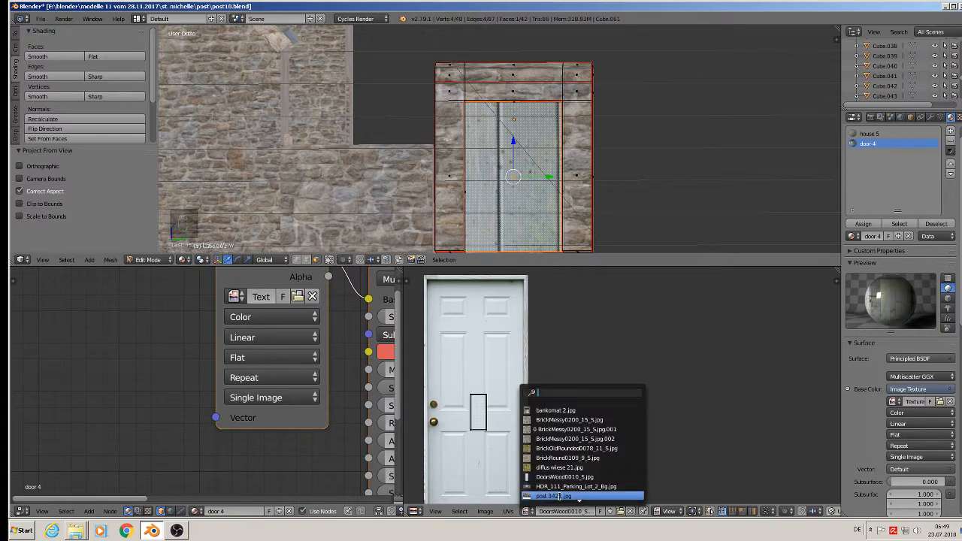
scroll(557, 496, down, 10)
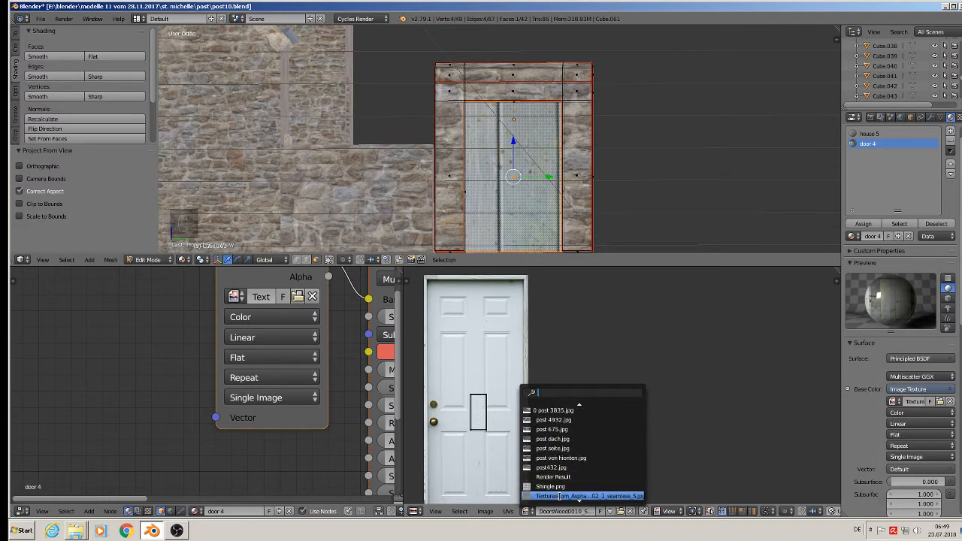
scroll(558, 496, down, 2)
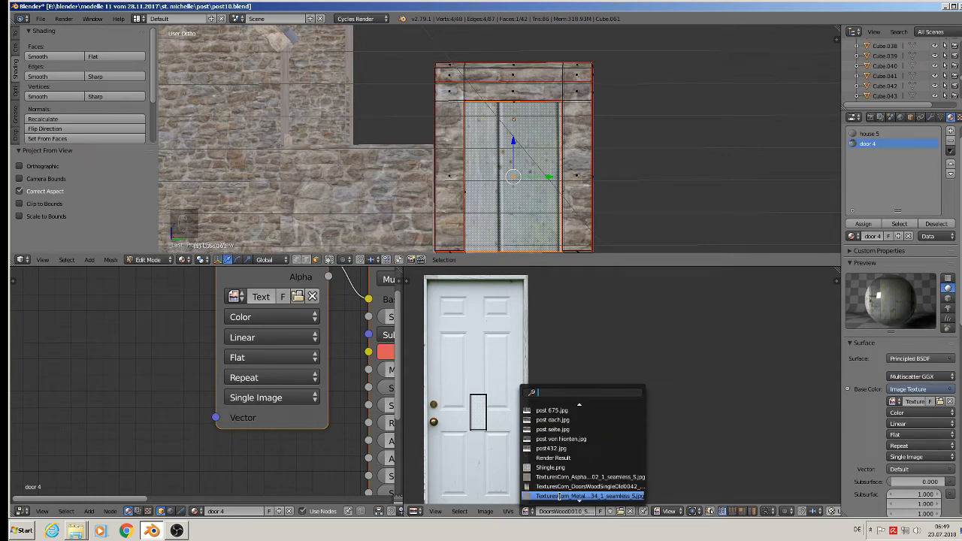
click(562, 487)
scroll(564, 490, down, 2)
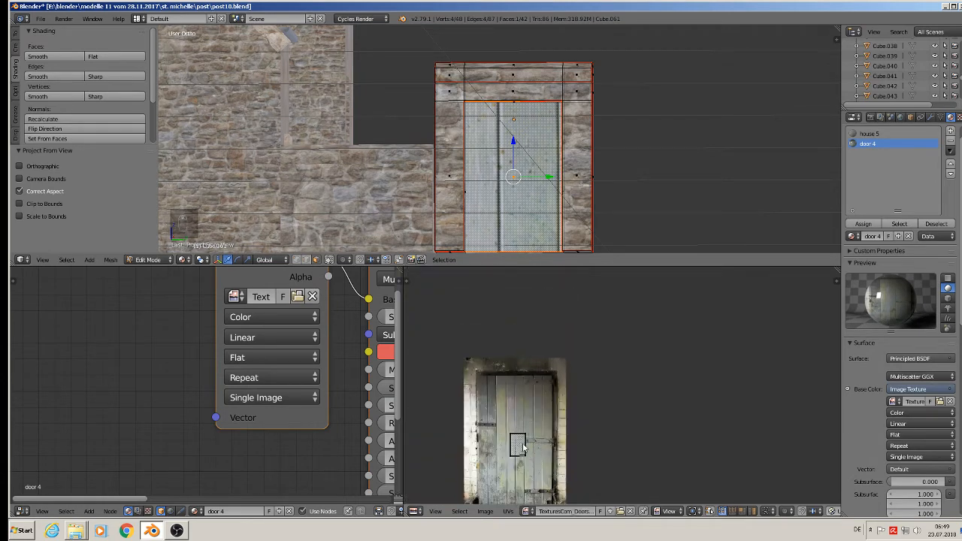
Fit the door face's UVs to the plank door in the image, scaling by 5.048 overall and 1.137 along Y.
key(a)
scroll(574, 466, down, 2)
key(s)
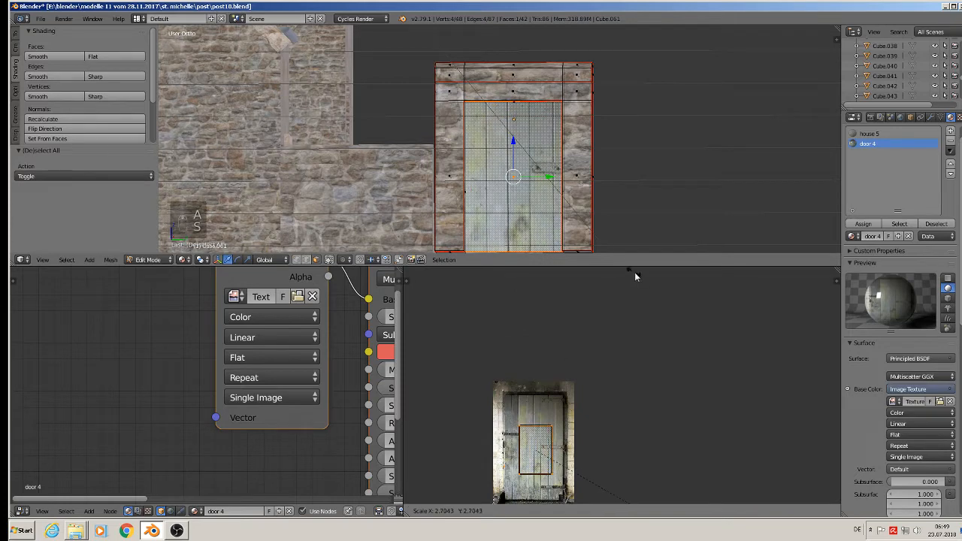
click(705, 331)
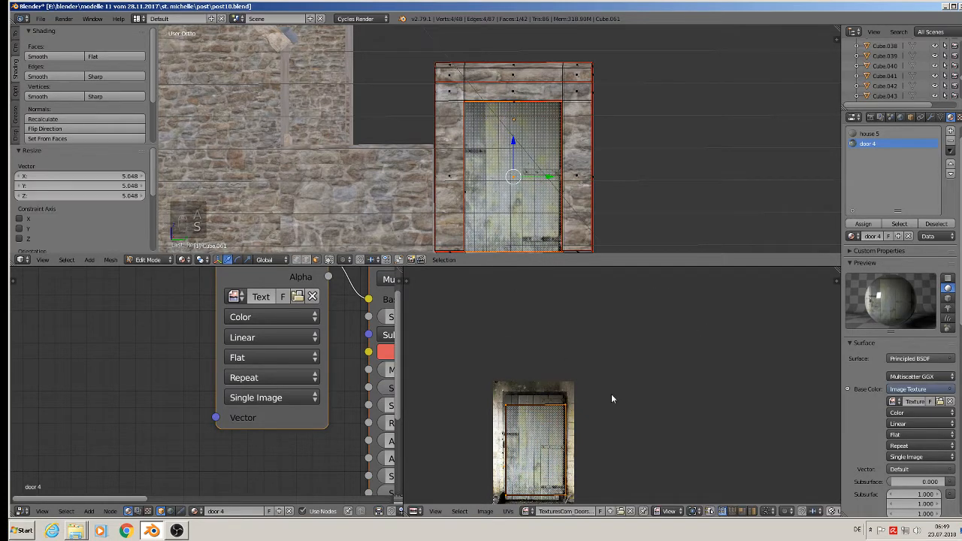
key(g)
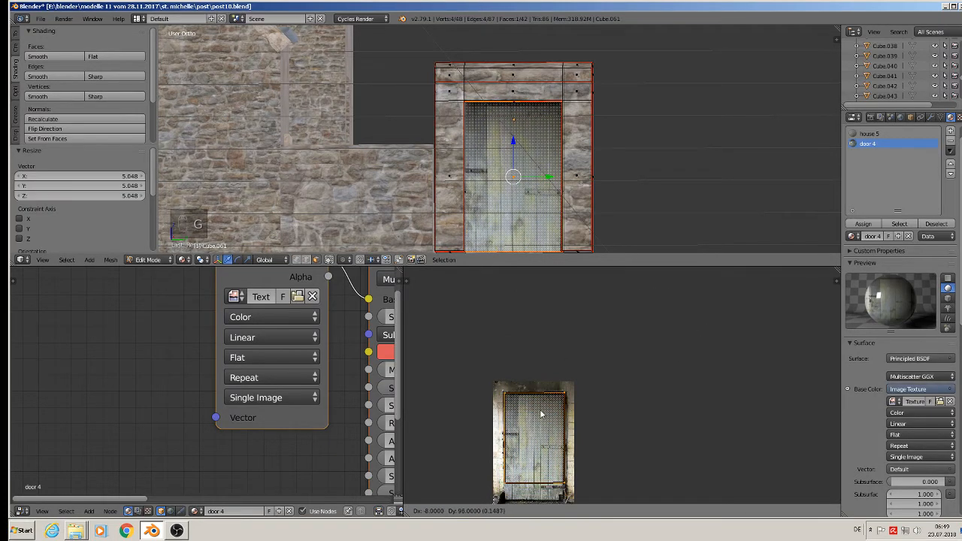
click(539, 415)
key(s)
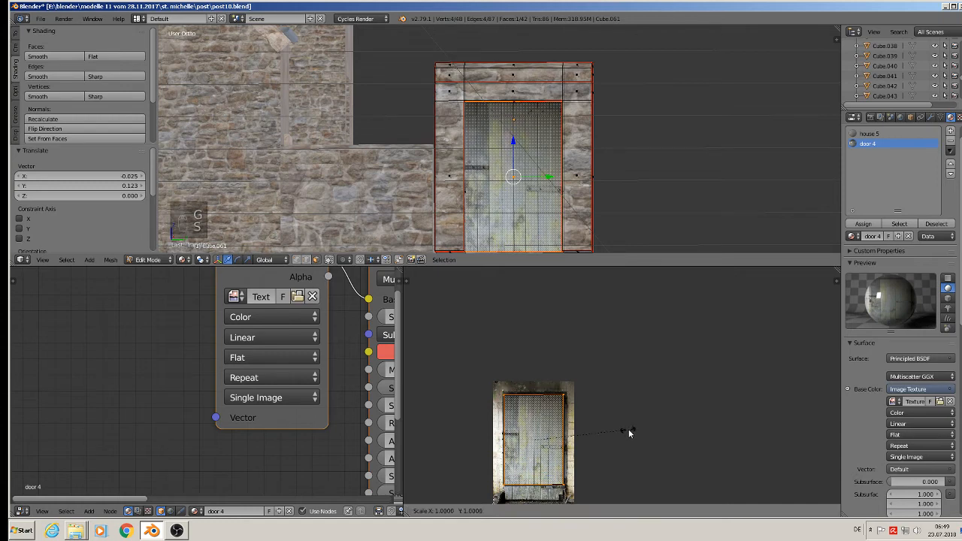
click(641, 447)
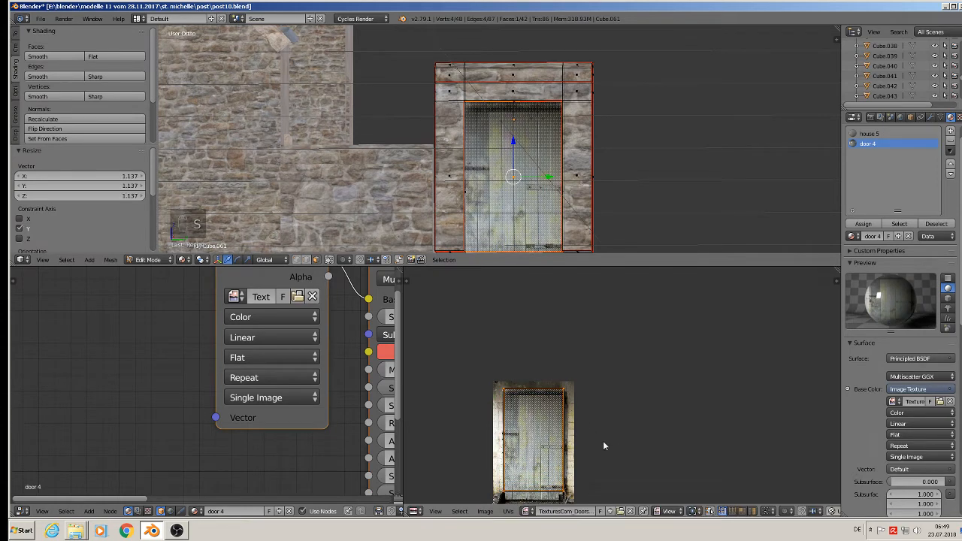
key(g)
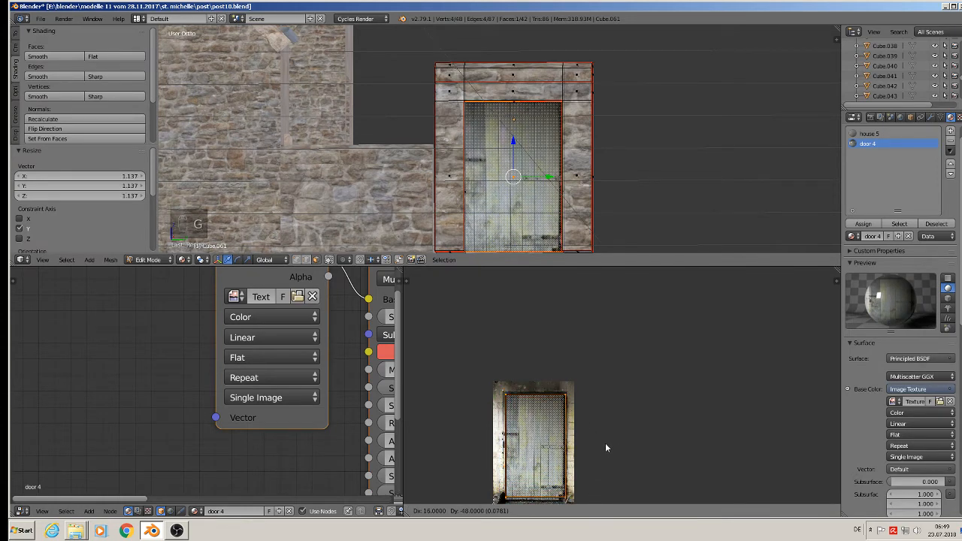
click(604, 444)
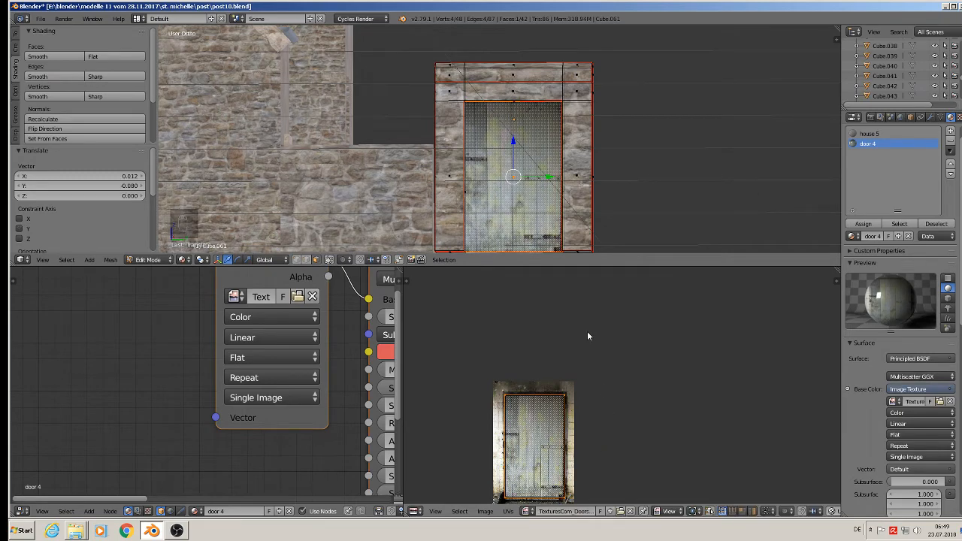
Finish editing the gateway mesh, set the "door 4" material's roughness to 0.808 and save the blend file.
key(Tab)
scroll(591, 174, down, 3)
mouse_move(592, 178)
middle_down()
mouse_move(568, 187)
mouse_move(618, 193)
mouse_move(590, 178)
mouse_move(585, 187)
mouse_move(562, 184)
mouse_move(568, 202)
mouse_move(606, 193)
mouse_move(591, 196)
middle_up()
key(a)
key(a)
scroll(598, 193, down, 2)
middle_drag(286, 381, 56, 364)
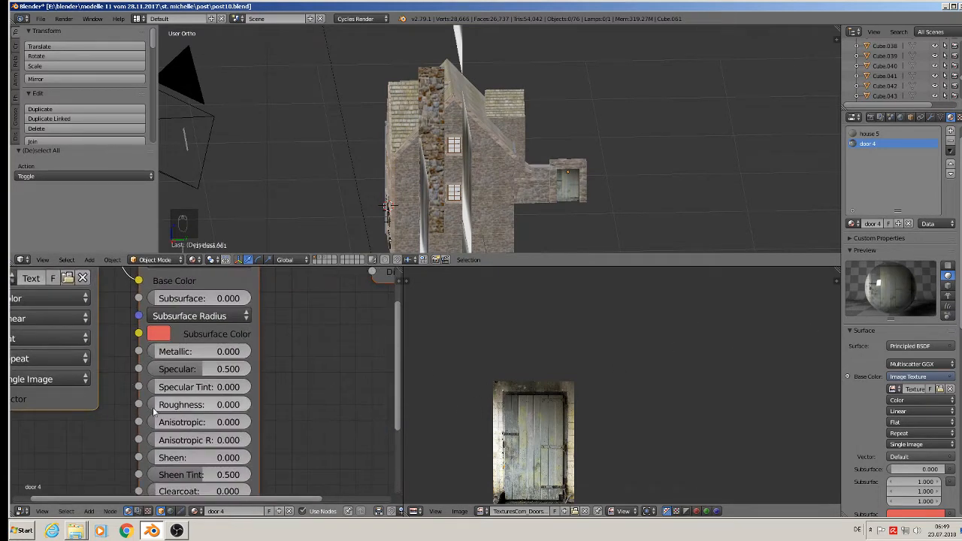
drag(154, 410, 232, 406)
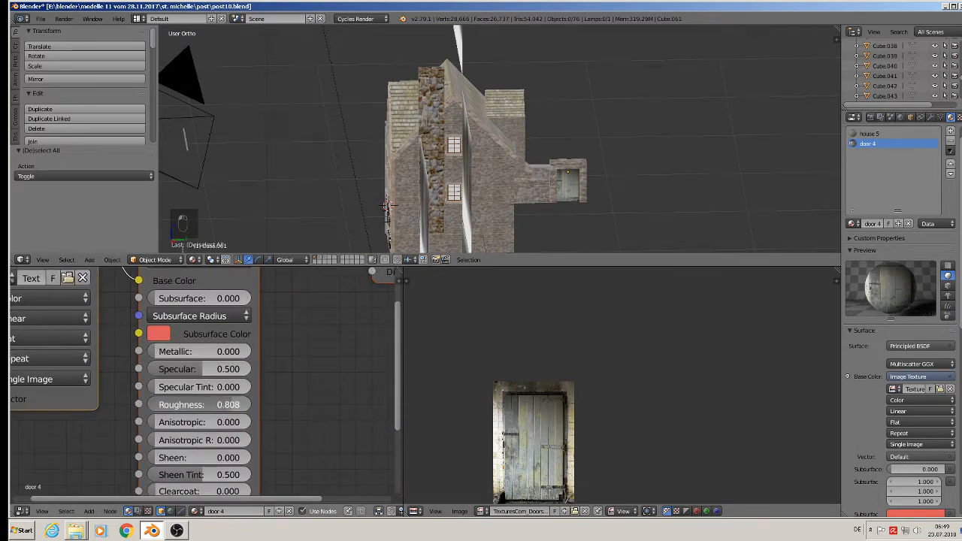
click(40, 18)
click(56, 100)
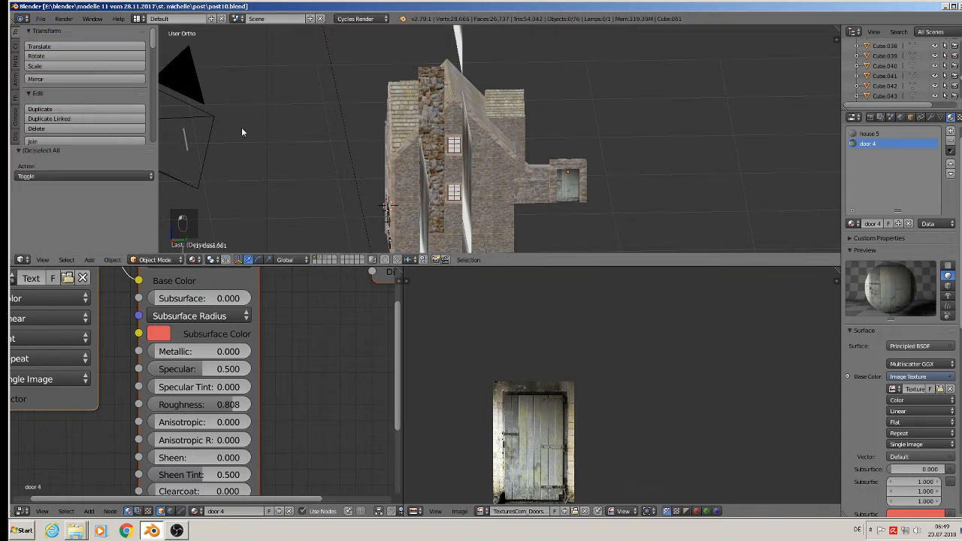
Examine the reference photos of the gateway and stairs in front view, and select the low wall joining the gateway to the house.
middle_drag(241, 132, 520, 141)
key(KP_1)
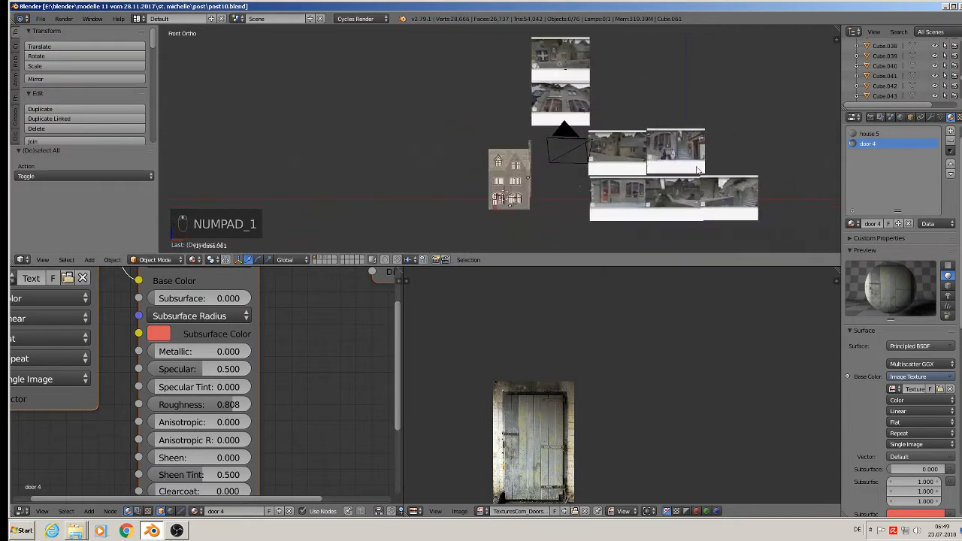
scroll(578, 140, up, 6)
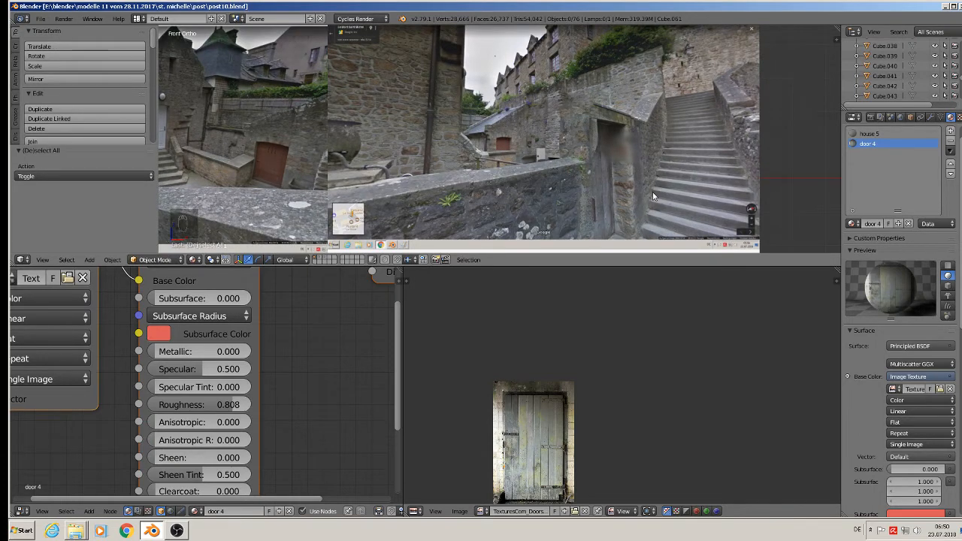
scroll(652, 196, down, 6)
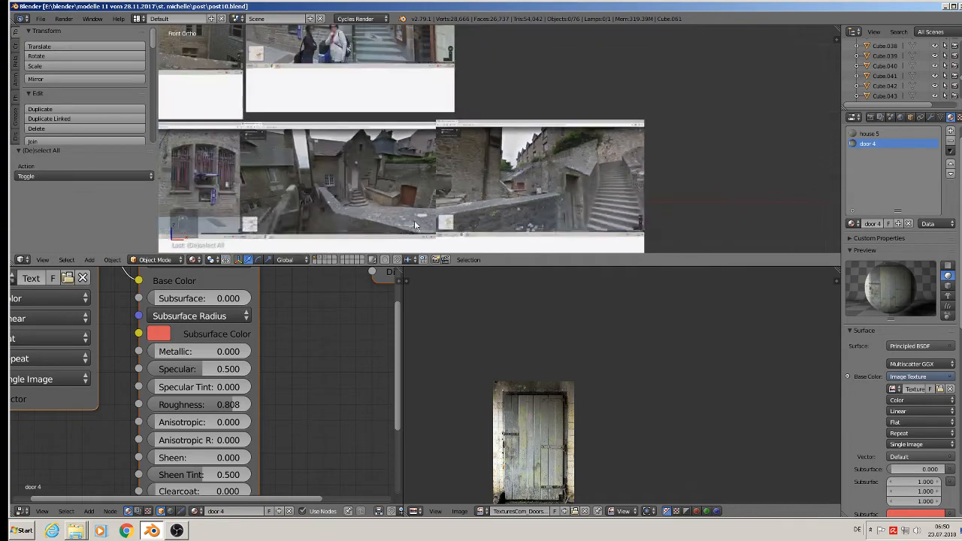
scroll(569, 207, up, 2)
middle_drag(570, 207, 443, 122)
click(396, 174)
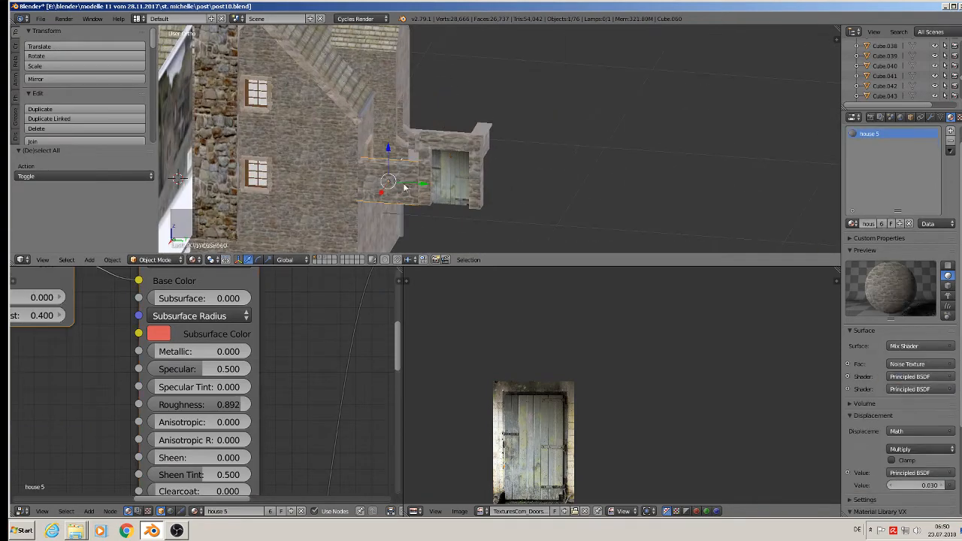
Duplicate the low gateway wall along Y and place the copy directly against the outer side of the gateway.
key(shift+d)
key(y)
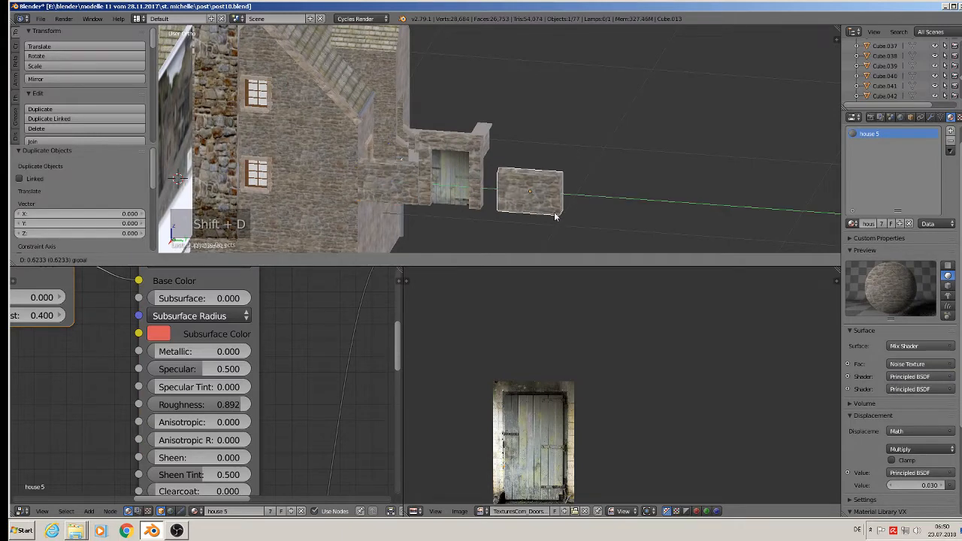
click(538, 217)
shift+middle_drag(538, 217, 454, 203)
Move the outer end vertices of the copied wall outward along Y and raise them 0.288 along Z so the wall slopes upward.
key(Tab)
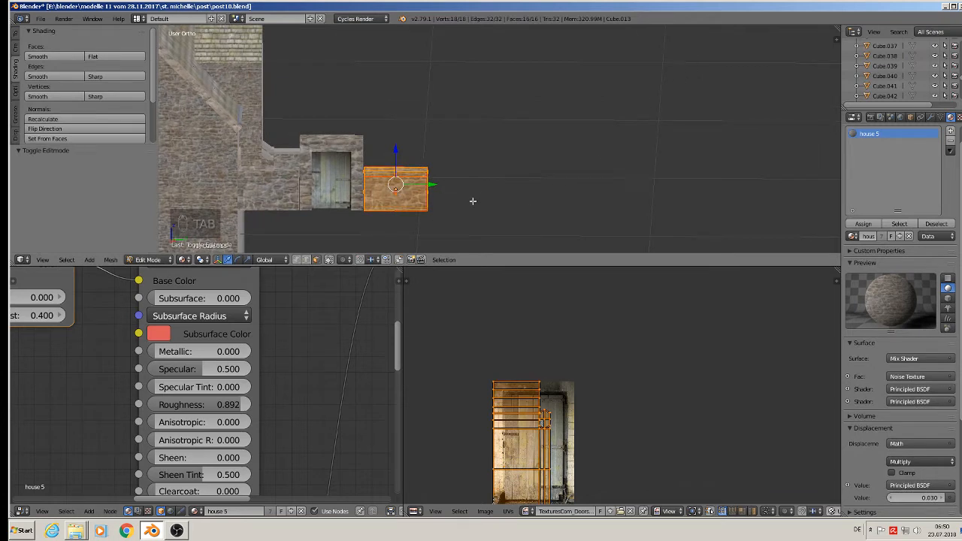
key(a)
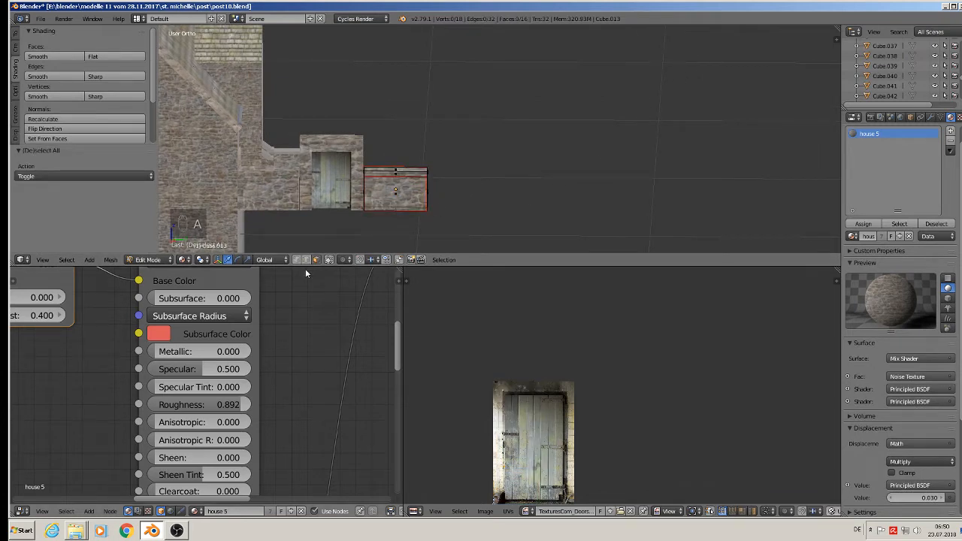
key(c)
drag(433, 168, 432, 225)
right_click(438, 219)
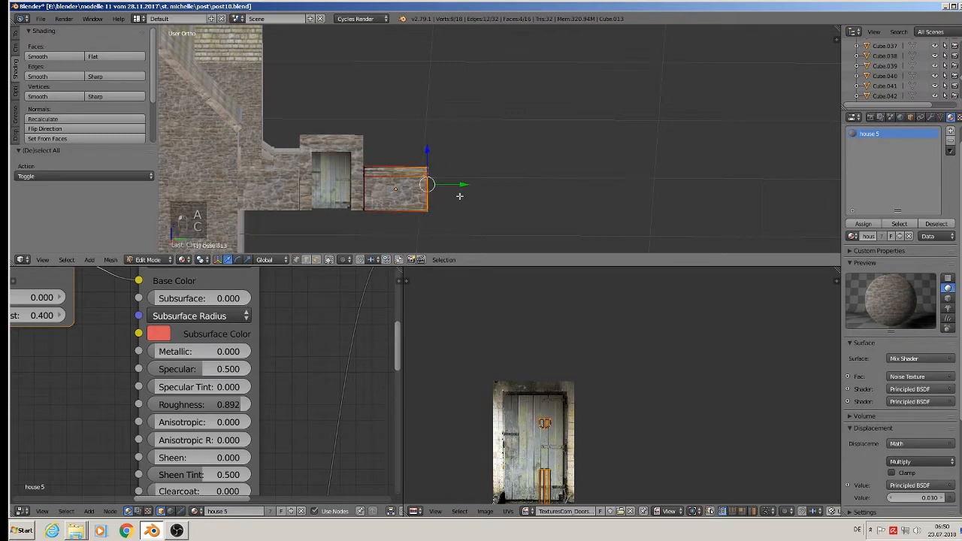
middle_drag(459, 197, 462, 189)
drag(462, 187, 625, 193)
drag(586, 157, 606, 96)
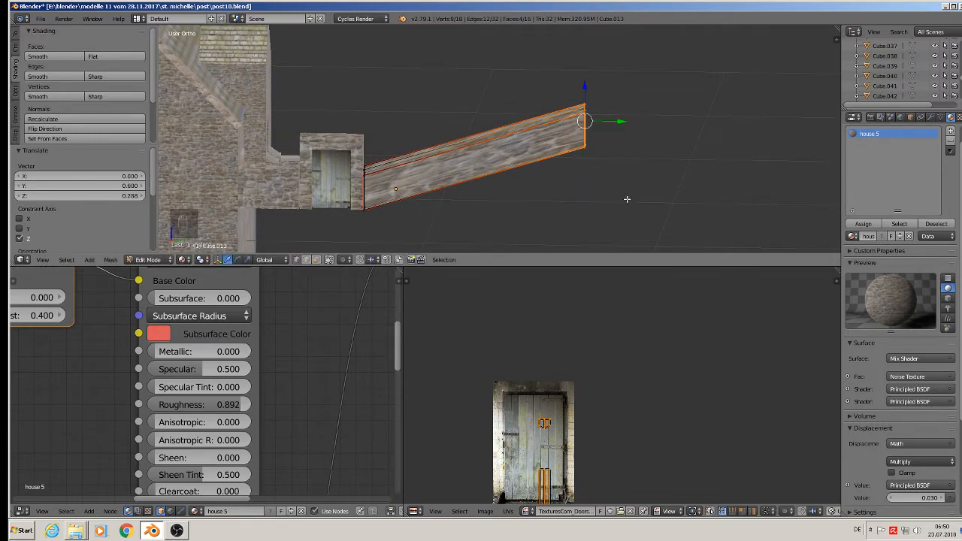
Shorten the sloped wall by moving its outer end back toward the gateway along Y, and finish editing the mesh.
mouse_move(608, 188)
middle_down()
mouse_move(629, 198)
mouse_move(610, 200)
middle_up()
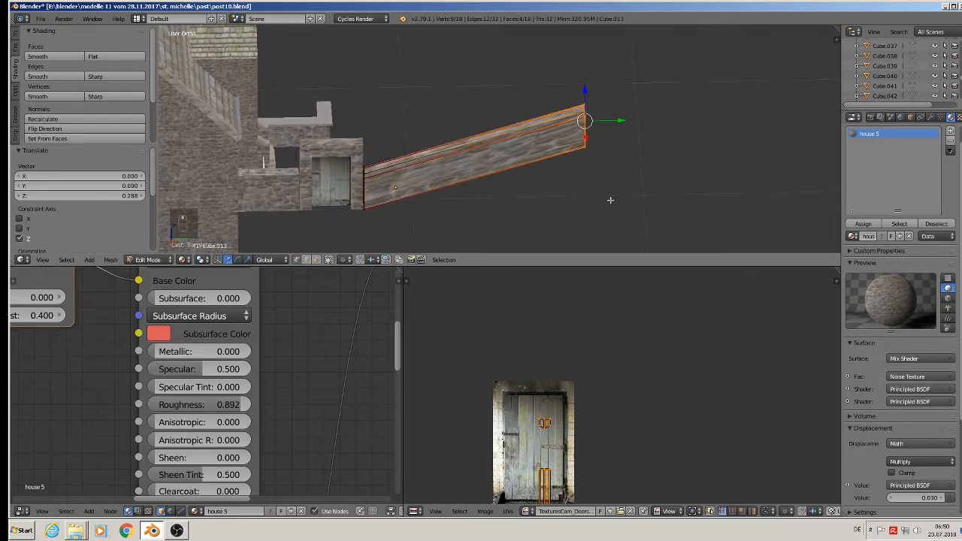
drag(617, 124, 563, 127)
middle_drag(563, 127, 502, 181)
key(a)
key(a)
key(a)
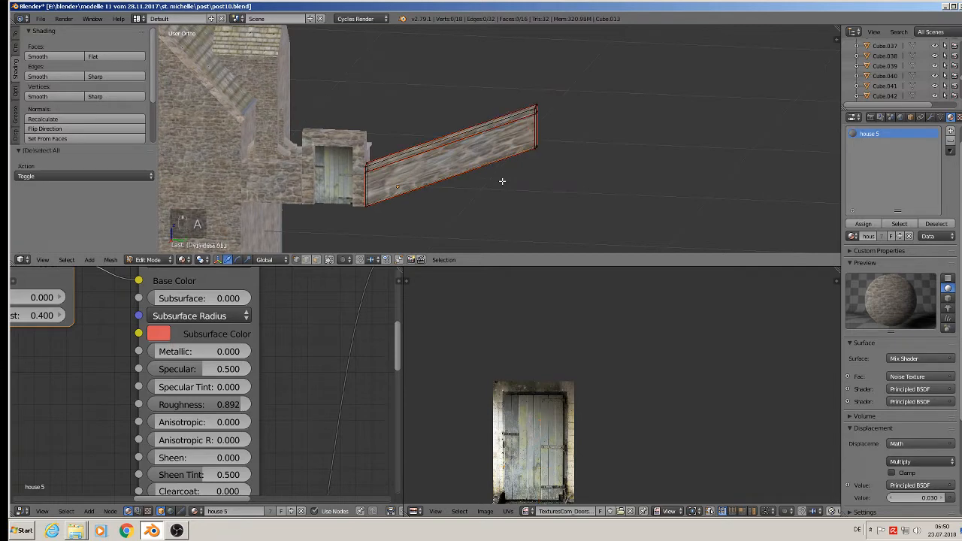
key(Tab)
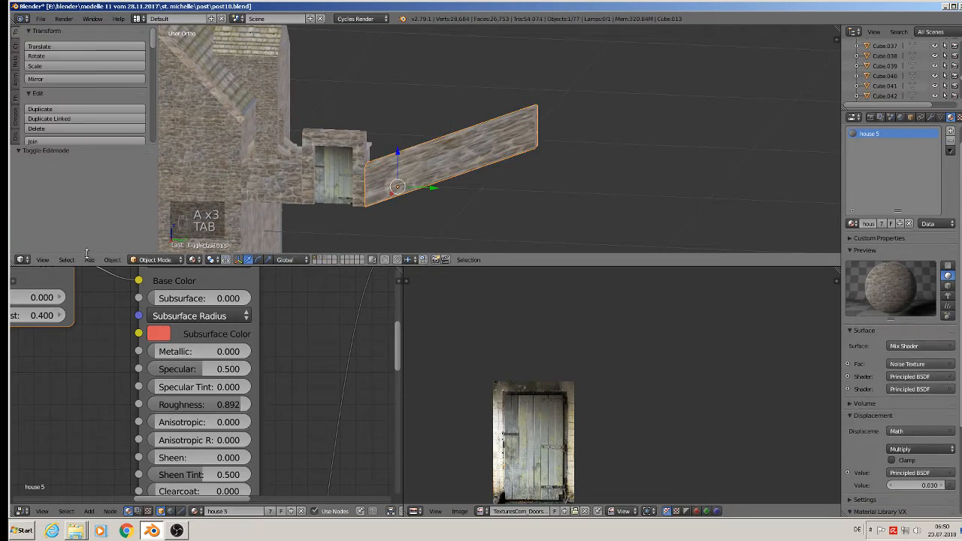
Apply the sloped wall's rotation and scale, and unwrap all its faces again.
click(117, 257)
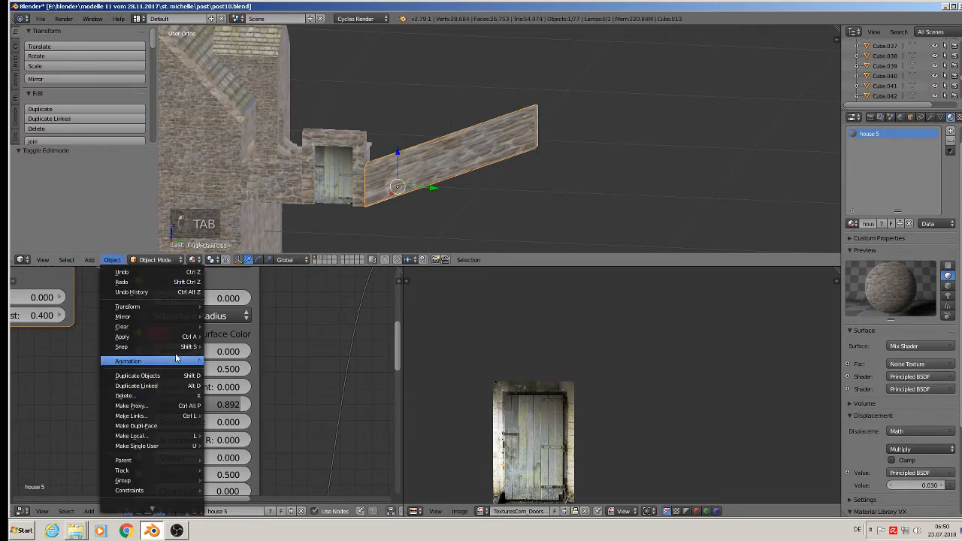
mouse_move(165, 337)
click(242, 366)
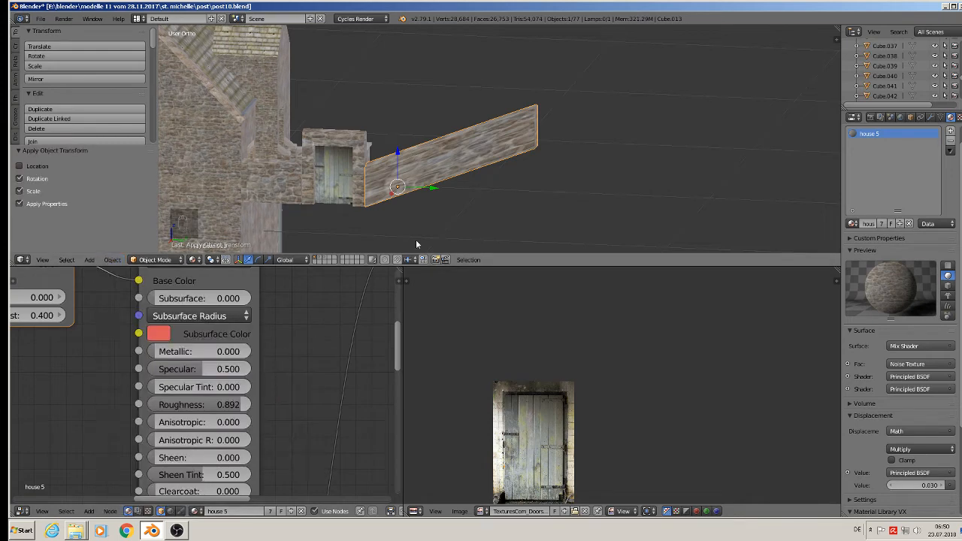
key(Tab)
key(u)
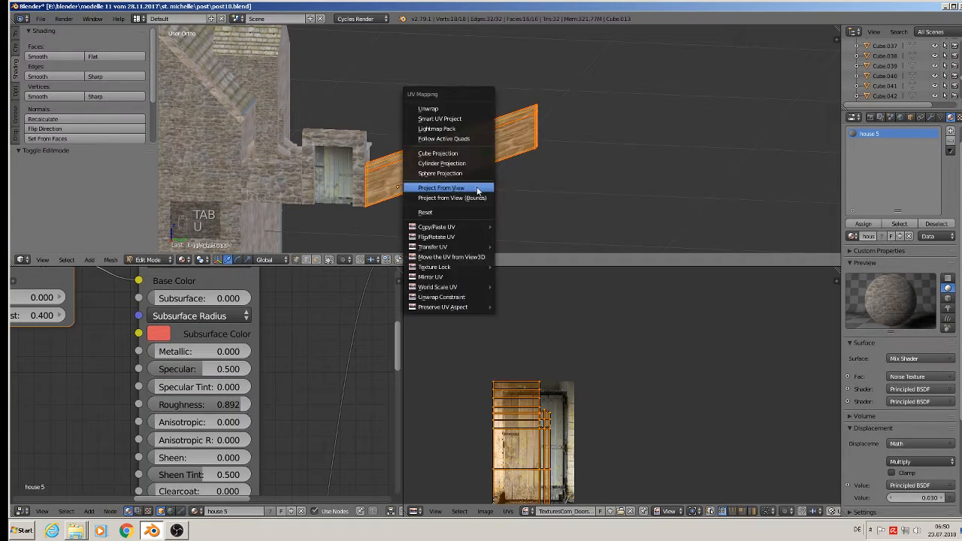
click(451, 111)
key(Tab)
key(a)
key(a)
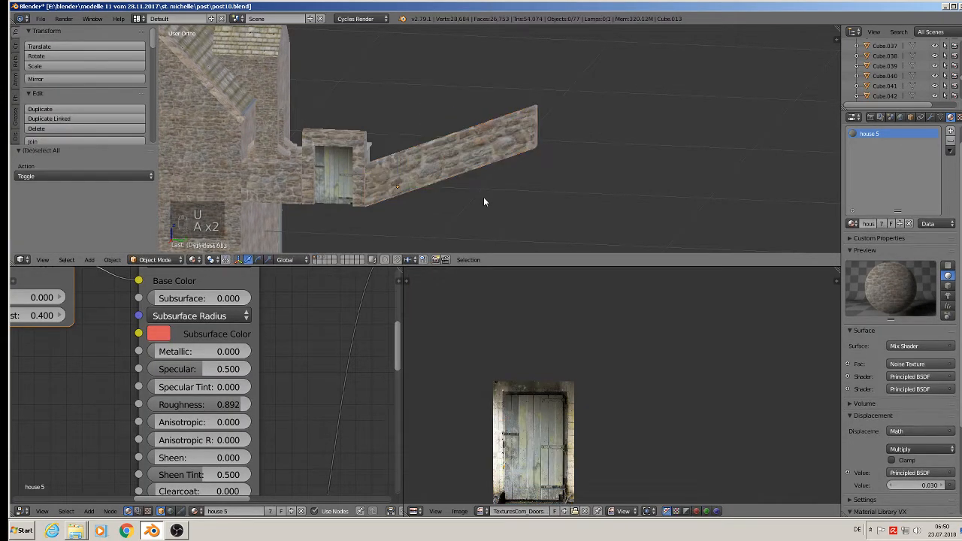
Scale the sloped wall's UVs by 2.495 to make its stones smaller.
key(Tab)
key(s)
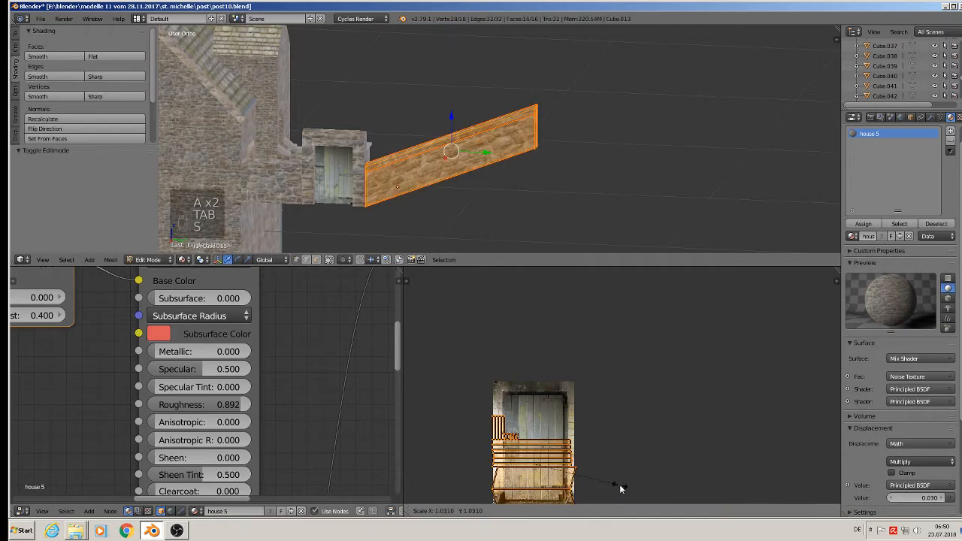
click(737, 296)
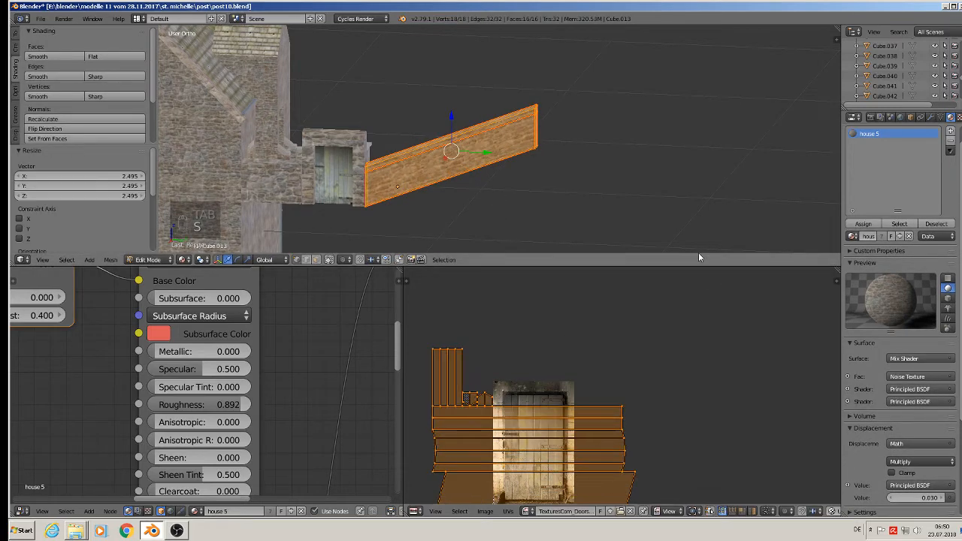
scroll(526, 178, up, 1)
scroll(526, 178, up, 1)
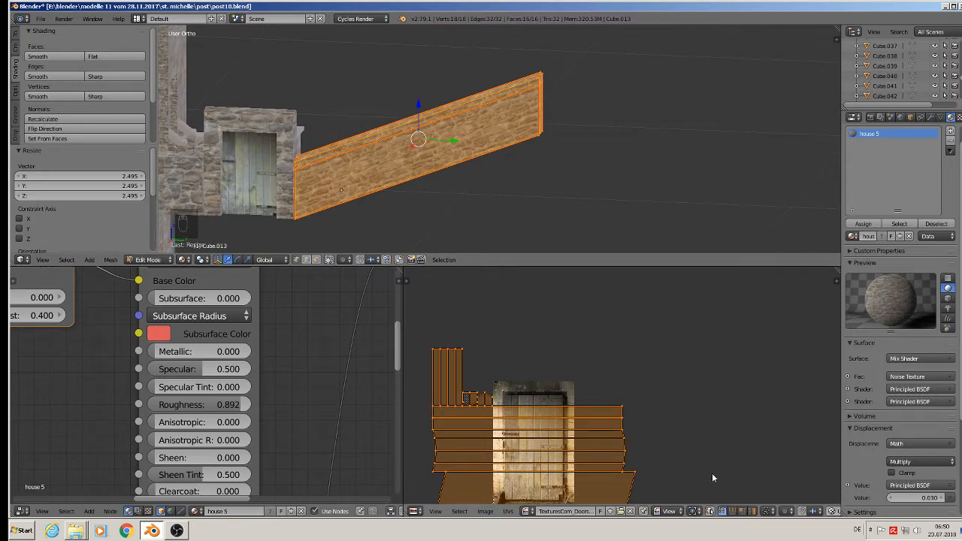
Rotate the sloped wall's UVs by about -23.7 degrees, leave mesh editing and check the stone pattern against the gateway.
key(r)
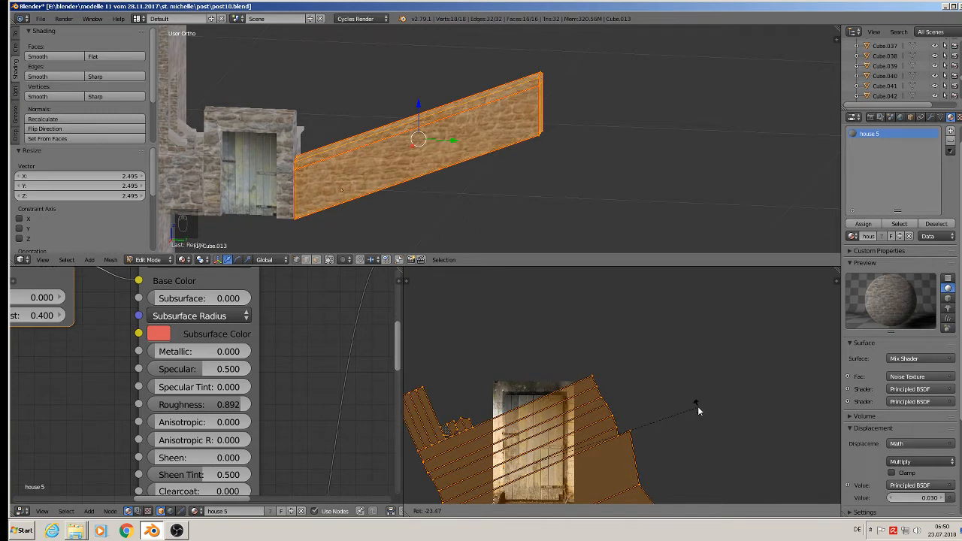
click(698, 406)
key(Tab)
scroll(455, 129, up, 3)
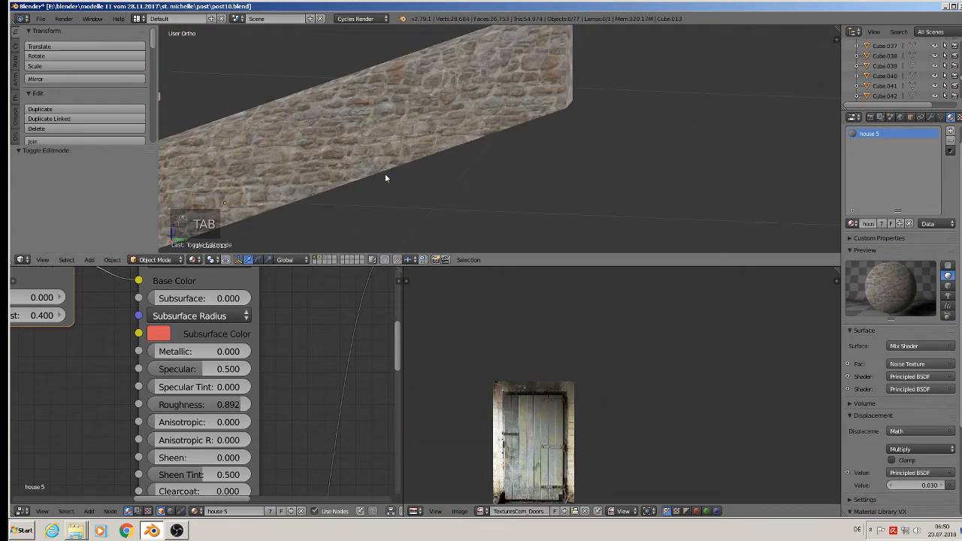
scroll(388, 203, down, 1)
shift+middle_drag(395, 206, 688, 178)
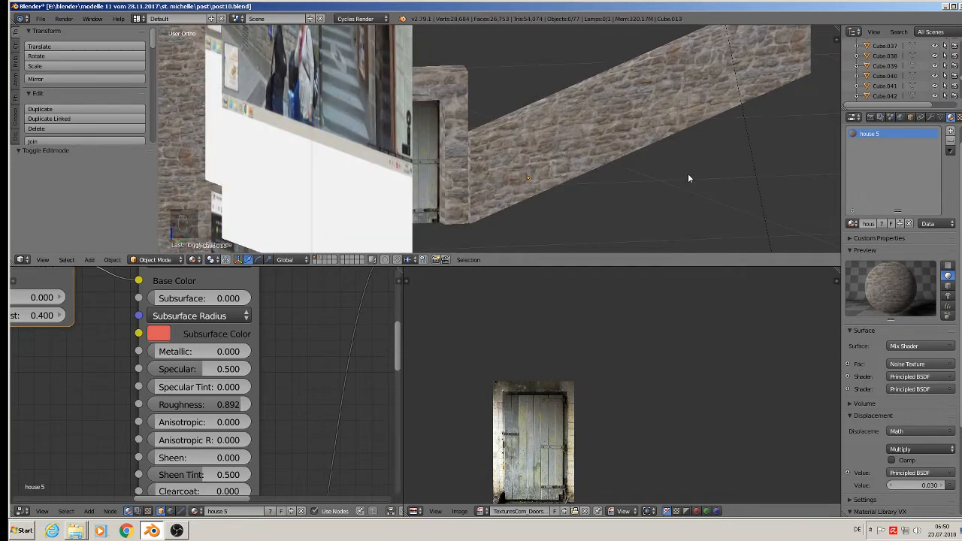
middle_drag(688, 179, 598, 186)
scroll(536, 208, down, 2)
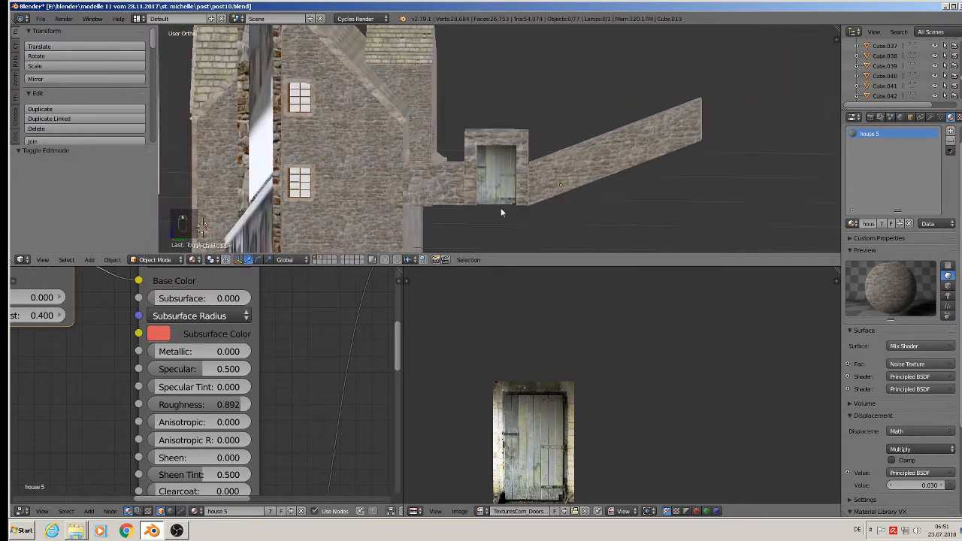
Save the blend file and save a new version as post11.blend.
click(39, 19)
click(52, 95)
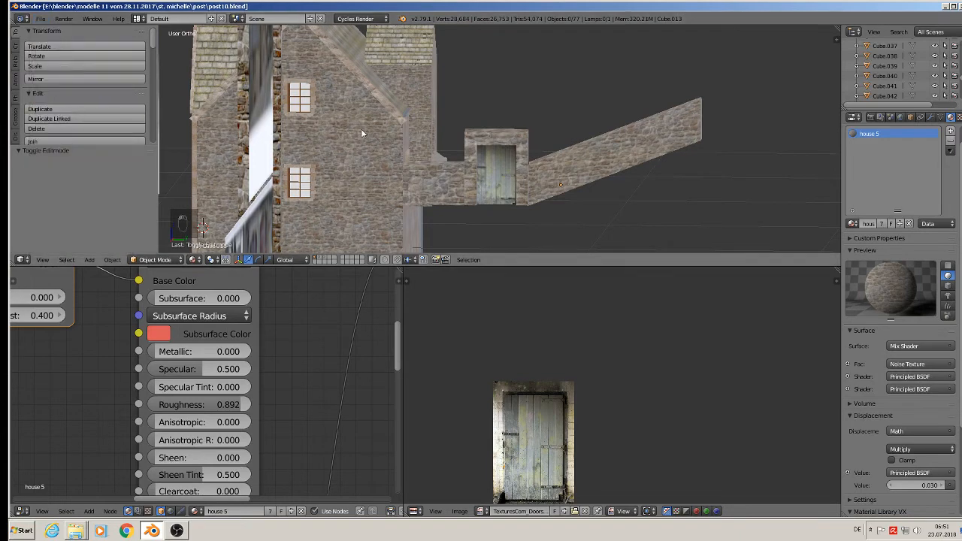
click(40, 18)
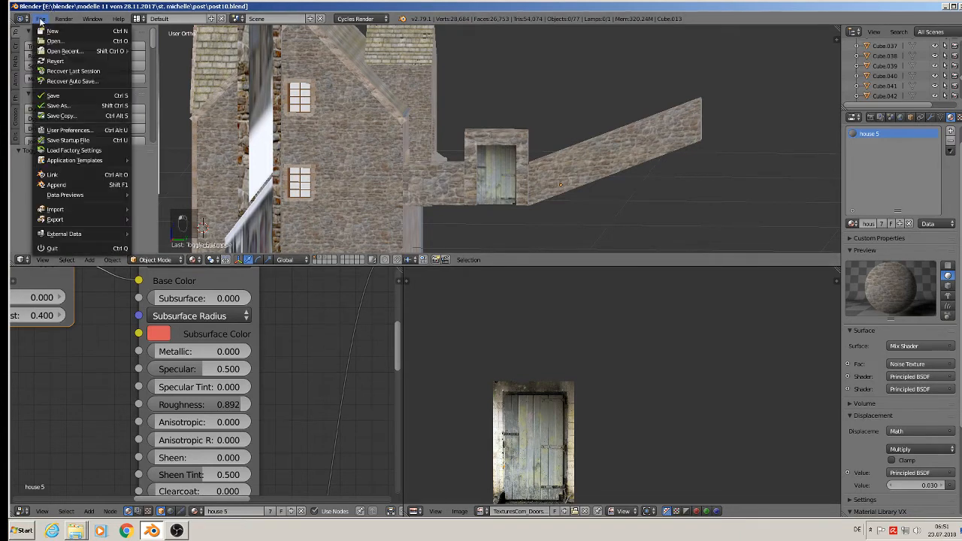
click(76, 106)
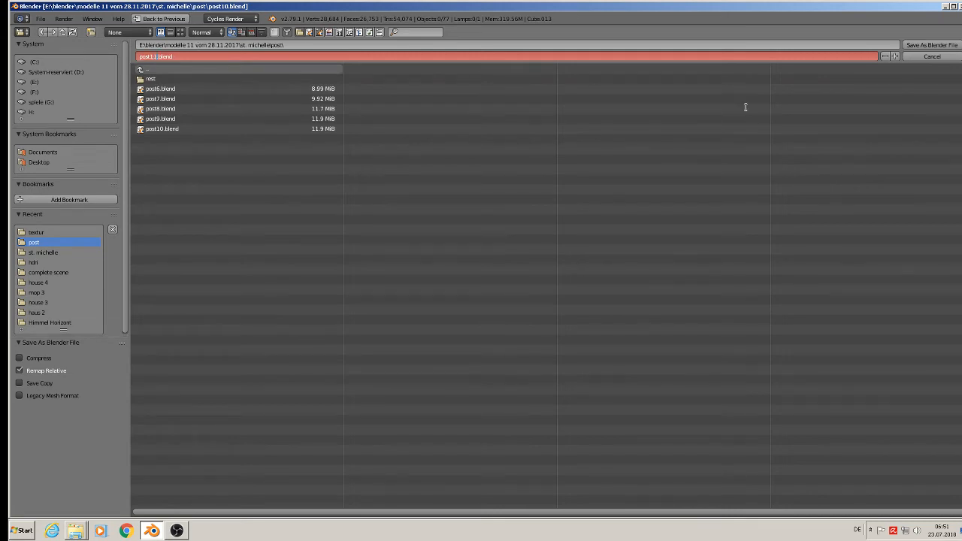
key(Return)
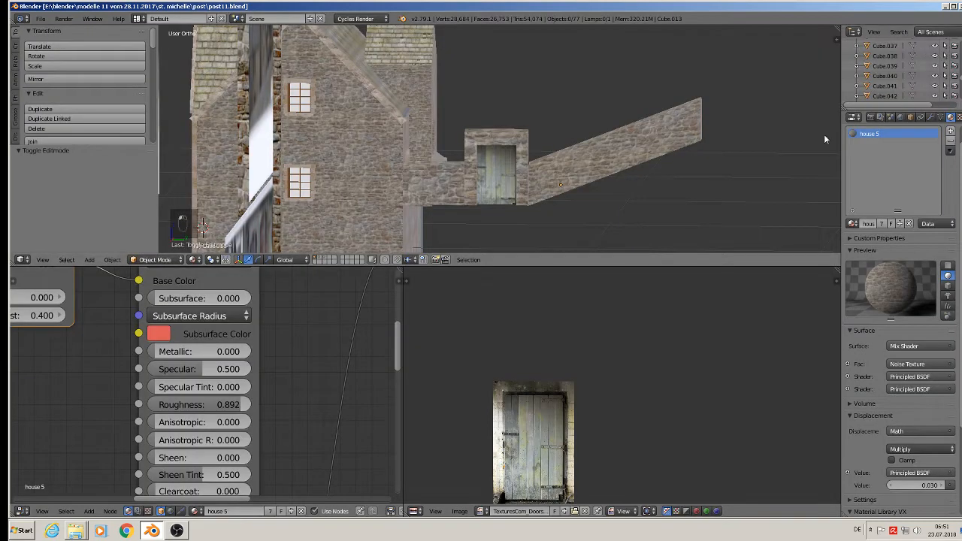
Examine the reference photos in front view for the alley and stone stairs beside the post office.
key(KP_1)
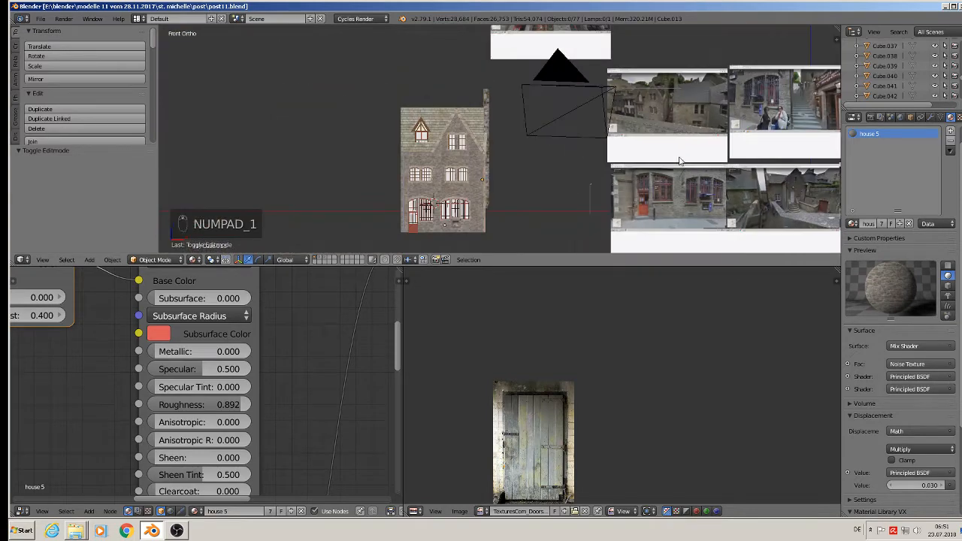
scroll(457, 115, up, 3)
scroll(388, 100, up, 6)
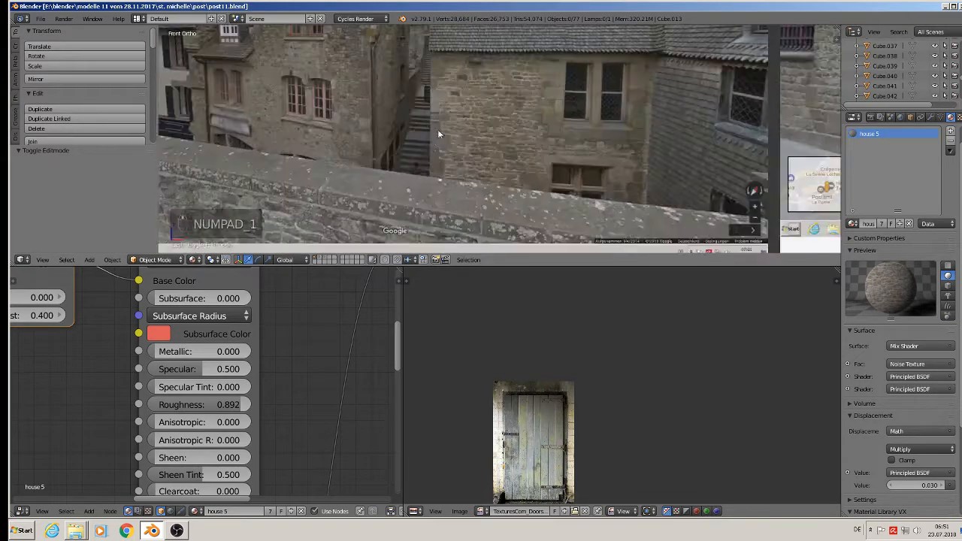
shift+middle_drag(448, 169, 448, 250)
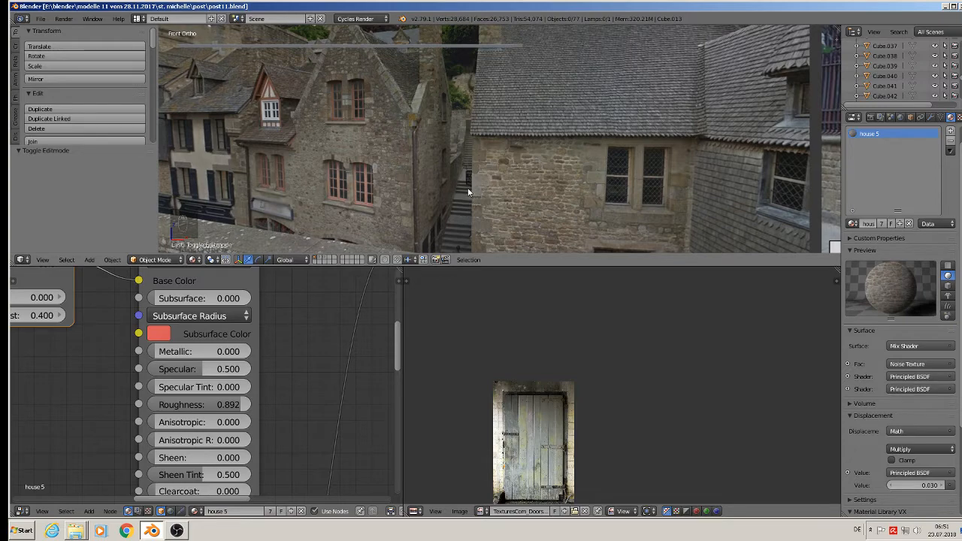
shift+middle_drag(479, 234, 384, 85)
scroll(397, 101, down, 4)
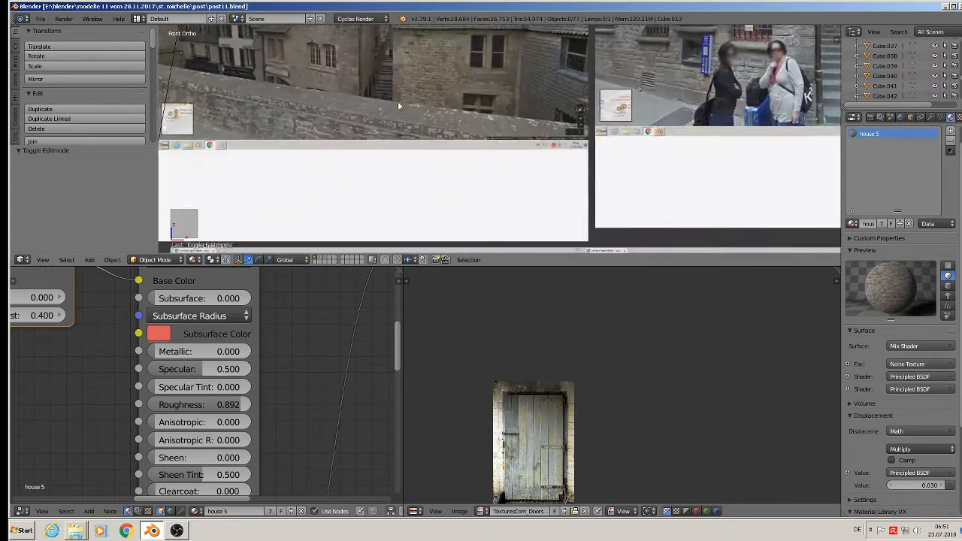
shift+middle_drag(724, 149, 492, 217)
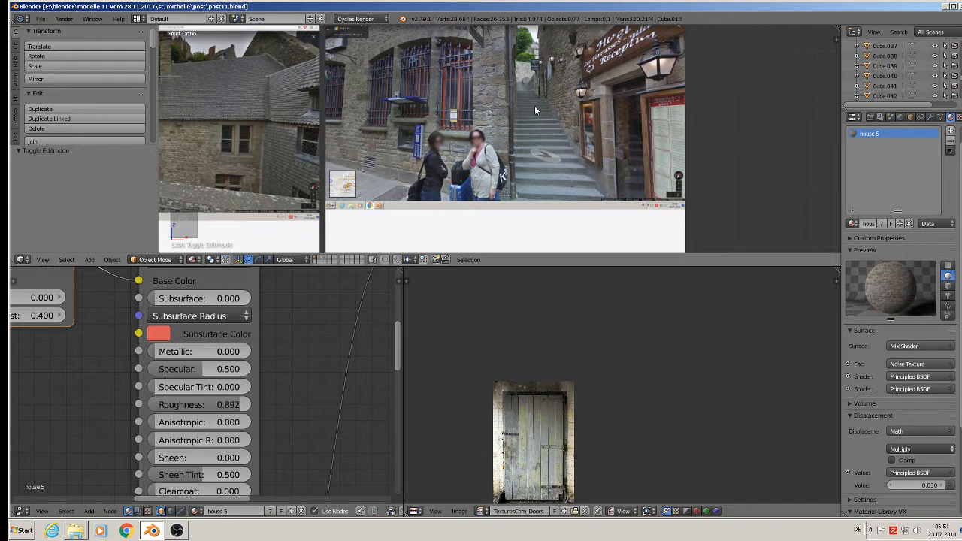
scroll(492, 163, down, 7)
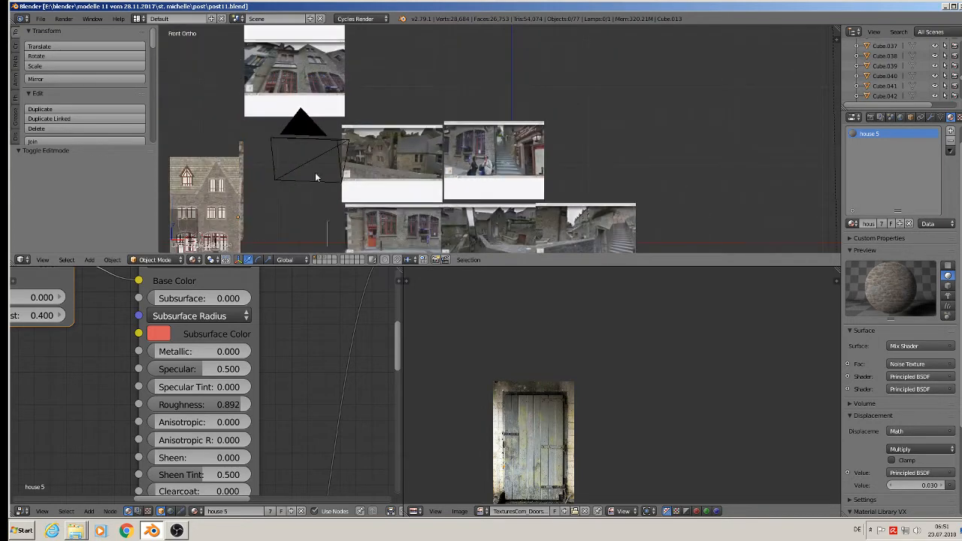
Add a mesh plane beside the foot of the post office's corner, at the alley entrance.
shift+middle_drag(315, 194, 461, 159)
scroll(432, 183, up, 4)
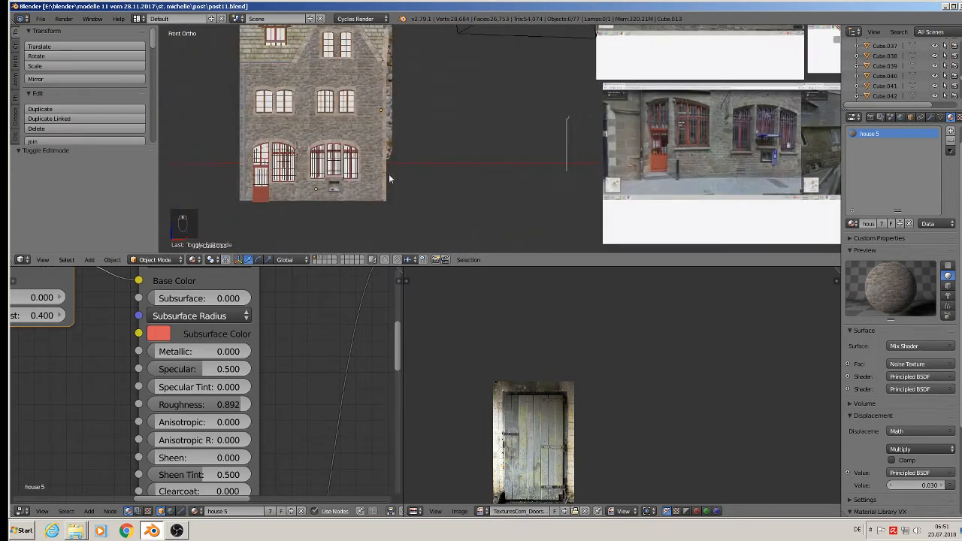
scroll(423, 199, up, 4)
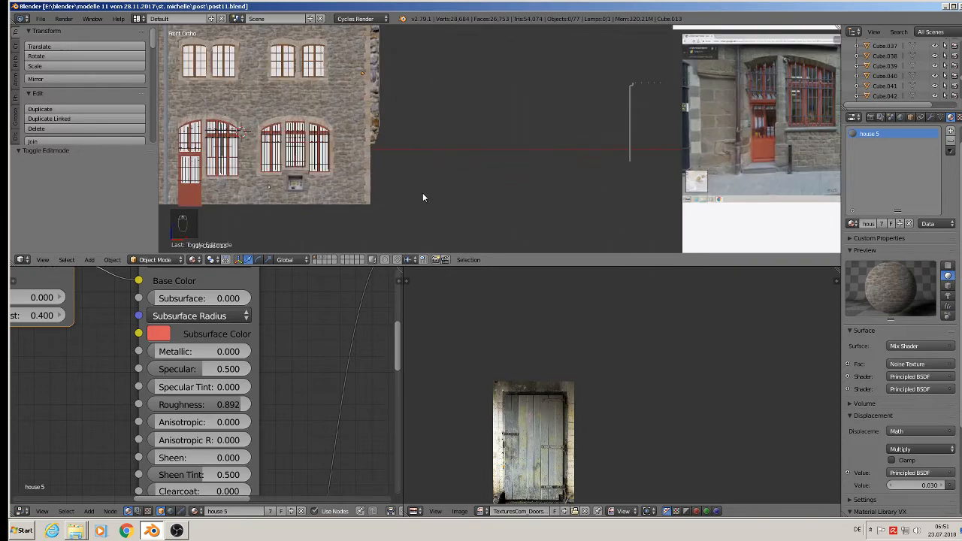
click(398, 206)
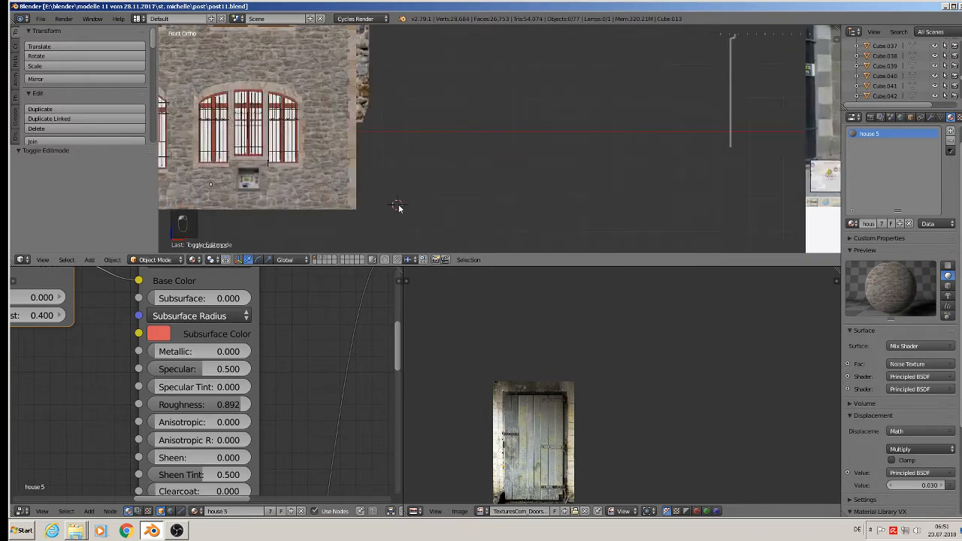
click(90, 260)
mouse_move(97, 248)
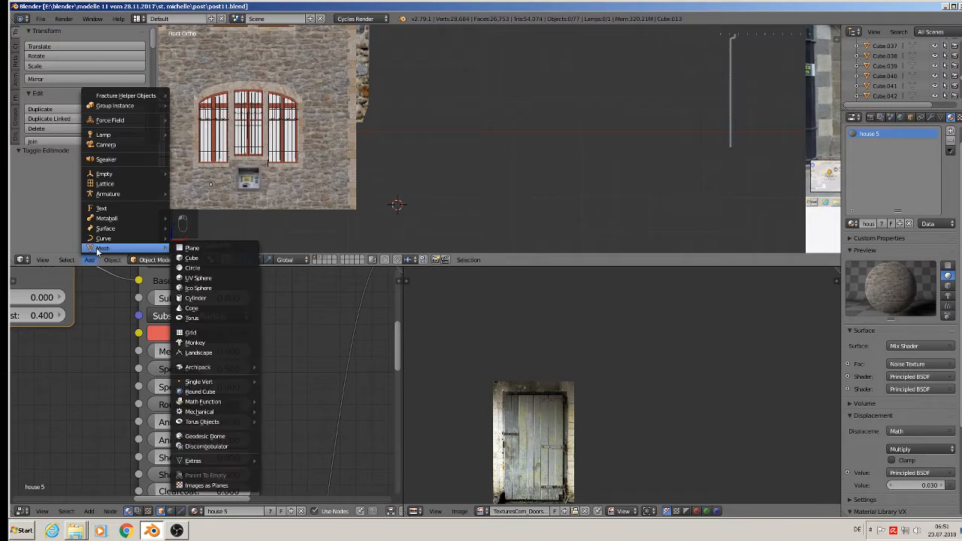
click(207, 249)
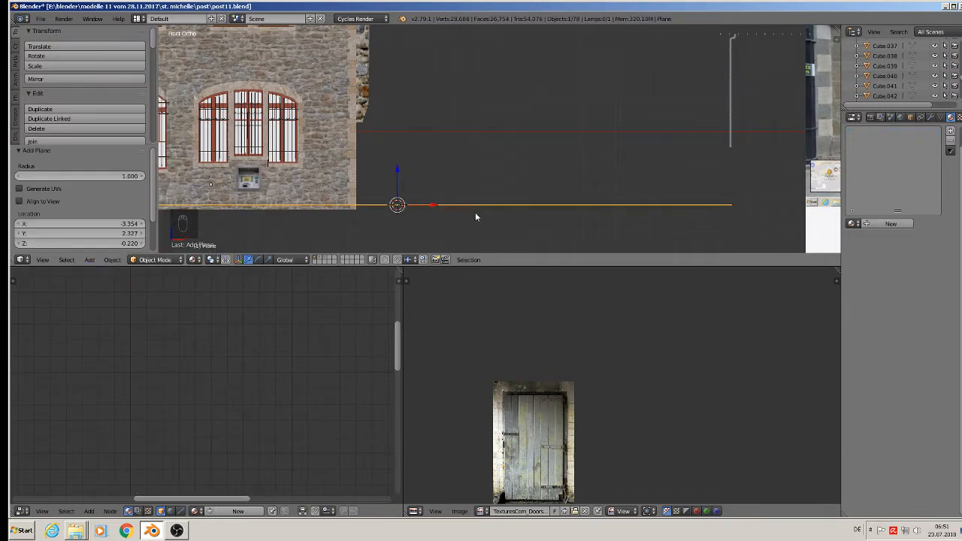
Scale the plane down to 0.154 and move it 0.034 along X to meet the house corner.
key(s)
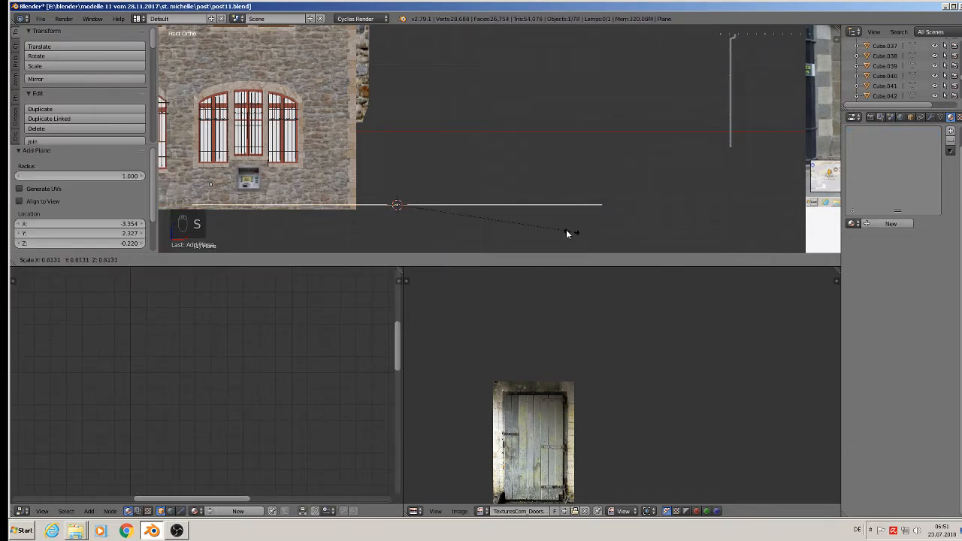
click(443, 217)
key(g)
key(x)
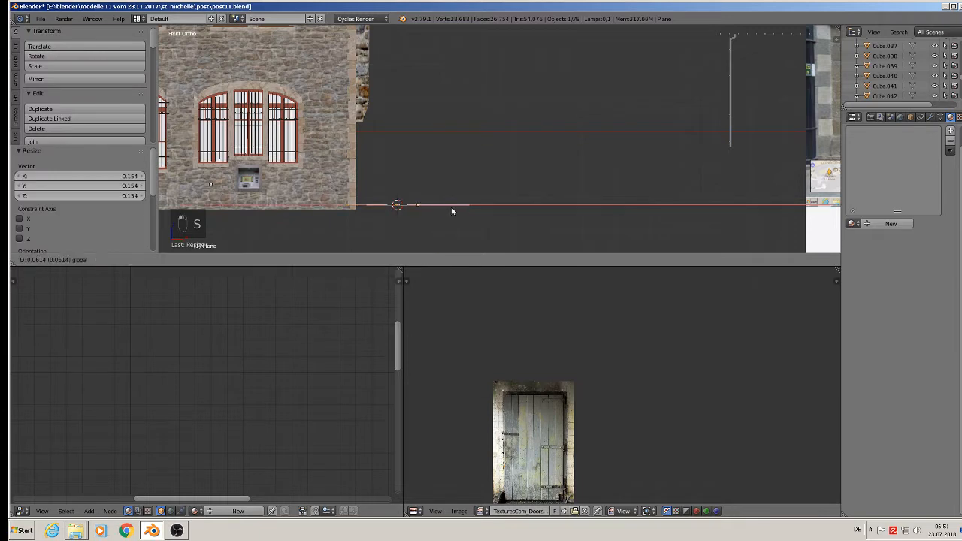
click(443, 206)
Rotate the plane 90 degrees about X and shrink it along Z into a low, wide stair riser.
text(r)
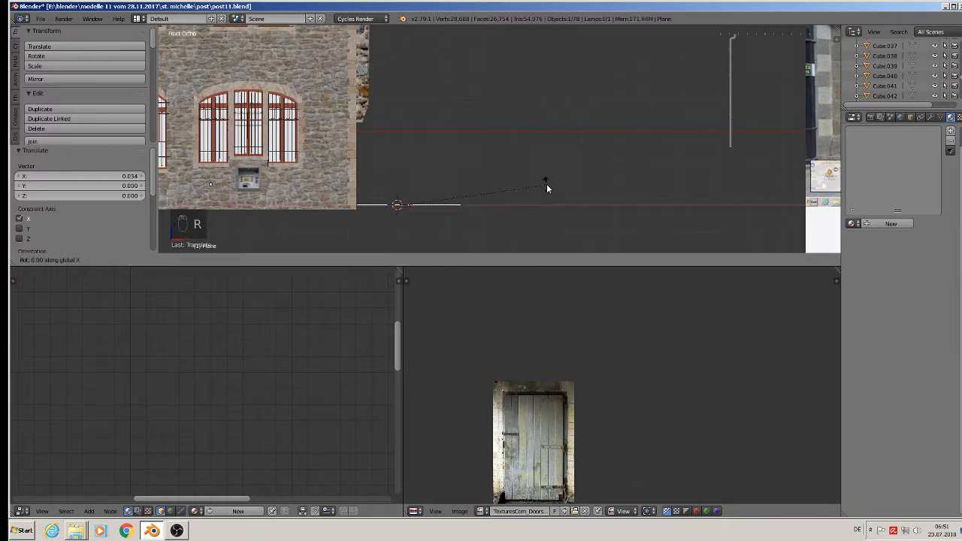
text(x90)
key(Return)
key(s)
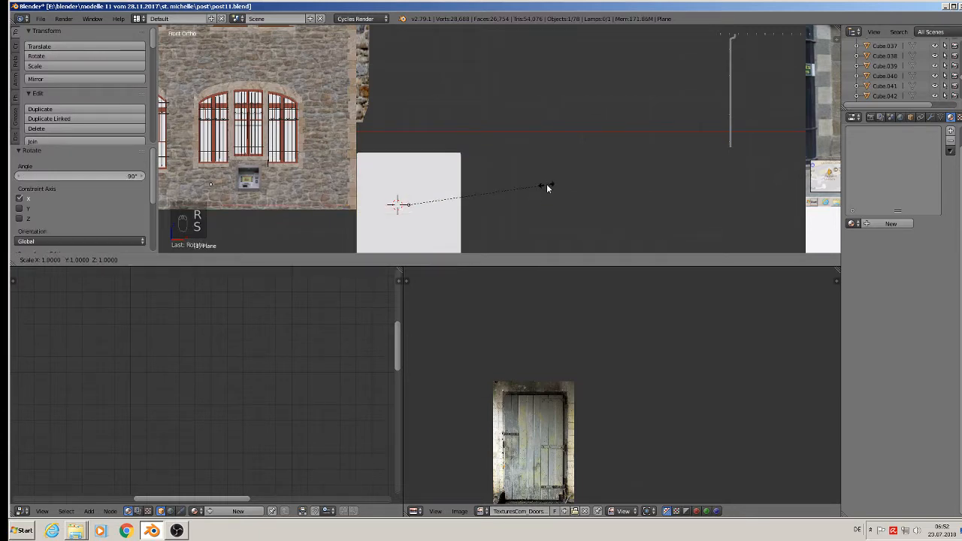
key(z)
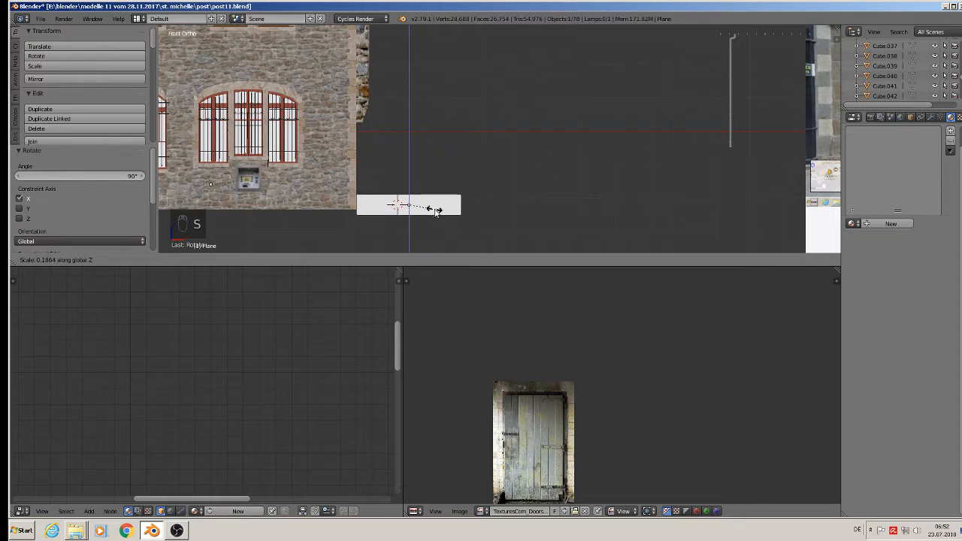
click(429, 209)
Scale the riser's height by 0.644 along Z and adjust its vertical position at the foot of the house corner.
drag(410, 174, 412, 169)
middle_drag(410, 181, 386, 194)
scroll(382, 193, down, 3)
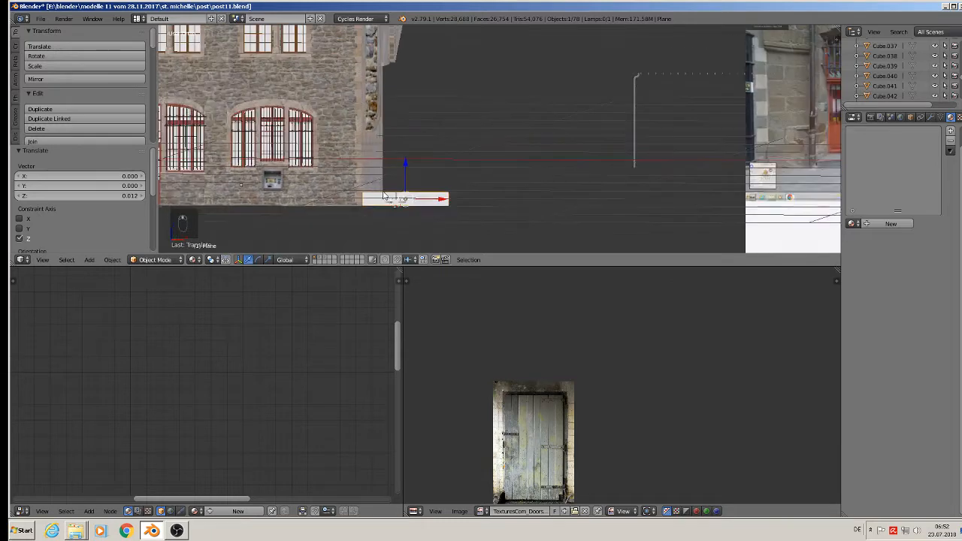
scroll(383, 197, up, 3)
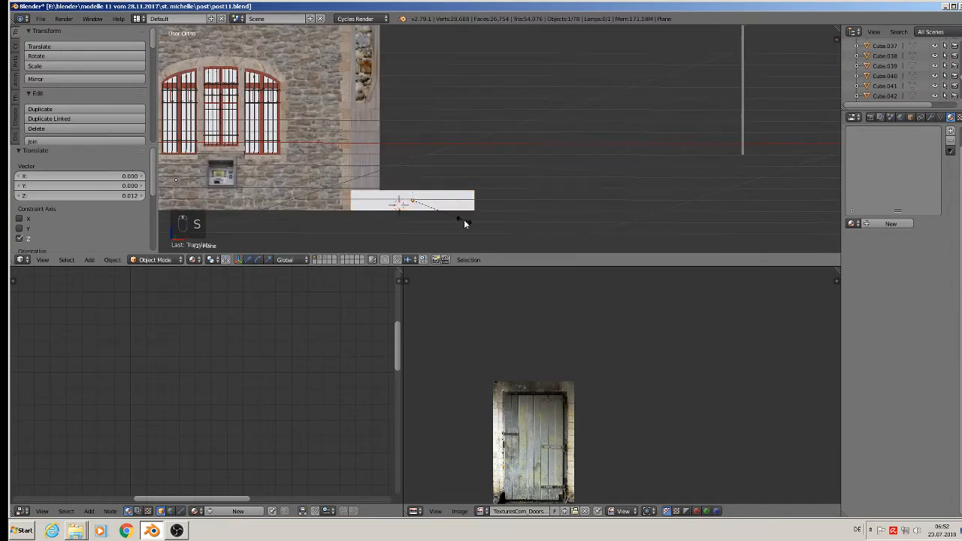
key(s)
key(z)
click(447, 211)
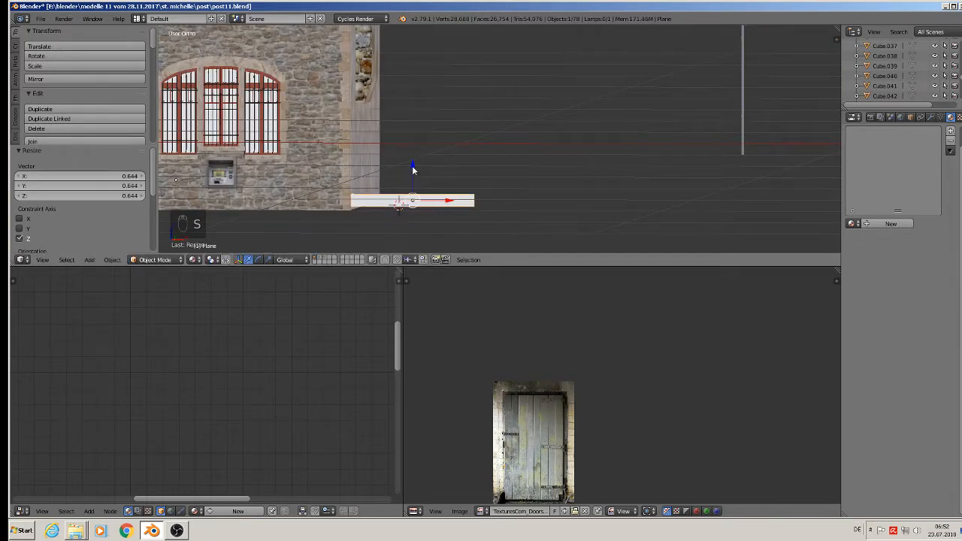
drag(411, 167, 409, 171)
middle_drag(408, 172, 365, 206)
scroll(365, 206, up, 2)
Extrude the riser's upper edge back into the alley to form a flat stair tread.
key(Tab)
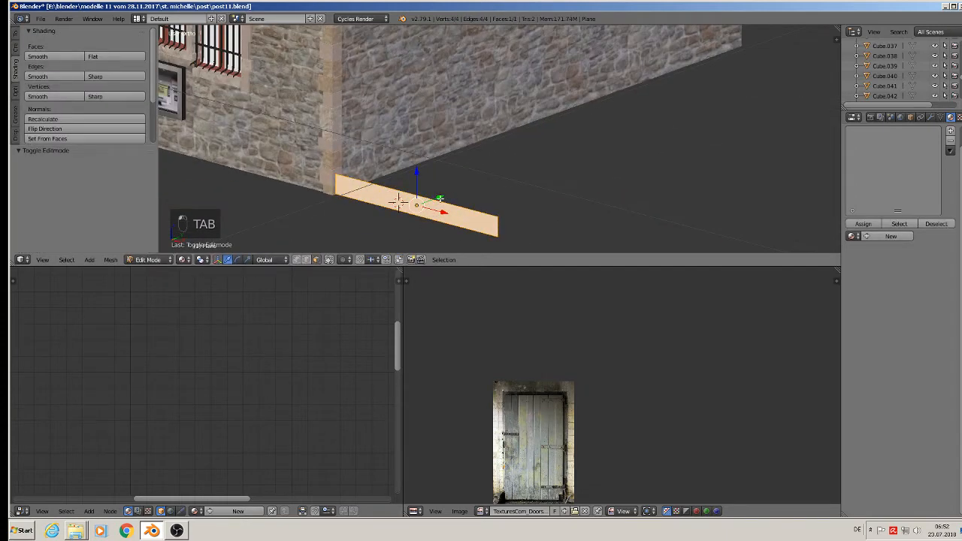
key(a)
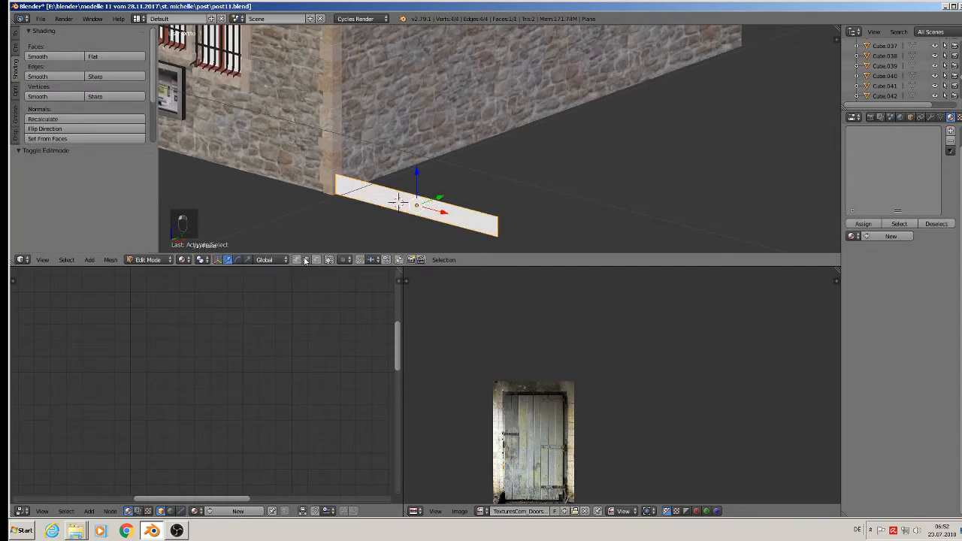
right_click(398, 200)
key(e)
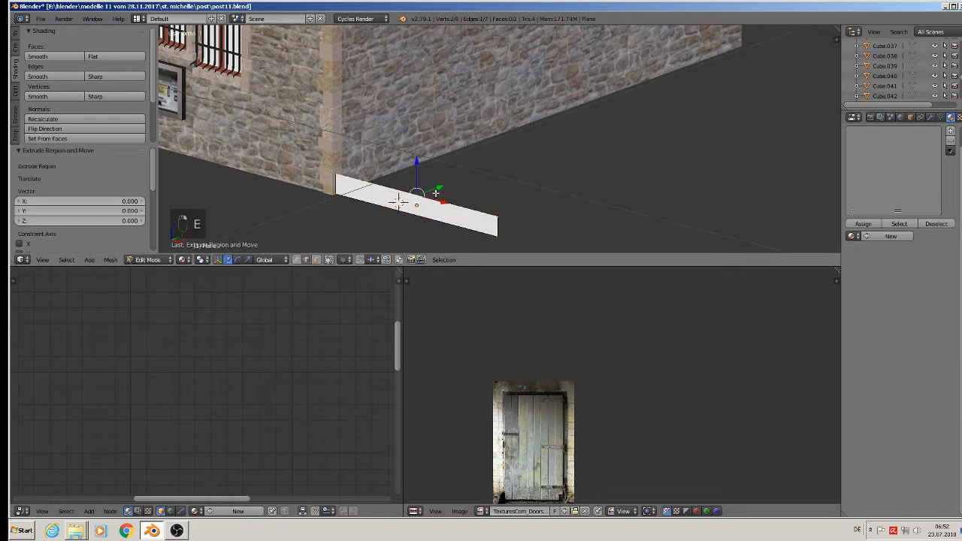
click(471, 178)
key(Tab)
middle_drag(471, 177, 483, 210)
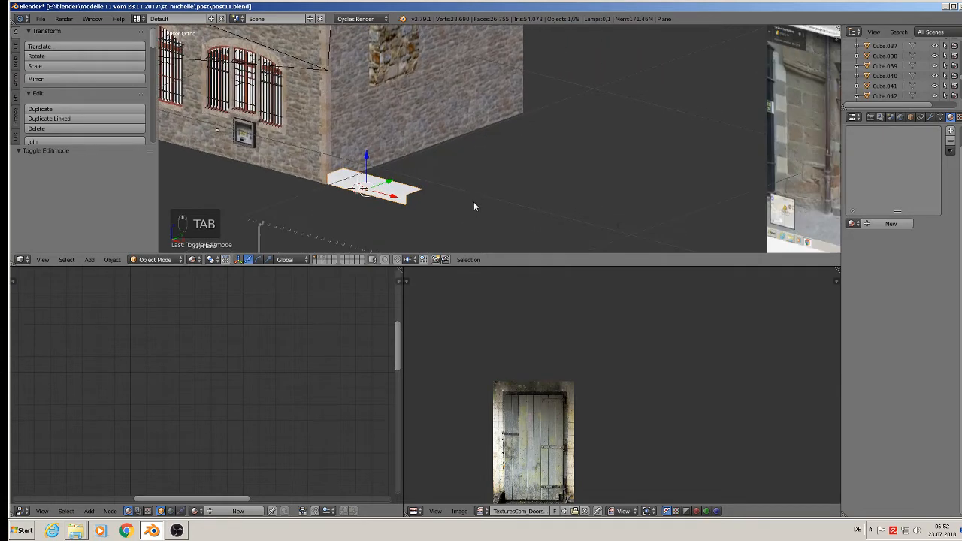
Select the whole stair-step mesh and mark all its edges as seams.
scroll(474, 203, up, 2)
key(Tab)
key(a)
key(a)
key(a)
key(a)
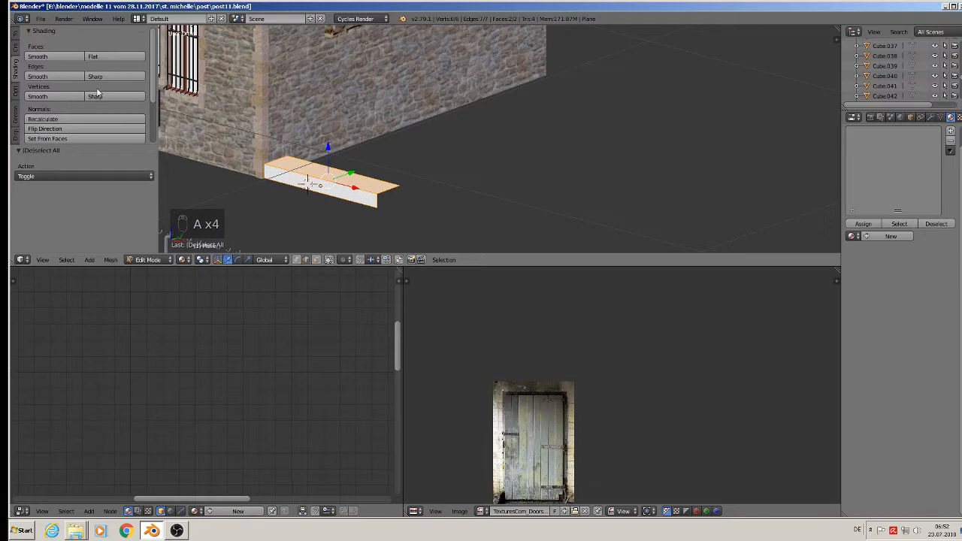
key(Tab)
key(Tab)
scroll(68, 97, down, 3)
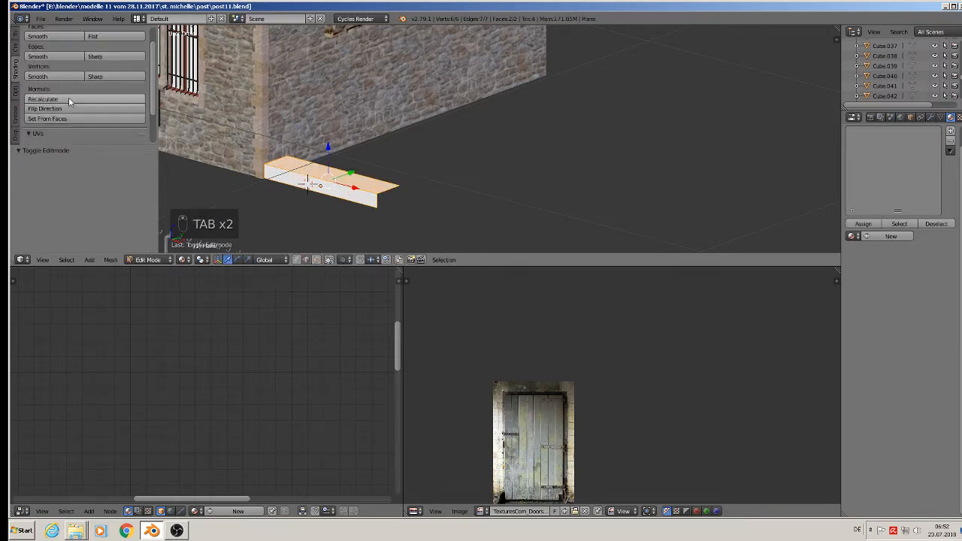
click(68, 129)
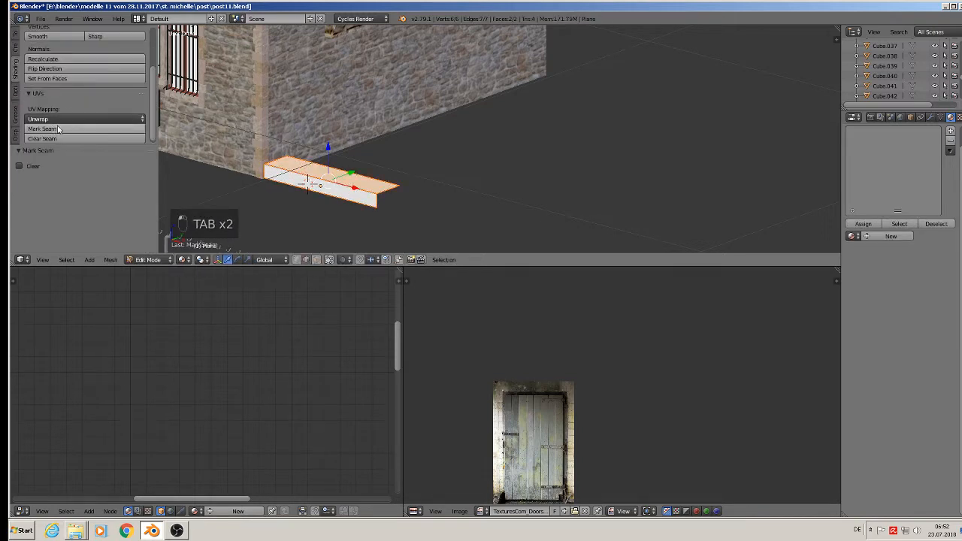
Apply the stair step's rotation and scale, and unwrap its faces.
key(Tab)
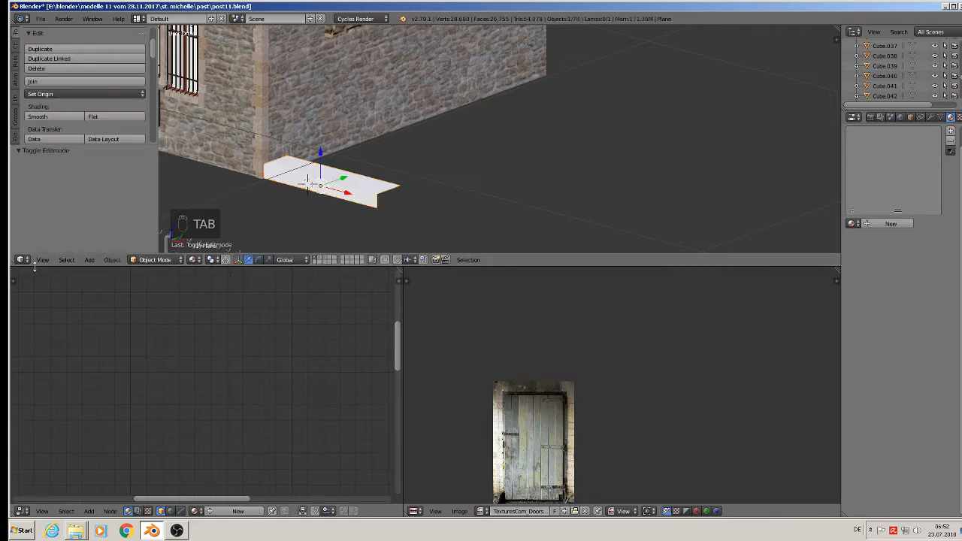
click(110, 260)
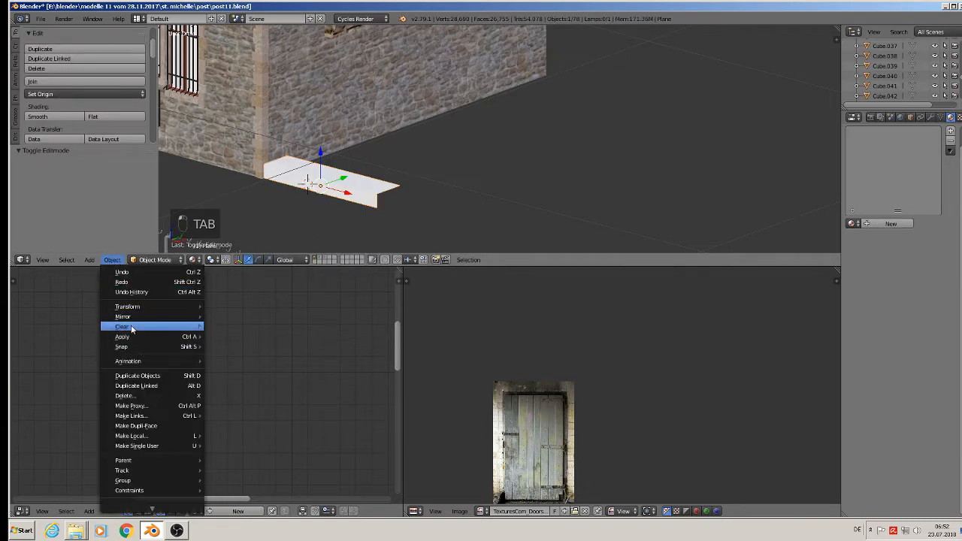
mouse_move(135, 336)
click(271, 366)
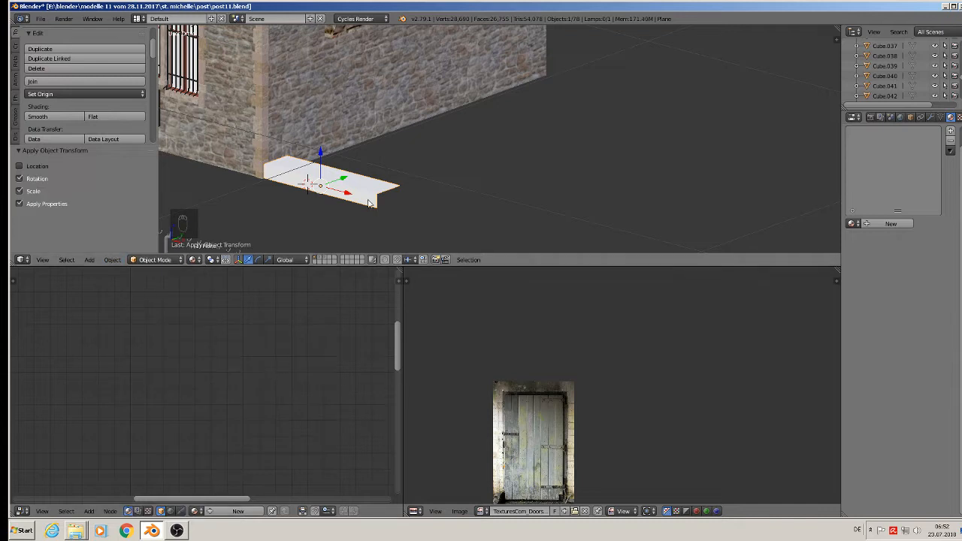
key(Tab)
key(u)
click(372, 199)
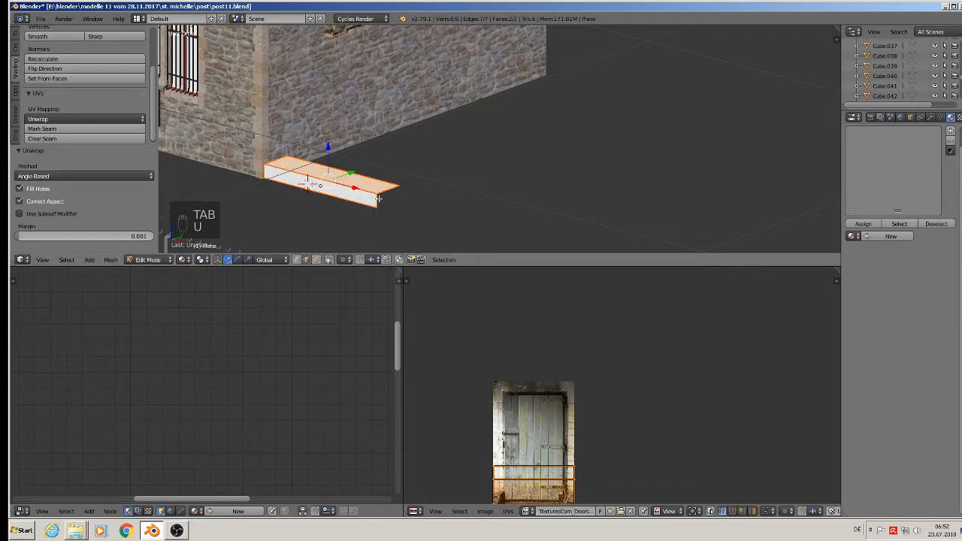
key(Tab)
Assign the existing BETONG material to the stair step.
click(852, 224)
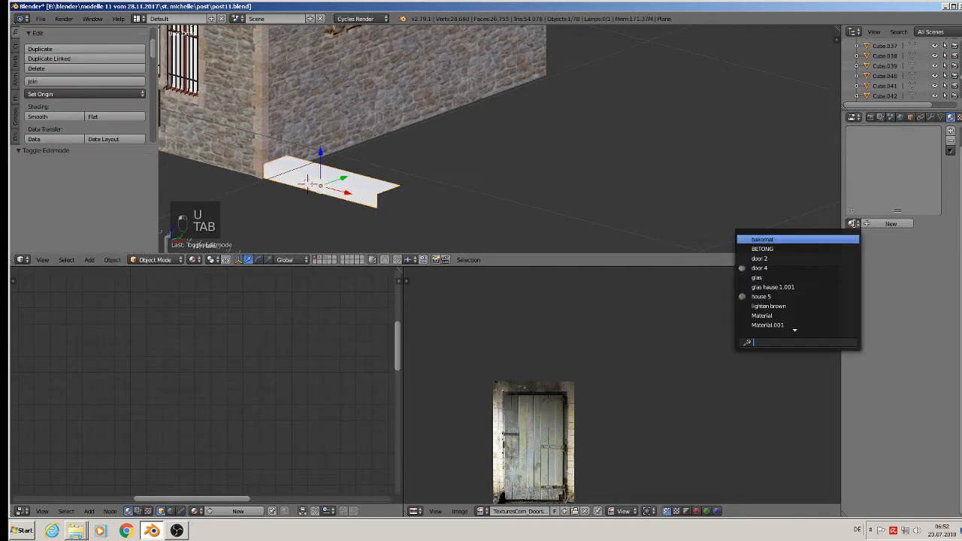
click(816, 250)
middle_drag(811, 240, 808, 189)
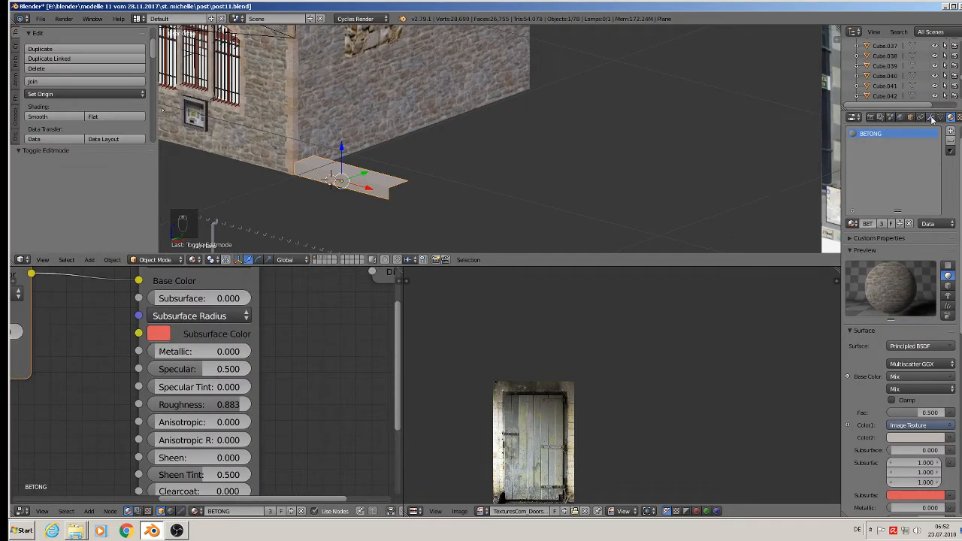
Set the stair step's origin to its geometry and add an Array modifier.
click(930, 117)
click(64, 92)
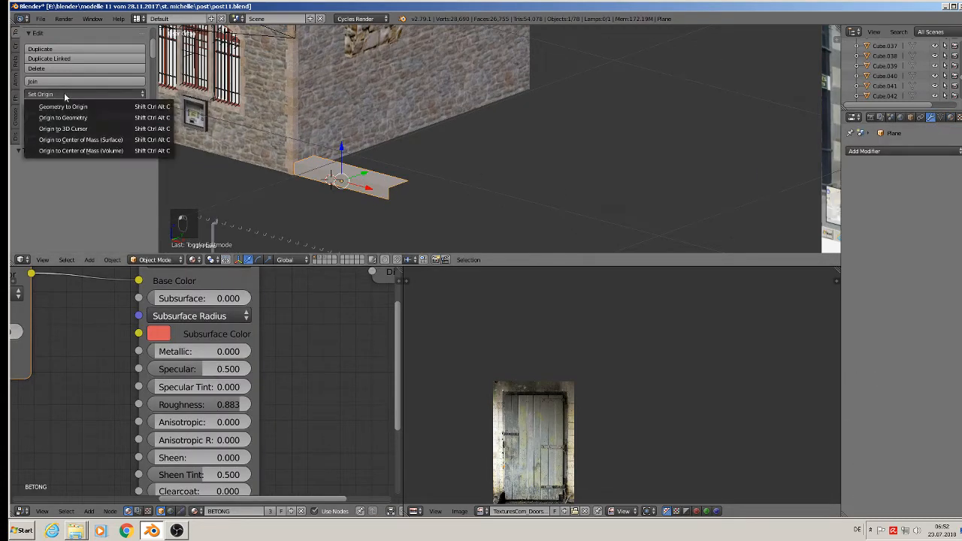
click(70, 117)
click(897, 151)
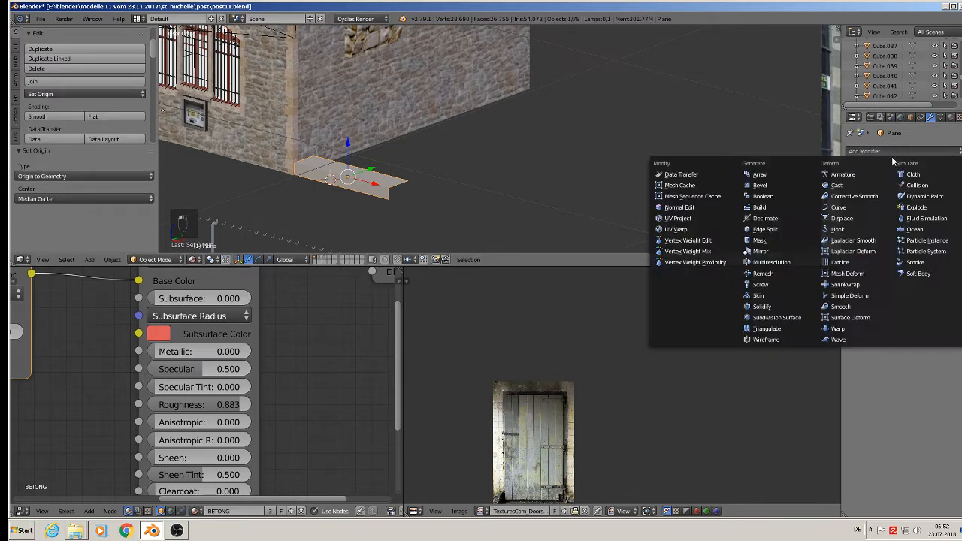
click(758, 174)
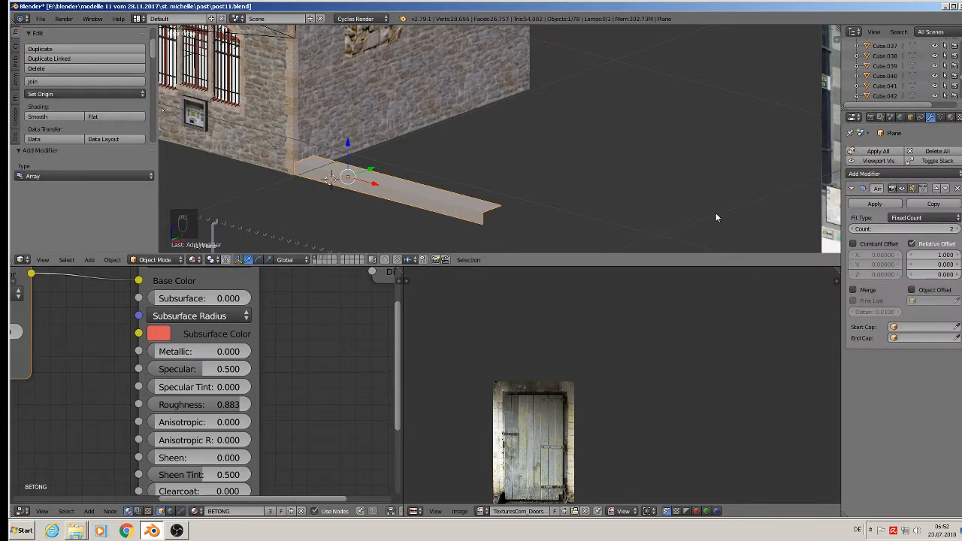
Set the array's relative offset to X 0, Y 1 and Z 1 so the steps climb into the alley.
click(929, 255)
text(0)
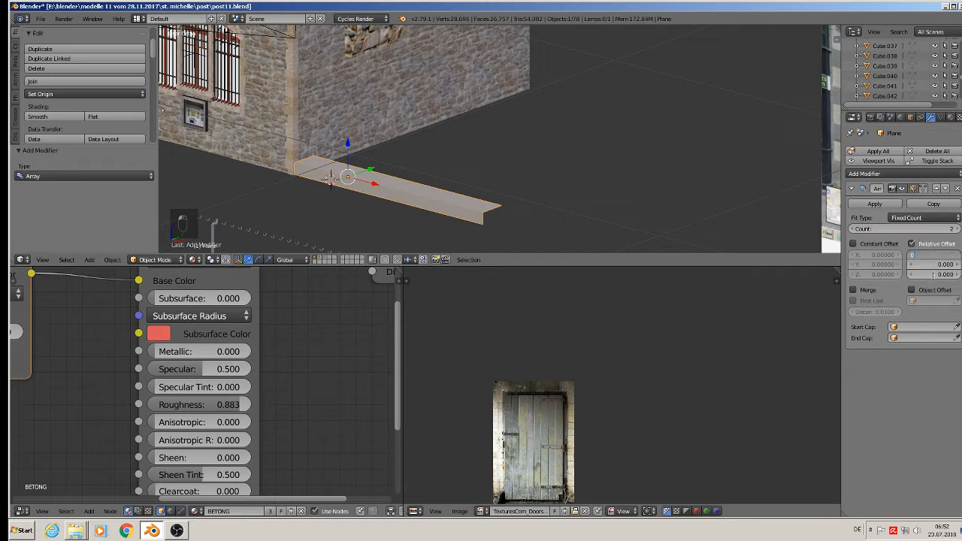
key(Tab)
text(1)
key(Return)
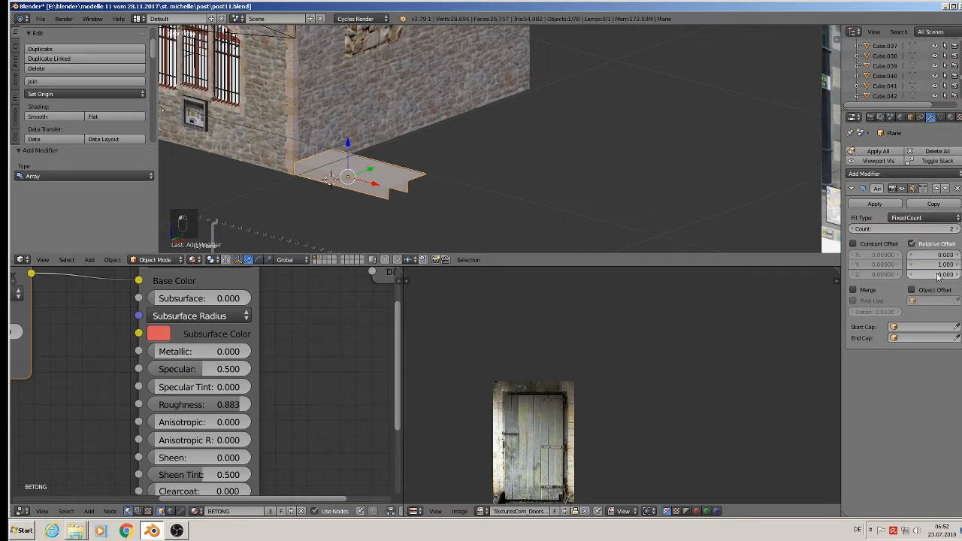
click(933, 274)
text(1)
key(Return)
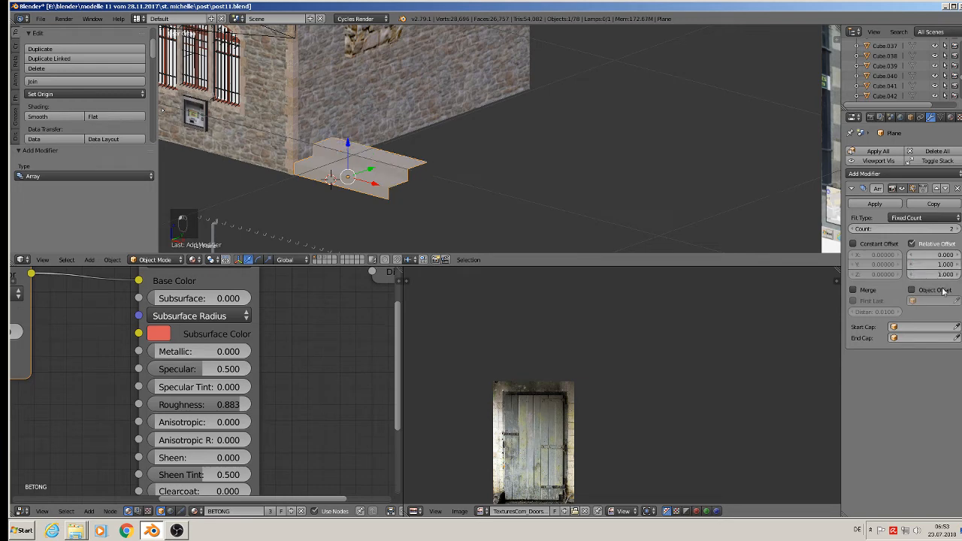
Set the array count to 18 to extend the staircase up the alley.
scroll(399, 194, up, 2)
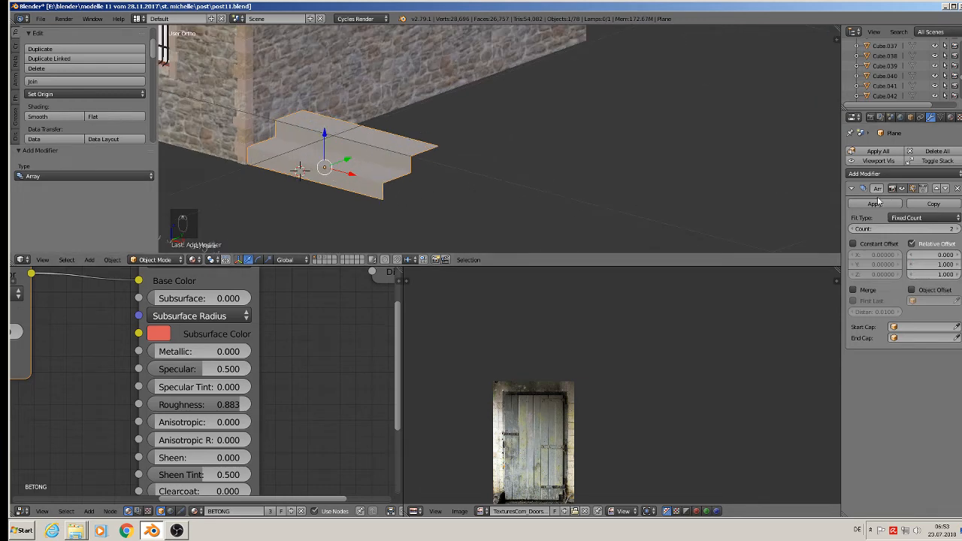
click(935, 228)
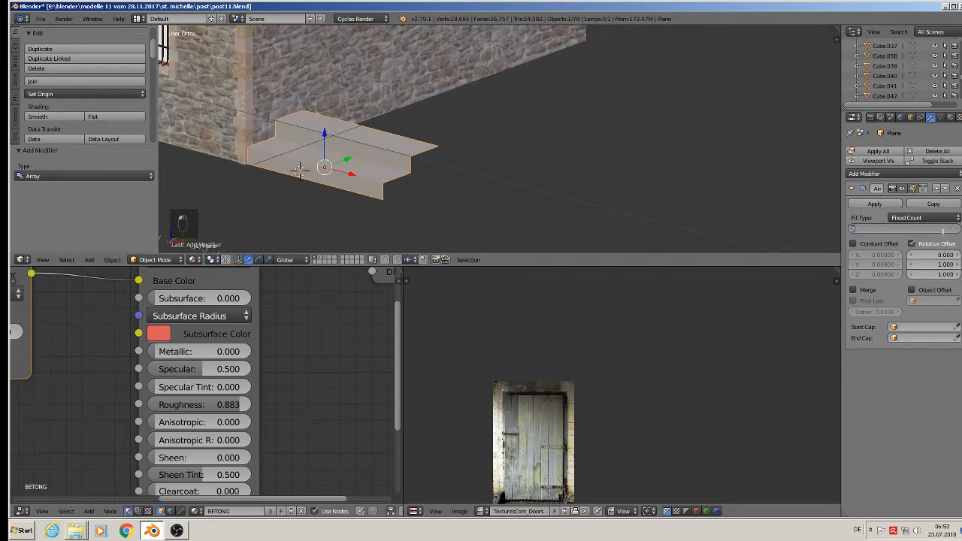
key(Return)
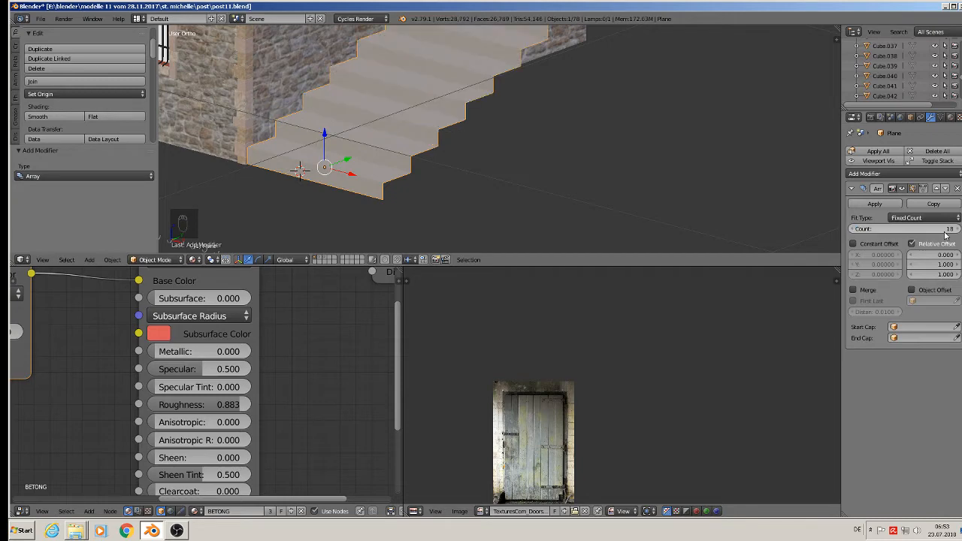
Check the alley reference photos and shorten the base step's tread by moving its back edge about -0.03 along Y.
scroll(489, 116, down, 5)
middle_drag(557, 114, 471, 158)
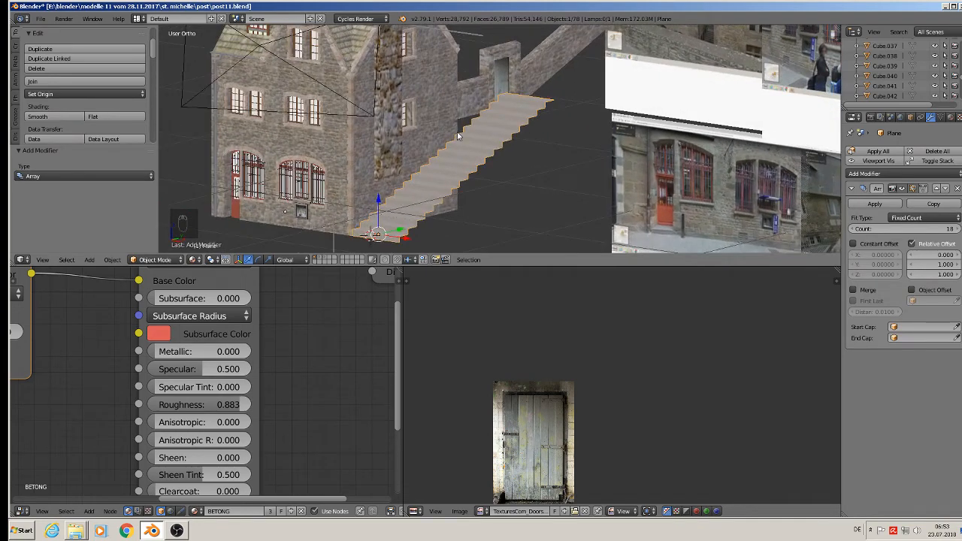
middle_drag(458, 136, 318, 151)
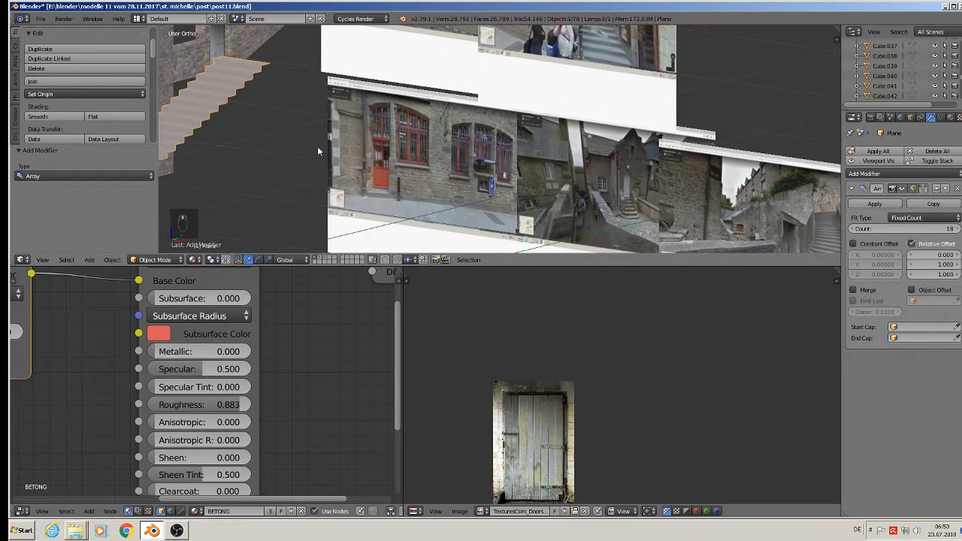
middle_drag(522, 182, 446, 153)
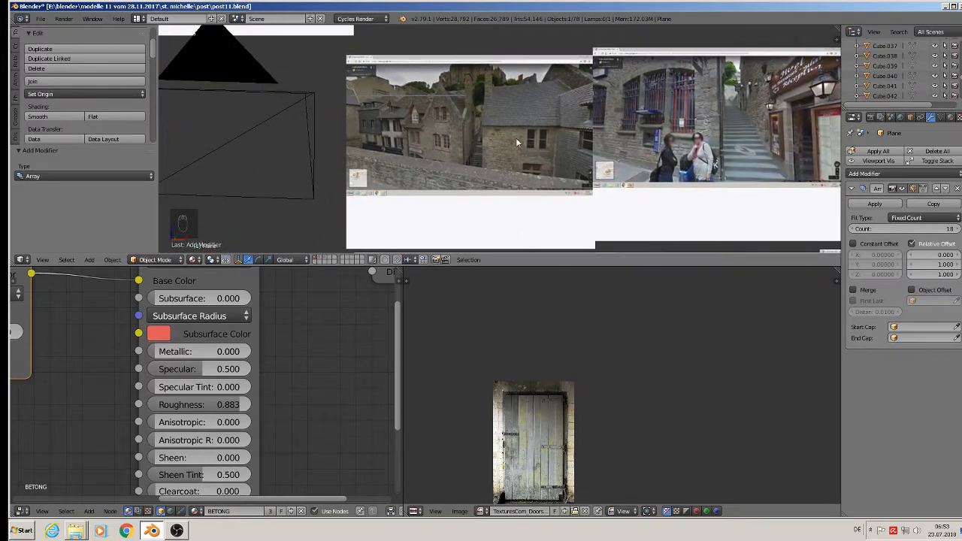
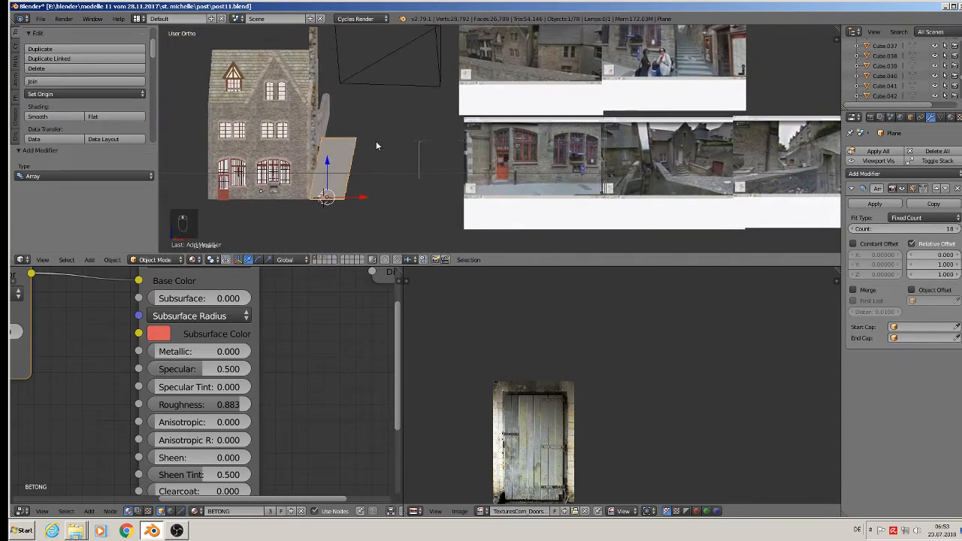
middle_drag(377, 146, 311, 177)
scroll(309, 183, up, 3)
middle_drag(289, 215, 451, 146)
scroll(451, 143, up, 7)
key(Tab)
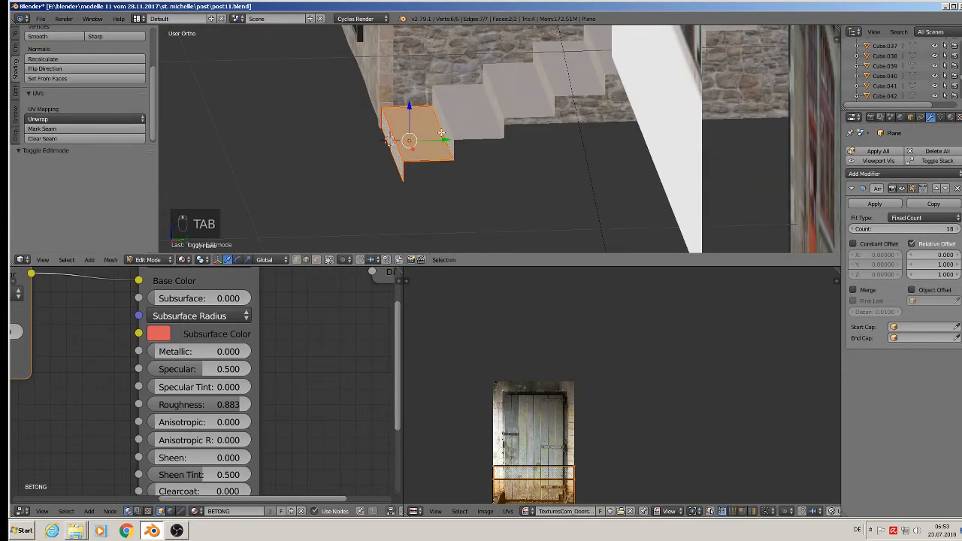
right_click(442, 133)
key(g)
key(y)
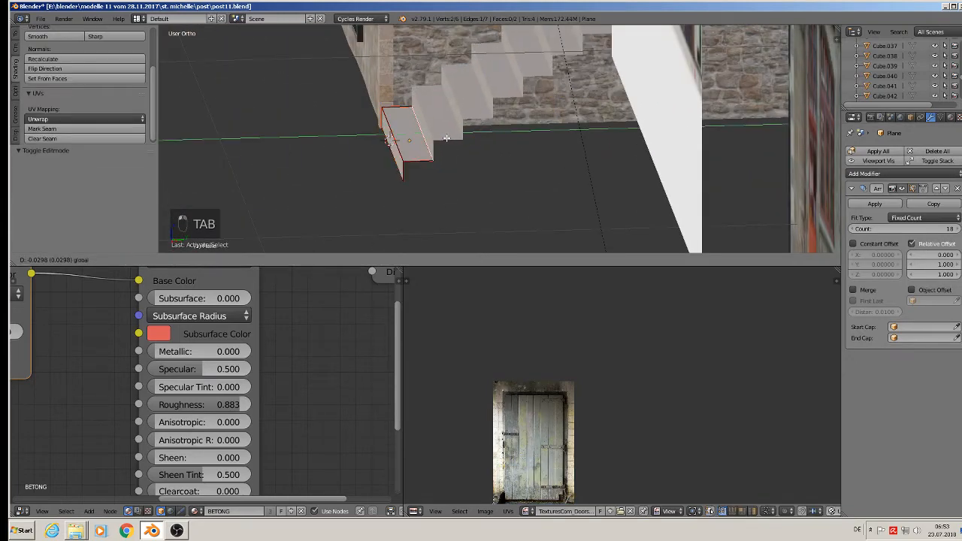
click(446, 138)
Reduce the staircase array count to 12 so the lower flight ends partway along the house wall.
scroll(470, 128, down, 9)
scroll(482, 105, up, 1)
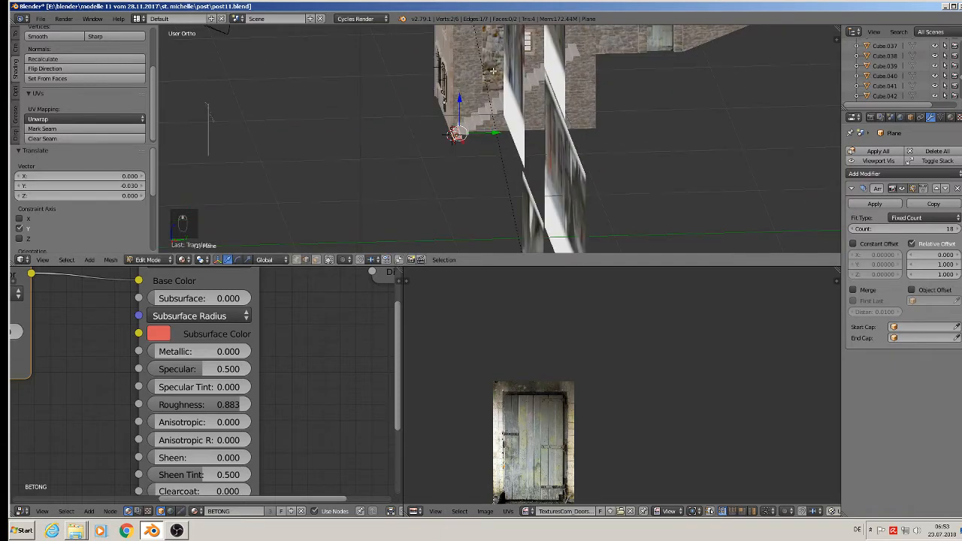
scroll(494, 70, down, 2)
middle_drag(493, 69, 559, 81)
scroll(481, 130, up, 3)
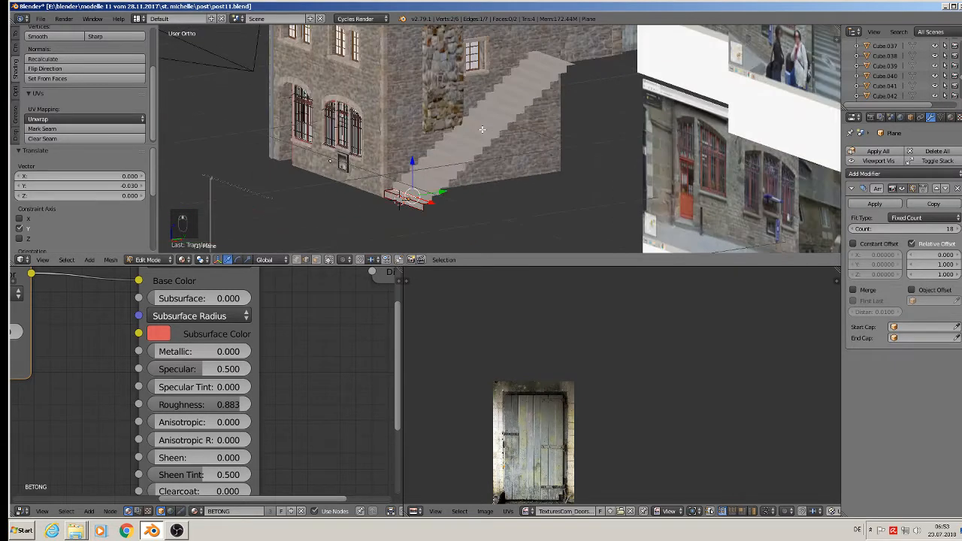
scroll(484, 129, up, 1)
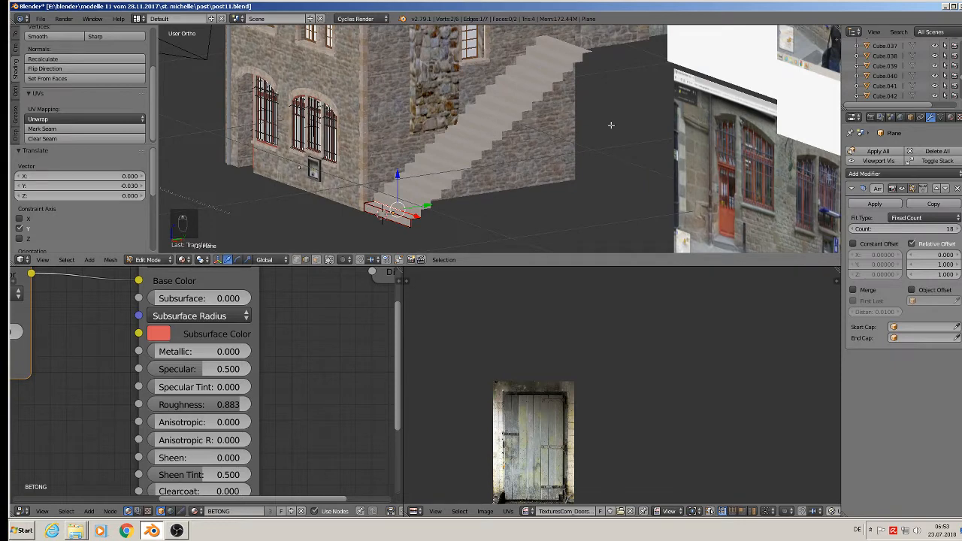
drag(915, 230, 906, 230)
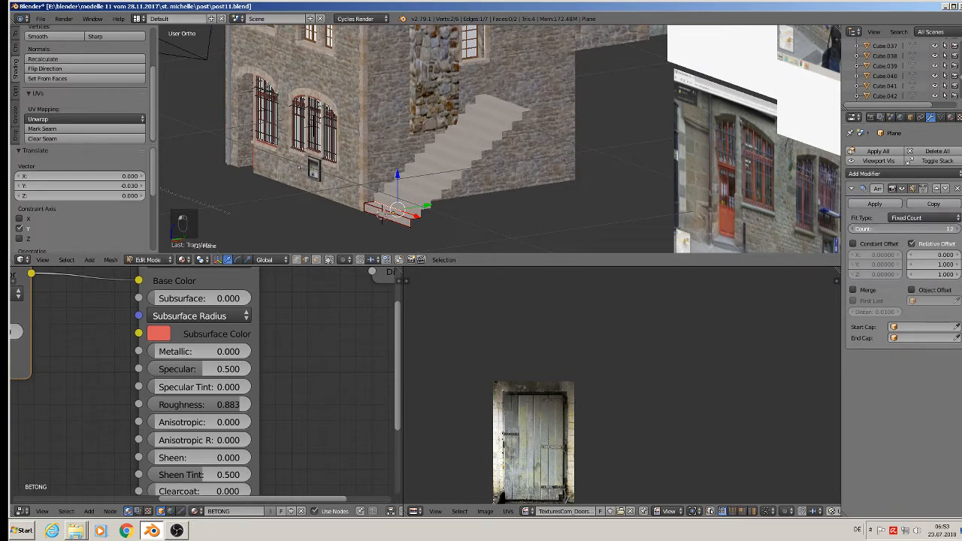
key(Tab)
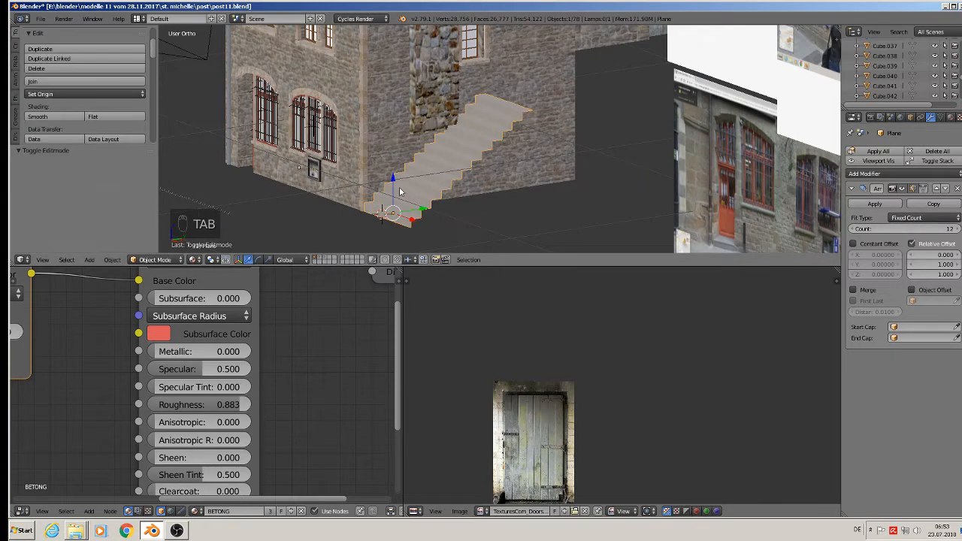
Duplicate the staircase about 0.33 upward along Z and set the copy's array count to 4.
key(shift+d)
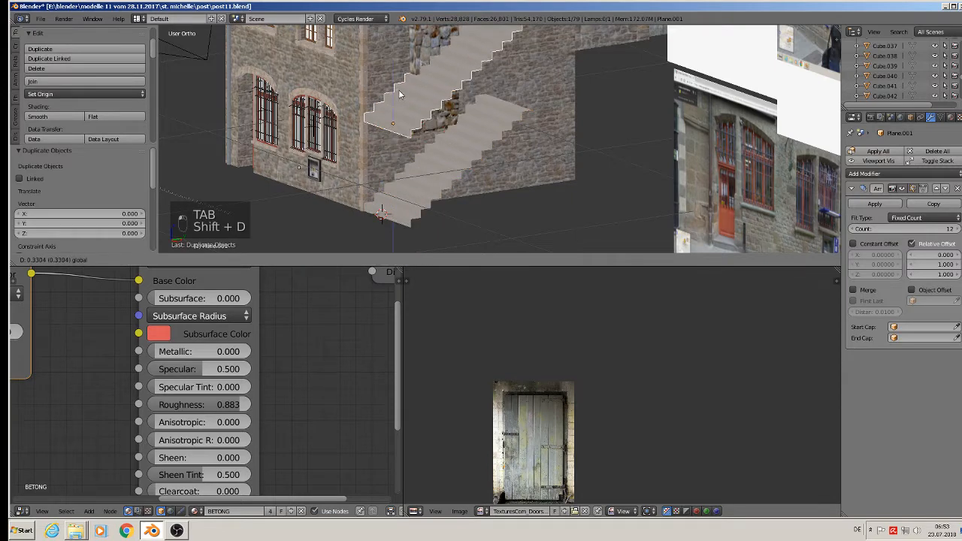
click(397, 90)
click(907, 227)
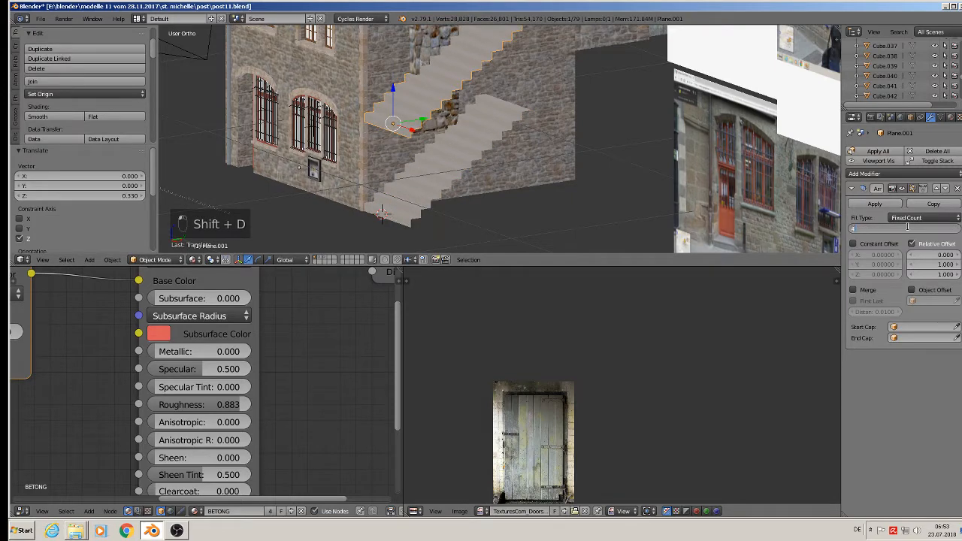
key(Return)
scroll(714, 185, down, 1)
middle_drag(556, 127, 545, 127)
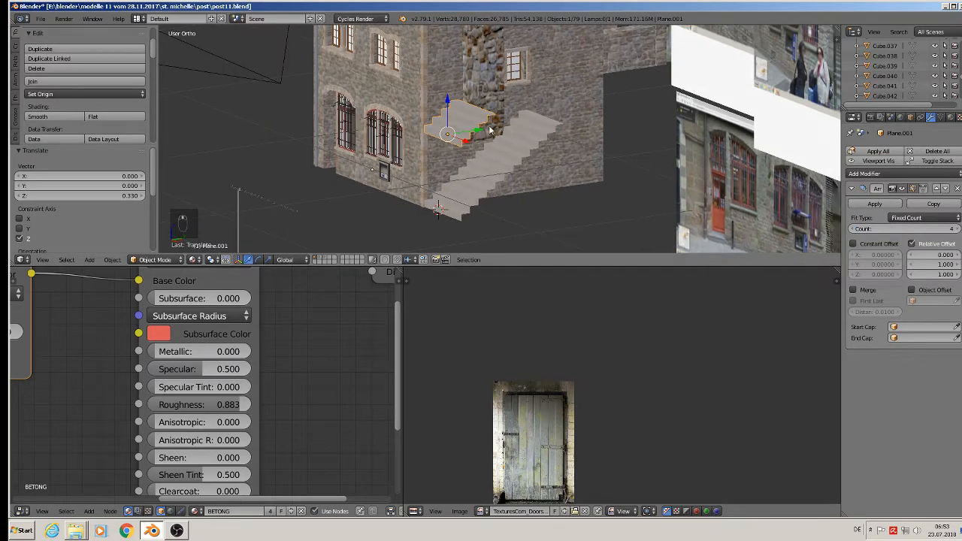
Move the short upper flight about 0.892 along Y toward the wooden door and raise it about 0.024.
drag(476, 130, 652, 103)
middle_drag(652, 104, 550, 122)
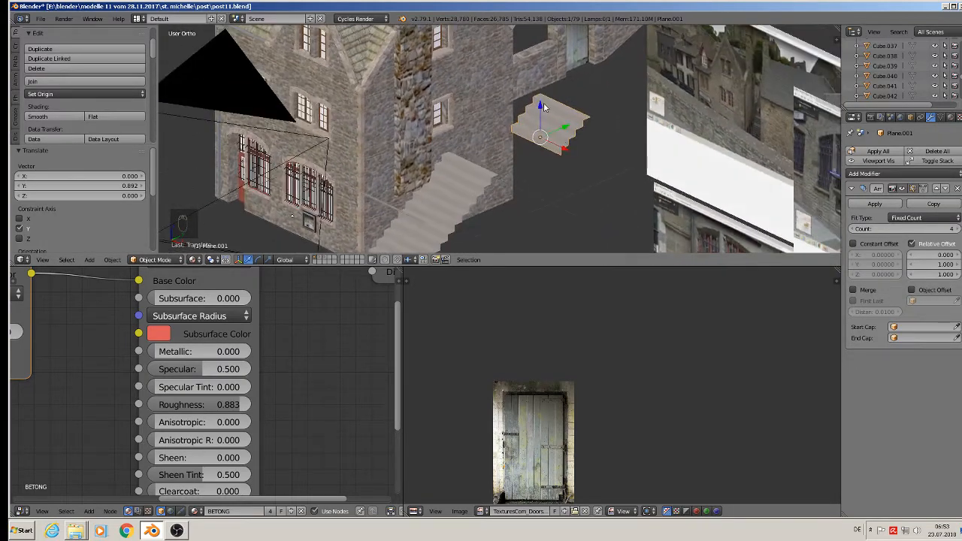
drag(544, 107, 544, 104)
mouse_move(544, 104)
middle_down()
mouse_move(543, 81)
mouse_move(547, 93)
middle_up()
Apply the Array modifier on the short upper flight to make its steps editable.
shift+middle_drag(598, 54, 516, 128)
scroll(585, 125, up, 1)
right_click(481, 143)
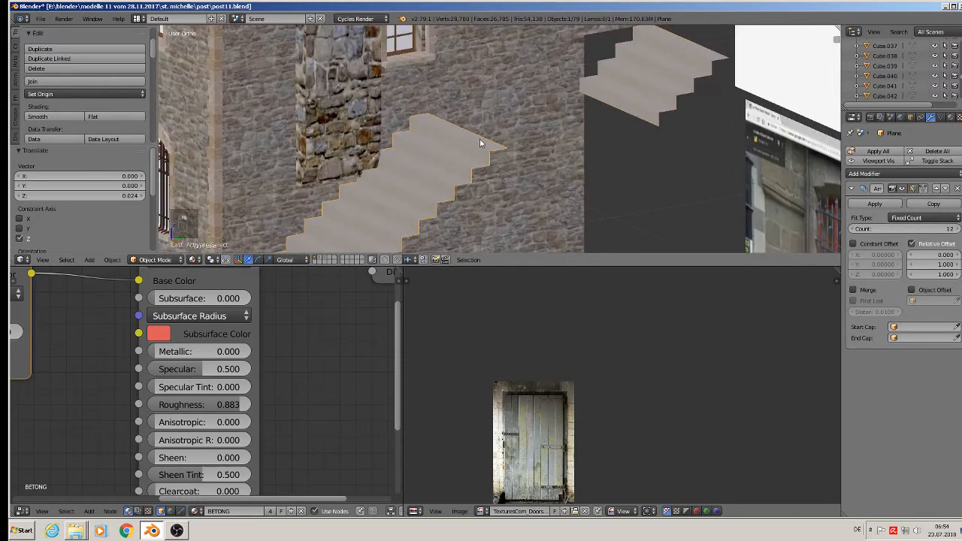
key(Tab)
key(Tab)
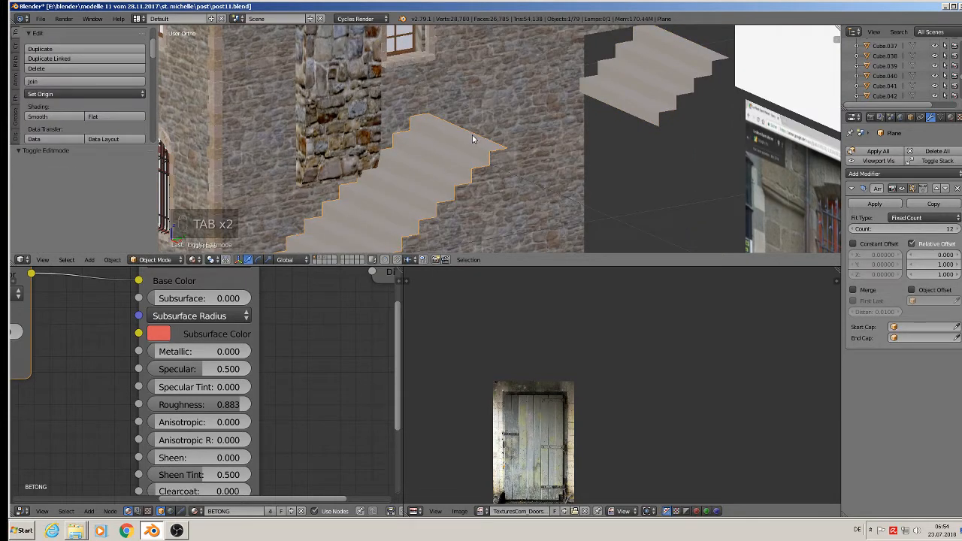
scroll(472, 134, down, 1)
middle_drag(472, 137, 476, 143)
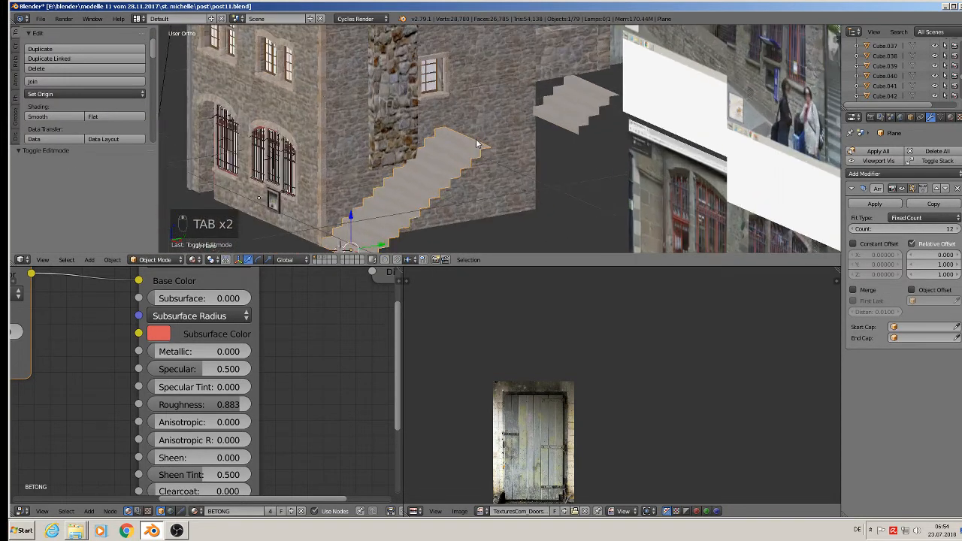
key(Tab)
key(Tab)
right_click(557, 113)
key(Tab)
key(Tab)
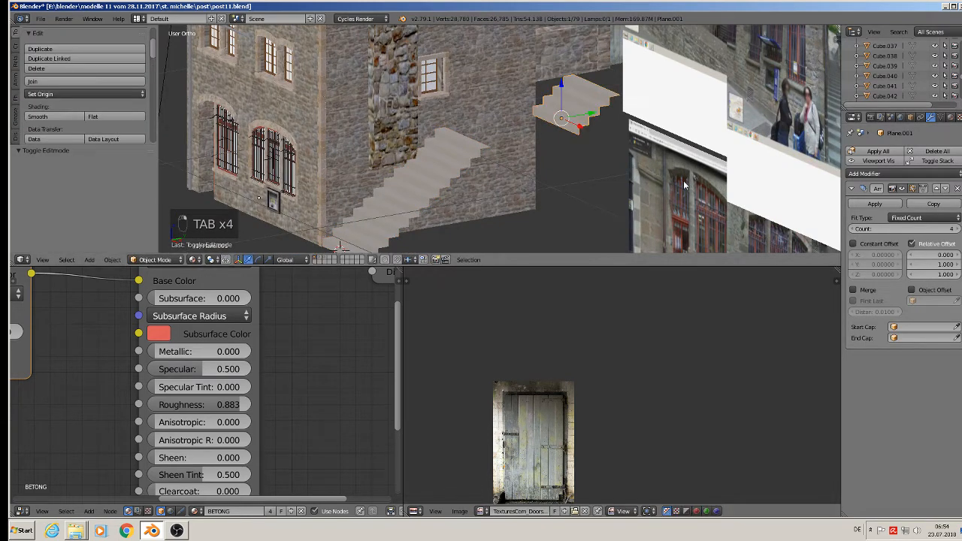
click(875, 203)
Extrude the upper flight's lowest edge about -0.363 along Y and adjust it to form a landing reaching the lower flight.
key(Tab)
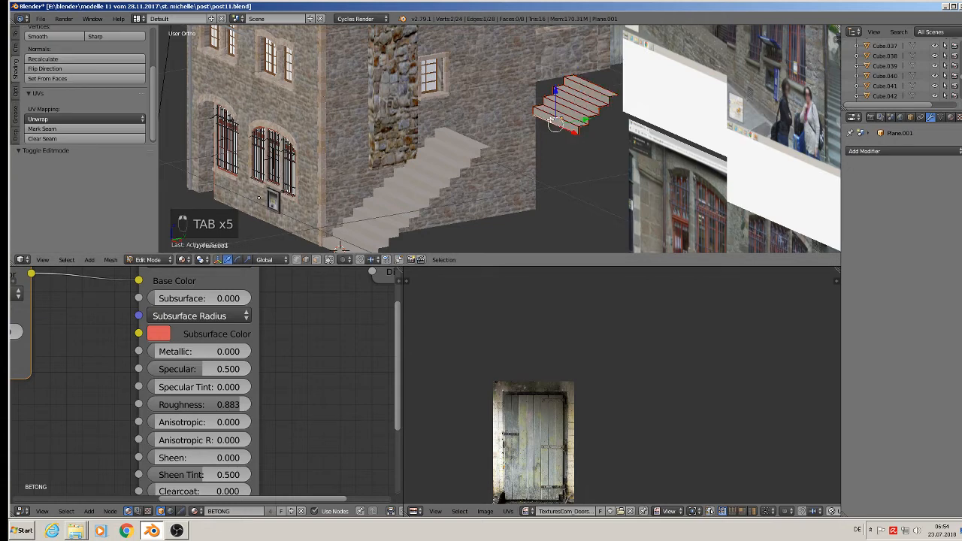
key(e)
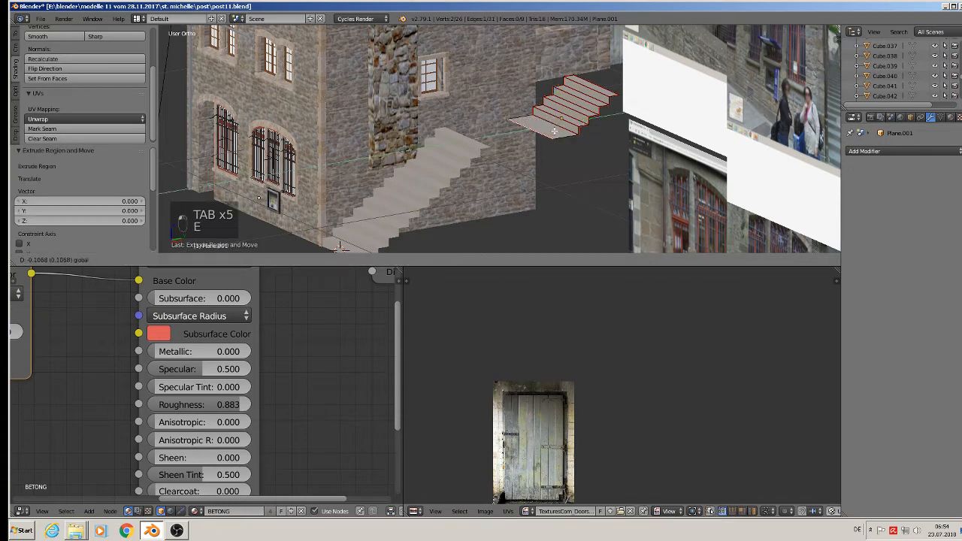
drag(498, 140, 498, 140)
middle_drag(498, 140, 474, 197)
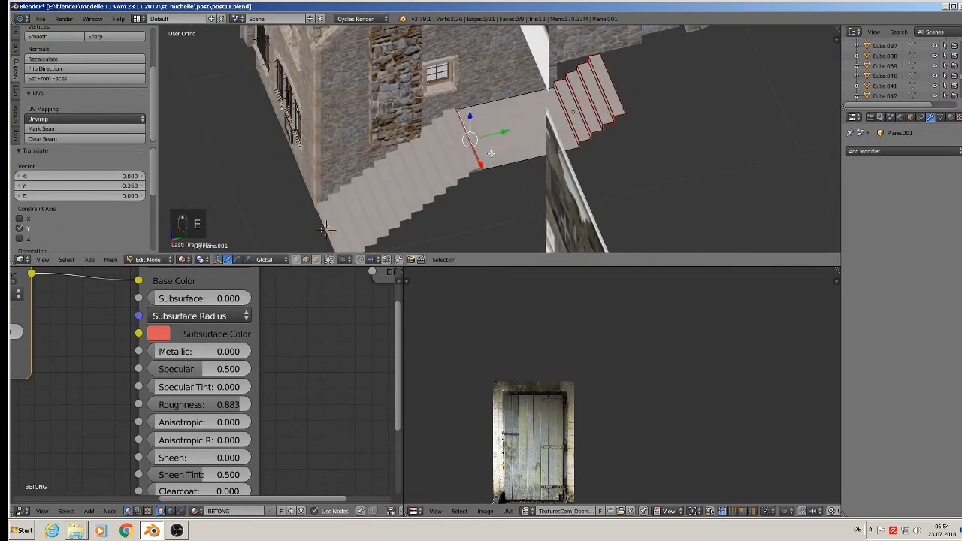
drag(499, 132, 496, 134)
middle_drag(497, 133, 494, 136)
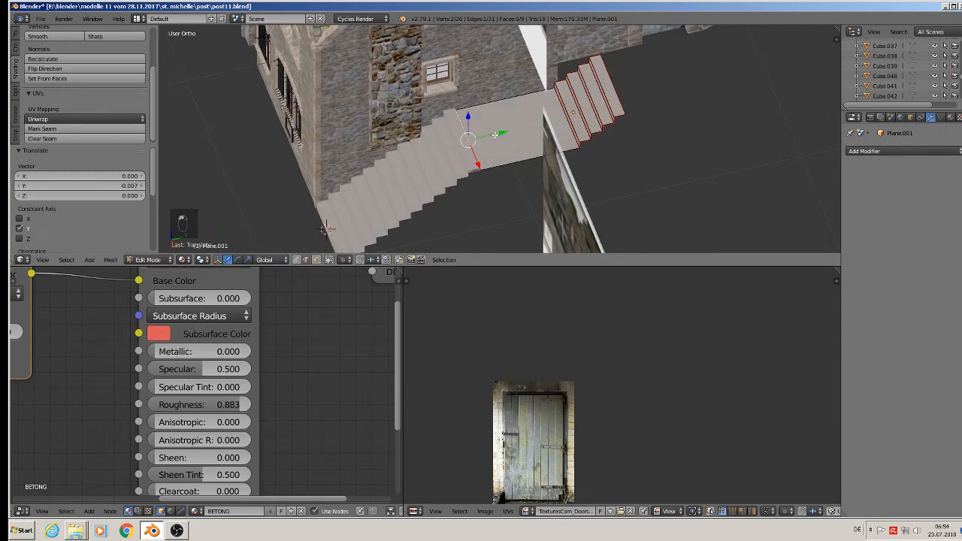
drag(494, 135, 487, 136)
key(Tab)
Raise the upper flight slightly along Z to level its landing with the top of the lower flight.
scroll(497, 176, up, 3)
middle_drag(497, 176, 498, 139)
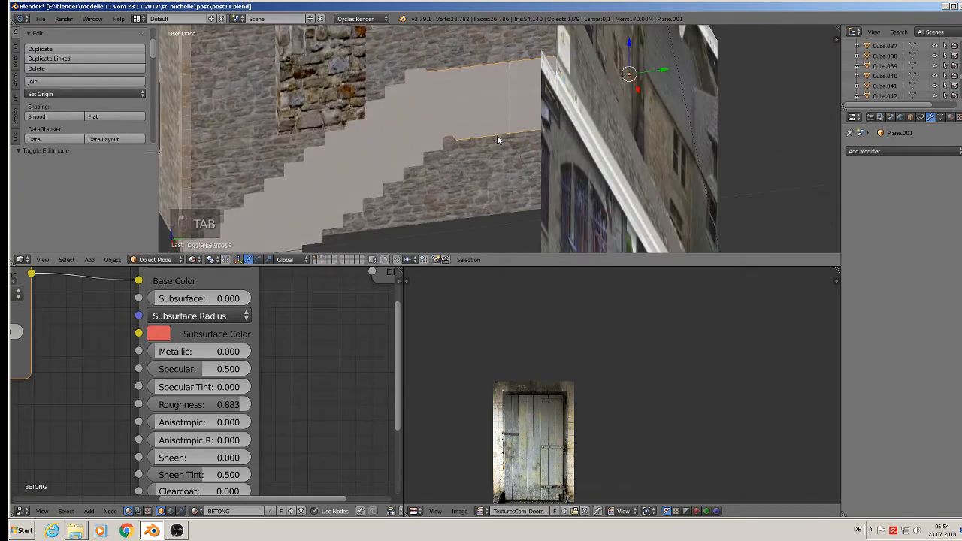
scroll(526, 108, up, 2)
middle_drag(659, 93, 635, 62)
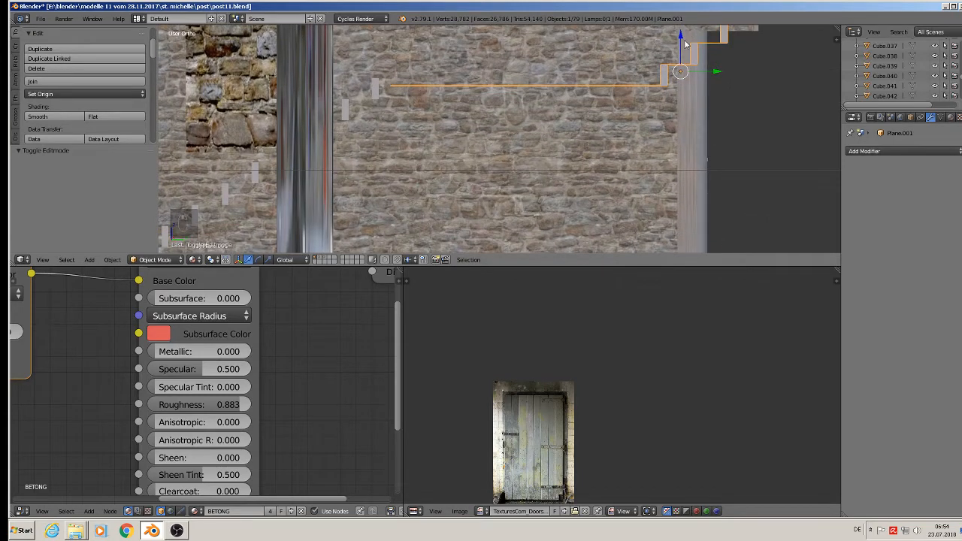
drag(683, 39, 679, 35)
middle_drag(635, 94, 627, 252)
Mark all edges of the upper flight and its middle landing as seams and unwrap the mesh.
key(Tab)
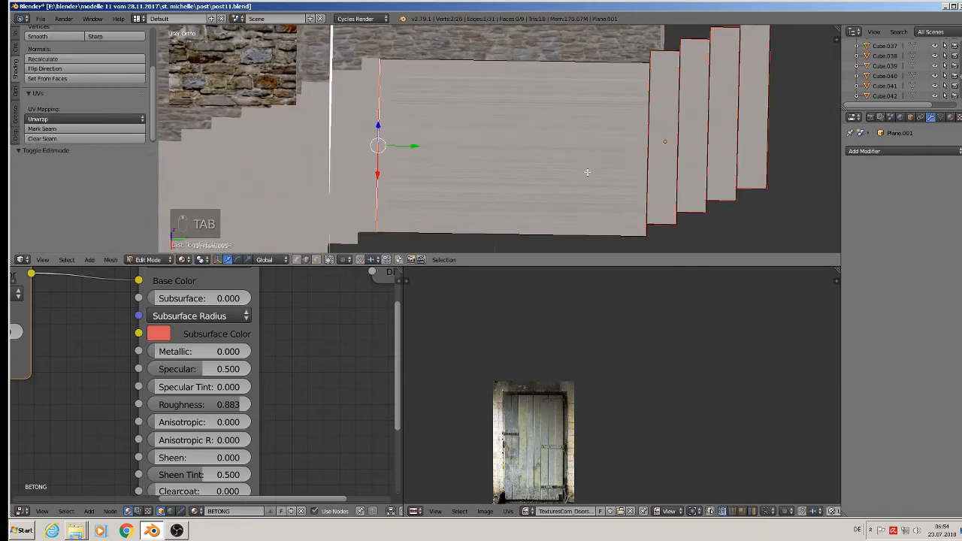
key(a)
key(a)
key(a)
key(a)
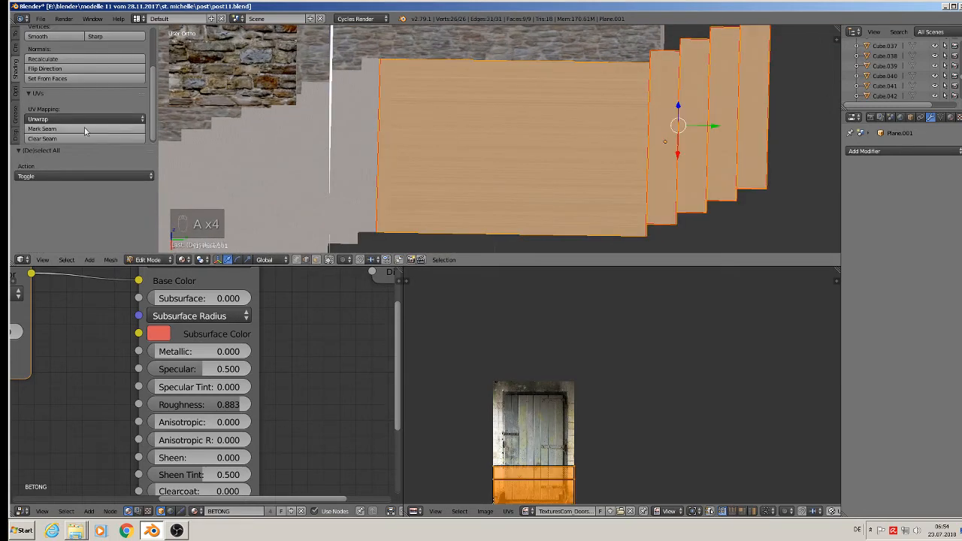
click(45, 129)
key(u)
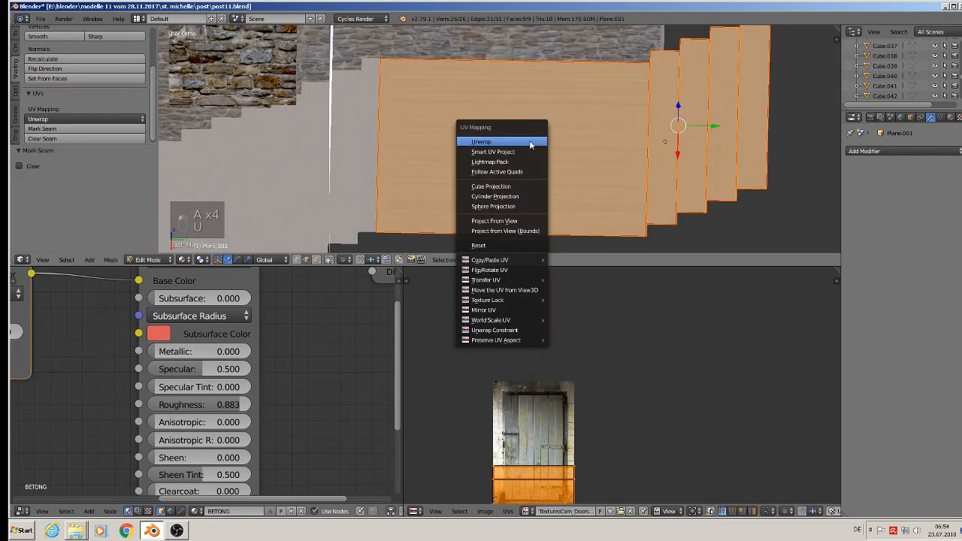
click(530, 141)
key(Tab)
Extrude the upper flight's top edge about 0.375 along Y to form a landing in front of the wooden door.
middle_drag(536, 120, 495, 233)
scroll(573, 103, down, 4)
key(Tab)
right_click(550, 124)
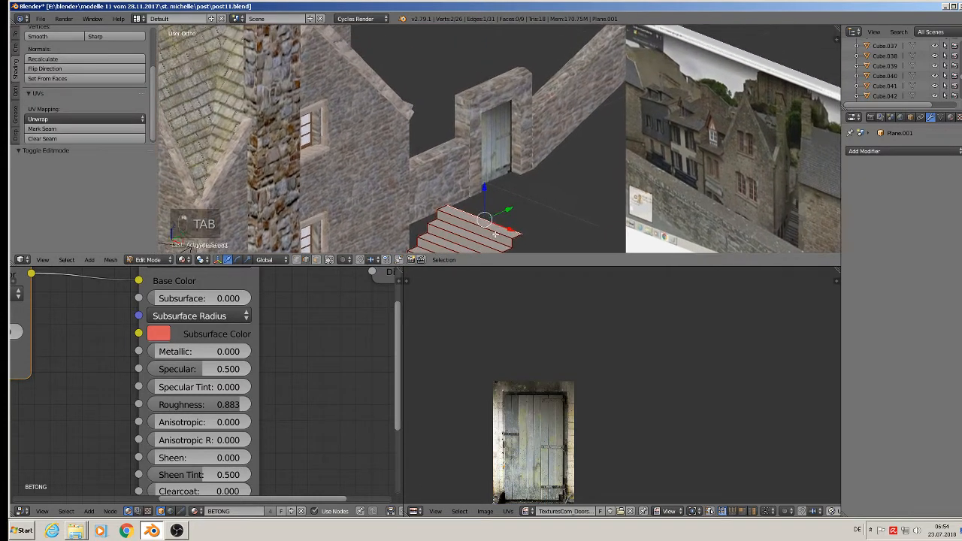
key(e)
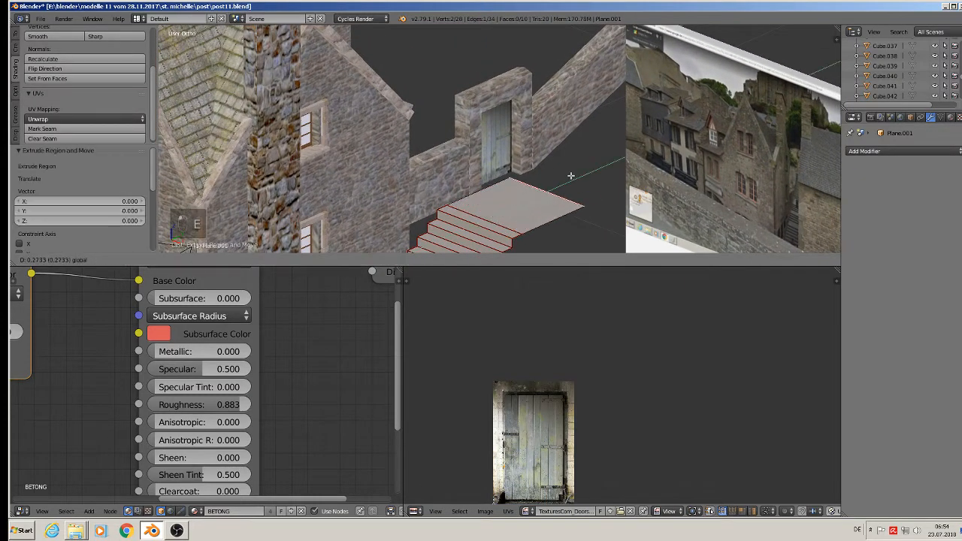
click(592, 165)
mouse_move(578, 195)
middle_down()
mouse_move(554, 192)
mouse_move(547, 180)
mouse_move(574, 204)
middle_up()
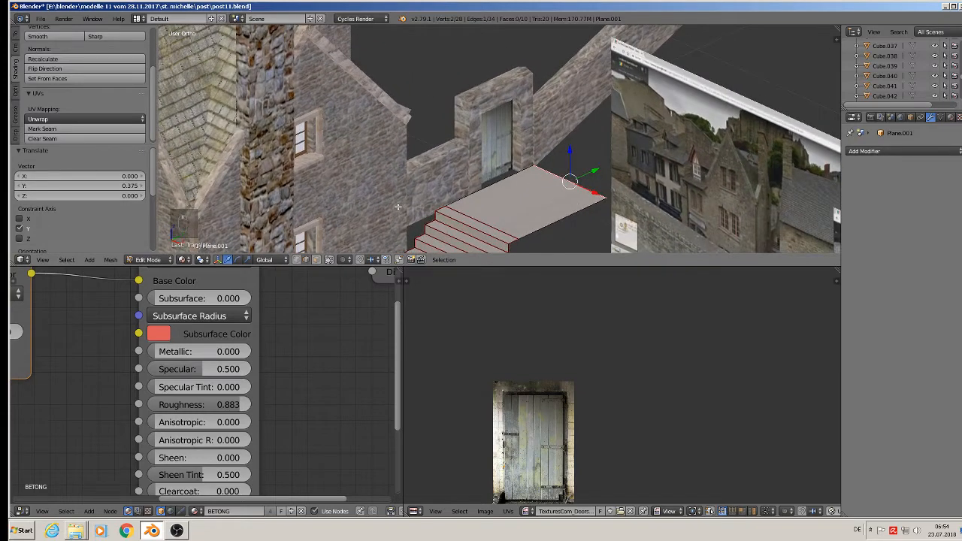
Mark seams on the whole upper flight including the door landing, and unwrap it again.
key(a)
key(a)
key(a)
click(73, 128)
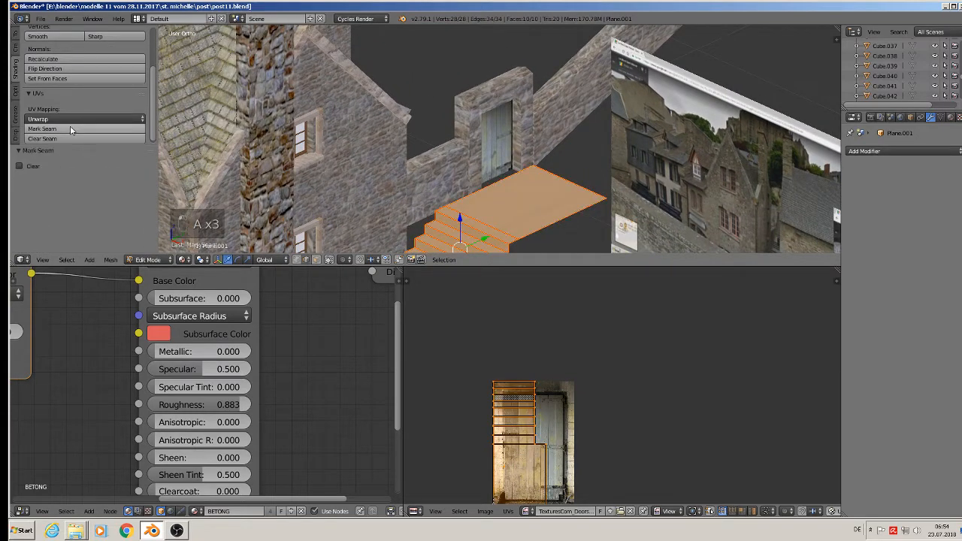
key(u)
click(485, 184)
key(Tab)
Lower the bottom faces of the wall segment between the house and the wooden door to below the stairs.
scroll(484, 181, up, 2)
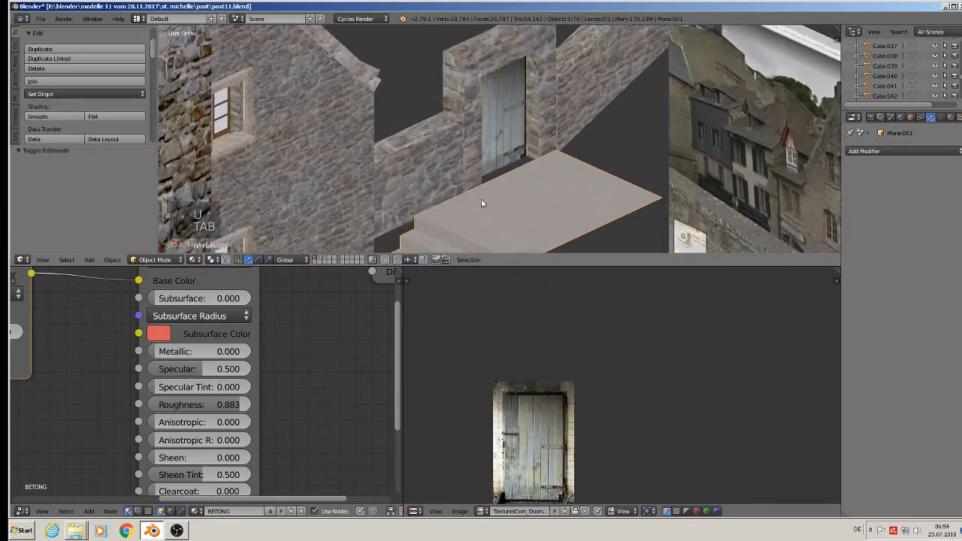
shift+middle_drag(482, 203, 540, 110)
scroll(520, 120, up, 2)
right_click(467, 128)
key(Tab)
middle_drag(441, 174, 375, 120)
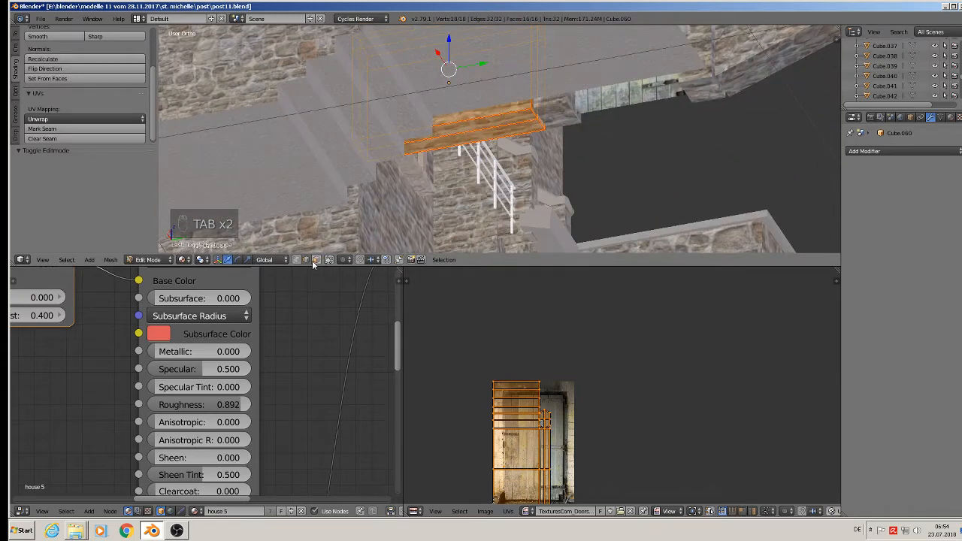
right_click(450, 129)
shift+right_click(452, 141)
middle_drag(452, 141, 470, 182)
drag(449, 101, 439, 172)
Unwrap the whole wall segment between the house and the wooden door again to refit its stone texture.
mouse_move(459, 147)
middle_down()
mouse_move(478, 120)
mouse_move(460, 153)
middle_up()
scroll(478, 120, down, 3)
scroll(459, 153, up, 1)
key(a)
key(a)
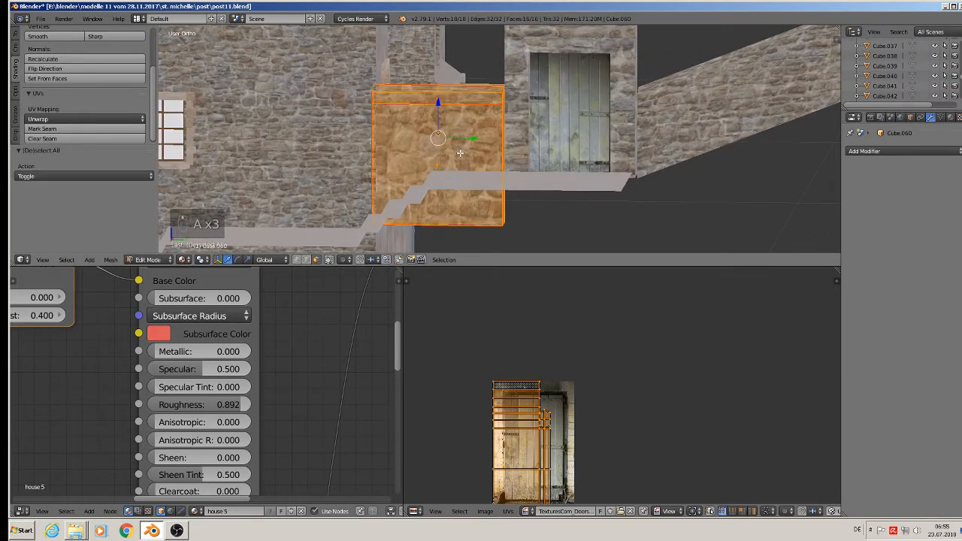
key(u)
click(461, 154)
key(Tab)
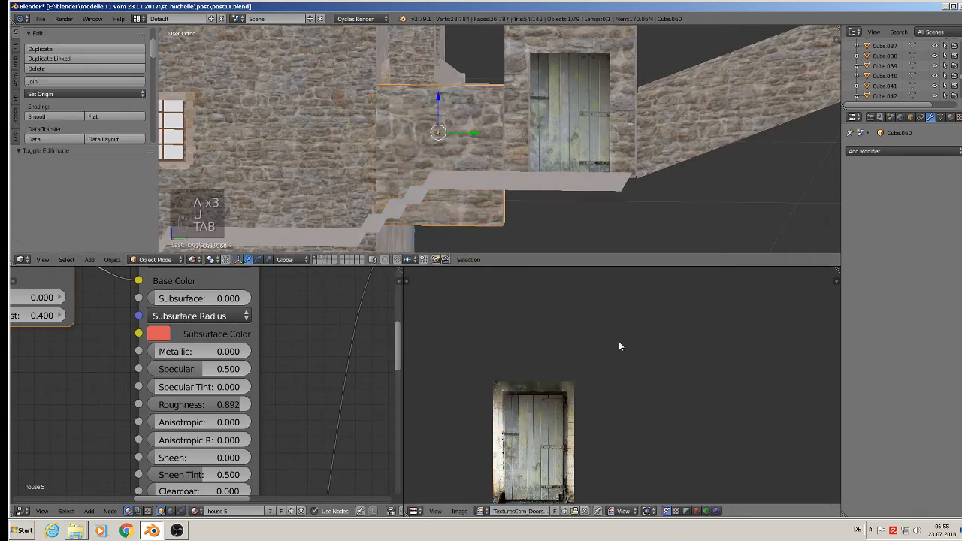
Compare the modelled stairs and door landing with the reference photos of the alley and its upper stone staircase.
middle_drag(539, 224, 597, 230)
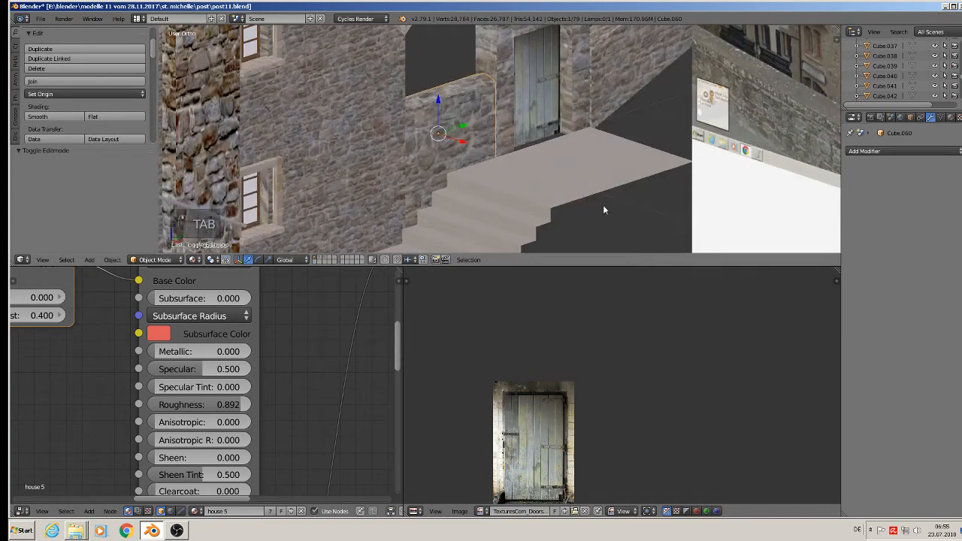
scroll(603, 193, down, 3)
middle_drag(570, 157, 537, 189)
middle_drag(642, 134, 669, 140)
scroll(625, 140, up, 2)
shift+middle_drag(747, 114, 363, 92)
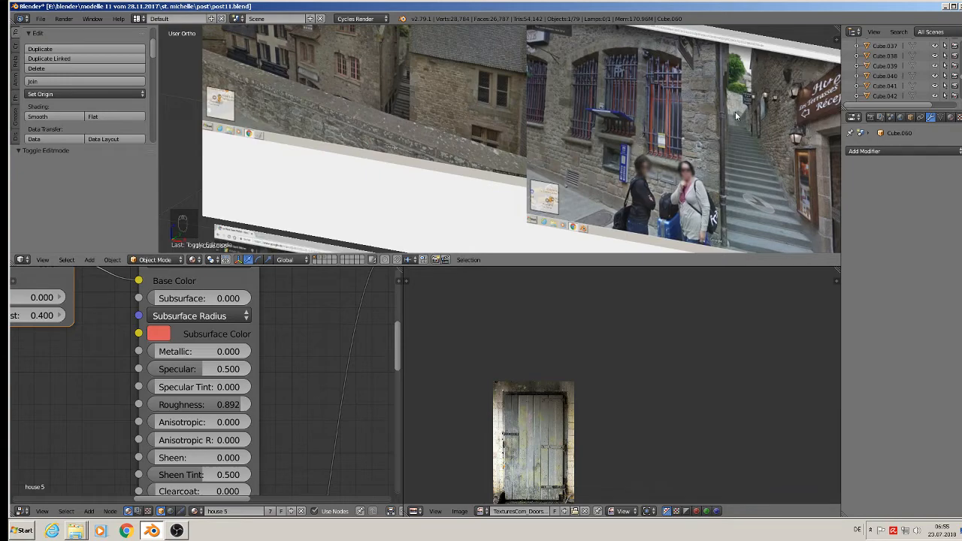
scroll(735, 112, down, 7)
middle_drag(735, 171, 470, 80)
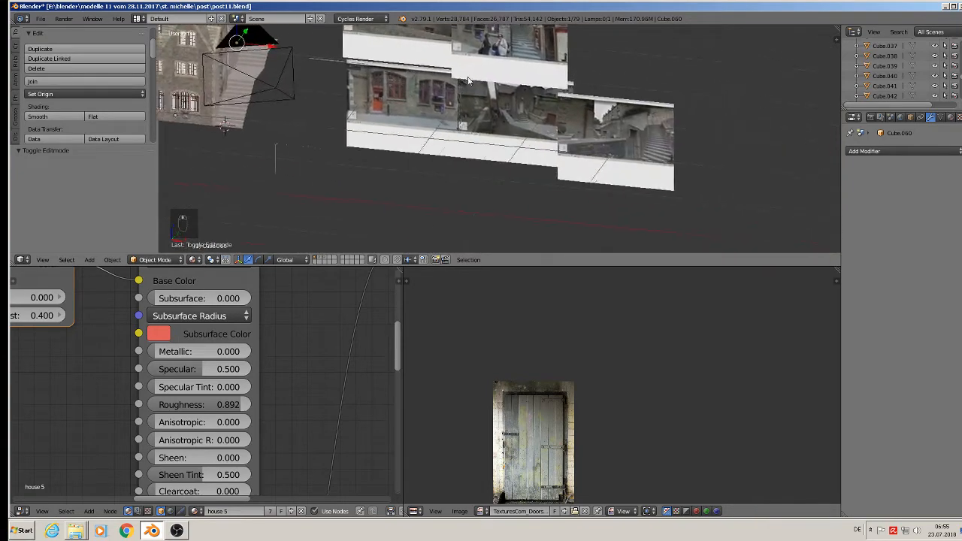
scroll(627, 118, up, 7)
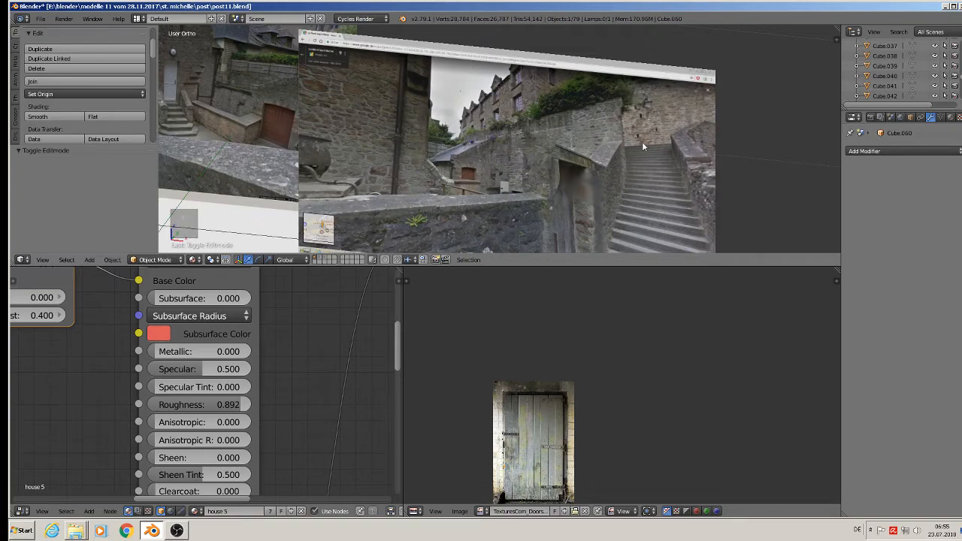
scroll(642, 184, down, 8)
shift+middle_drag(289, 193, 471, 162)
scroll(470, 162, up, 6)
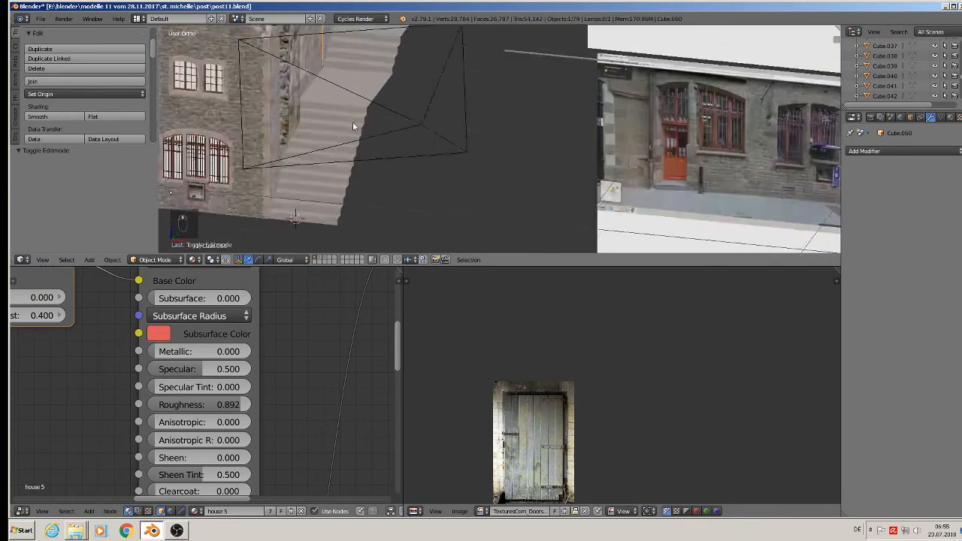
Duplicate the lowest stair flight and position the copy at the far end of the door landing, alongside the sloping wall.
right_click(261, 156)
right_click(251, 207)
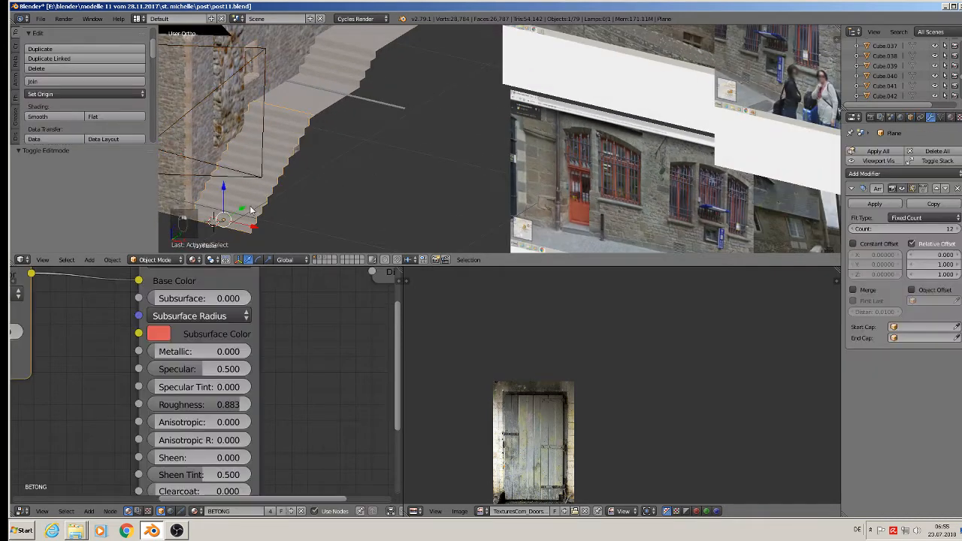
scroll(270, 193, down, 3)
middle_drag(275, 193, 296, 176)
key(shift+d)
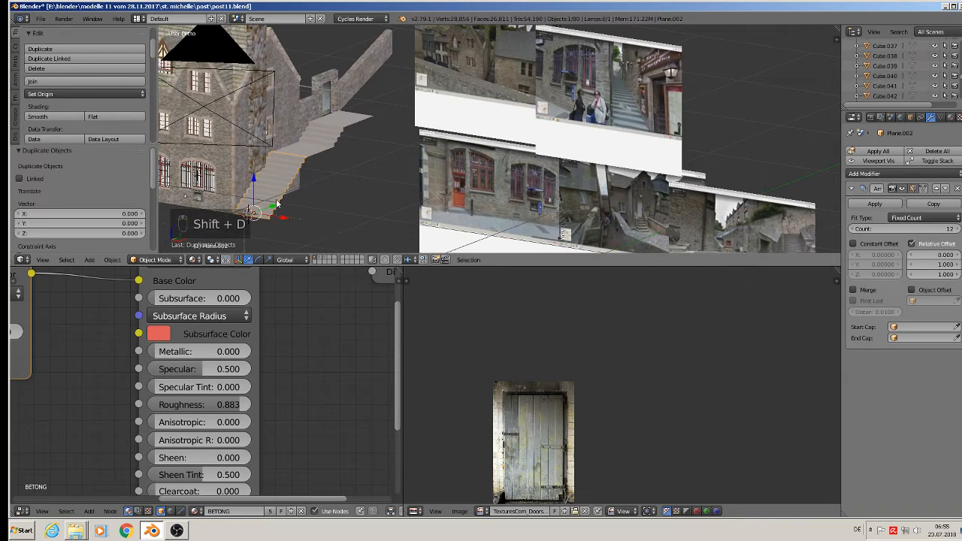
drag(275, 204, 381, 66)
mouse_move(381, 69)
middle_down()
mouse_move(368, 94)
mouse_move(393, 79)
middle_up()
drag(401, 91, 350, 100)
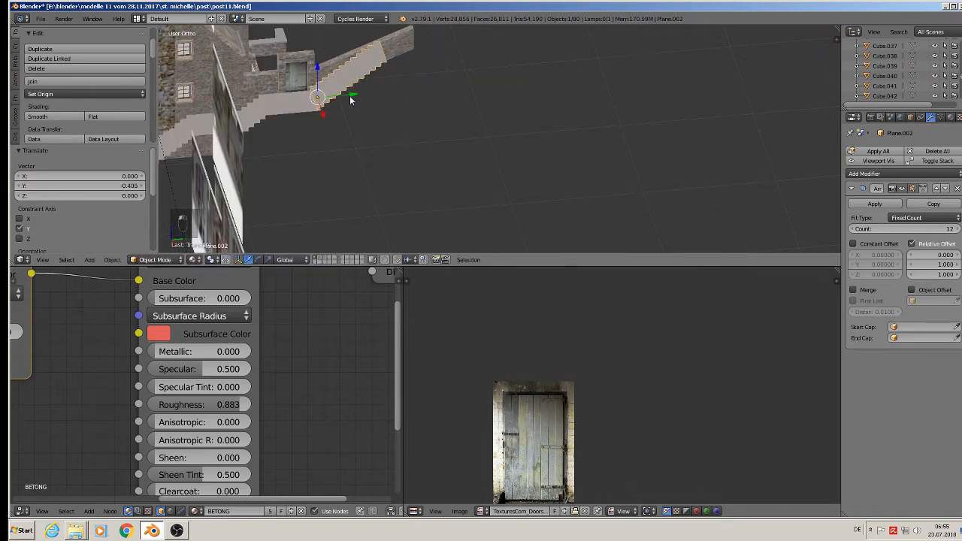
middle_drag(350, 100, 360, 142)
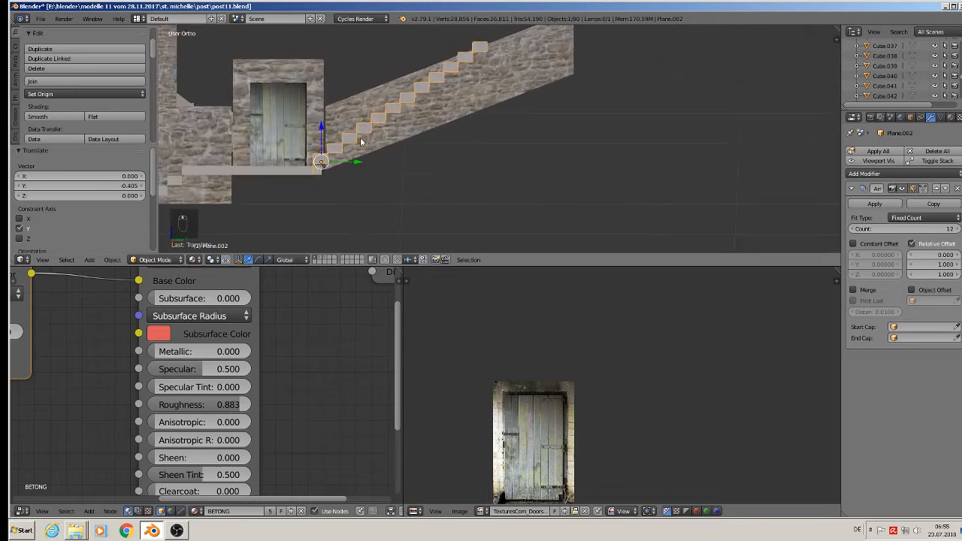
drag(320, 126, 361, 161)
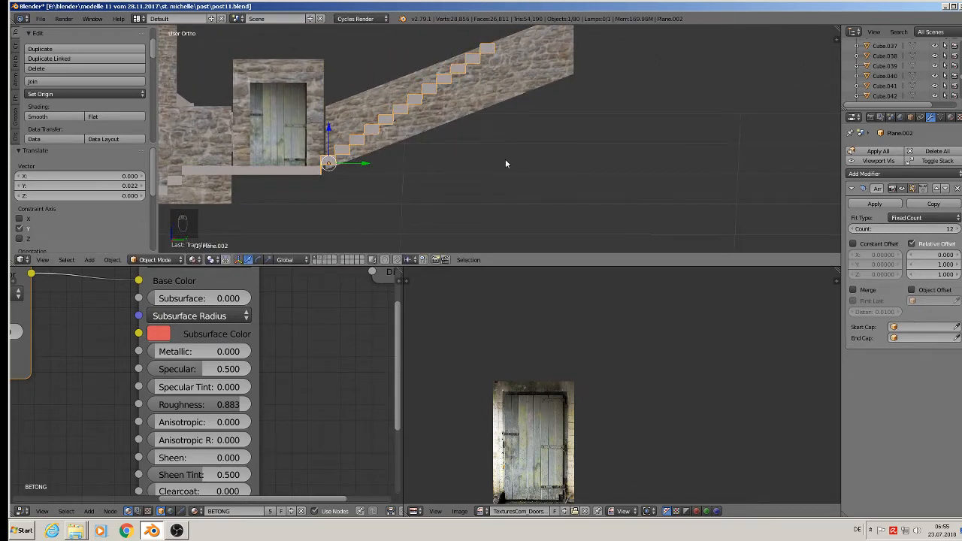
Lengthen the treads of the duplicated flight along Y until the stairs span the full length of the sloping wall.
middle_drag(507, 163, 453, 182)
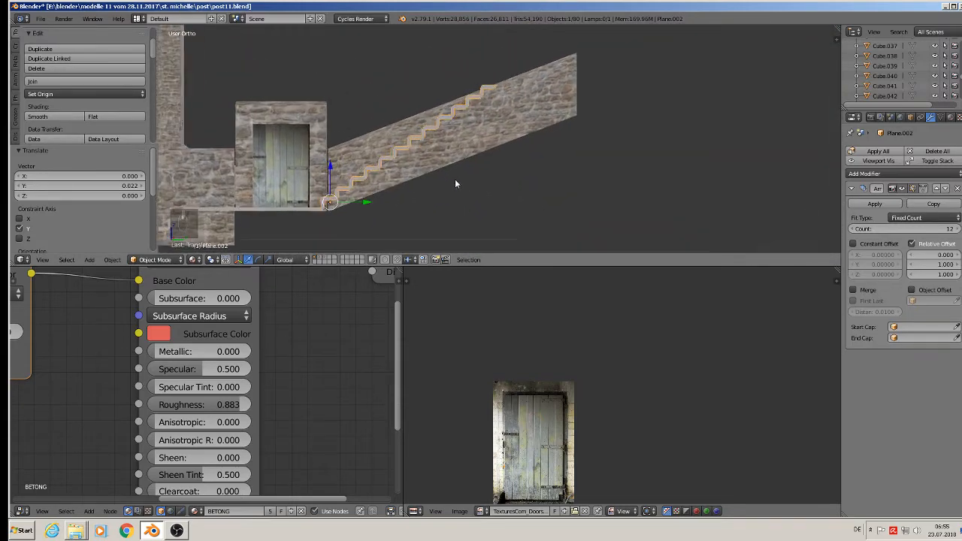
scroll(380, 184, up, 2)
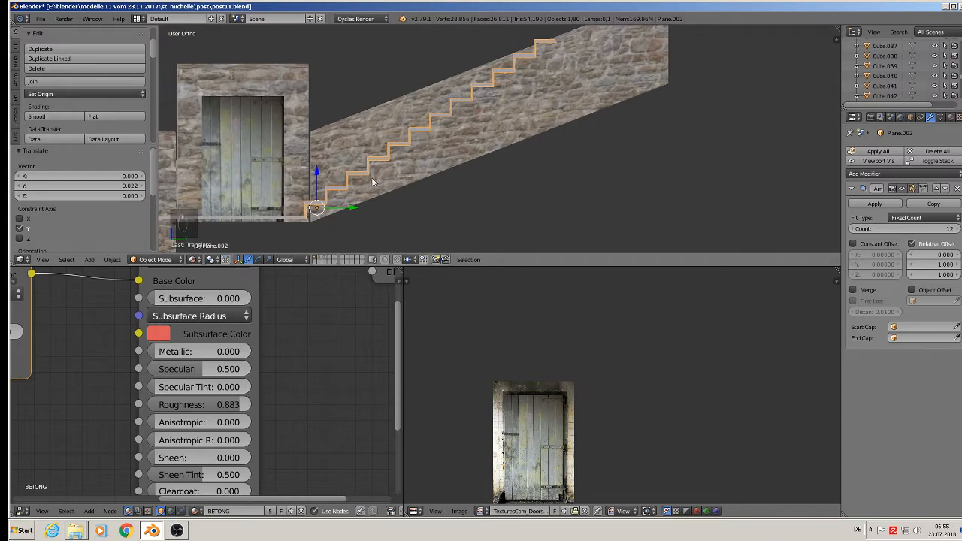
key(Tab)
drag(338, 203, 362, 201)
key(Tab)
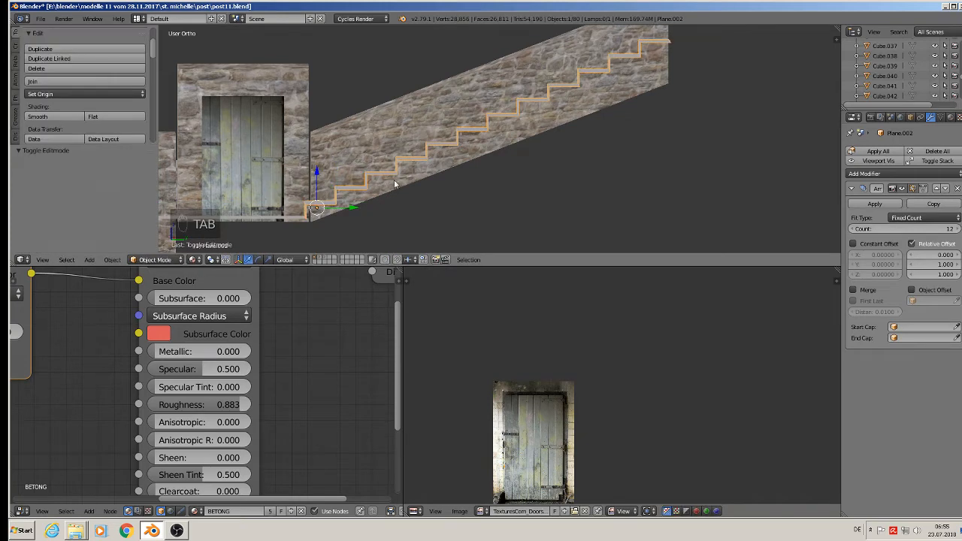
Raise the far end of the sloping wall beside the new flight so its slope matches the stairs.
middle_drag(397, 184, 480, 133)
right_click(476, 143)
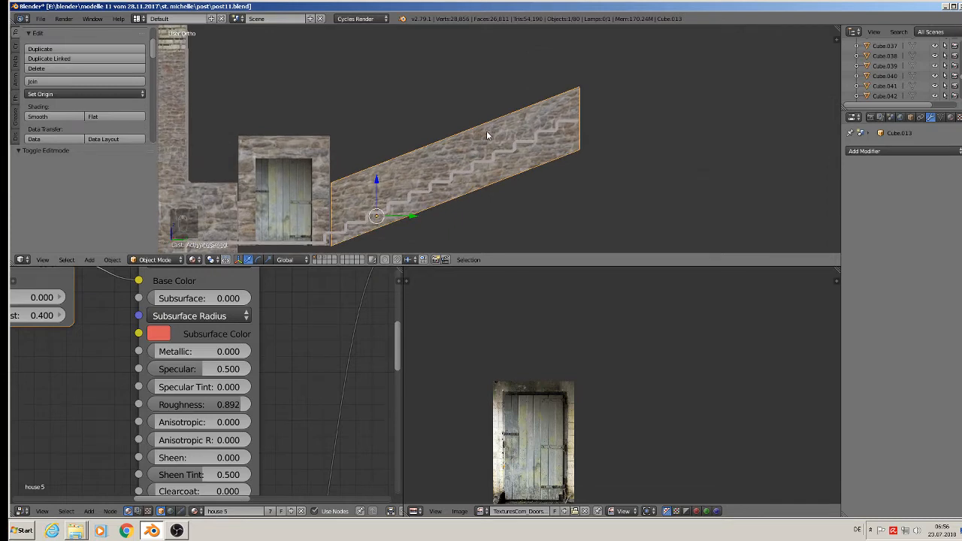
key(Tab)
key(a)
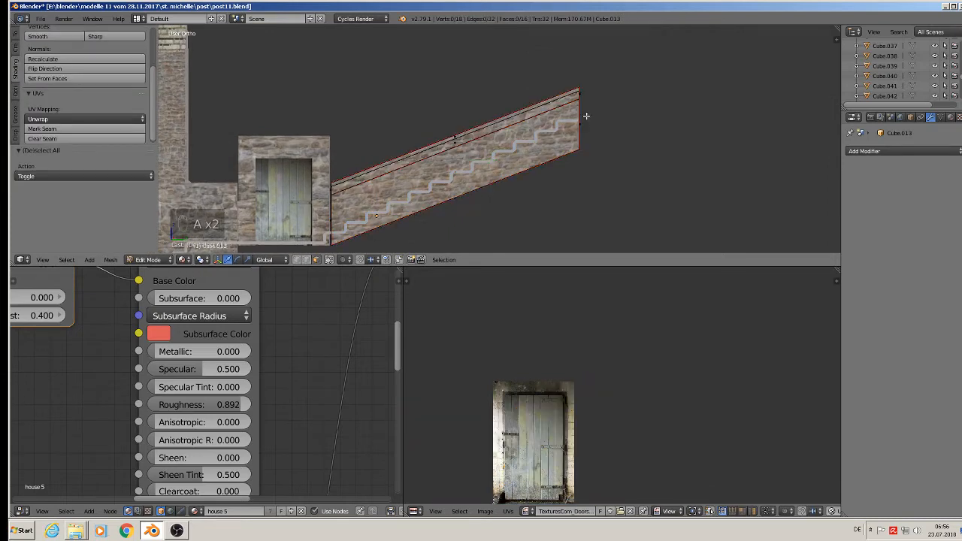
key(c)
mouse_move(578, 91)
mouse_down()
mouse_move(575, 151)
mouse_move(581, 66)
mouse_up()
right_click(575, 151)
key(Tab)
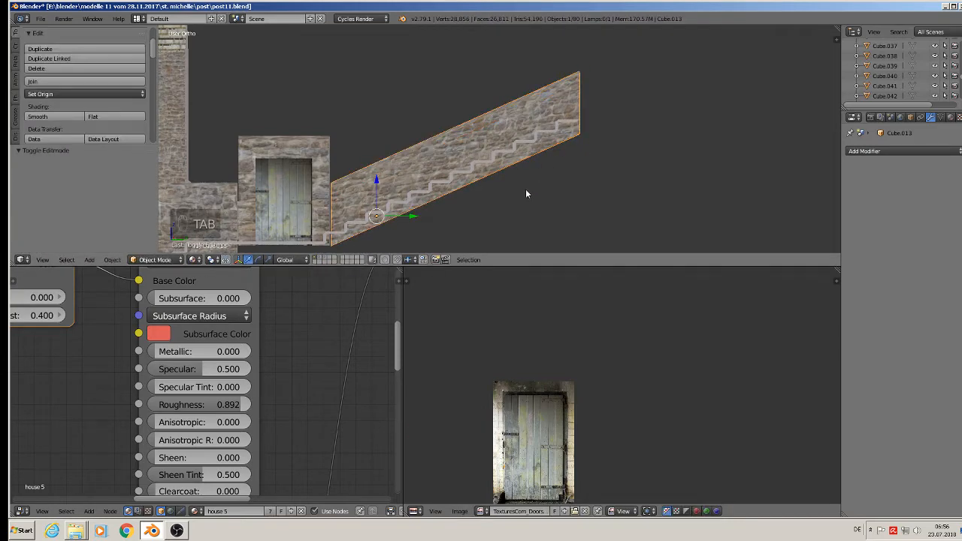
Deselect all objects, check the finished staircase from the alley side, and save post11.blend.
key(a)
key(a)
middle_drag(540, 219, 498, 109)
scroll(459, 137, up, 8)
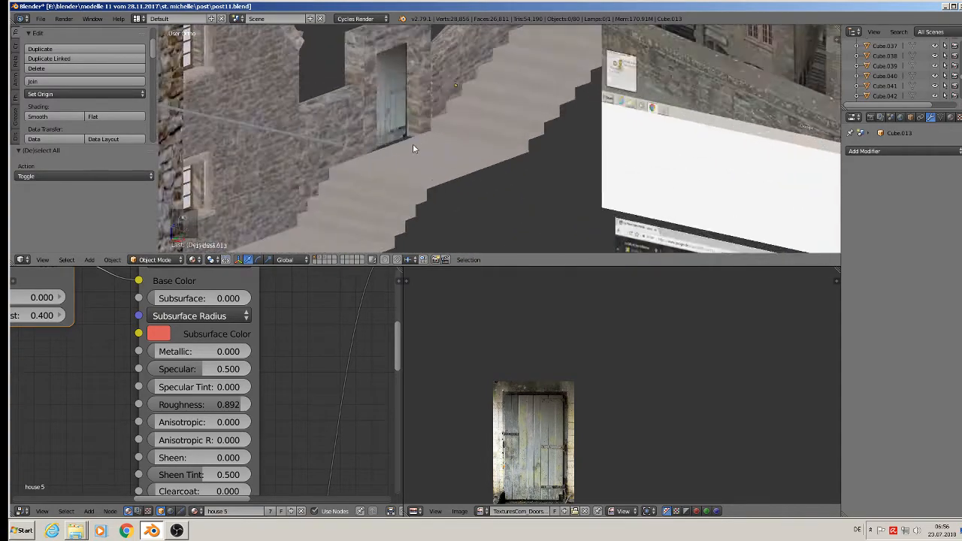
scroll(357, 153, down, 8)
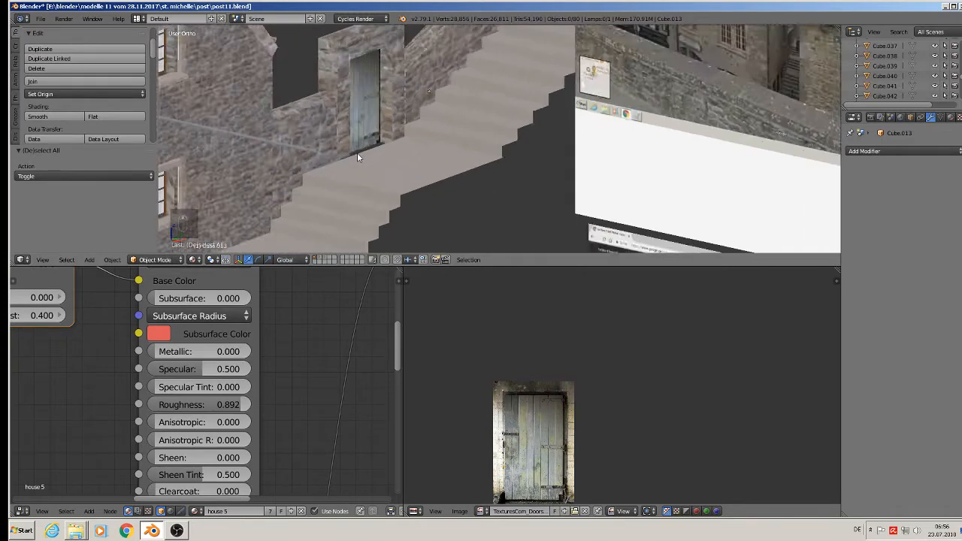
click(41, 18)
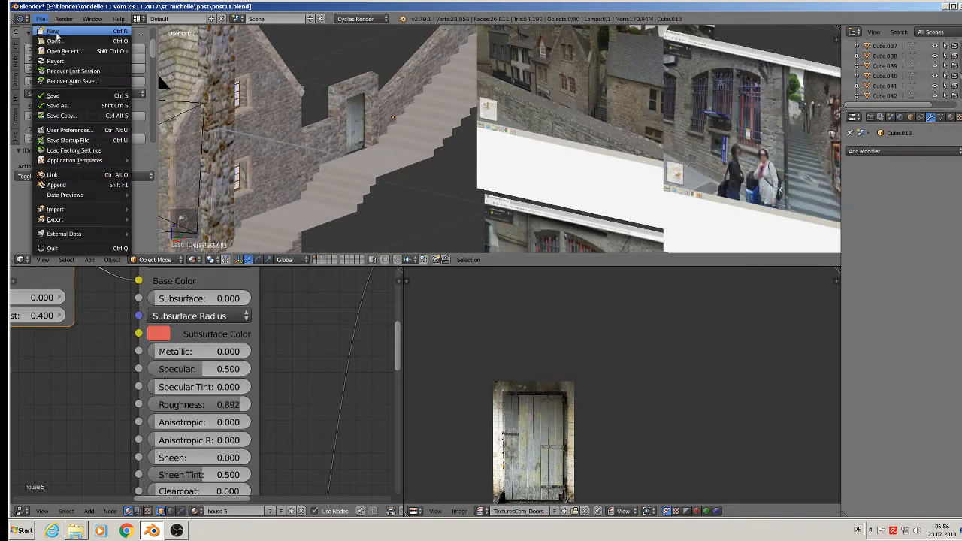
click(45, 95)
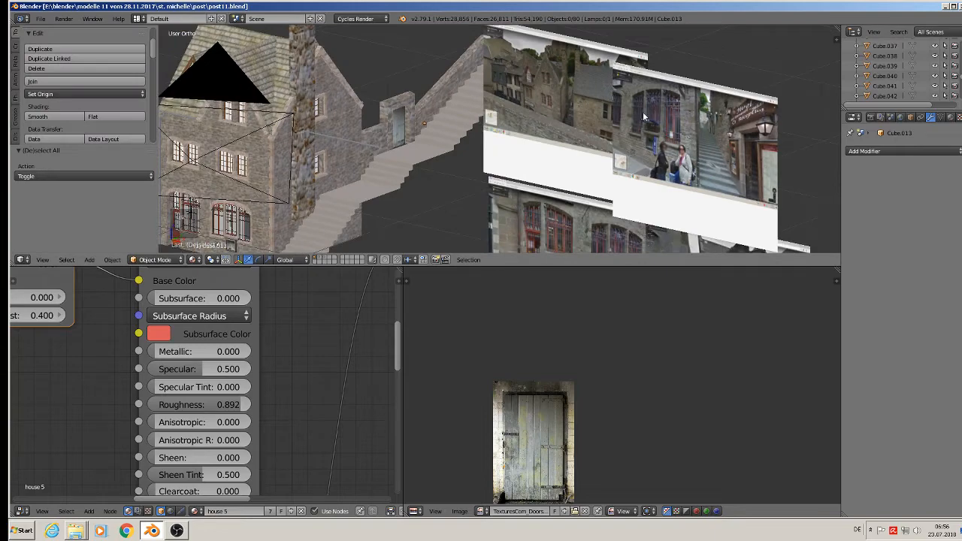
Examine the front-view reference photos of the courtyard with its stone parapet wall, red door and side stairs.
key(KP_1)
scroll(718, 140, down, 3)
shift+middle_drag(743, 143, 398, 135)
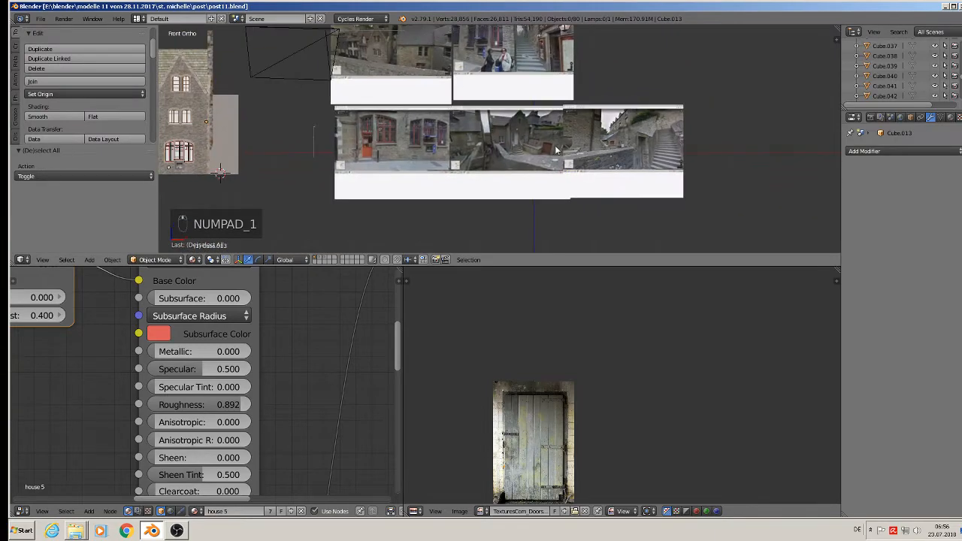
scroll(610, 137, up, 8)
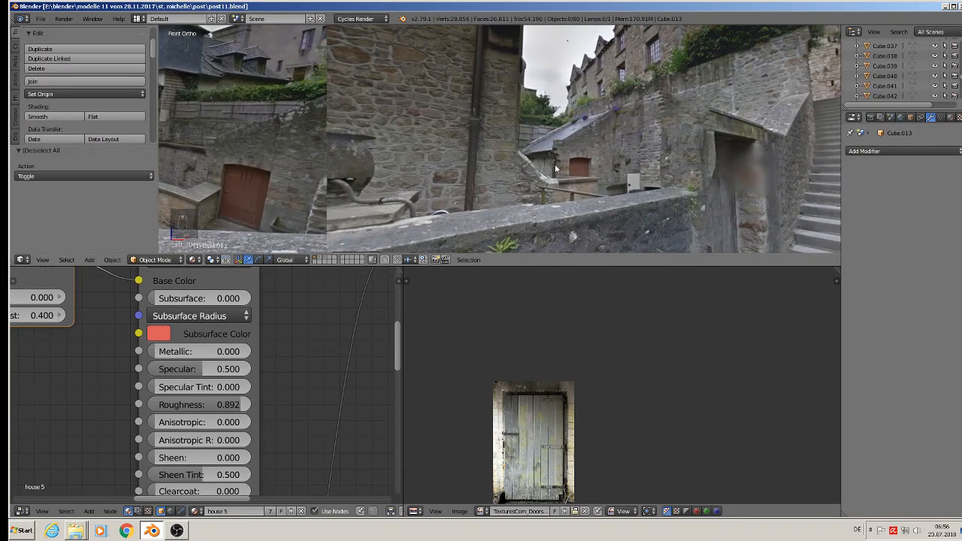
shift+middle_drag(352, 169, 409, 165)
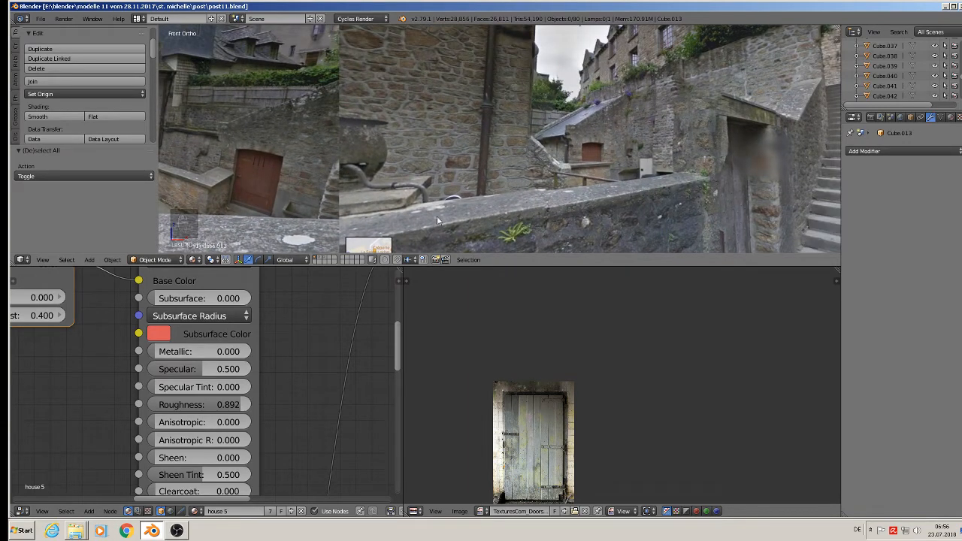
shift+middle_drag(436, 220, 685, 161)
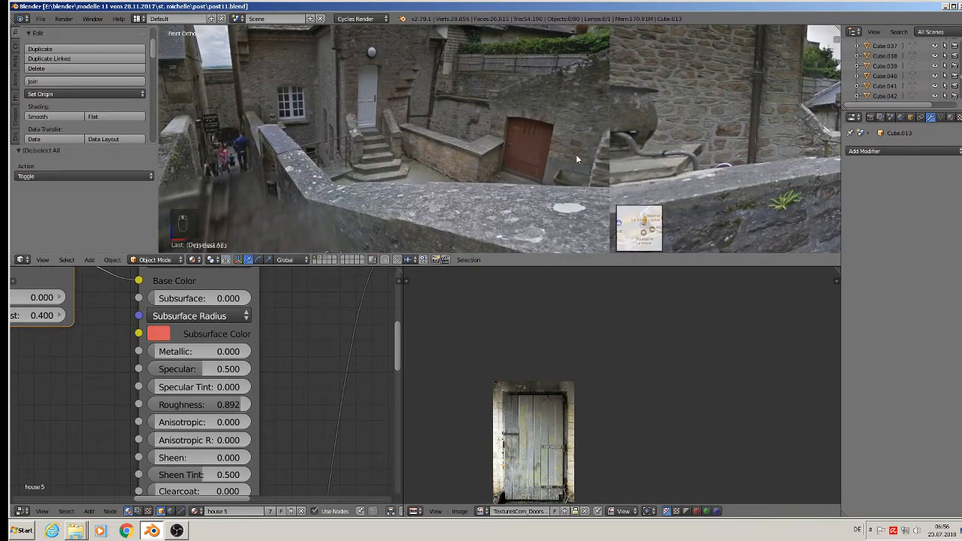
scroll(523, 136, down, 4)
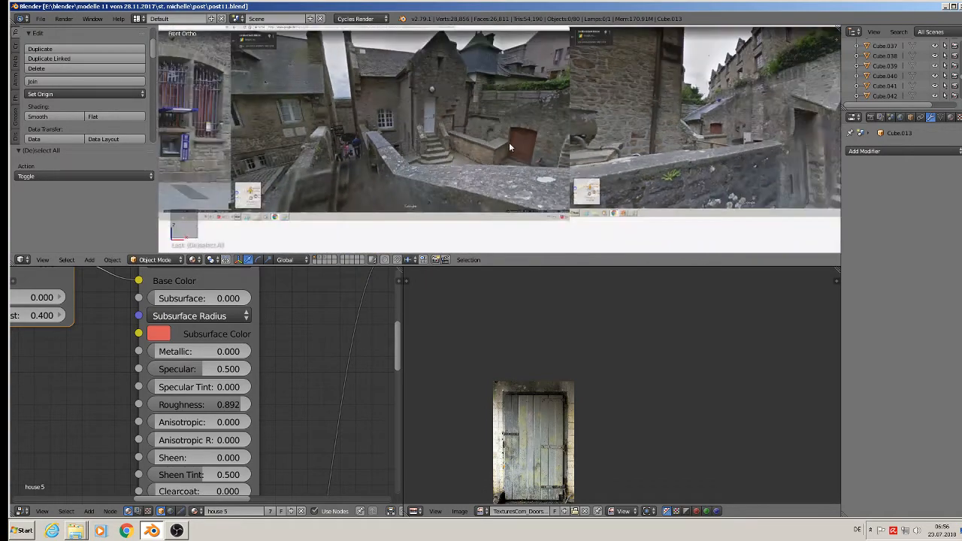
Add a cube at the red door in the courtyard reference photo and scale it to about 0.119.
click(89, 259)
mouse_move(103, 250)
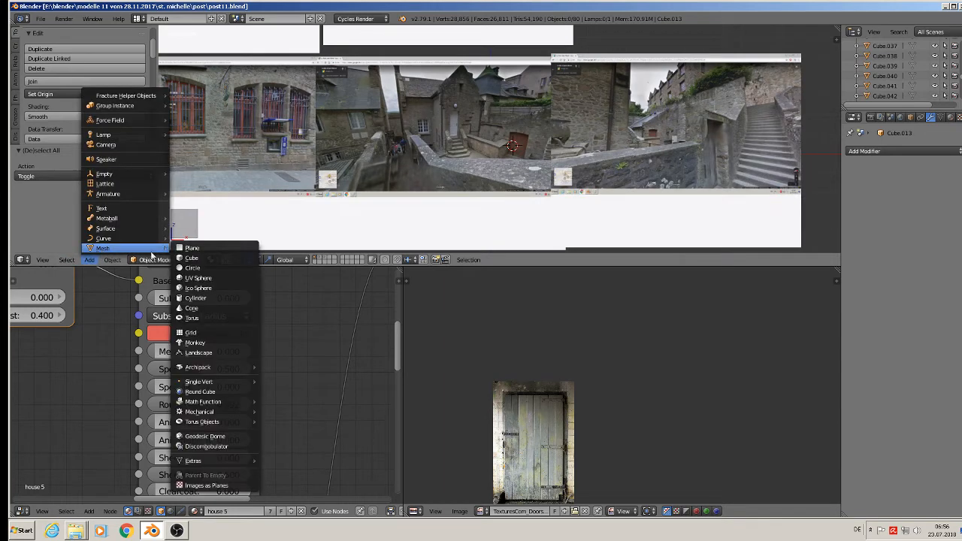
click(191, 257)
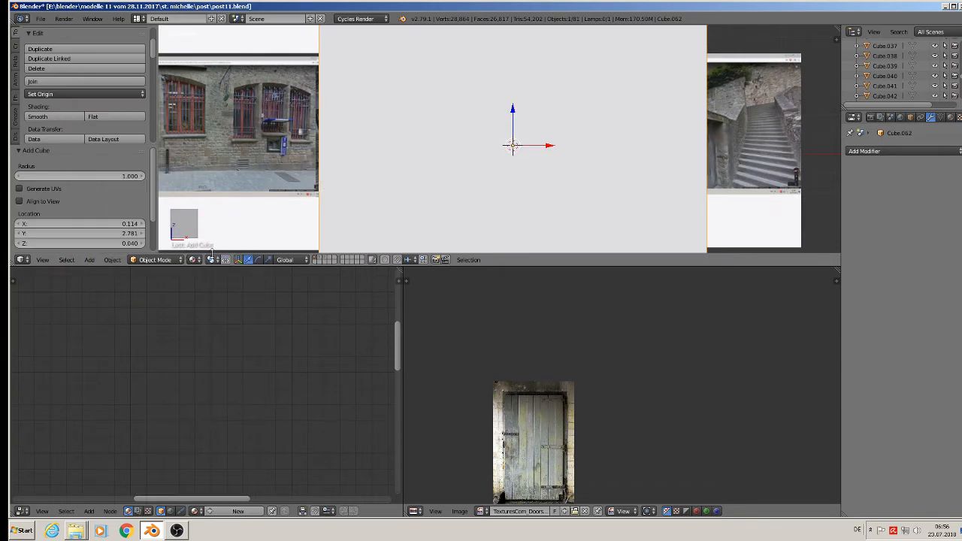
key(s)
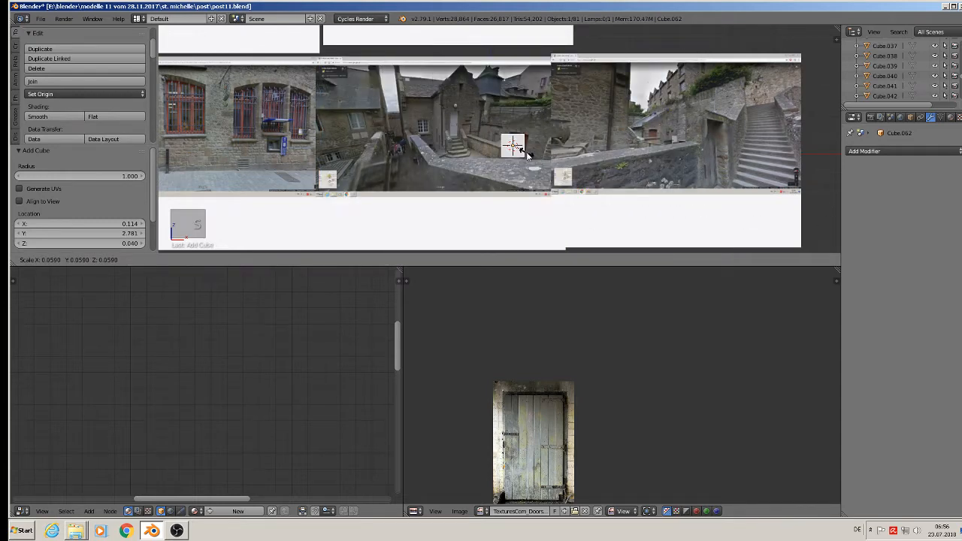
click(543, 152)
scroll(542, 152, up, 4)
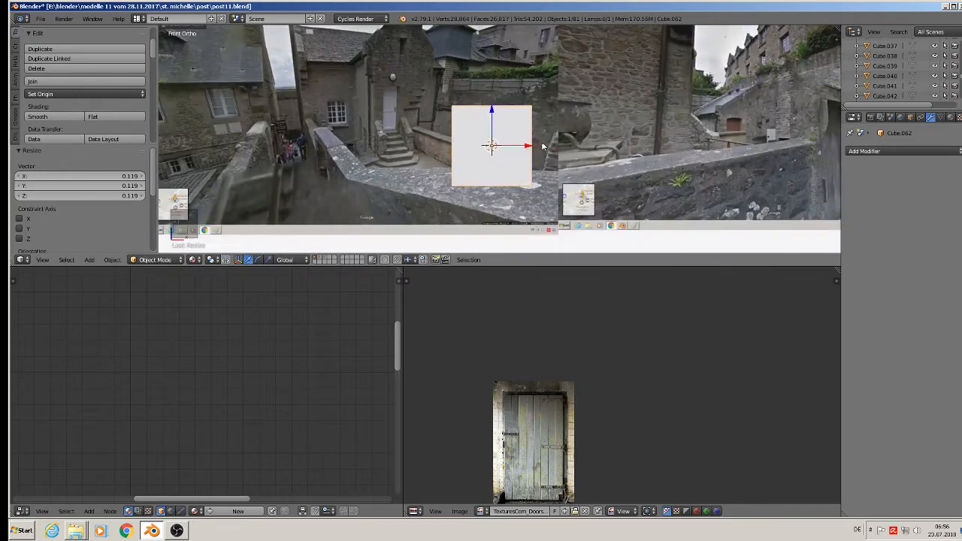
Move the new cube about 0.457 along negative Y so it stands in front of the reference photo.
middle_drag(542, 152, 530, 164)
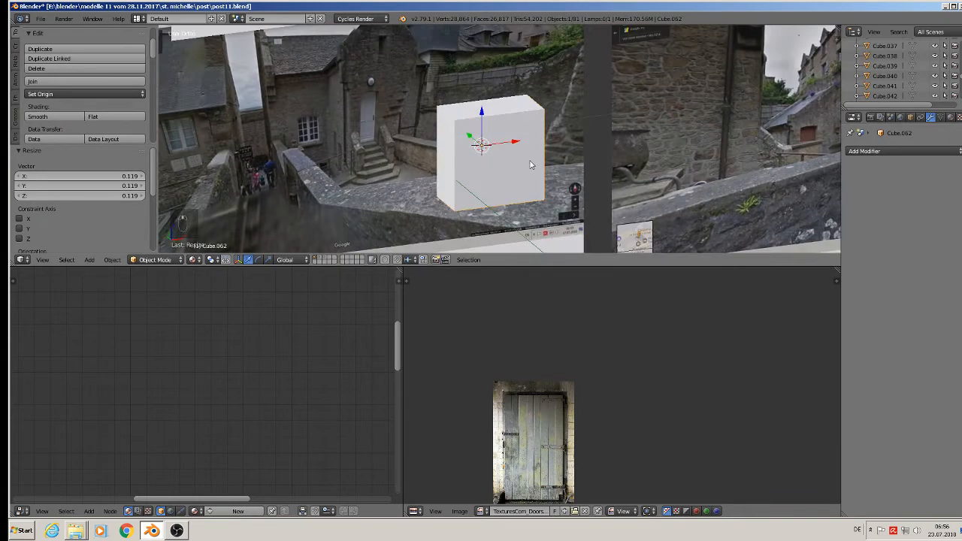
drag(465, 136, 518, 187)
shift+middle_drag(518, 188, 481, 128)
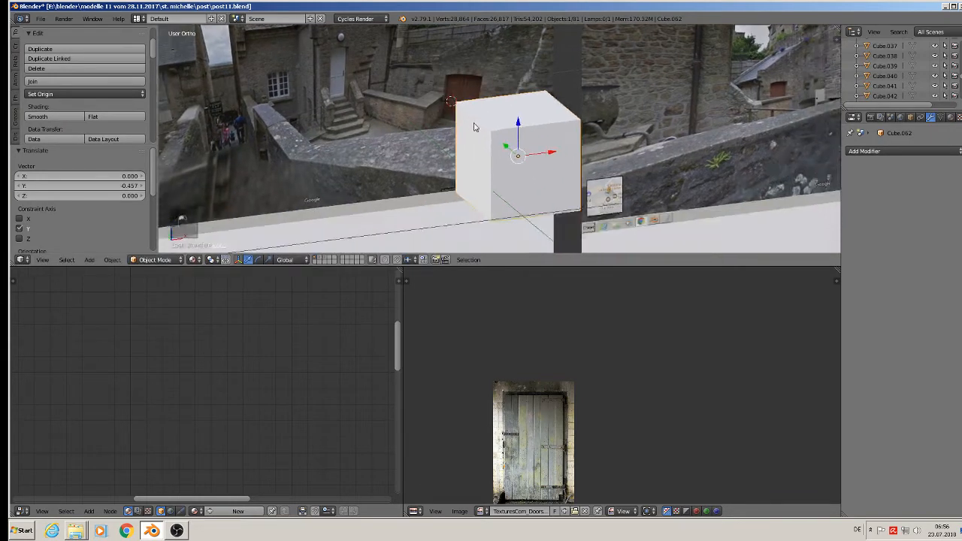
scroll(486, 129, up, 2)
scroll(486, 128, down, 3)
Extrude the top face of the new cube upward by about 0.011.
key(Tab)
scroll(538, 130, up, 1)
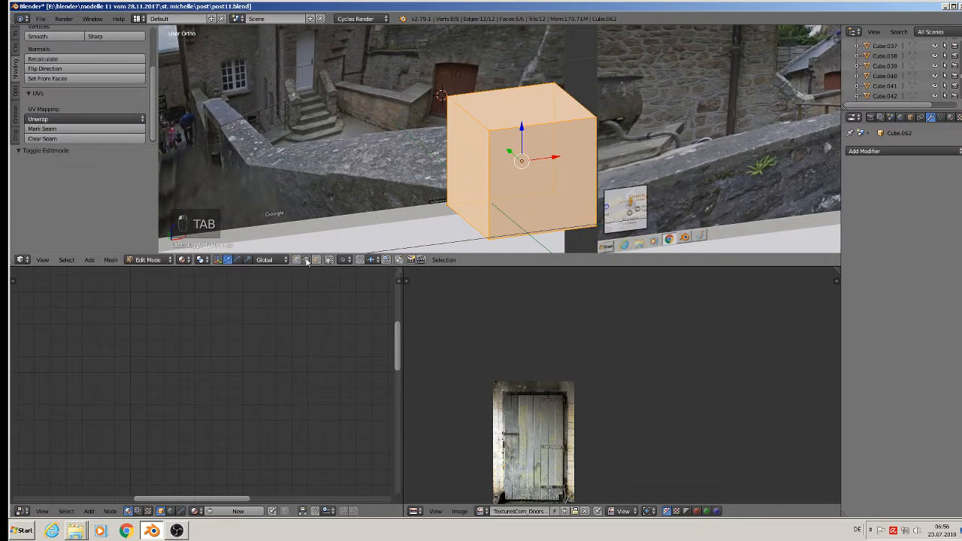
right_click(574, 101)
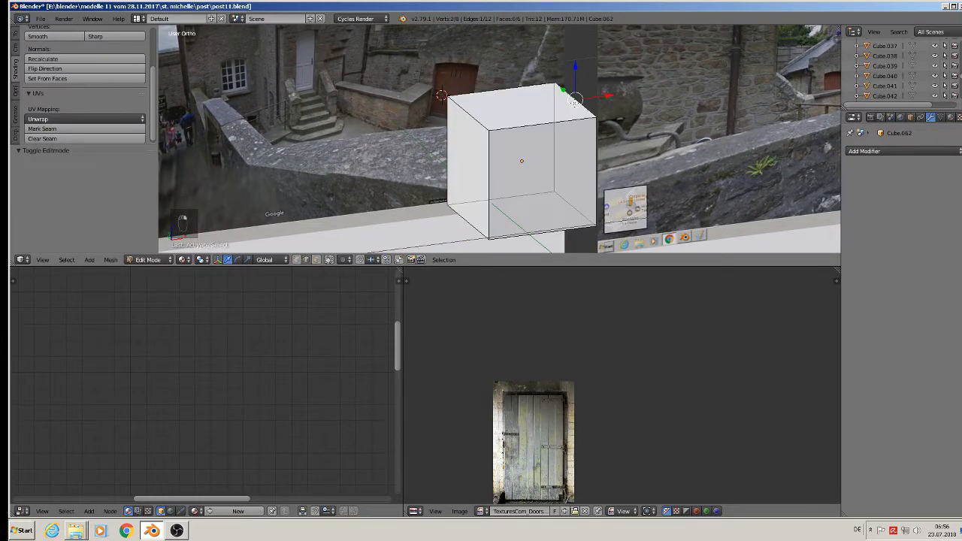
scroll(574, 123, down, 3)
shift+middle_drag(572, 126, 550, 195)
scroll(550, 195, up, 2)
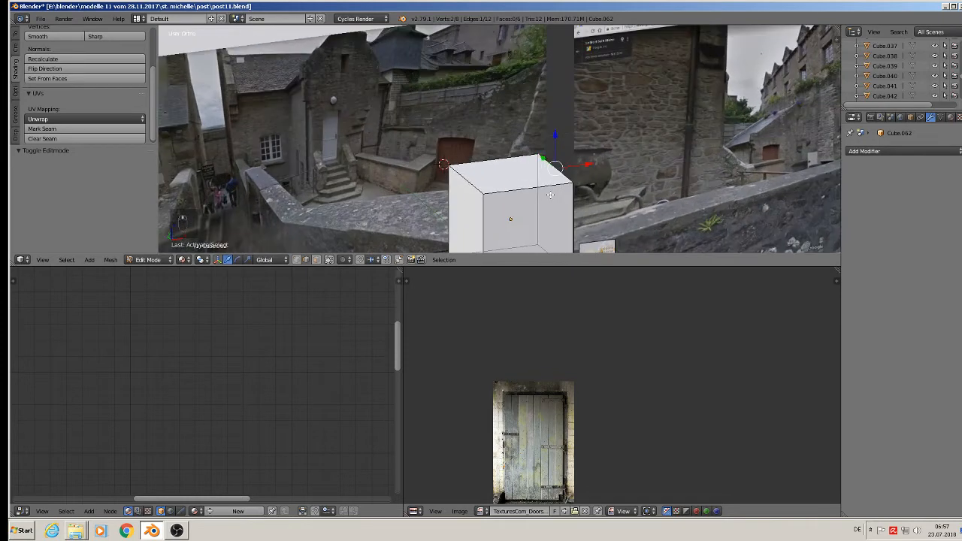
click(316, 260)
right_click(511, 174)
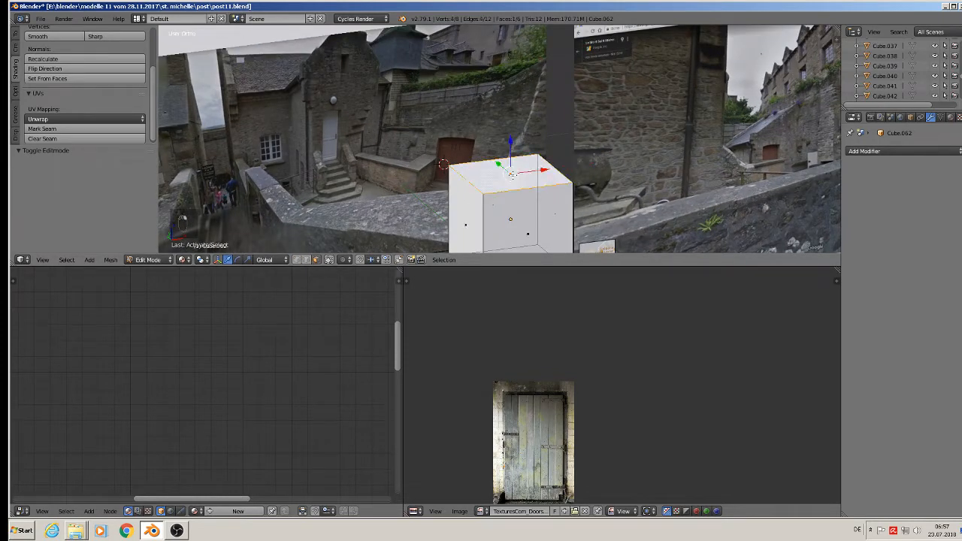
key(e)
click(510, 144)
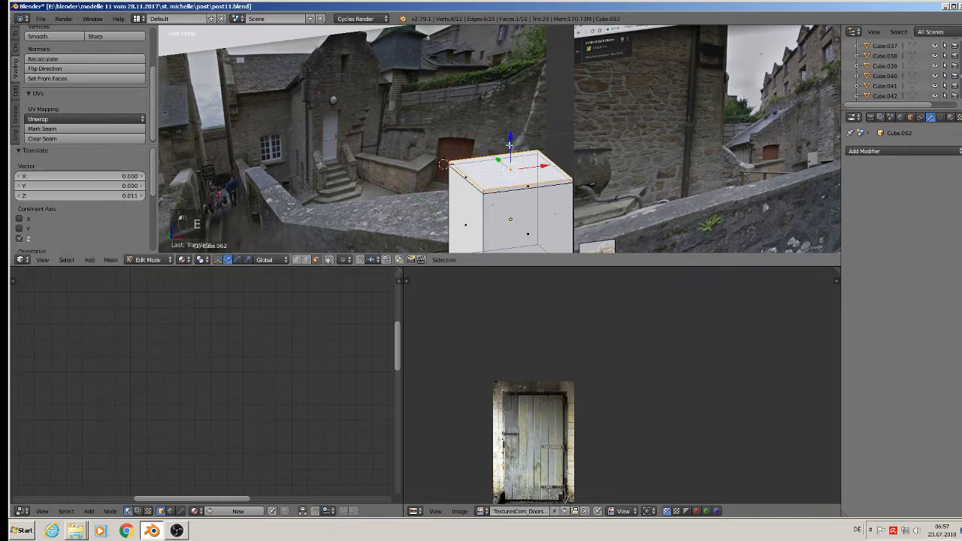
Raise the cube's upper edge on the positive X side about 0.136 along Z to form a sloping roof.
click(306, 260)
right_click(558, 156)
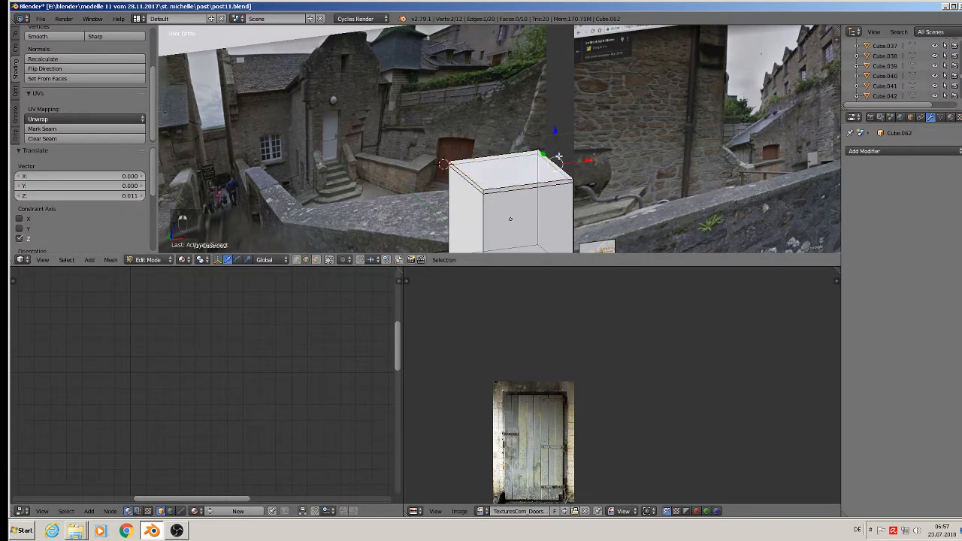
drag(554, 135, 561, 85)
scroll(570, 176, down, 1)
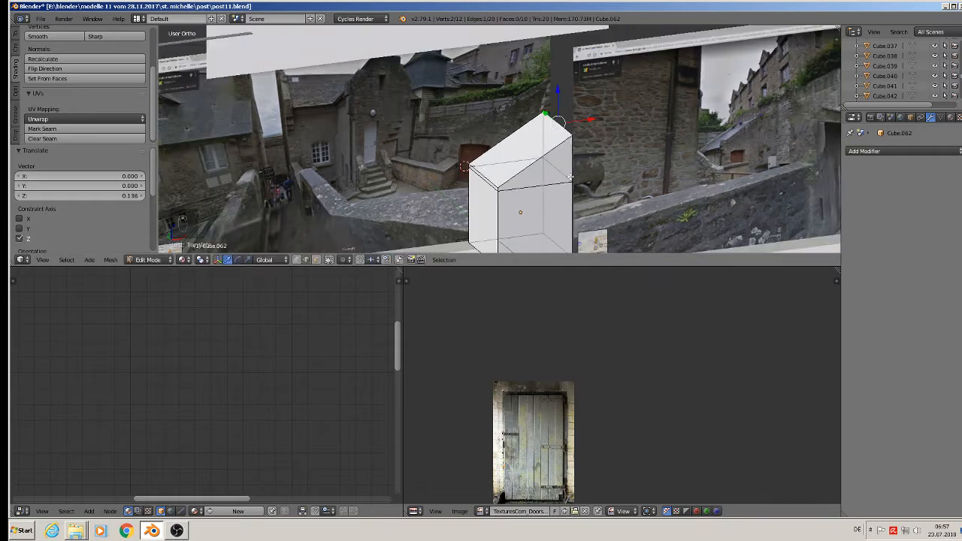
shift+middle_drag(558, 144, 539, 100)
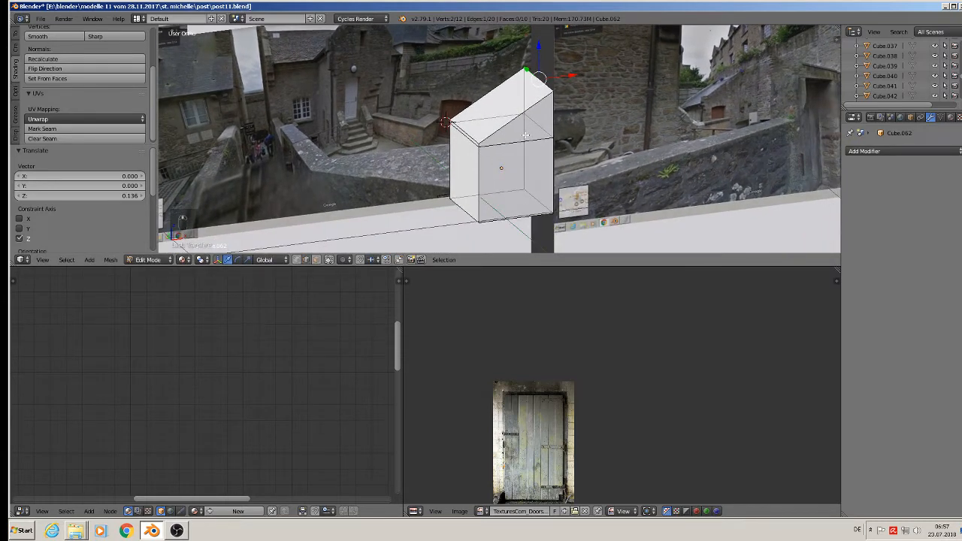
Mark all edges of the sloped block as seams and unwrap the whole mesh.
key(a)
key(a)
key(a)
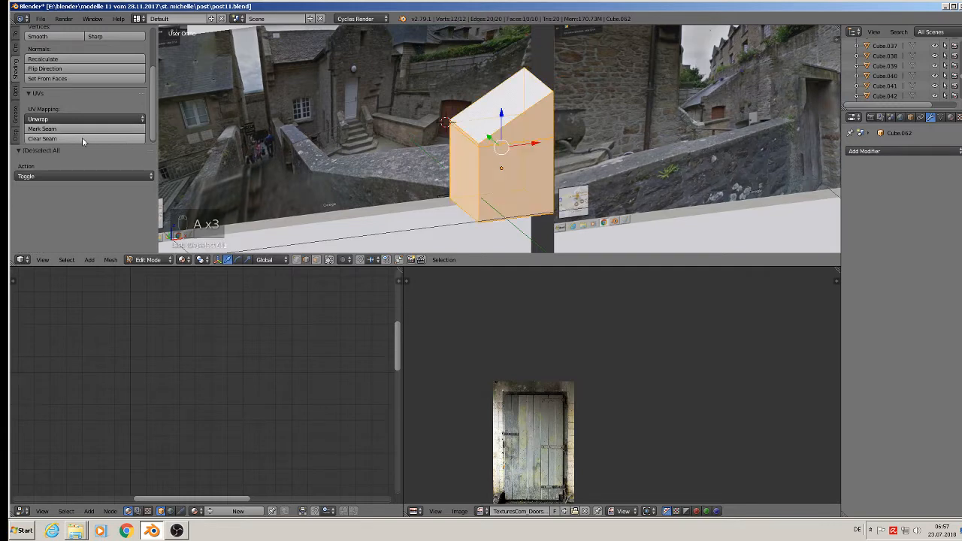
click(72, 129)
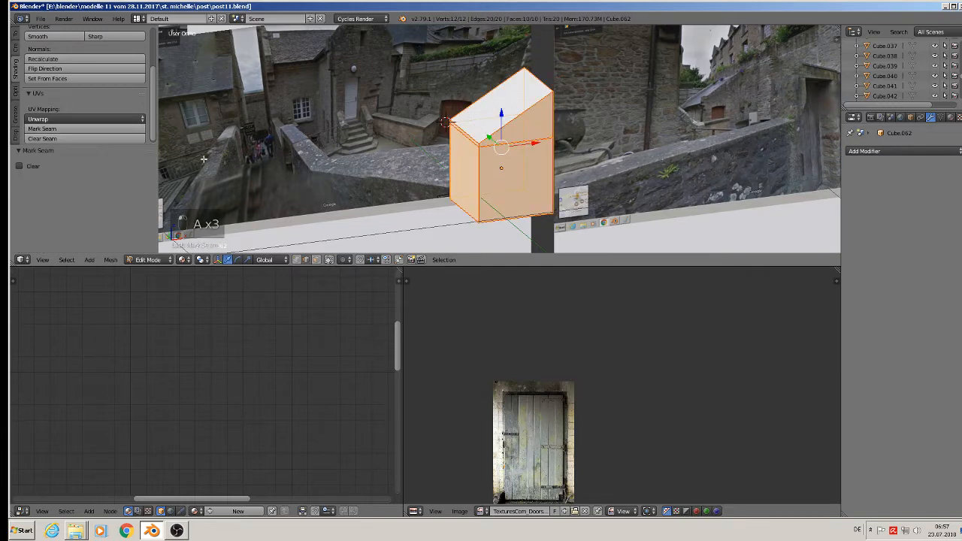
key(u)
click(530, 158)
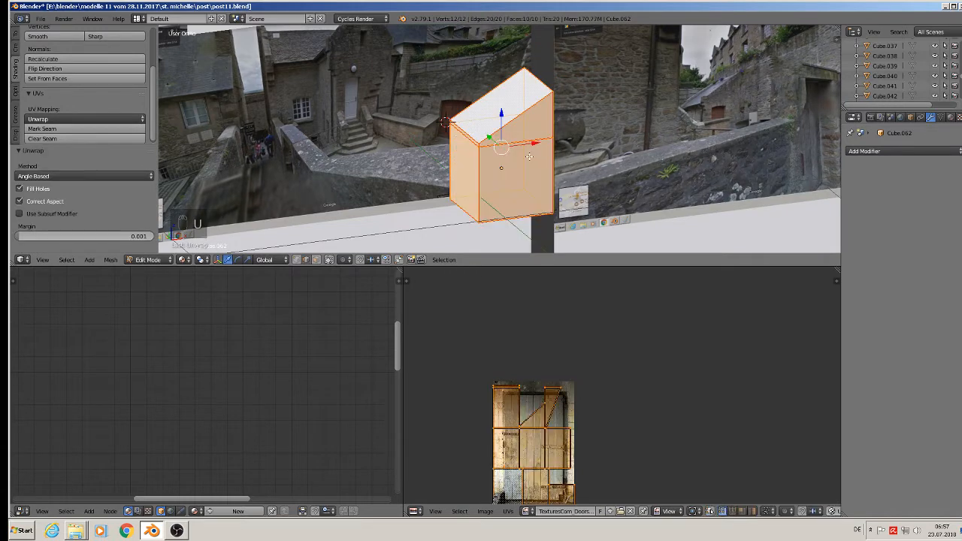
Leave mesh editing and apply the block's rotation and scale.
key(Tab)
click(112, 259)
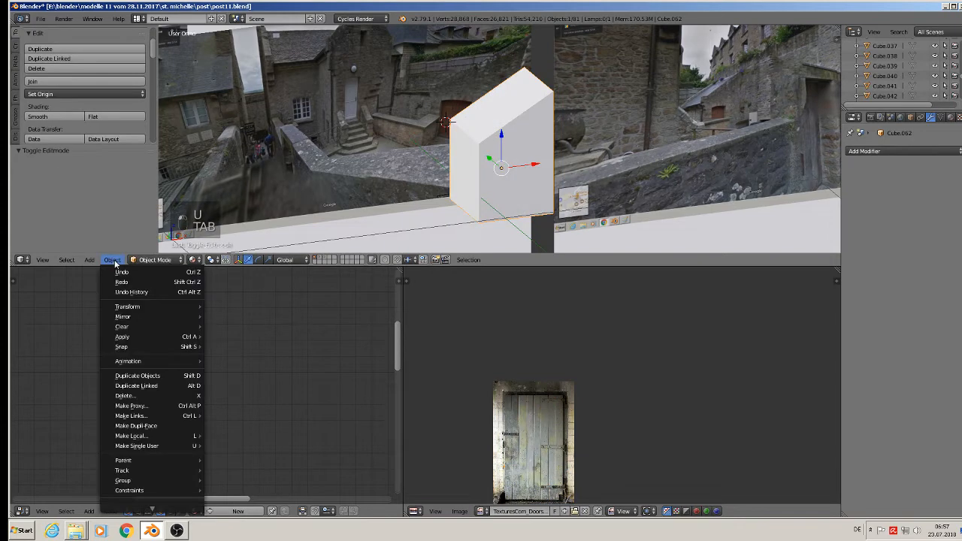
mouse_move(143, 336)
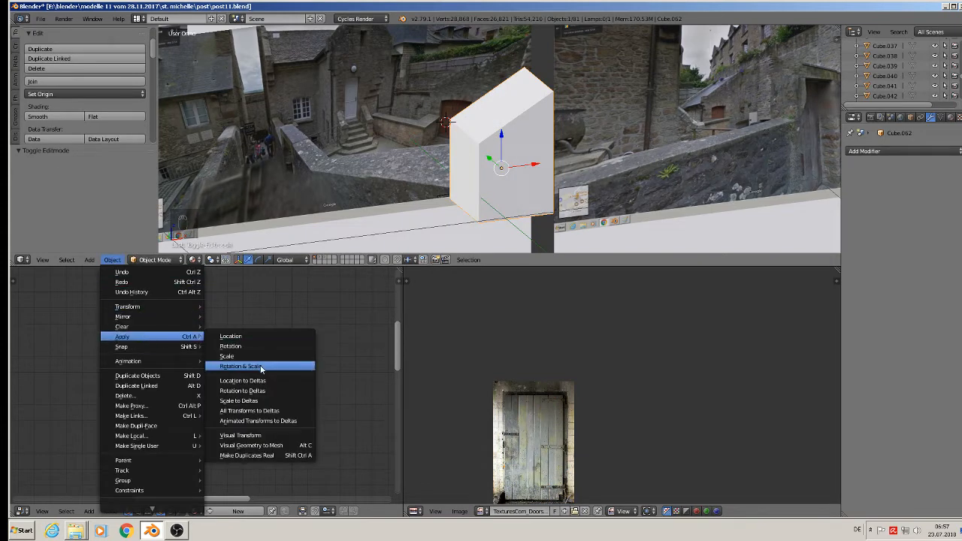
click(260, 367)
scroll(572, 101, up, 1)
shift+middle_drag(543, 162, 510, 208)
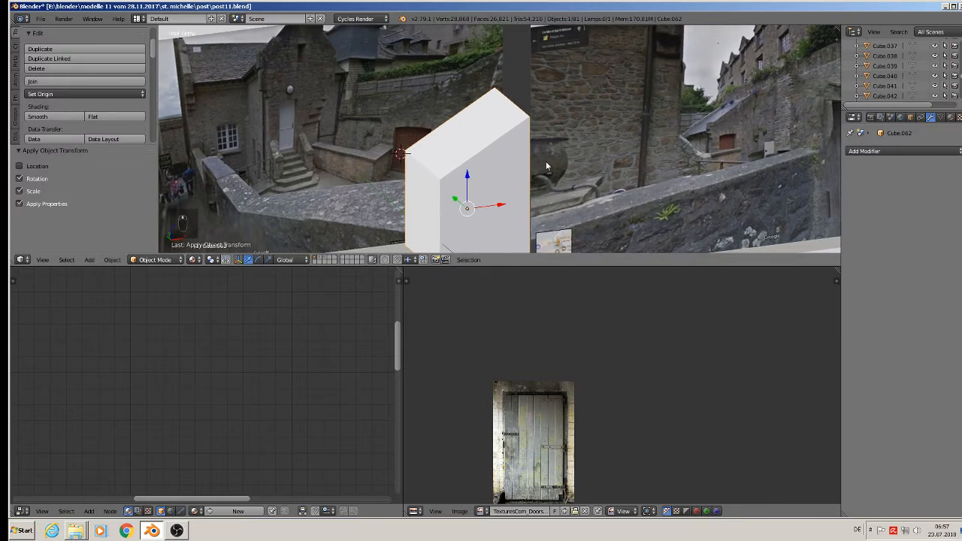
Give the block the existing house 5 material and scale its entire UV layout up by about 3.761.
click(955, 118)
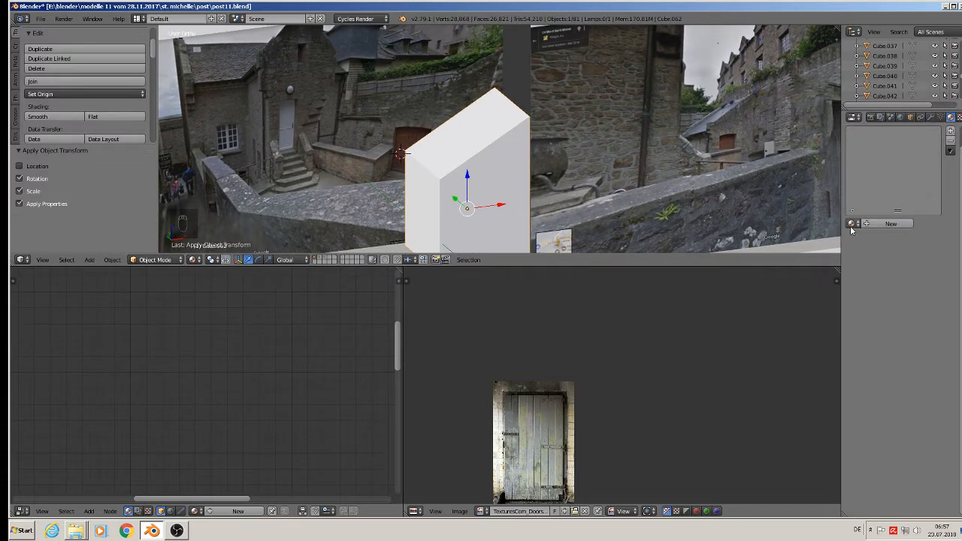
click(852, 224)
click(816, 297)
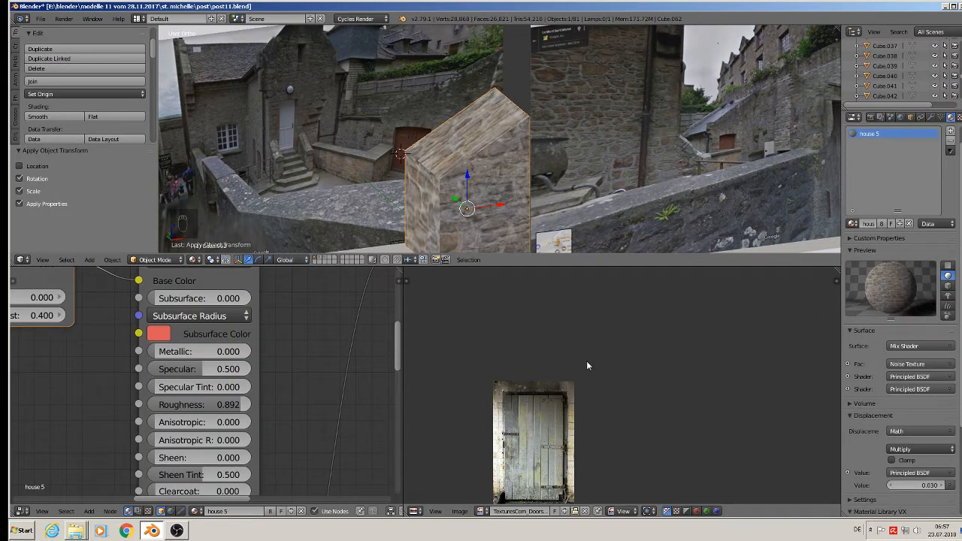
key(Tab)
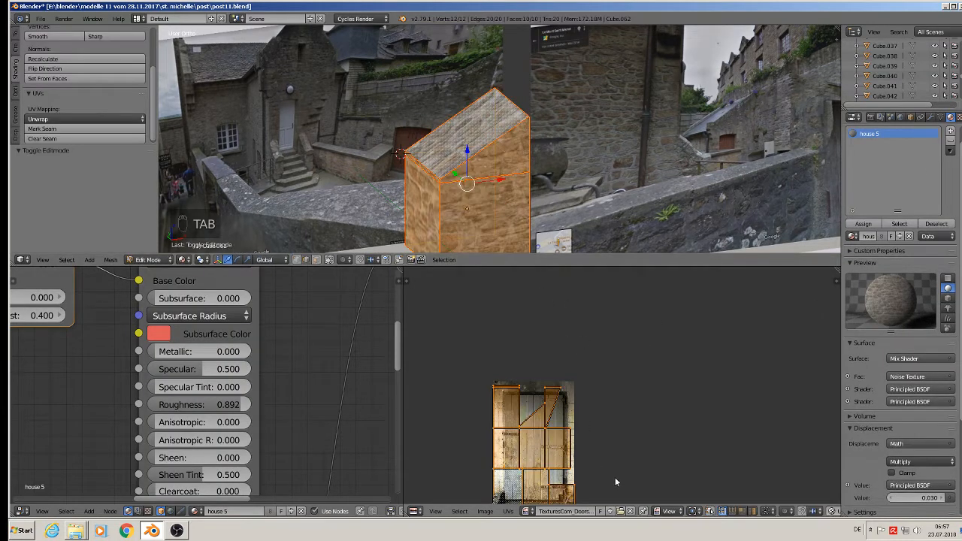
key(s)
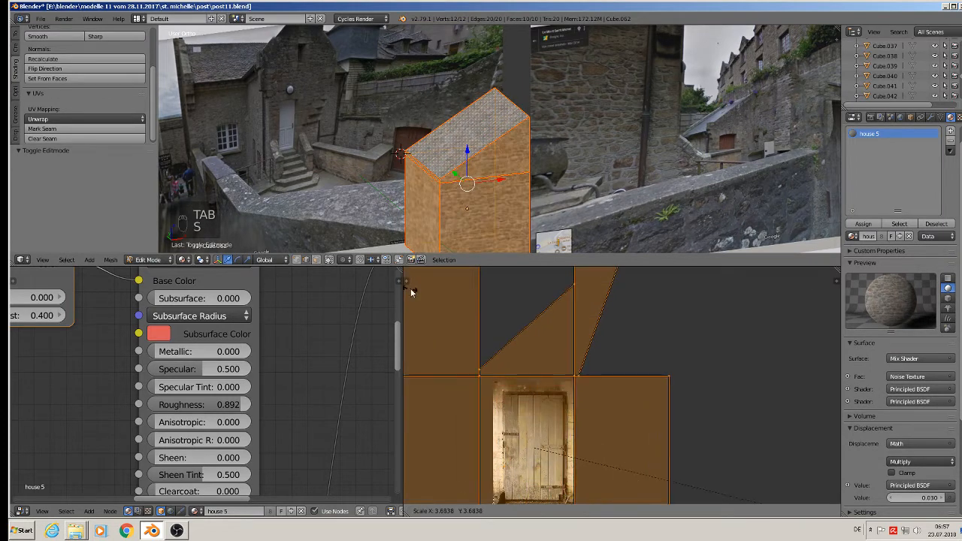
click(415, 290)
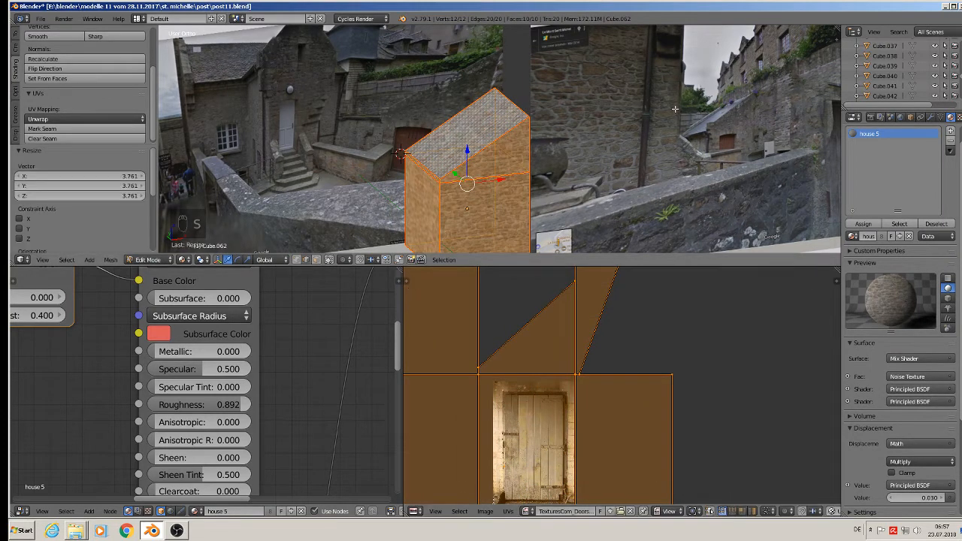
key(Tab)
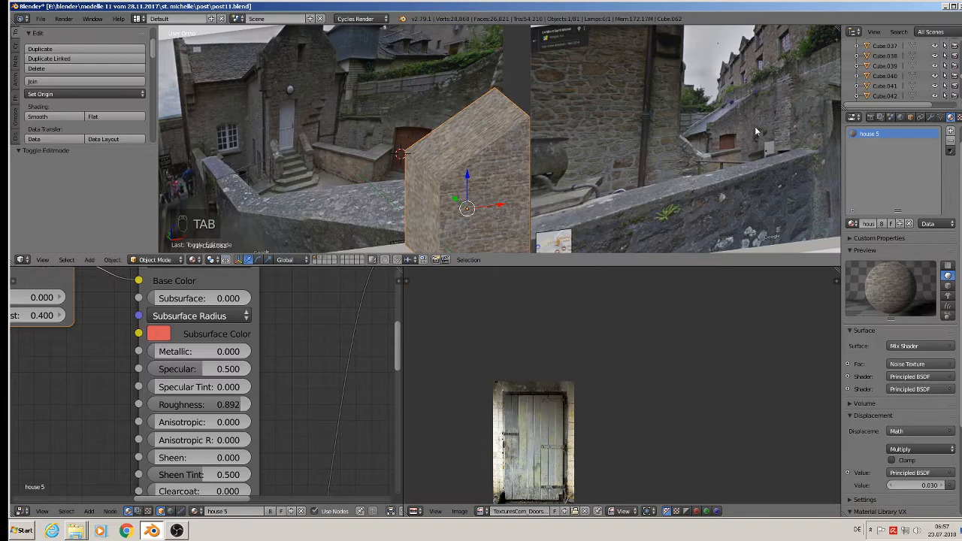
Add a second material slot to the block and load the existing roof top material into it.
click(949, 130)
click(851, 223)
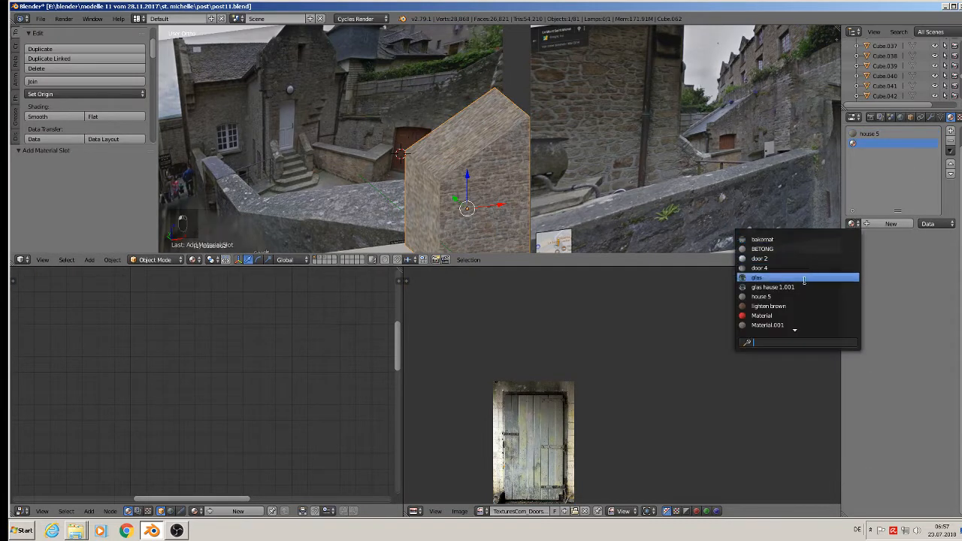
text(ro)
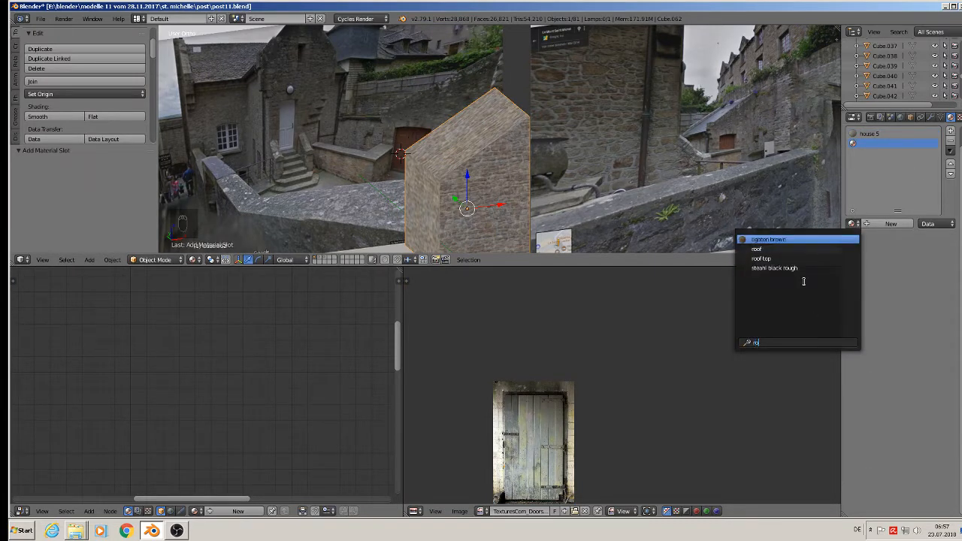
click(779, 258)
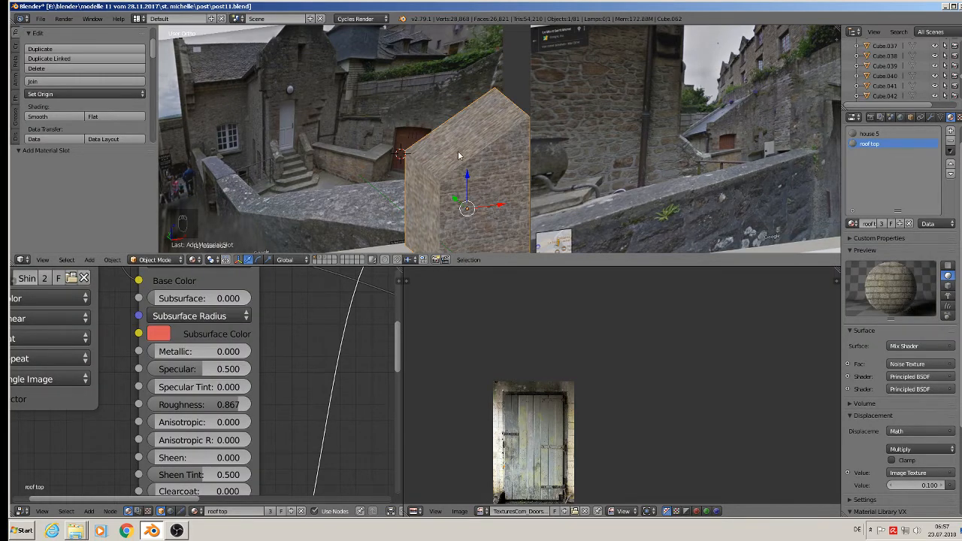
Assign the roof top material to the block's sloping top face.
key(Tab)
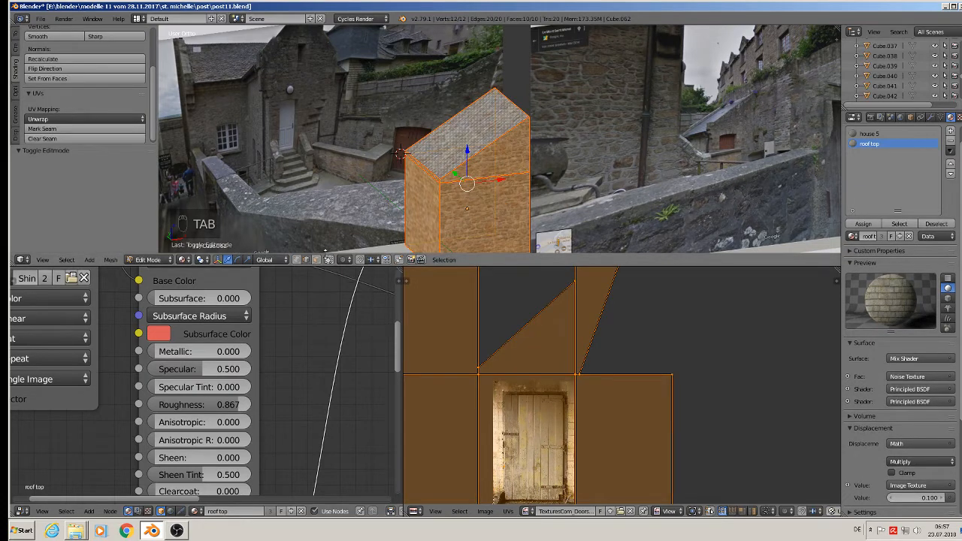
right_click(456, 146)
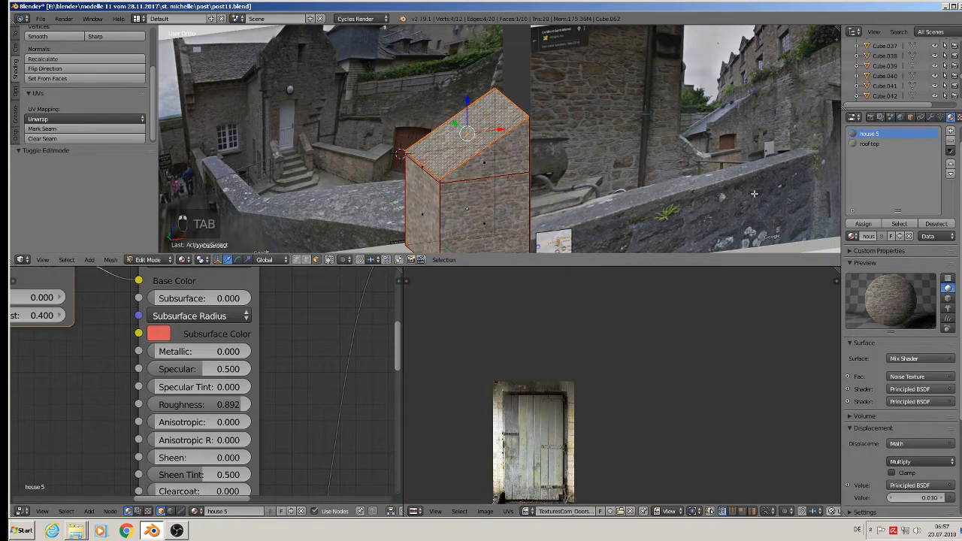
click(880, 143)
click(865, 222)
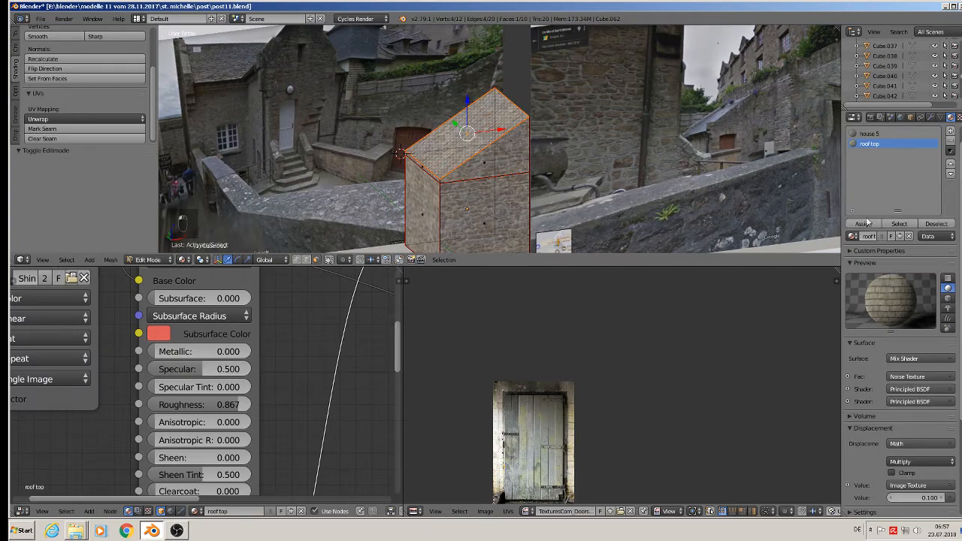
click(864, 222)
scroll(492, 174, up, 4)
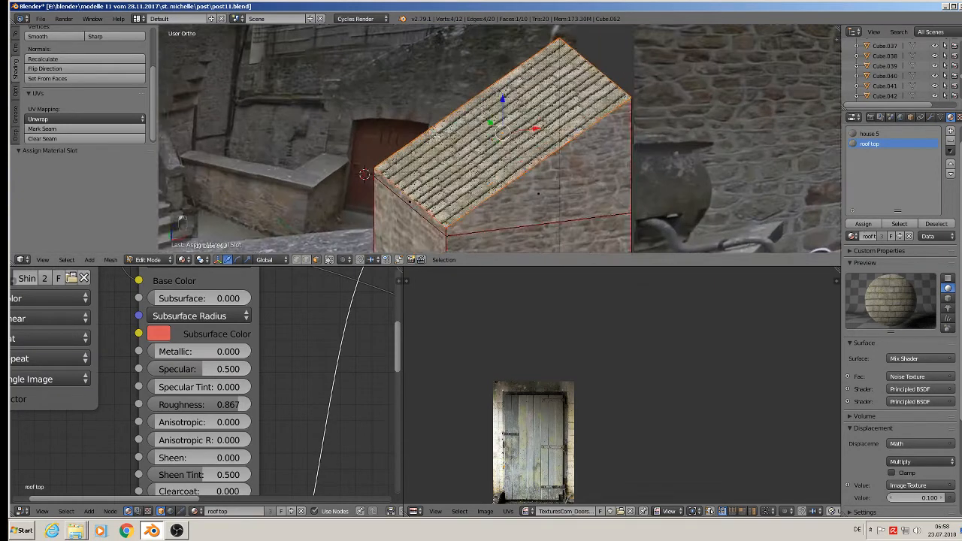
scroll(494, 176, up, 3)
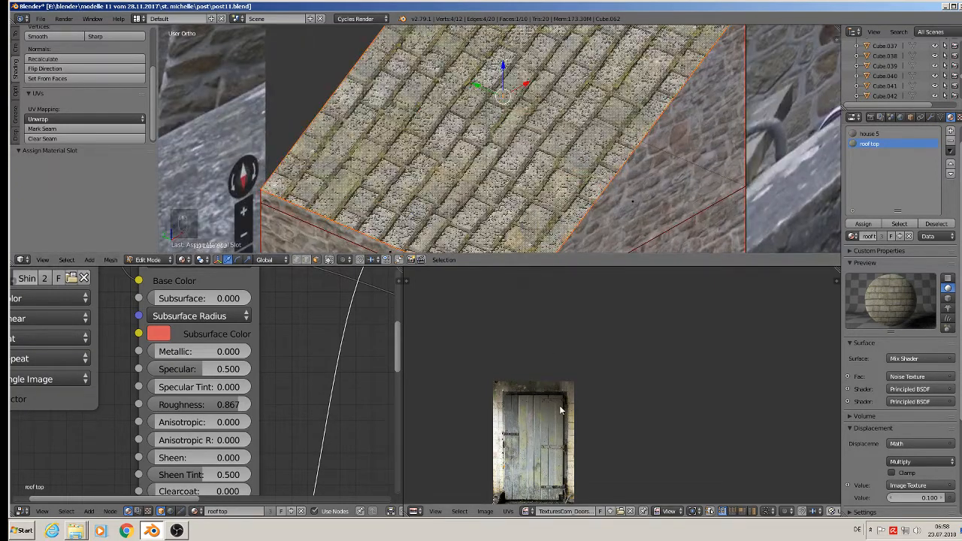
Unlink the door image from the UV editor and rotate the roof face's UVs by 90 degrees.
key(Tab)
key(Tab)
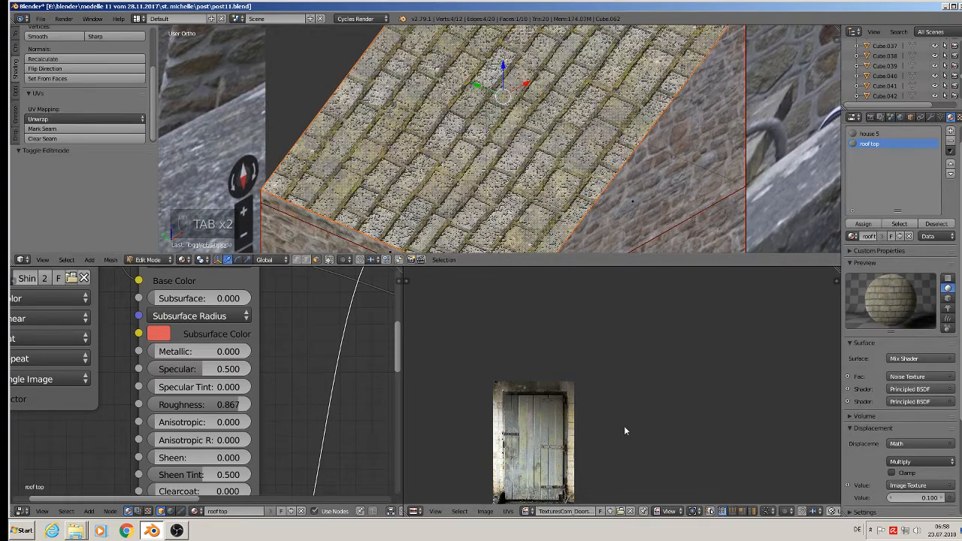
click(629, 511)
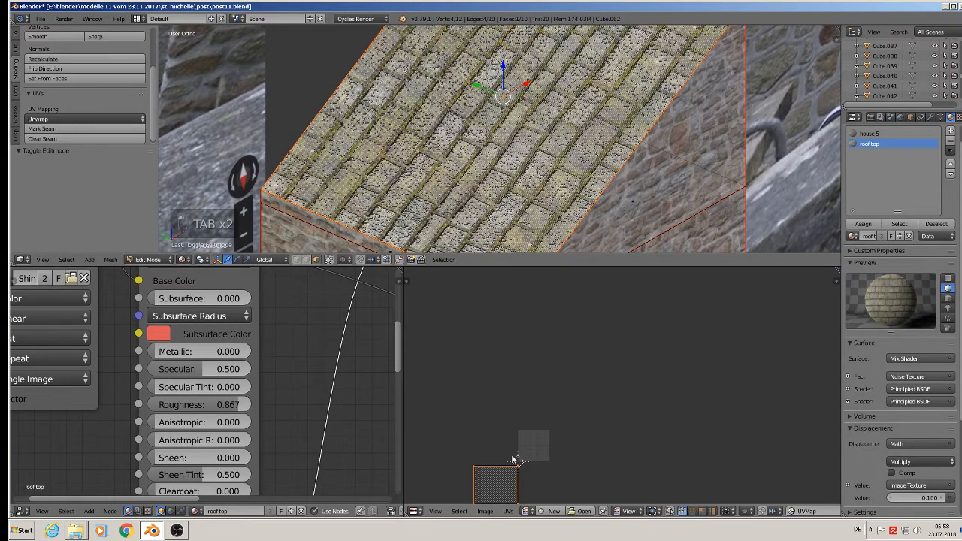
text(r90)
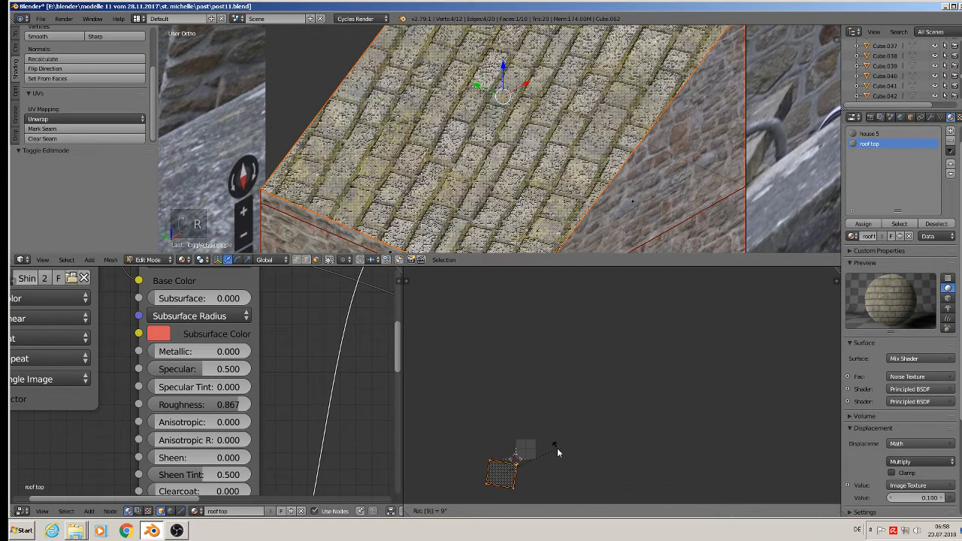
key(Return)
click(556, 448)
Scale the roof face's UVs up by about 1.909 and rotate them by 180 degrees.
key(s)
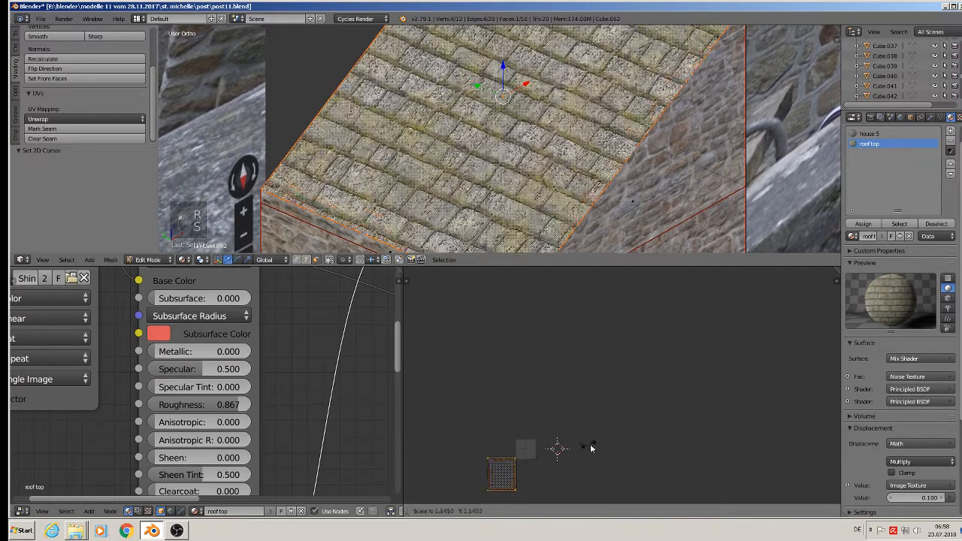
click(651, 482)
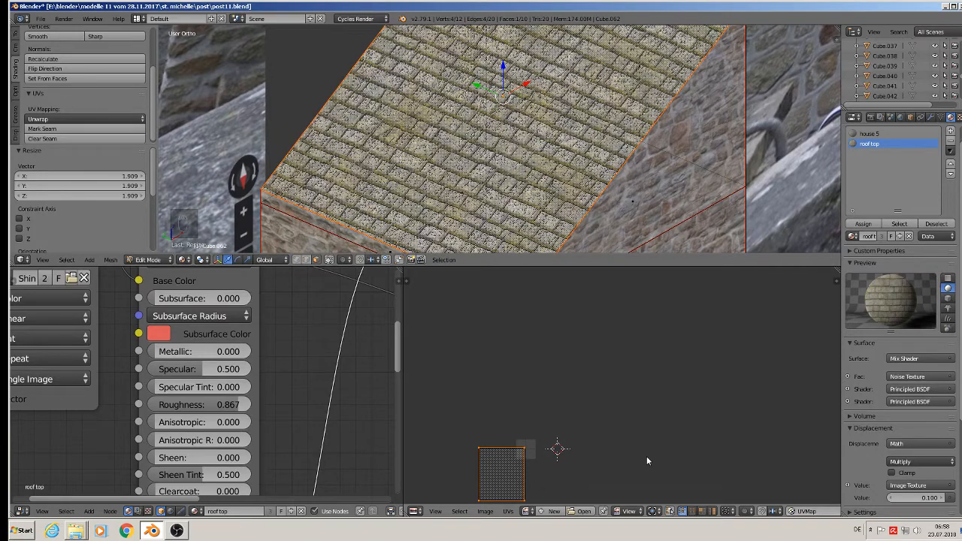
text(r)
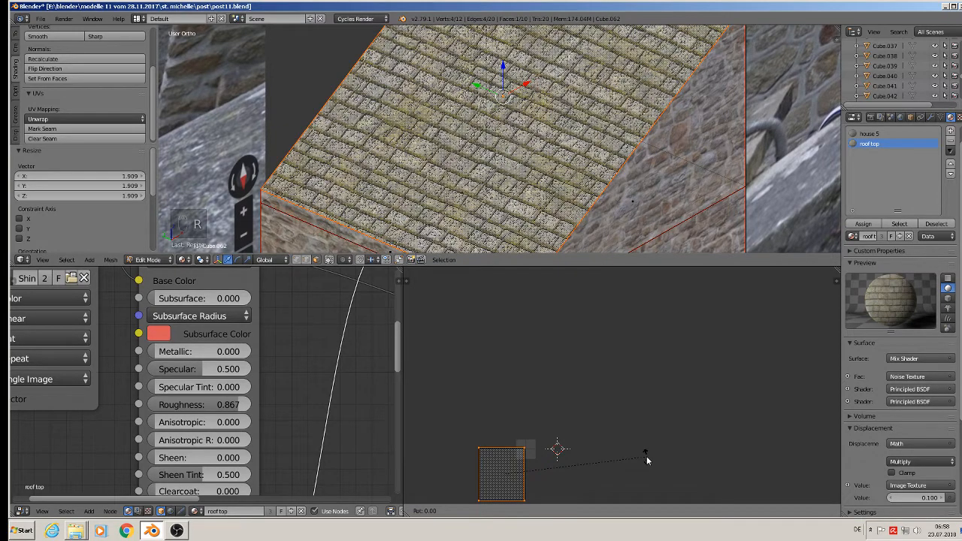
text(180)
key(Return)
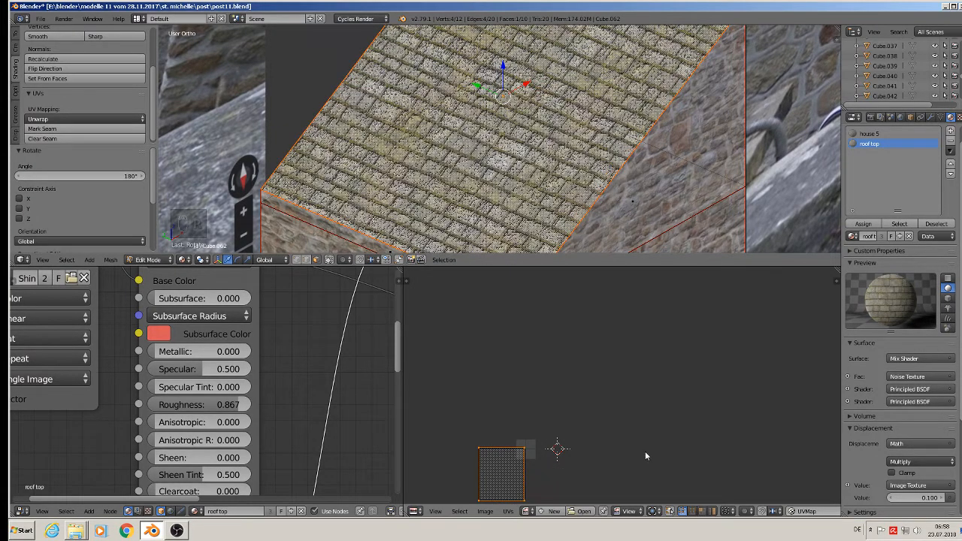
Examine the block's textured roof slope and adjoining walls from several angles outside edit mode.
key(a)
scroll(625, 172, down, 2)
key(Tab)
middle_drag(634, 173, 673, 88)
scroll(590, 167, down, 3)
scroll(591, 166, down, 2)
middle_drag(690, 159, 462, 166)
Add two loop cuts running up the block's roof slope, one close to each side edge.
key(Tab)
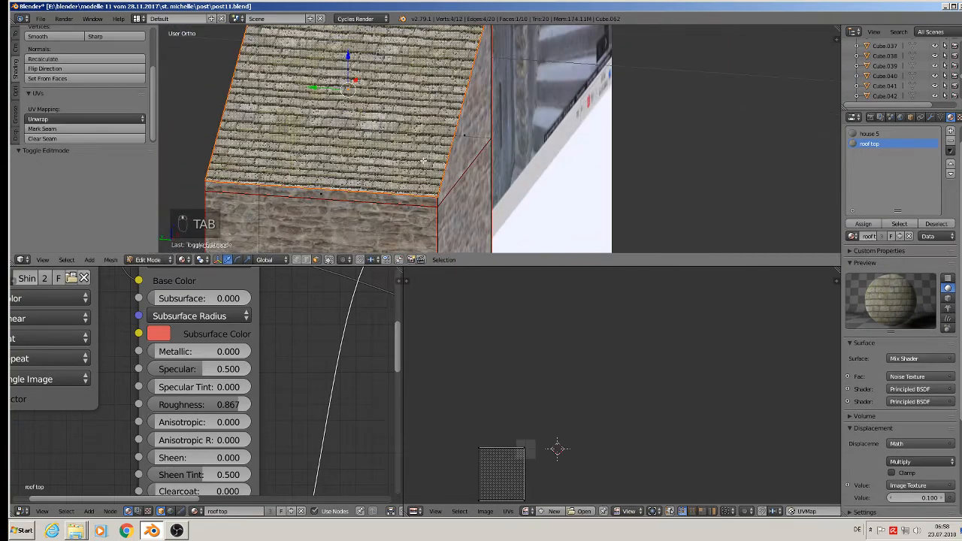
scroll(423, 161, down, 3)
key(ctrl+r)
click(426, 129)
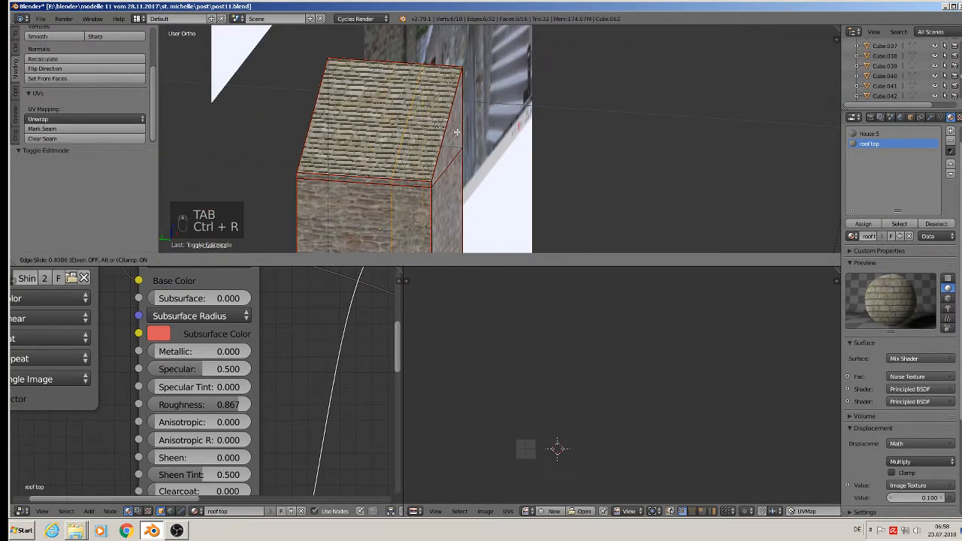
click(437, 142)
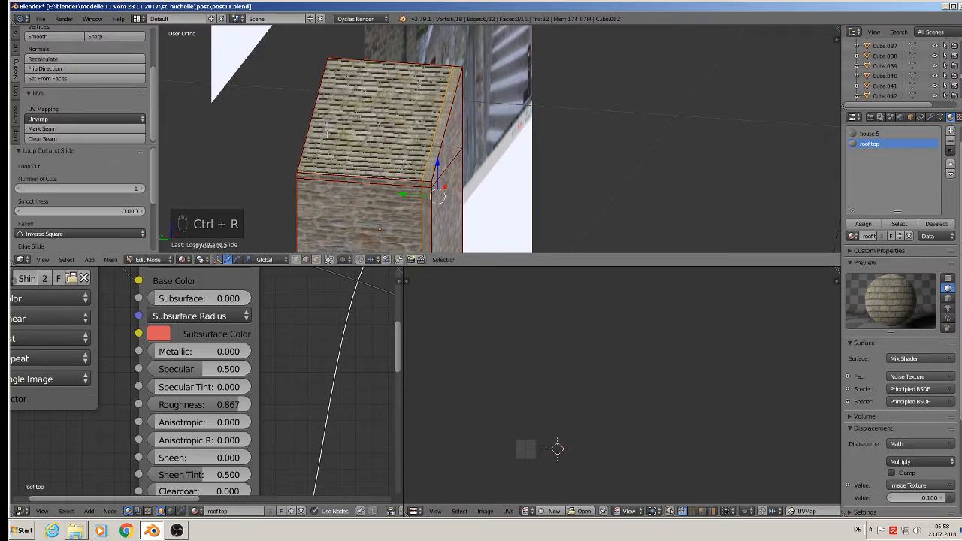
key(ctrl+r)
click(343, 62)
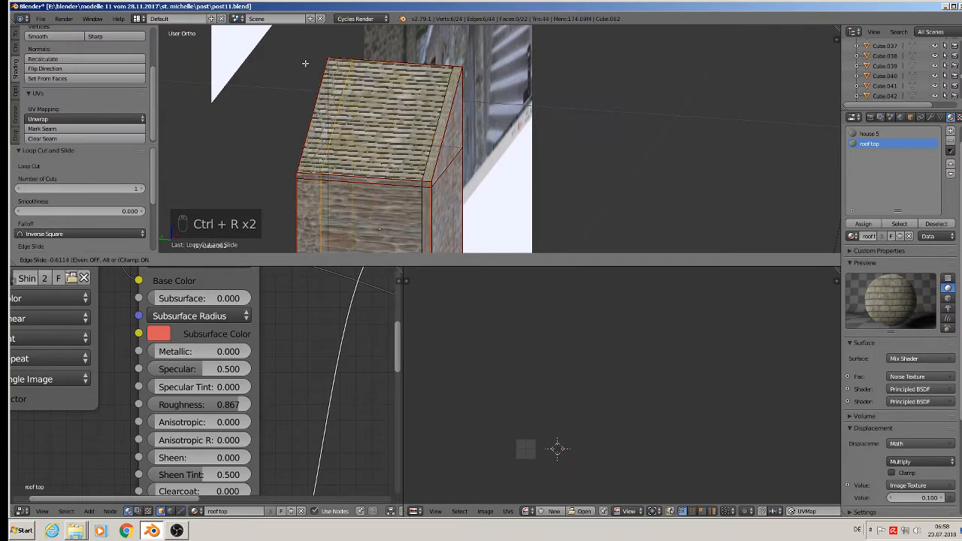
click(296, 67)
Select the two narrow faces along the roof's side edge nearest the reference photo's wall and extrude them in place.
scroll(446, 157, up, 2)
scroll(446, 157, up, 3)
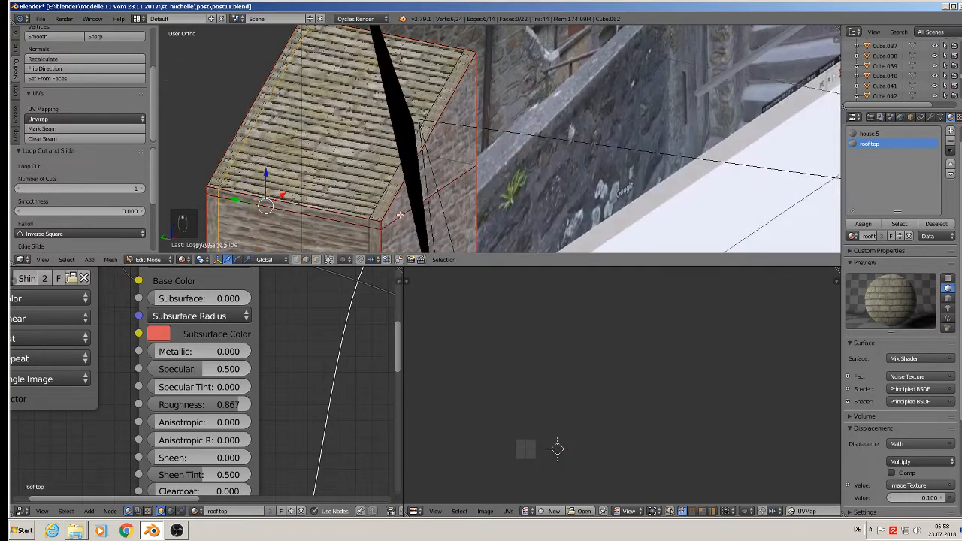
right_click(427, 113)
shift+right_click(371, 224)
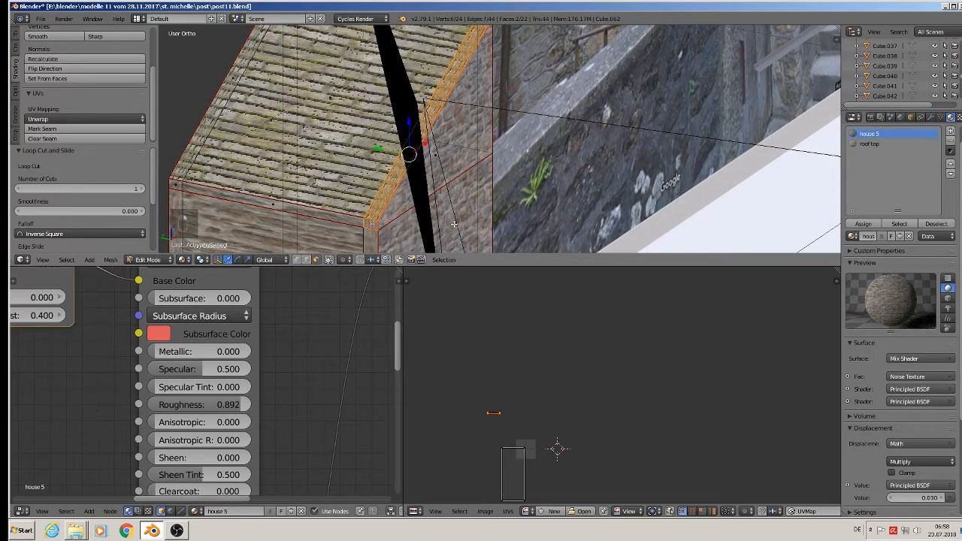
middle_drag(454, 224, 437, 216)
key(e)
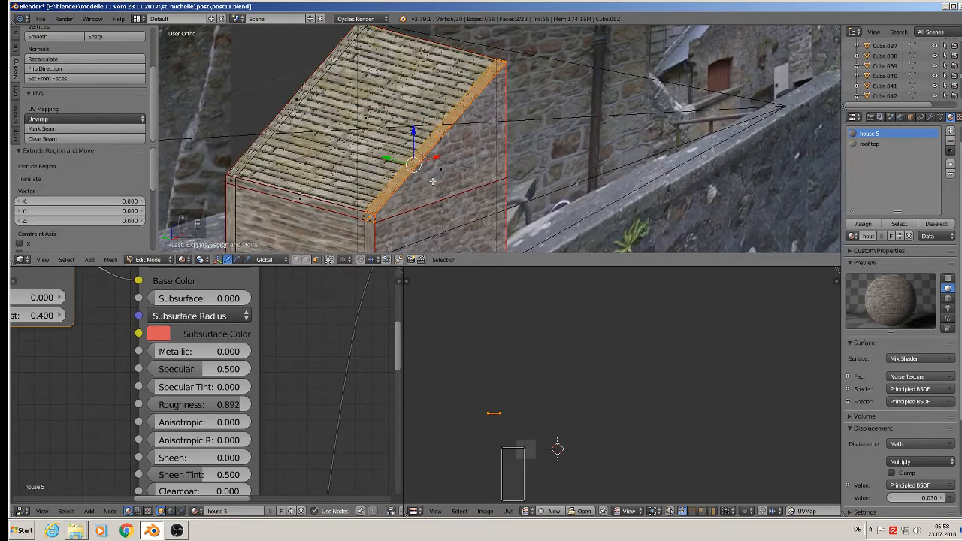
Raise the extruded edge strip about 0.005 along Z and shift it -0.009 along X.
key(g)
key(z)
click(446, 148)
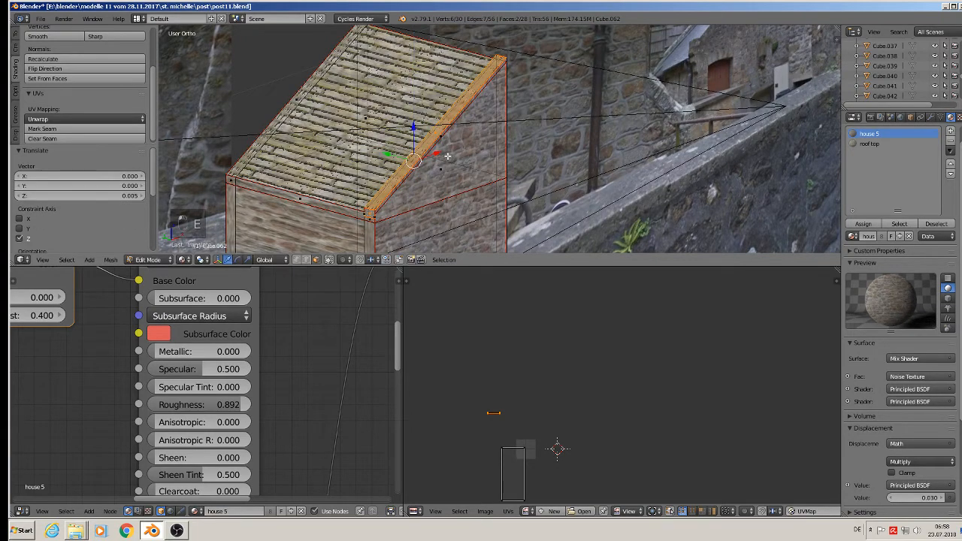
key(g)
key(x)
click(434, 155)
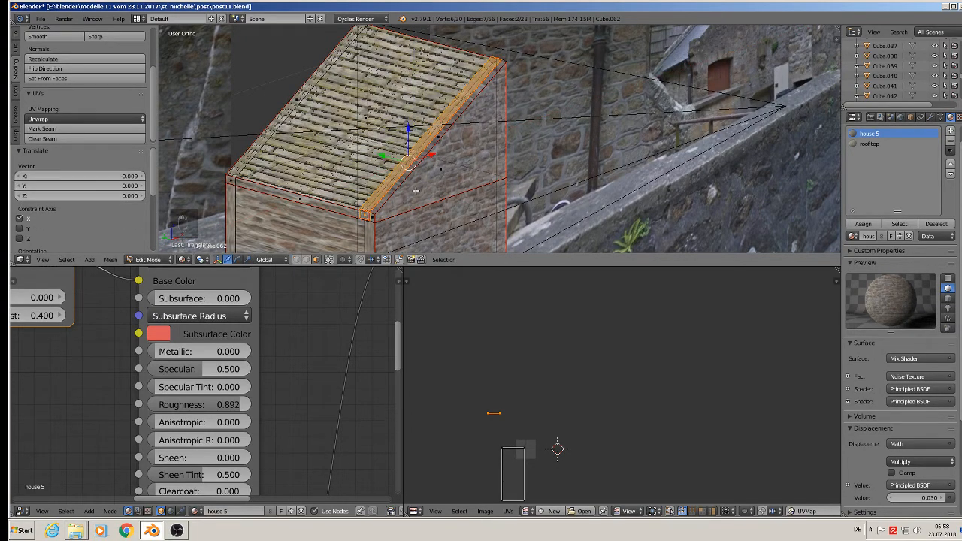
Extrude the trim along the roof's far sloping edge -0.003 along X and assign the house 5 material to the expanded selection.
middle_drag(415, 190, 371, 180)
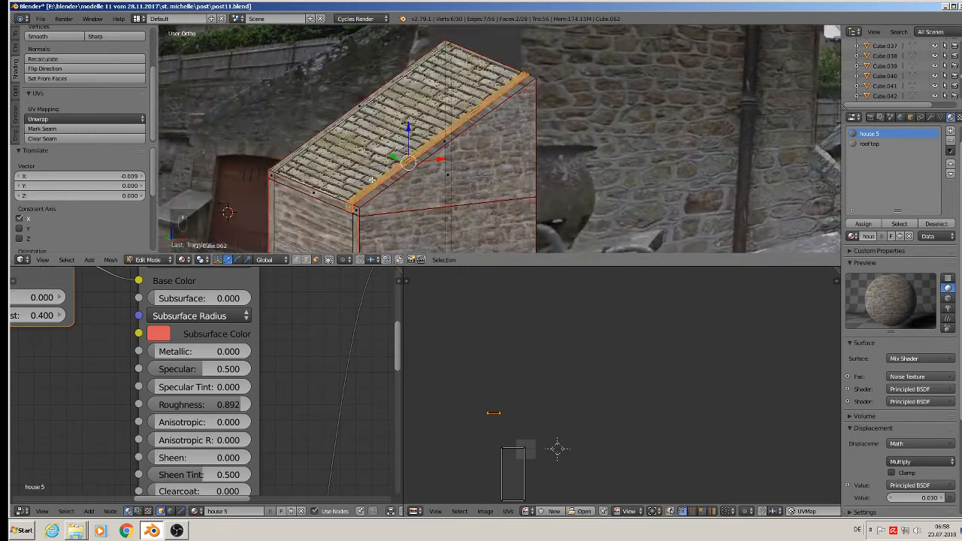
right_click(356, 109)
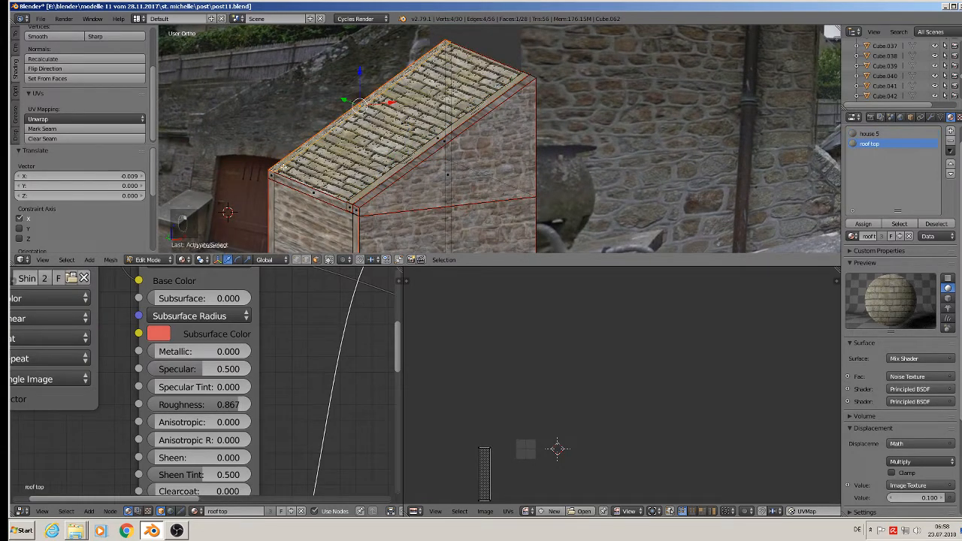
right_click(273, 172)
key(e)
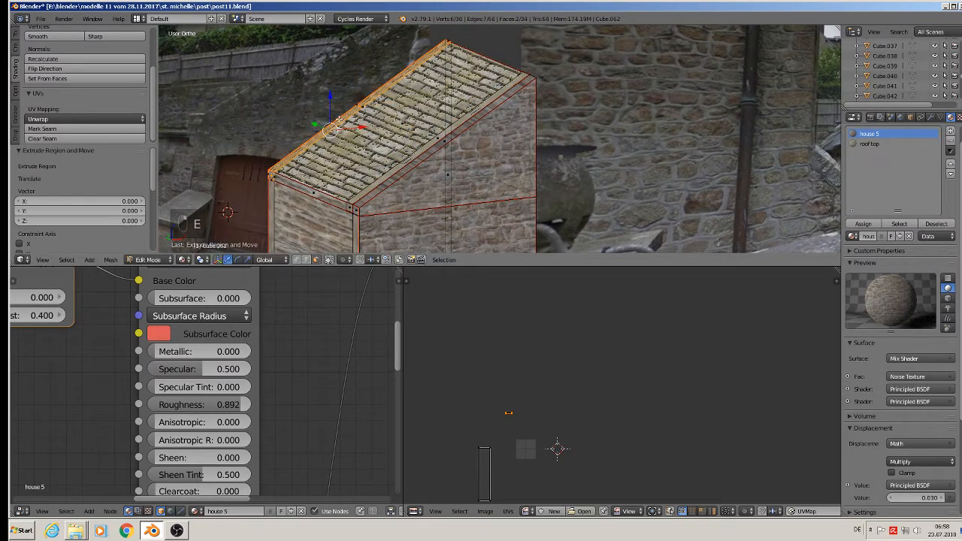
drag(330, 101, 357, 123)
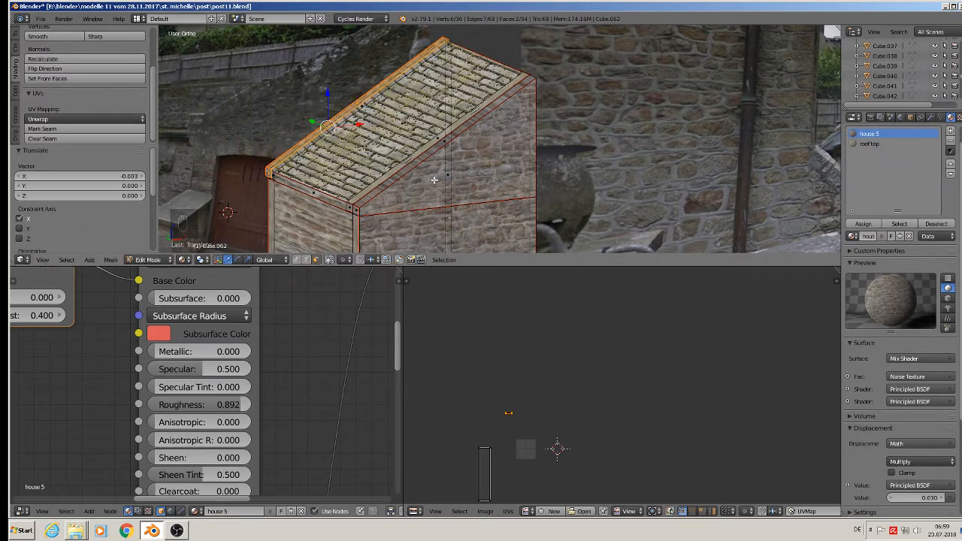
key(ctrl+KP_Add)
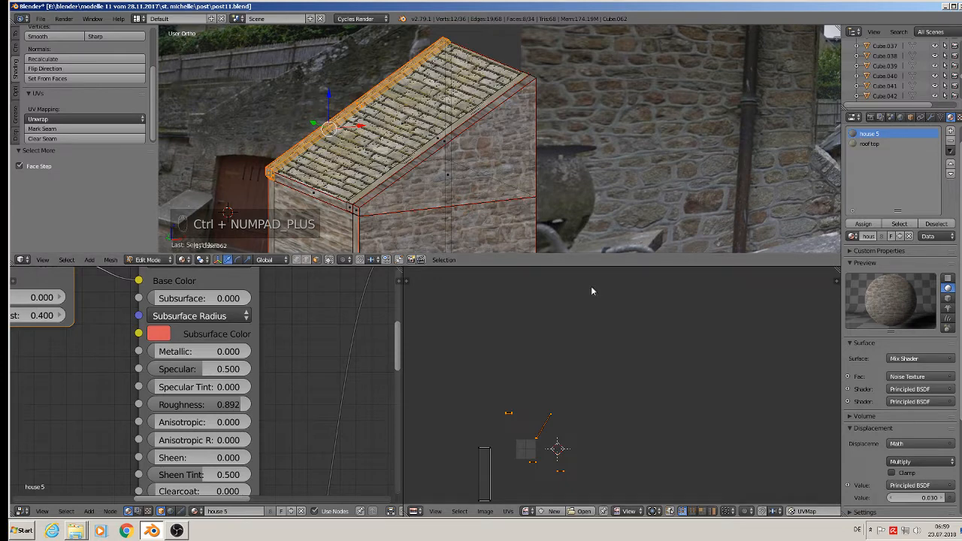
click(862, 224)
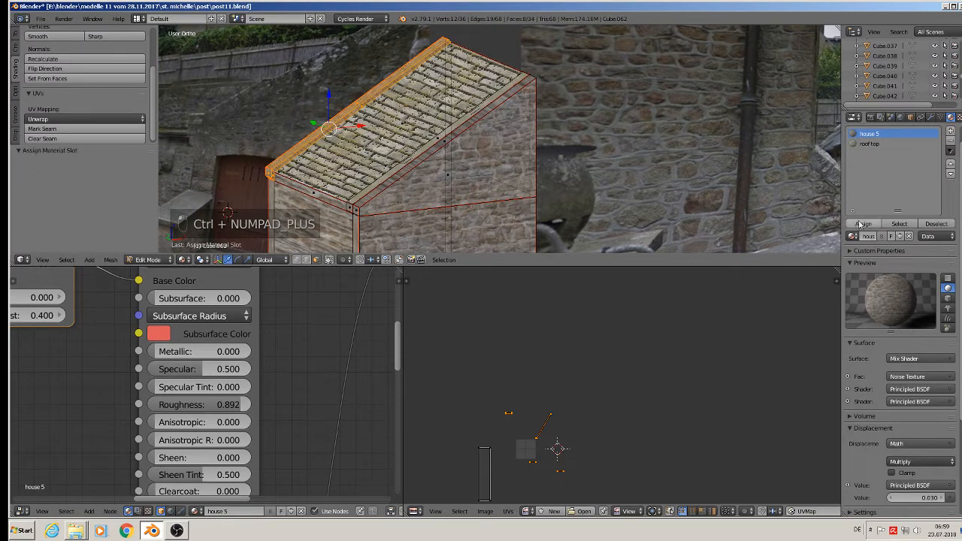
Select the faces of the trim along the roof's near sloping edge and assign the house 5 material to them.
right_click(436, 140)
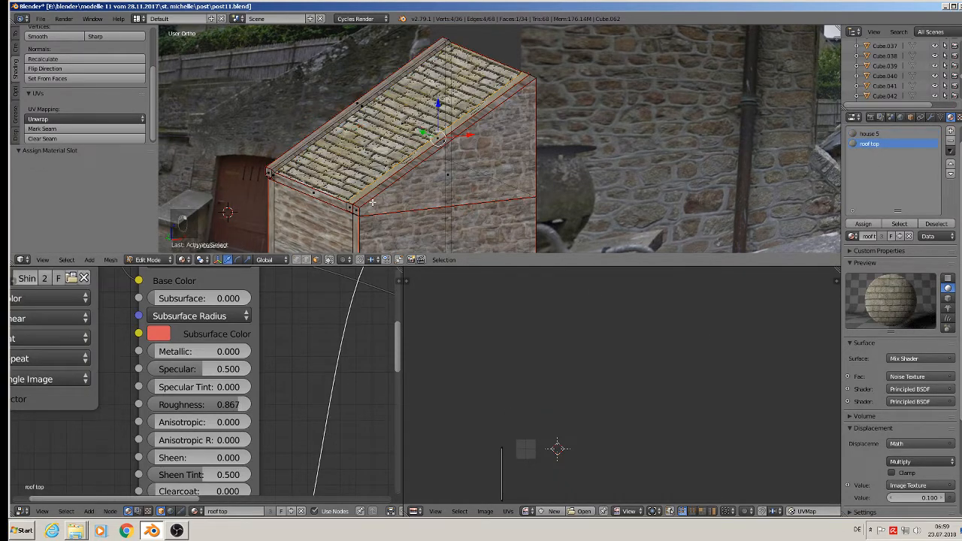
middle_drag(359, 208, 395, 198)
shift+right_click(437, 151)
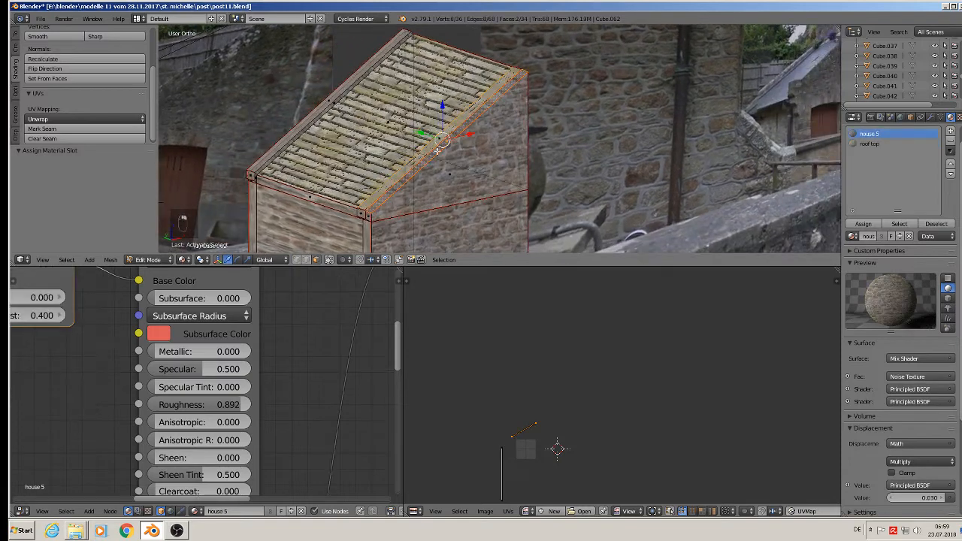
shift+right_click(366, 214)
shift+right_click(490, 91)
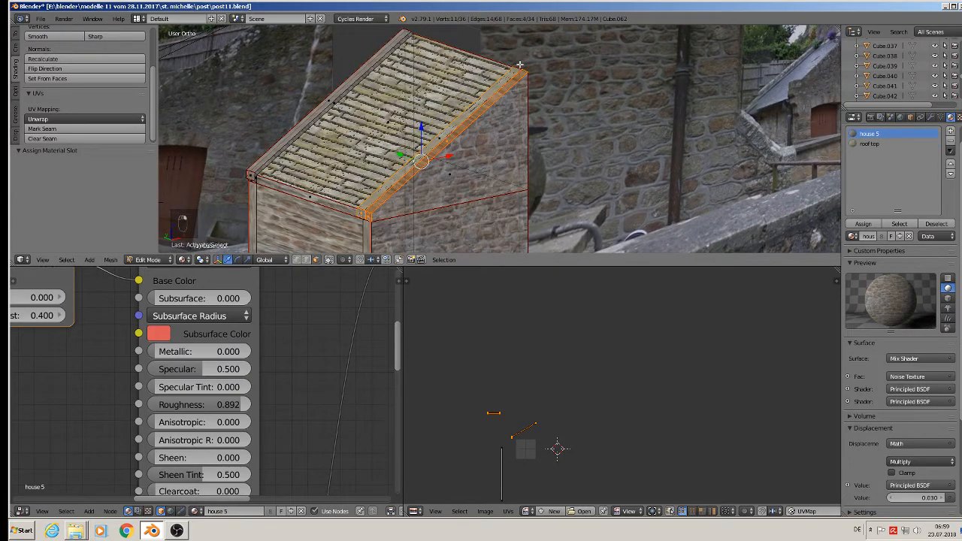
click(864, 224)
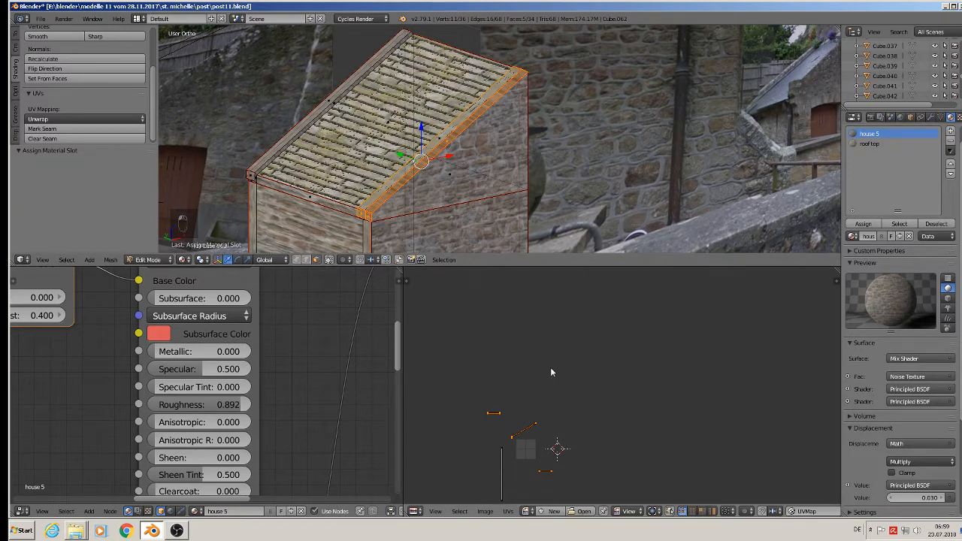
Unwrap every face of the building except the large tiled roof face and scale their UVs by about 6.13.
key(a)
key(a)
key(a)
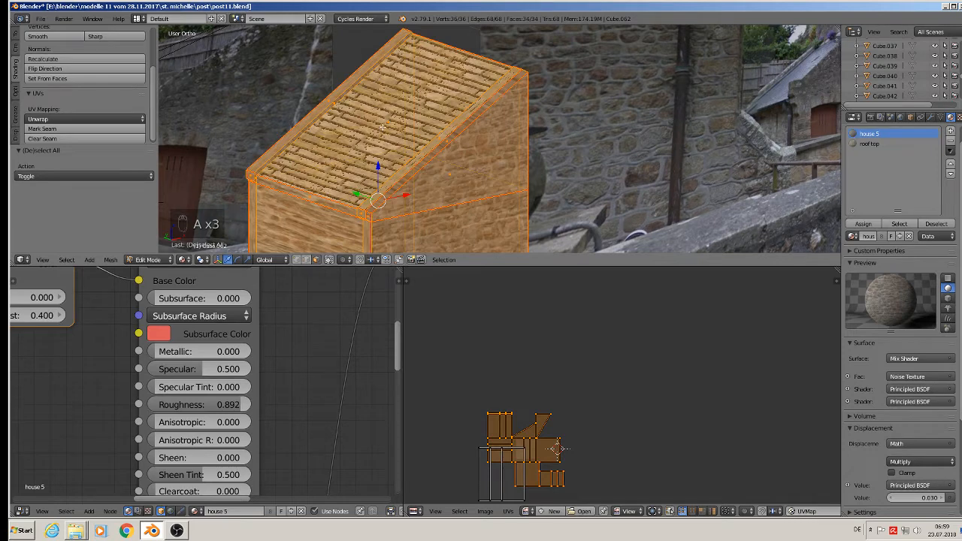
shift+right_click(383, 128)
key(u)
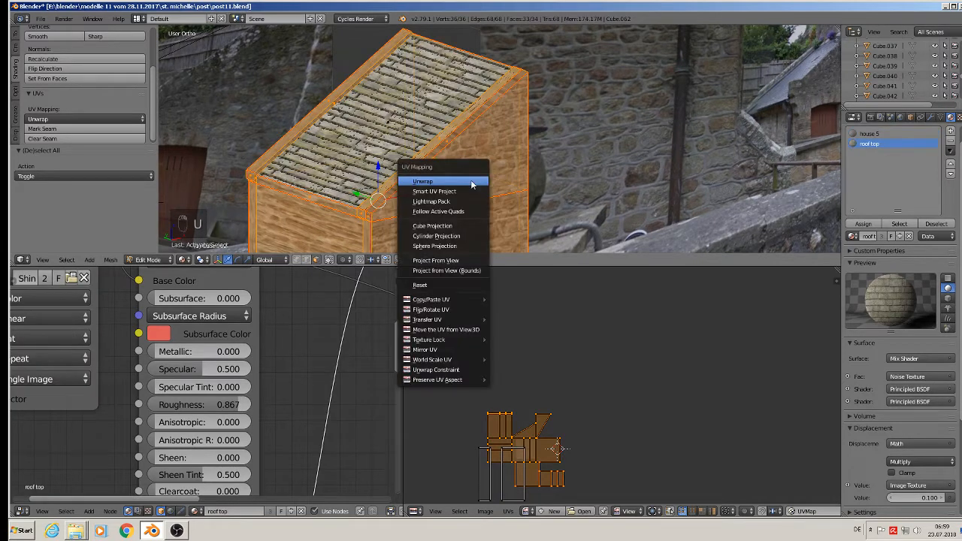
click(472, 182)
key(s)
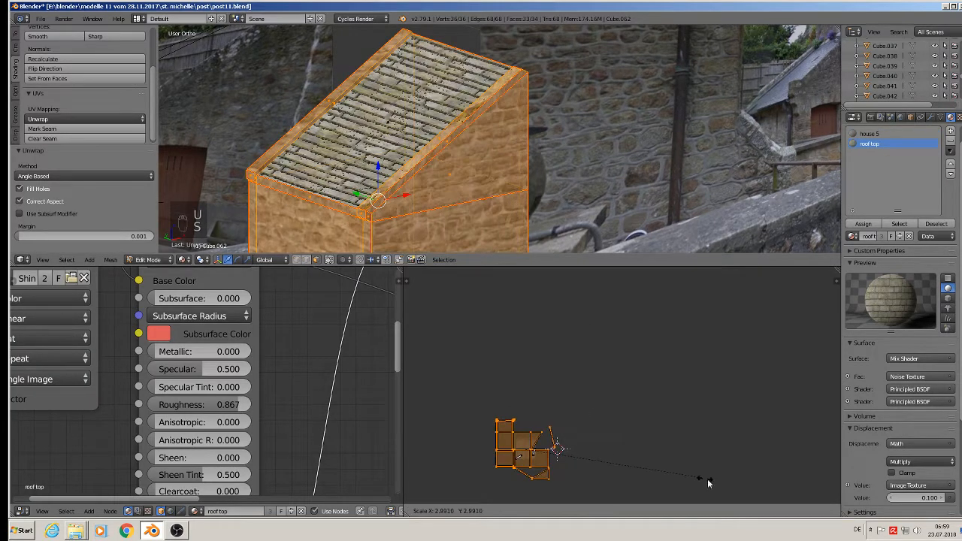
click(442, 318)
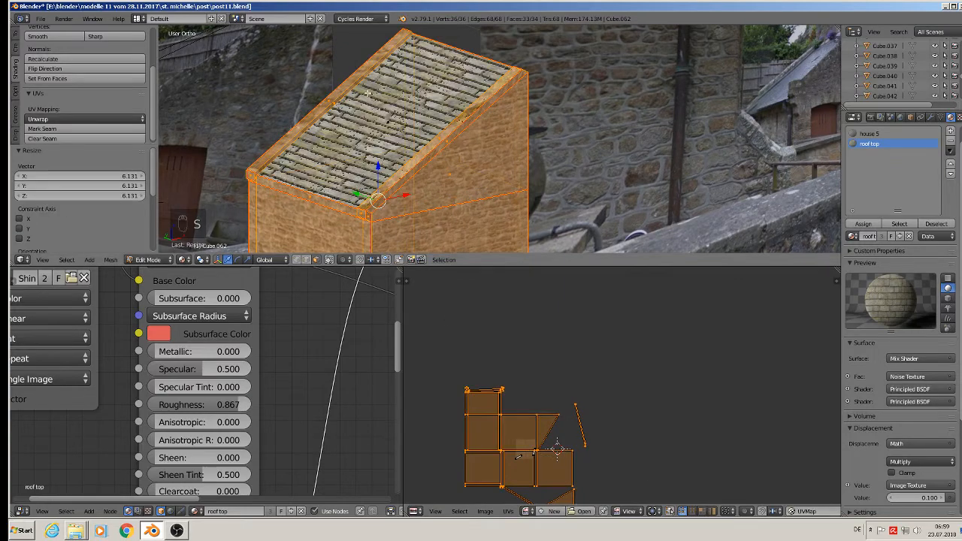
Assign the house 5 material to the narrow roof top strip between the roof tiles and the near sloping trim.
key(Tab)
middle_drag(488, 167, 441, 159)
scroll(390, 143, up, 4)
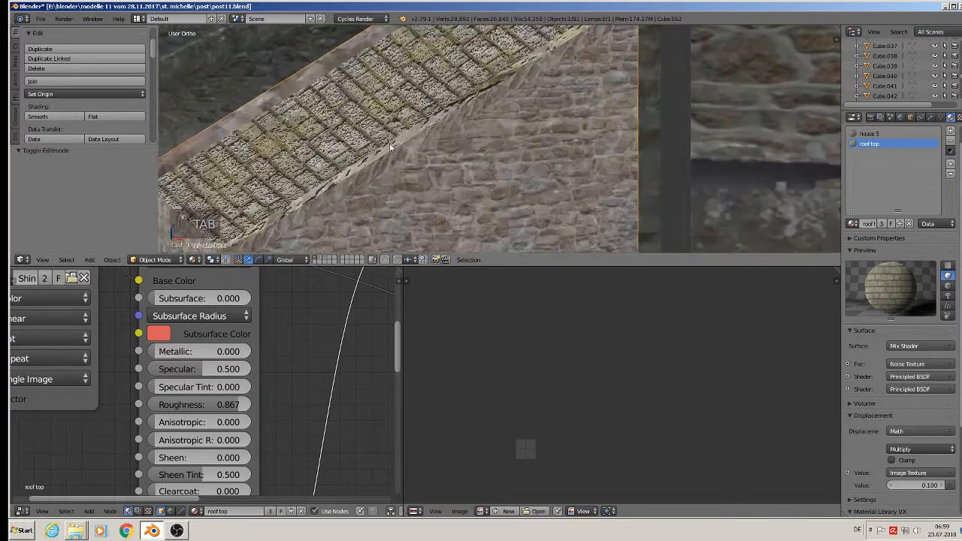
key(Tab)
scroll(397, 169, down, 3)
right_click(407, 155)
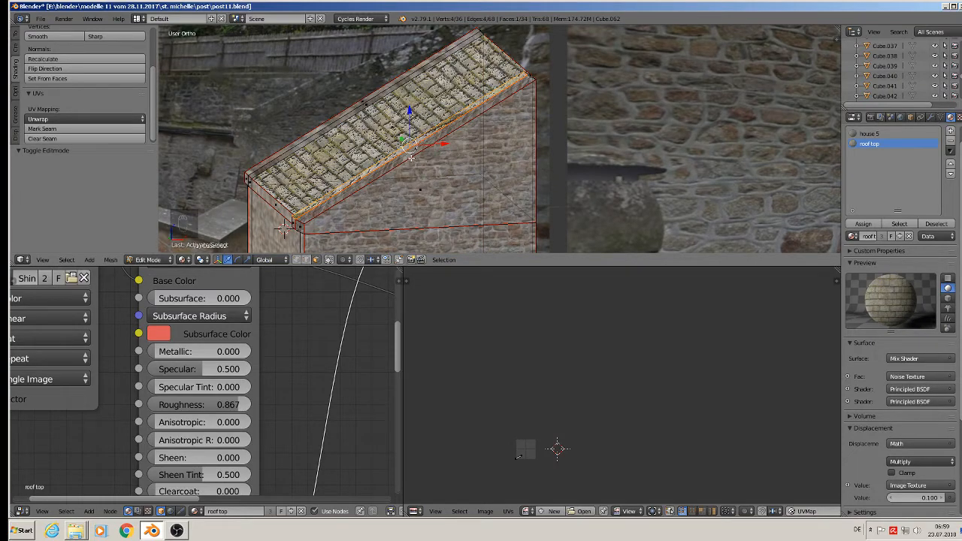
middle_drag(413, 154, 476, 186)
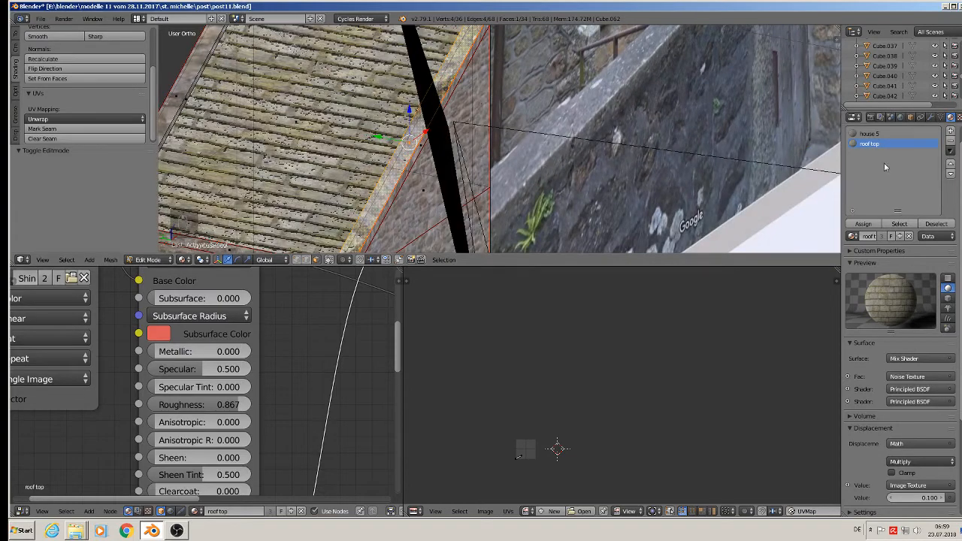
click(880, 135)
click(863, 223)
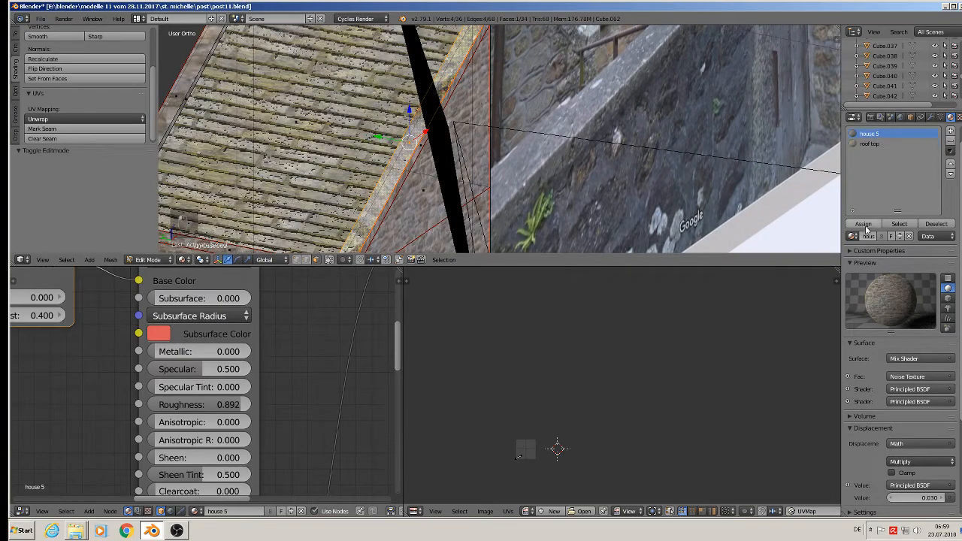
Rotate the UVs of the sloping trim face above the stone side wall until the island lies horizontally.
middle_drag(353, 180, 356, 151)
key(a)
scroll(332, 173, down, 2)
key(Tab)
scroll(356, 152, up, 6)
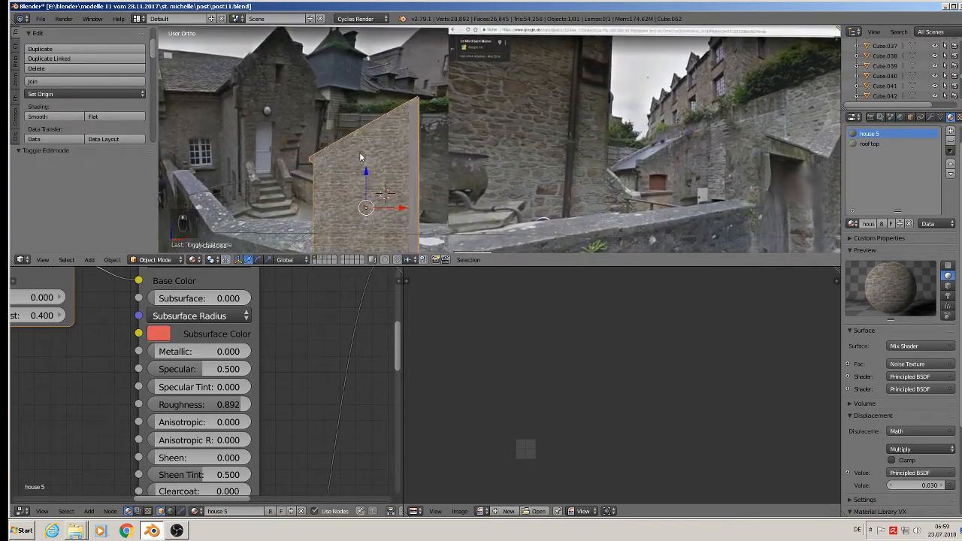
key(Tab)
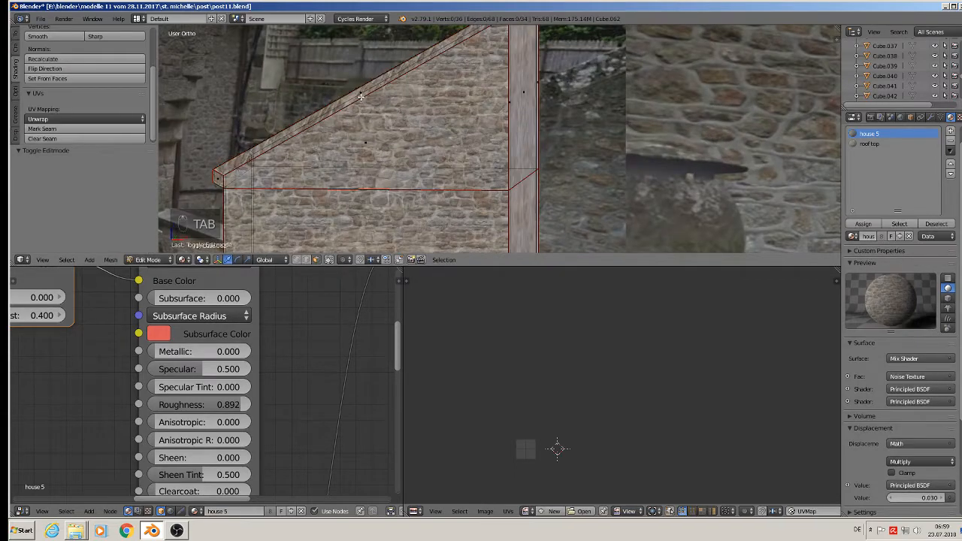
right_click(359, 98)
key(r)
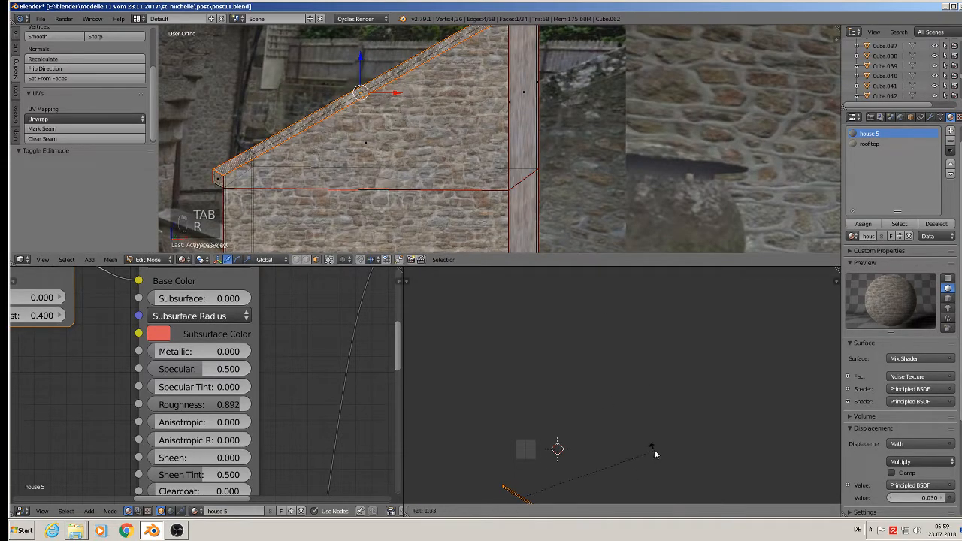
click(657, 402)
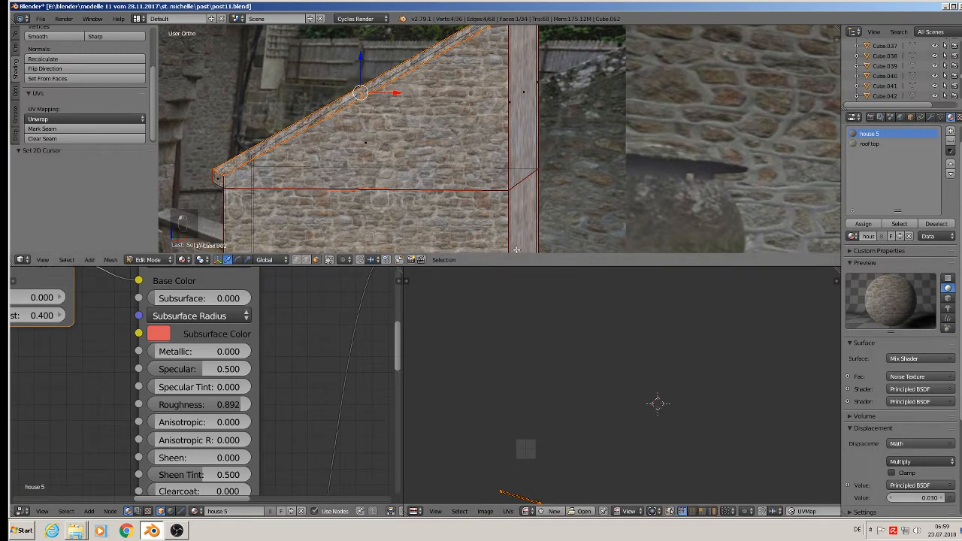
key(Tab)
key(Tab)
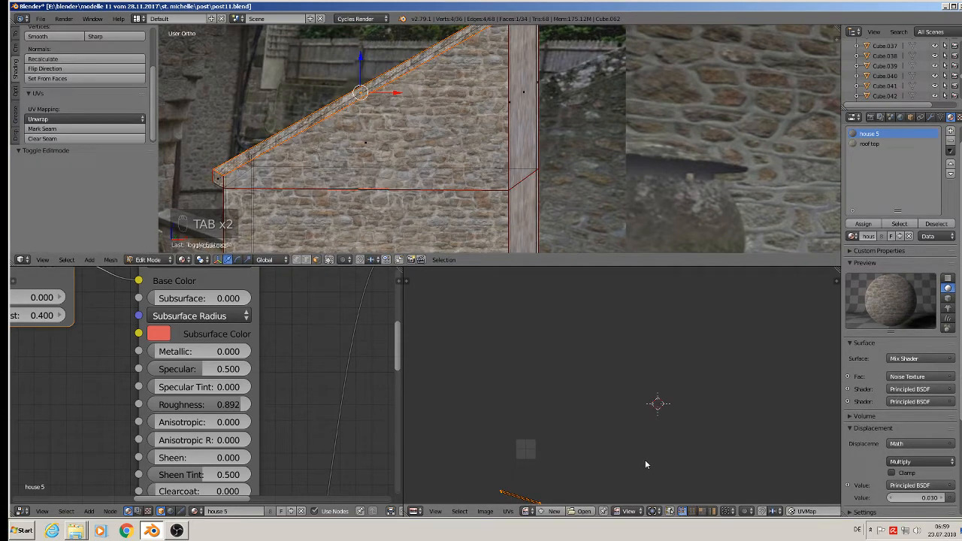
key(r)
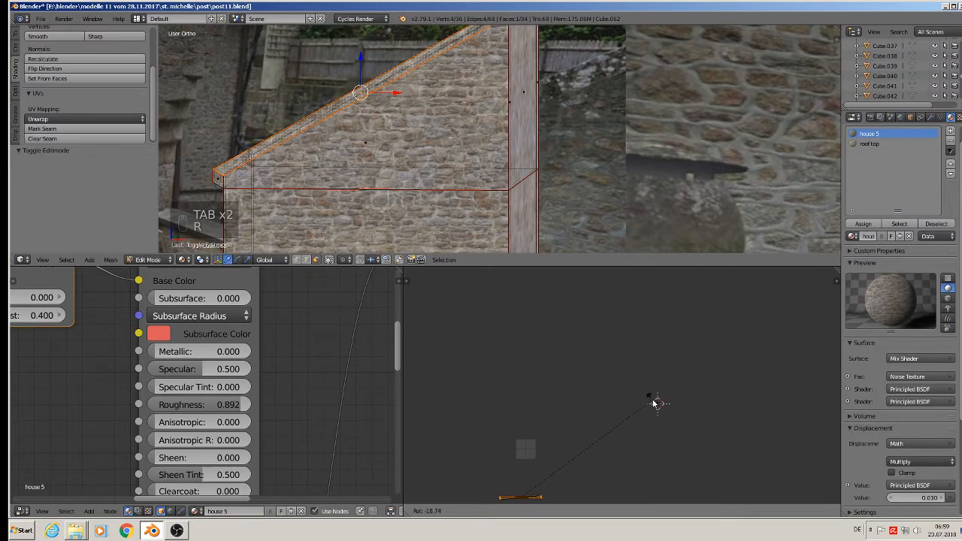
click(652, 402)
Leave mesh editing, save the post11.blend file and switch to the front view of the building and reference photos.
scroll(513, 185, down, 8)
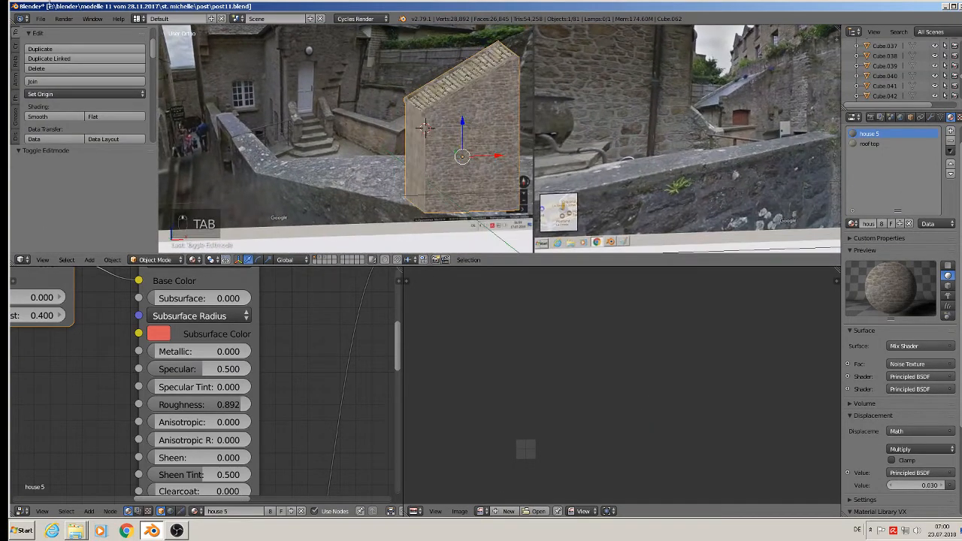
click(40, 18)
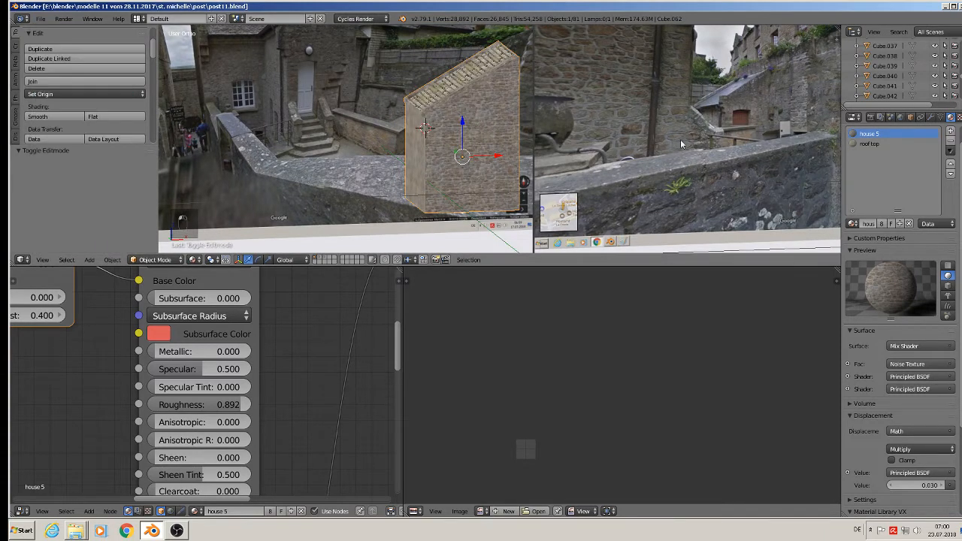
scroll(680, 139, up, 6)
key(KP_1)
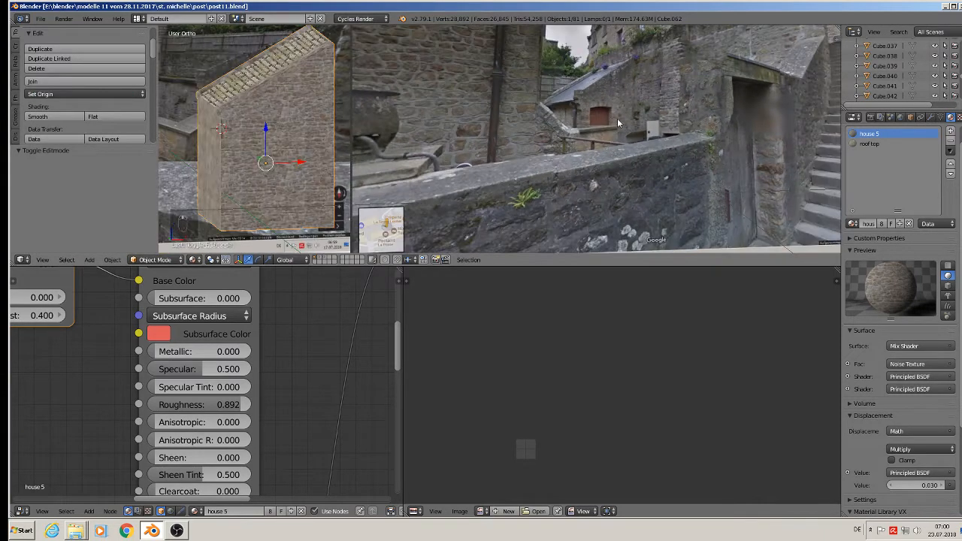
scroll(342, 200, down, 3)
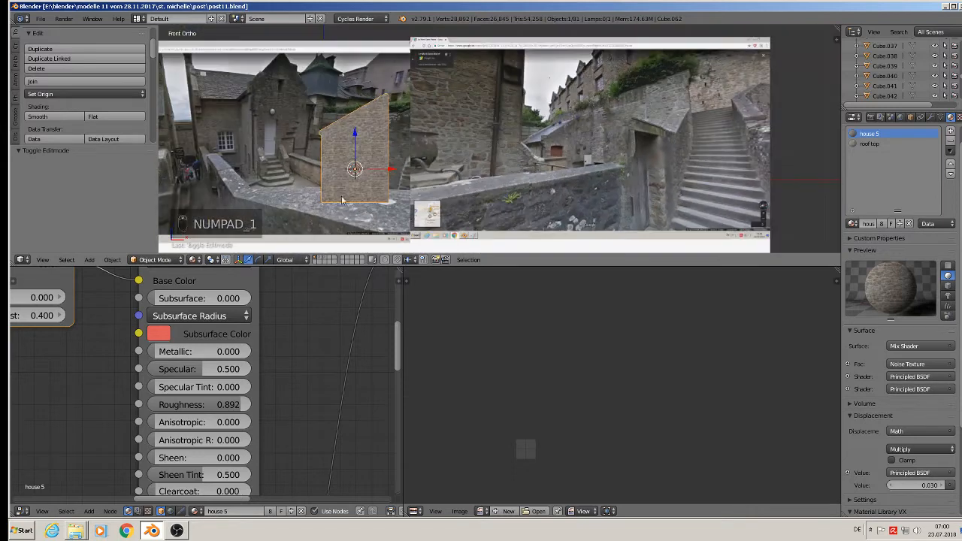
scroll(360, 202, up, 2)
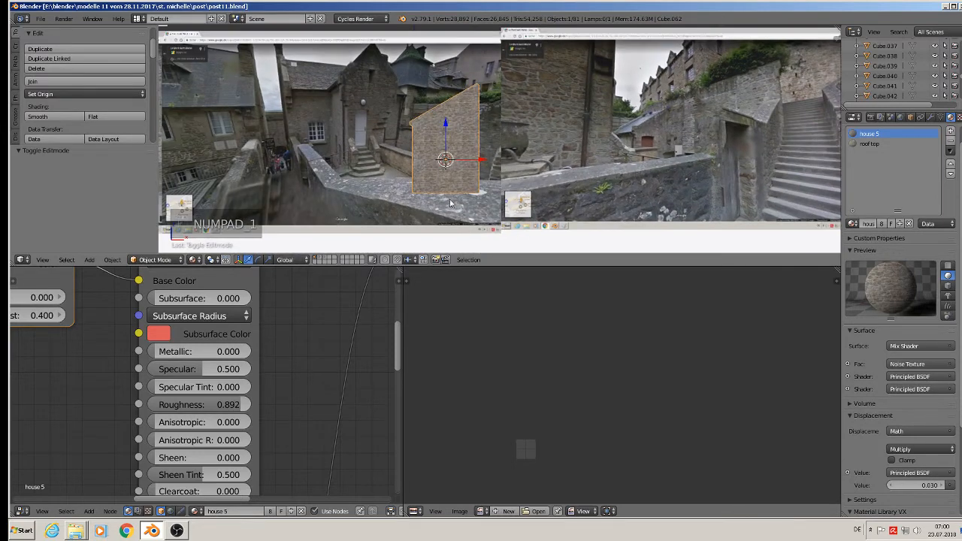
Show the layer containing the red arched window shapes and open their mesh for editing.
click(319, 256)
scroll(317, 229, down, 8)
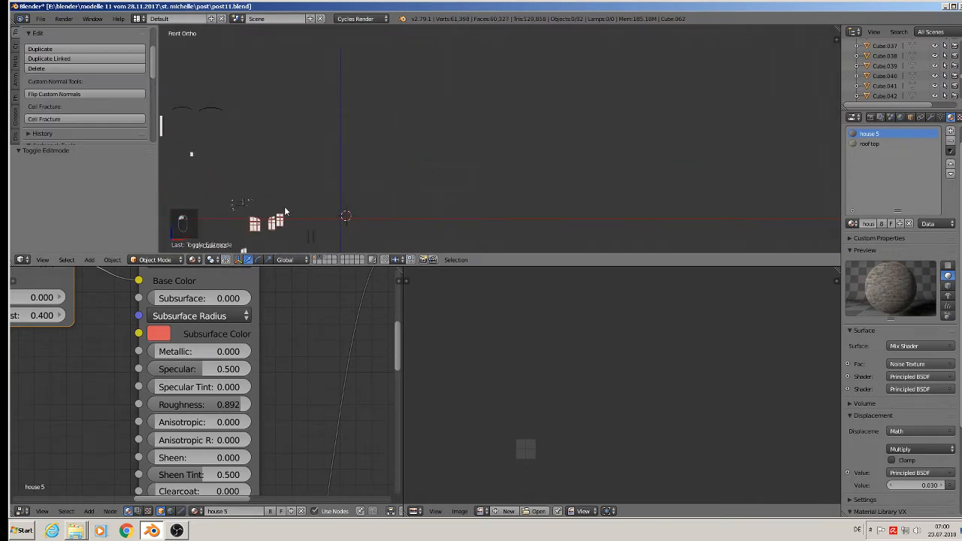
shift+middle_drag(284, 212, 517, 121)
scroll(311, 115, up, 7)
shift+middle_drag(181, 98, 452, 200)
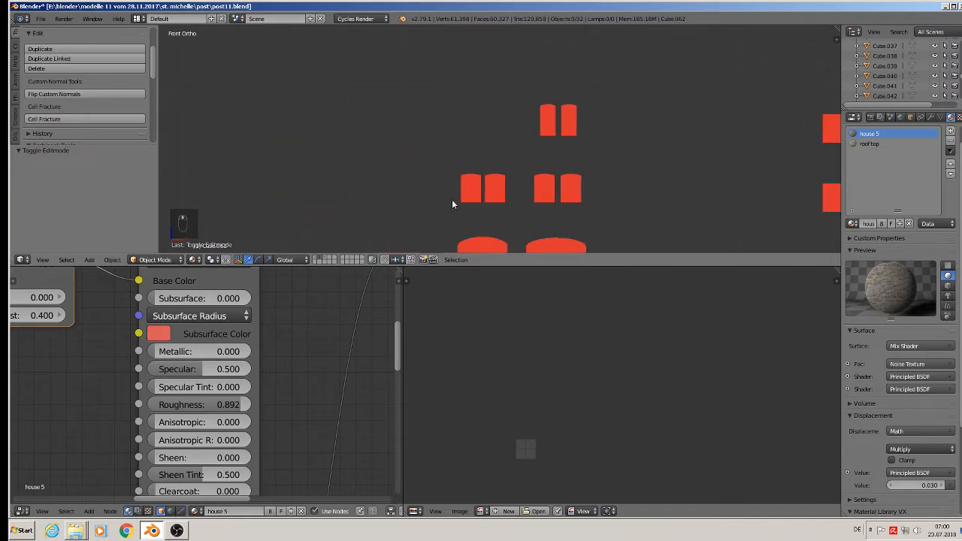
scroll(454, 198, up, 7)
right_click(499, 160)
key(Tab)
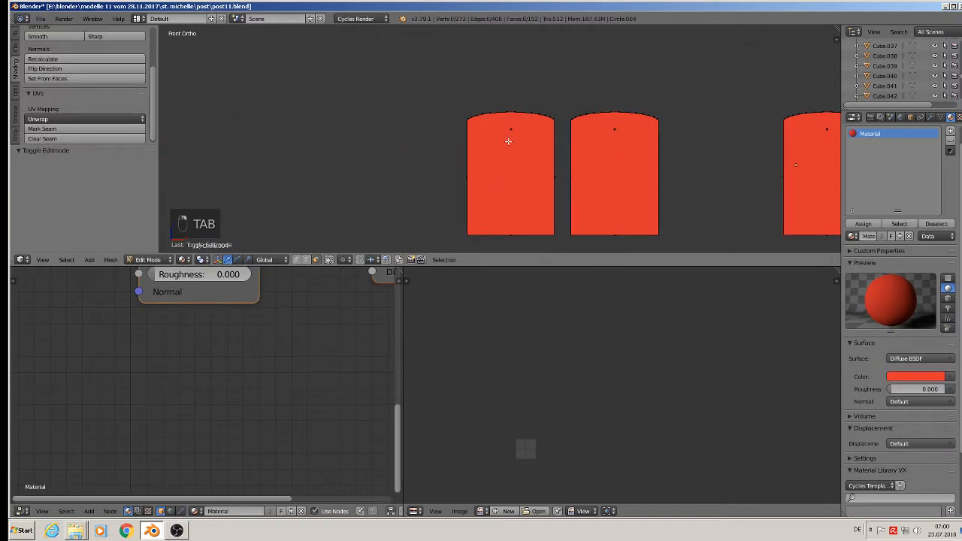
Duplicate the leftmost arched window shape and offset the copy about -0.136 along X.
key(a)
key(a)
key(a)
key(l)
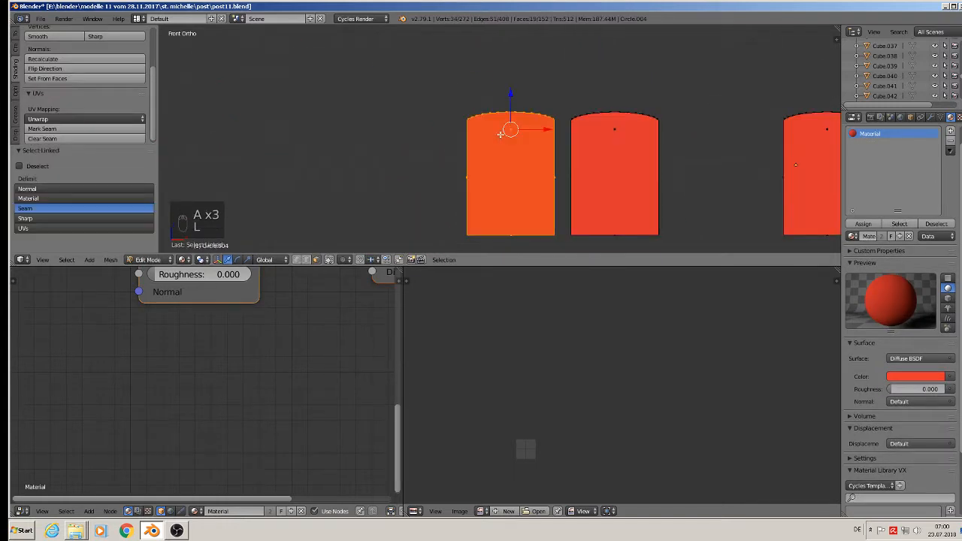
key(shift+d)
key(x)
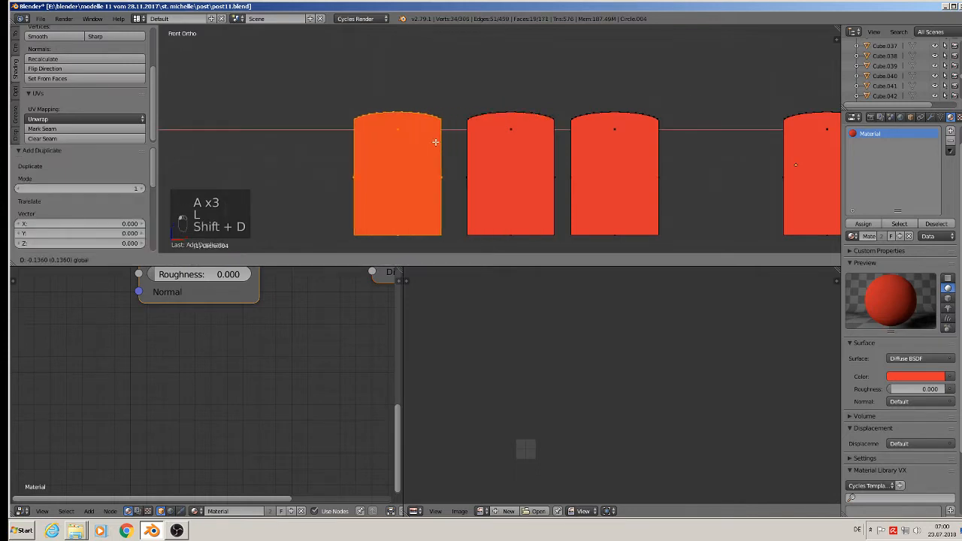
click(437, 143)
Separate the copied arched shape into its own object and set its origin to its geometry.
key(p)
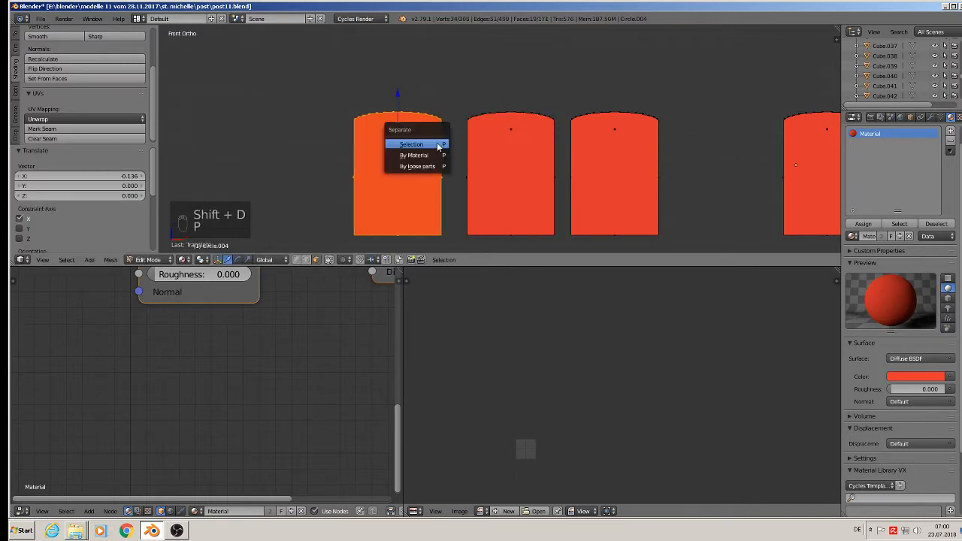
click(436, 142)
key(Tab)
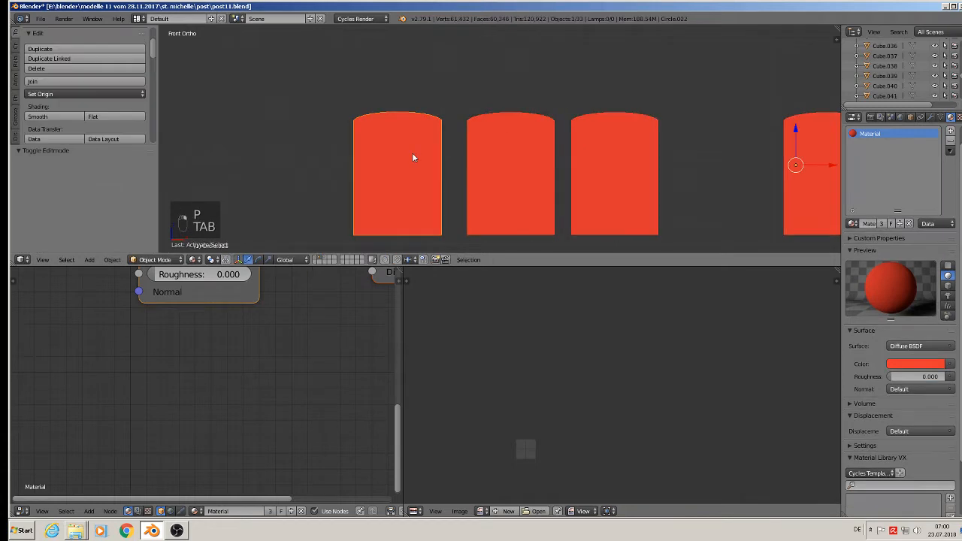
click(77, 96)
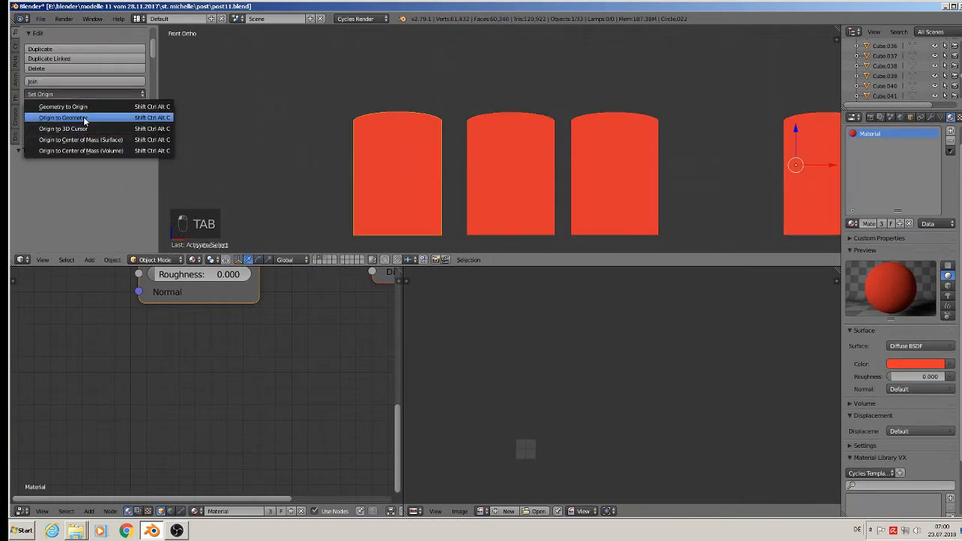
click(83, 116)
Move the separated arched block to the first layer and show that layer.
key(m)
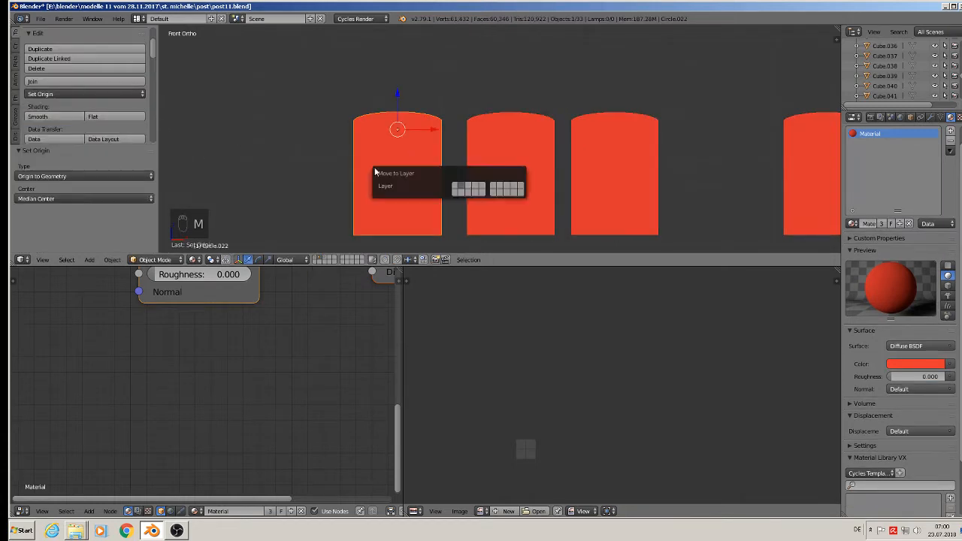
click(456, 189)
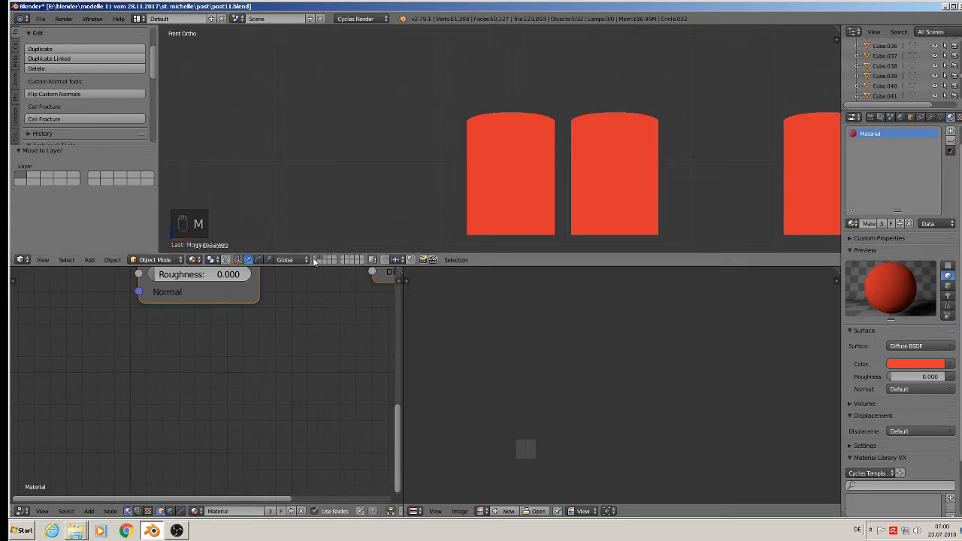
click(316, 259)
Move the arched block along X by about 3.125 and another 2.535 to reach the small stone house.
scroll(391, 210, down, 10)
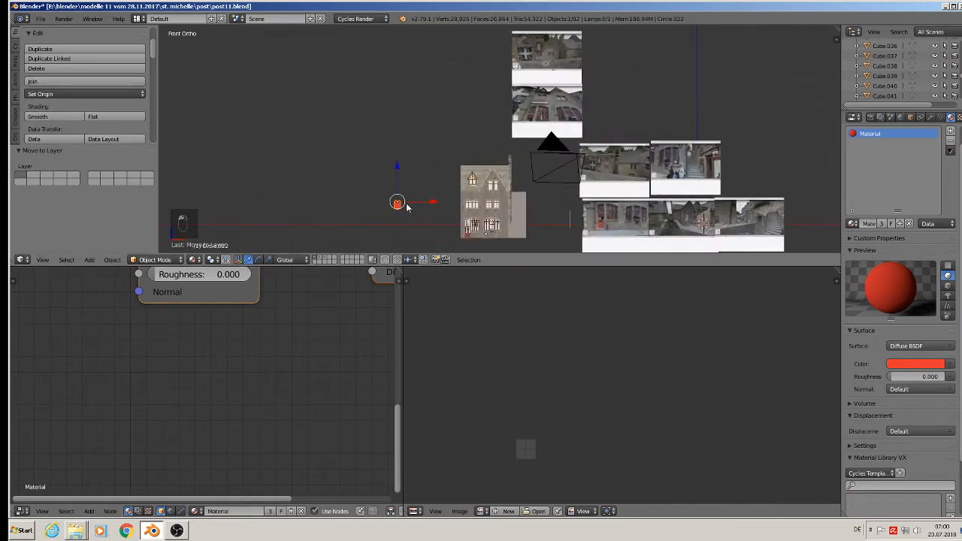
shift+middle_drag(438, 196, 415, 197)
key(g)
key(x)
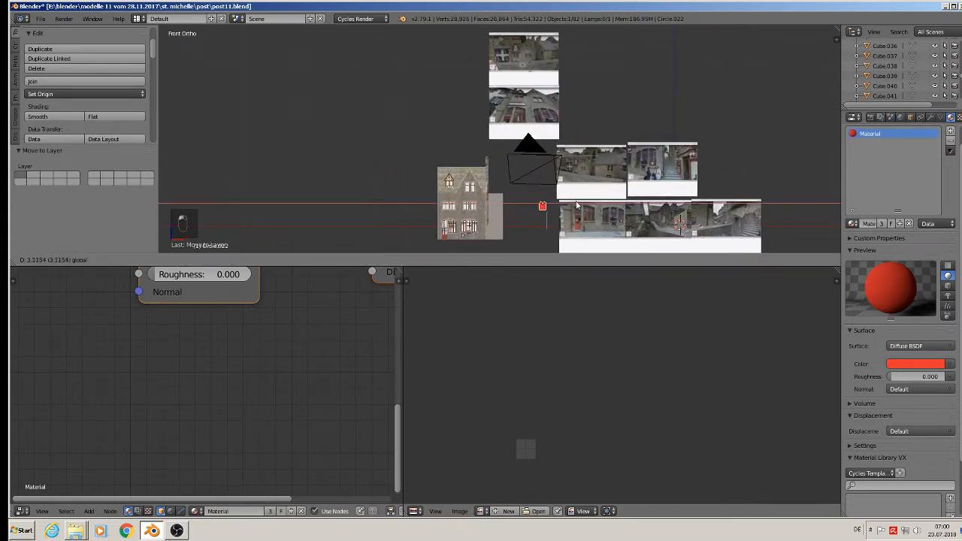
click(540, 205)
middle_drag(541, 205, 509, 216)
scroll(537, 208, up, 4)
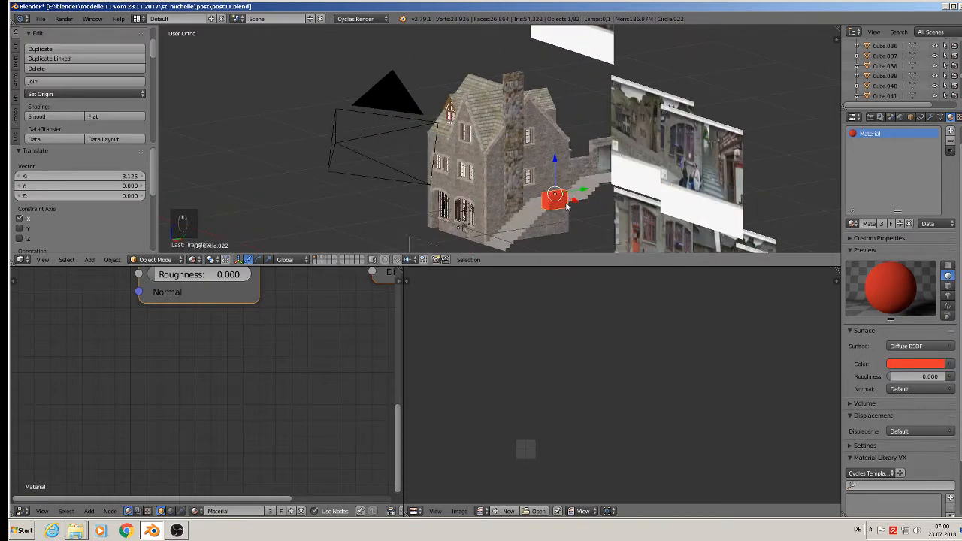
middle_drag(565, 205, 539, 87)
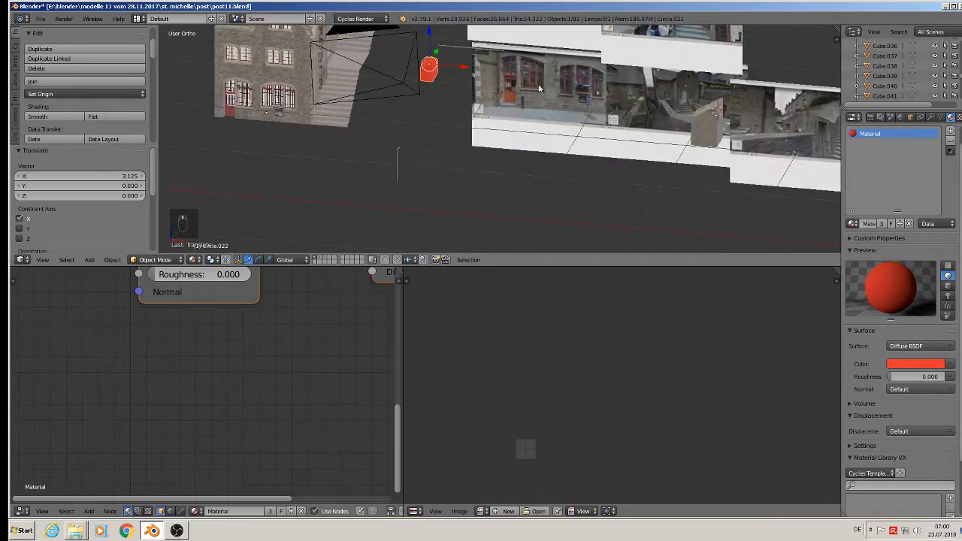
drag(461, 67, 729, 147)
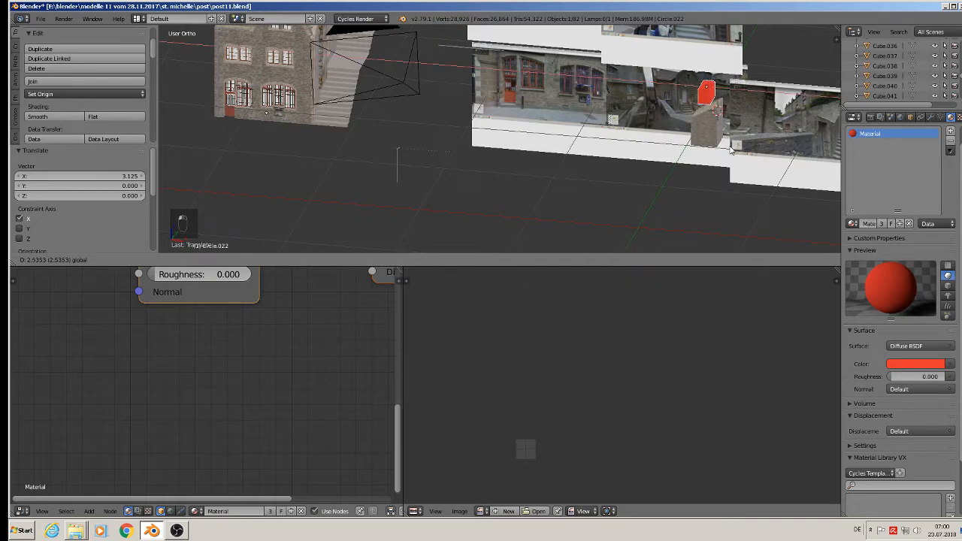
Lower the arched block to the base of the small stone house and shift it about -0.157 along Y.
middle_drag(755, 120, 706, 71)
drag(709, 72, 709, 111)
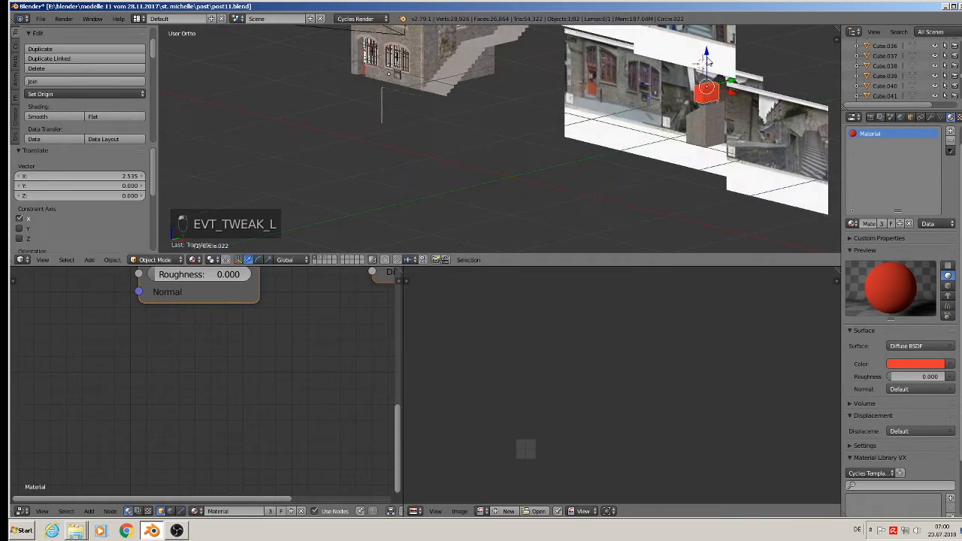
drag(707, 62, 708, 139)
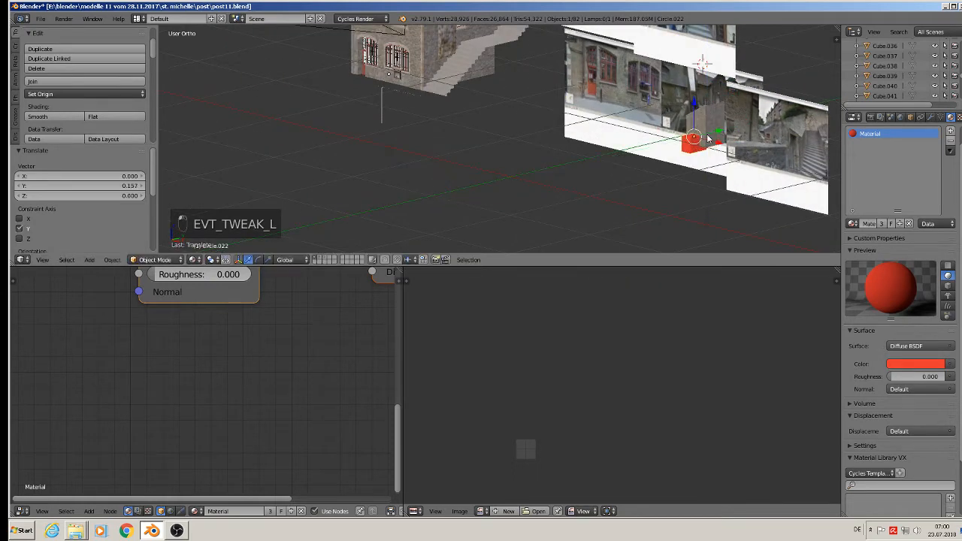
Raise the arched block about 0.042 along Z at the small house's front wall.
scroll(707, 138, up, 8)
middle_drag(701, 145, 701, 105)
scroll(739, 127, down, 1)
key(g)
key(z)
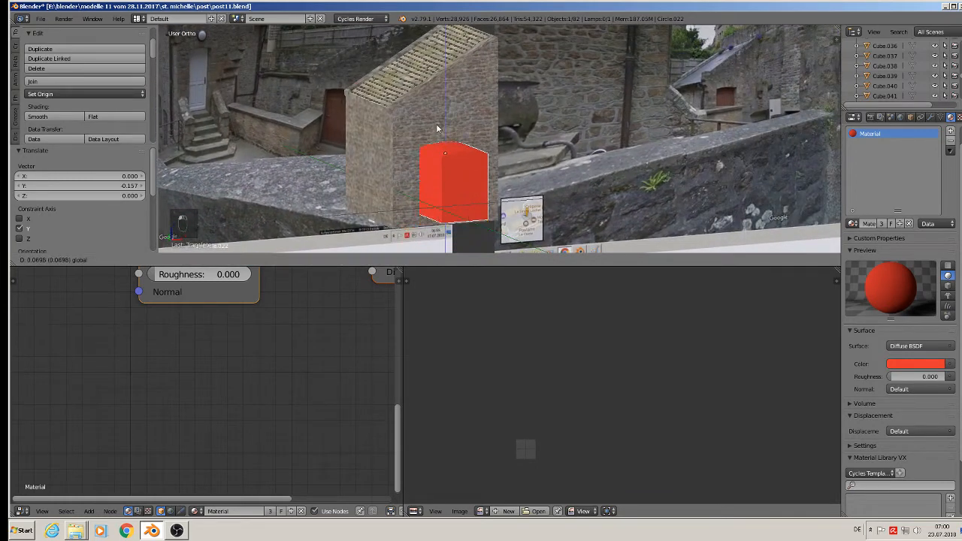
click(440, 142)
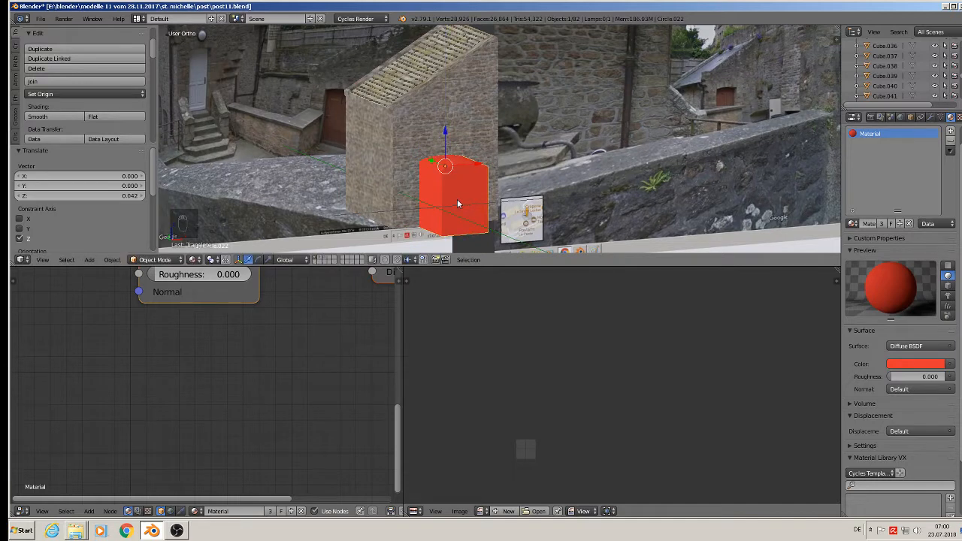
Fine-tune the arched block's sideways position along X in the front wall, finishing with a shift of about 0.014.
drag(478, 163, 461, 168)
middle_drag(485, 176, 463, 170)
drag(461, 169, 467, 167)
middle_drag(466, 166, 462, 224)
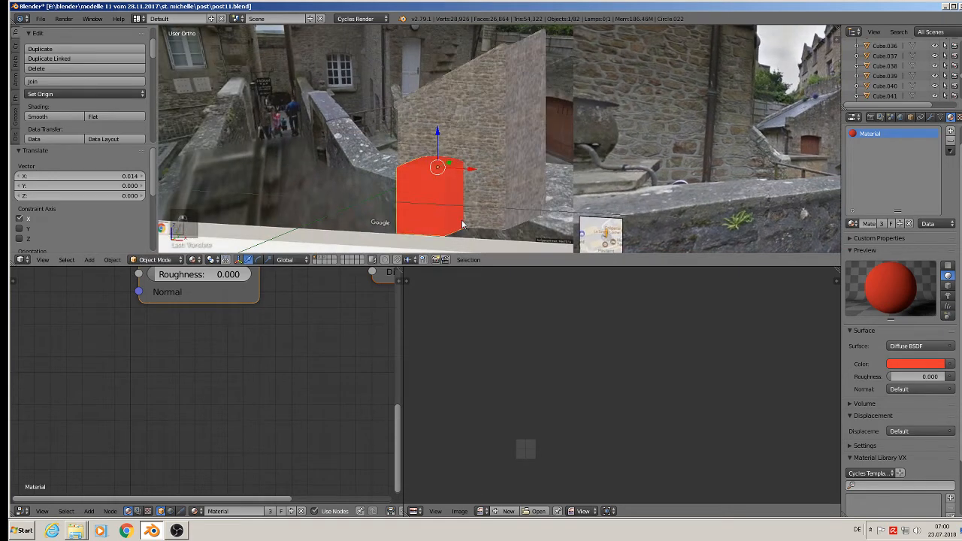
Apply rotation and scale to the small stone house.
right_click(483, 141)
click(112, 259)
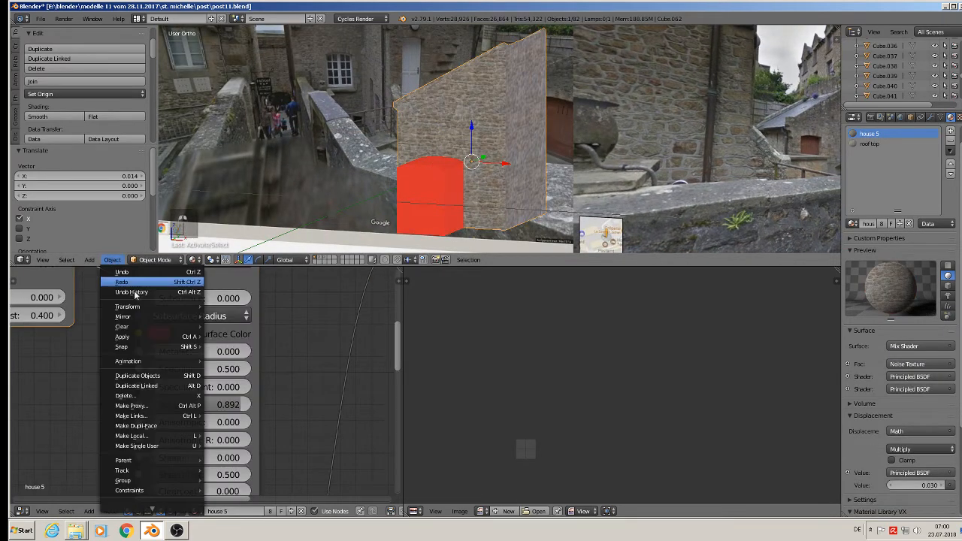
mouse_move(145, 344)
click(246, 368)
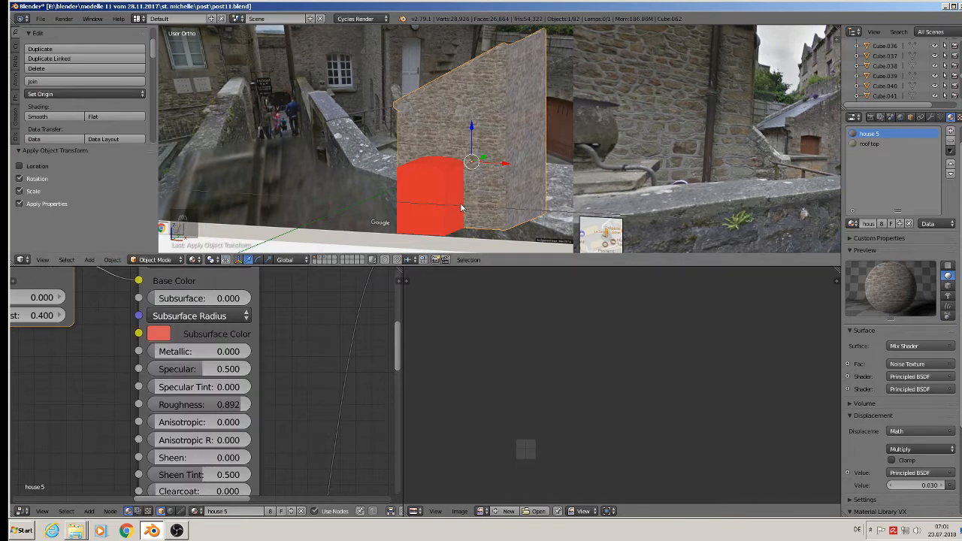
Apply rotation and scale to the red arched block.
right_click(440, 191)
click(111, 259)
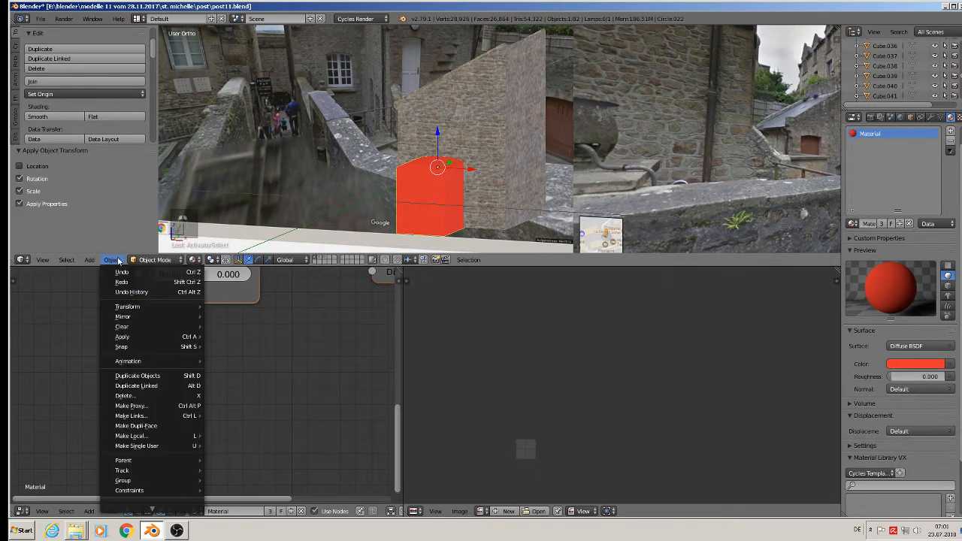
mouse_move(143, 341)
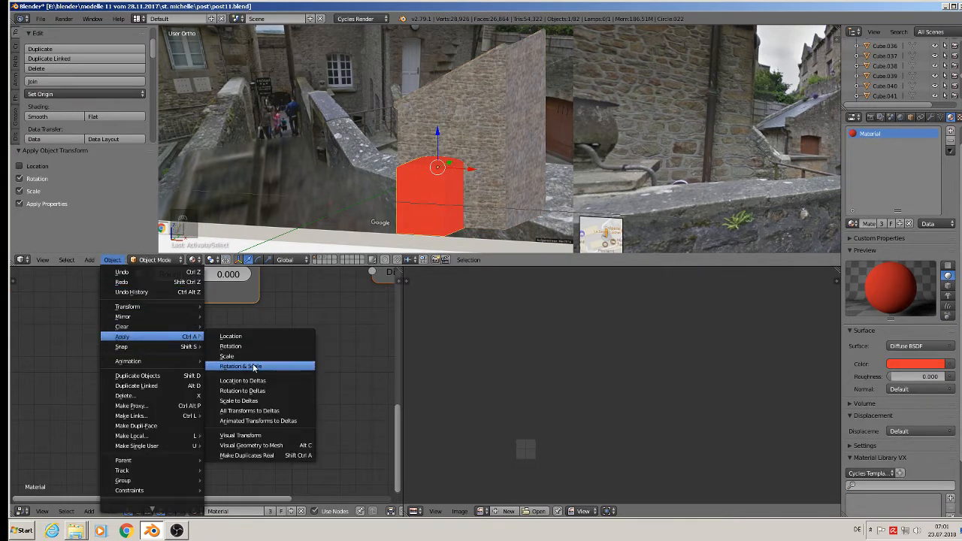
click(254, 366)
Enlarge the 3D view area downward over the node and image editors, framing the stone house and arched block.
right_click(426, 189)
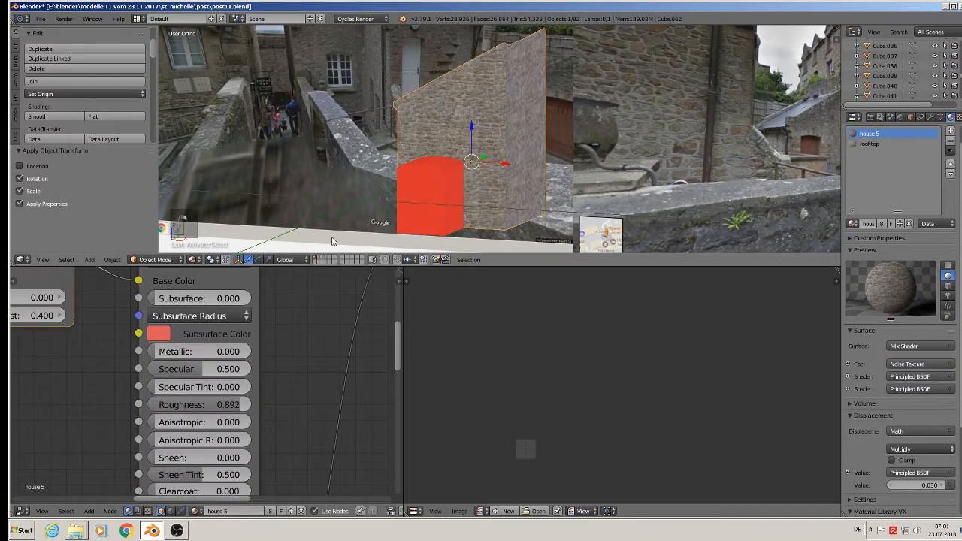
shift+middle_drag(333, 241, 329, 220)
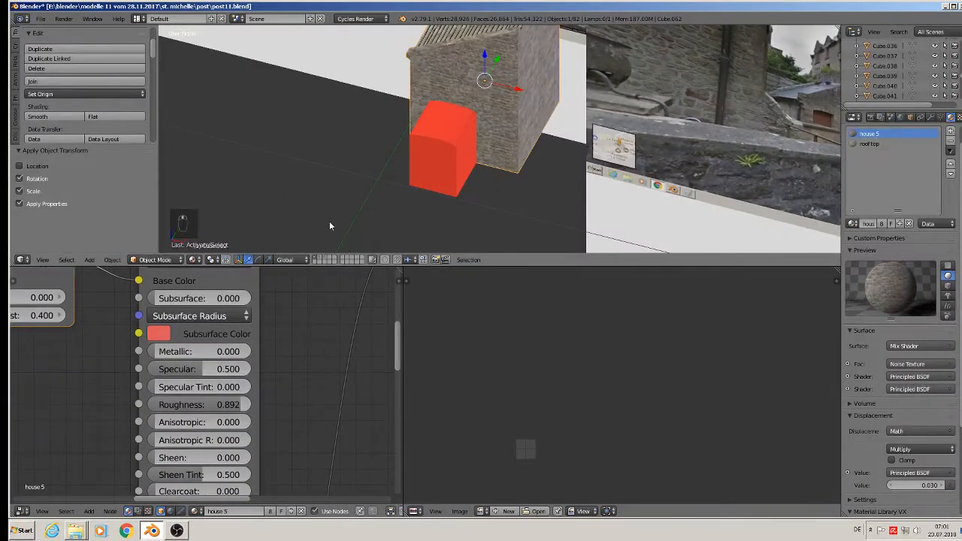
right_click(446, 153)
middle_drag(223, 252, 252, 217)
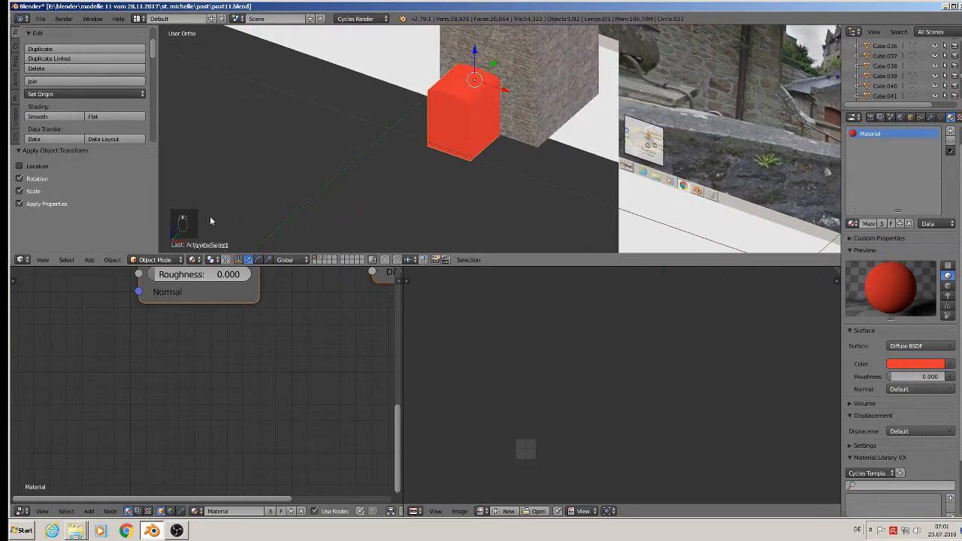
drag(279, 265, 265, 415)
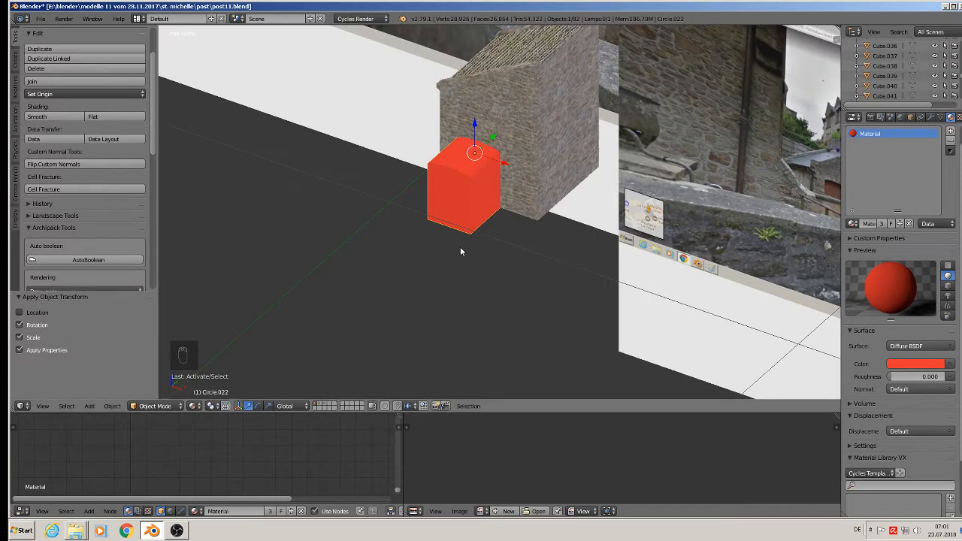
Add a Boolean modifier to the small stone house with Circle.022 as its object.
right_click(548, 133)
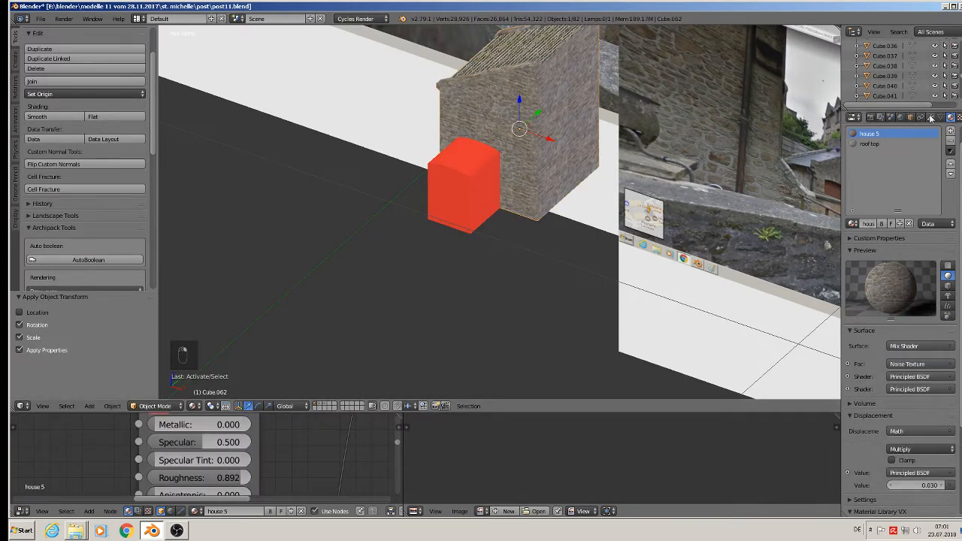
click(930, 117)
click(896, 156)
click(773, 192)
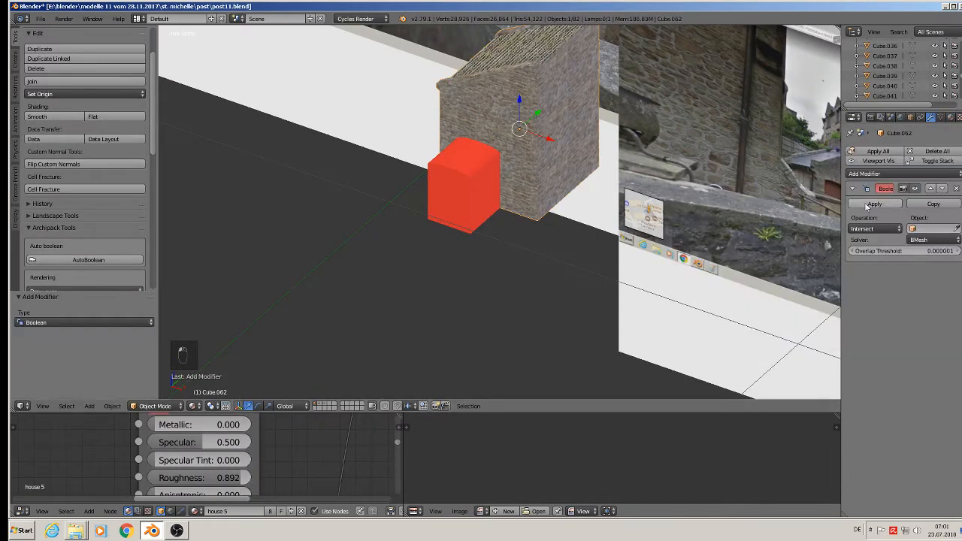
click(926, 231)
scroll(892, 328, down, 3)
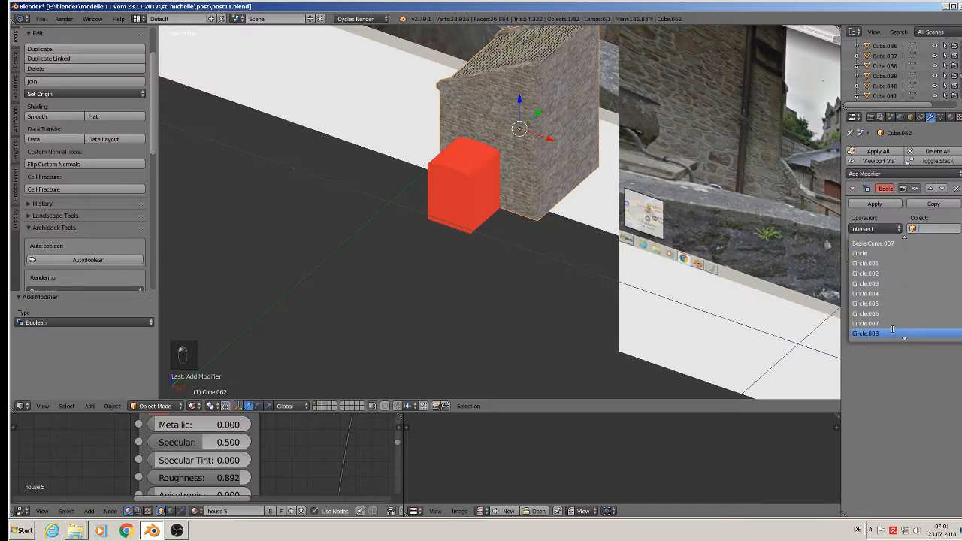
scroll(892, 328, down, 2)
click(884, 328)
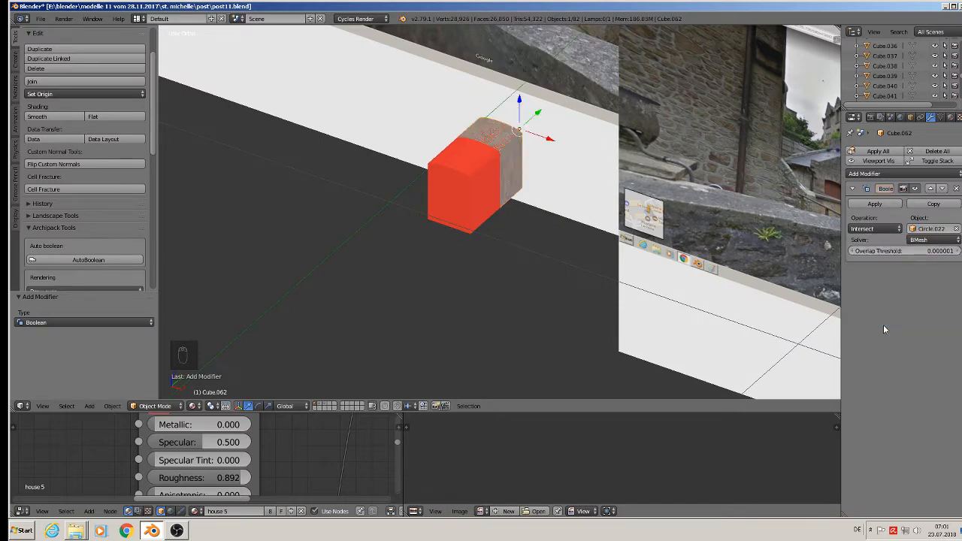
Set the Boolean operation to Difference and apply the modifier to the stone house.
click(864, 227)
click(863, 196)
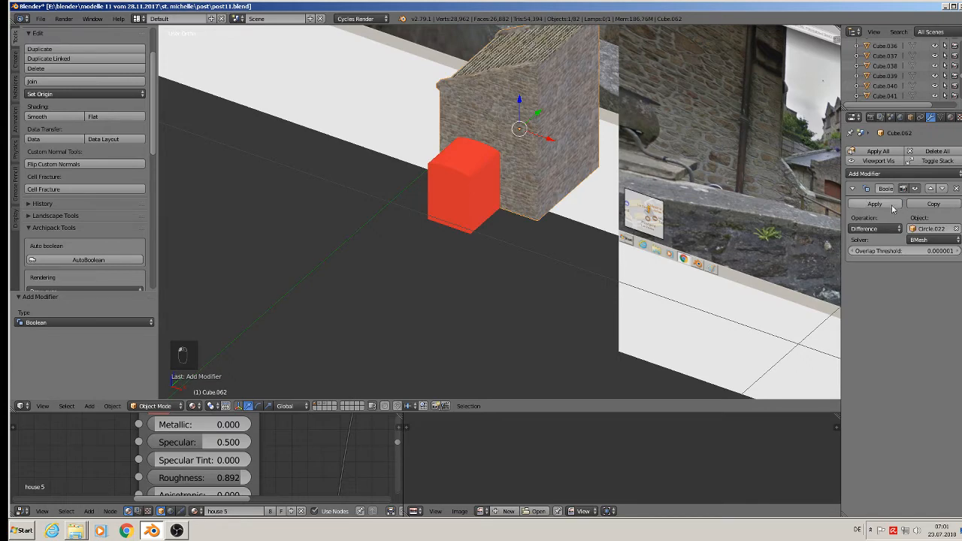
click(891, 203)
Pull the arched block about 0.259 along X out of the doorway and move it to the second layer.
right_click(445, 174)
drag(500, 162, 596, 240)
key(m)
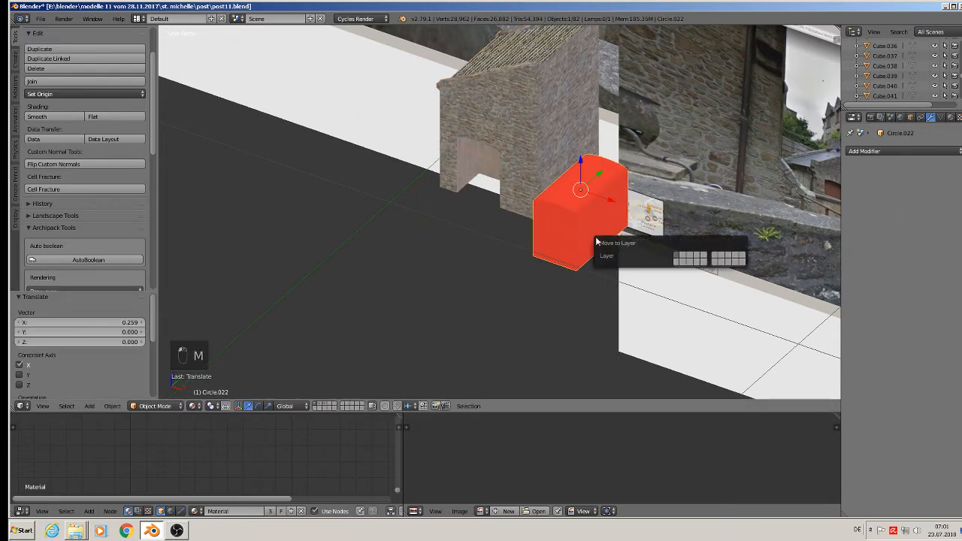
click(682, 259)
Open the small stone house's mesh for editing instead of the background photo's.
scroll(490, 184, up, 3)
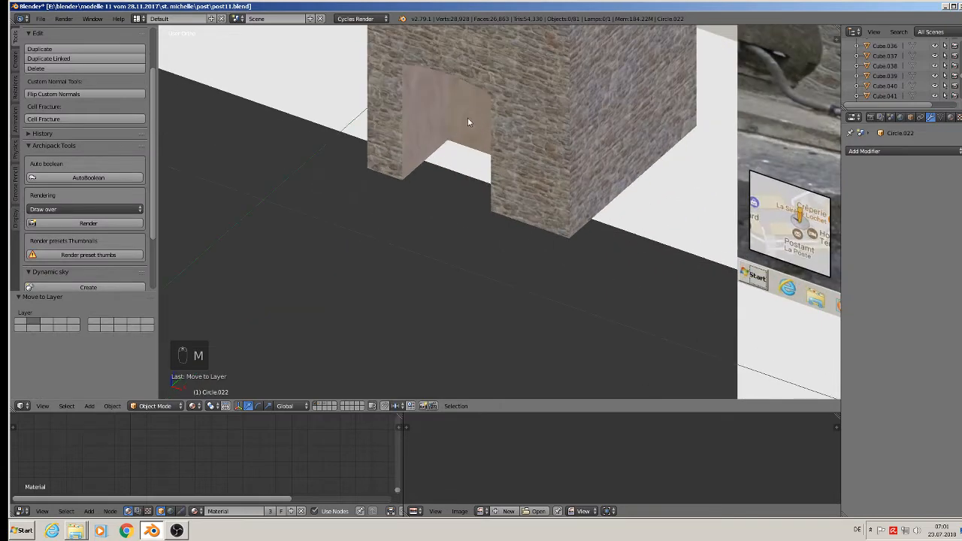
key(Tab)
right_click(492, 92)
key(Tab)
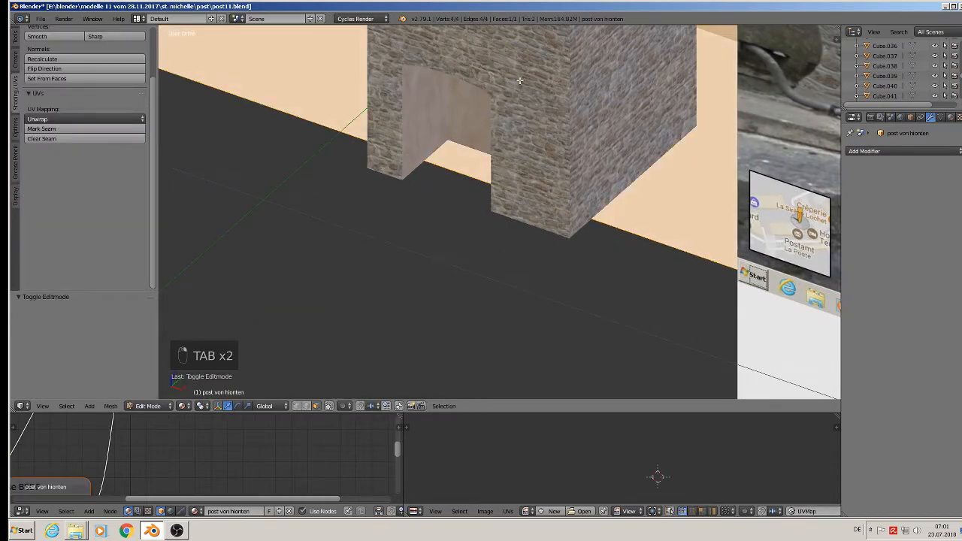
key(Tab)
right_click(518, 83)
key(Tab)
Select the back face inside the arched doorway and move it about -0.076 along Y.
shift+middle_drag(446, 143, 475, 211)
right_click(489, 172)
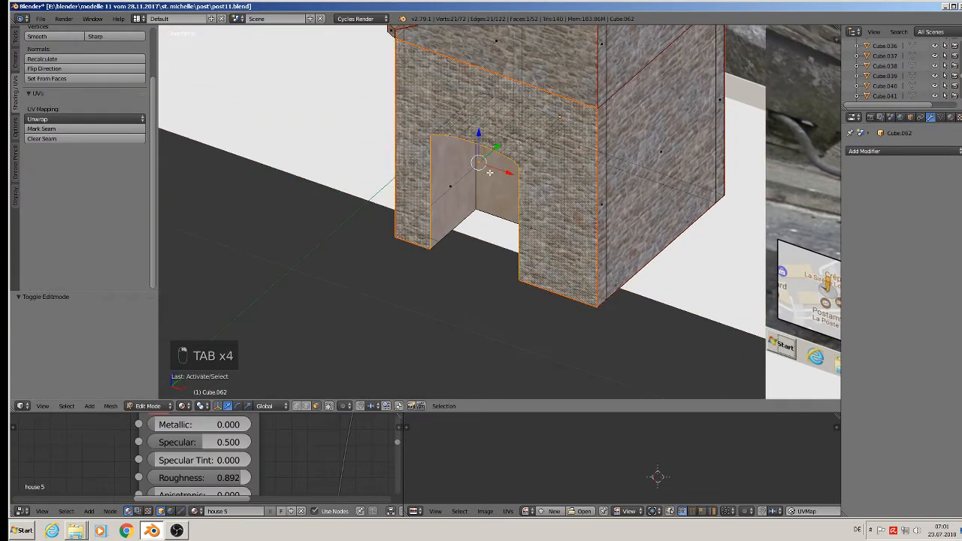
middle_drag(498, 173, 418, 242)
right_click(483, 163)
drag(507, 164, 441, 186)
middle_drag(442, 186, 518, 214)
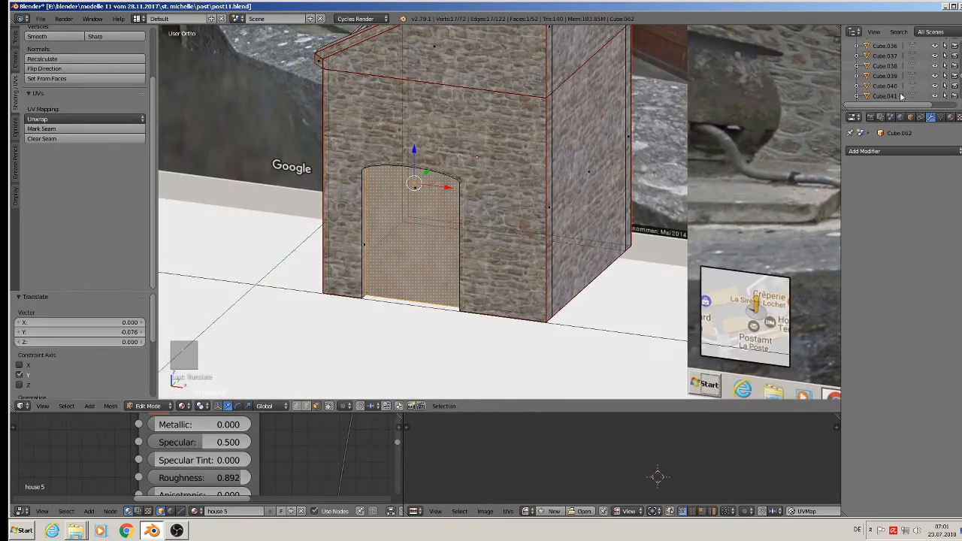
Assign a new material named "door 6" to the selected back face of the doorway and save the file.
click(950, 117)
click(950, 131)
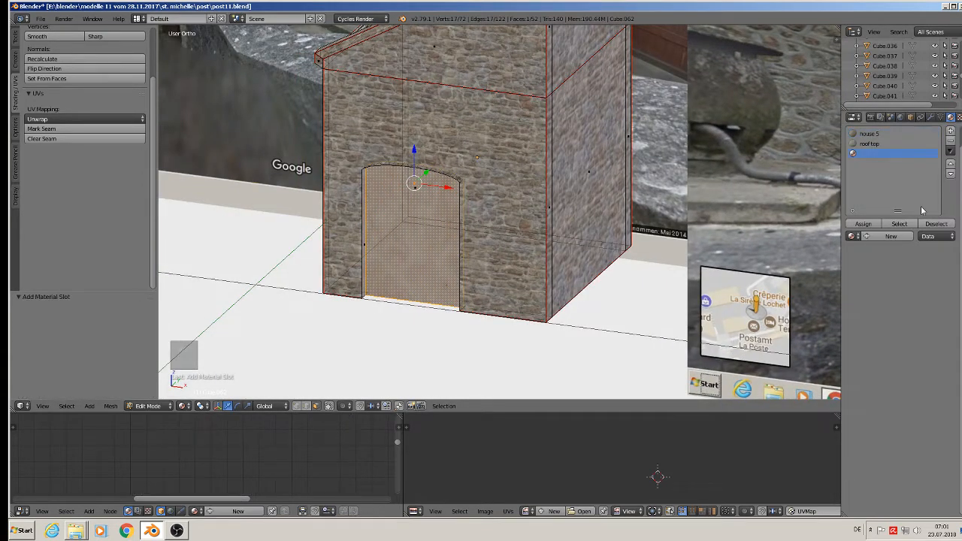
click(881, 236)
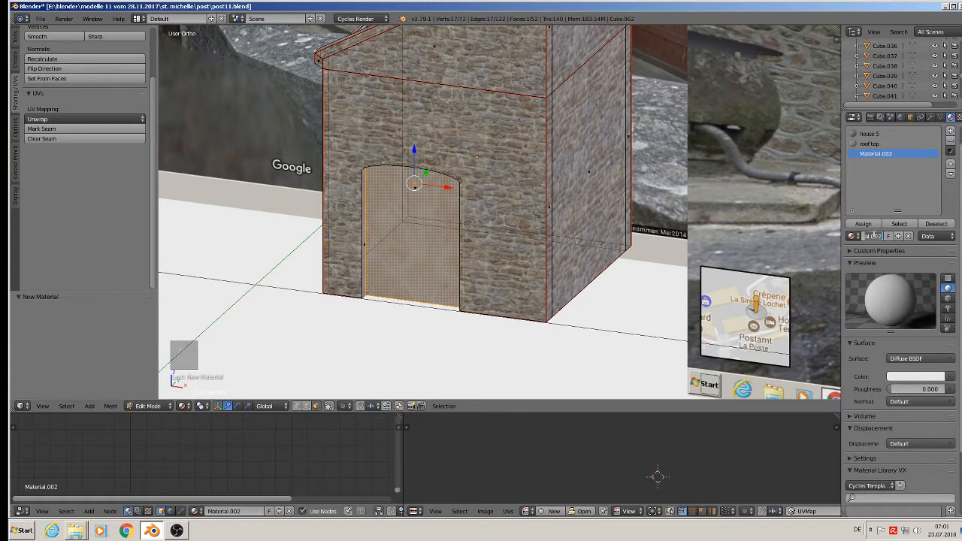
text(door 6)
key(Return)
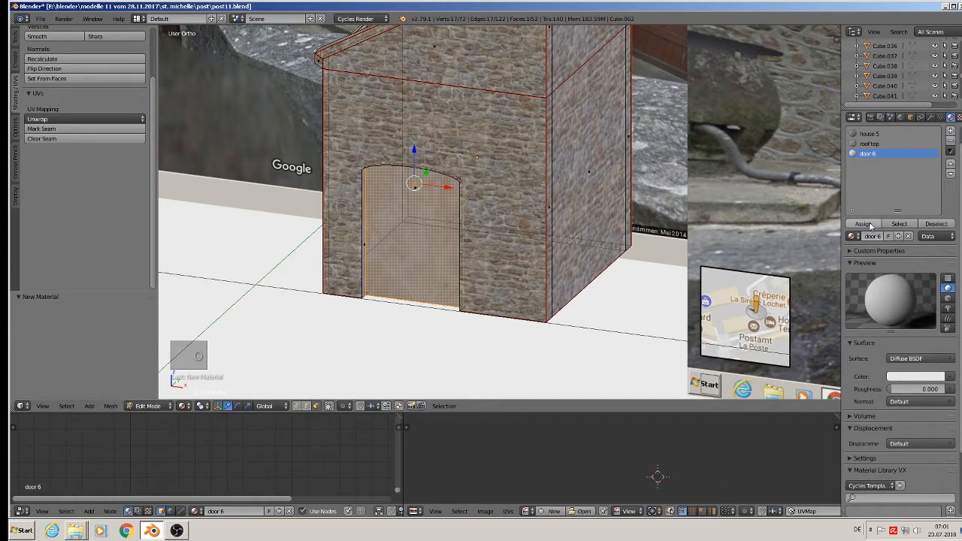
key(a)
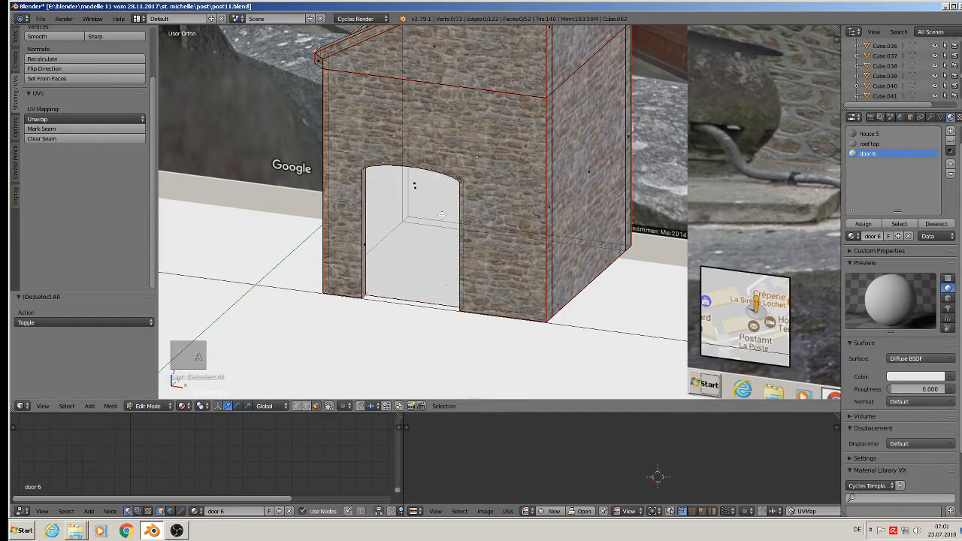
middle_drag(431, 212, 467, 219)
click(42, 19)
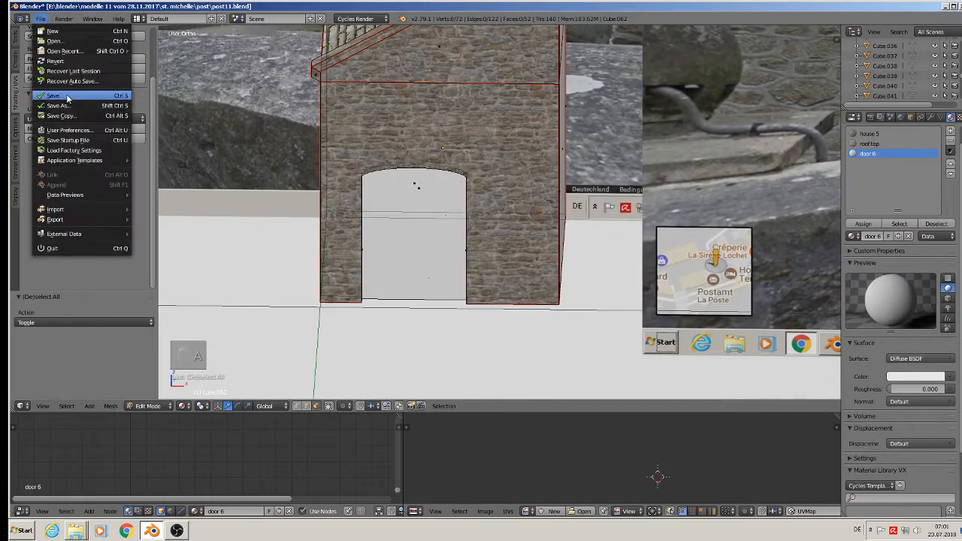
Set the door 6 material's surface to Principled BSDF and its Base Color to an Image Texture.
click(923, 360)
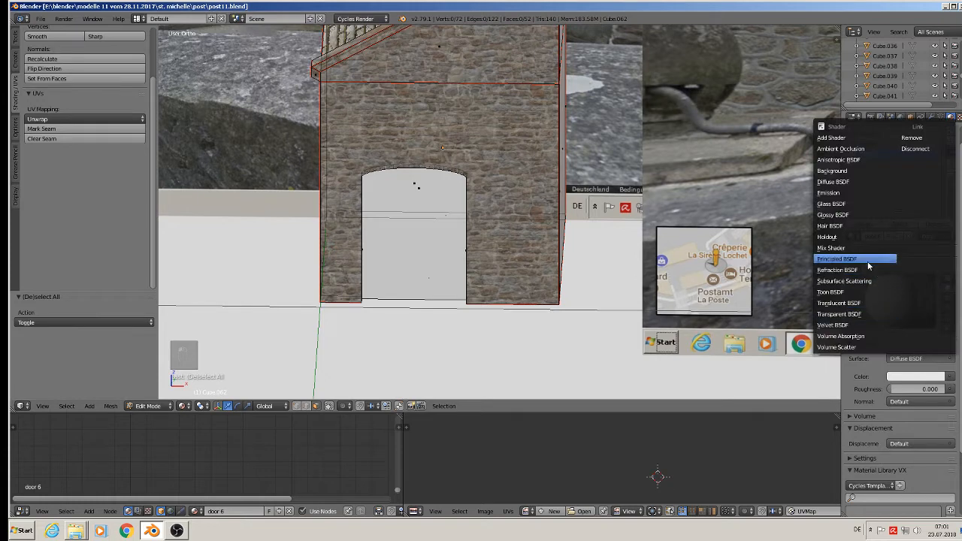
click(864, 259)
click(950, 390)
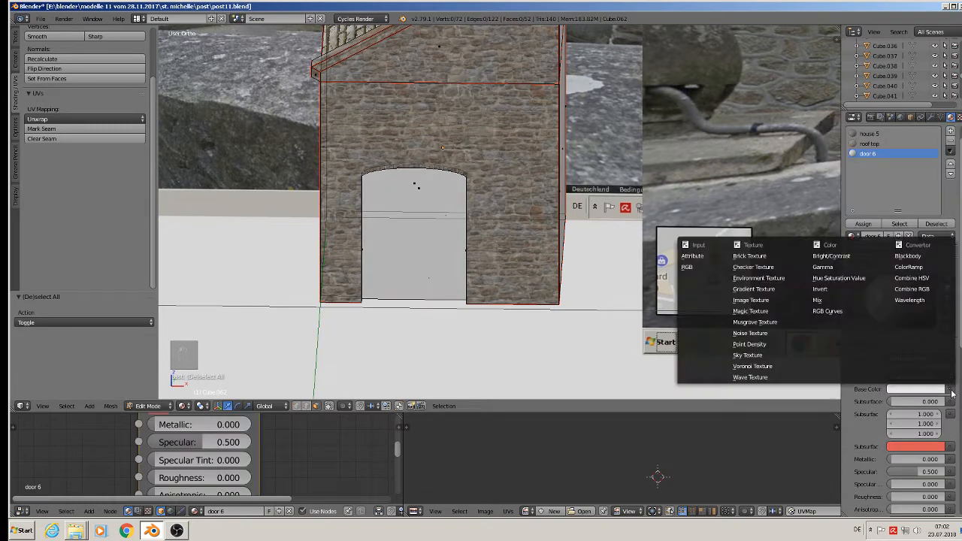
click(755, 267)
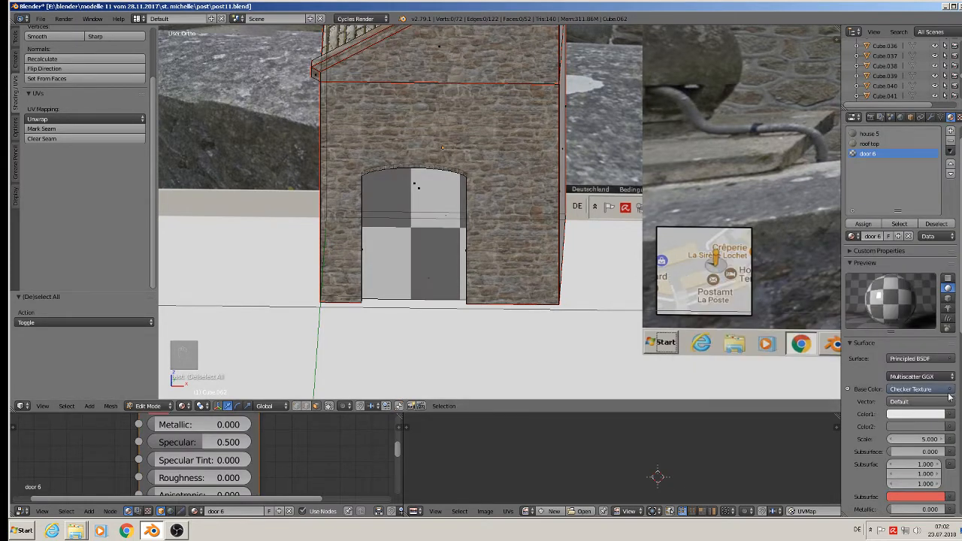
click(951, 391)
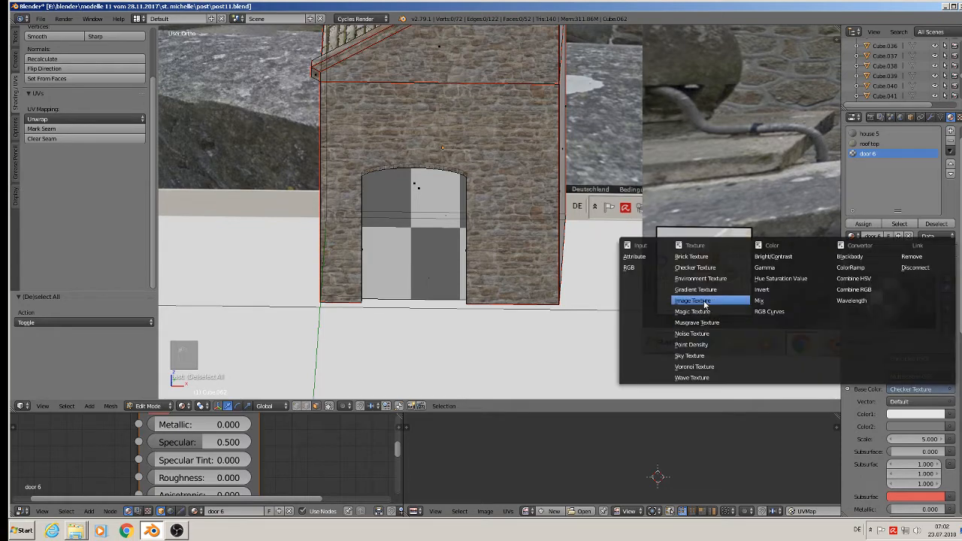
click(706, 304)
Start loading an image for the texture and browse the textur folder as thumbnails for a suitable door.
click(916, 403)
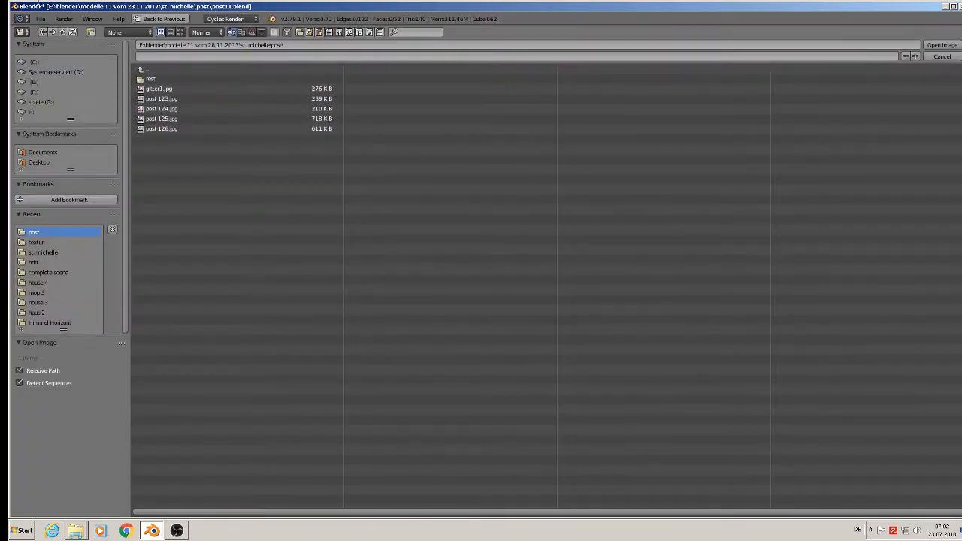
click(45, 244)
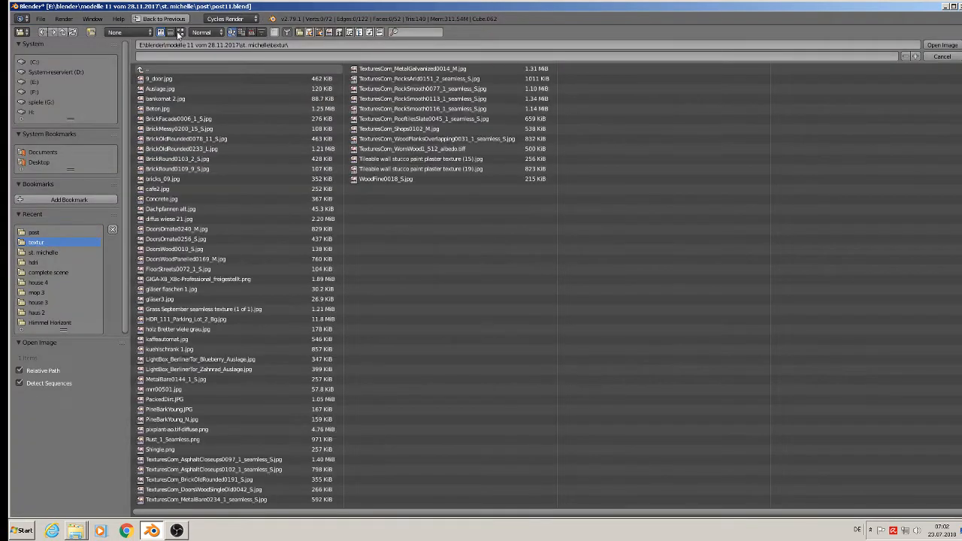
click(180, 32)
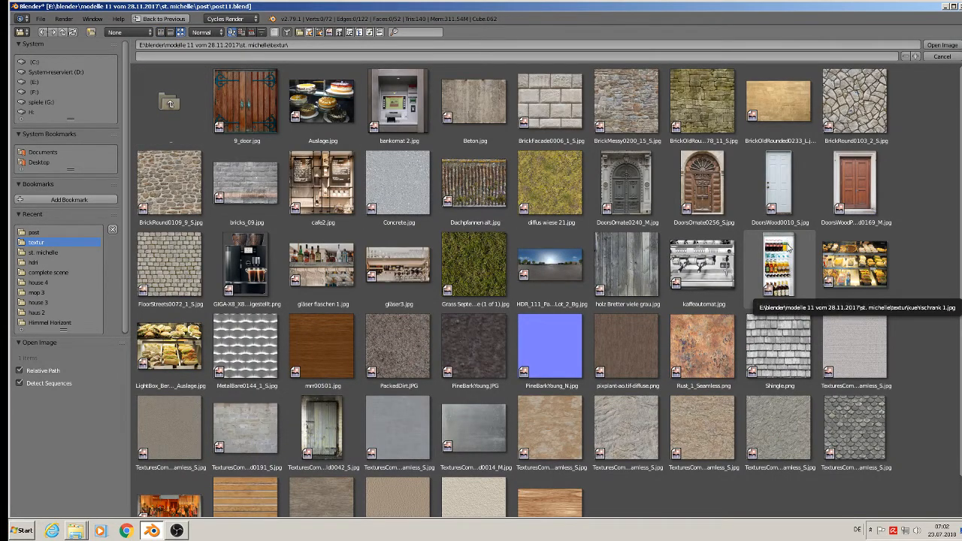
scroll(789, 256, down, 1)
scroll(798, 268, up, 1)
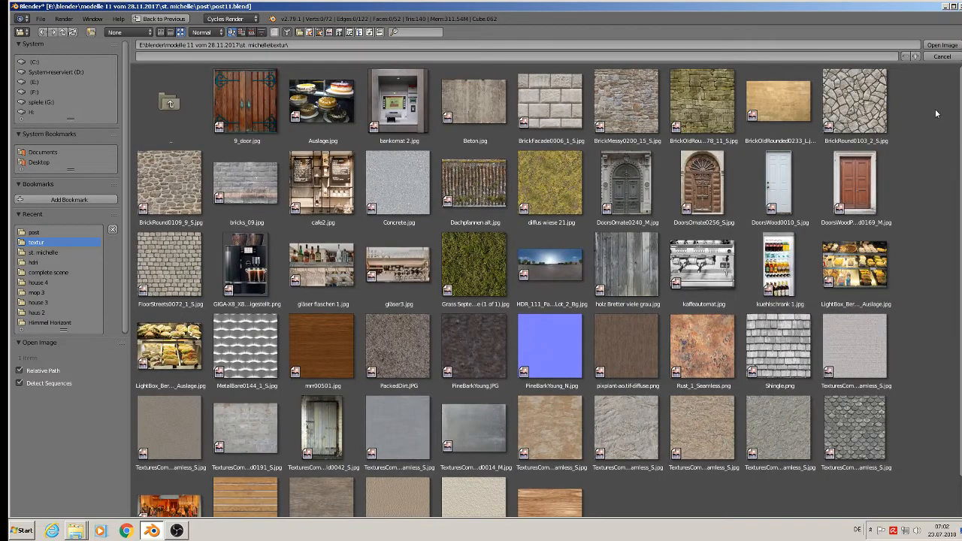
Switch to the file explorer and look through the door images in the "alte türen kapput dreckig" folder.
click(943, 9)
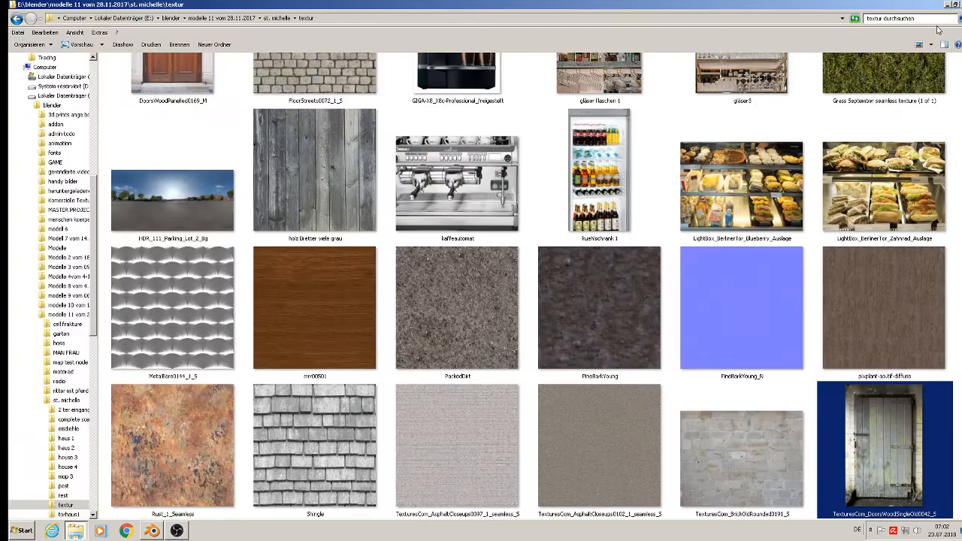
click(945, 6)
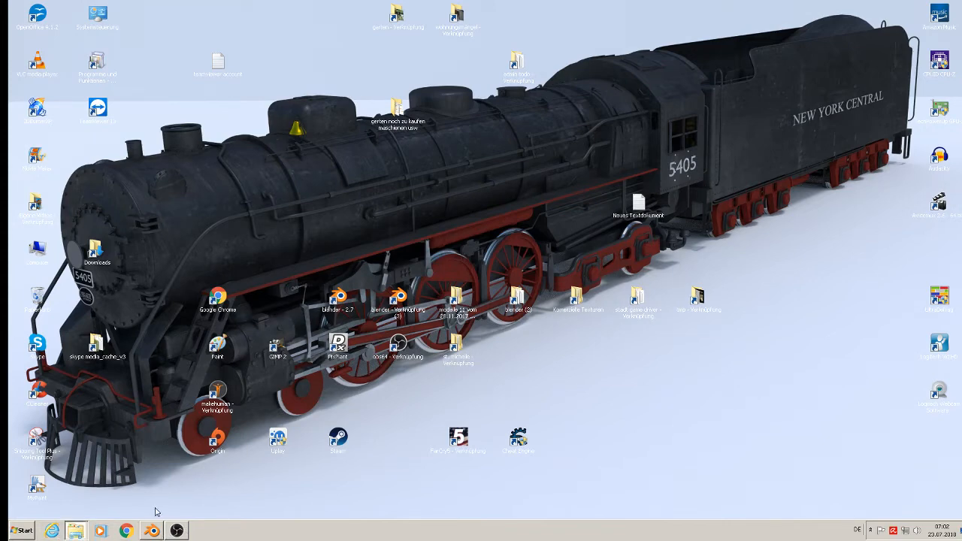
click(75, 530)
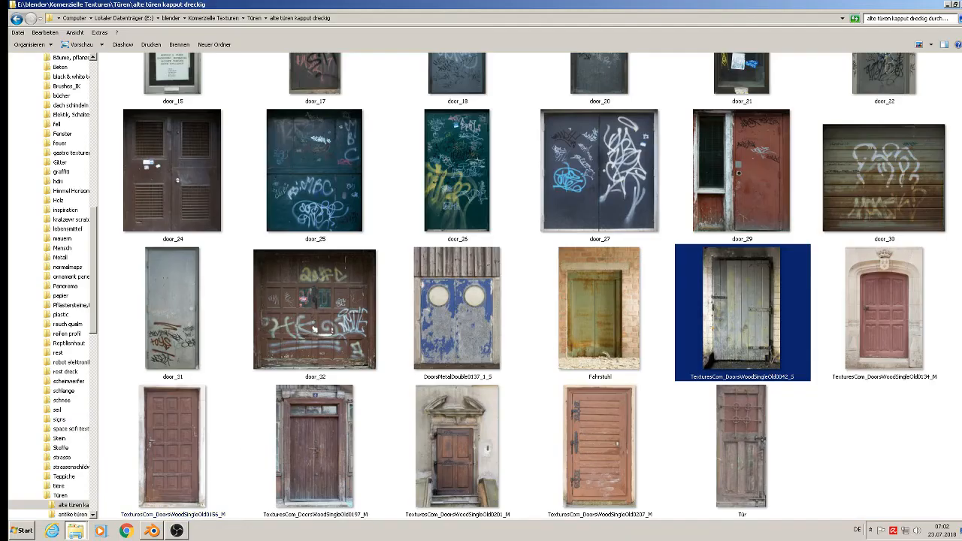
click(871, 345)
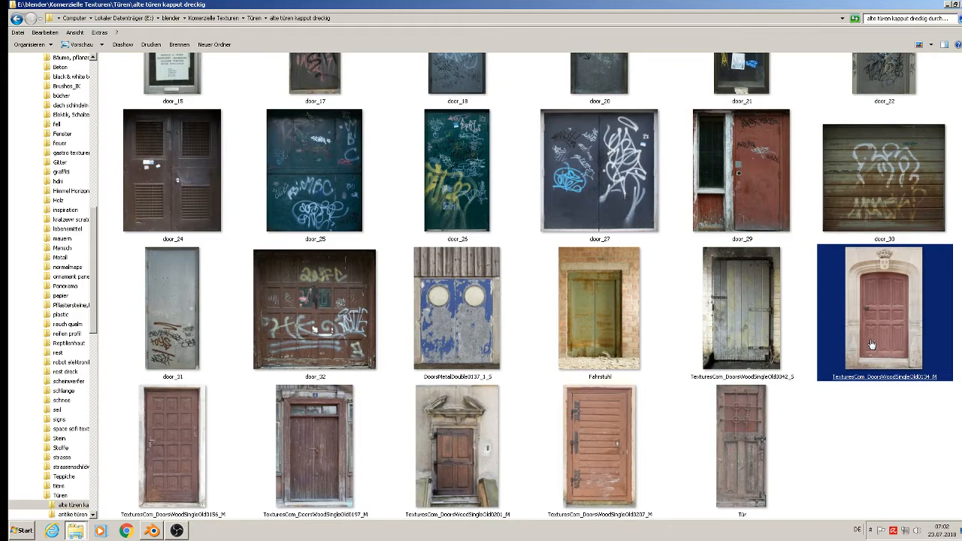
scroll(883, 383, up, 5)
click(883, 402)
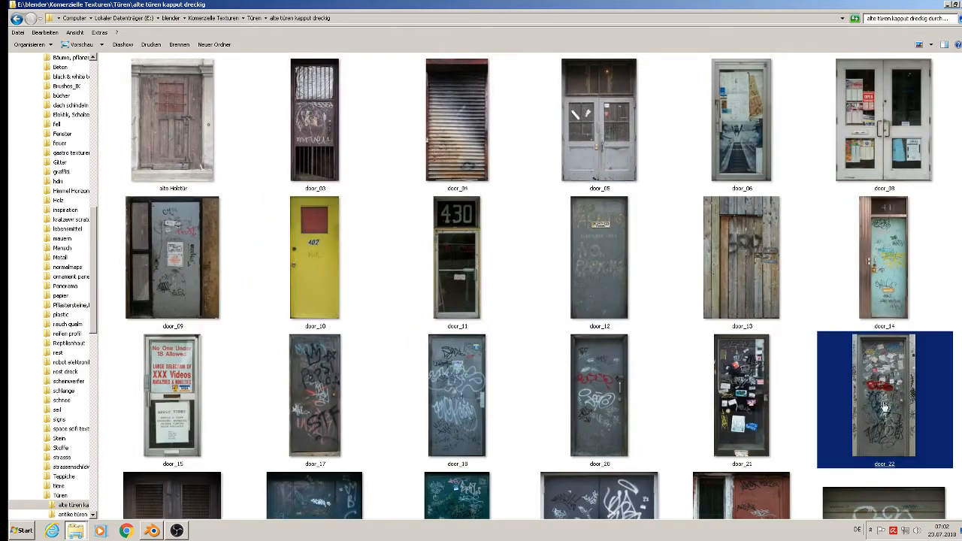
scroll(884, 402, down, 3)
scroll(884, 405, down, 2)
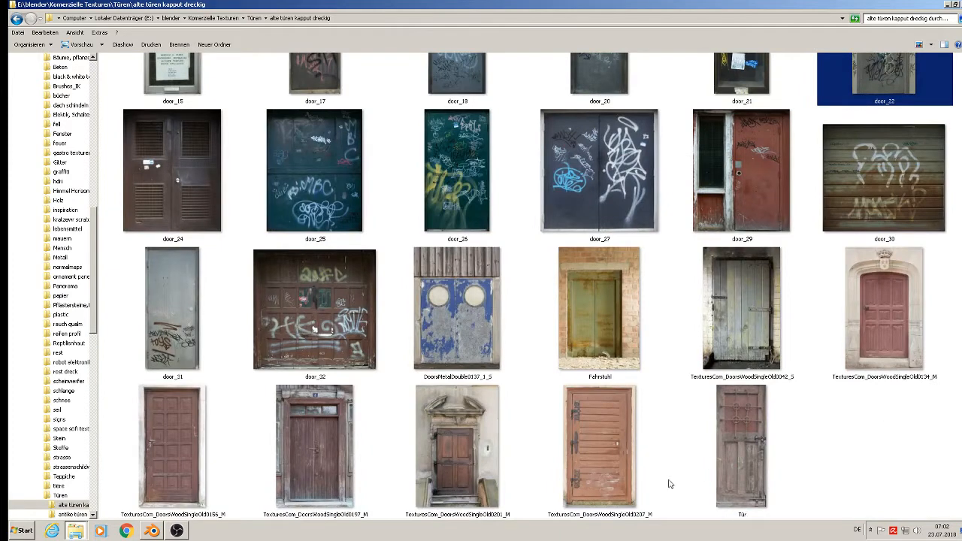
Copy the image TexturesCom_DoorsWoodSingleOld0207_M into the st. michelle project's textur folder.
click(537, 513)
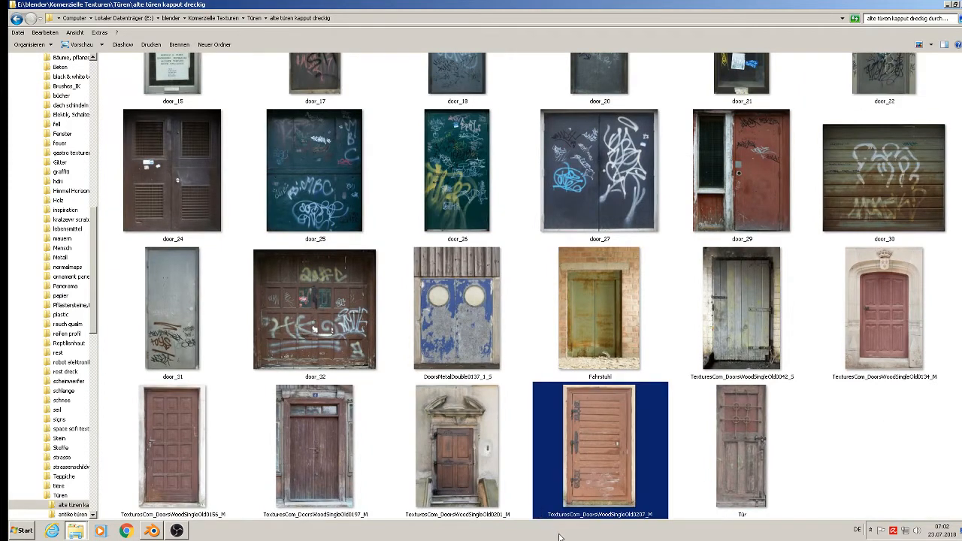
right_click(596, 463)
click(645, 409)
click(76, 534)
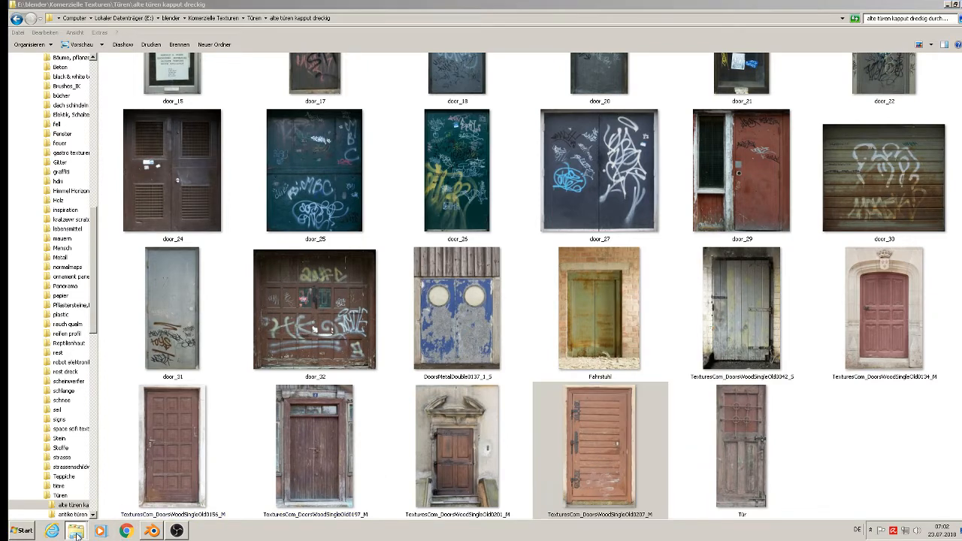
click(115, 510)
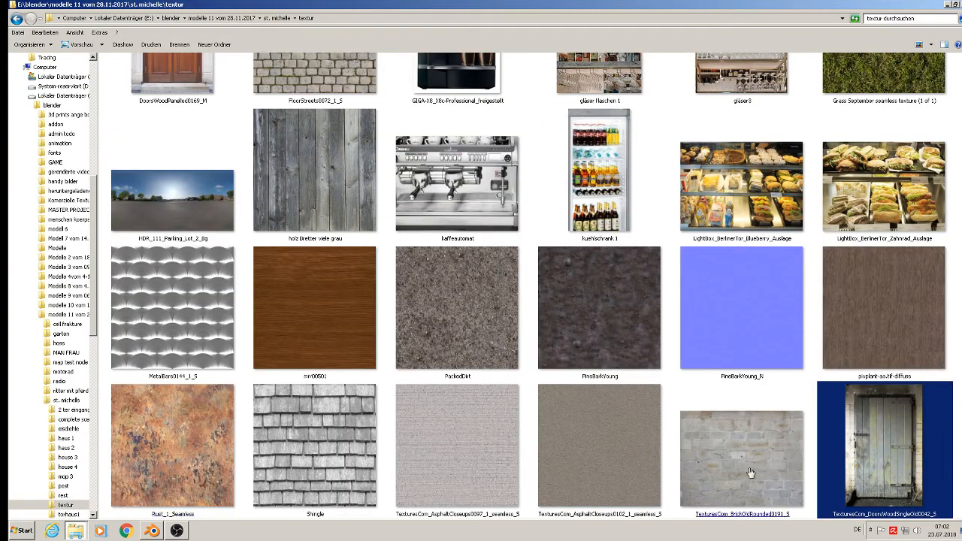
right_click(954, 323)
click(928, 380)
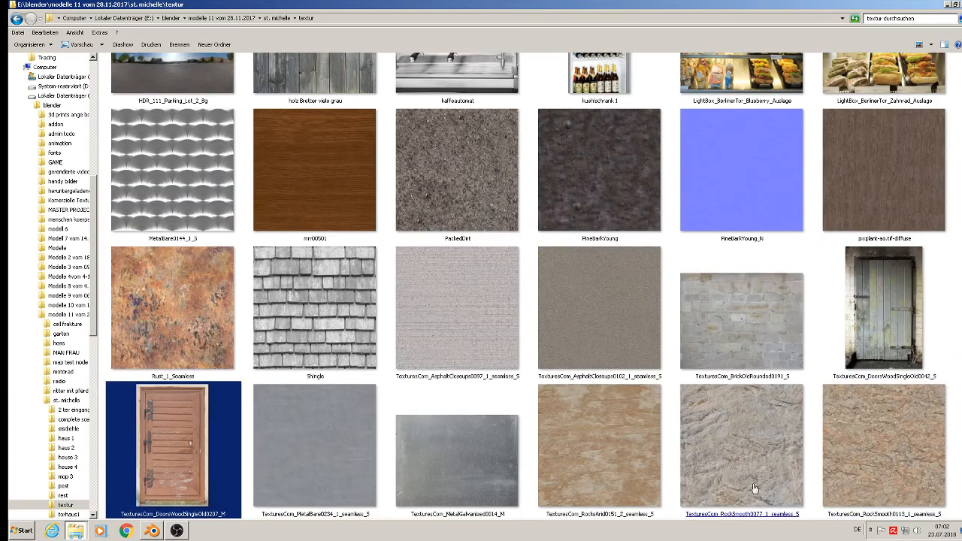
Return to Blender, refresh the textur folder listing and load the copied wooden door image as the door 6 texture.
click(153, 531)
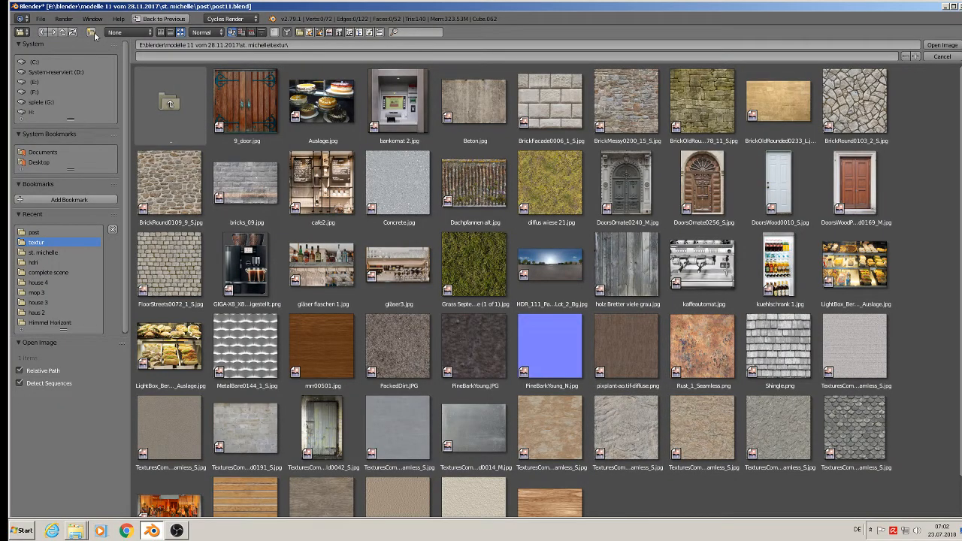
click(73, 33)
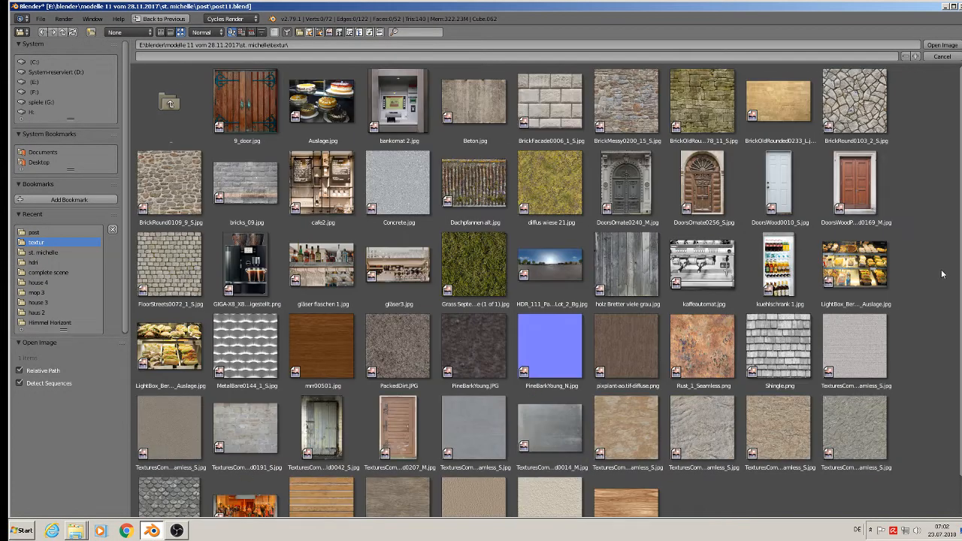
scroll(901, 330, down, 1)
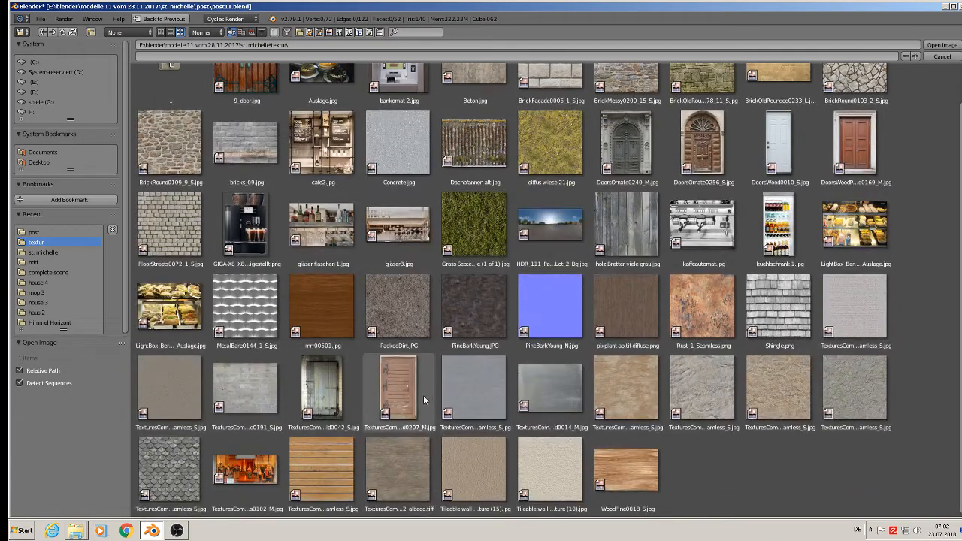
click(390, 387)
double_click(389, 387)
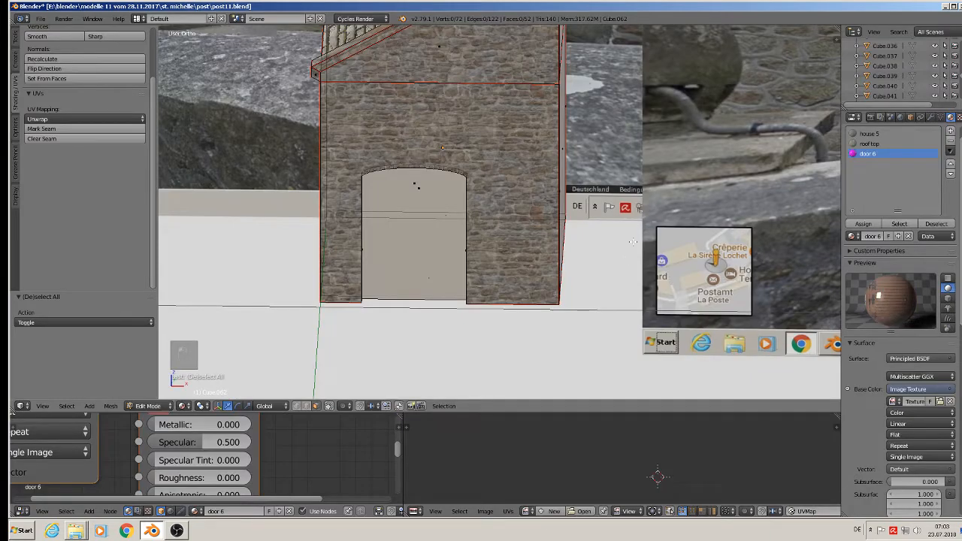
Select the doorway's back face and unwrap it from the front view with Project From View.
right_click(421, 189)
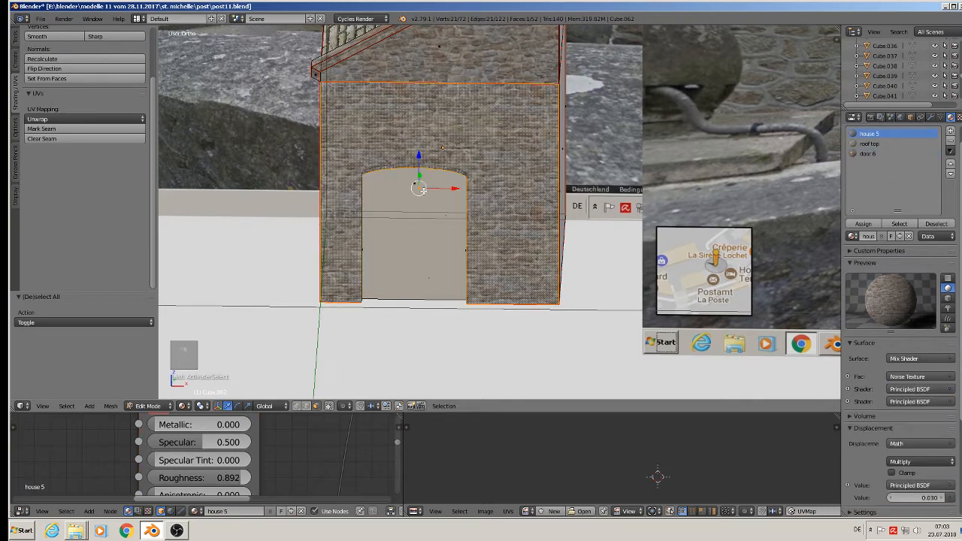
right_click(412, 184)
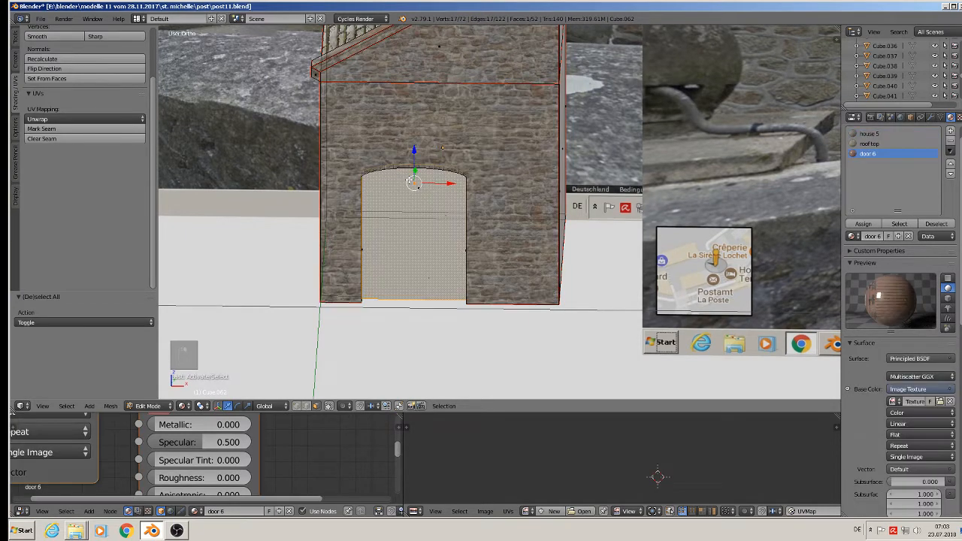
key(KP_1)
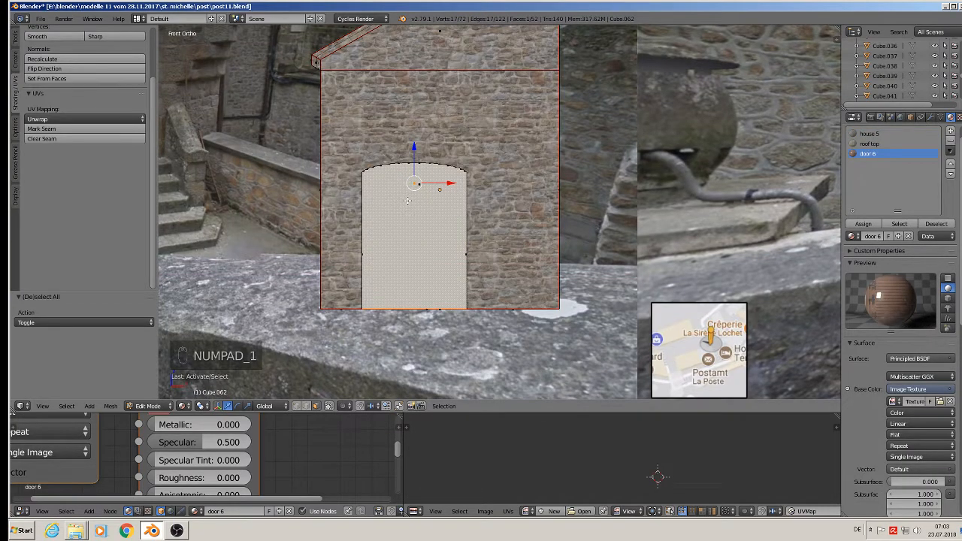
key(u)
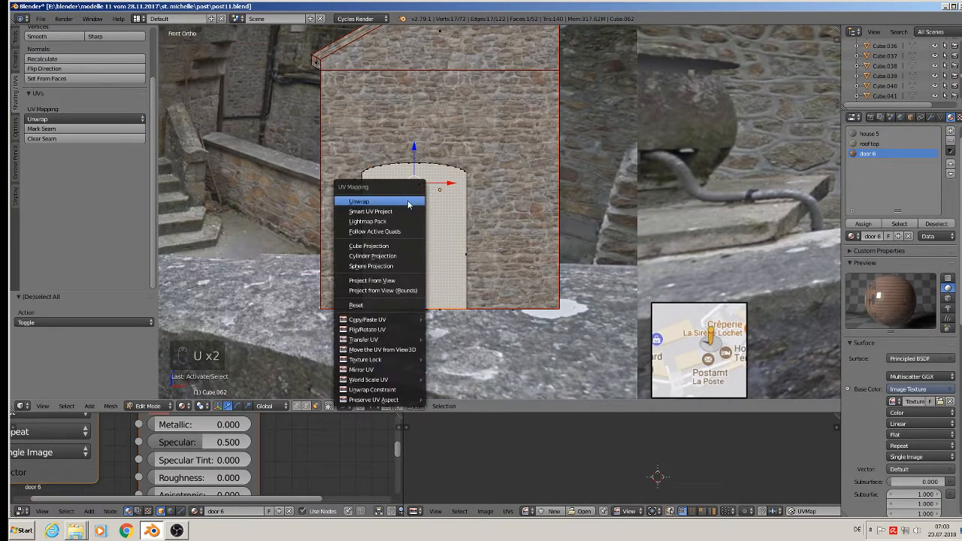
click(411, 282)
Enlarge the UV editor area and bring the door face's UV island into view.
scroll(622, 450, down, 3)
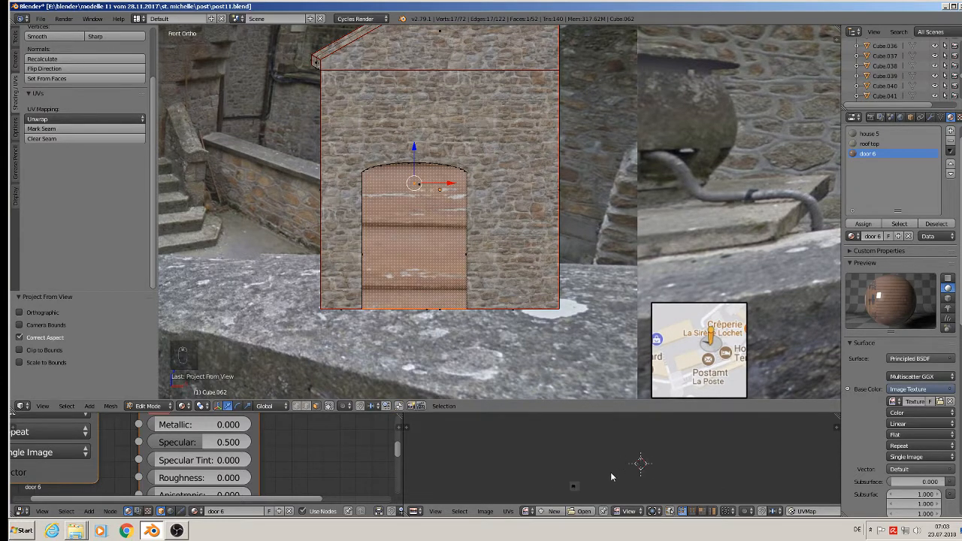
scroll(599, 482, up, 5)
middle_drag(589, 485, 583, 438)
scroll(585, 442, up, 3)
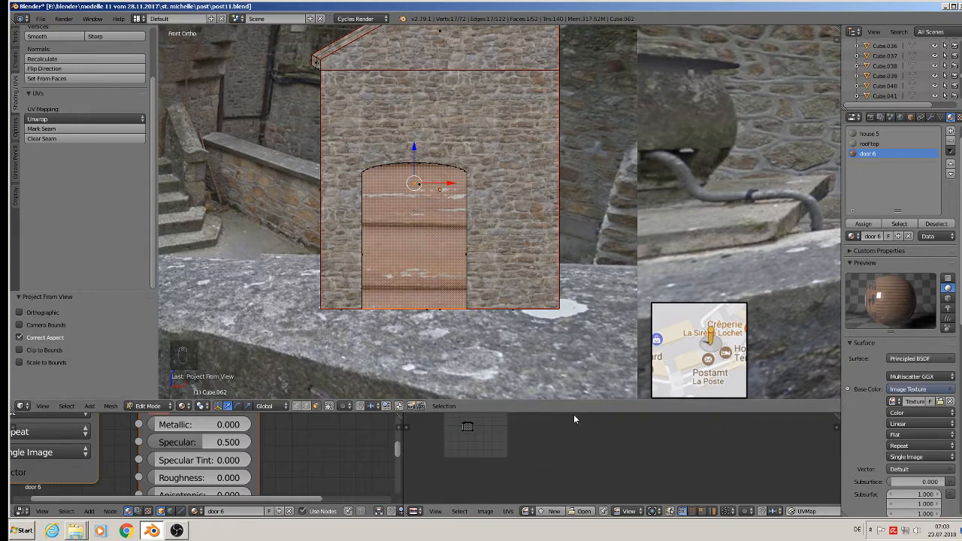
drag(573, 414, 567, 277)
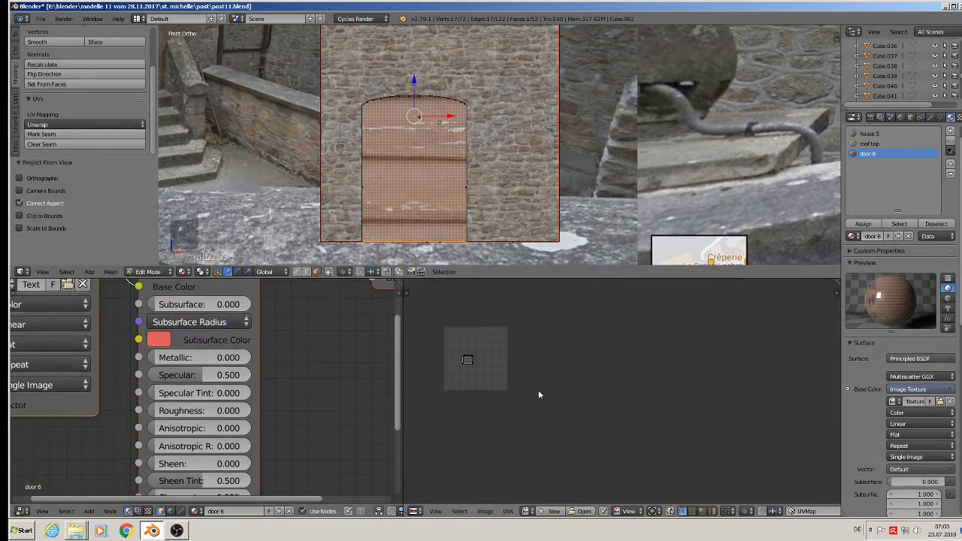
middle_drag(524, 388, 644, 460)
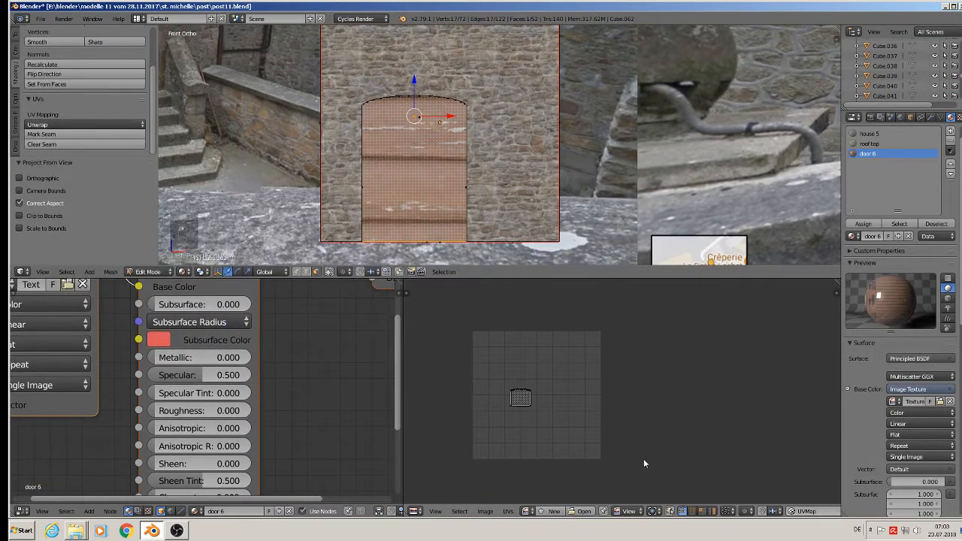
Show the image TexturesCom_DoorsWoodSingleOld0207_M behind the door face's UVs in the UV editor.
click(528, 511)
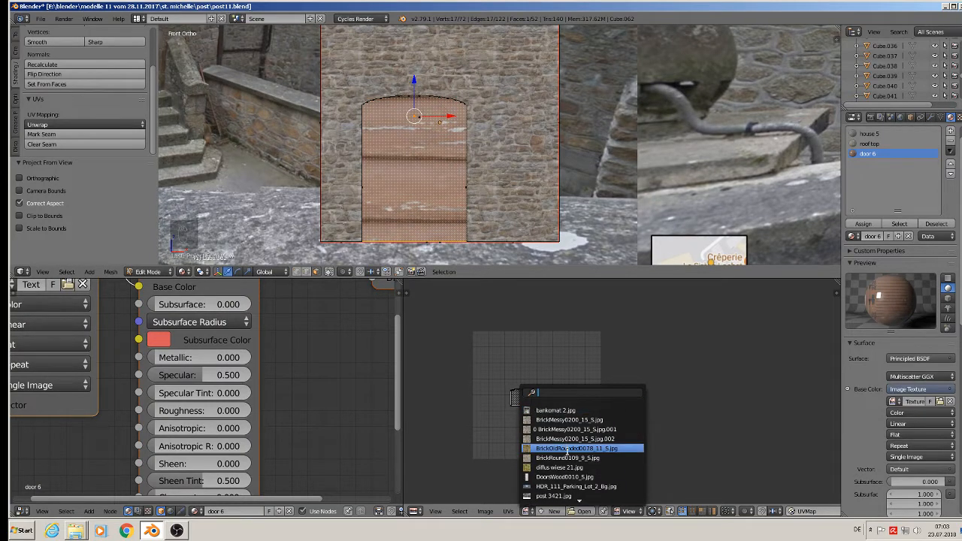
scroll(576, 472, down, 13)
scroll(576, 471, down, 3)
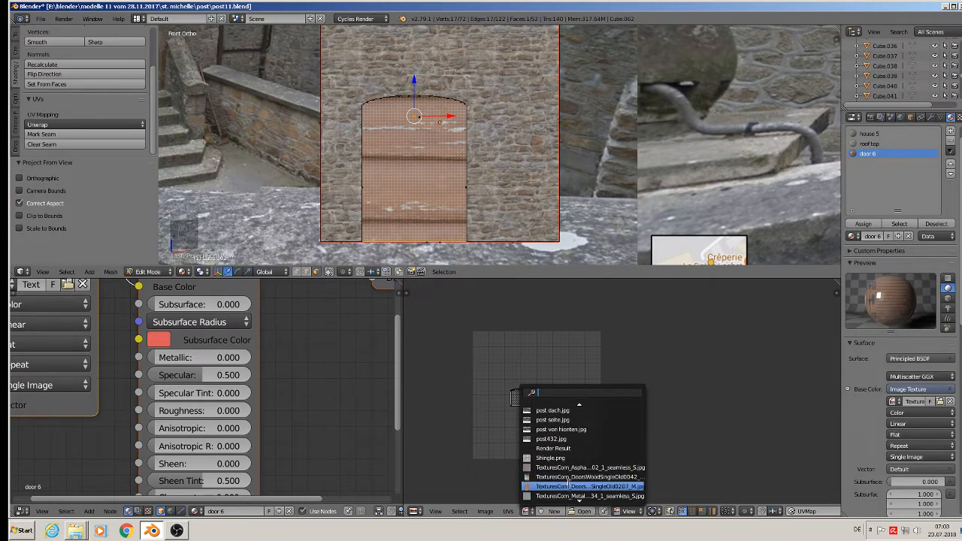
click(566, 486)
scroll(564, 460, down, 5)
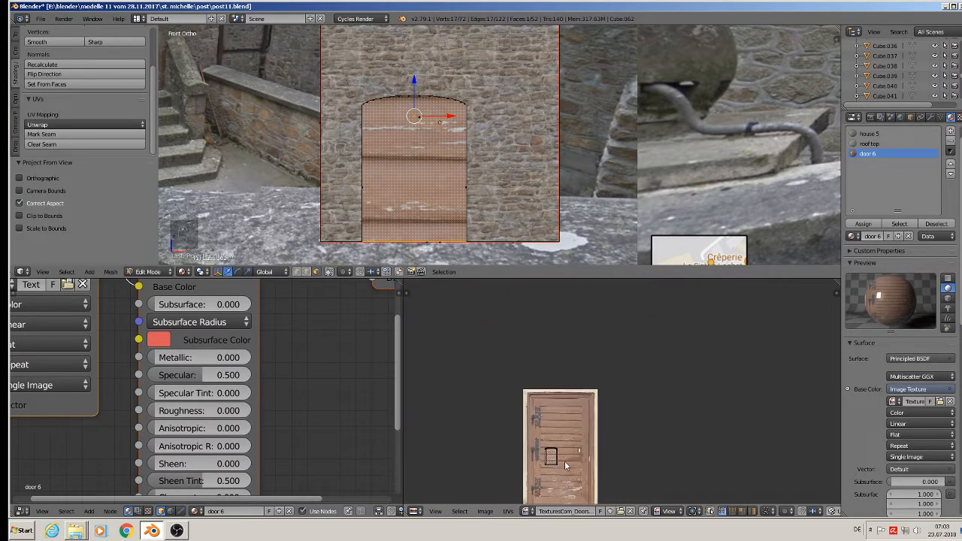
scroll(563, 410, up, 2)
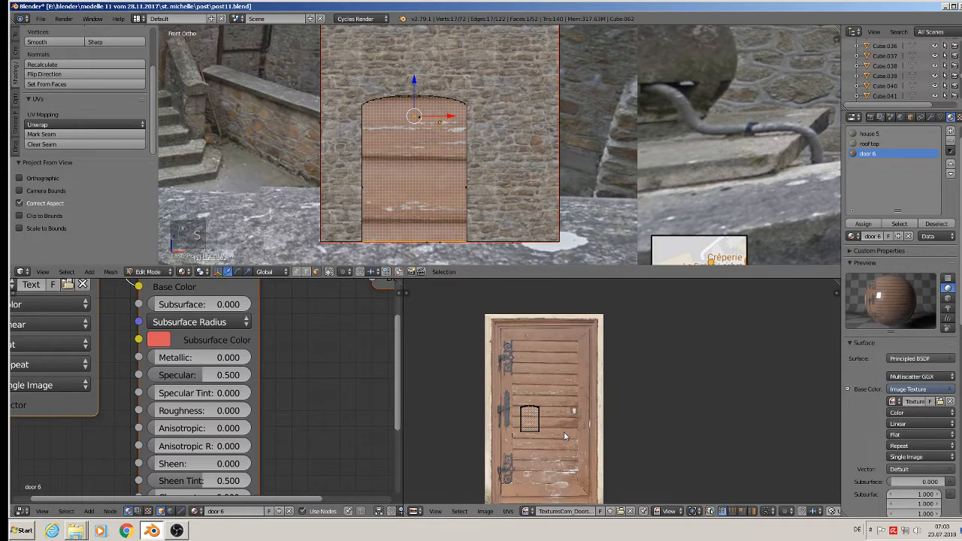
Enlarge the door face's entire UV island about 5.5 times and position it over the door panel in the image.
key(a)
key(a)
key(a)
key(a)
key(s)
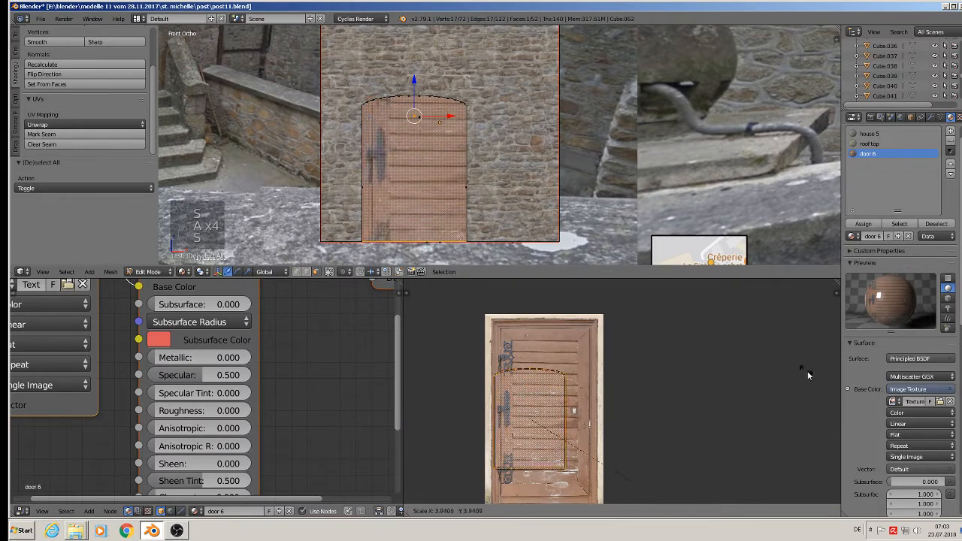
click(461, 457)
key(g)
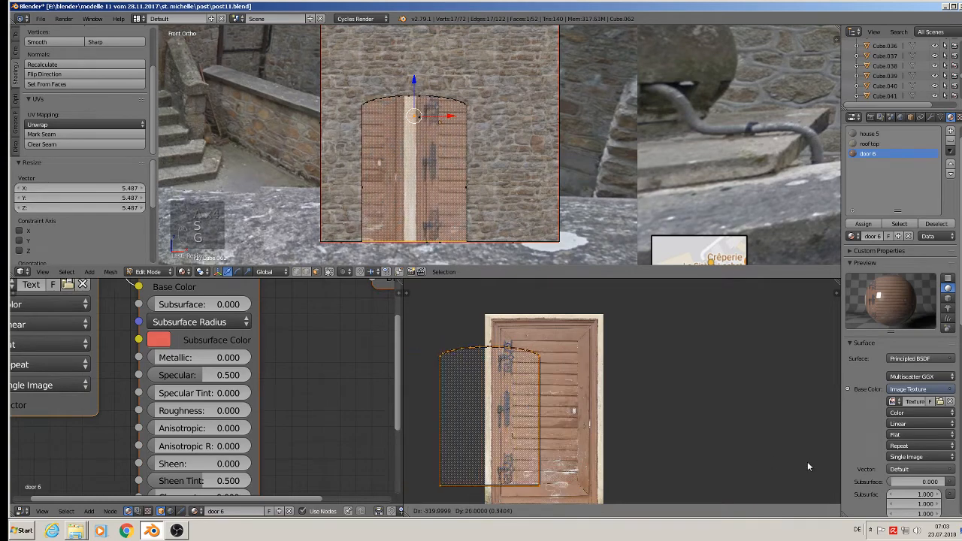
click(412, 459)
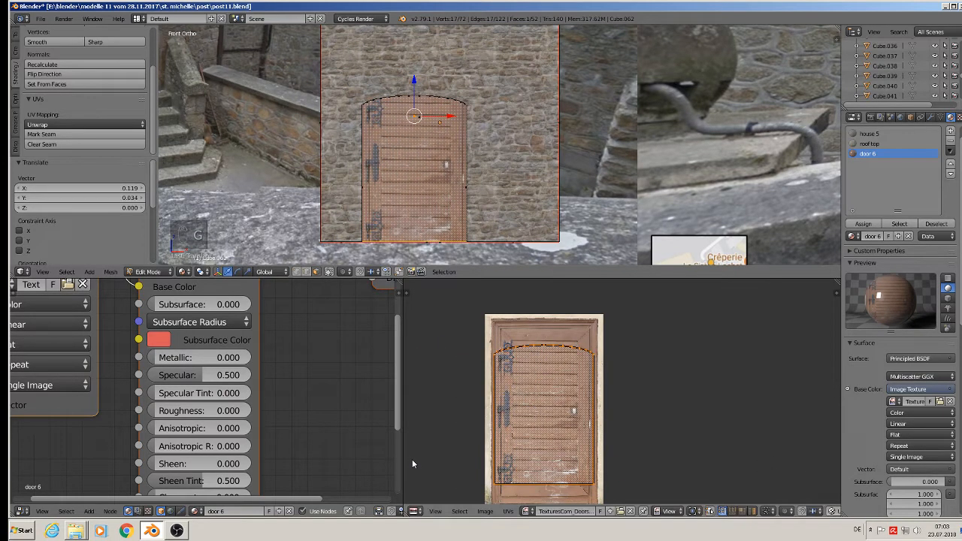
Stretch the door's UV island vertically by about 1.34 and shift it to cover the full door panel, checking the result on the house.
key(s)
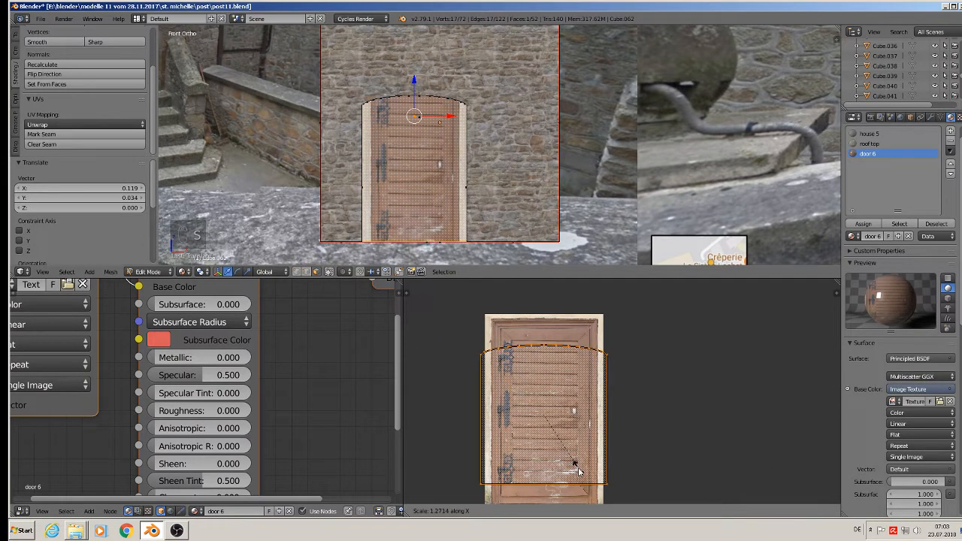
right_click(573, 468)
key(s)
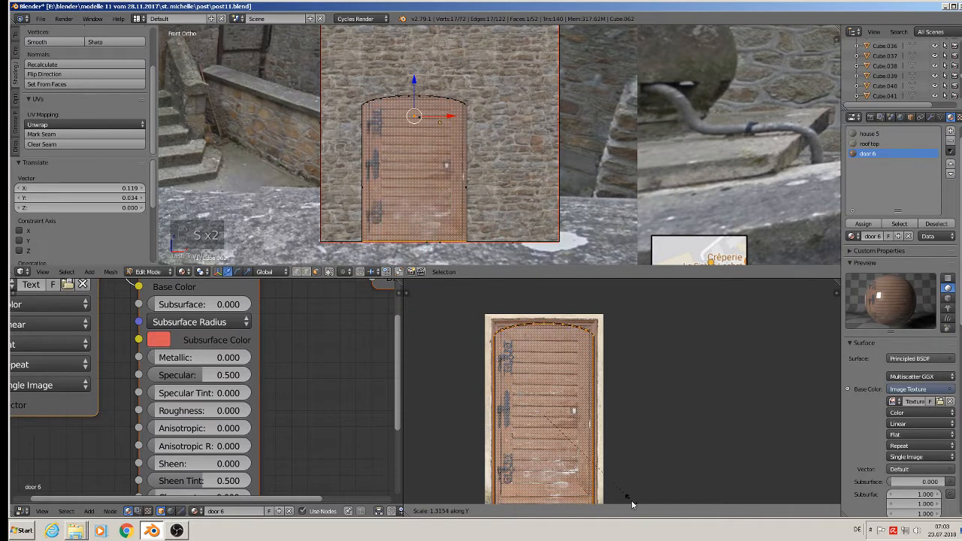
click(628, 282)
middle_drag(586, 413, 566, 425)
key(g)
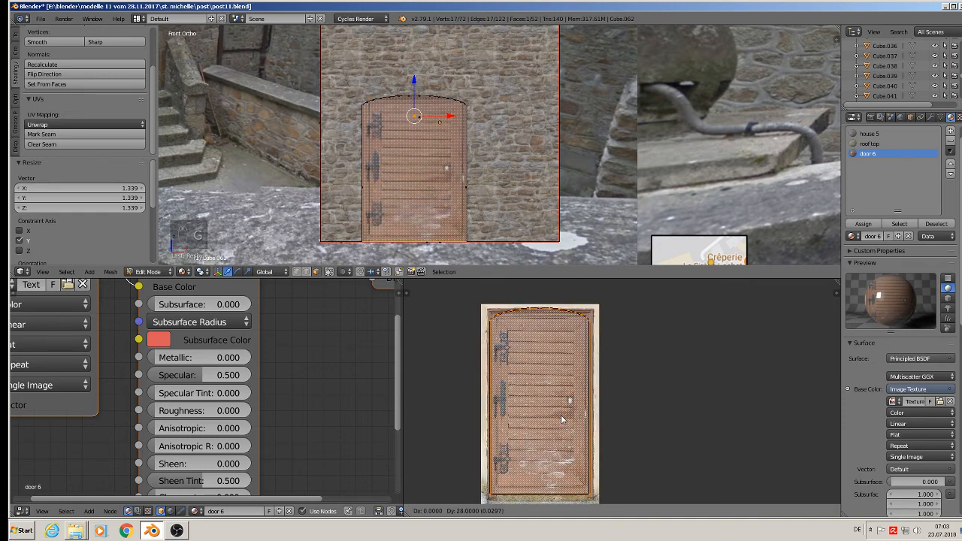
click(561, 419)
key(Tab)
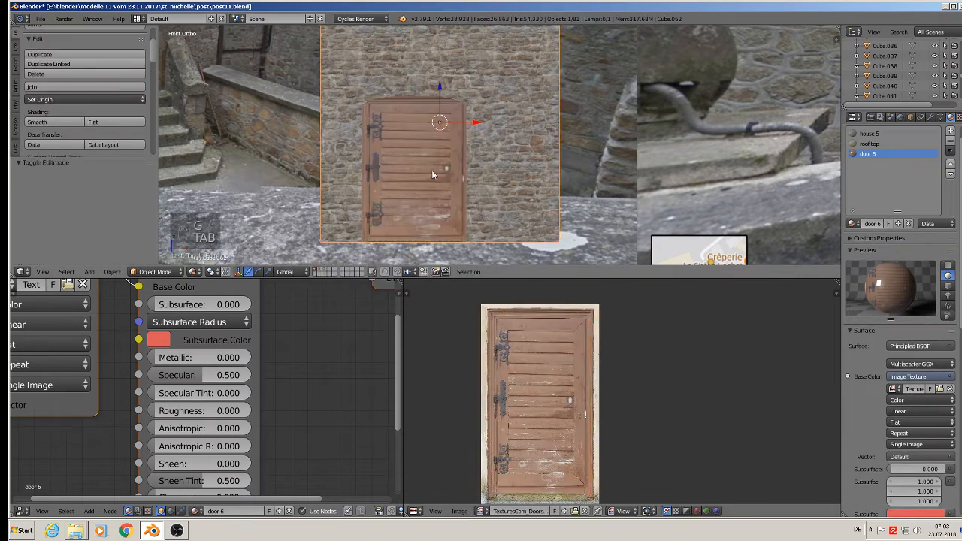
middle_drag(416, 121, 334, 109)
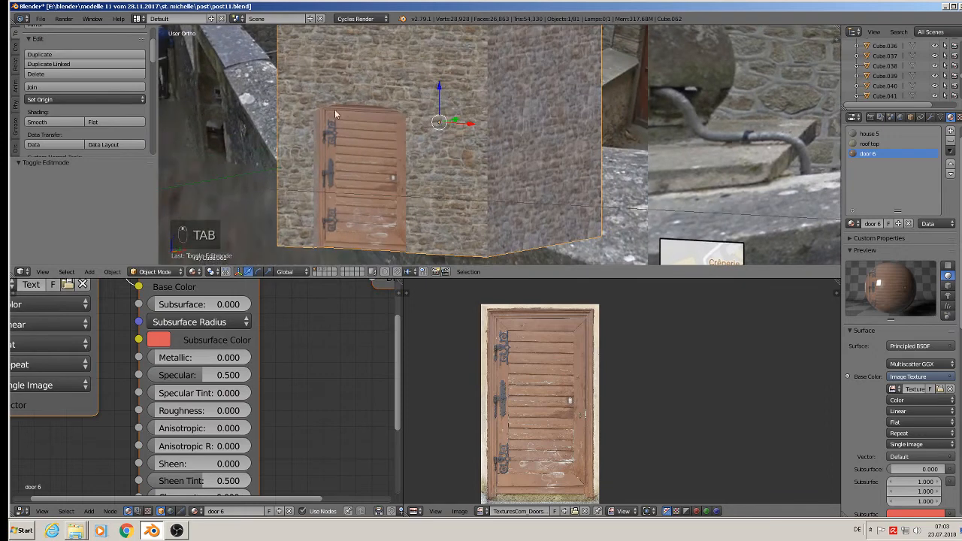
Select the UV vertices of the door's arched upper edge and flatten them by scaling to 0 along Y.
key(Tab)
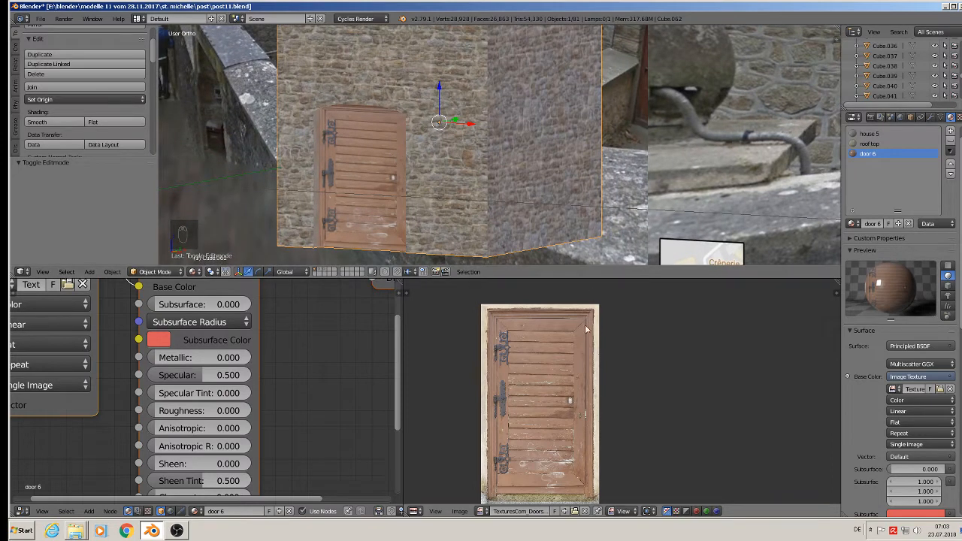
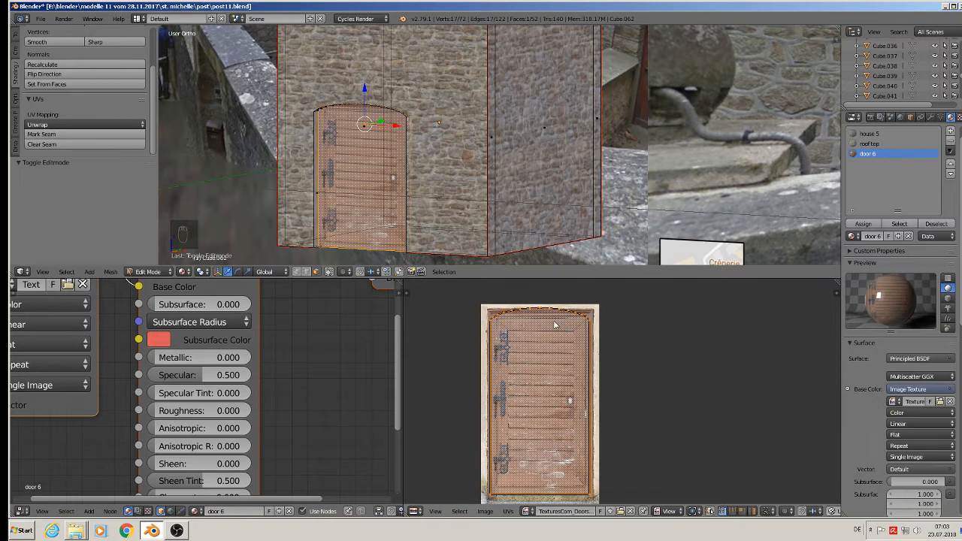
alt+right_click(536, 310)
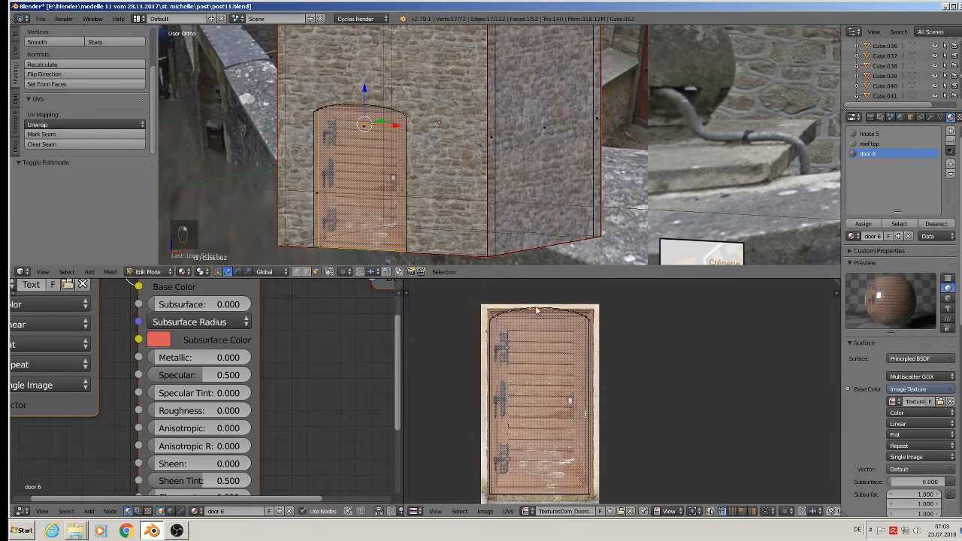
right_click(589, 322)
key(c)
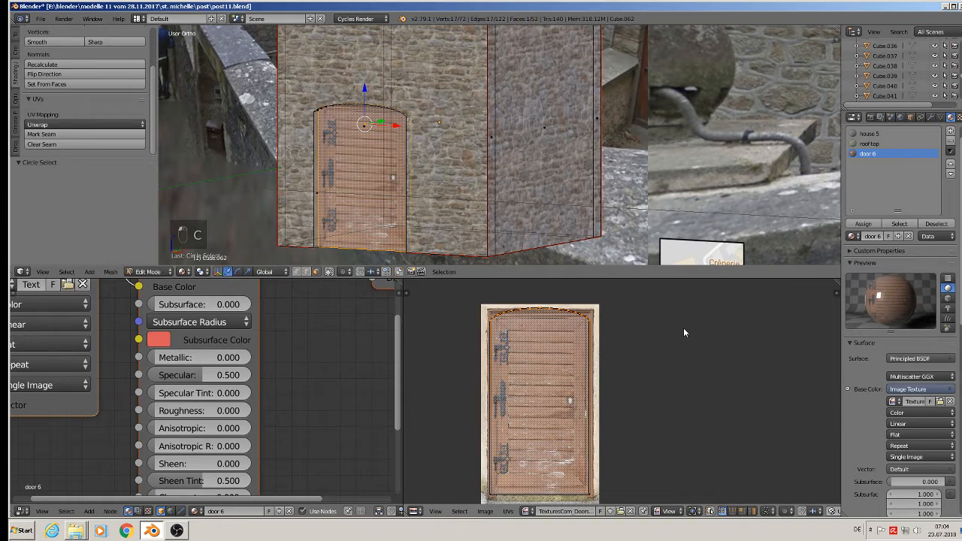
key(s)
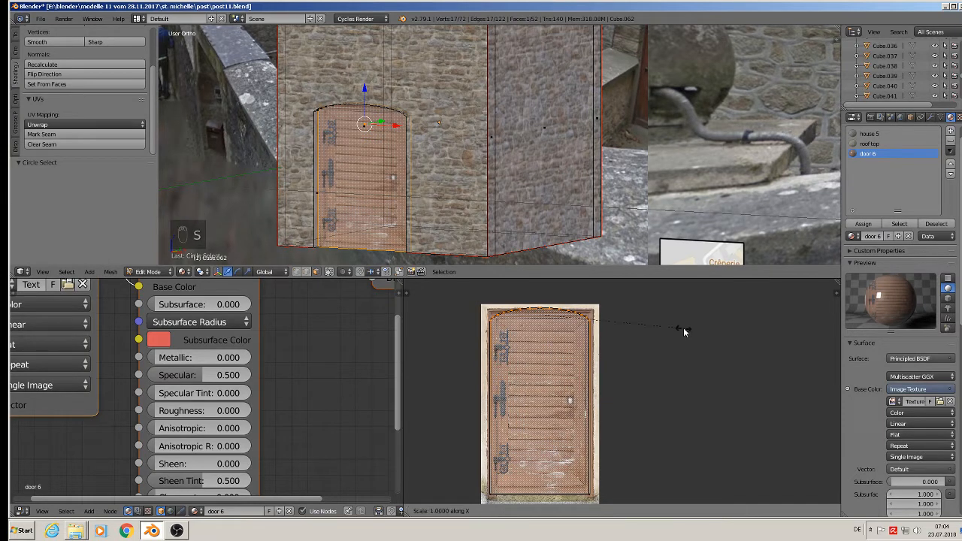
key(0)
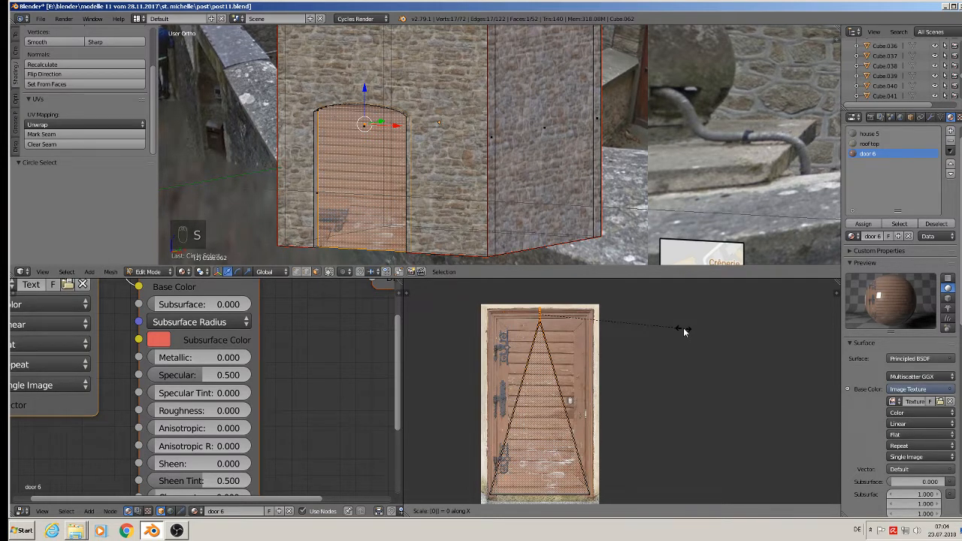
key(BackSpace)
key(y)
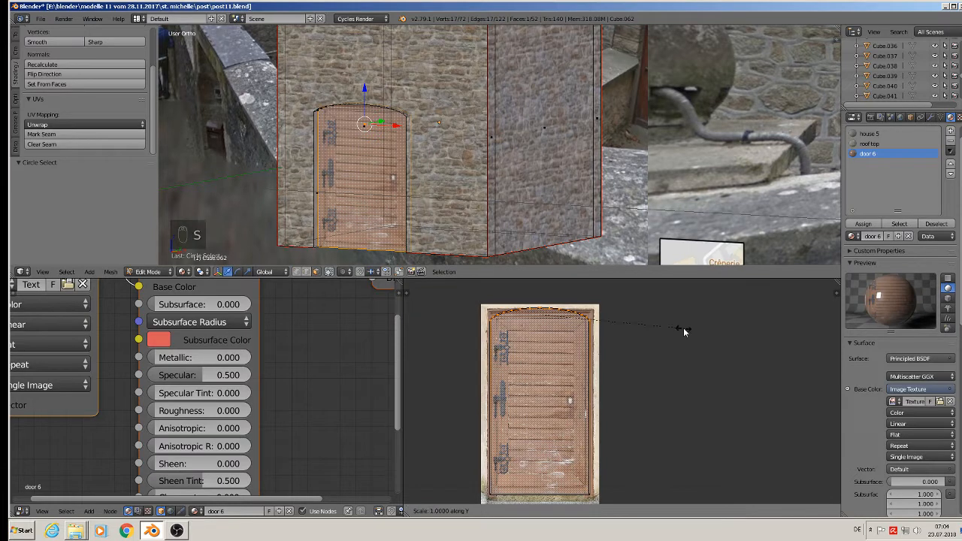
key(0)
key(Return)
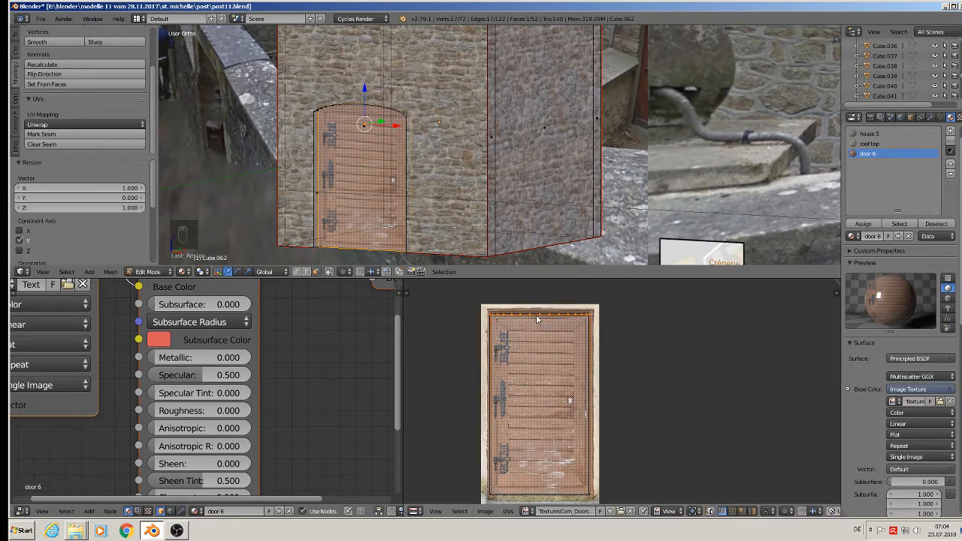
Examine the textured door and its recess in the house wall from several angles.
key(Tab)
scroll(453, 185, up, 3)
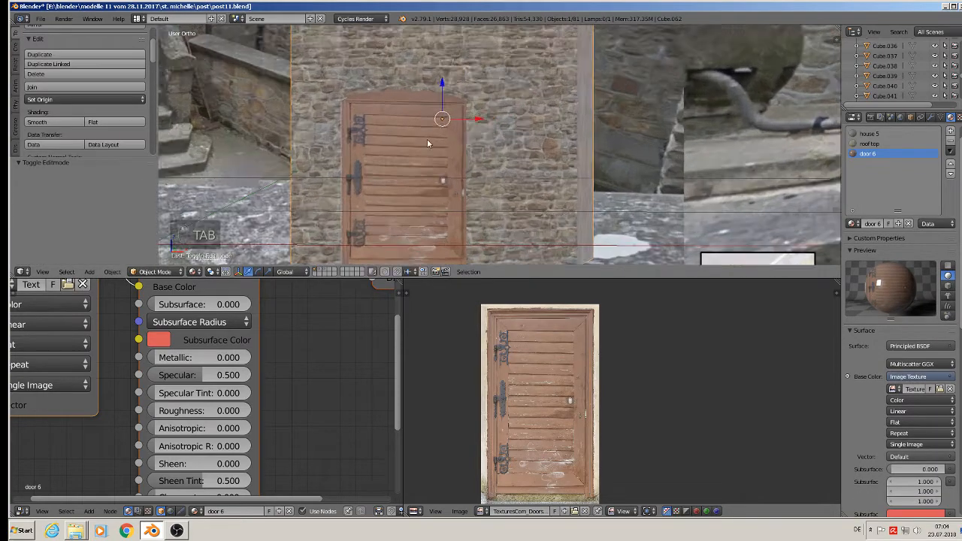
scroll(427, 143, down, 5)
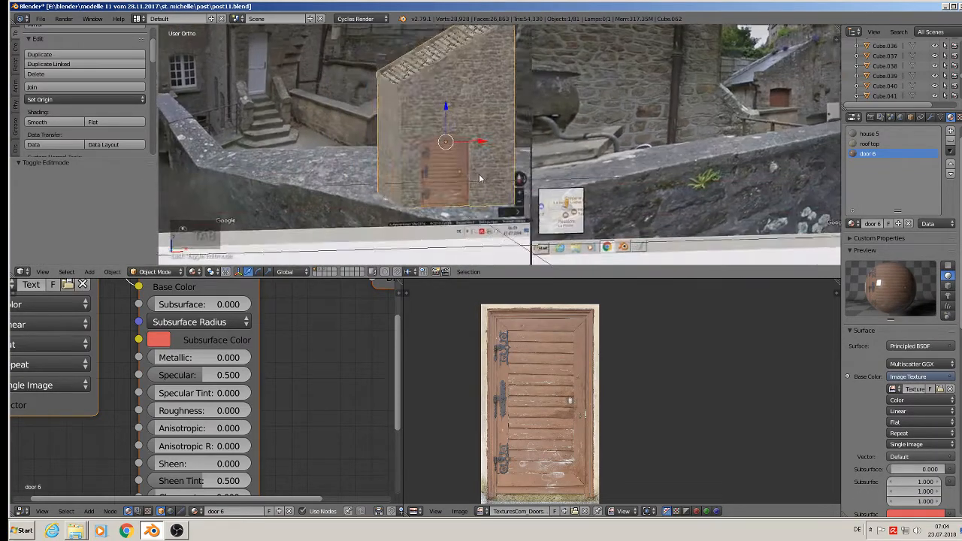
scroll(479, 173, up, 1)
key(a)
scroll(508, 194, up, 2)
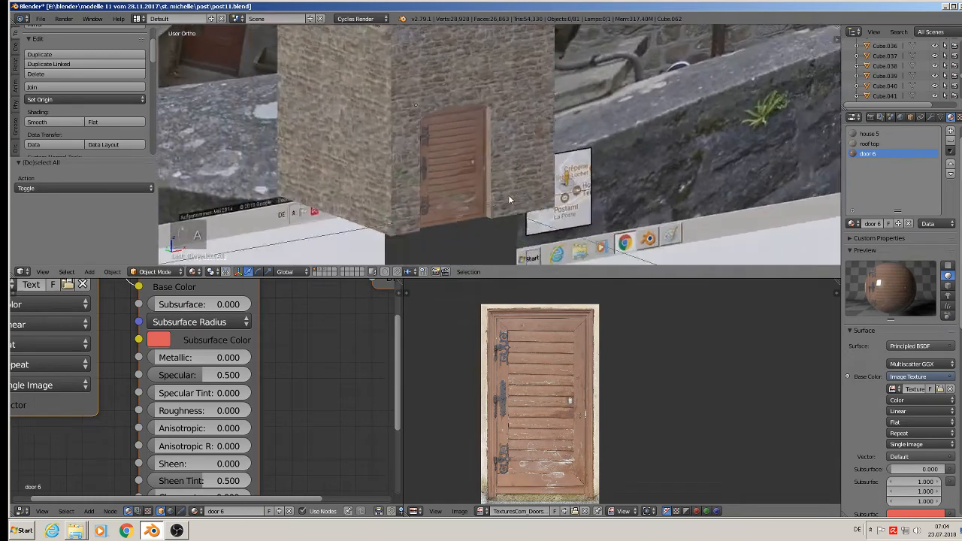
scroll(511, 180, up, 2)
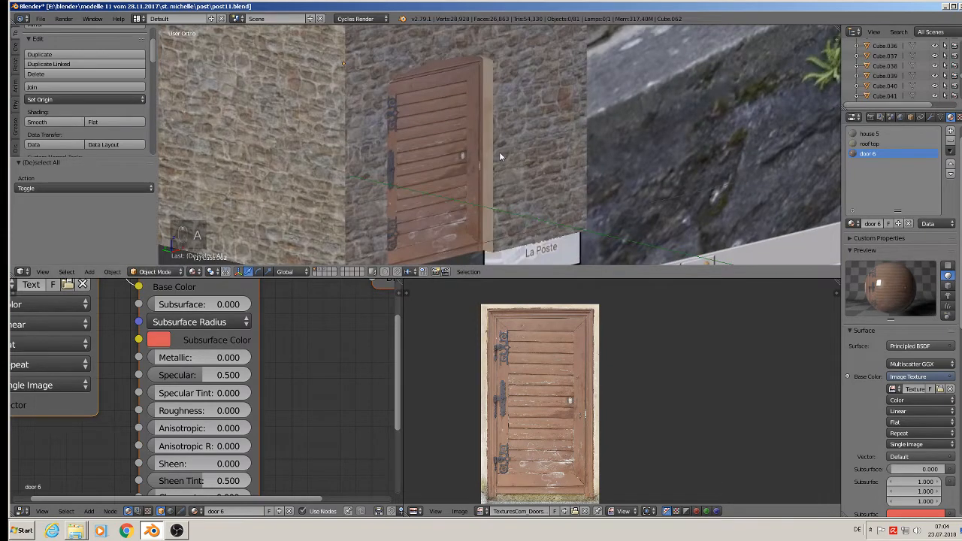
scroll(499, 152, down, 3)
middle_drag(499, 152, 496, 94)
Select the doorway's reveal faces: the arched underside and both vertical sides.
key(Tab)
scroll(496, 95, up, 3)
scroll(490, 97, up, 2)
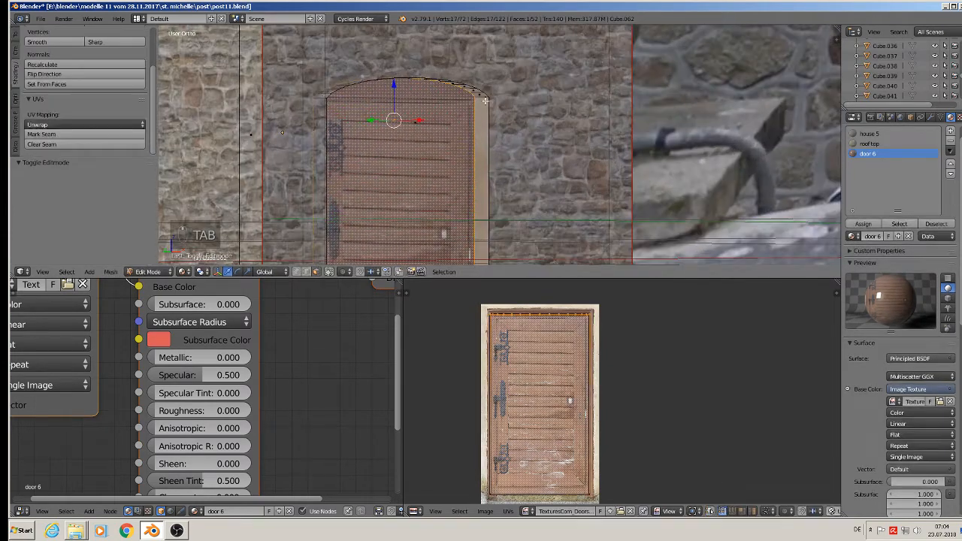
alt+right_click(480, 99)
shift+right_click(485, 129)
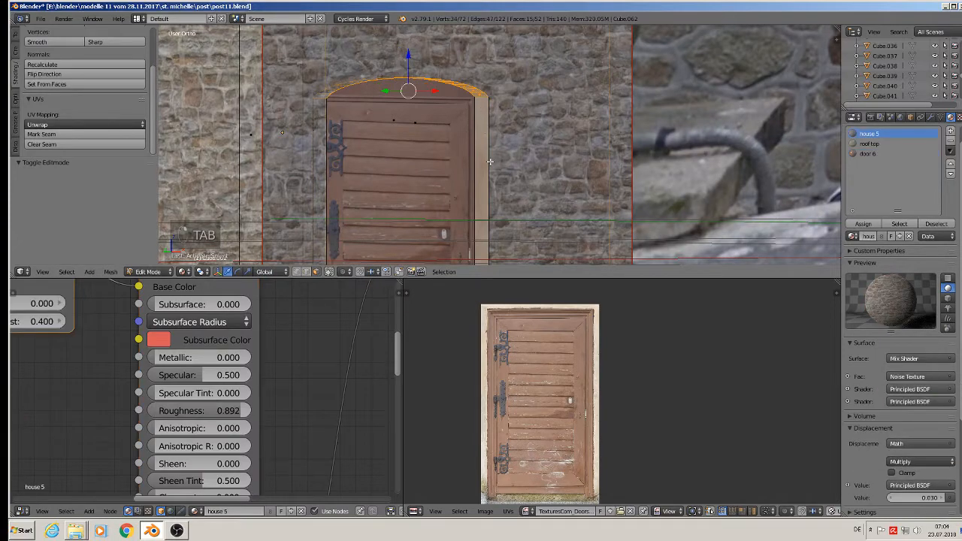
scroll(484, 246, down, 3)
shift+right_click(482, 248)
middle_drag(482, 248, 360, 255)
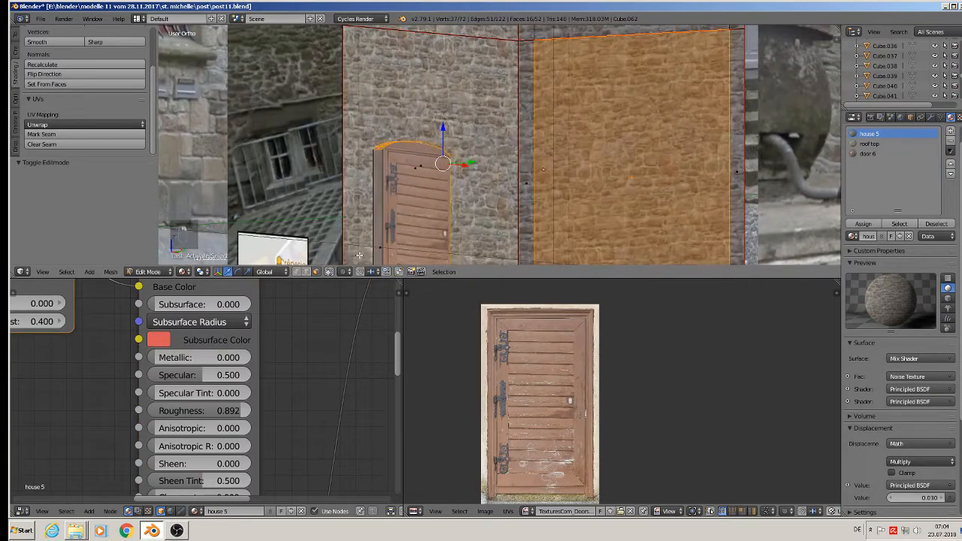
shift+right_click(378, 244)
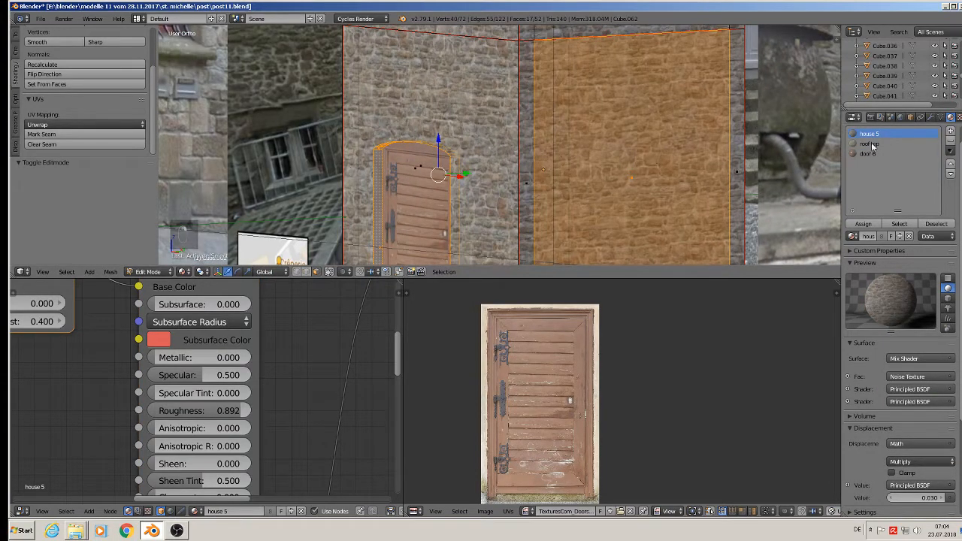
Try assigning the roof top material to the selected faces, and undo the assignment.
click(870, 143)
click(863, 224)
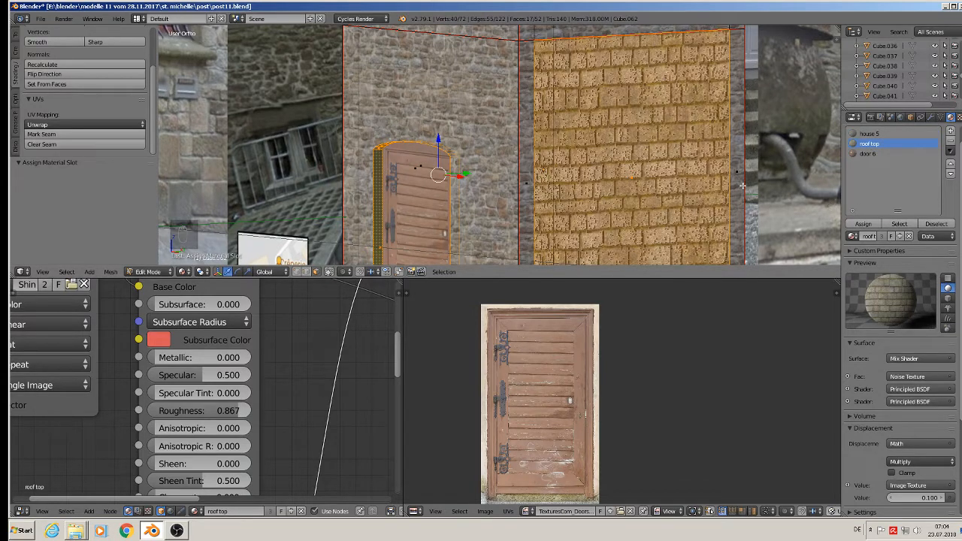
key(ctrl+z)
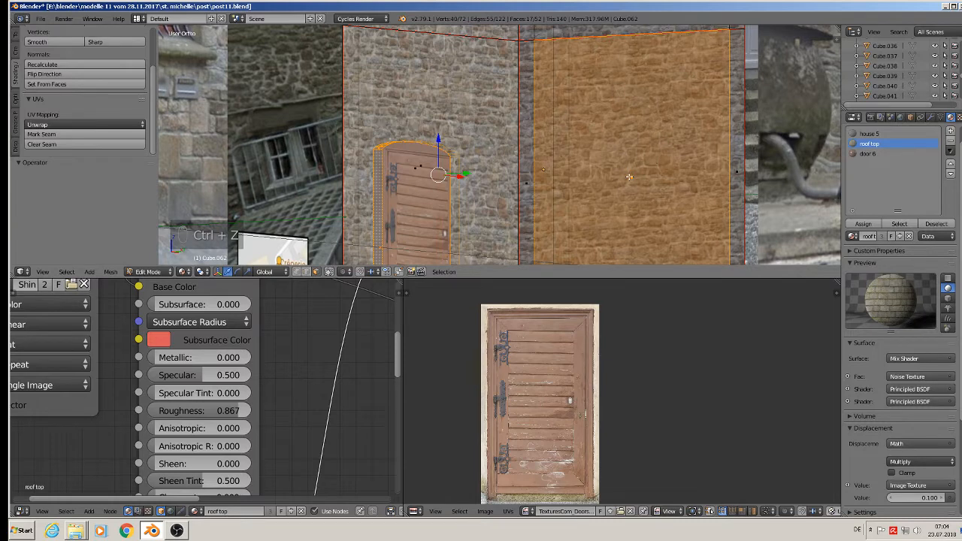
With only the doorway's reveal faces selected, assign them the house 5 material and unwrap them.
key(ctrl+z)
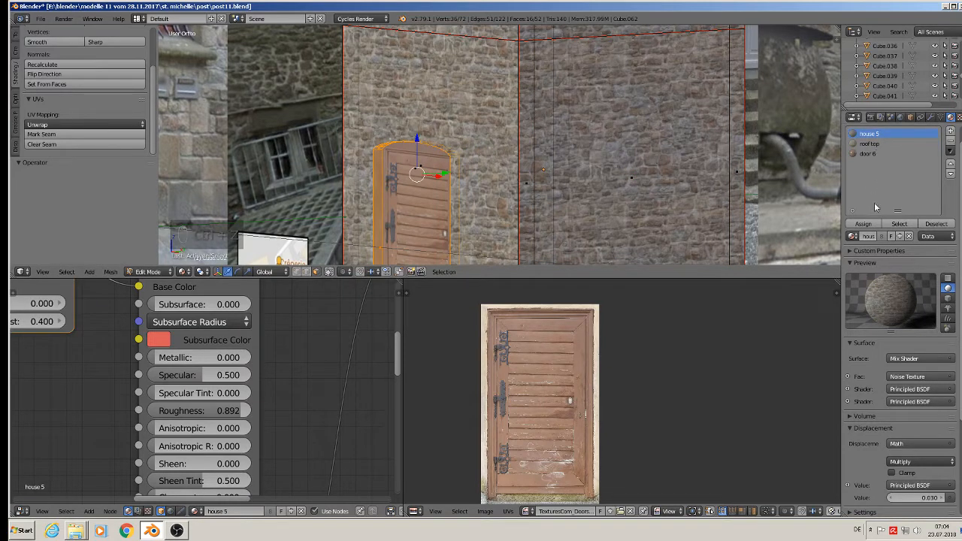
click(863, 225)
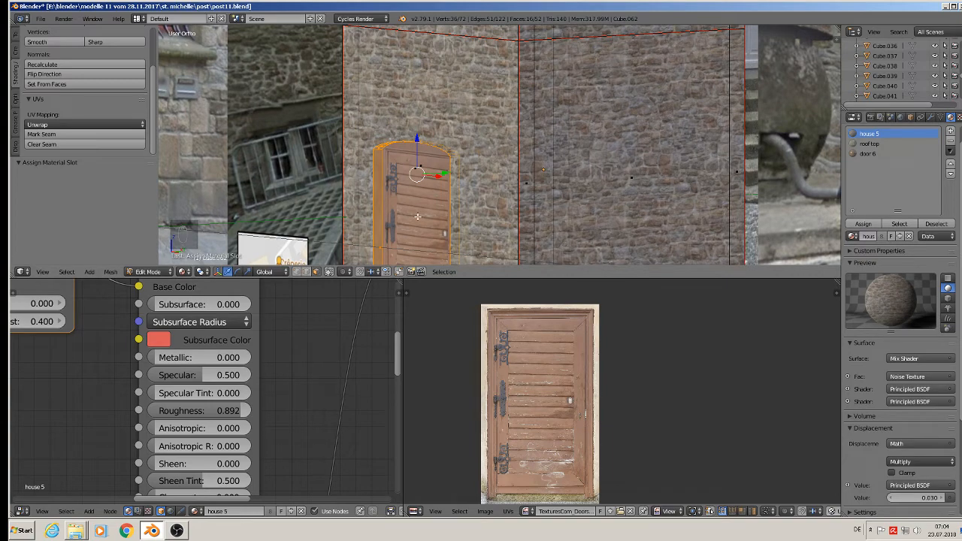
key(u)
click(390, 138)
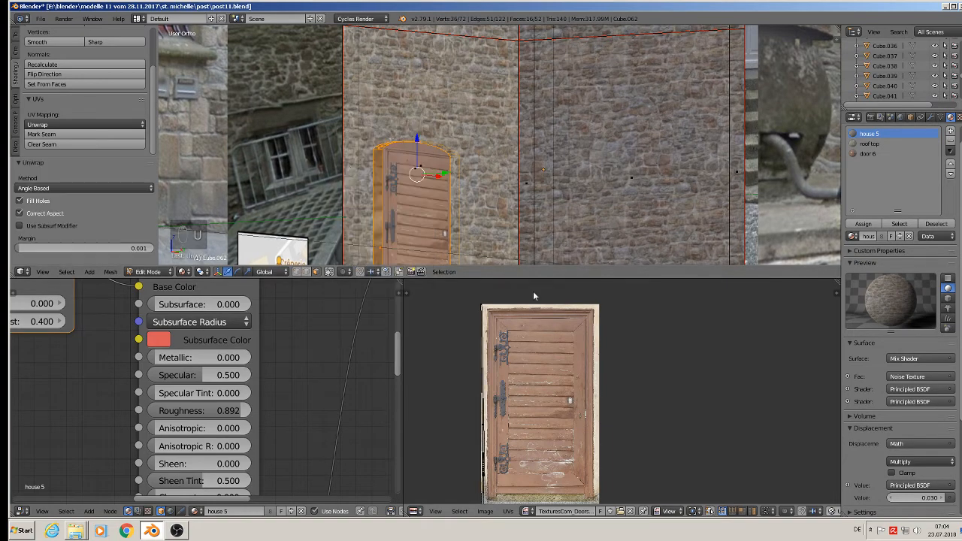
Unlink the door image from the UV view and scale the reveal faces' UVs up strongly so the stone texture repeats smaller.
click(631, 511)
key(a)
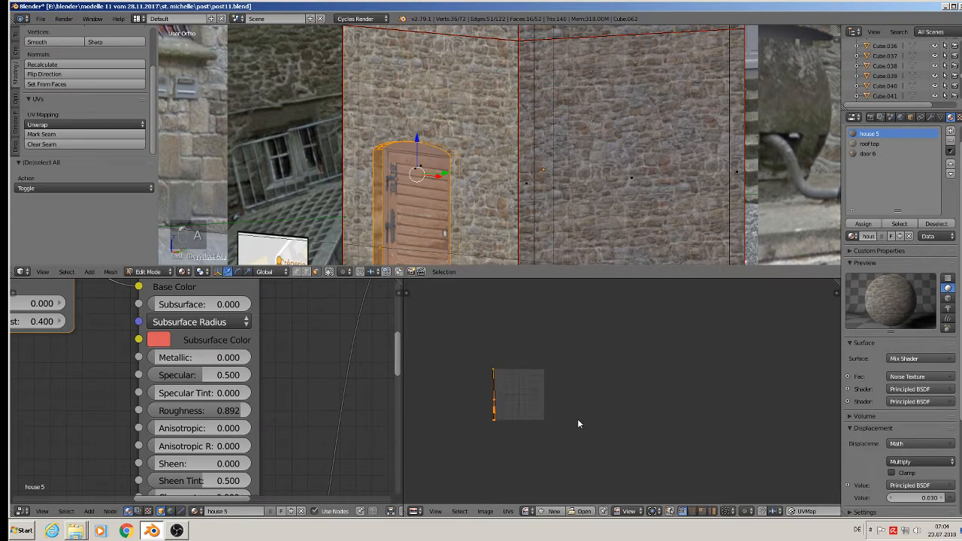
key(s)
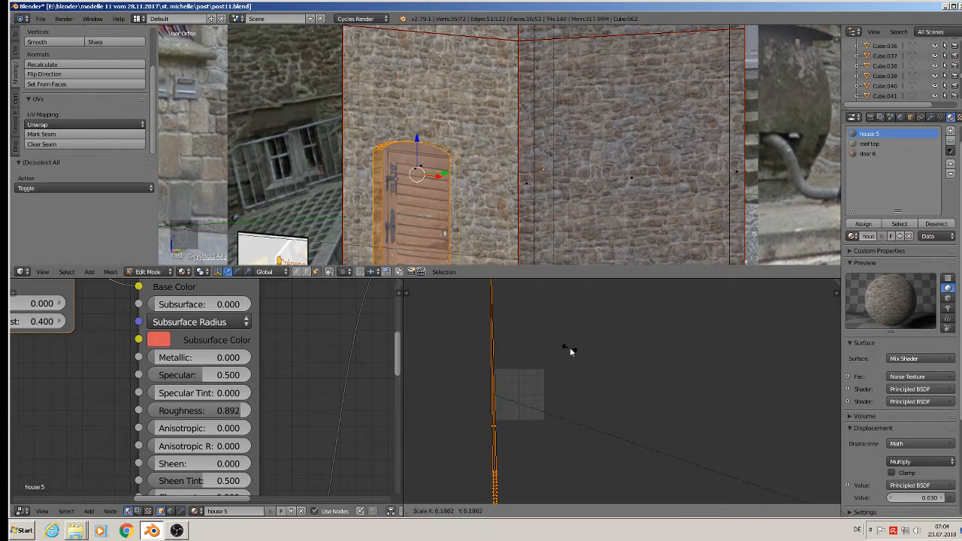
click(401, 408)
key(Tab)
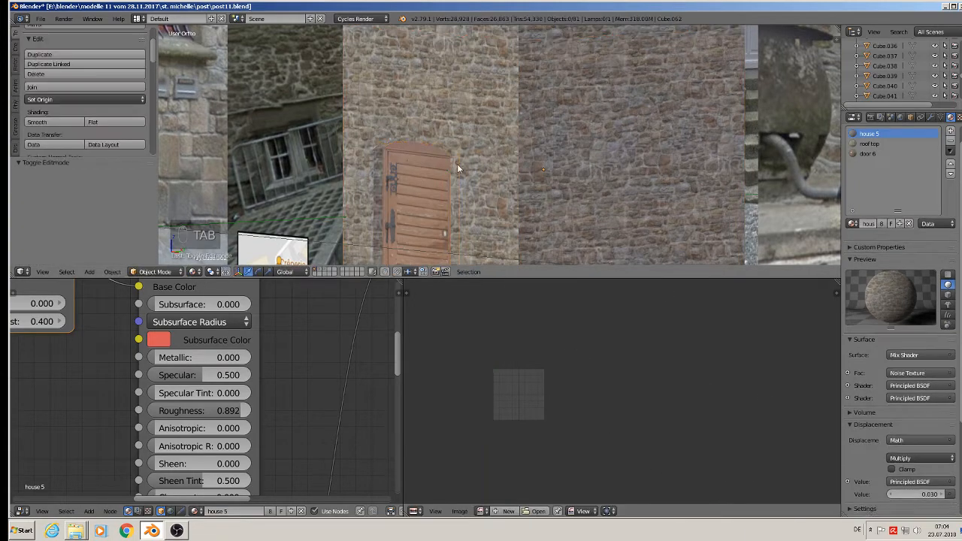
Save the file.
scroll(459, 167, down, 3)
middle_drag(453, 174, 587, 156)
scroll(587, 157, down, 1)
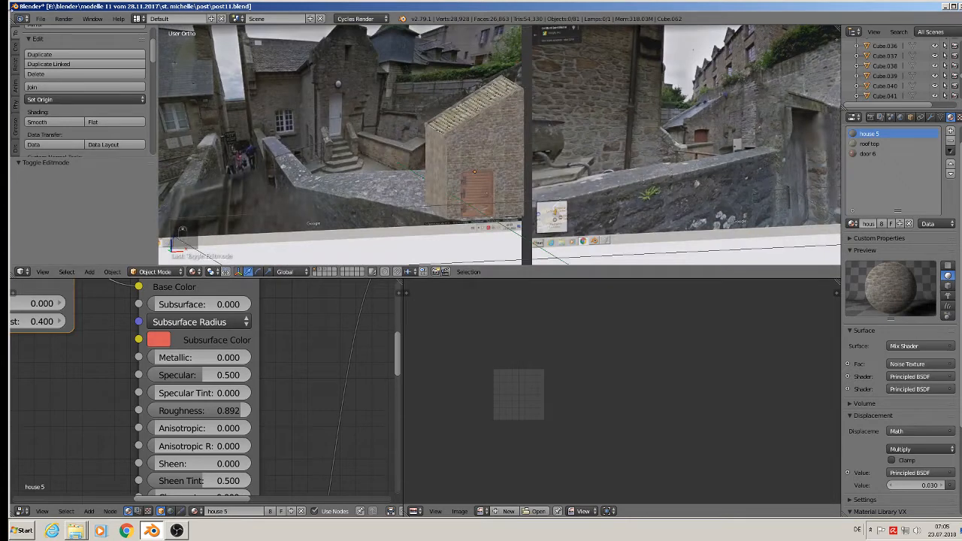
click(40, 18)
click(65, 97)
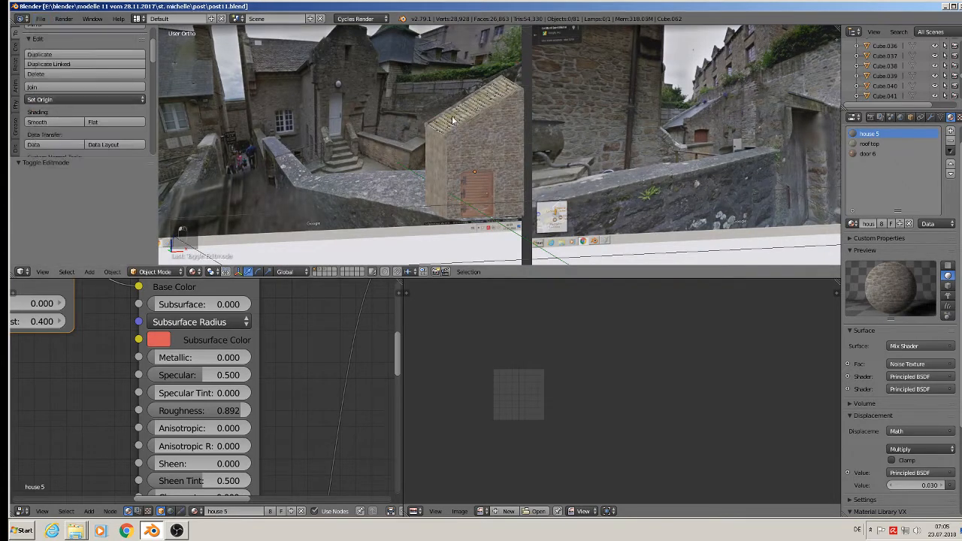
scroll(736, 112, up, 2)
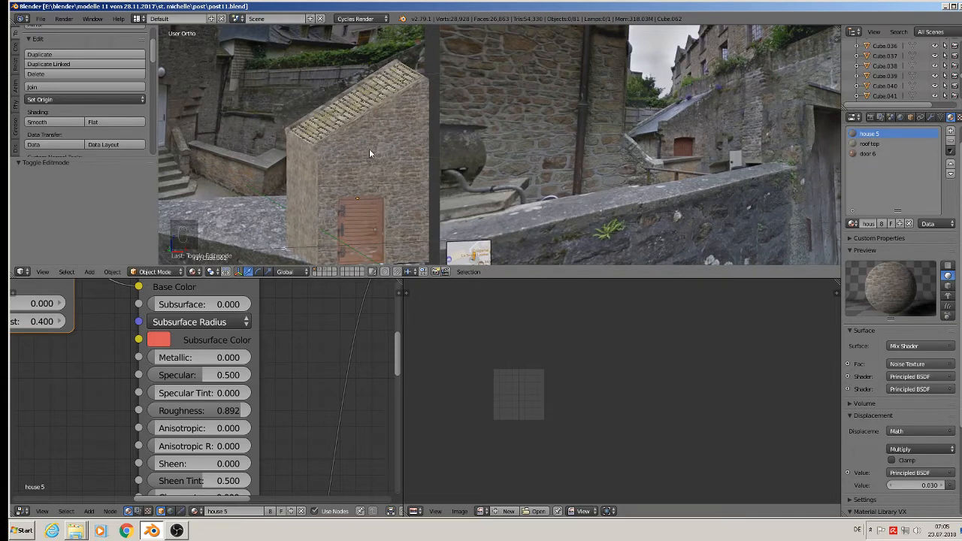
Select the house's roof and gable vertices above the front wall's horizontal edge and lower them by 0.018 along Z.
key(Tab)
middle_drag(369, 153, 376, 195)
key(a)
key(a)
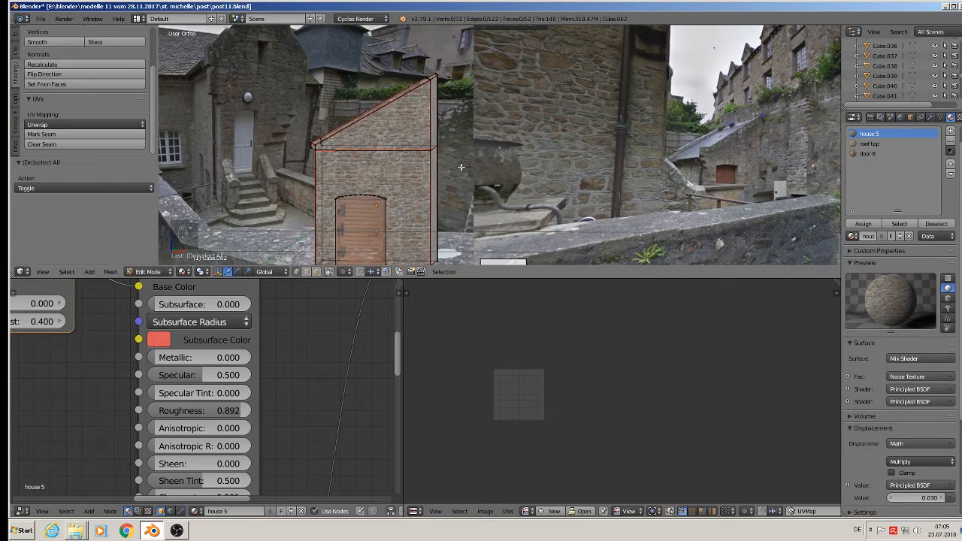
key(b)
drag(461, 167, 233, 47)
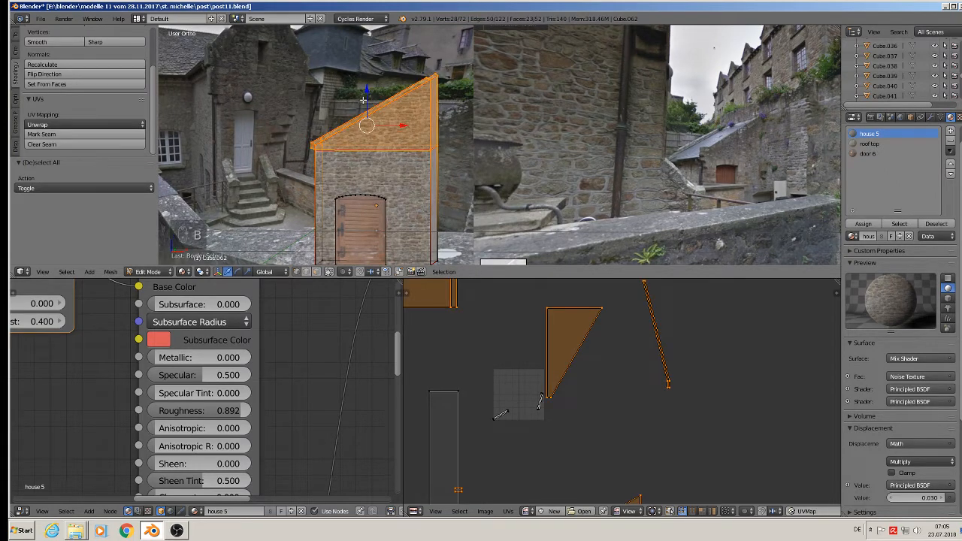
drag(363, 99, 370, 126)
middle_drag(414, 175, 423, 192)
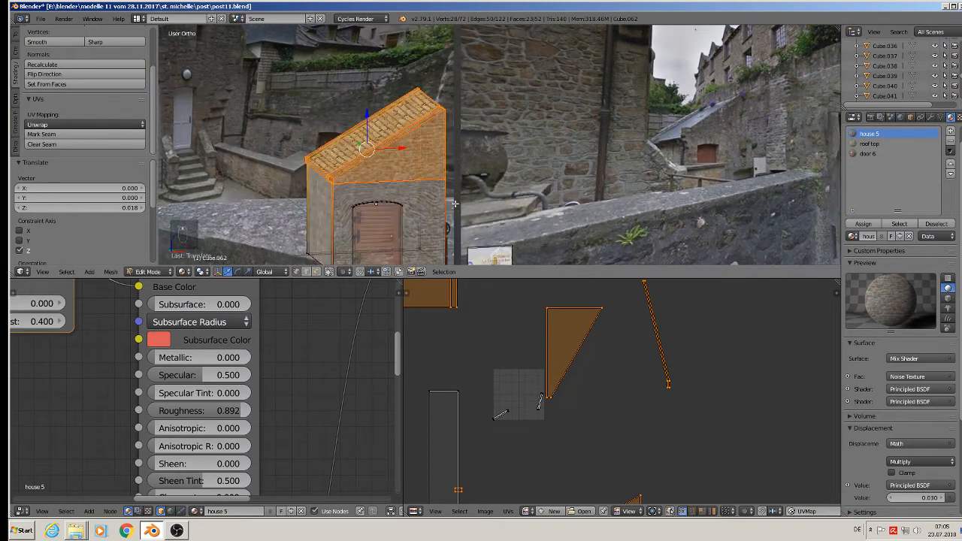
key(a)
key(a)
shift+click(379, 232)
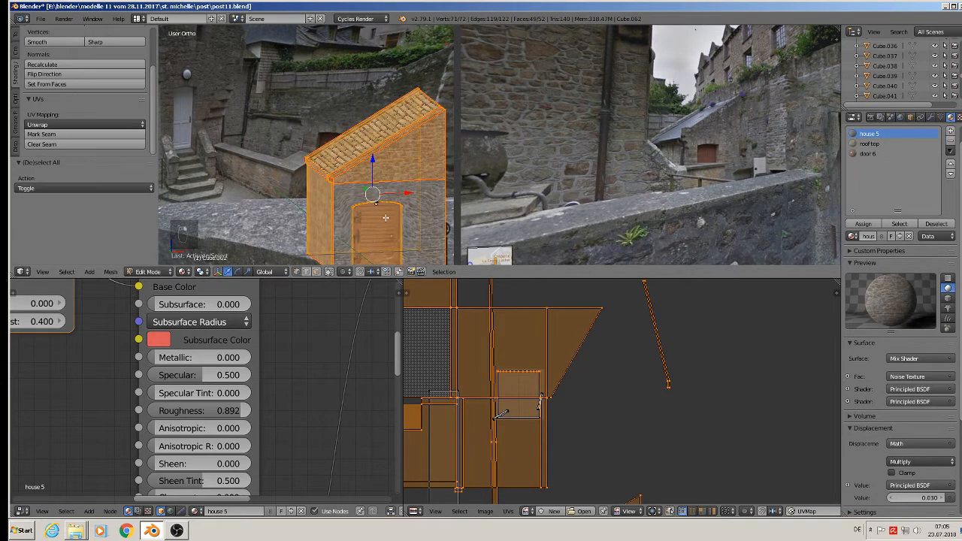
key(ctrl+z)
scroll(385, 218, up, 5)
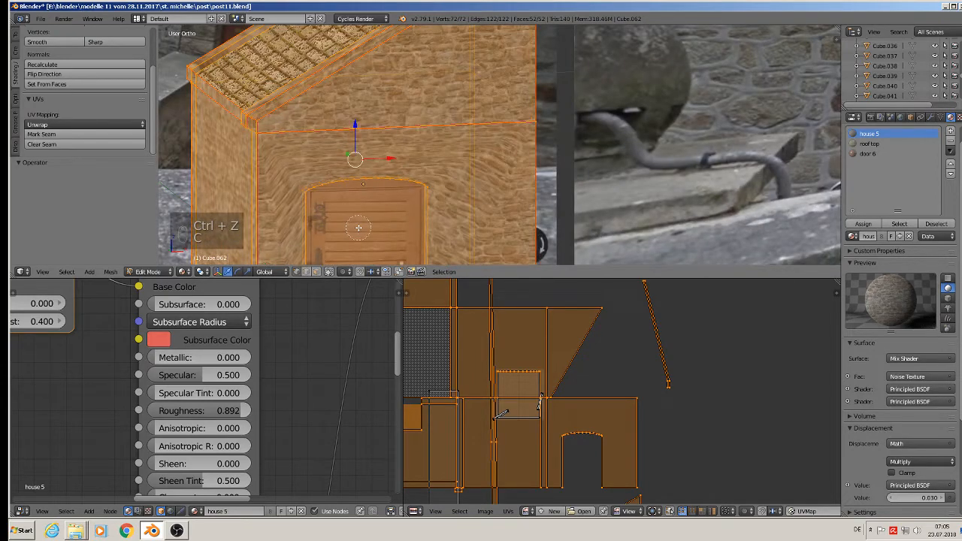
key(c)
middle_drag(368, 197, 346, 182)
Select all of the house's faces except the door panel and the sloped roof surface.
click(317, 272)
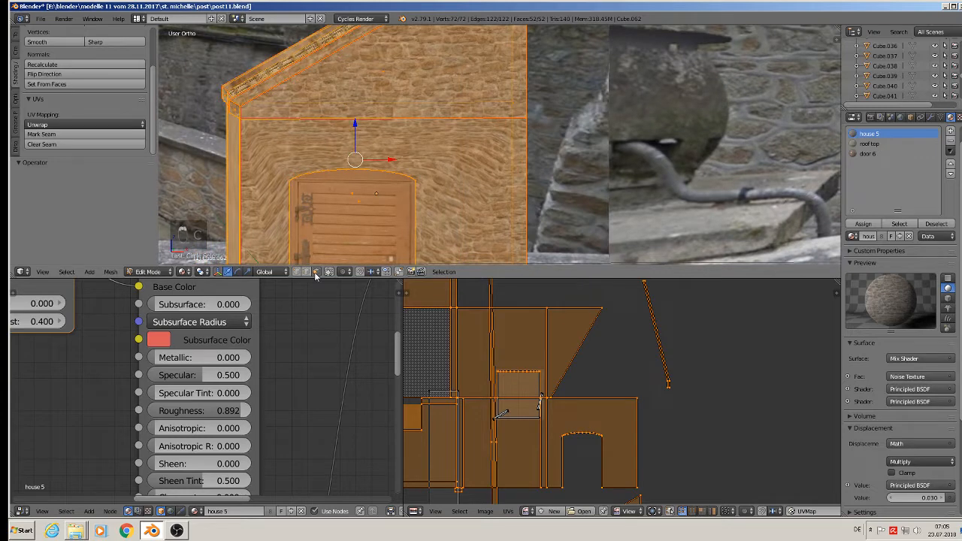
right_click(355, 199)
key(a)
key(a)
key(a)
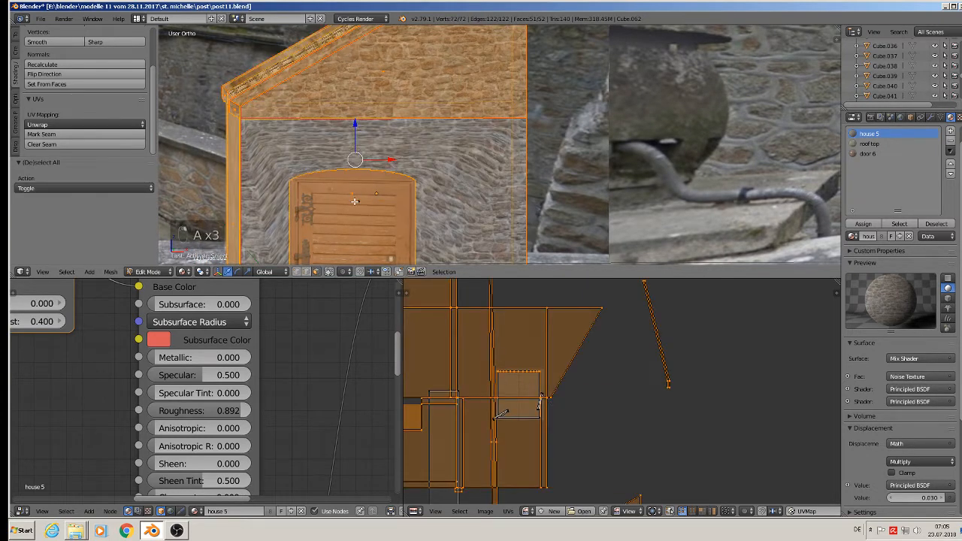
key(a)
key(a)
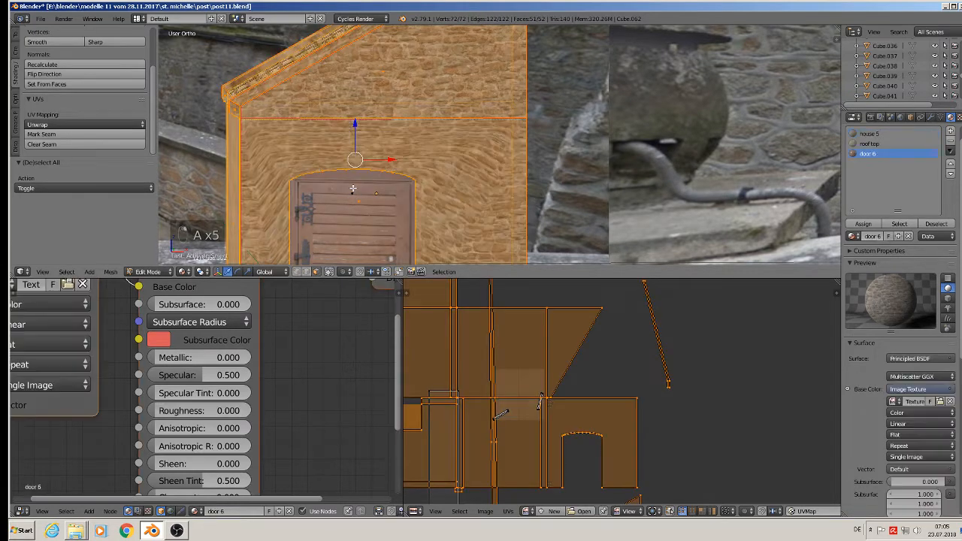
middle_drag(352, 188, 404, 232)
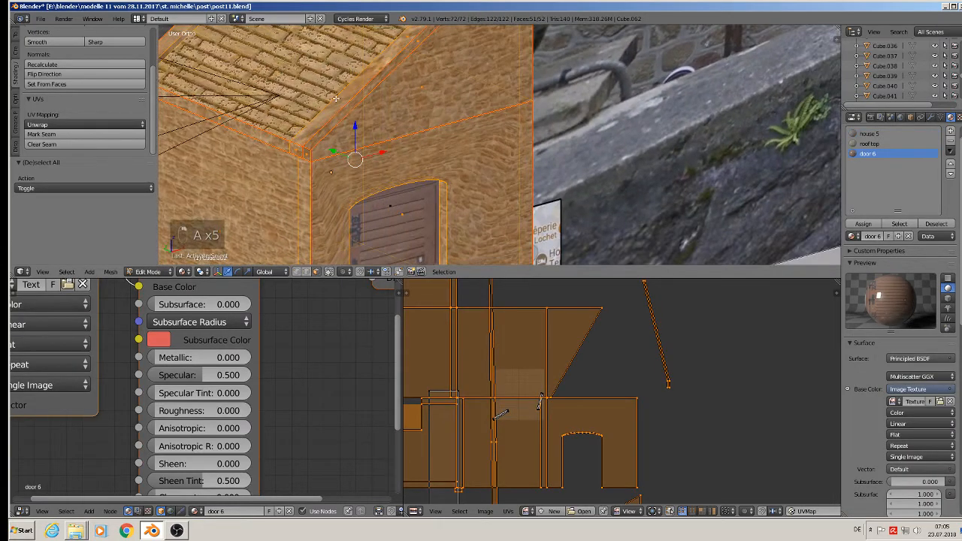
shift+middle_drag(336, 98, 371, 217)
shift+right_click(396, 182)
scroll(398, 182, down, 6)
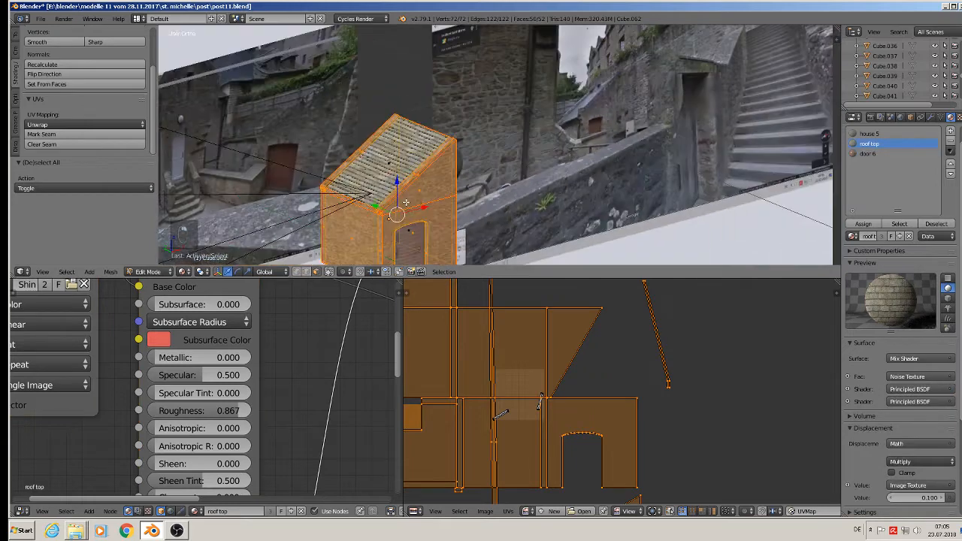
Try a standard unwrap of the selected faces, scaling their UVs by 2.832, and inspect the texture around the doorway.
key(u)
click(407, 204)
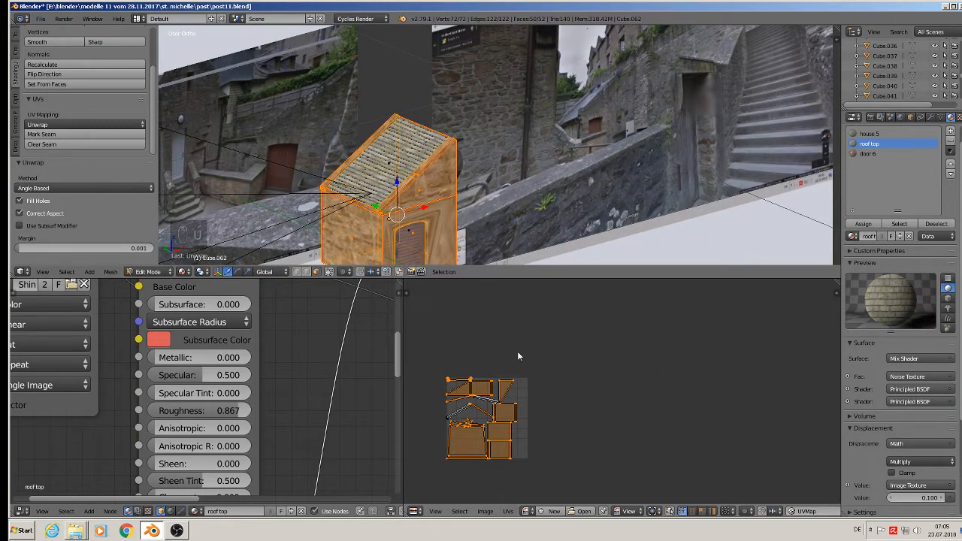
key(a)
key(a)
key(a)
key(s)
click(673, 467)
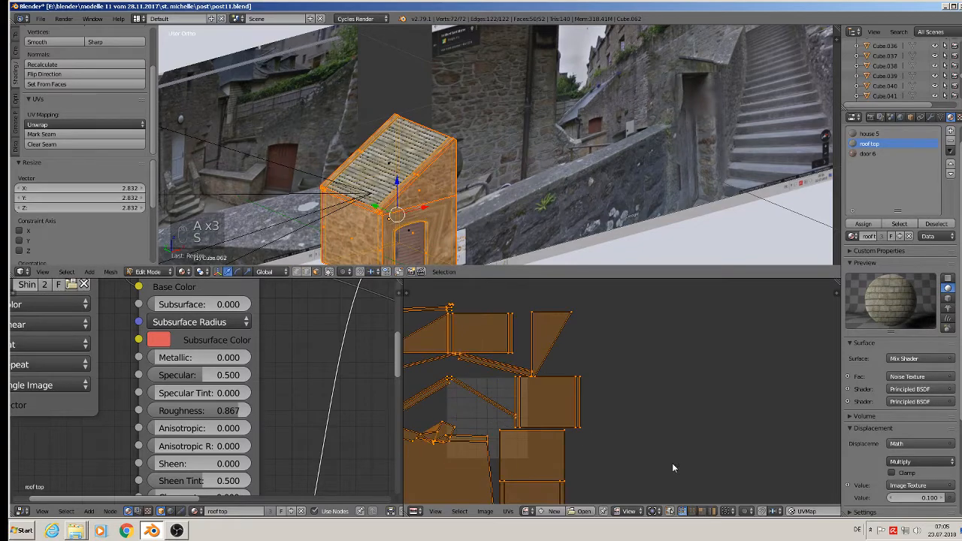
middle_drag(511, 210, 437, 180)
scroll(469, 188, up, 3)
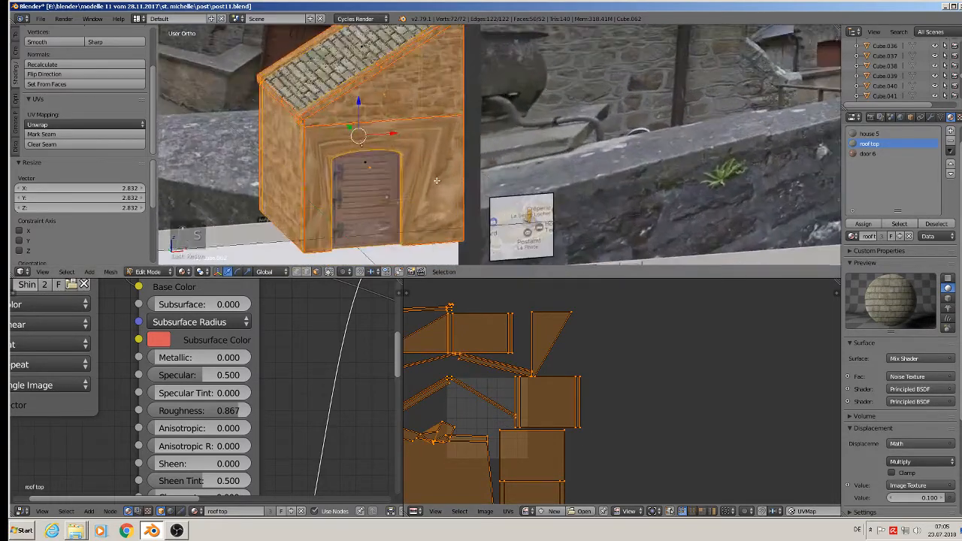
scroll(436, 180, up, 1)
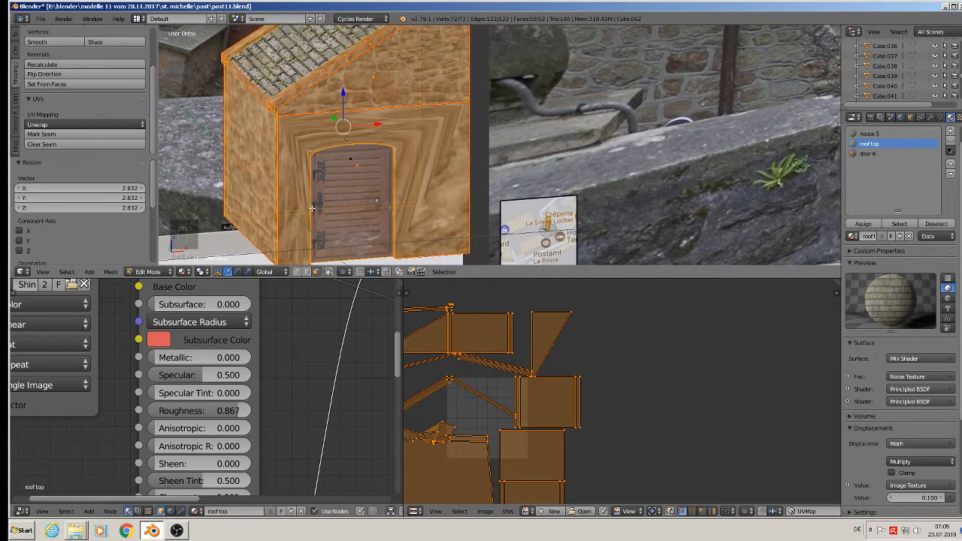
Apply the house object's scale in Object Mode and return to editing its mesh.
key(Tab)
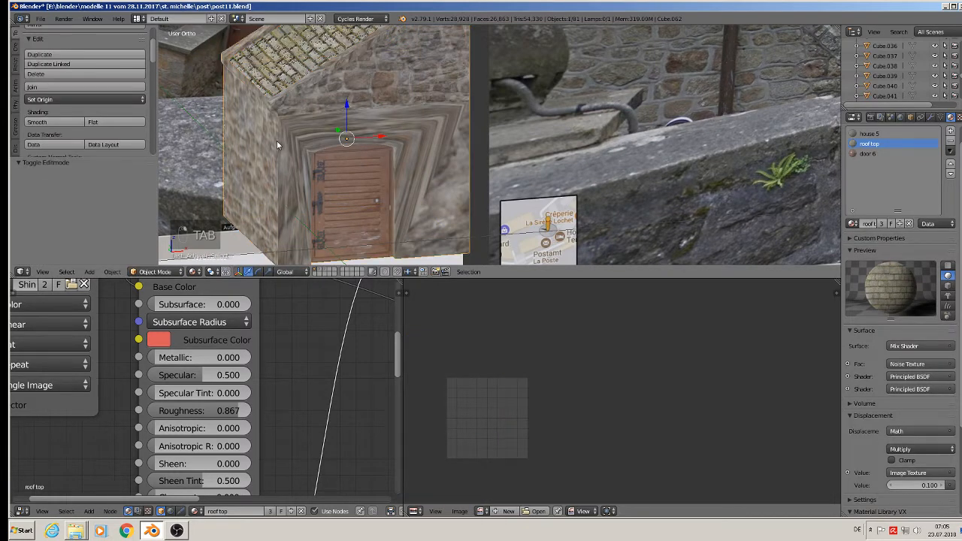
click(114, 271)
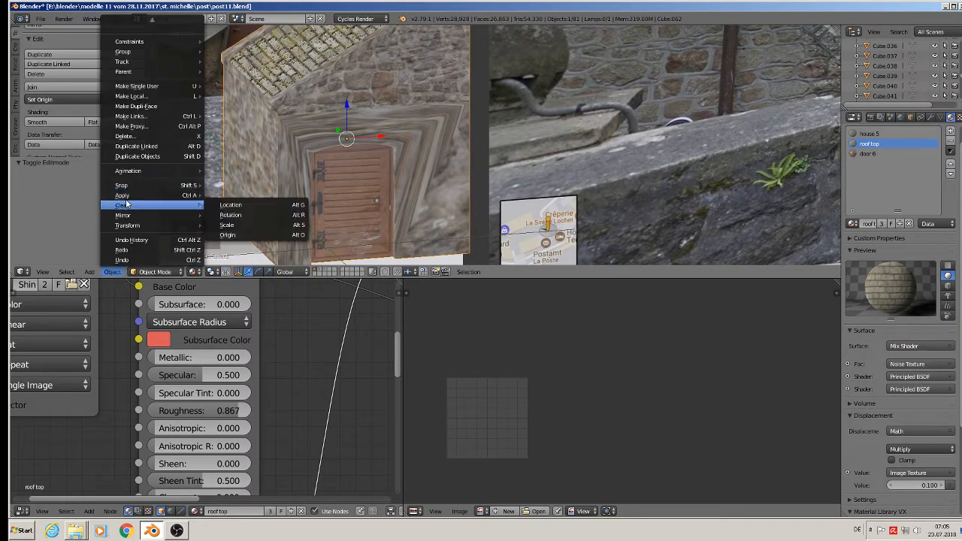
mouse_move(128, 196)
click(253, 225)
key(Tab)
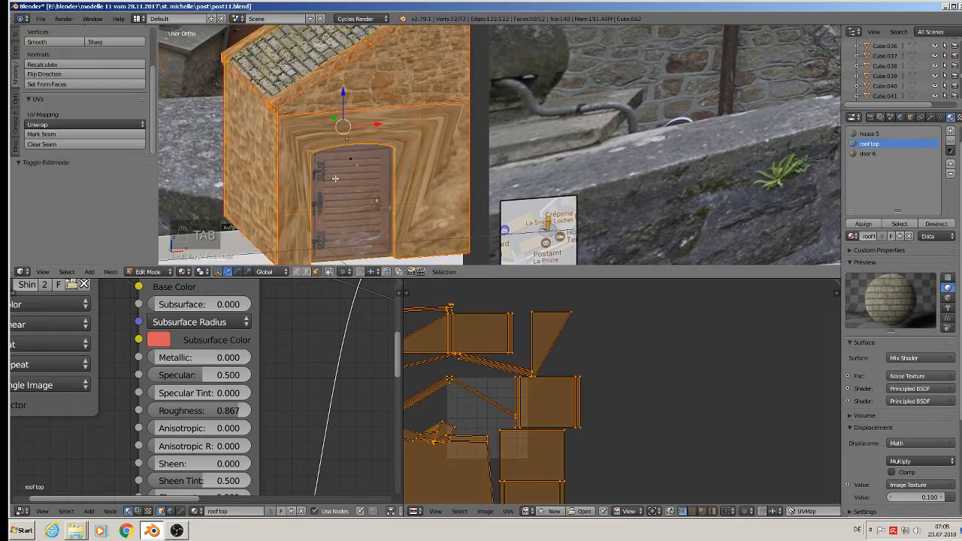
Remap the selected stone faces with Smart UV Project, using an angle limit of 66 and an island margin of 0.
key(u)
click(344, 178)
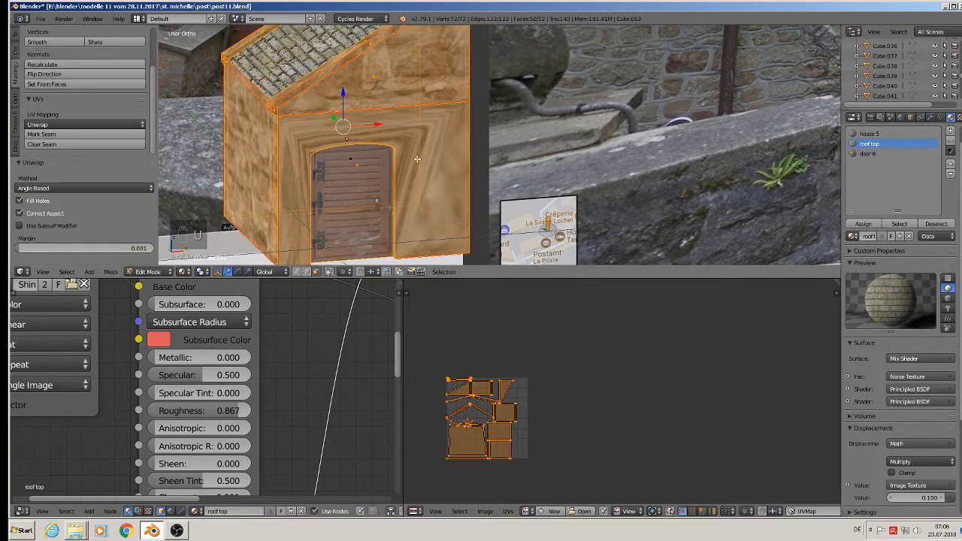
mouse_move(417, 158)
middle_down()
mouse_move(345, 150)
mouse_move(422, 163)
middle_up()
key(u)
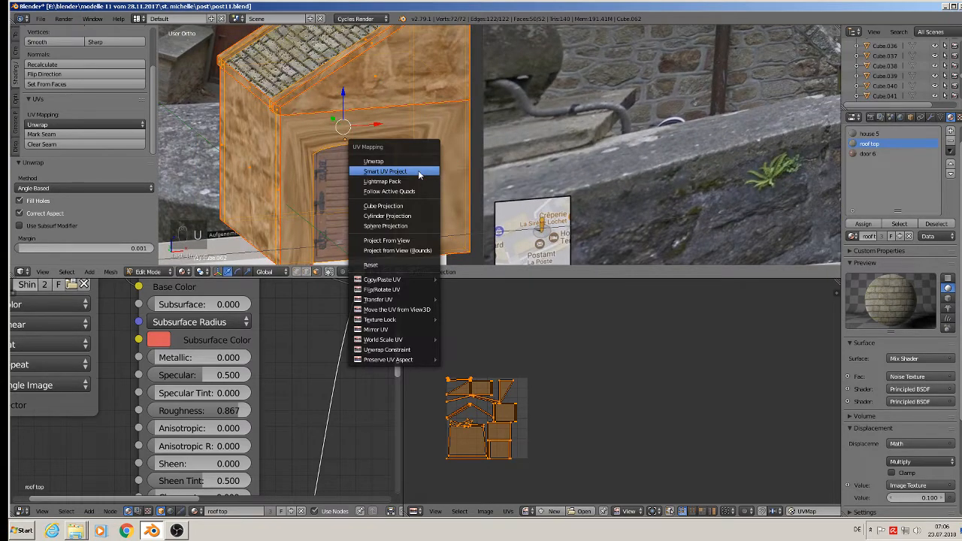
click(422, 171)
click(417, 248)
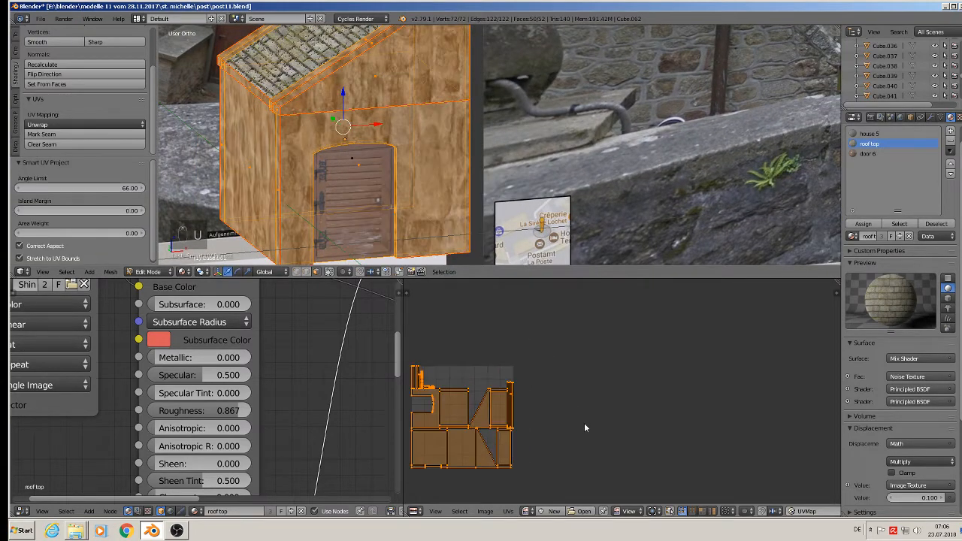
Rotate the selected faces' UV layout by 90° and scale it by 4.588.
text(r90)
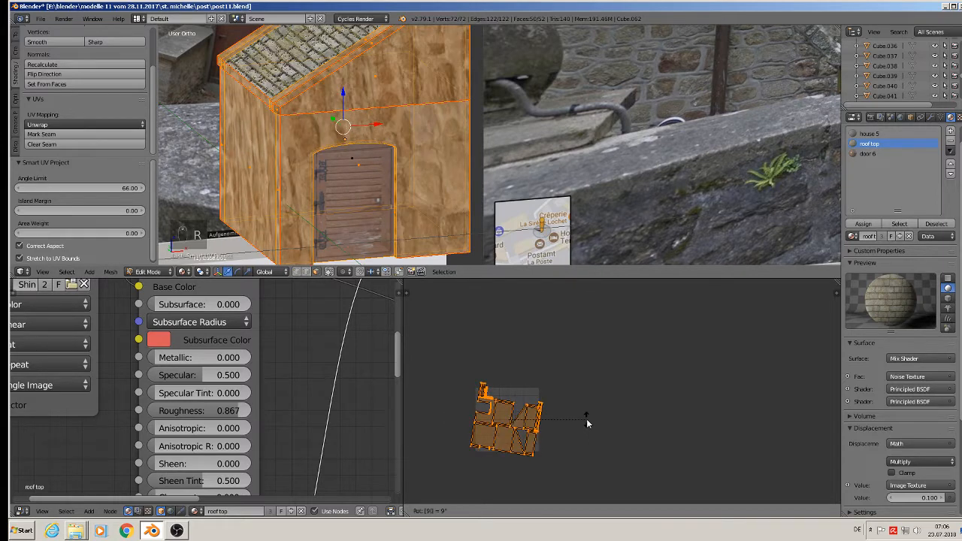
key(Return)
key(s)
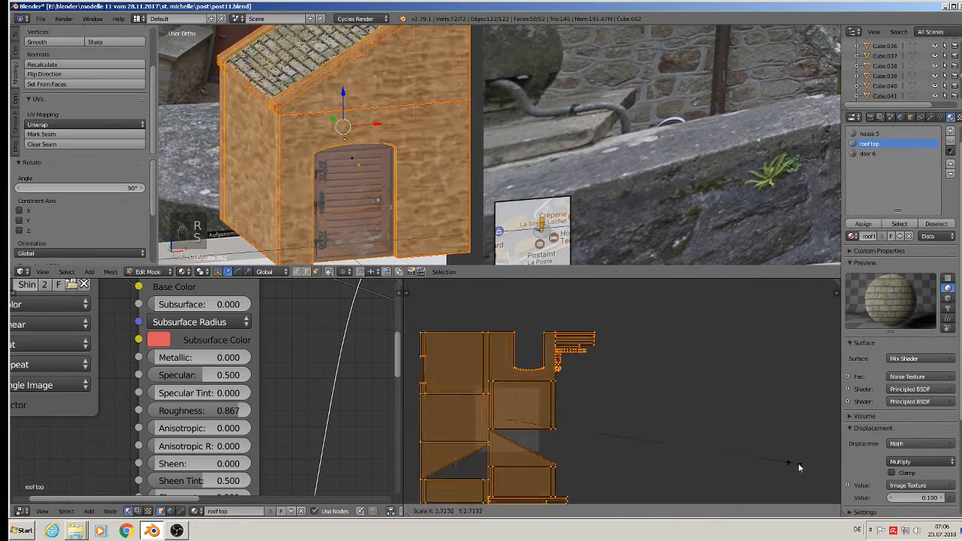
click(544, 281)
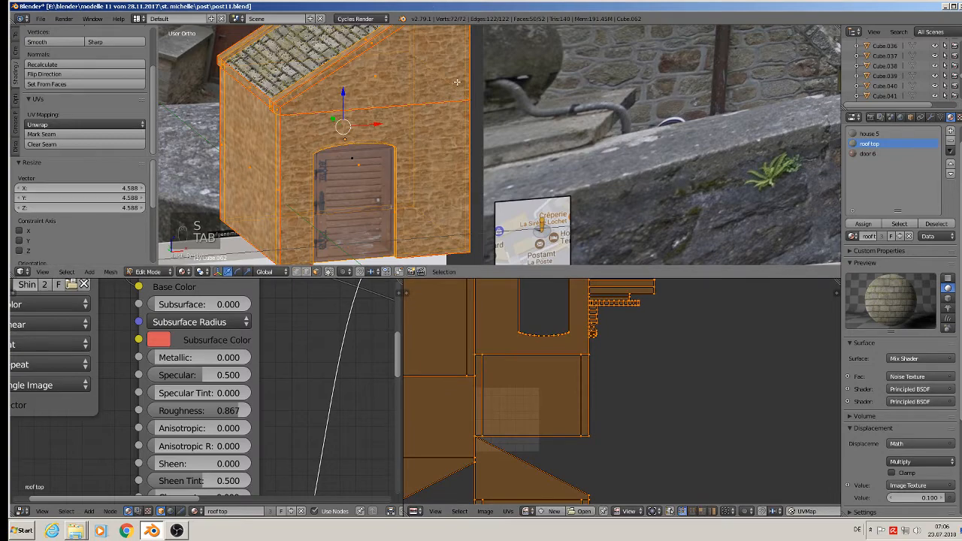
Leave mesh editing and save the file with the remapped stone walls.
scroll(457, 134, down, 3)
key(Tab)
mouse_move(457, 138)
middle_down()
mouse_move(418, 135)
mouse_move(466, 126)
middle_up()
scroll(465, 126, down, 2)
click(41, 18)
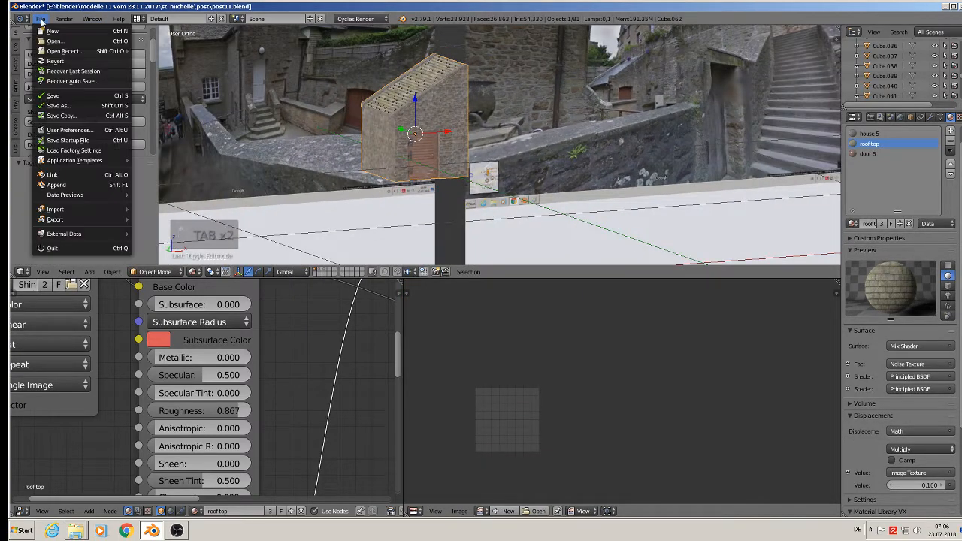
Move the small house 2.492 along Y, away from the reference photos toward the modelled stairs.
scroll(461, 116, down, 2)
shift+middle_drag(571, 128, 631, 201)
scroll(658, 172, up, 2)
scroll(657, 170, down, 3)
scroll(595, 197, up, 2)
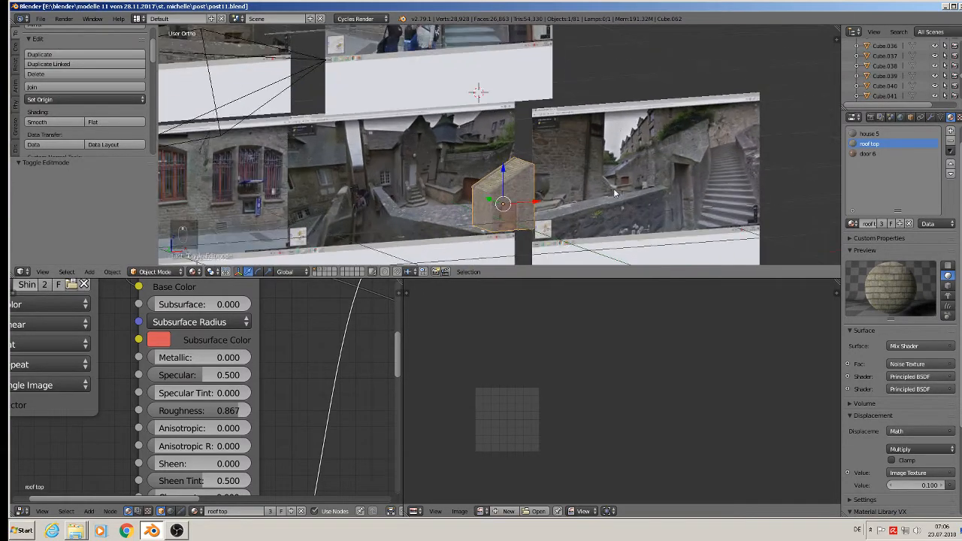
scroll(619, 176, down, 4)
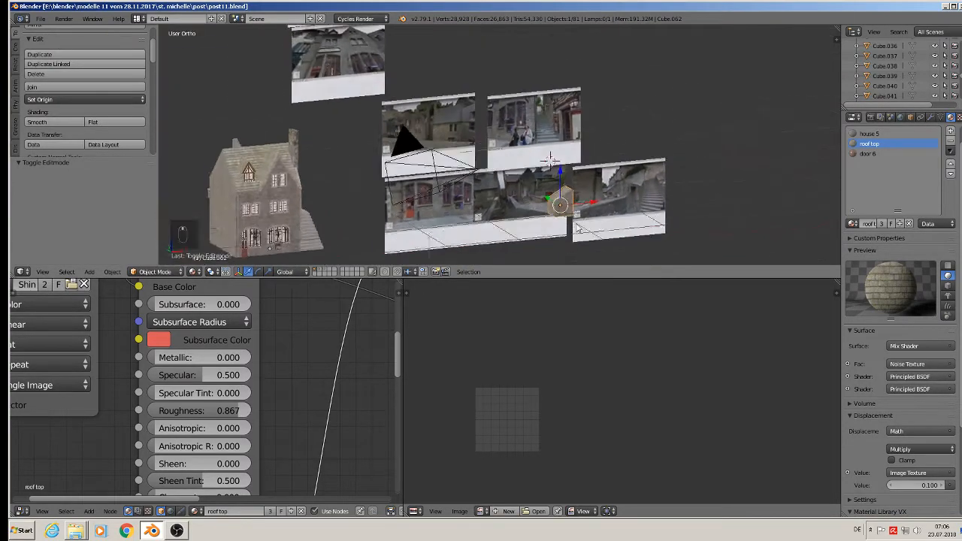
middle_drag(553, 249, 527, 249)
drag(594, 211, 305, 32)
shift+middle_drag(350, 80, 409, 169)
scroll(466, 148, up, 2)
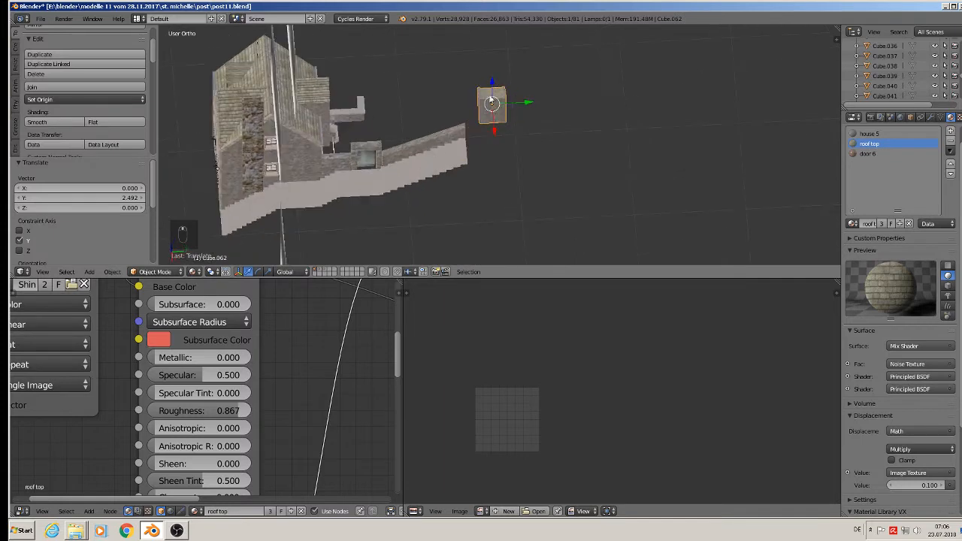
Raise the small house 0.635 along Z and rotate it 90° around the Z axis.
drag(491, 94, 489, 48)
middle_drag(496, 73, 527, 112)
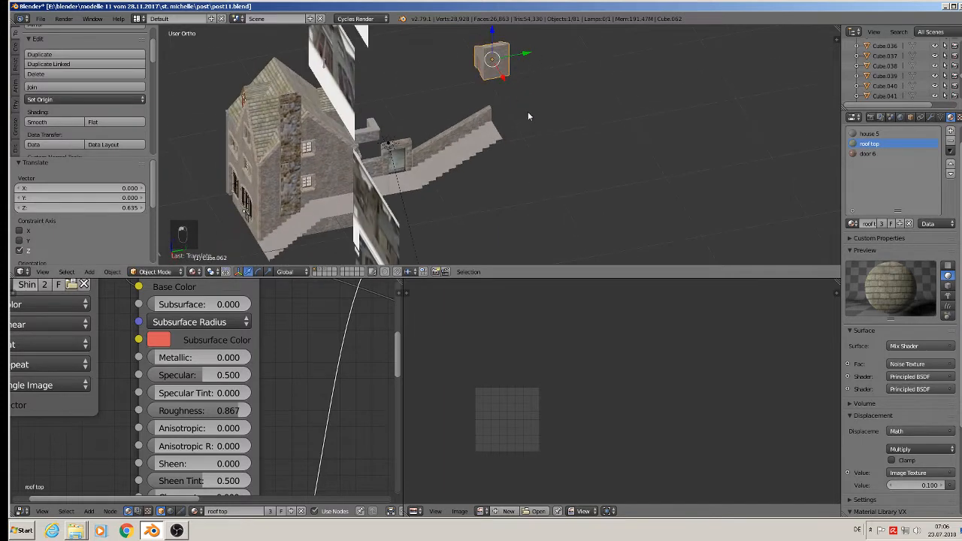
text(rz90)
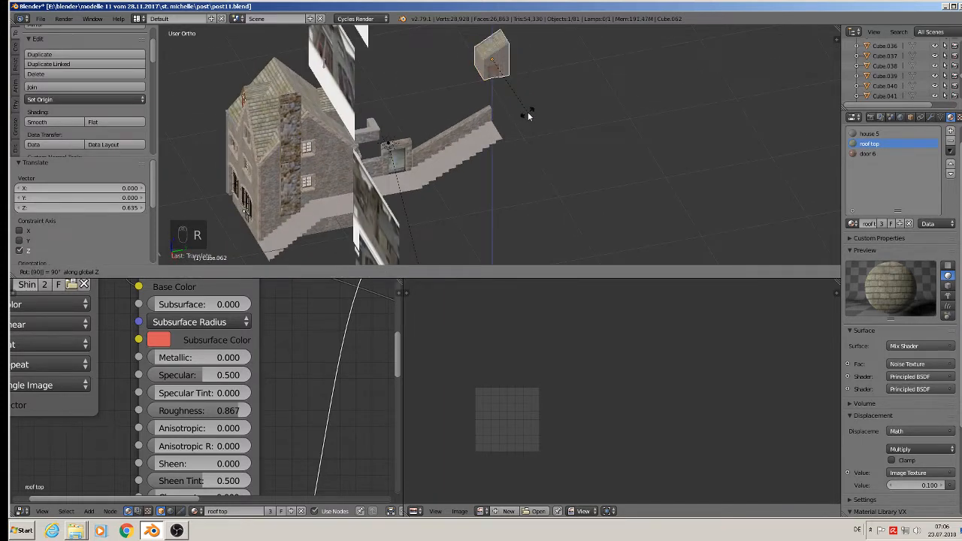
key(Return)
Shift the small house along Y and X and lower it, placing it behind the far end of the stair wall.
key(g)
key(y)
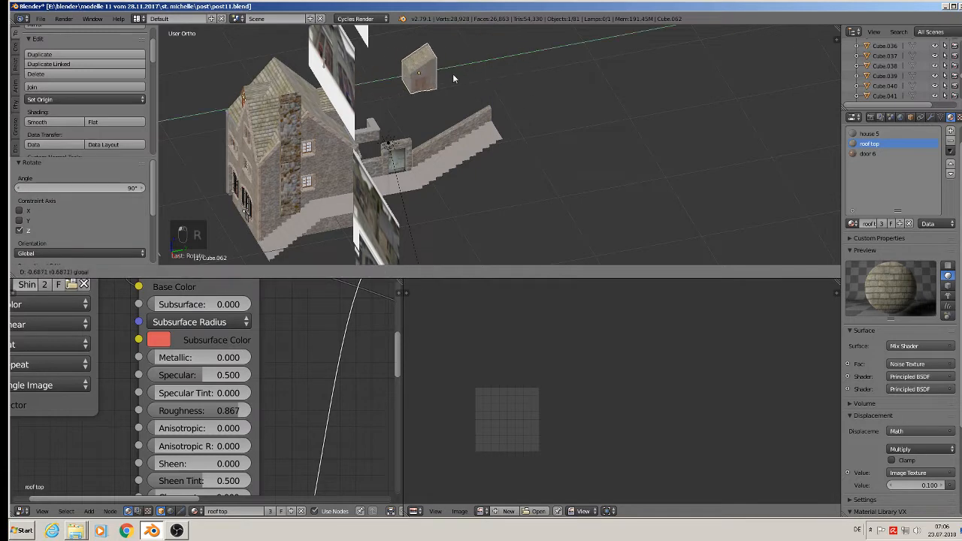
click(450, 96)
scroll(451, 113, up, 2)
middle_drag(430, 202, 293, 173)
drag(441, 106, 448, 168)
middle_drag(447, 167, 428, 141)
key(g)
key(x)
drag(447, 164, 447, 164)
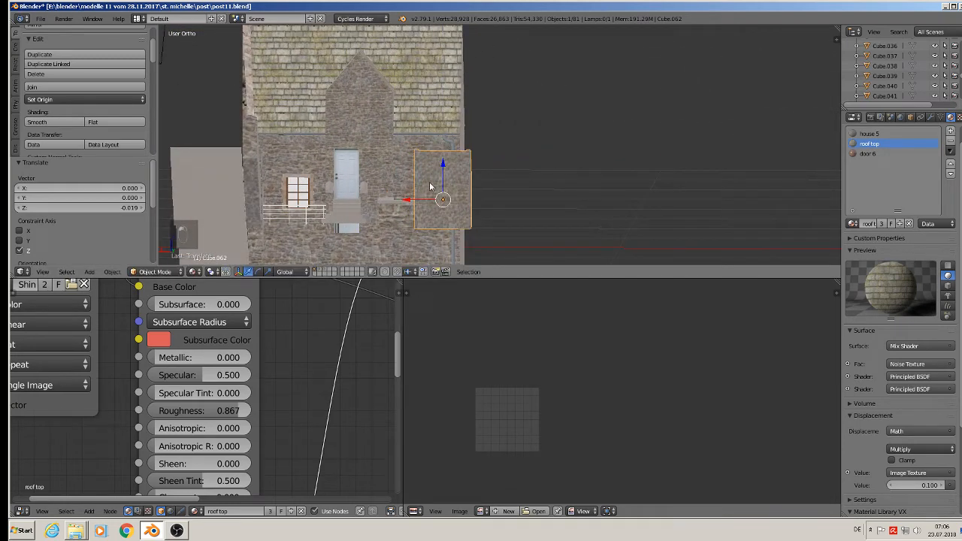
drag(419, 202, 407, 203)
Scale the small house by 1.363 and raise it 0.064 along Z.
middle_drag(406, 204, 599, 140)
key(s)
click(600, 119)
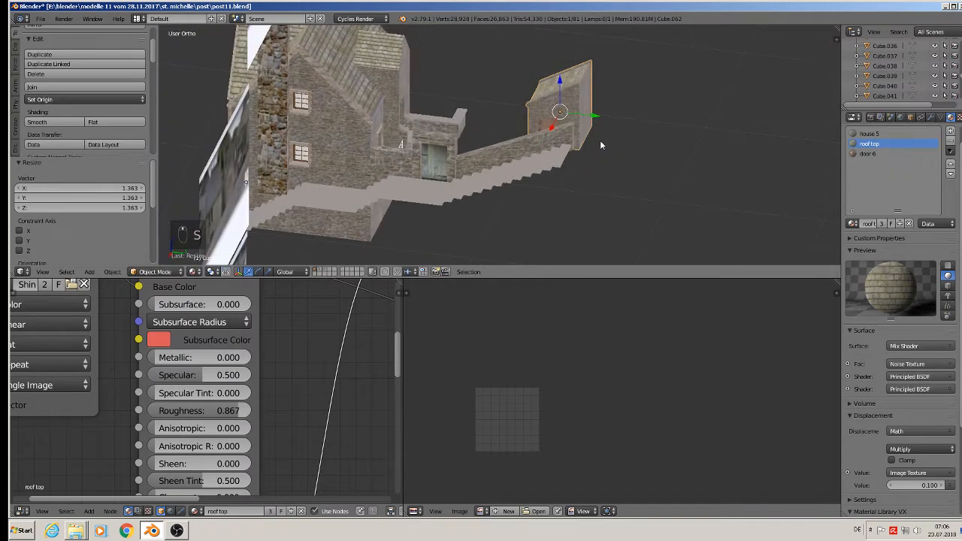
drag(559, 93, 560, 82)
Using the courtyard reference photo, move the small house -0.474 along Y, -0.113 along X, and 0.308 along Y past the low wall's end.
middle_drag(559, 83, 538, 110)
key(KP_1)
scroll(532, 159, down, 5)
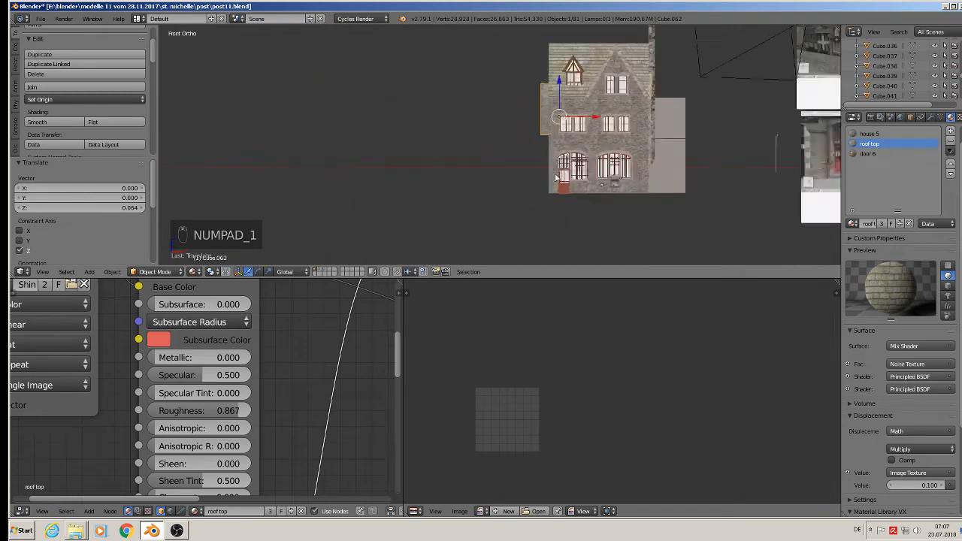
shift+middle_drag(725, 151, 363, 107)
scroll(430, 105, up, 8)
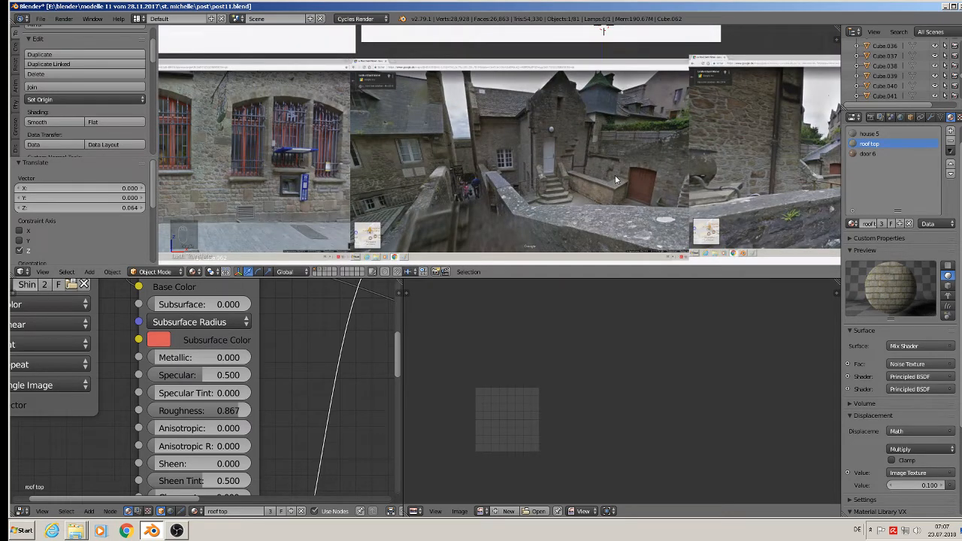
scroll(589, 193, down, 6)
shift+middle_drag(431, 193, 409, 150)
drag(458, 92, 374, 96)
middle_drag(374, 96, 335, 106)
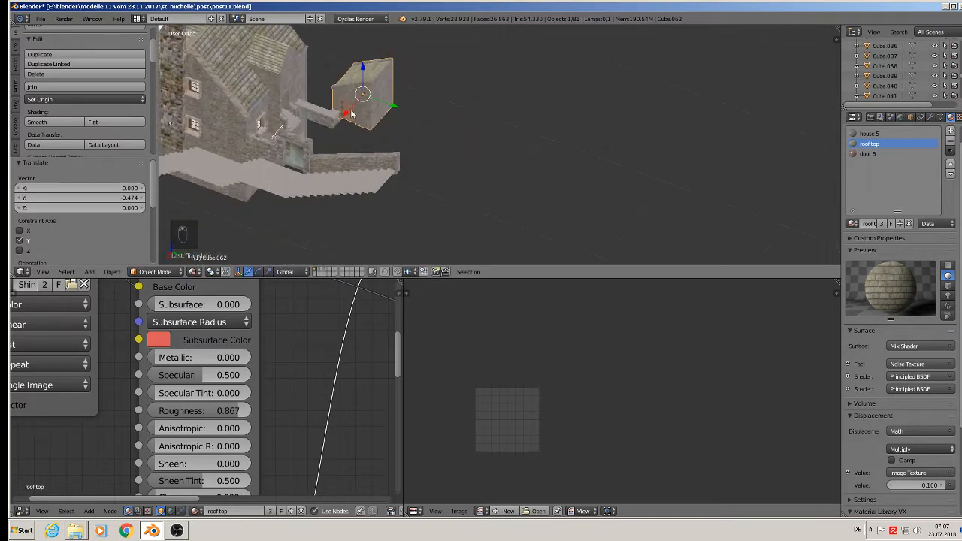
drag(350, 113, 363, 112)
middle_drag(363, 112, 485, 237)
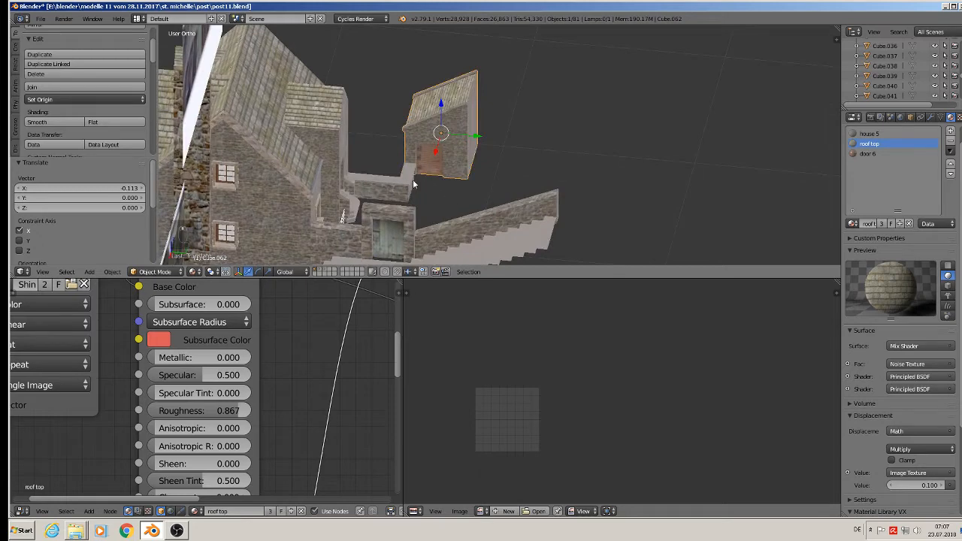
drag(479, 137, 535, 162)
Extend the low courtyard wall toward the small house by moving its end vertices 0.307 along Y.
right_click(387, 184)
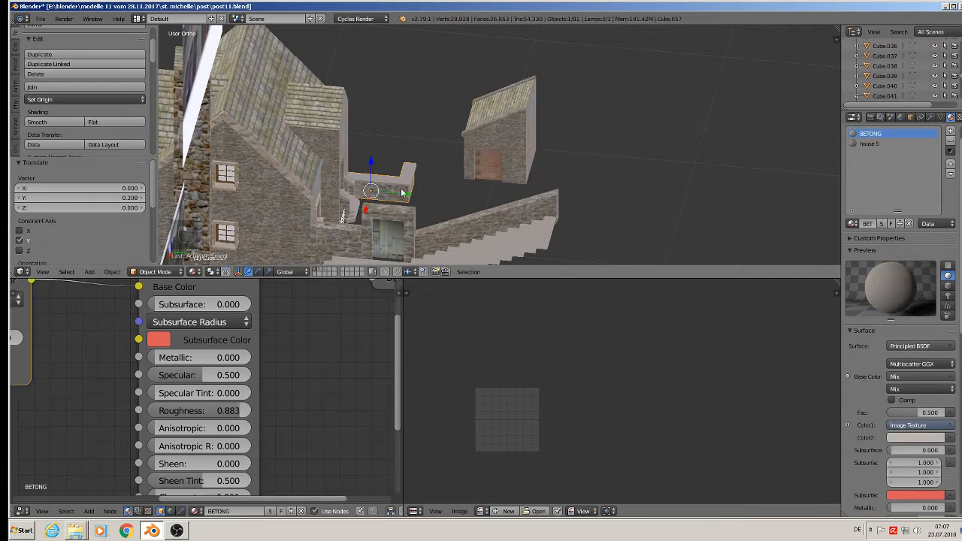
key(Tab)
key(a)
key(a)
key(c)
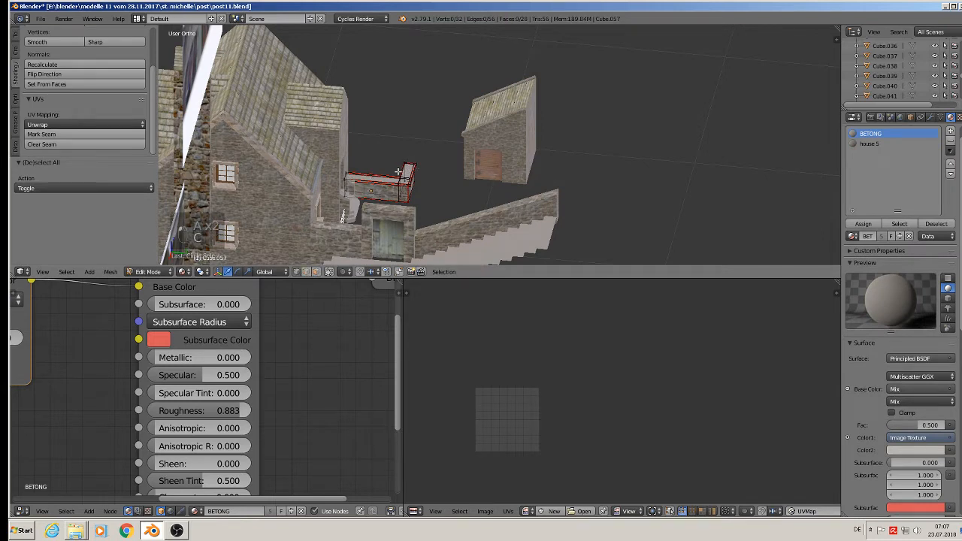
key(c)
mouse_move(407, 159)
mouse_down()
mouse_move(398, 207)
mouse_move(496, 192)
mouse_up()
right_click(398, 214)
middle_drag(497, 192, 453, 203)
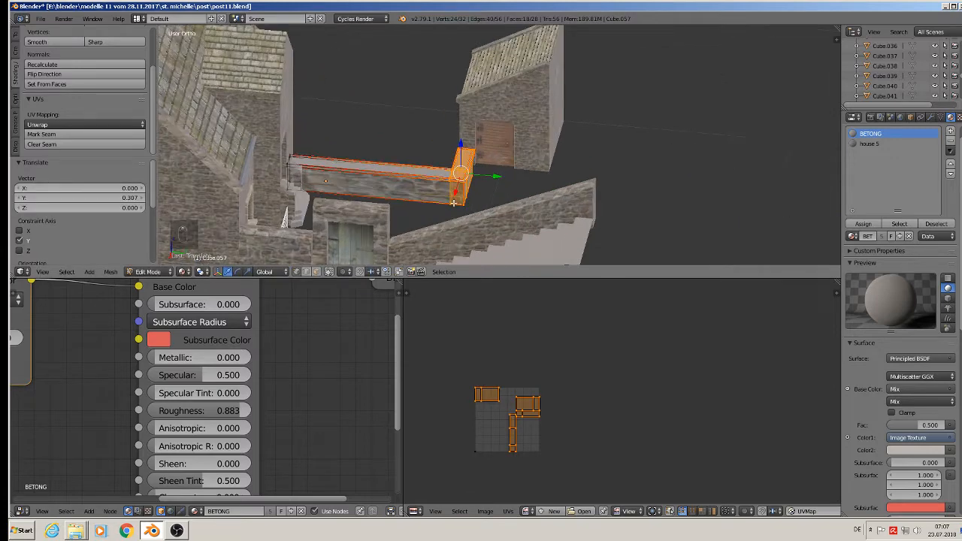
Select the low wall's entire mesh and unwrap it.
key(a)
key(a)
key(a)
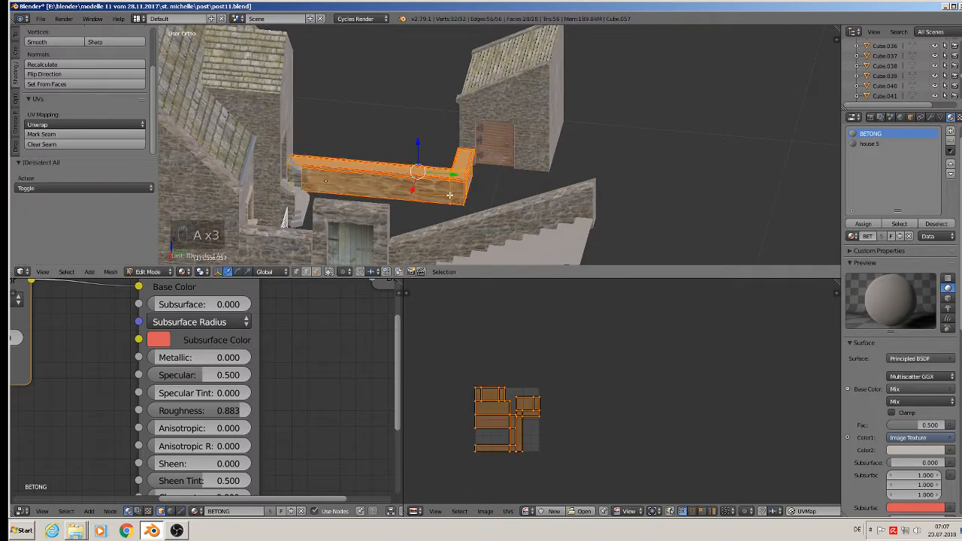
key(u)
click(440, 185)
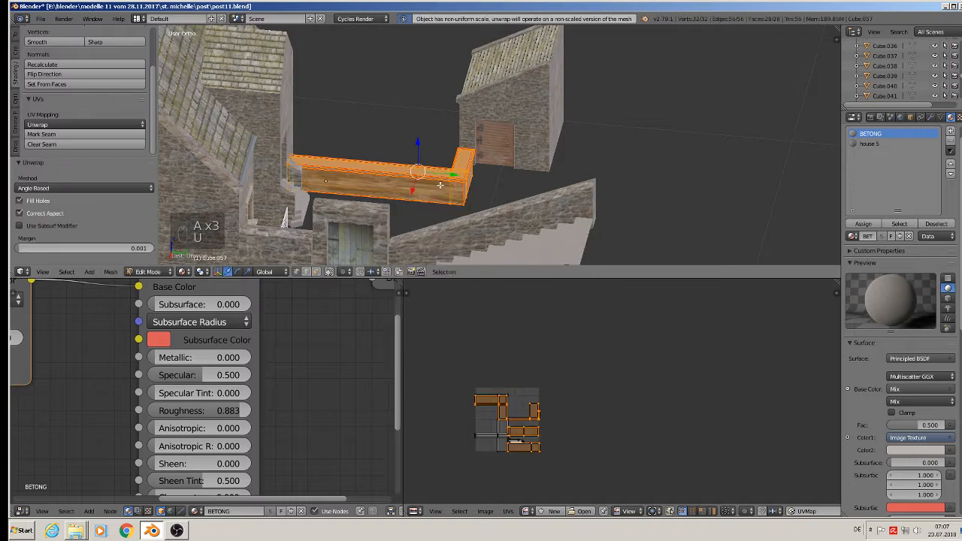
Leave mesh editing, apply the low wall's scale, and reopen its mesh for editing.
key(Tab)
click(117, 272)
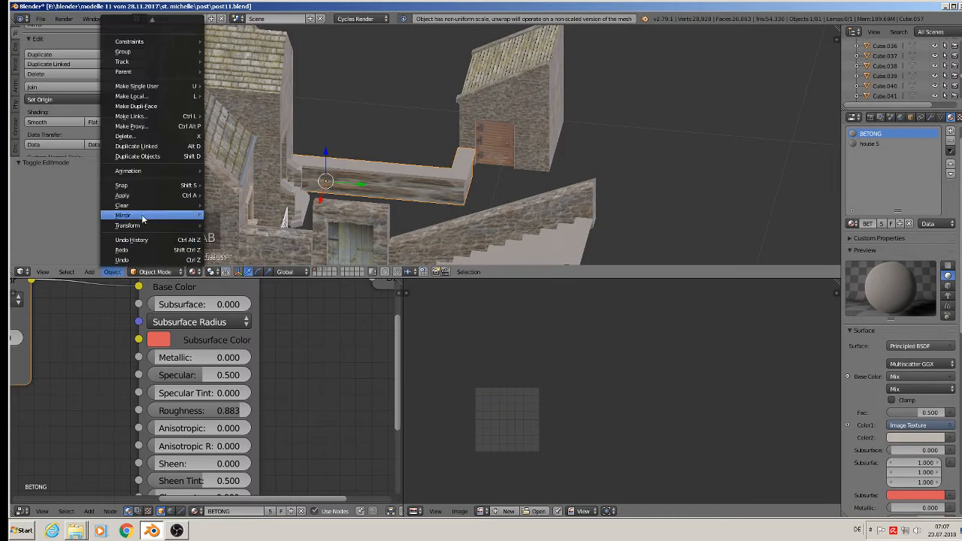
mouse_move(130, 194)
click(226, 215)
key(Tab)
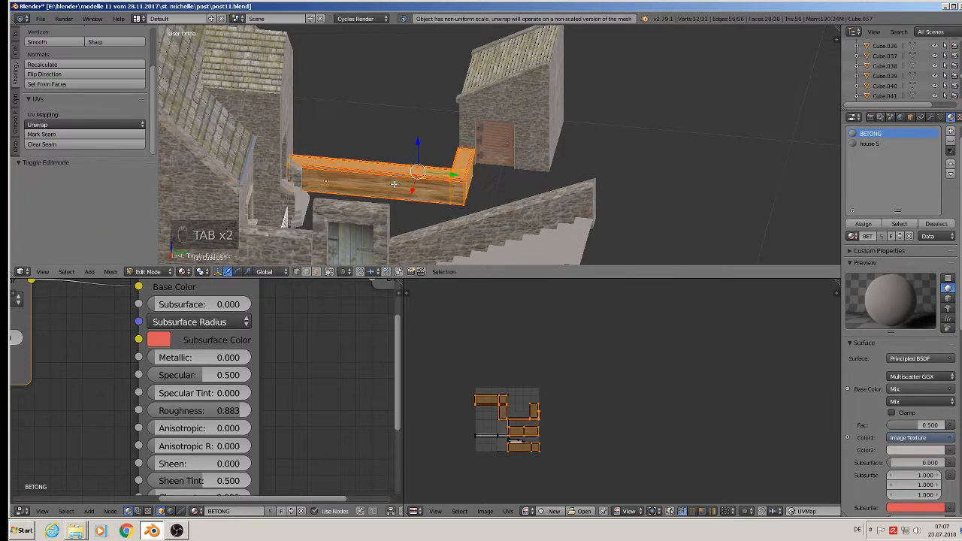
Unwrap the rescaled low wall again, enlarge its UV layout, then leave mesh editing and deselect everything.
key(u)
click(395, 186)
key(s)
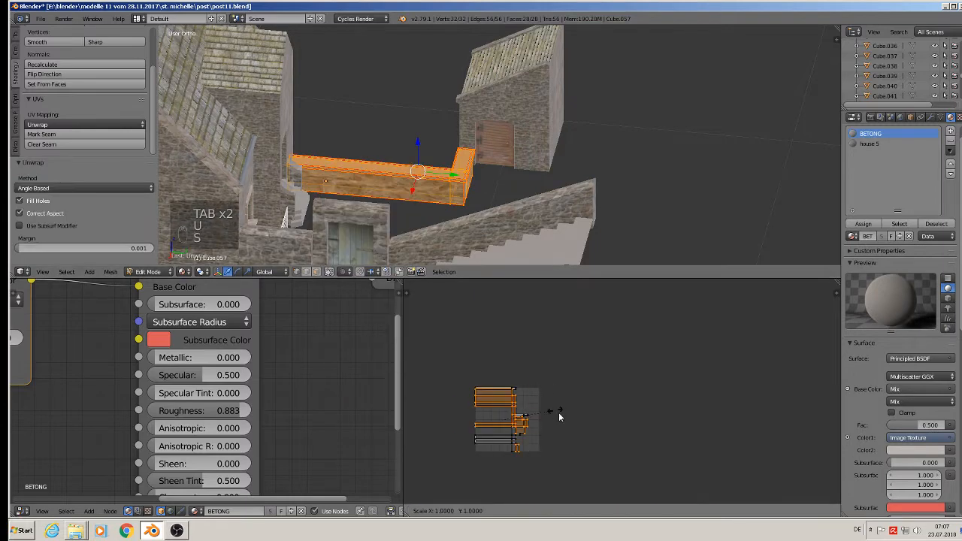
click(652, 336)
key(Tab)
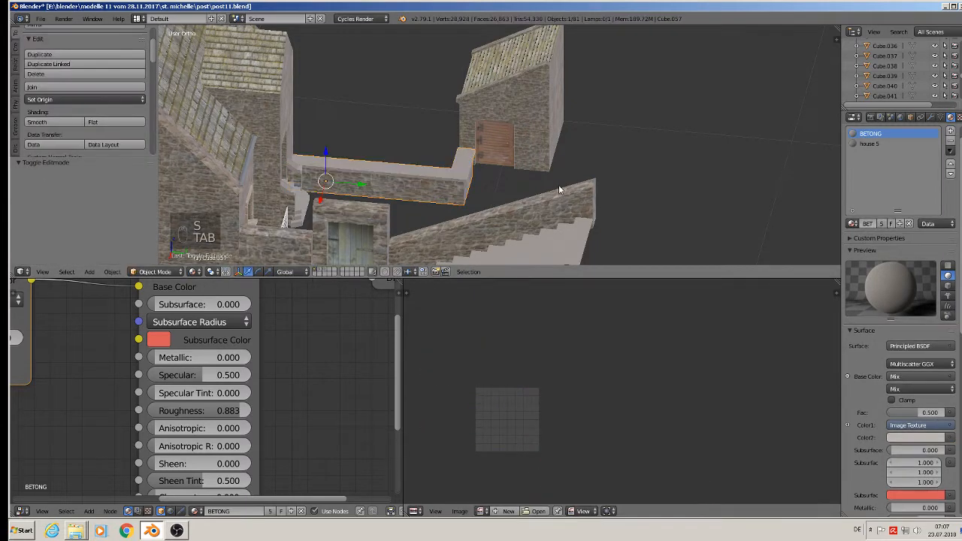
key(a)
key(a)
Place the 3D cursor in the courtyard between the low wall and the stair wall, seen from above.
mouse_move(558, 185)
middle_down()
mouse_move(549, 198)
mouse_move(505, 199)
mouse_move(481, 94)
mouse_move(502, 102)
mouse_move(532, 91)
mouse_move(612, 161)
mouse_move(647, 150)
mouse_move(595, 185)
mouse_move(554, 175)
middle_up()
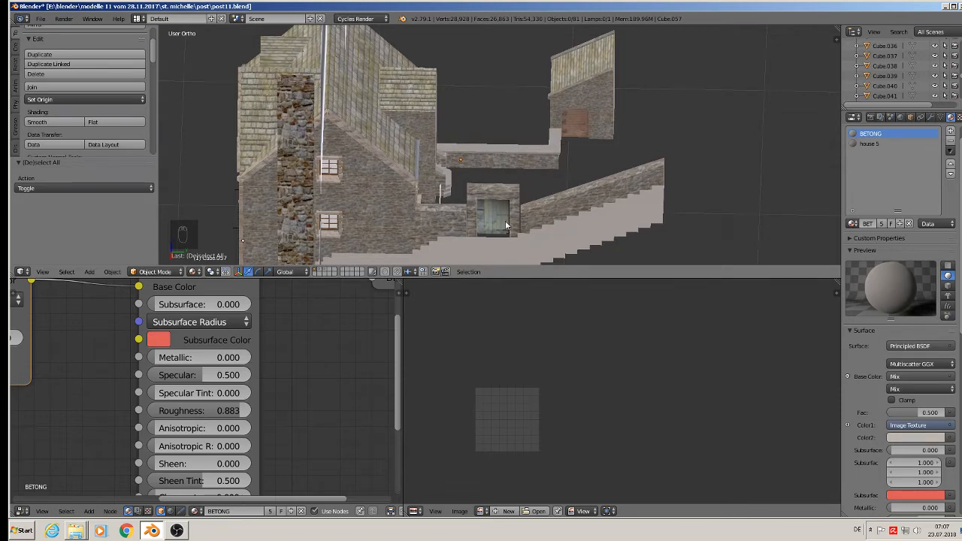
middle_drag(505, 225, 504, 251)
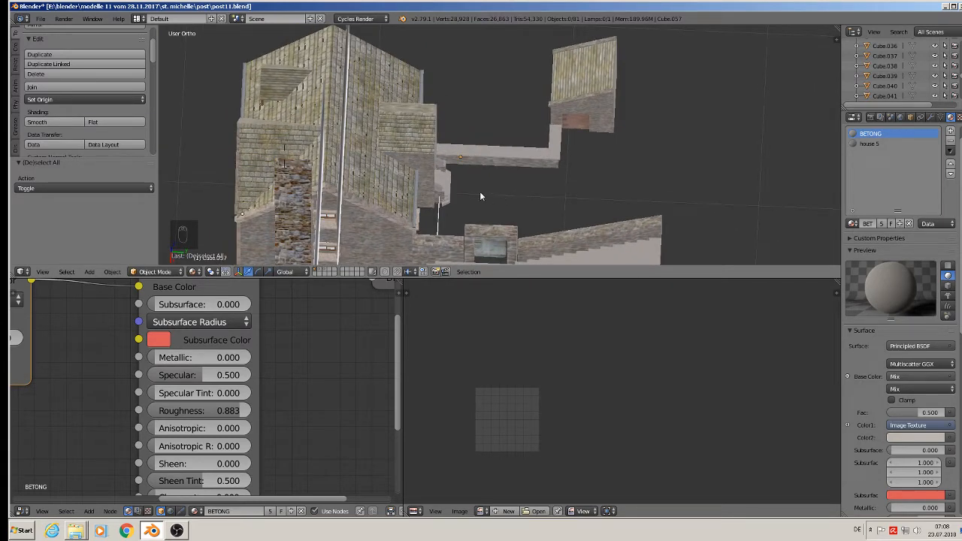
key(KP_7)
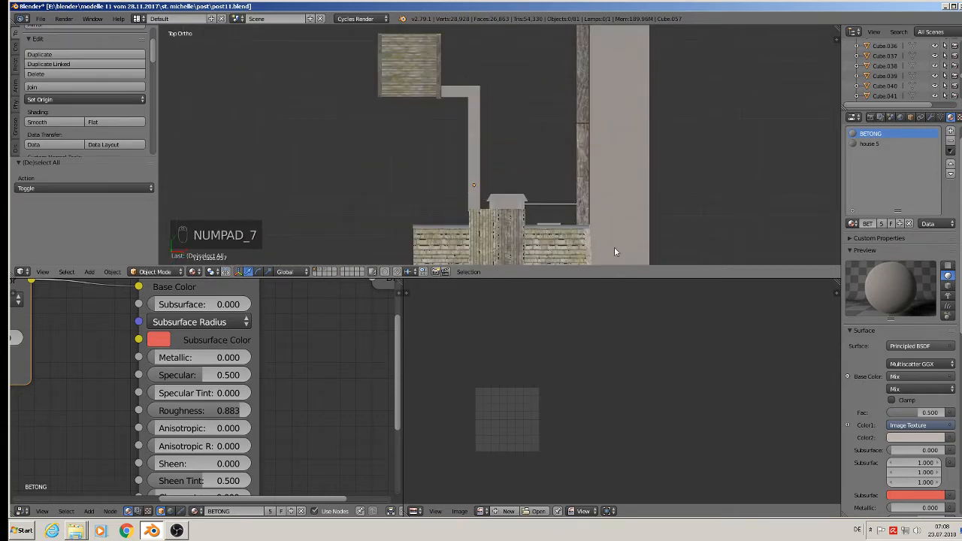
shift+middle_drag(607, 169, 491, 218)
scroll(432, 220, down, 3)
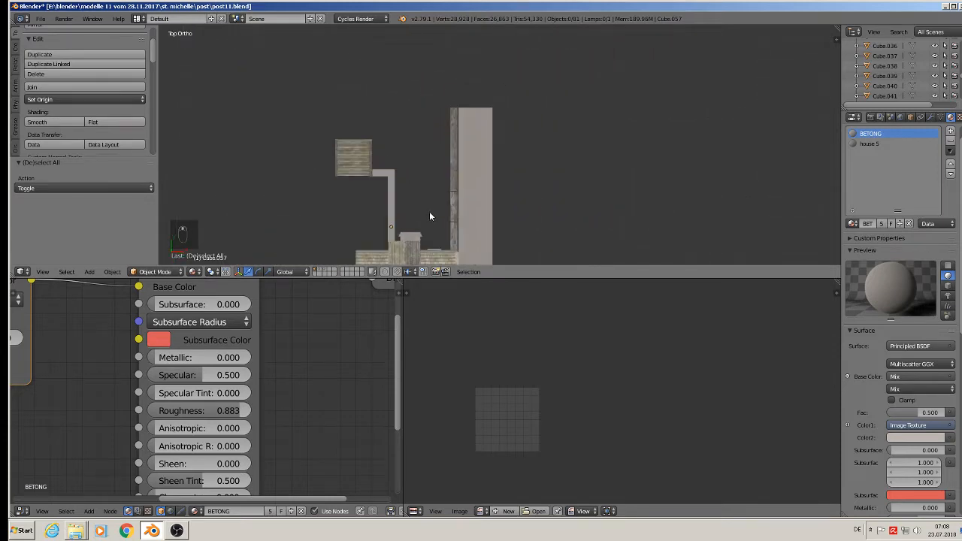
shift+middle_drag(421, 213, 369, 175)
scroll(368, 177, up, 1)
click(357, 149)
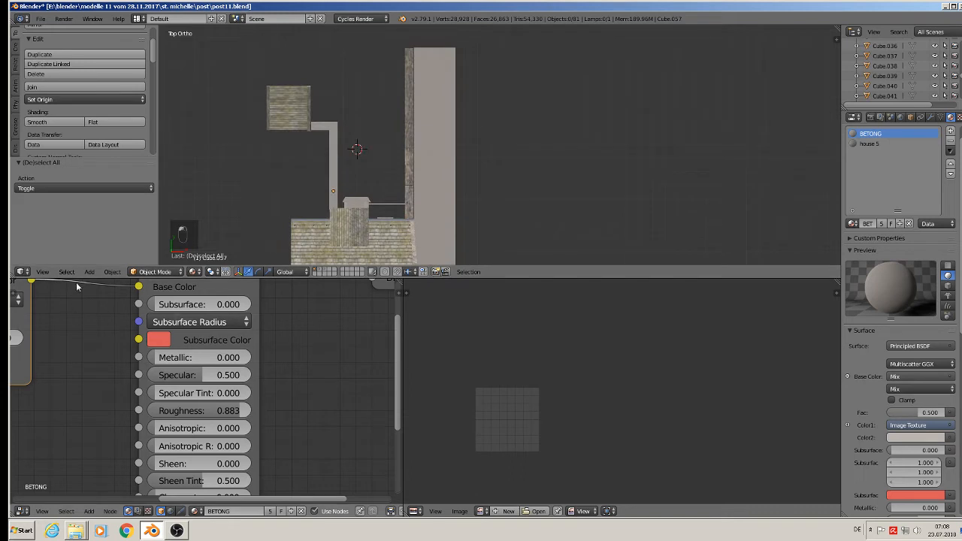
Add a mesh plane at the 3D cursor and scale it down to about the courtyard's size.
click(111, 272)
click(113, 258)
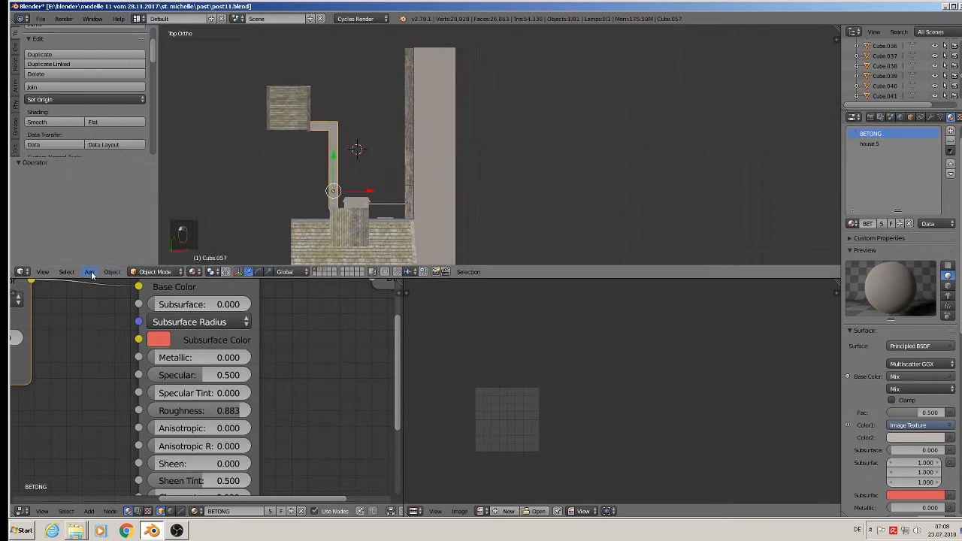
click(89, 272)
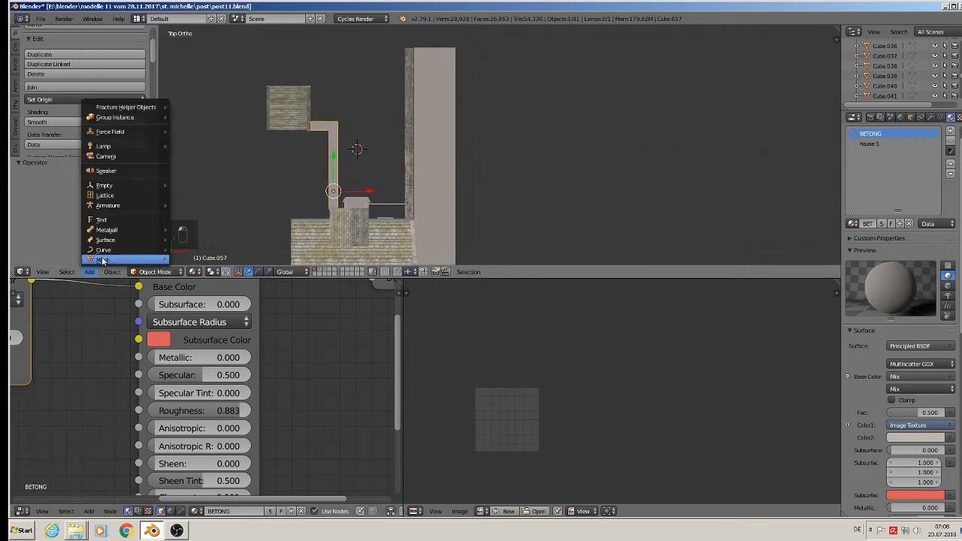
mouse_move(110, 254)
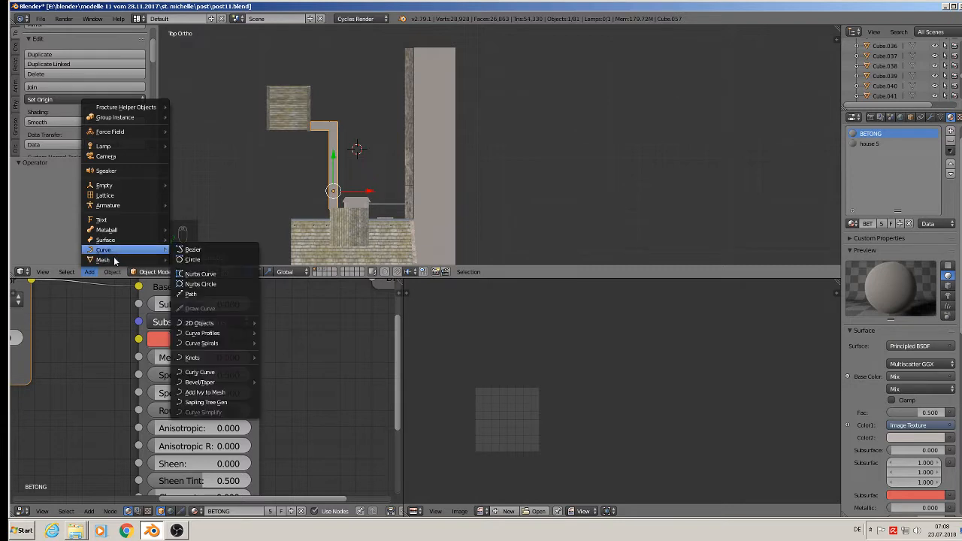
click(239, 260)
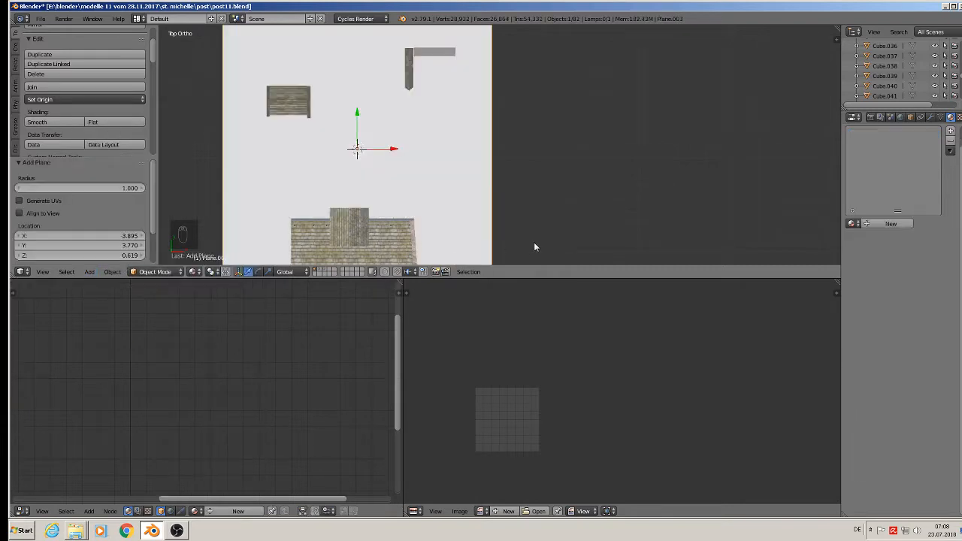
key(s)
click(463, 224)
Lower the plane 0.337 and a further 0.042 along Z to form the courtyard floor.
middle_drag(463, 224, 318, 157)
drag(354, 116, 354, 164)
middle_drag(355, 164, 321, 240)
scroll(321, 241, up, 4)
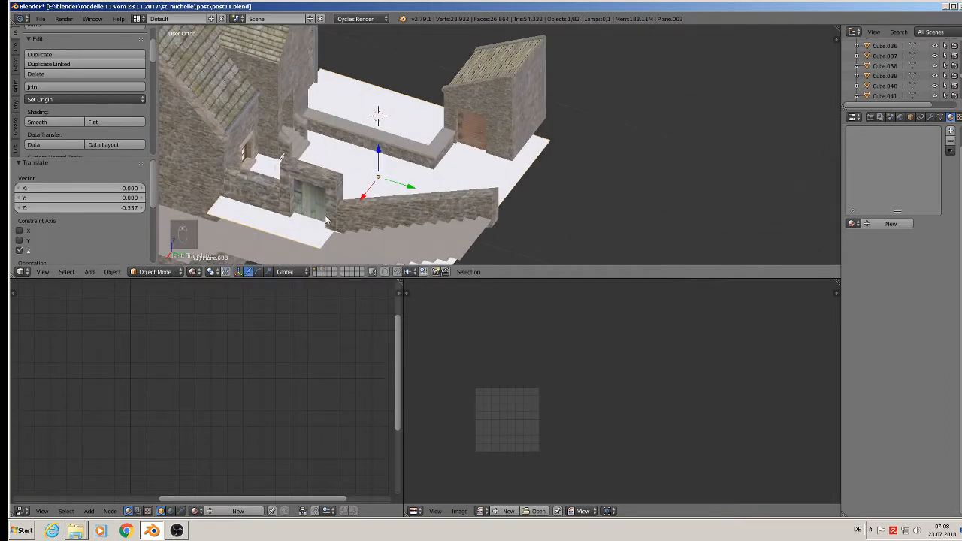
drag(399, 138, 388, 156)
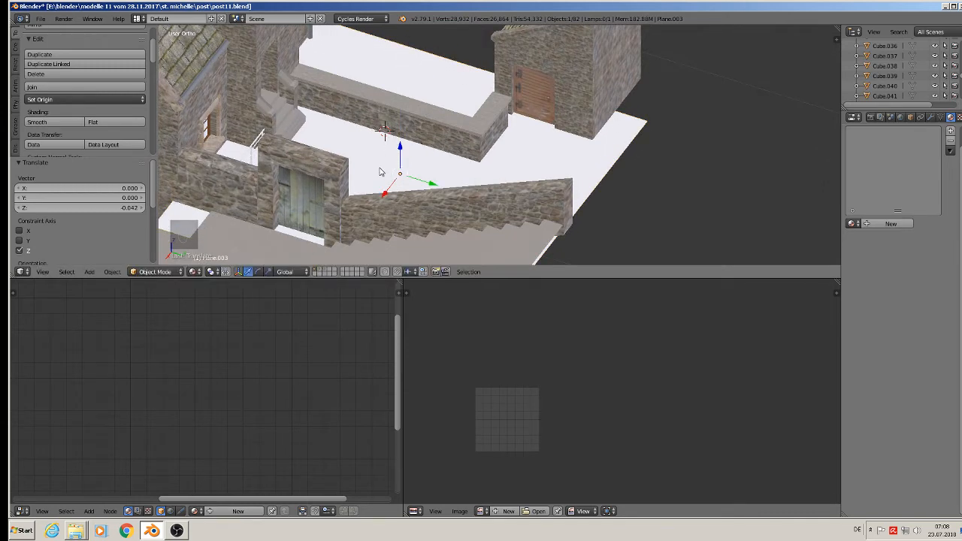
Cut the courtyard plane with two loop cuts, one following each leg of the L-shaped low wall.
middle_drag(388, 156, 449, 186)
key(KP_7)
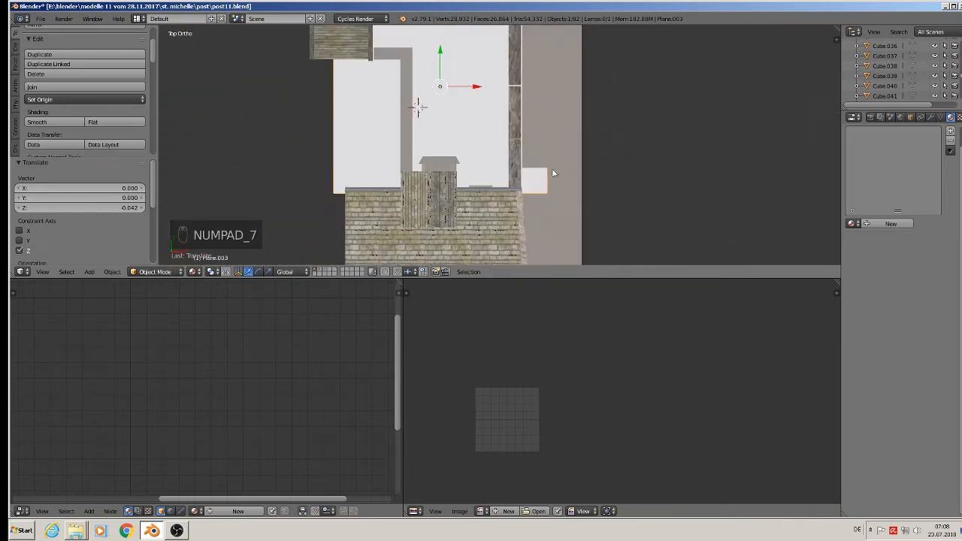
key(Tab)
right_click(552, 188)
shift+middle_drag(552, 188, 565, 236)
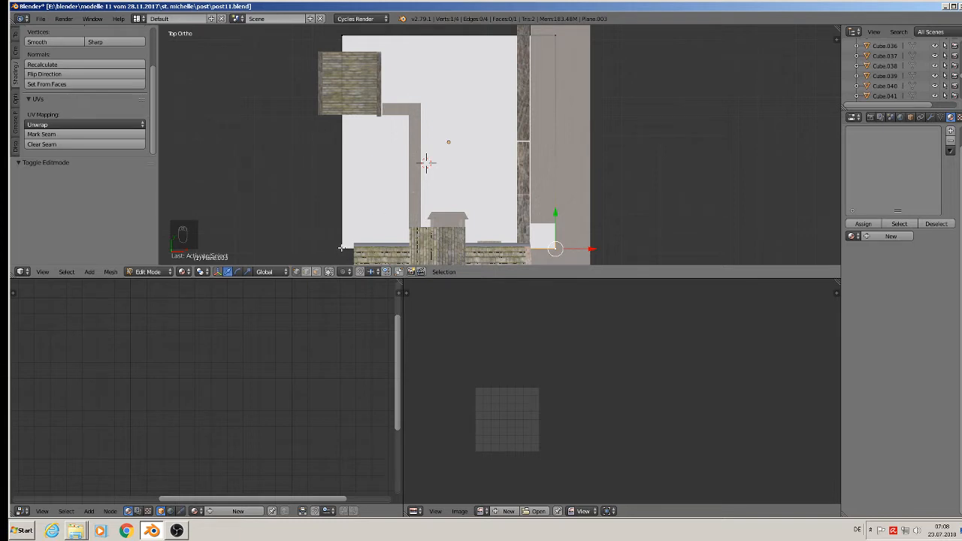
key(ctrl+r)
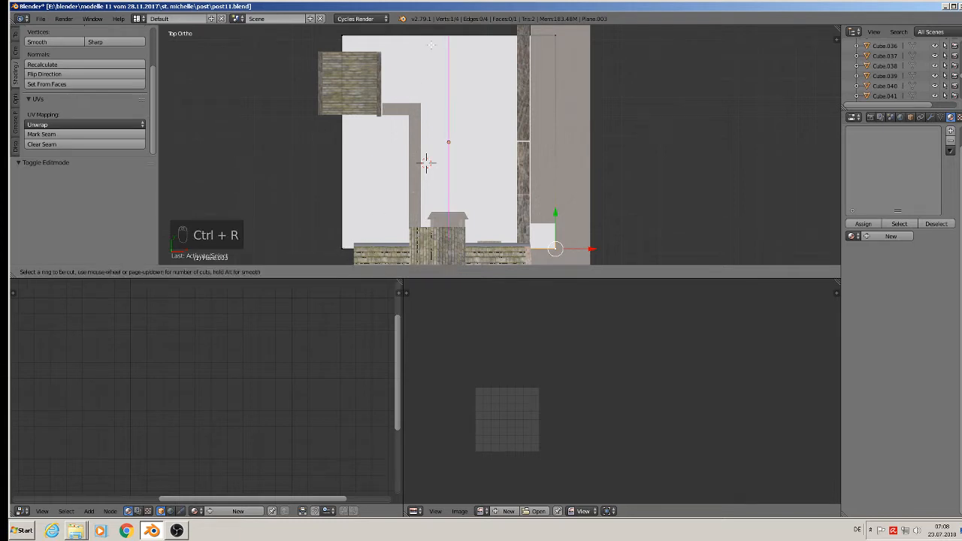
click(426, 162)
right_click(426, 162)
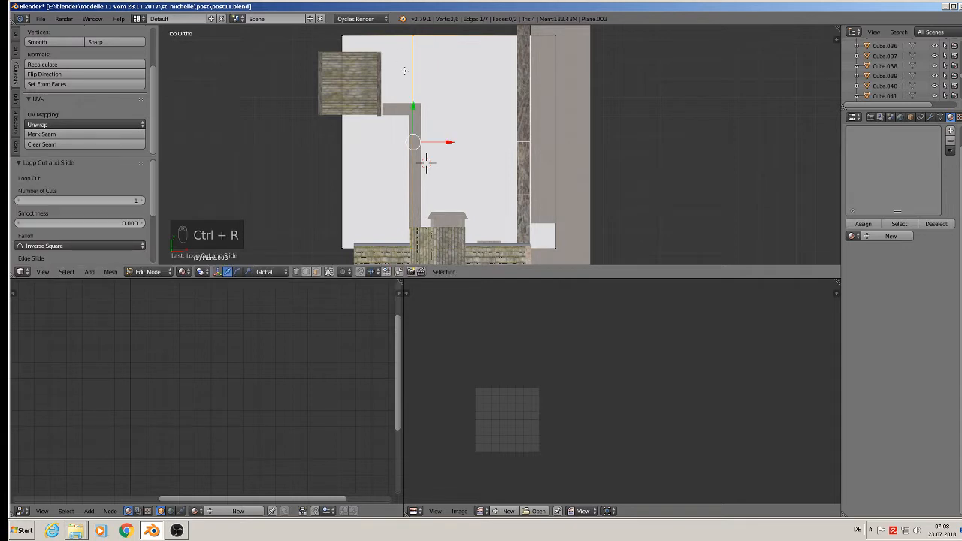
key(ctrl+r)
click(425, 163)
click(426, 162)
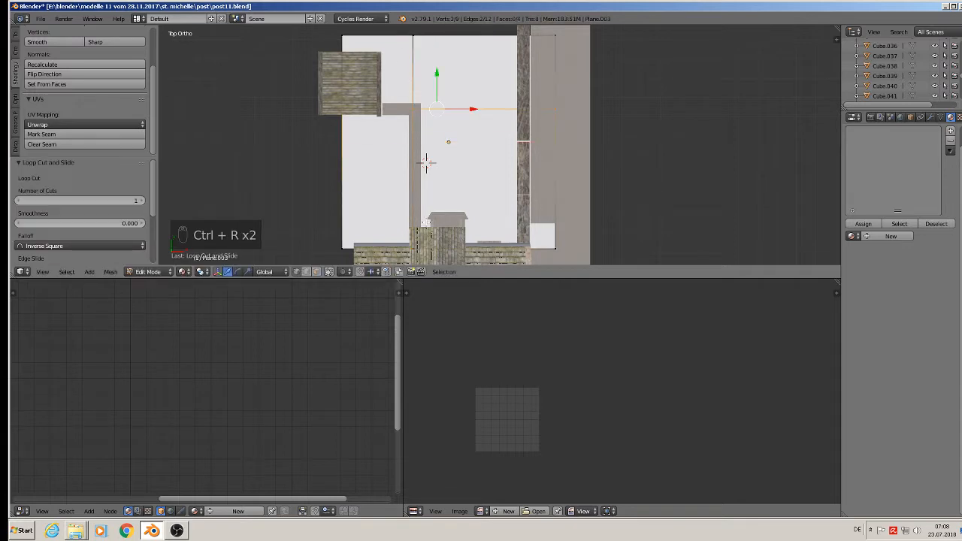
Delete the courtyard plane's corner vertex outside the low wall so the plane becomes L-shaped.
right_click(343, 251)
key(x)
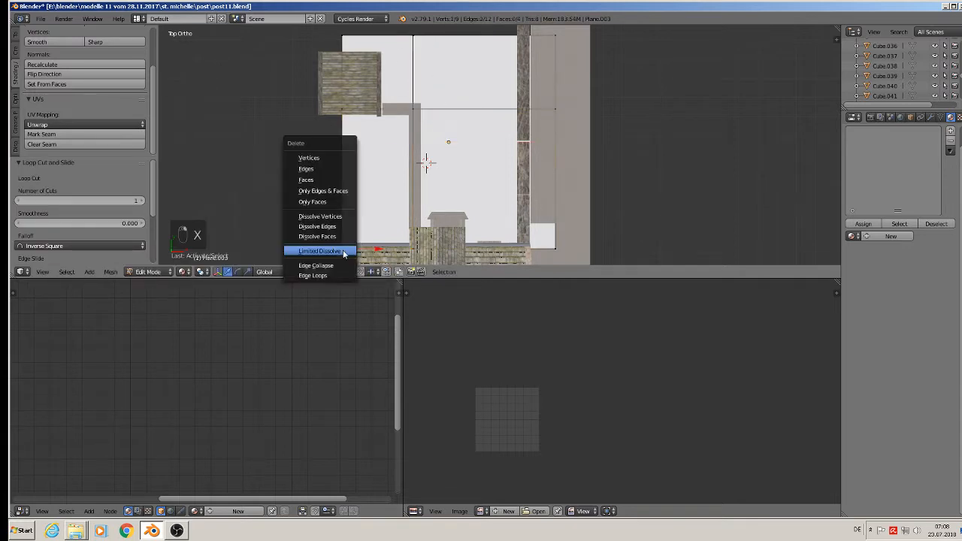
click(312, 157)
middle_drag(427, 247, 407, 235)
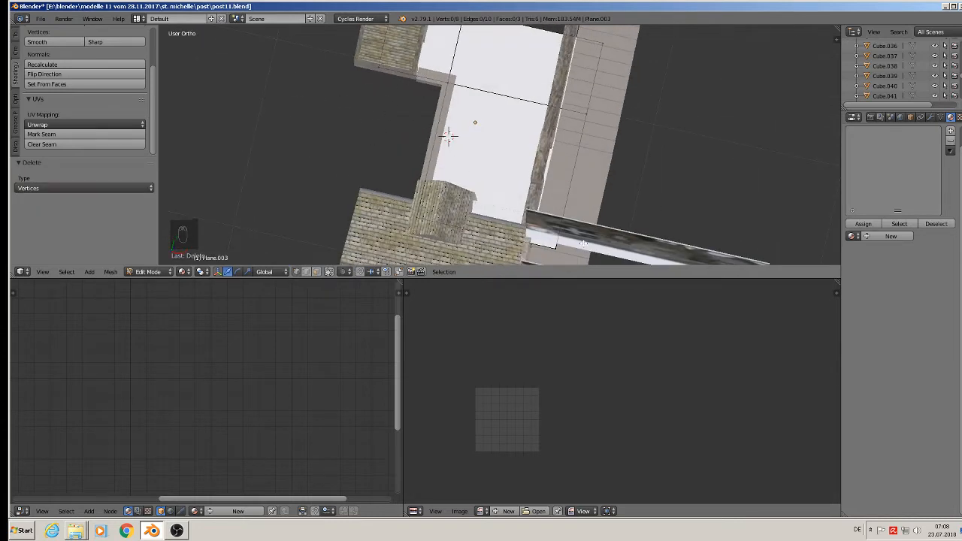
Add two more loop cuts to the courtyard plane, one crosswise near the larger house and one lengthwise between the low wall and stair wall.
middle_drag(582, 243, 528, 202)
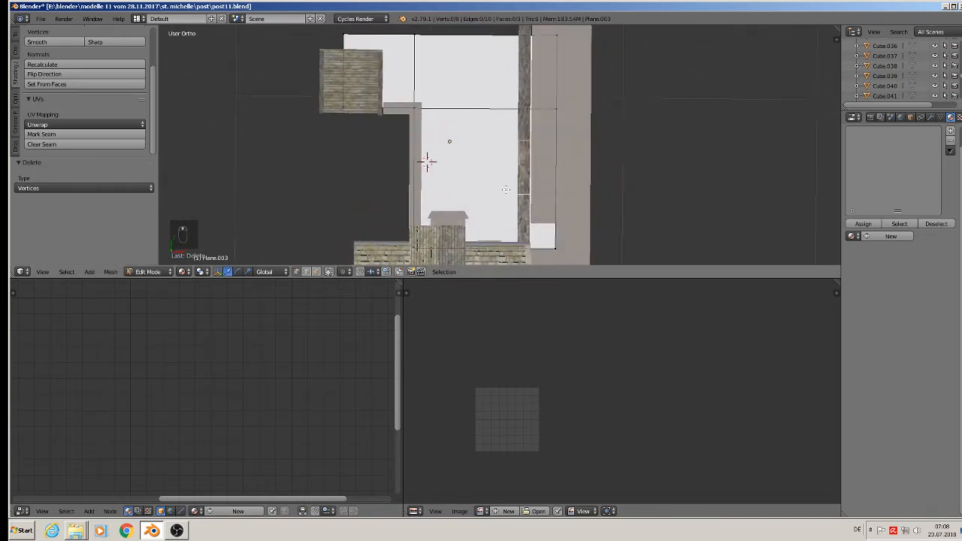
key(ctrl+r)
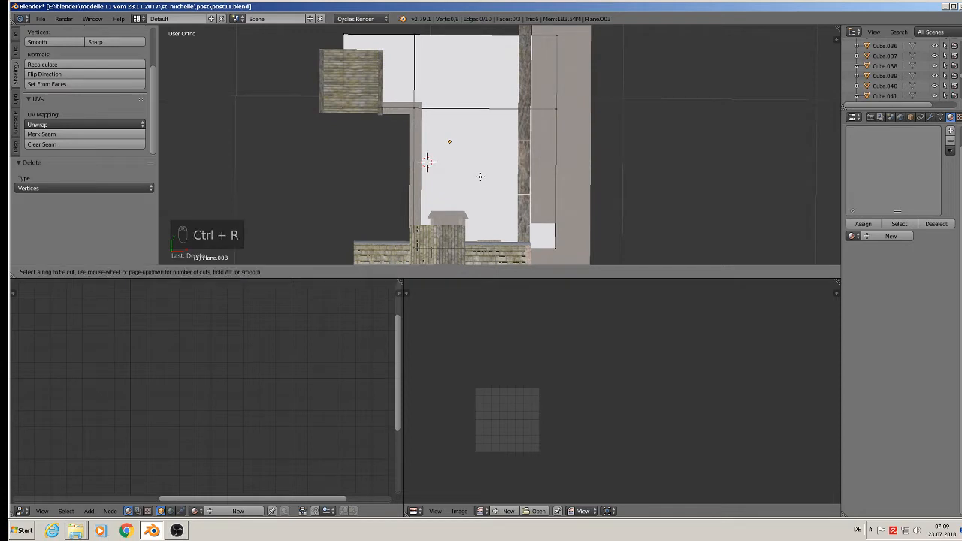
click(409, 169)
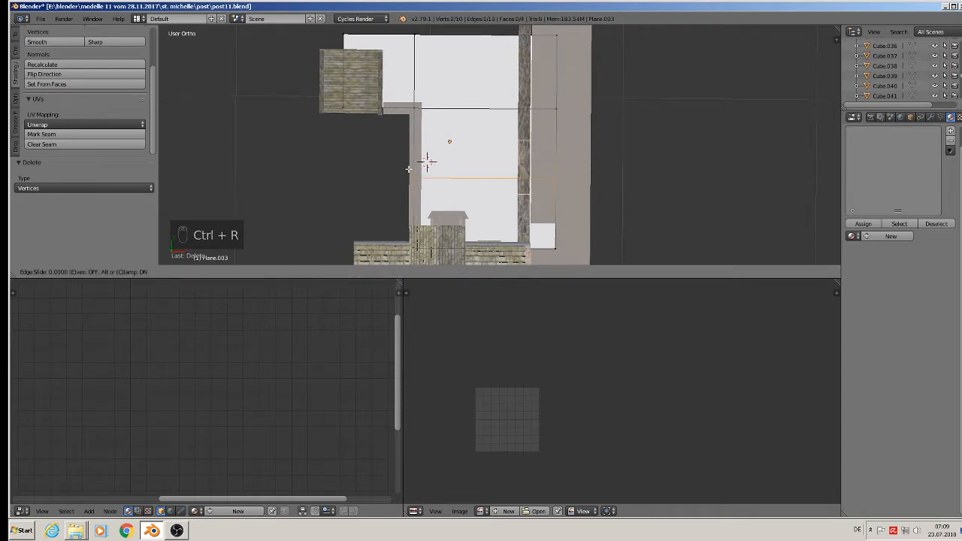
click(411, 213)
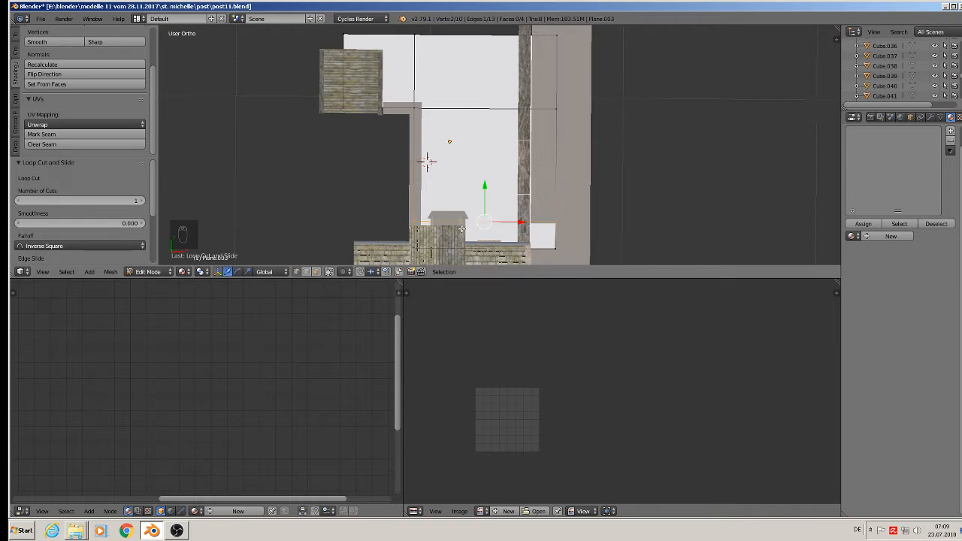
key(ctrl+r)
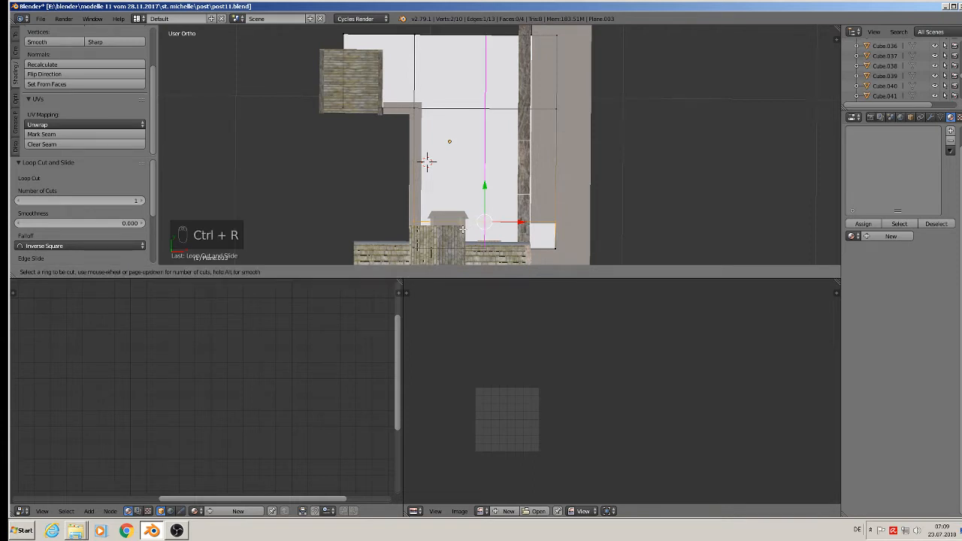
click(462, 230)
click(439, 225)
Delete the courtyard plane's corner vertex that overlaps the stairs beside the larger house.
right_click(553, 249)
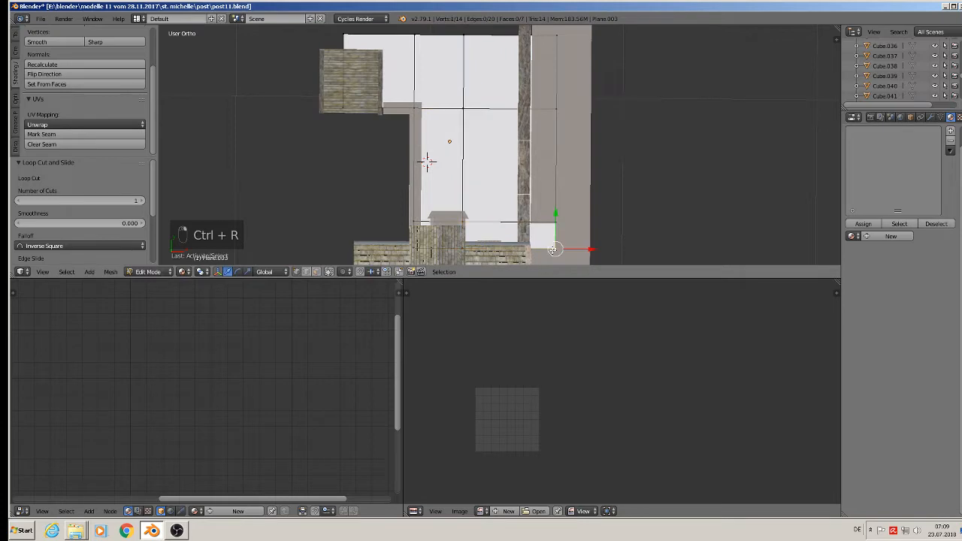
key(x)
click(553, 251)
middle_drag(493, 231, 540, 199)
key(Tab)
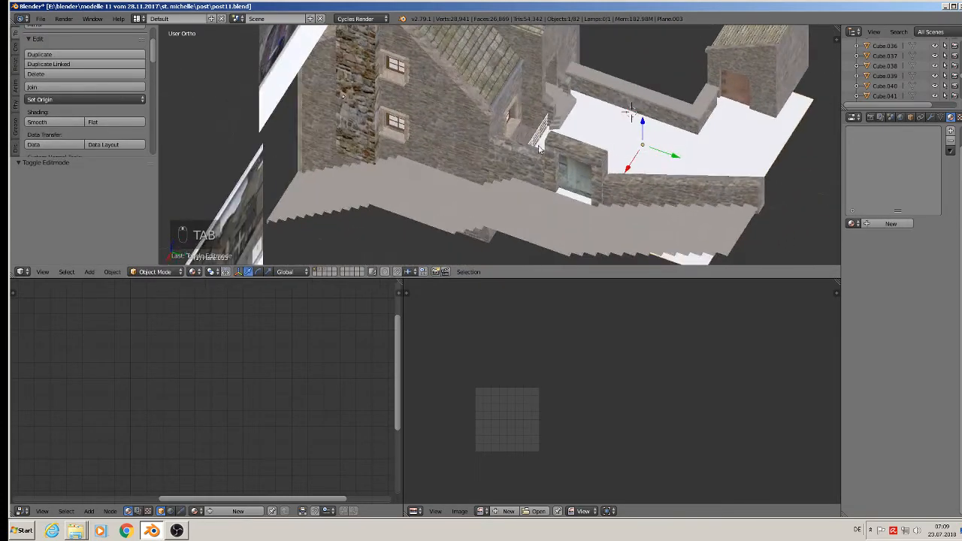
Move the courtyard plane's outer vertices on the stair side -0.127 along X to pull the floor back towards the stair wall.
scroll(539, 145, up, 5)
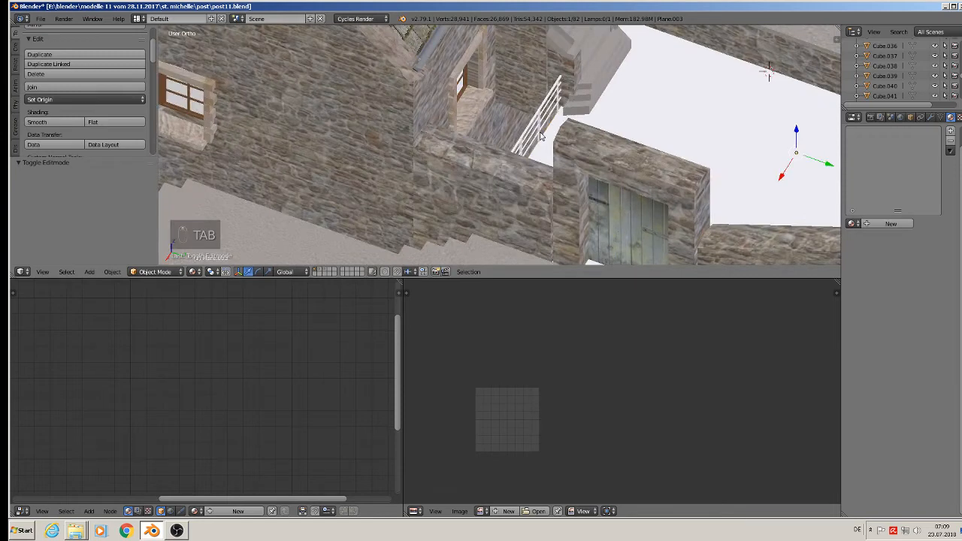
middle_drag(793, 158, 819, 162)
key(Tab)
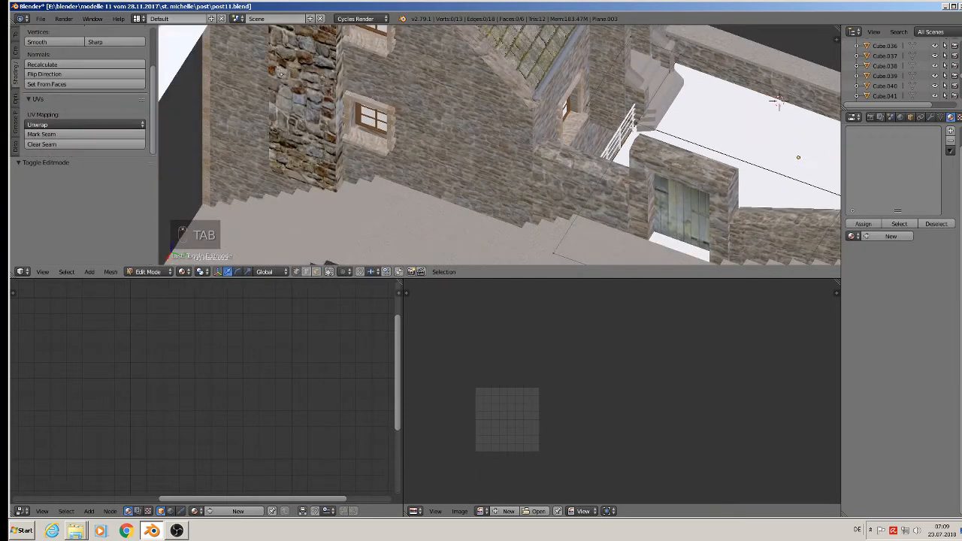
right_click(556, 249)
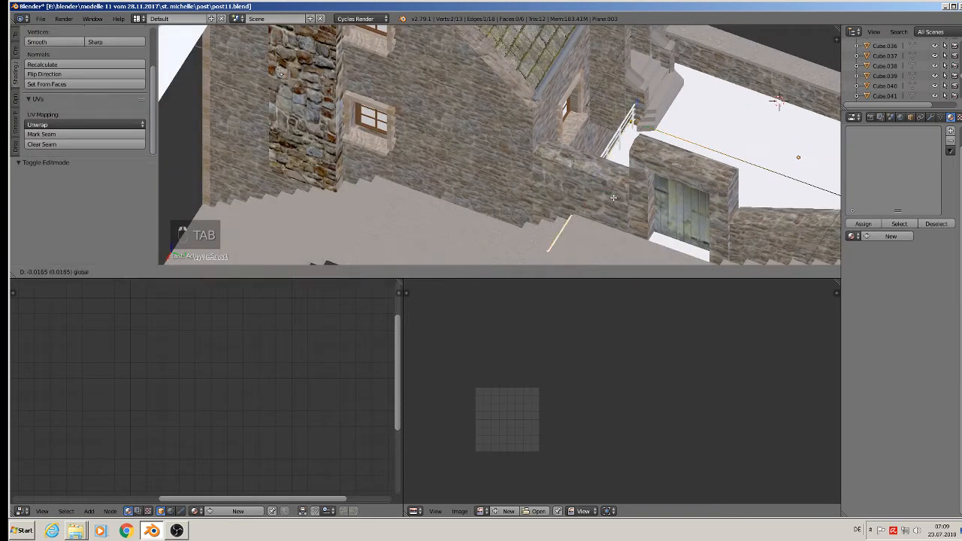
key(Tab)
middle_drag(631, 207, 587, 174)
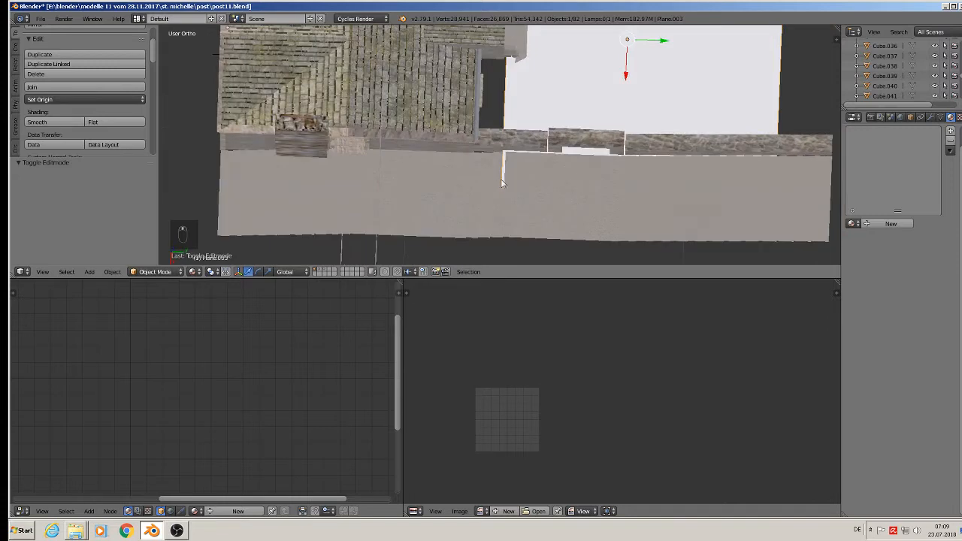
key(Tab)
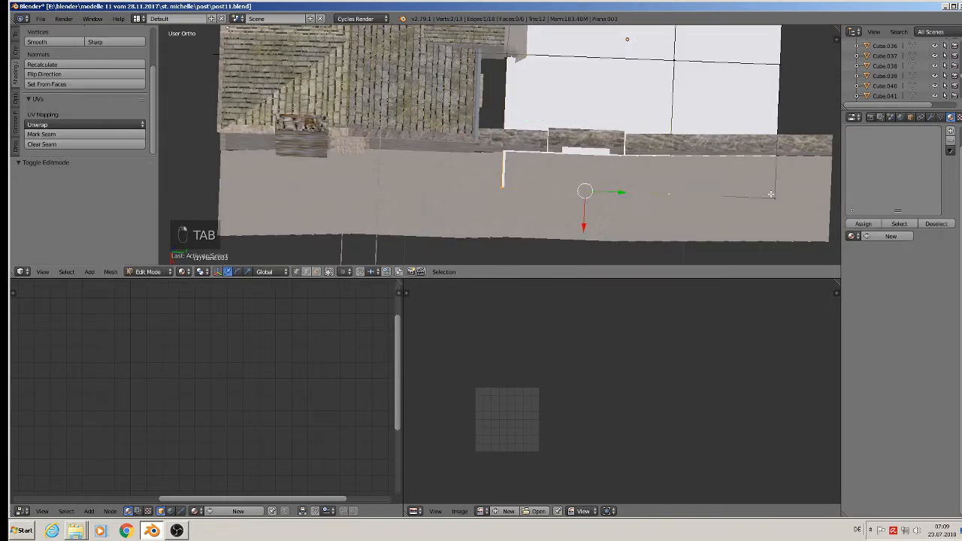
shift+right_click(770, 194)
drag(643, 229, 653, 196)
middle_drag(653, 196, 655, 205)
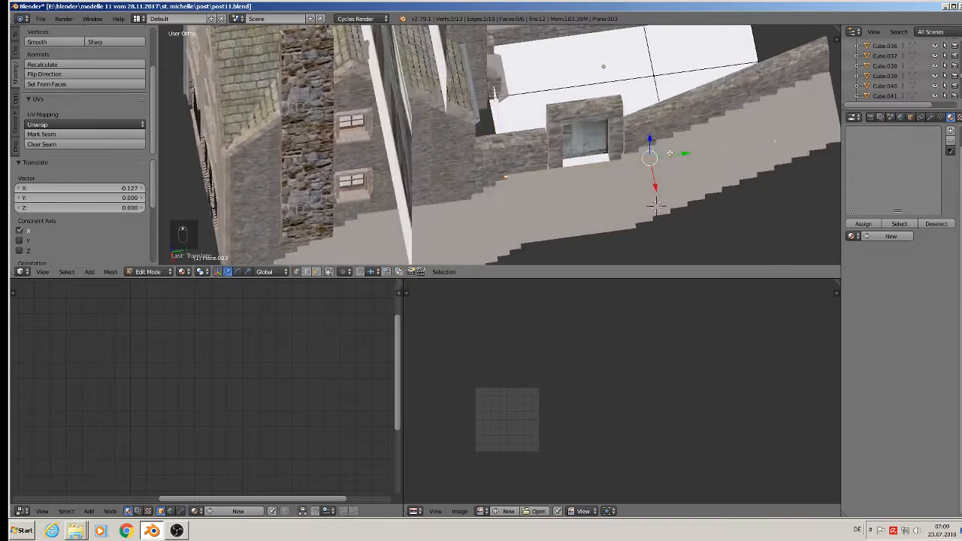
middle_drag(669, 152, 755, 34)
key(Tab)
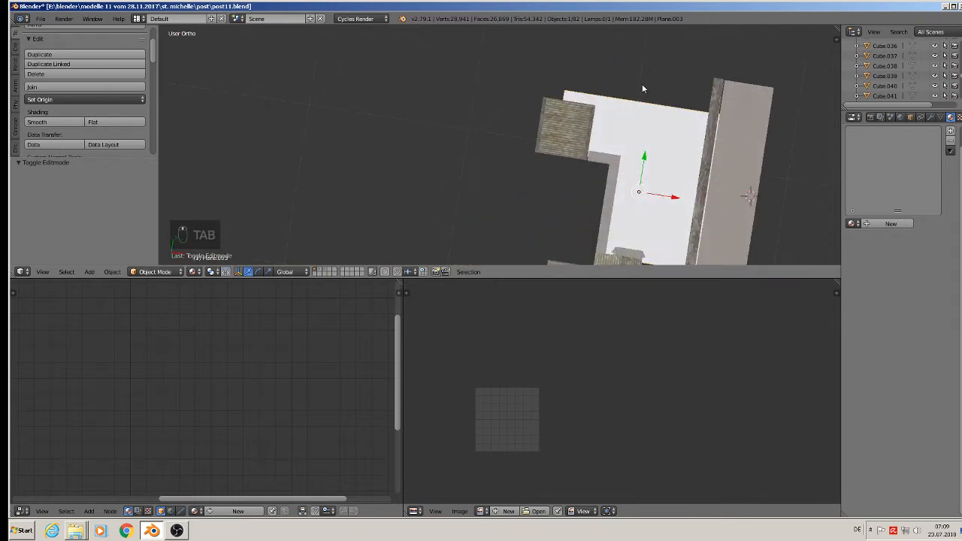
Apply rotation and scale to the courtyard floor.
middle_drag(642, 88, 694, 141)
key(KP_7)
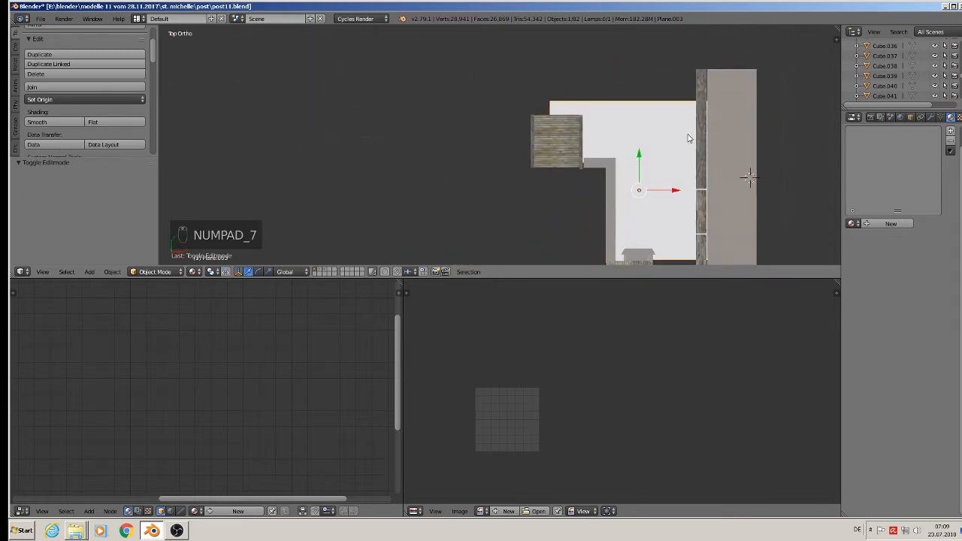
click(112, 271)
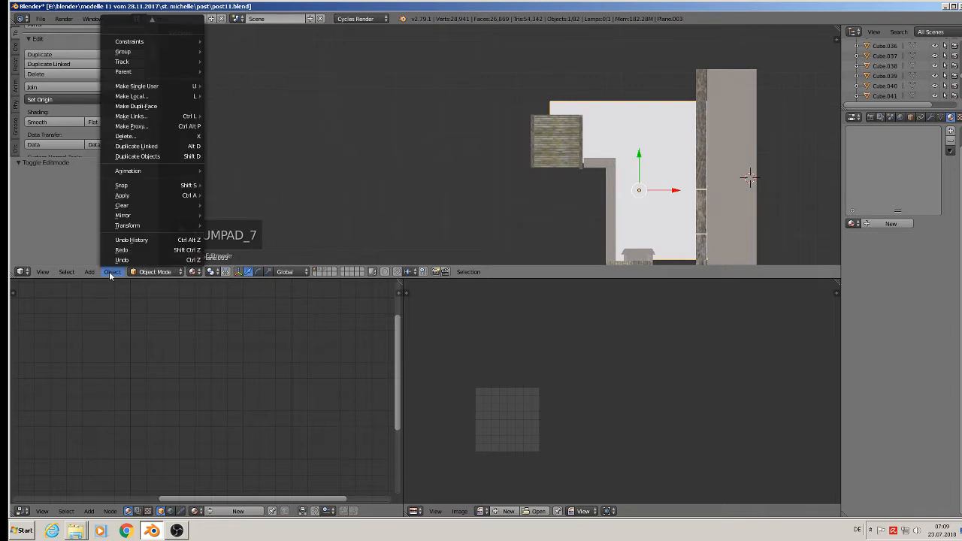
mouse_move(132, 197)
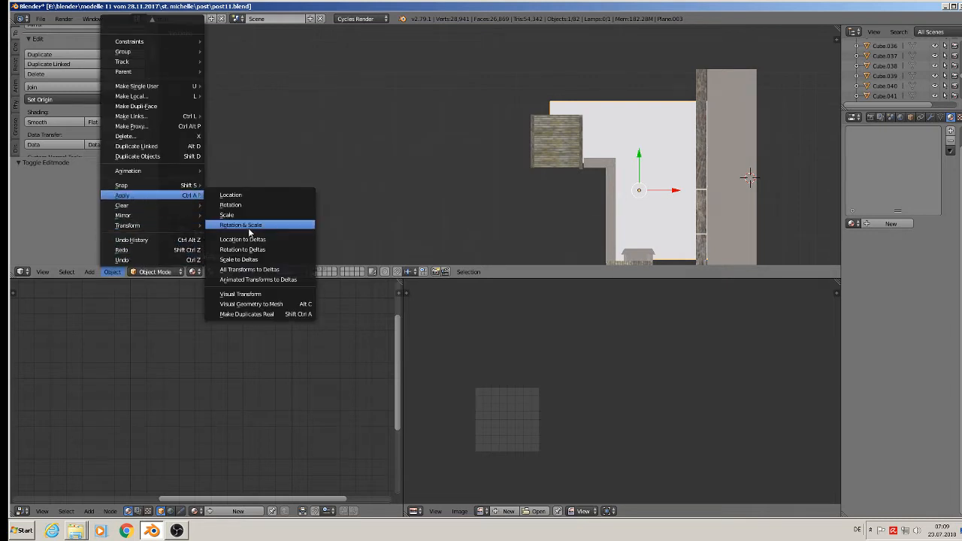
click(249, 225)
Select all faces of the courtyard floor, unwrap them, and replace the result with a UV projection from the top view.
key(Tab)
key(a)
key(a)
key(a)
key(a)
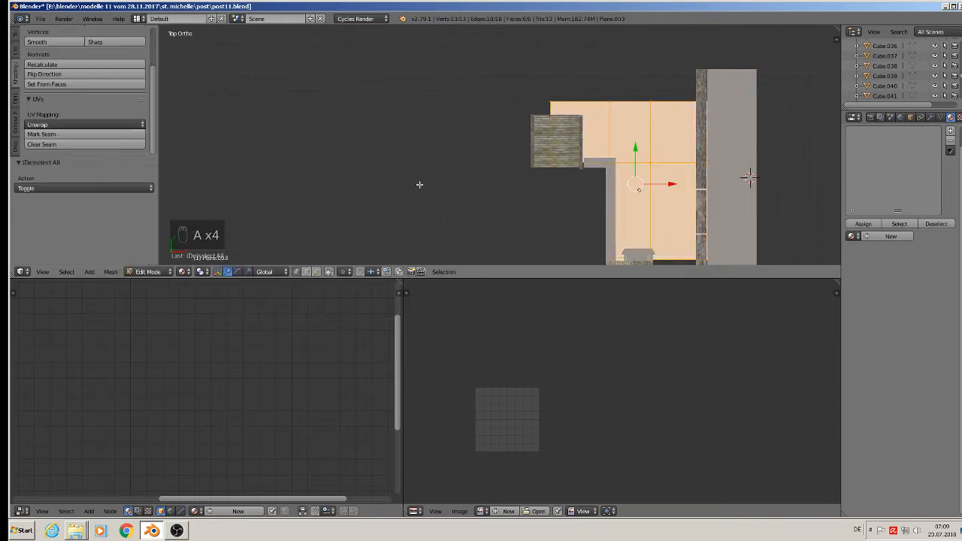
key(u)
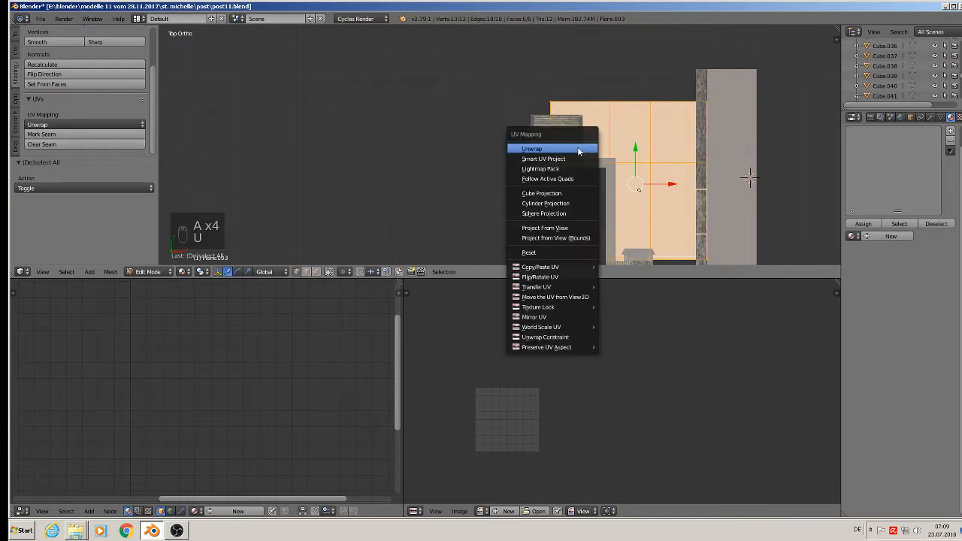
click(577, 147)
key(u)
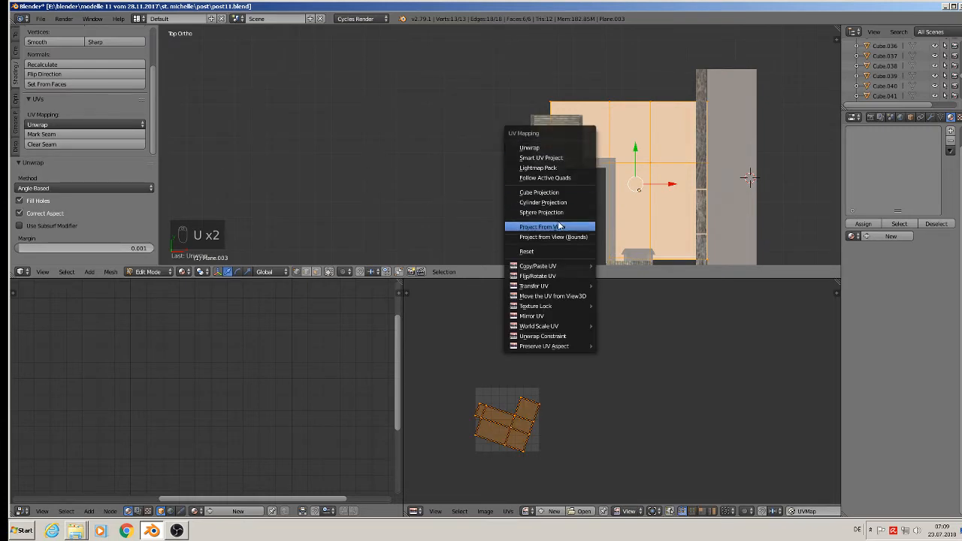
click(558, 223)
key(Tab)
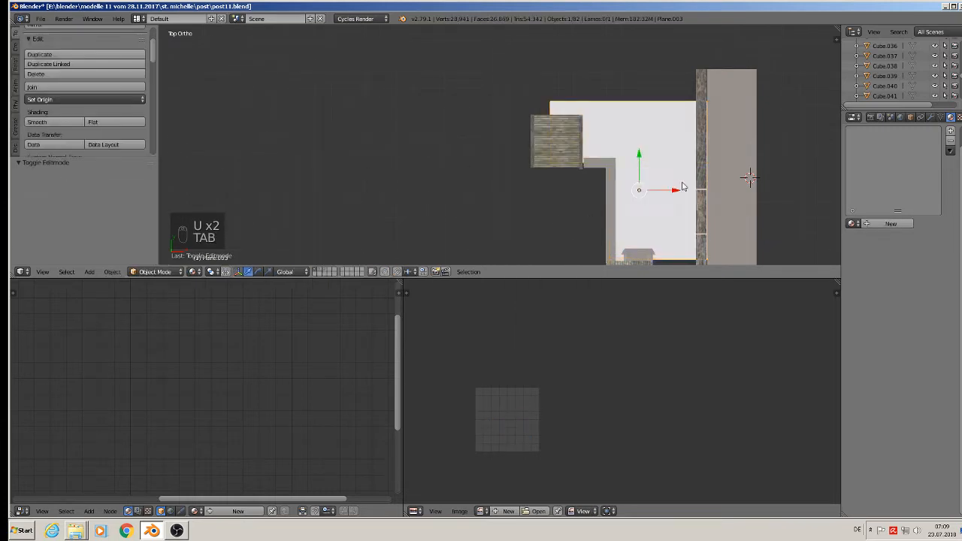
Give the courtyard floor a new material named bottem with a Principled BSDF surface.
click(892, 224)
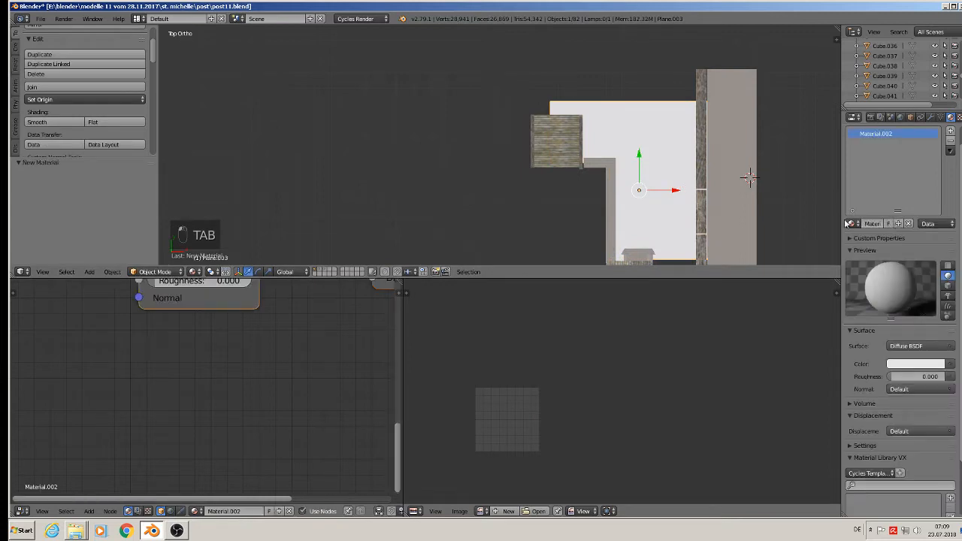
click(872, 223)
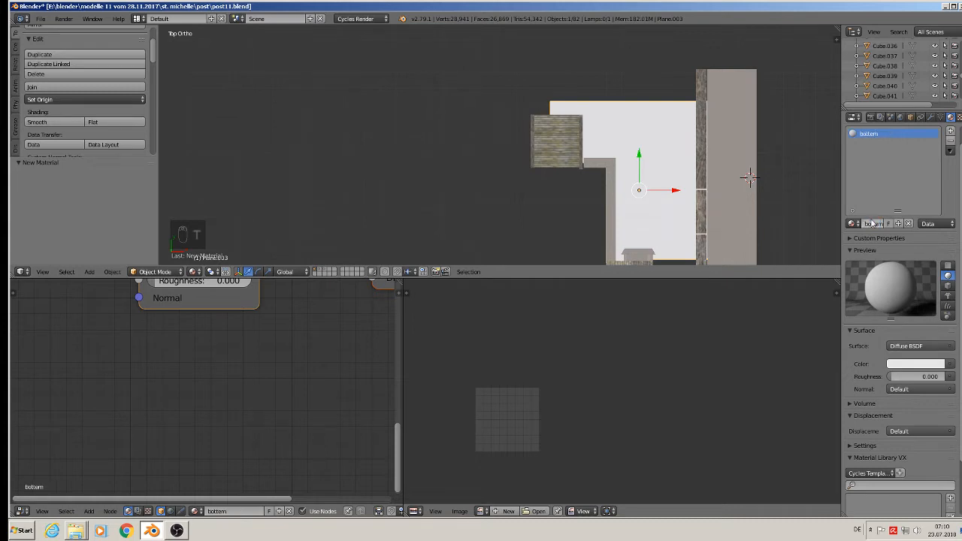
click(918, 345)
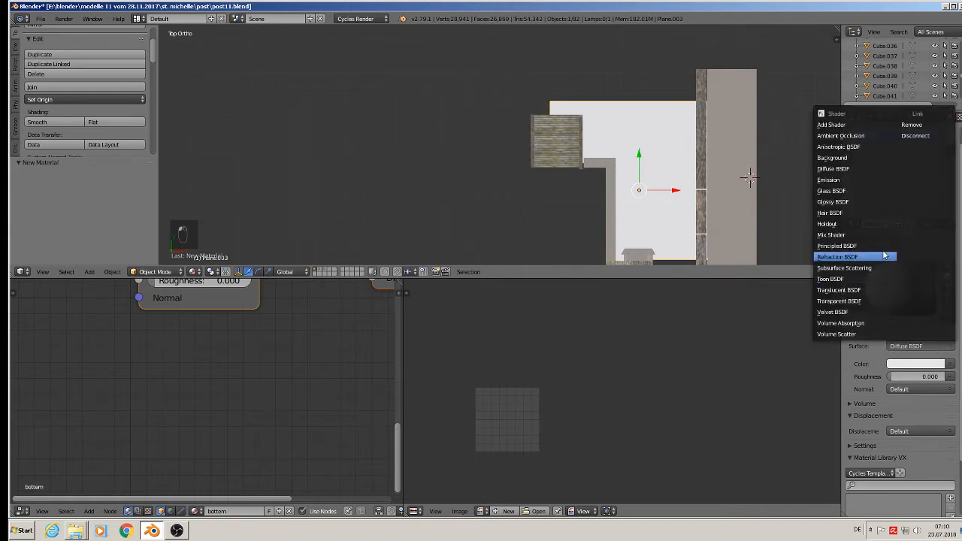
click(856, 245)
Use BrickRound0103_2_S.jpg from the textur folder as the material's base color image texture and set the roughness to 0.842.
click(949, 376)
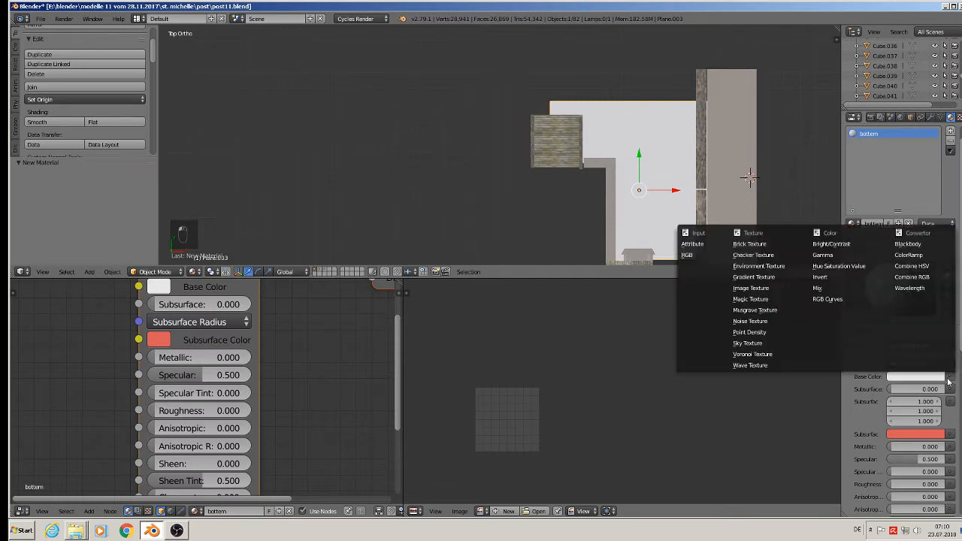
click(750, 288)
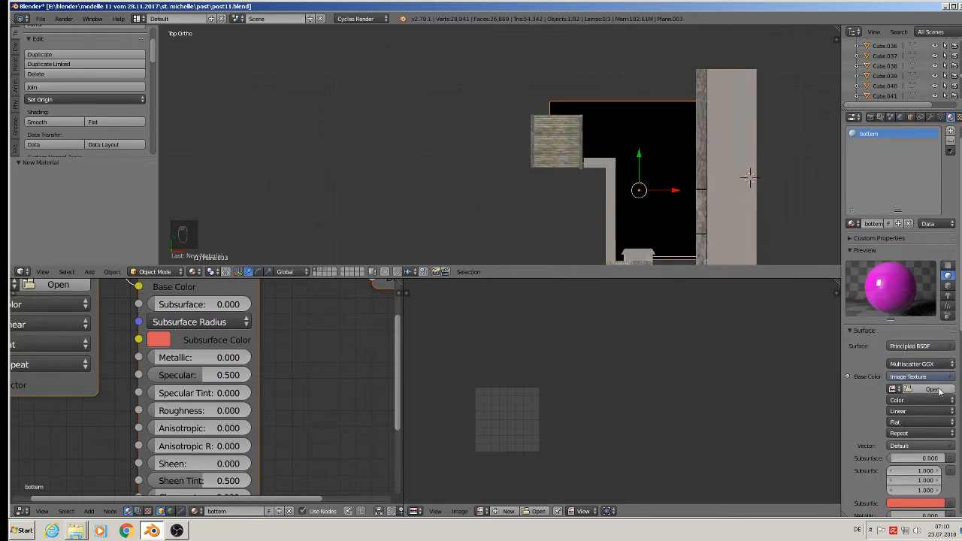
click(918, 396)
click(36, 232)
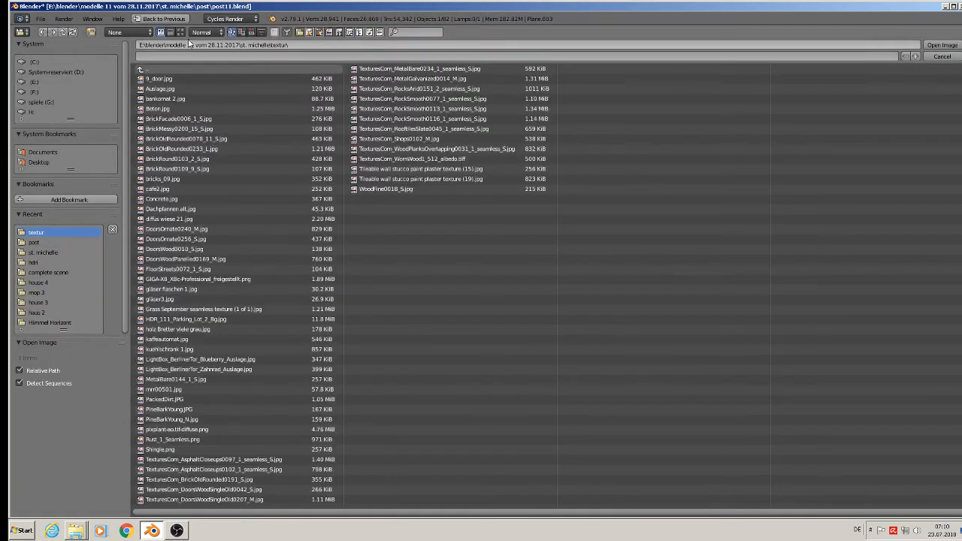
click(180, 32)
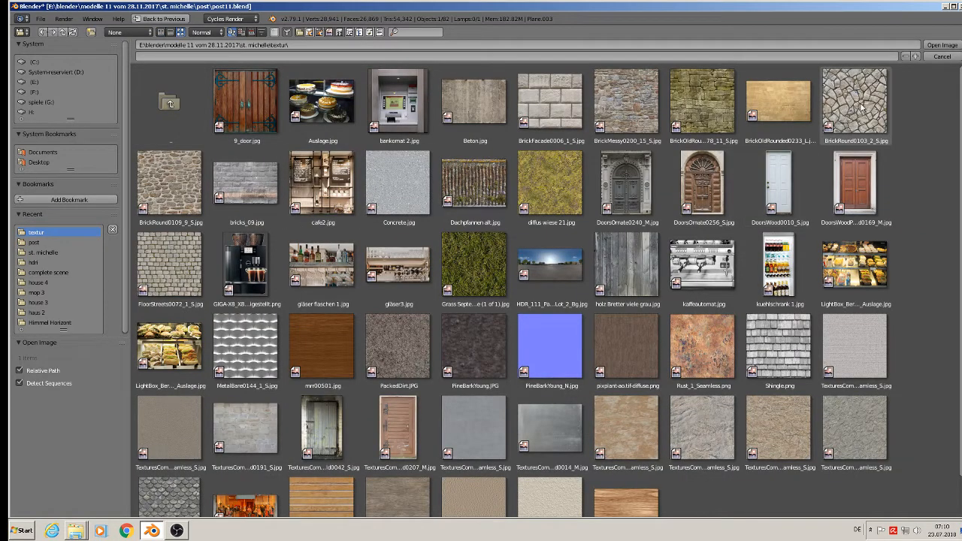
double_click(845, 109)
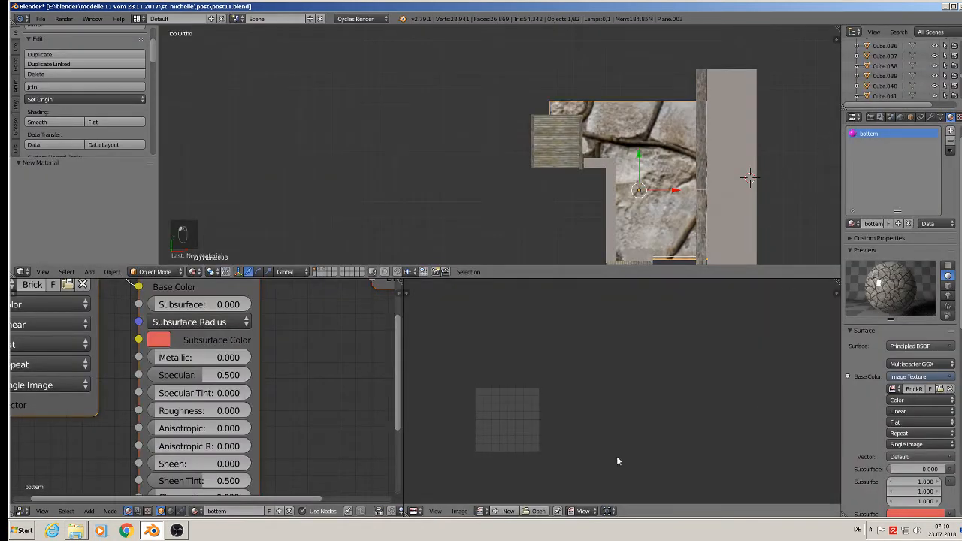
drag(195, 410, 259, 411)
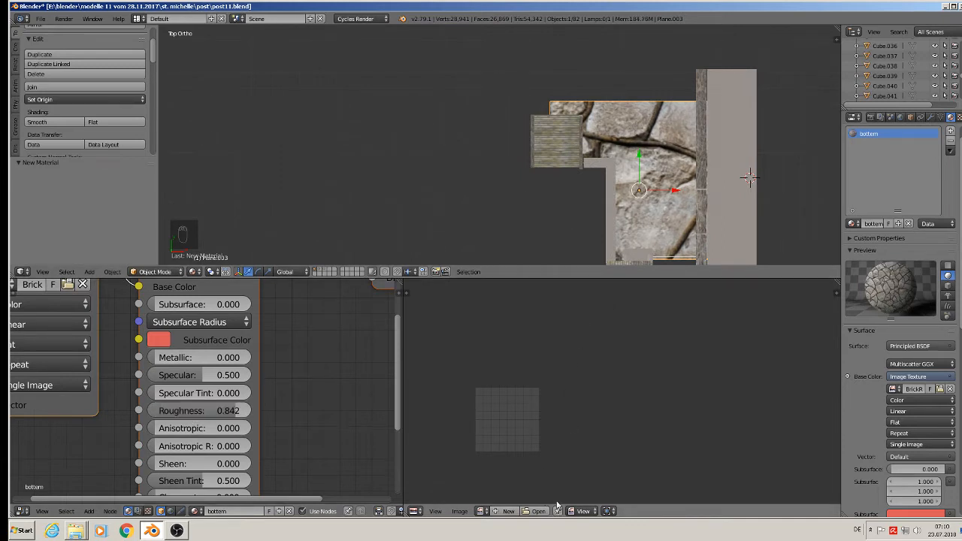
Scale the courtyard floor's UVs up by 12.623 so the stone paving repeats at a smaller size.
key(Tab)
key(s)
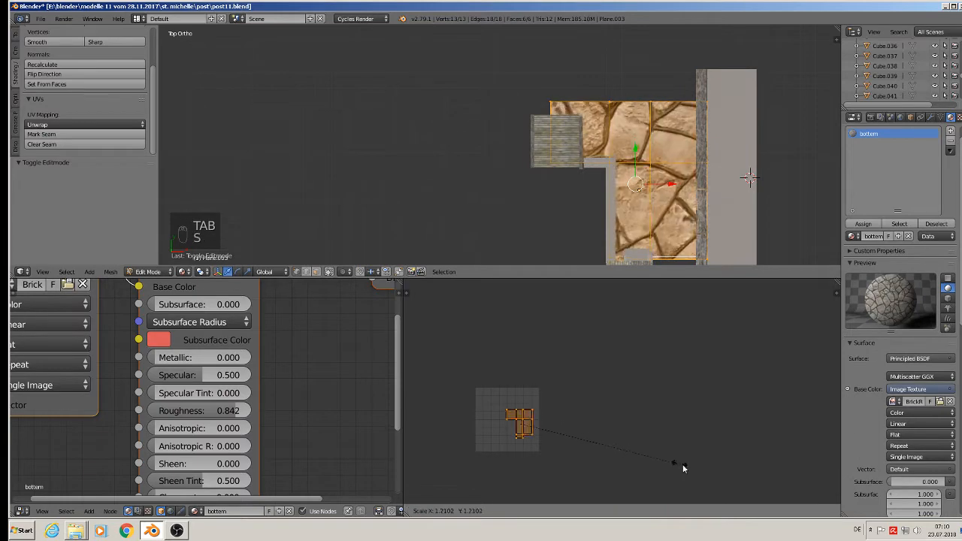
click(759, 361)
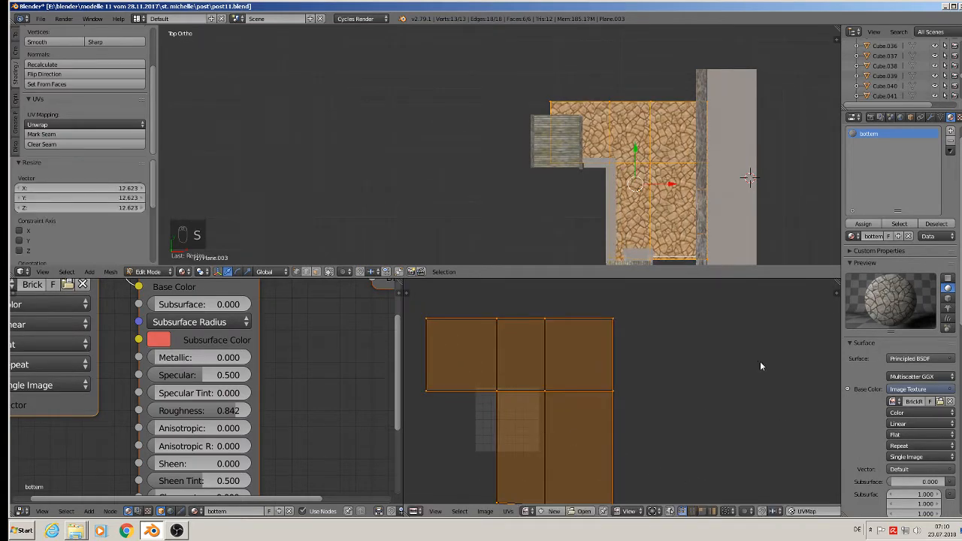
middle_drag(728, 194, 533, 108)
scroll(532, 108, up, 4)
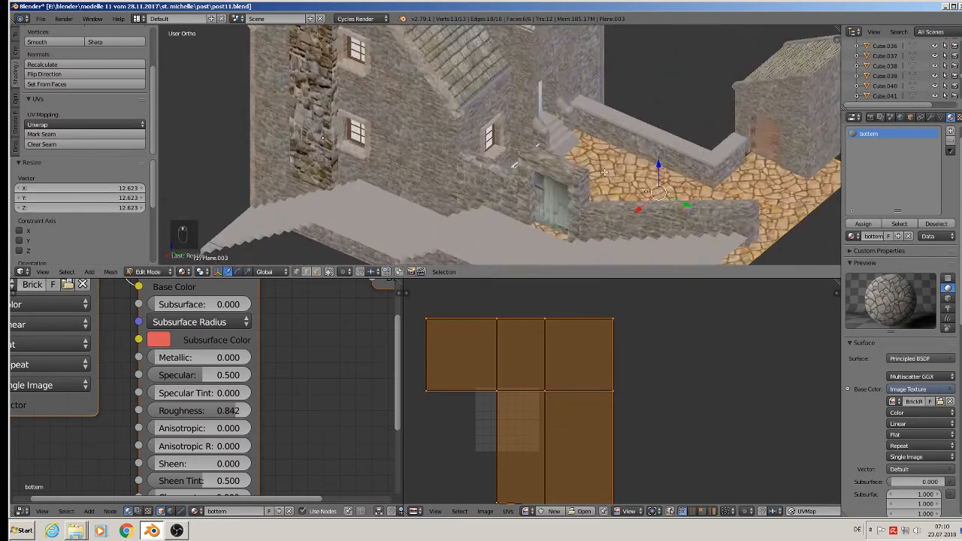
Scale the courtyard floor's UVs up by 2.238 so the paving stones become finer, and leave mesh editing.
key(s)
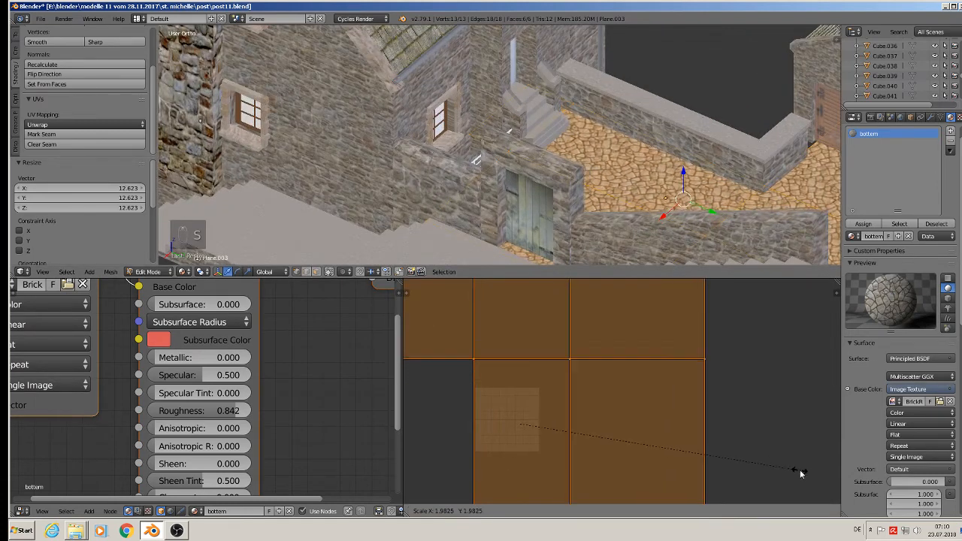
click(836, 483)
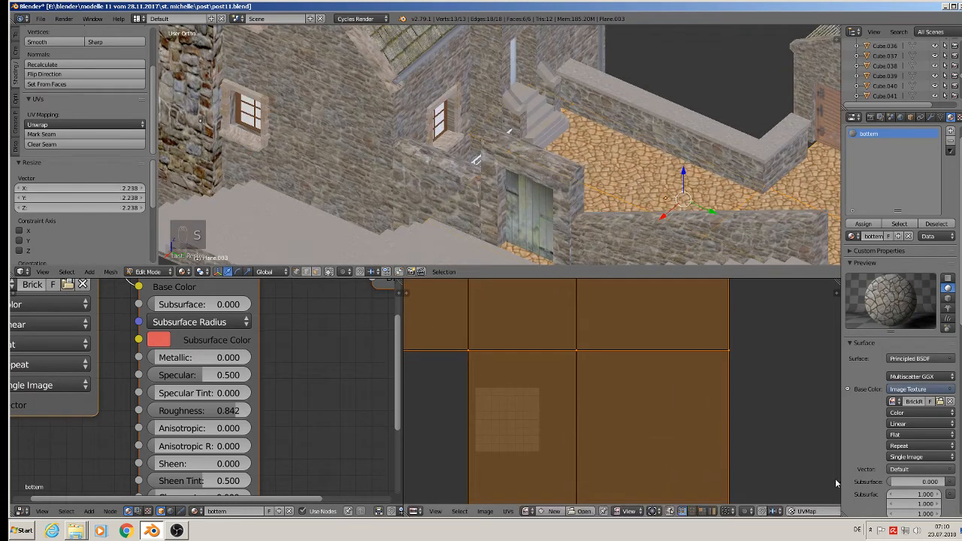
key(Tab)
Deselect everything in the scene and save the blend file.
middle_drag(698, 255, 612, 132)
key(a)
key(a)
scroll(612, 132, down, 6)
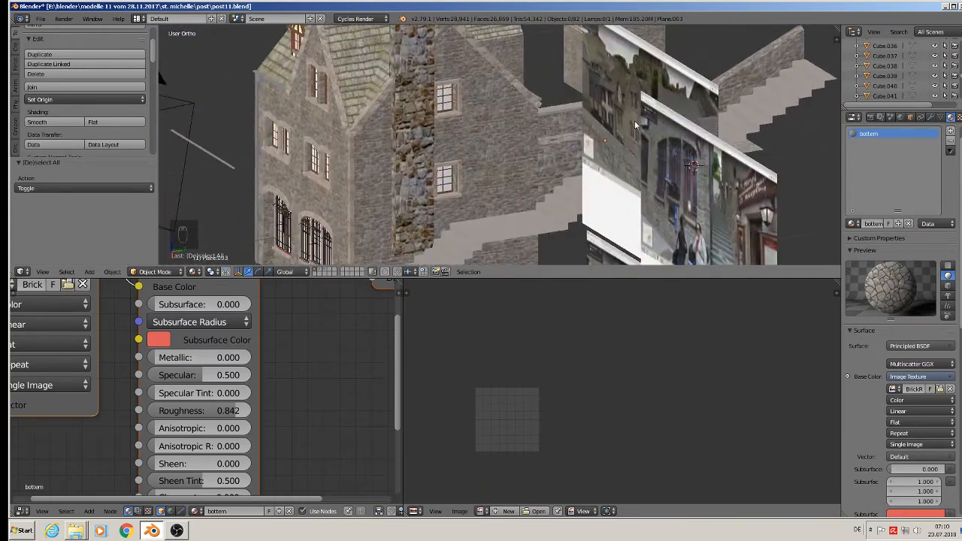
click(41, 18)
click(72, 98)
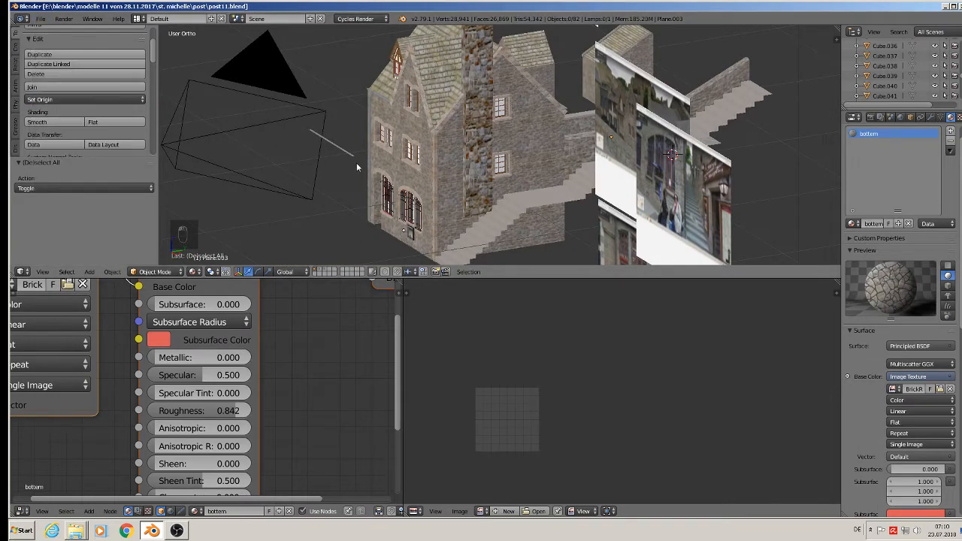
Examine the reference photos of the courtyard, its low wall, the doorway and the long staircase behind it.
middle_drag(356, 162, 751, 165)
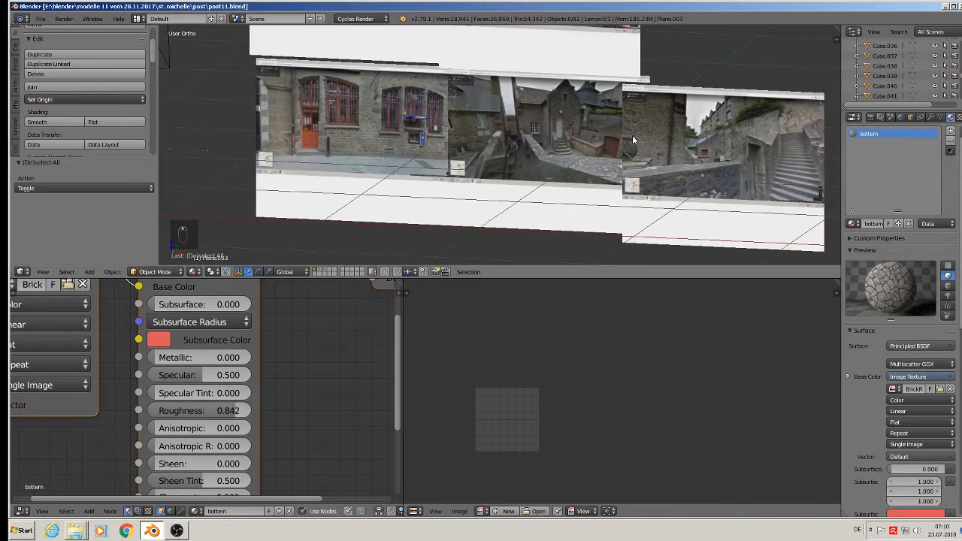
middle_drag(632, 136, 563, 163)
scroll(569, 154, up, 4)
scroll(569, 158, up, 2)
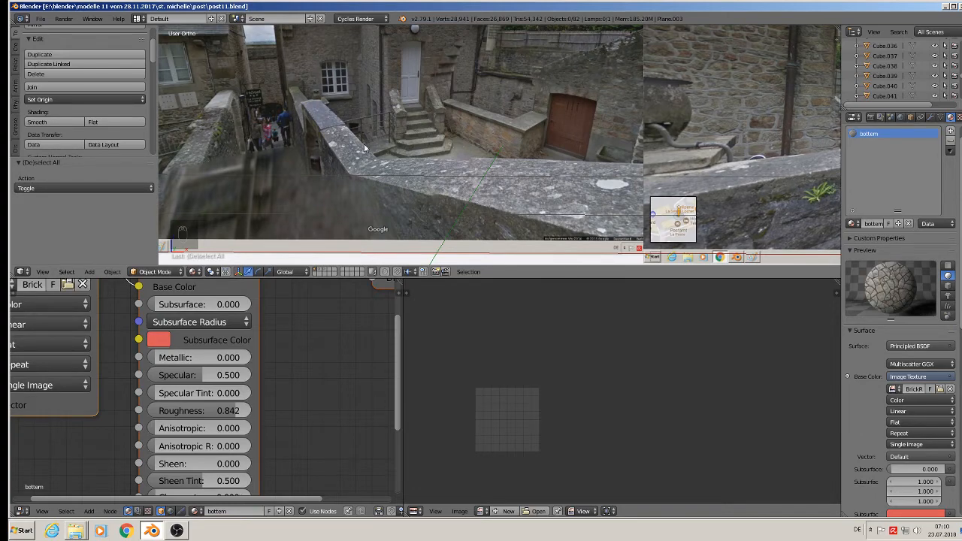
scroll(528, 181, down, 3)
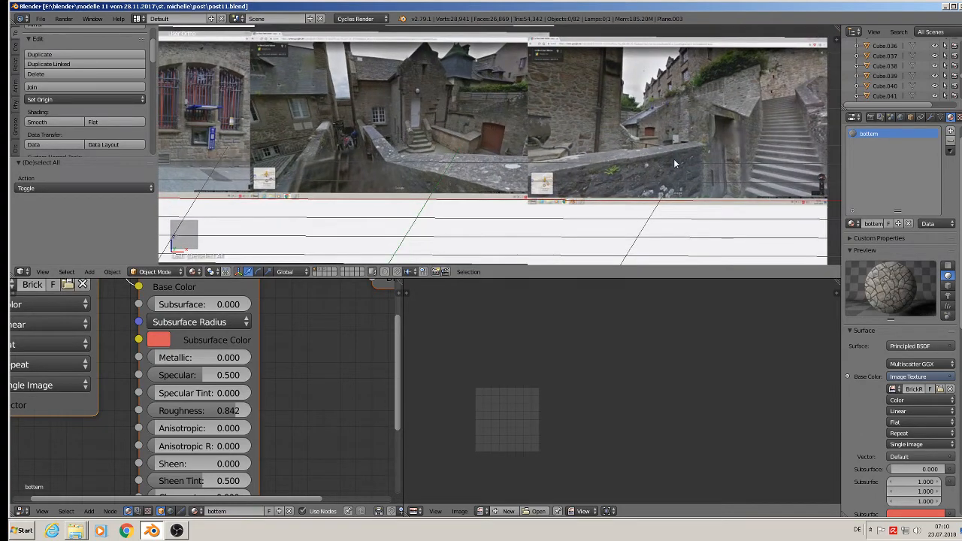
scroll(673, 159, up, 3)
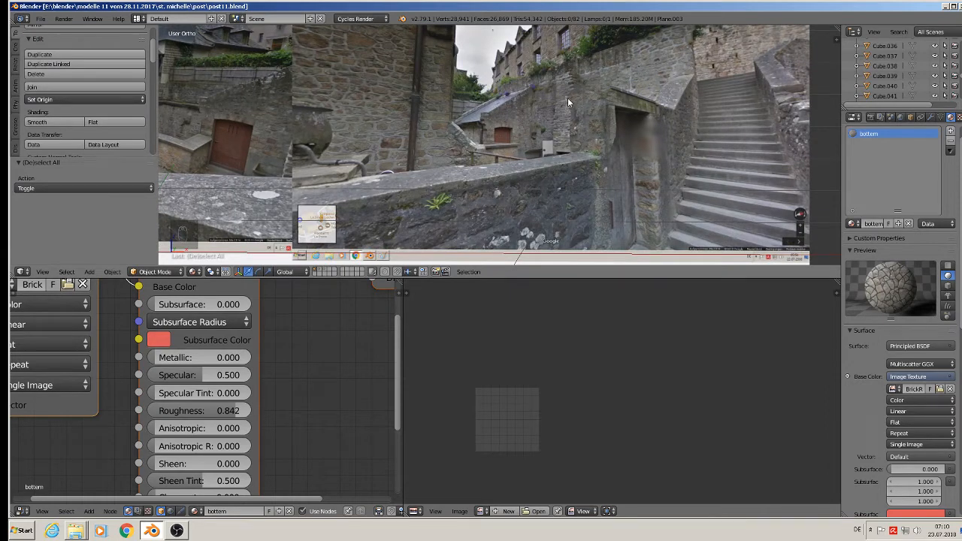
scroll(567, 98, down, 6)
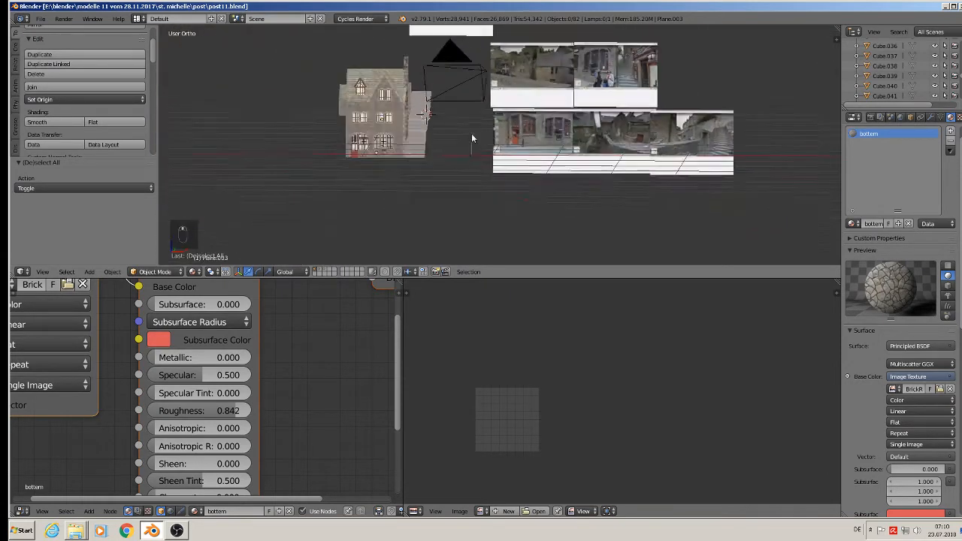
Duplicate the stone wall segment beside the green door and move the copy -0.832 along X, behind the low courtyard wall.
middle_drag(471, 139, 315, 155)
scroll(331, 135, up, 4)
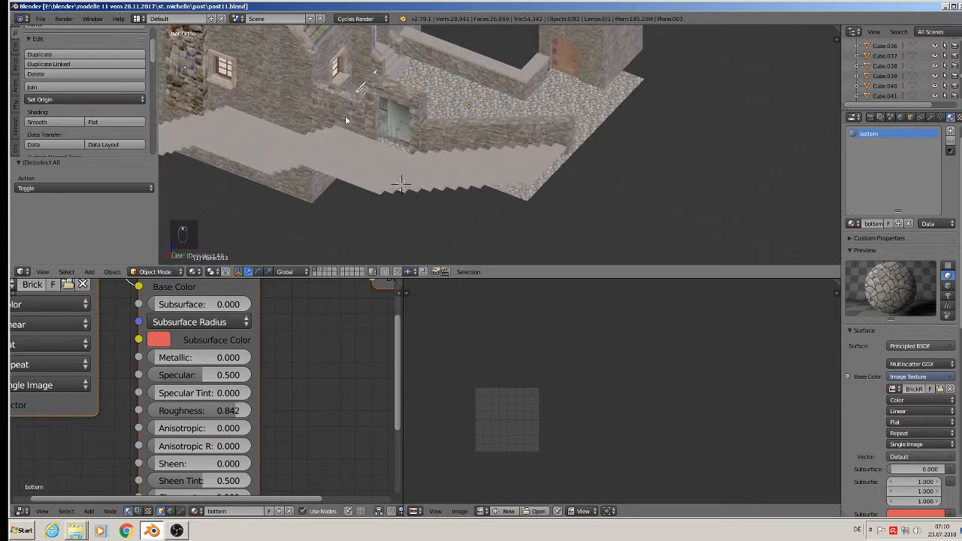
middle_drag(345, 119, 269, 187)
right_click(284, 175)
key(shift+d)
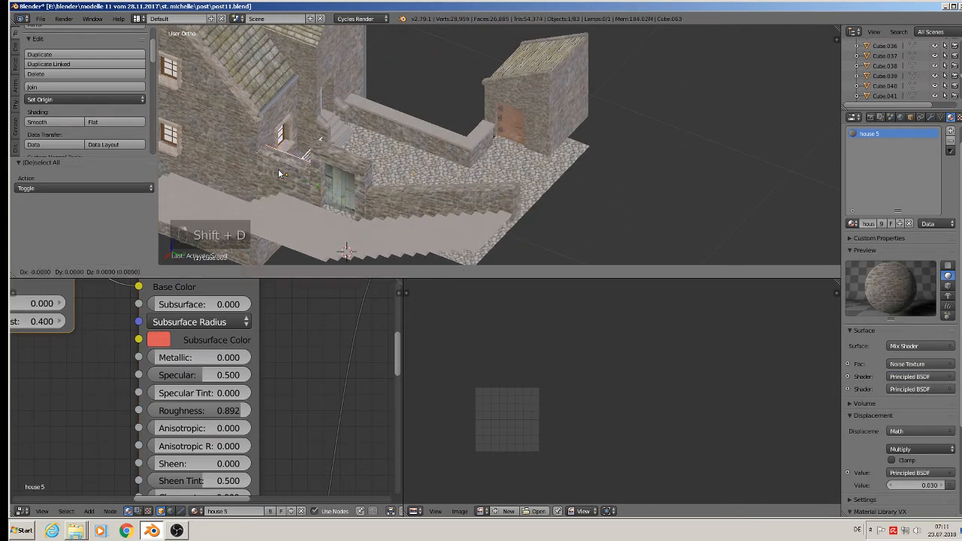
click(402, 112)
Nudge the copied wall segment by -0.013 along X at the corner of the larger building.
middle_drag(402, 112, 356, 106)
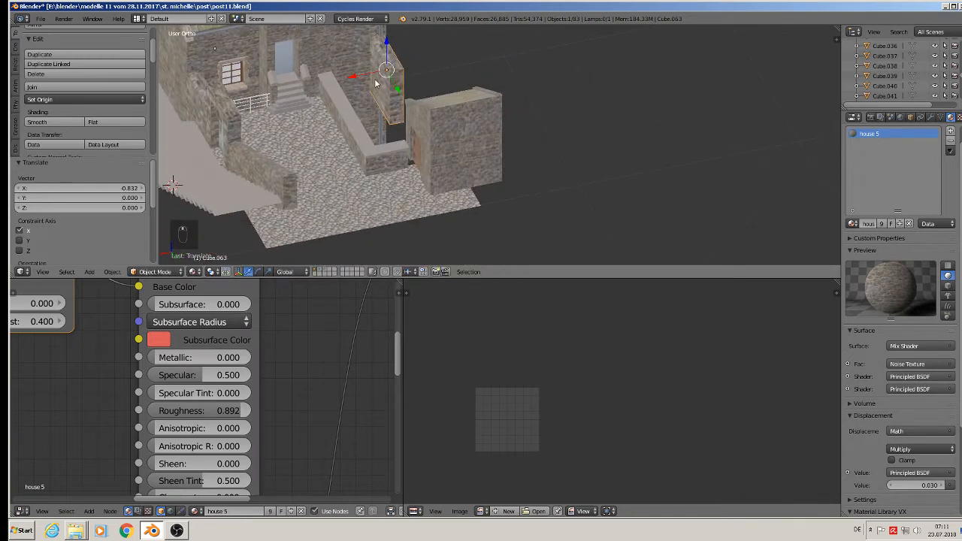
scroll(373, 83, up, 1)
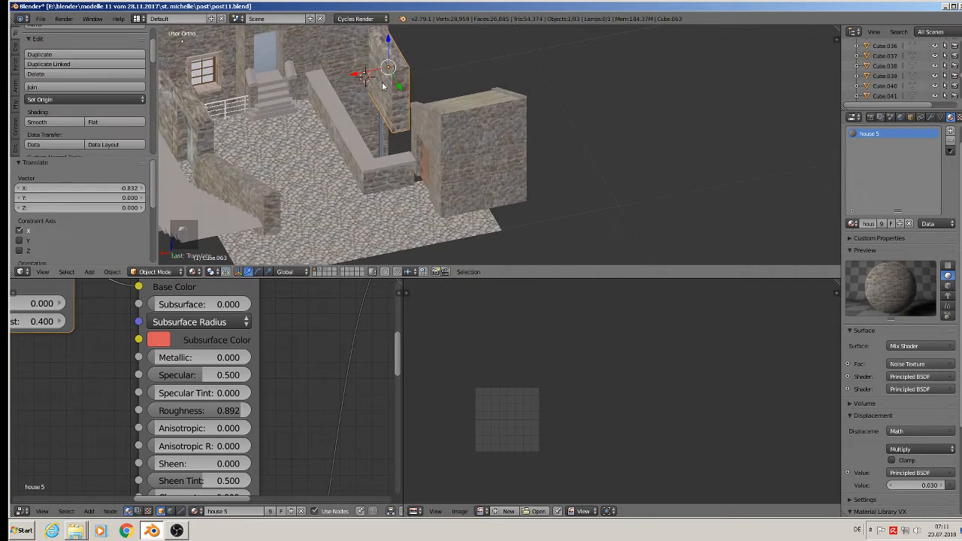
shift+middle_drag(373, 82, 392, 145)
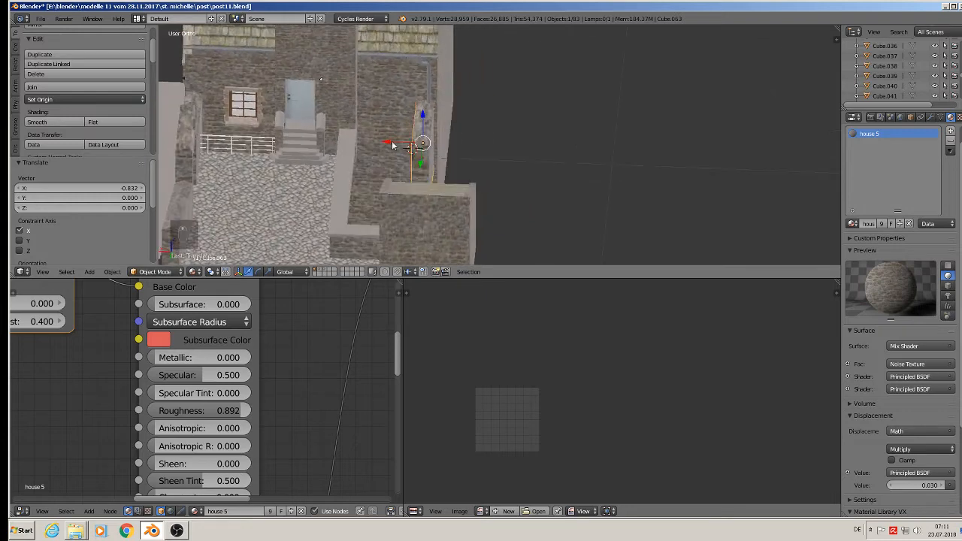
drag(394, 145, 400, 148)
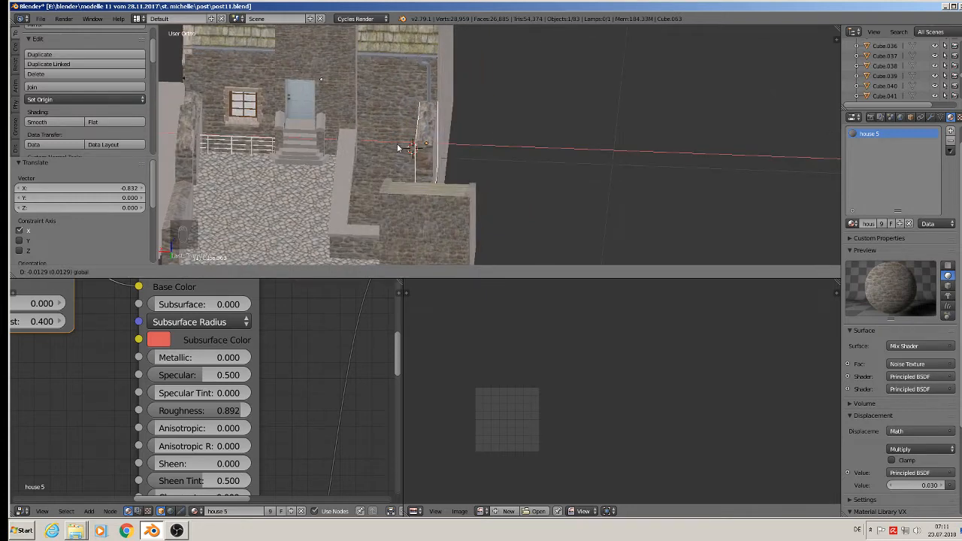
drag(398, 148, 399, 149)
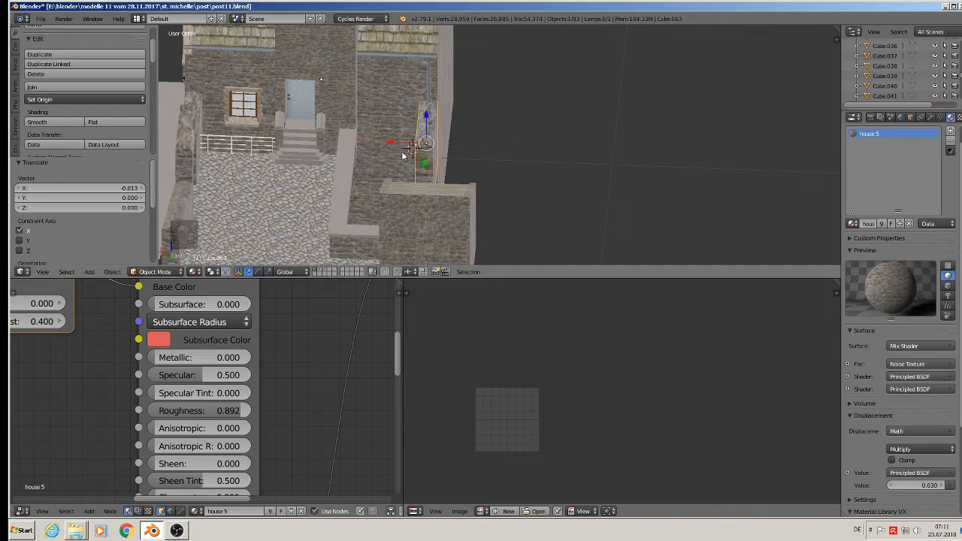
right_click(345, 191)
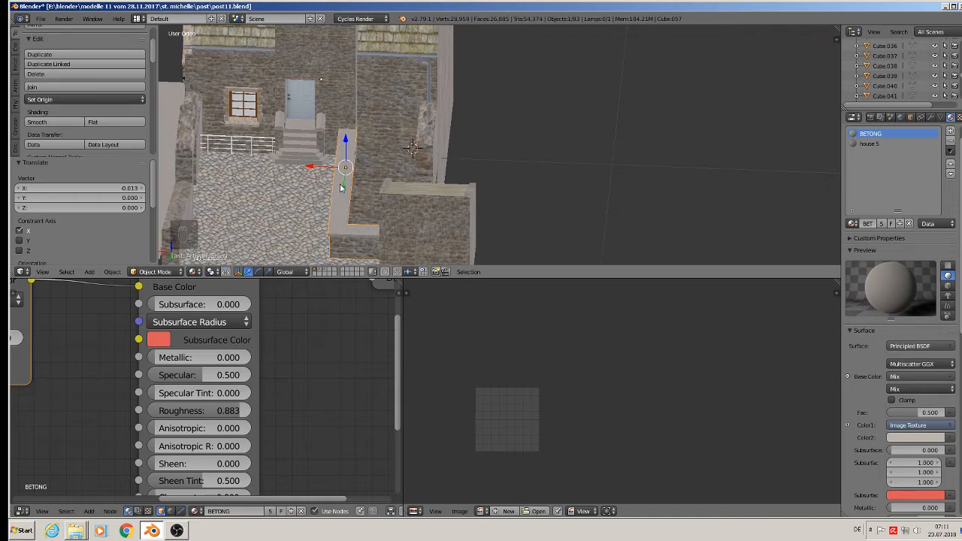
middle_drag(418, 187, 411, 100)
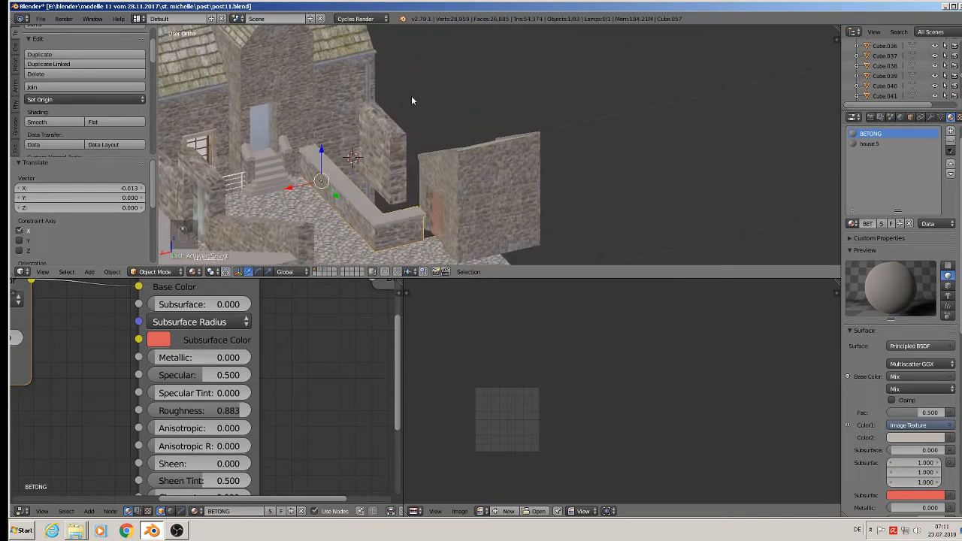
right_click(372, 83)
mouse_move(315, 71)
mouse_down()
mouse_move(305, 73)
mouse_move(314, 73)
mouse_up()
Select the free end vertices of the copied wall and move them along Y until the wall reaches the small stone house.
right_click(394, 141)
middle_drag(395, 141, 444, 200)
key(Tab)
middle_drag(432, 163, 413, 165)
key(a)
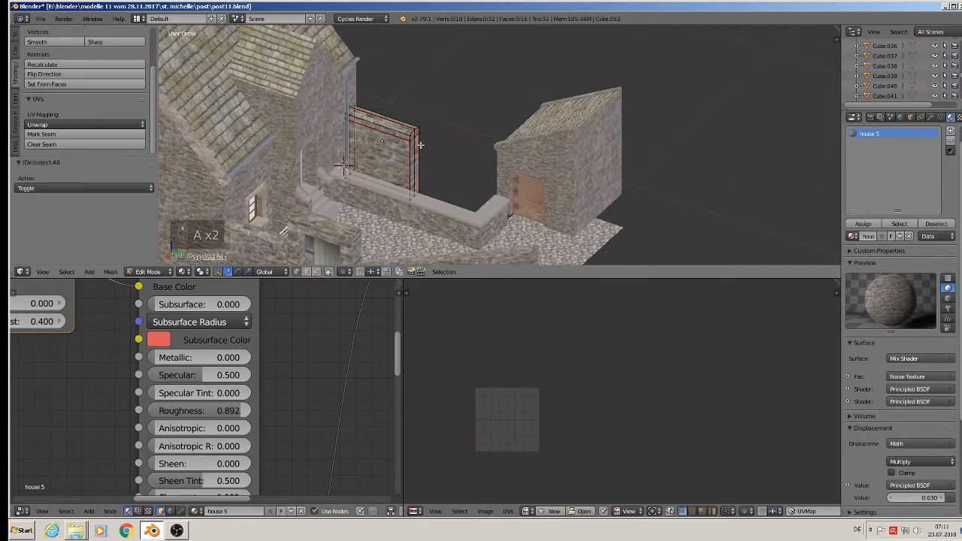
key(c)
drag(419, 128, 417, 197)
drag(444, 165, 568, 194)
middle_drag(569, 197, 461, 160)
key(a)
key(Tab)
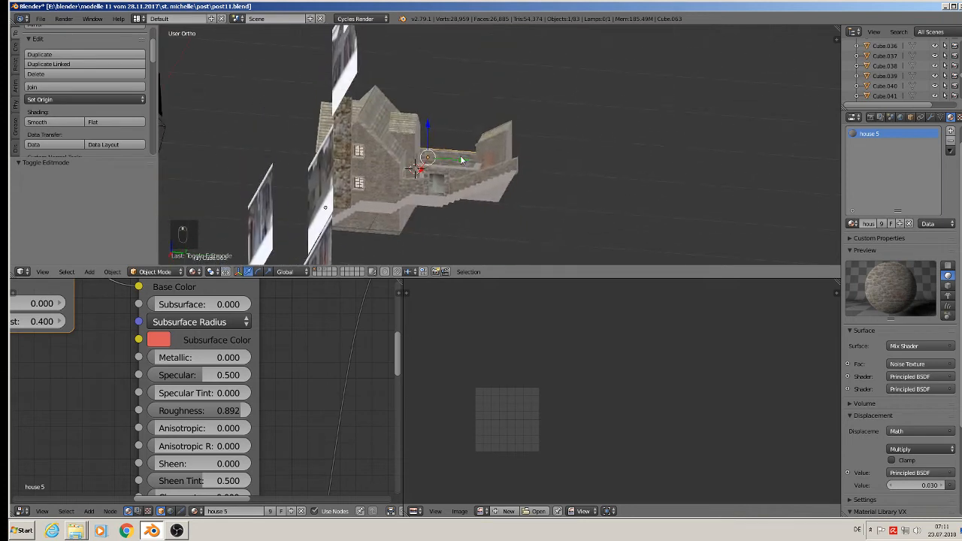
Duplicate the extended wall, move the copy 0.999 along Y past the small house, and rotate it 90° about Z.
key(shift+d)
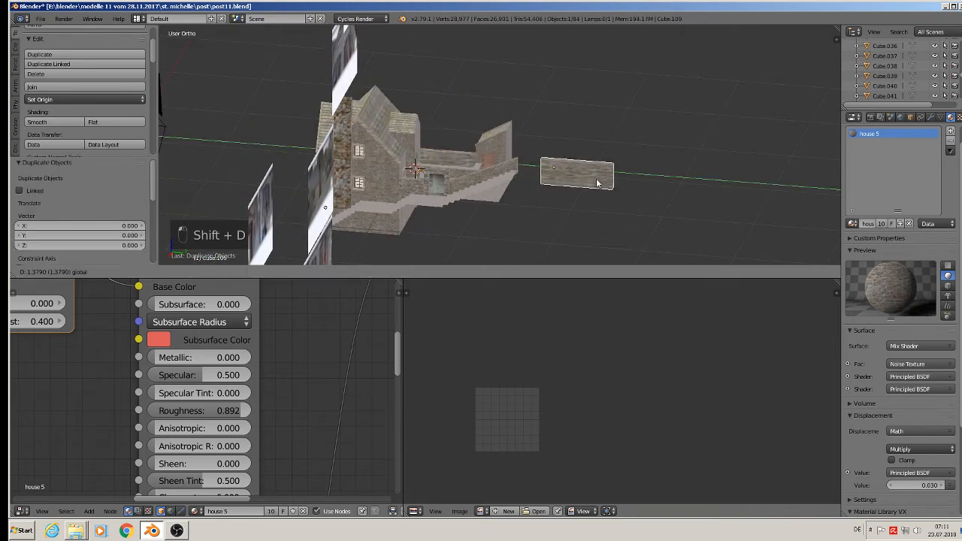
click(557, 173)
text(r)
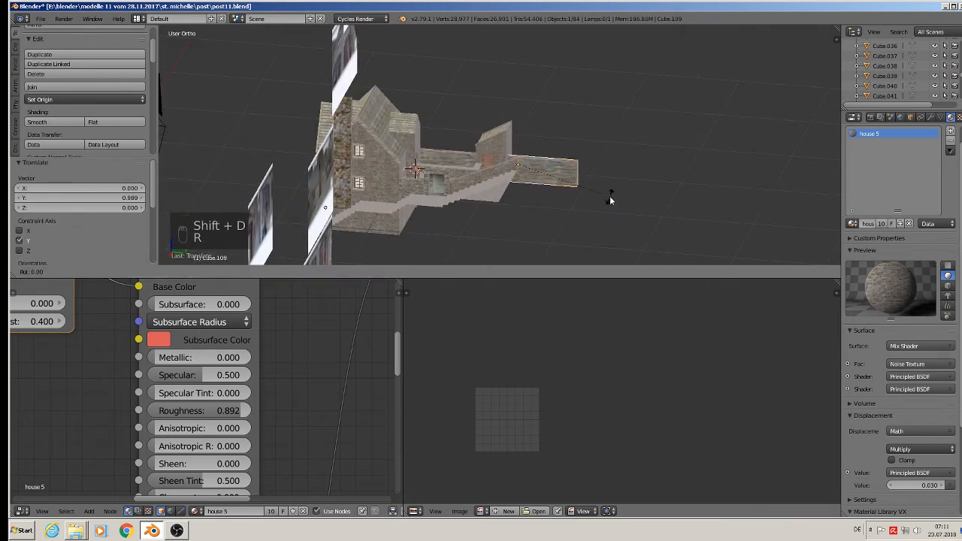
text(z90)
key(Return)
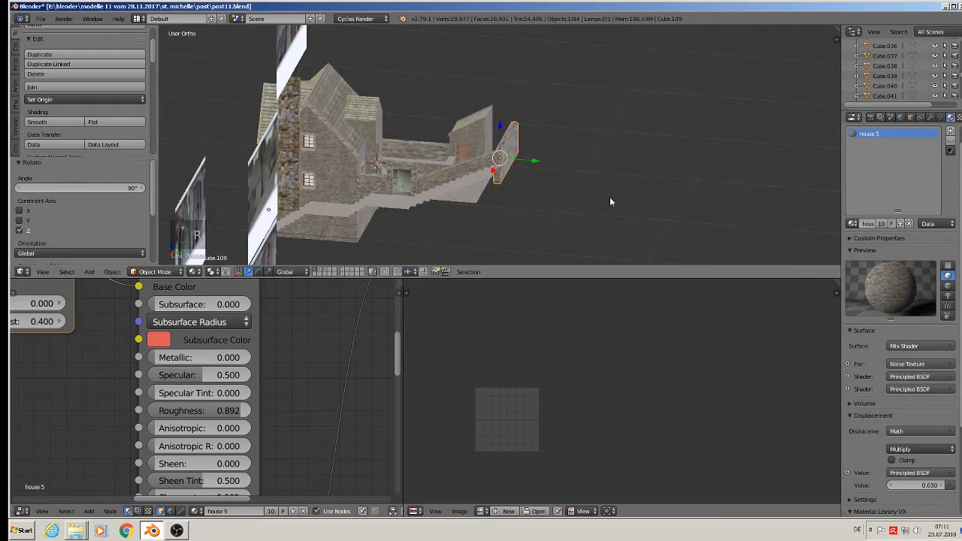
Scale the rotated wall copy up uniformly by 2.076.
key(s)
click(714, 249)
middle_drag(715, 248, 444, 170)
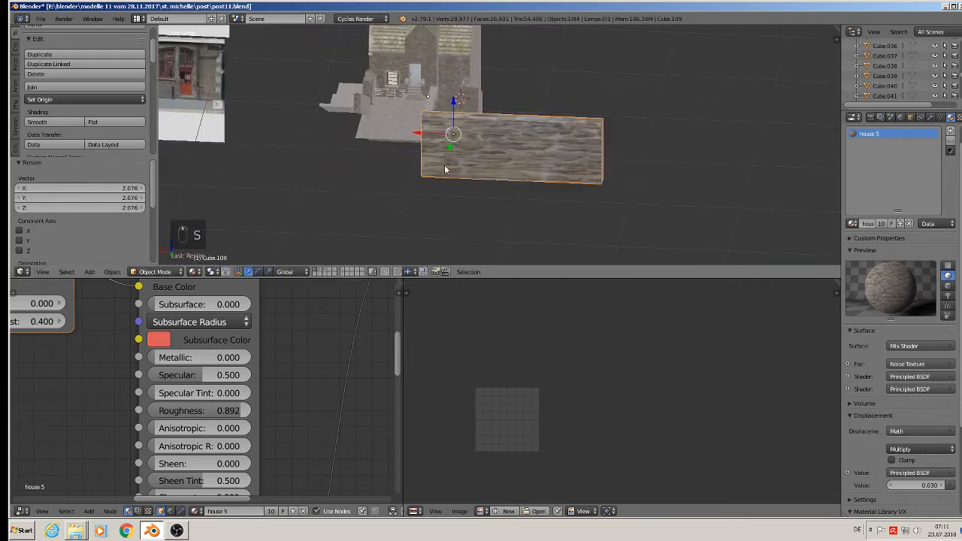
Slide the enlarged wall along X until it spans the courtyard's width, and raise it along Z above the courtyard floor.
key(g)
key(x)
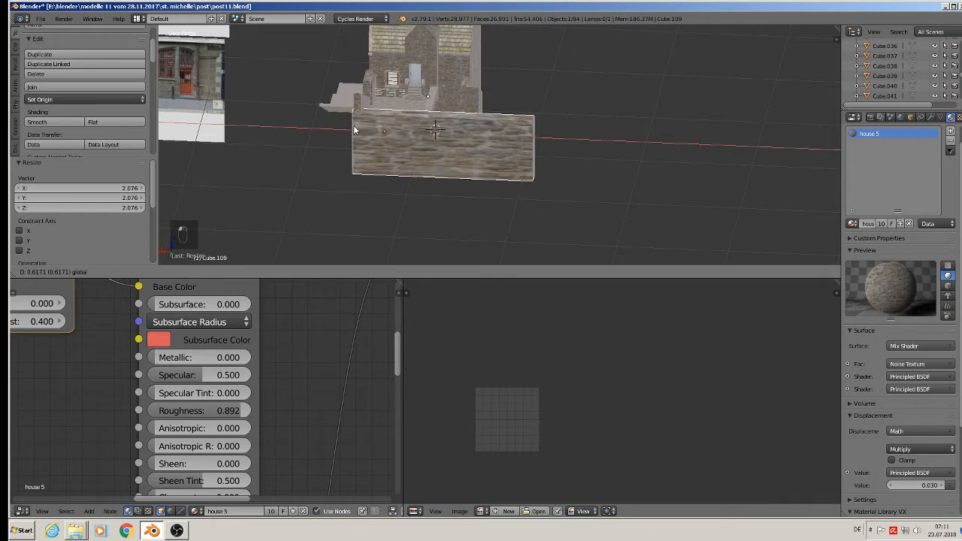
click(425, 117)
drag(384, 116, 381, 66)
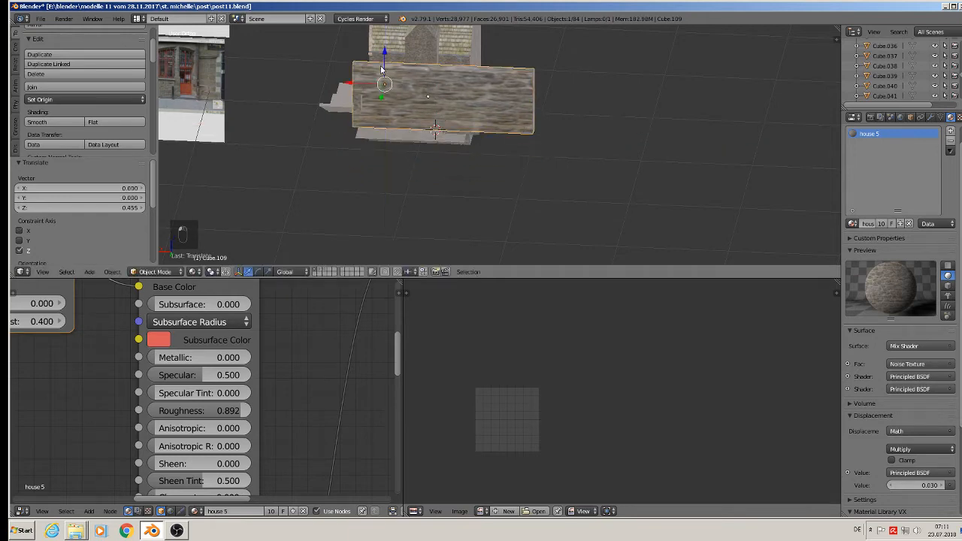
Move the enlarged wall 0.221 and back by -0.271 along Y so it stands behind the small house across the upper stairs.
middle_drag(373, 84, 539, 81)
drag(492, 106, 511, 101)
middle_drag(510, 97, 447, 211)
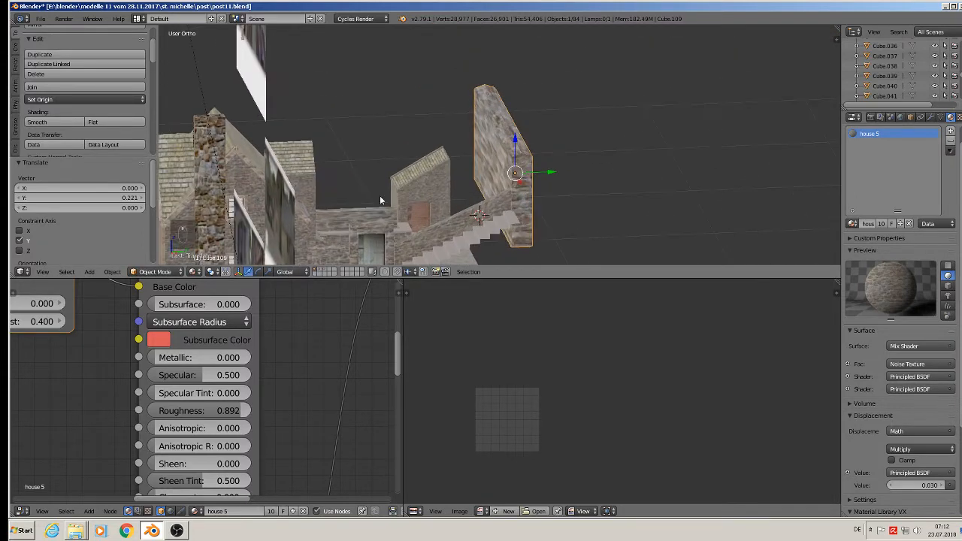
shift+middle_drag(392, 200, 503, 142)
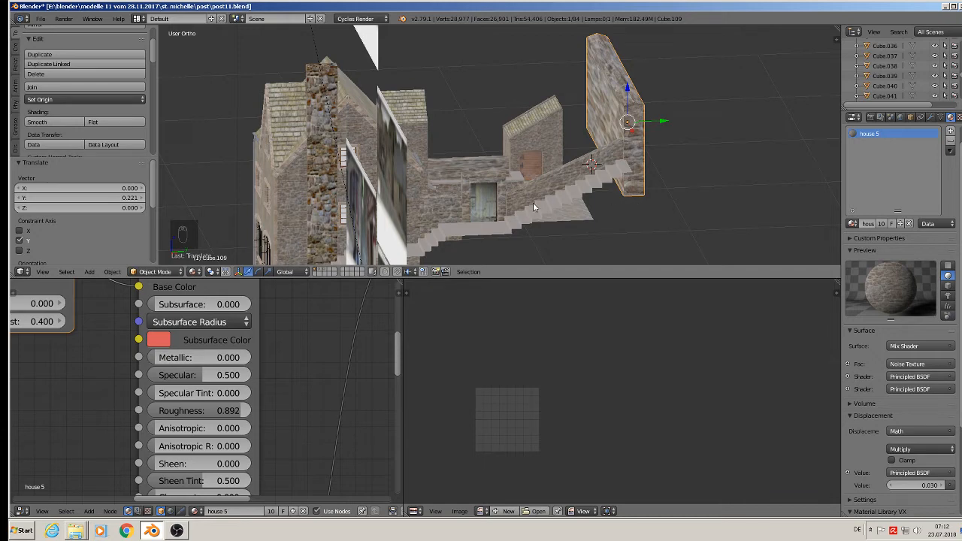
key(g)
key(y)
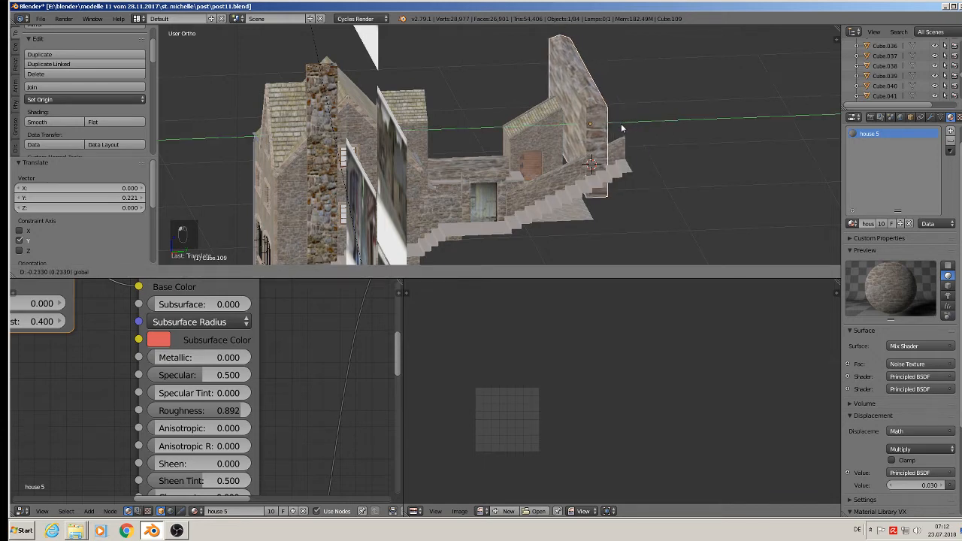
click(615, 129)
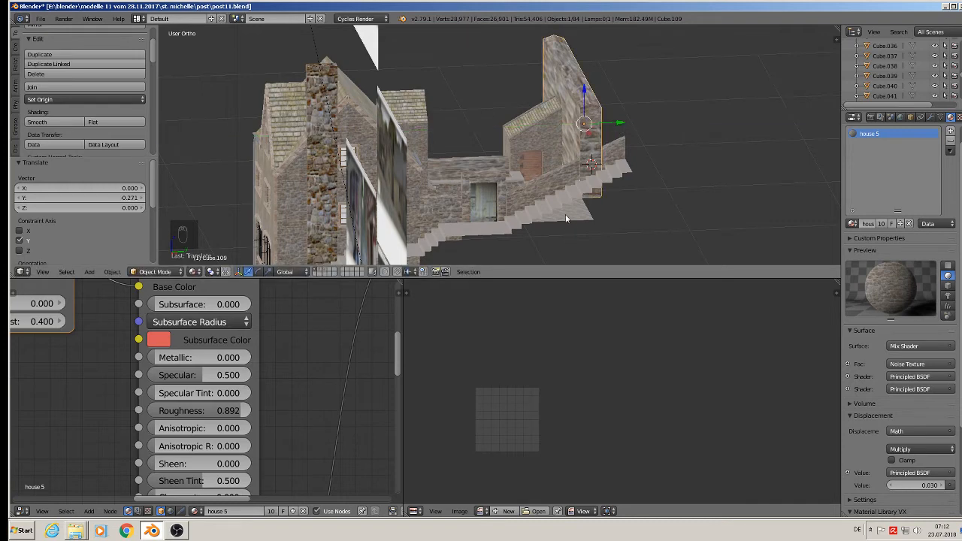
Reduce the Array modifier count of the upper stair flight to 9 so it ends at the enlarged wall.
scroll(565, 214, up, 3)
right_click(565, 214)
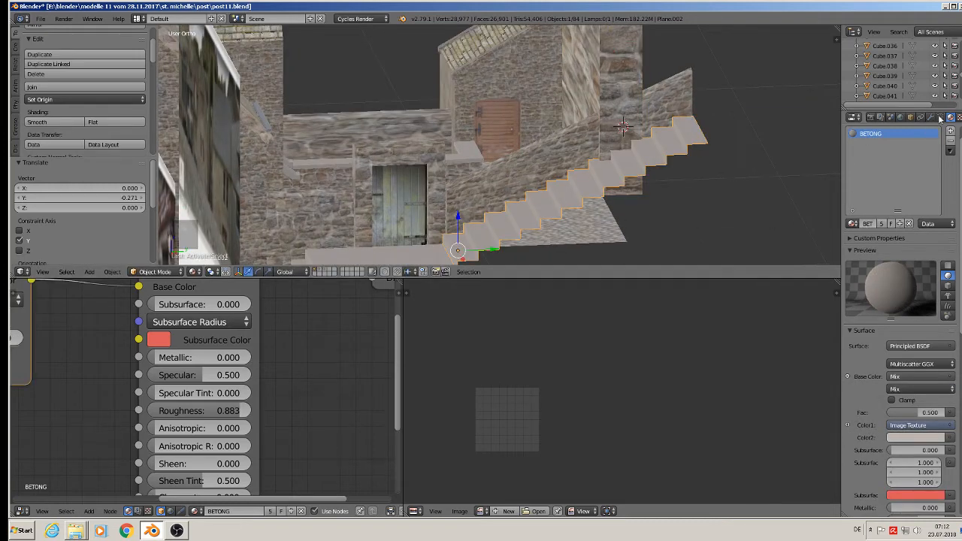
click(931, 117)
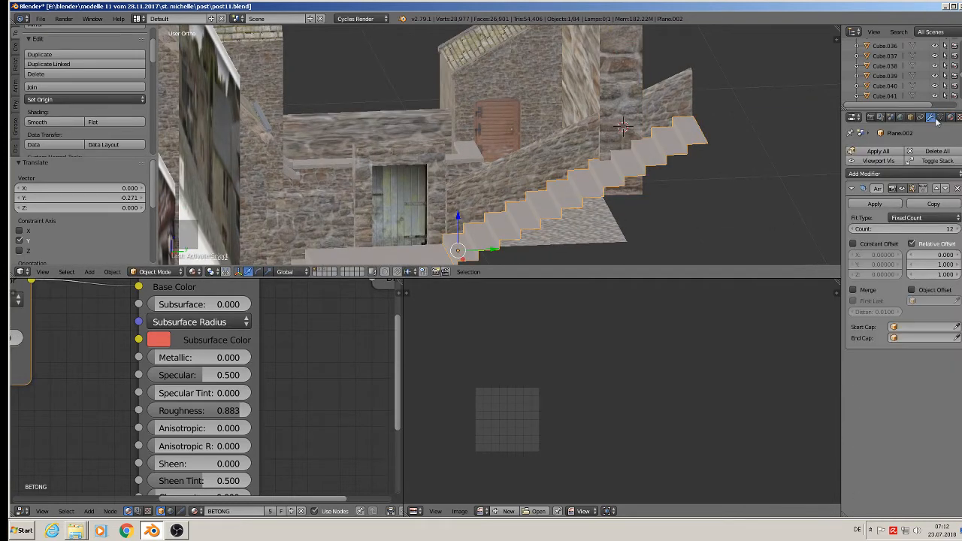
click(851, 230)
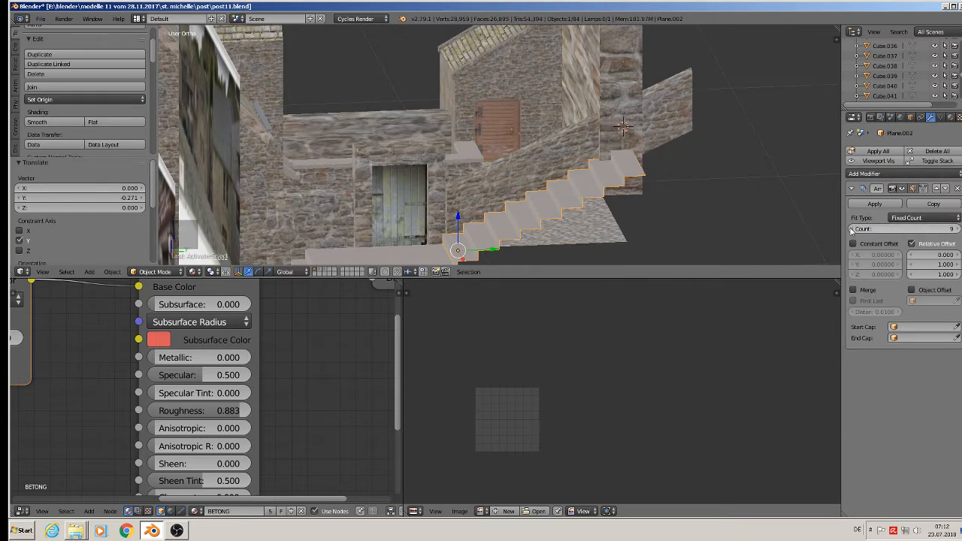
Move the upper end of the sloping stair wall -0.269 along Y and lower it along Z so it meets the enlarged wall.
middle_drag(590, 156, 590, 153)
right_click(656, 145)
key(Tab)
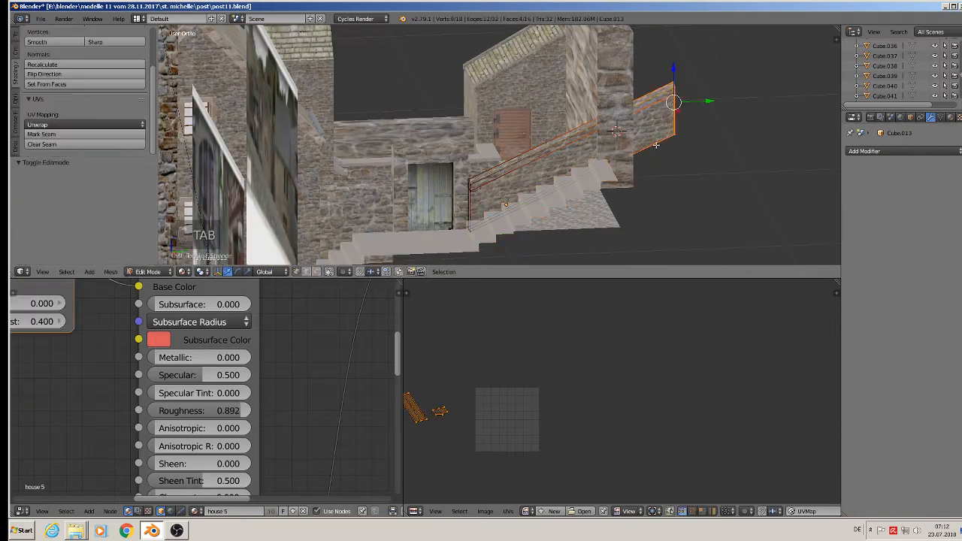
key(g)
key(y)
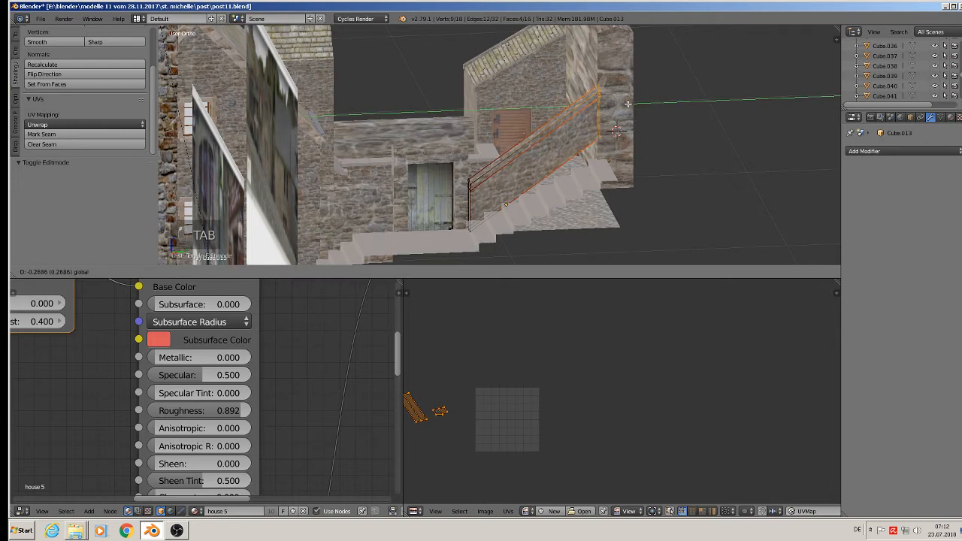
click(628, 104)
key(g)
key(z)
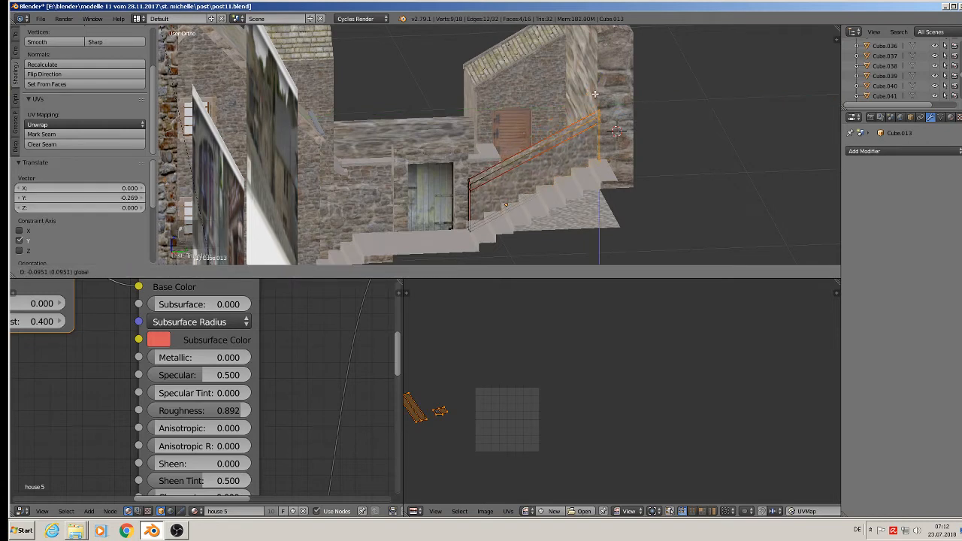
click(594, 94)
key(Tab)
Shorten the enlarged wall behind the small house by moving its far end vertices 0.503 along X.
middle_drag(558, 161, 621, 174)
key(Tab)
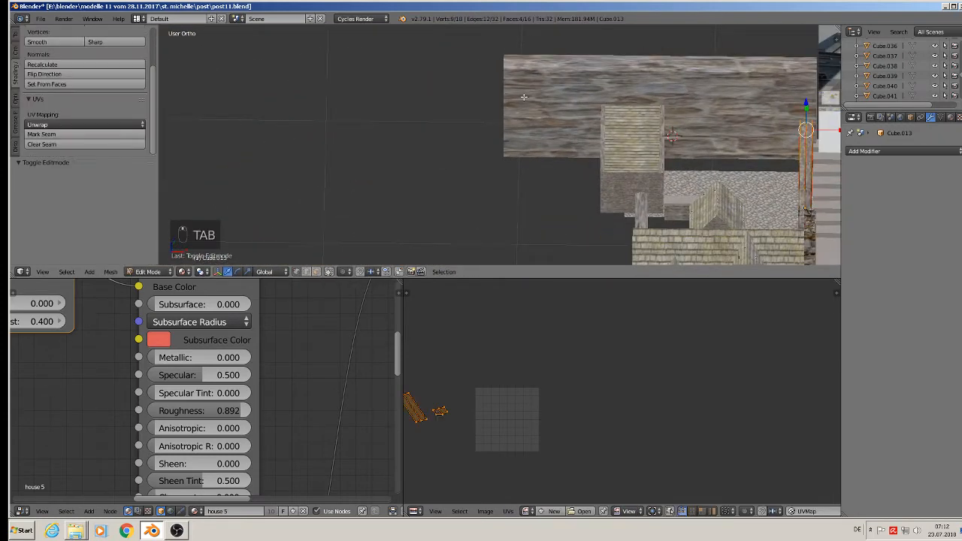
key(Tab)
right_click(515, 85)
key(Tab)
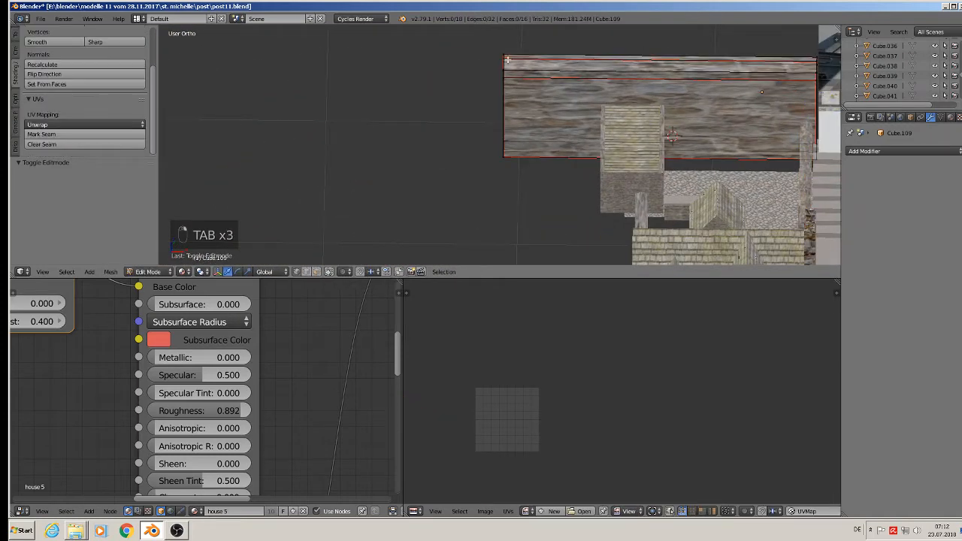
key(c)
mouse_move(490, 58)
mouse_down()
mouse_move(502, 75)
mouse_move(510, 158)
mouse_up()
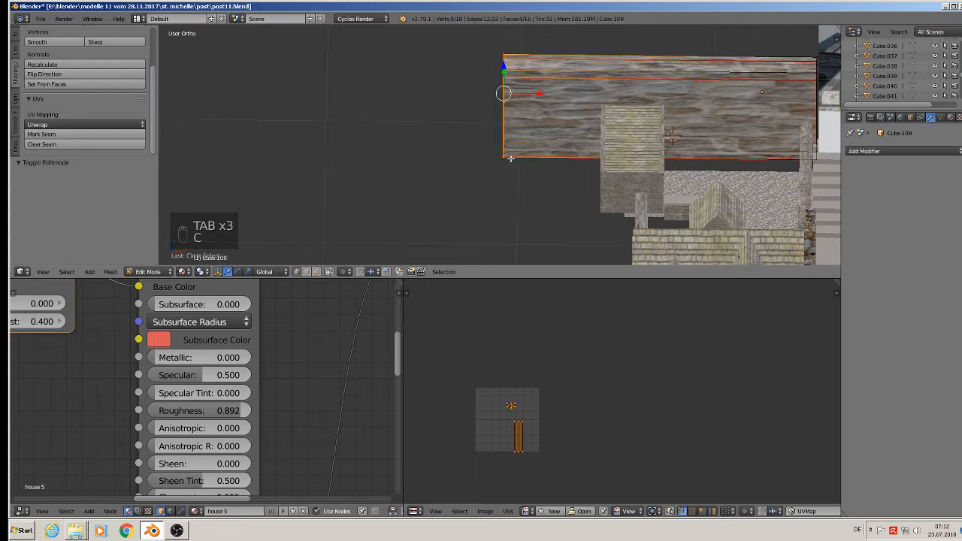
drag(534, 97, 635, 110)
Extend the enlarged wall downward by moving its bottom faces -0.162 along Z.
middle_drag(635, 110, 490, 111)
right_click(462, 101)
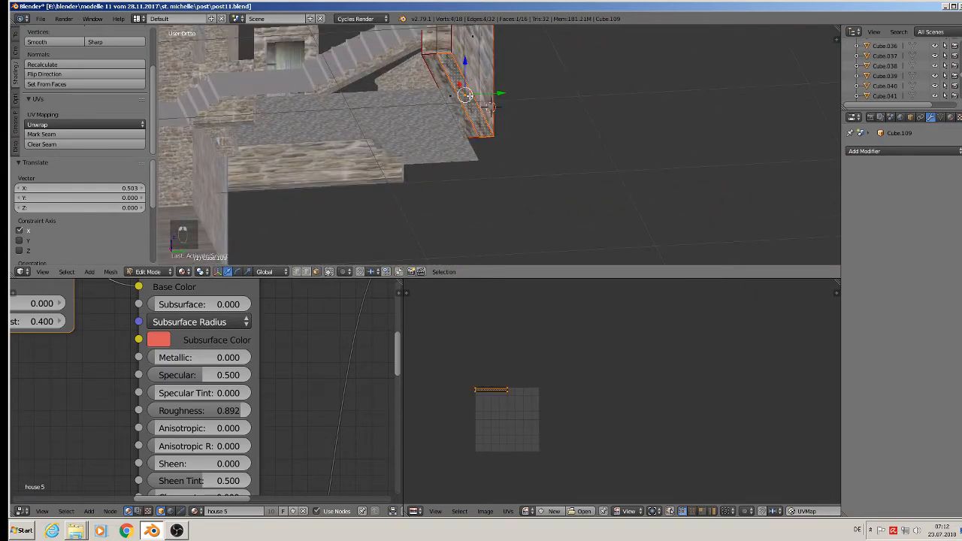
drag(459, 68, 460, 108)
middle_drag(466, 112, 516, 223)
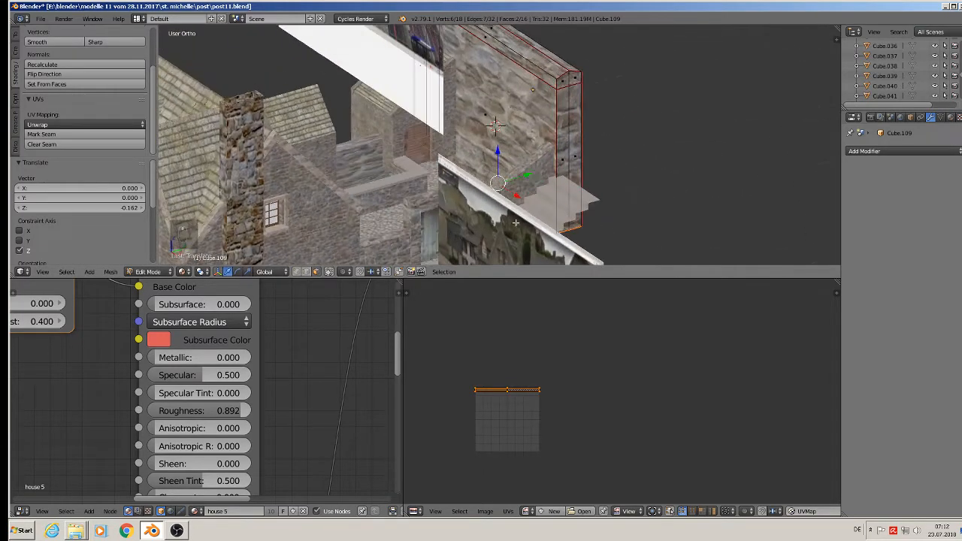
Unwrap the whole enlarged wall and scale its UVs by 4.284 for a finer stone texture.
key(a)
key(a)
key(u)
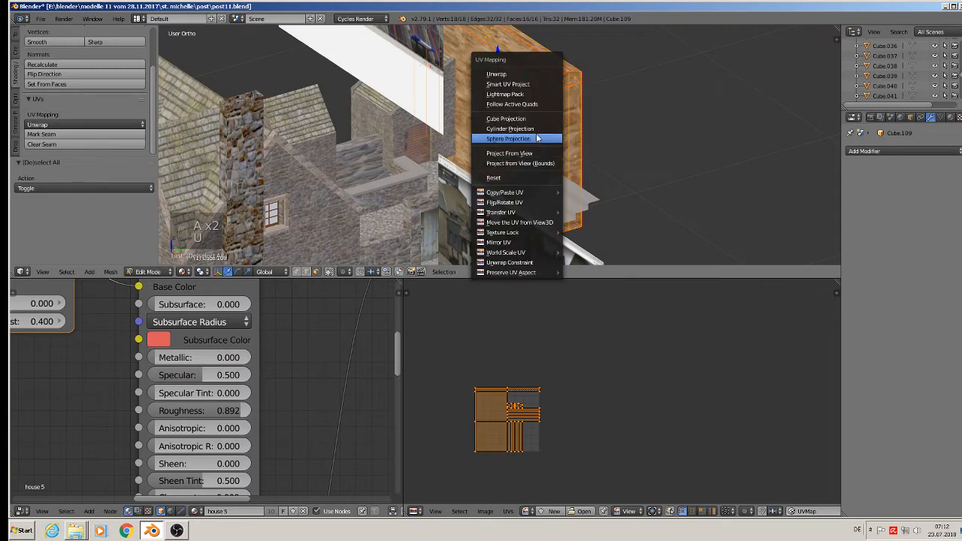
click(522, 78)
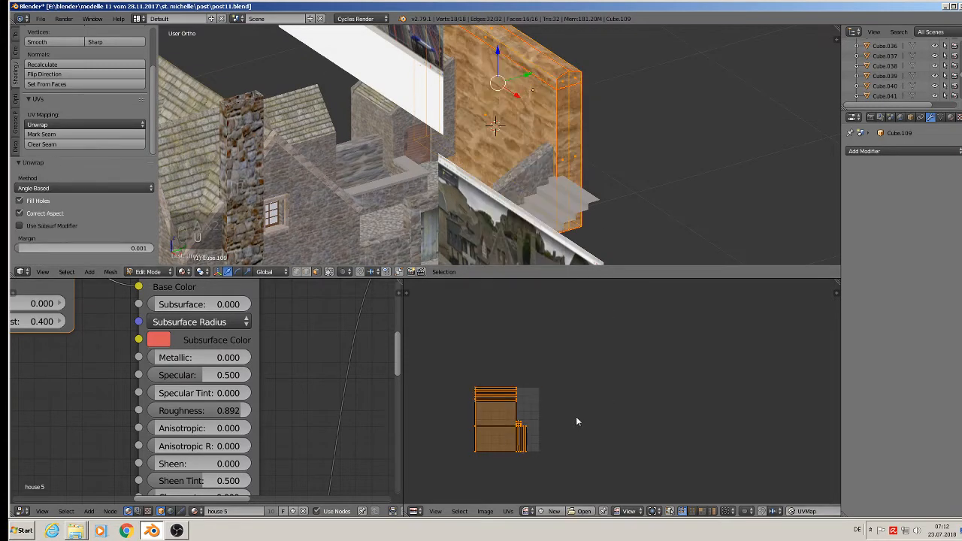
key(s)
click(813, 288)
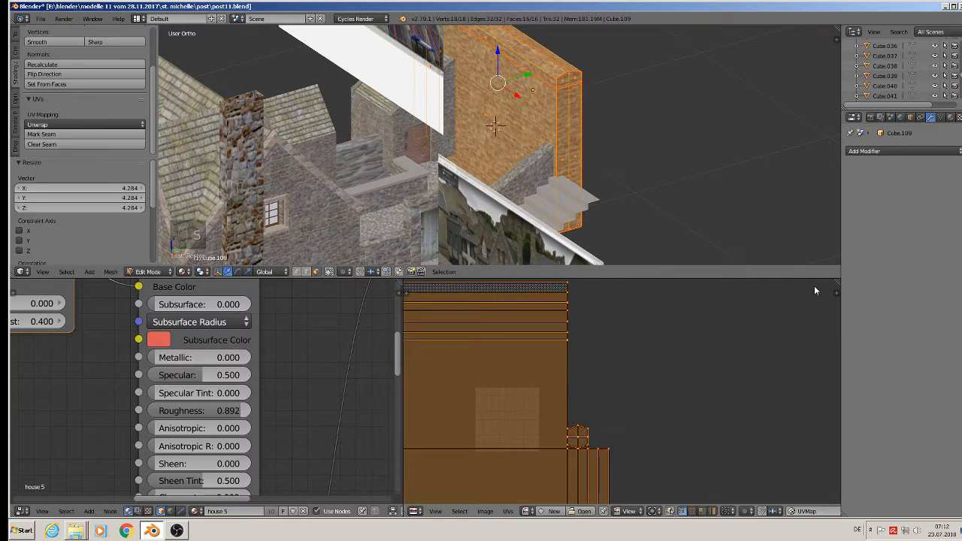
key(Tab)
Select the low courtyard wall with the stretched stone texture and apply its object transform.
middle_drag(563, 172, 529, 161)
right_click(363, 133)
key(Tab)
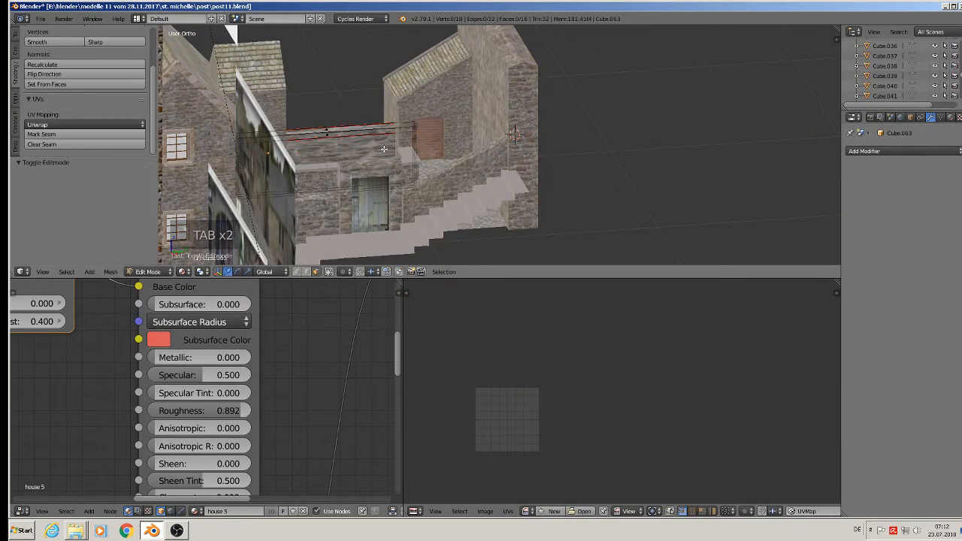
key(a)
key(a)
key(a)
key(Tab)
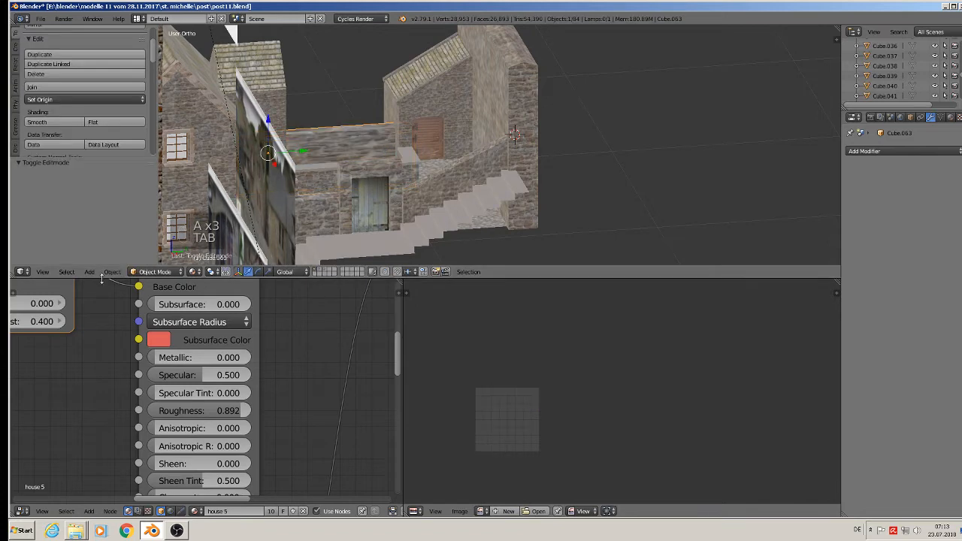
click(112, 271)
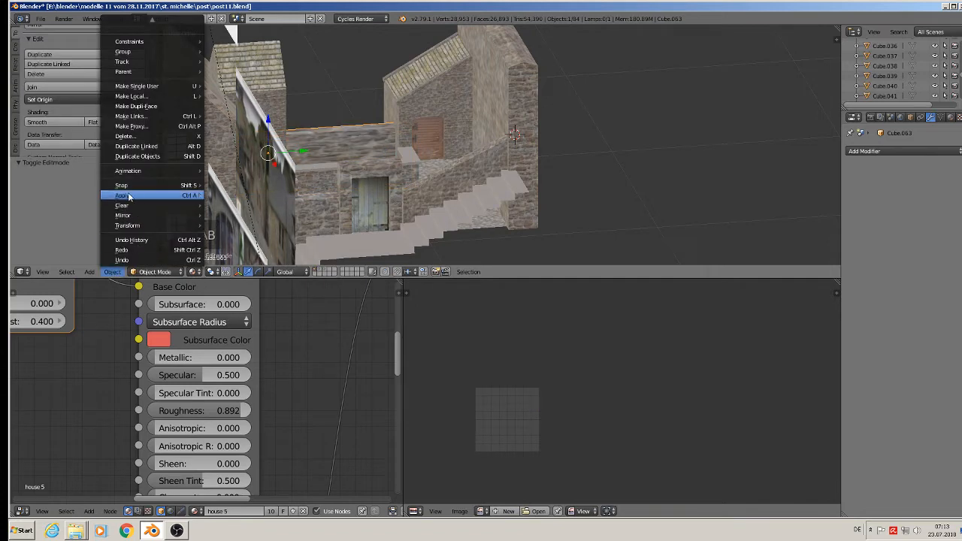
mouse_move(184, 195)
click(248, 226)
Unwrap the low courtyard wall and scale its UVs up to make the stone texture finer.
key(Tab)
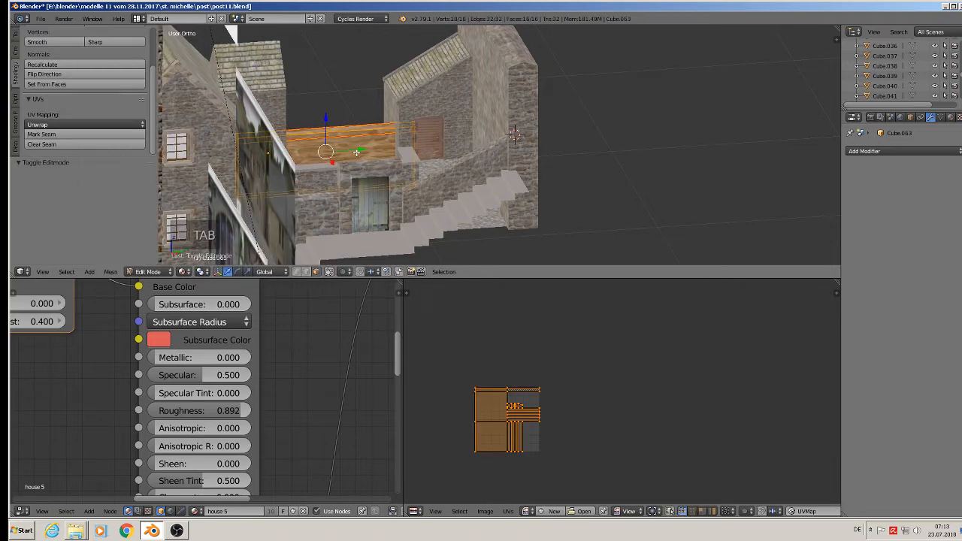
key(u)
click(355, 156)
key(s)
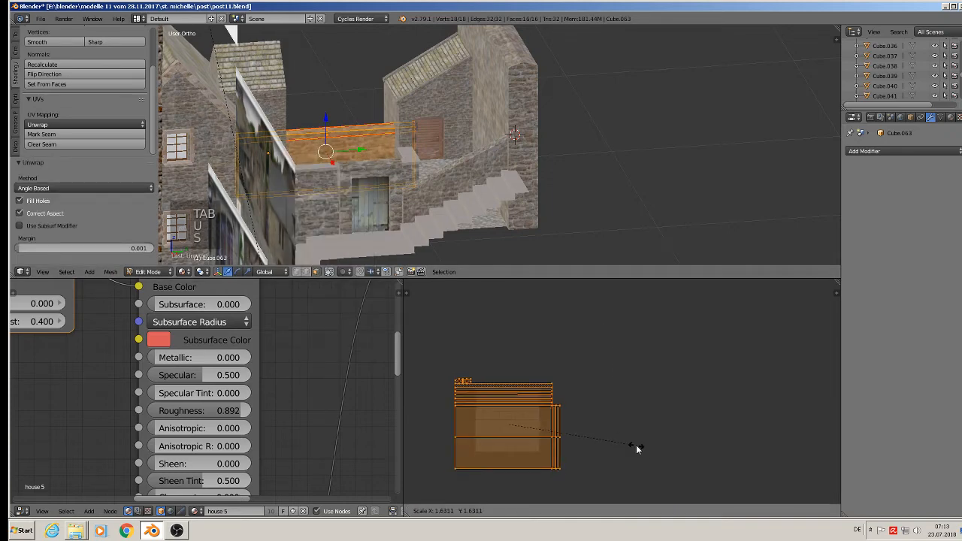
click(692, 467)
key(Tab)
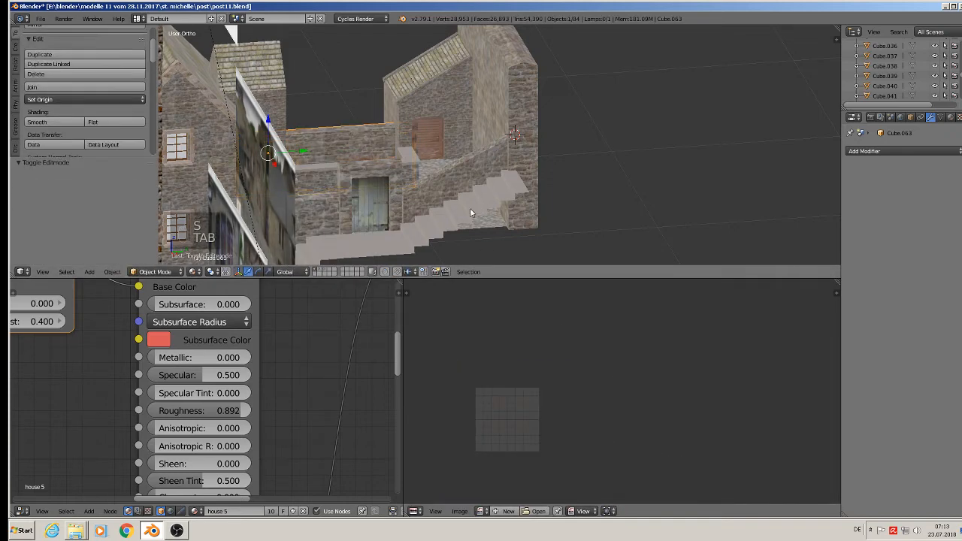
Duplicate the metal gutter along the larger building's main roof and raise the copy 0.189 along Z.
middle_drag(470, 208, 540, 219)
key(a)
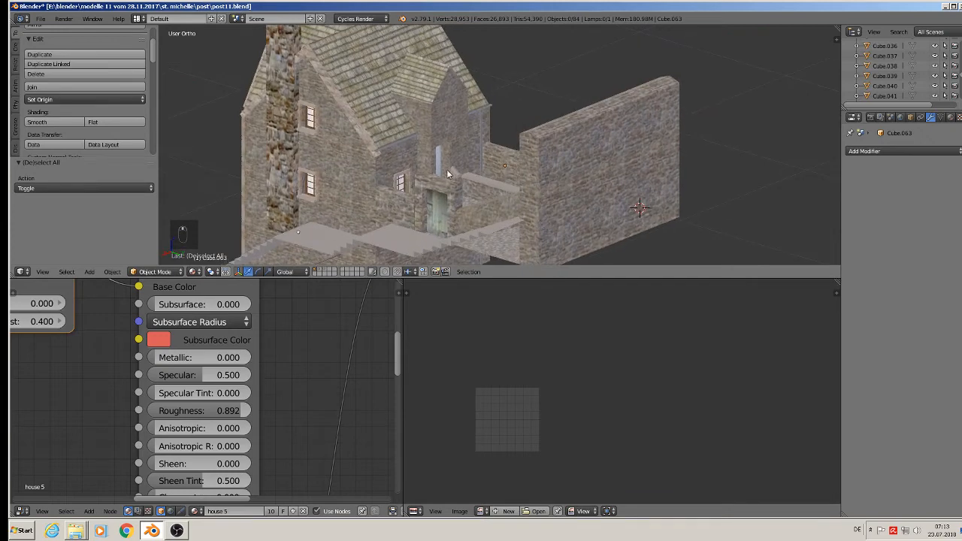
scroll(447, 174, up, 4)
right_click(378, 127)
shift+middle_drag(416, 143, 412, 220)
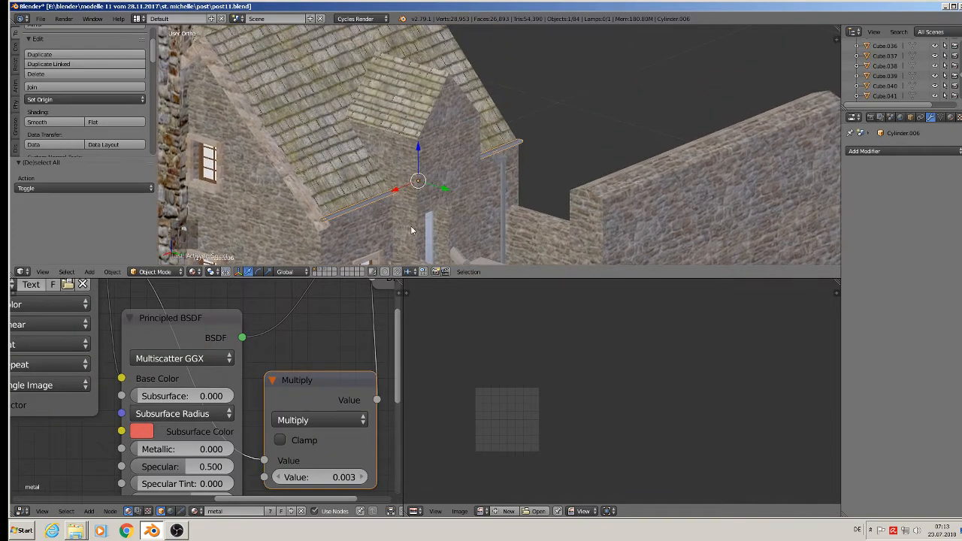
key(shift+d)
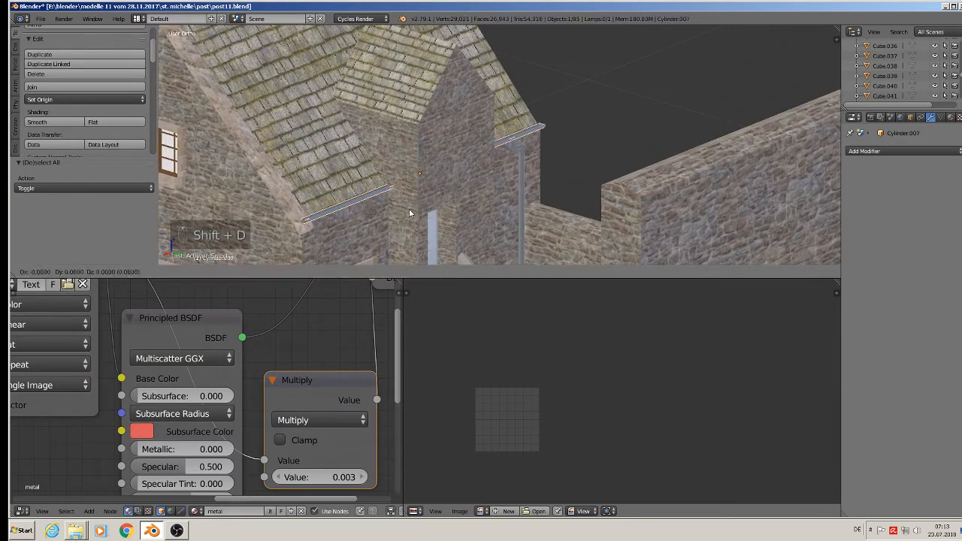
click(411, 71)
Rotate the gutter copy 90° about Z and shift it along X and Y to line up with the small gable's eave.
text(r)
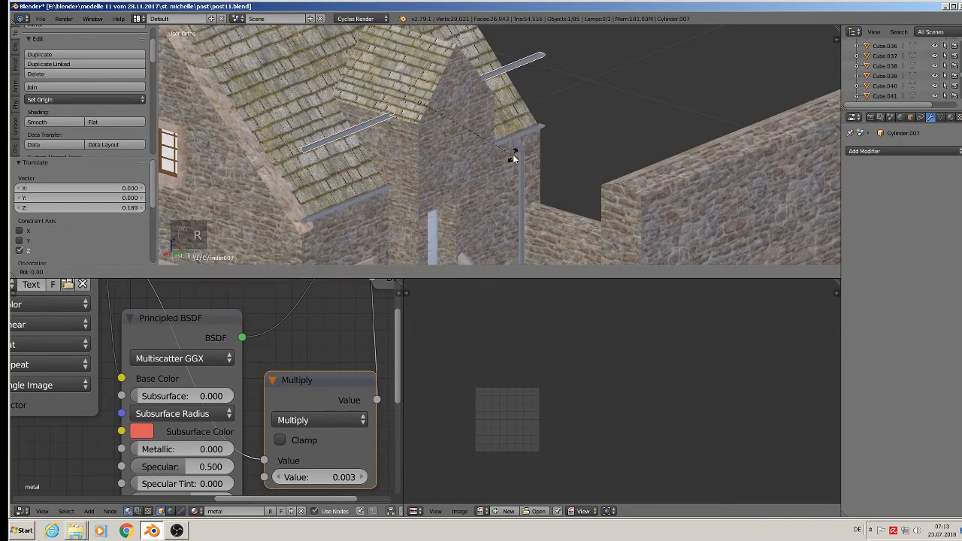
text(90)
key(Return)
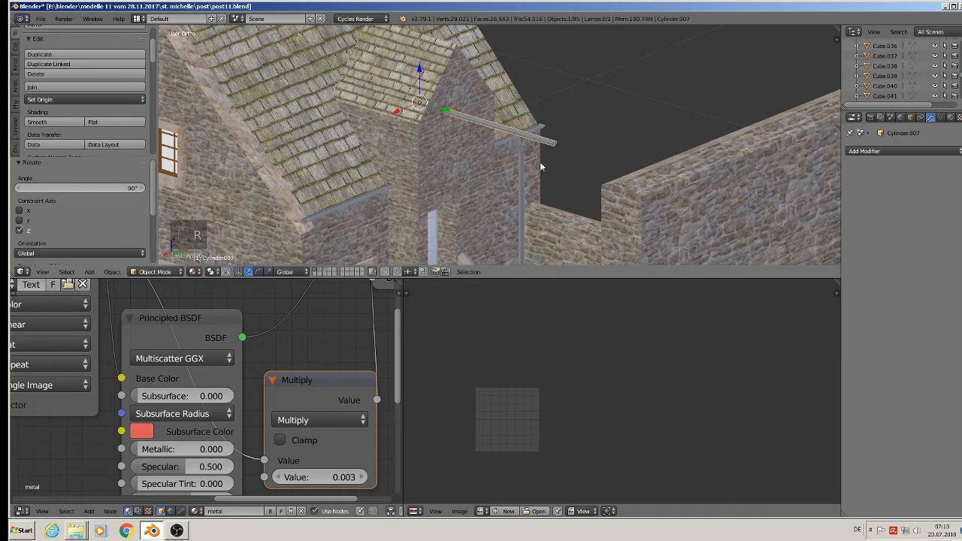
key(g)
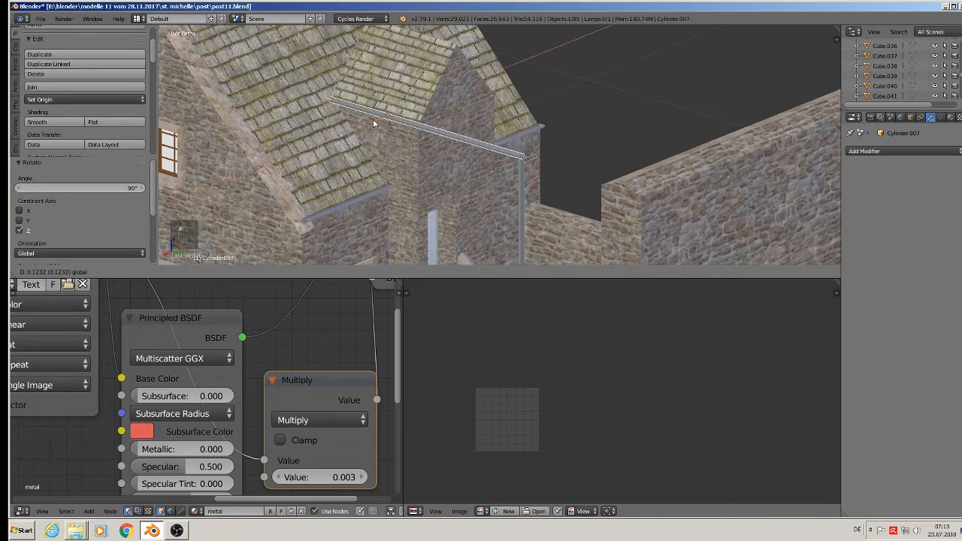
click(374, 118)
key(Tab)
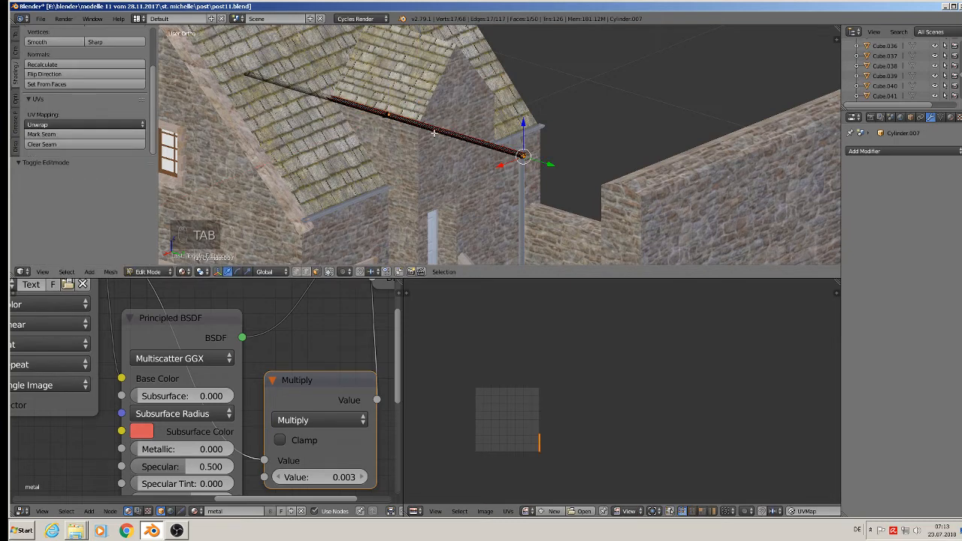
key(Tab)
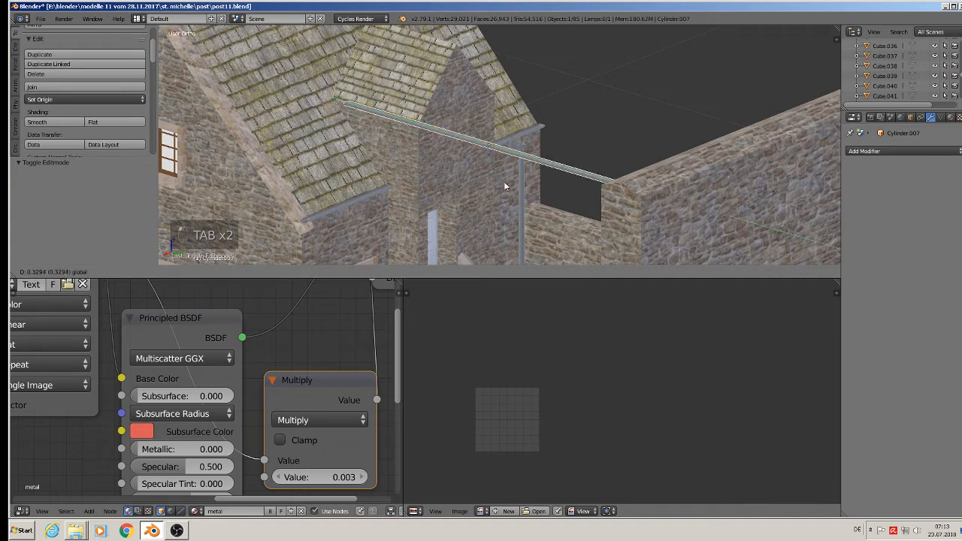
Shorten the gutter copy to the small gable's eave by moving its outer end vertices -0.626 along Y.
key(Tab)
drag(637, 191, 557, 175)
key(ctrl+z)
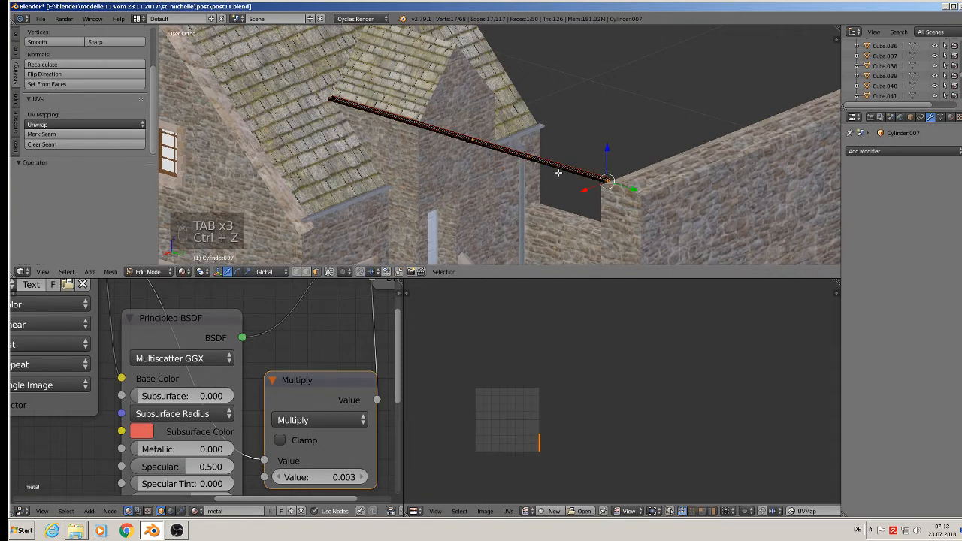
key(a)
key(c)
click(608, 179)
right_click(635, 193)
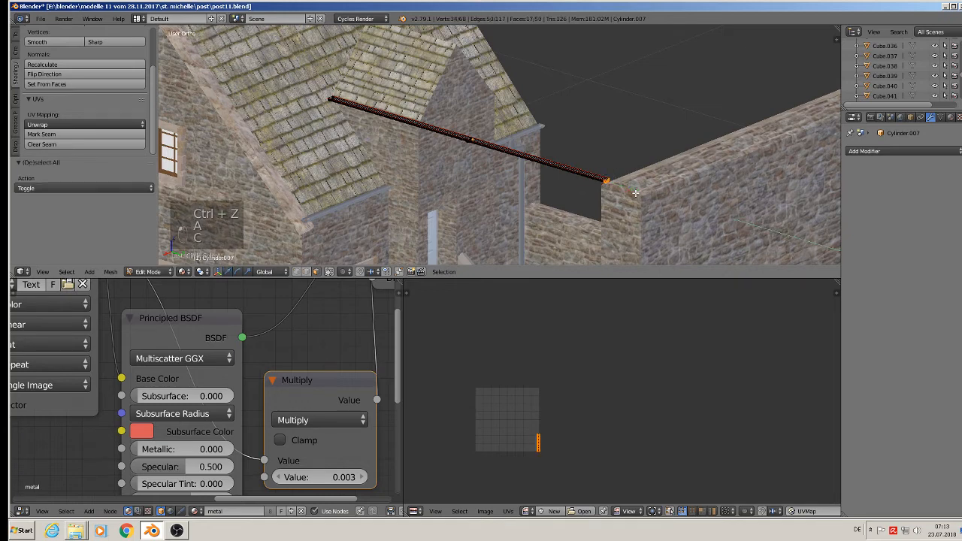
drag(634, 193, 444, 135)
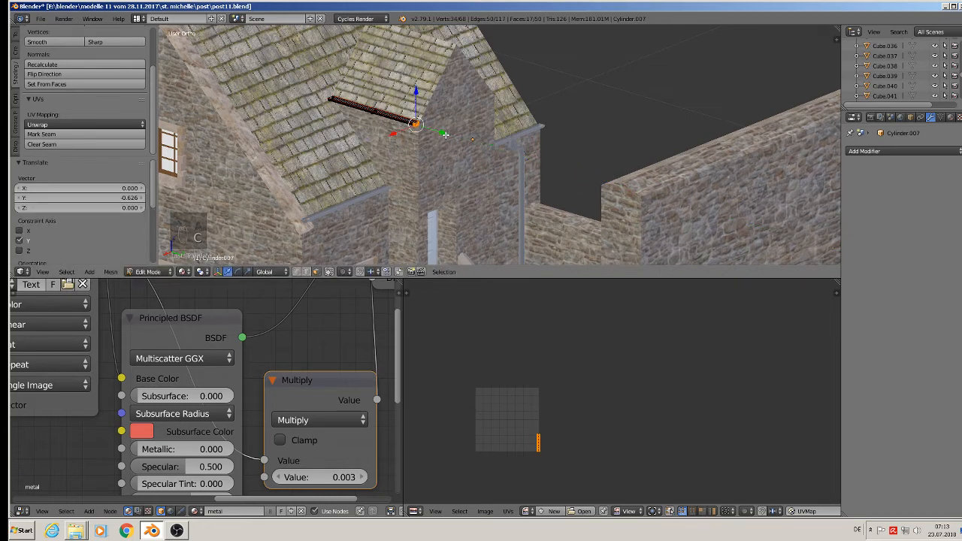
key(Tab)
Duplicate the shortened gutter and move the copy -0.301 along X to the small gable's opposite eave.
middle_drag(415, 137, 386, 136)
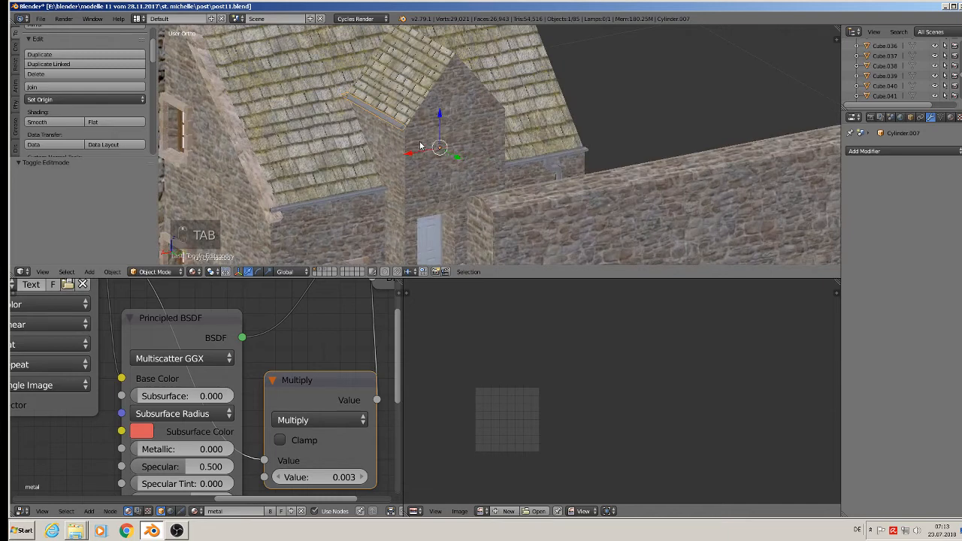
key(shift+d)
key(x)
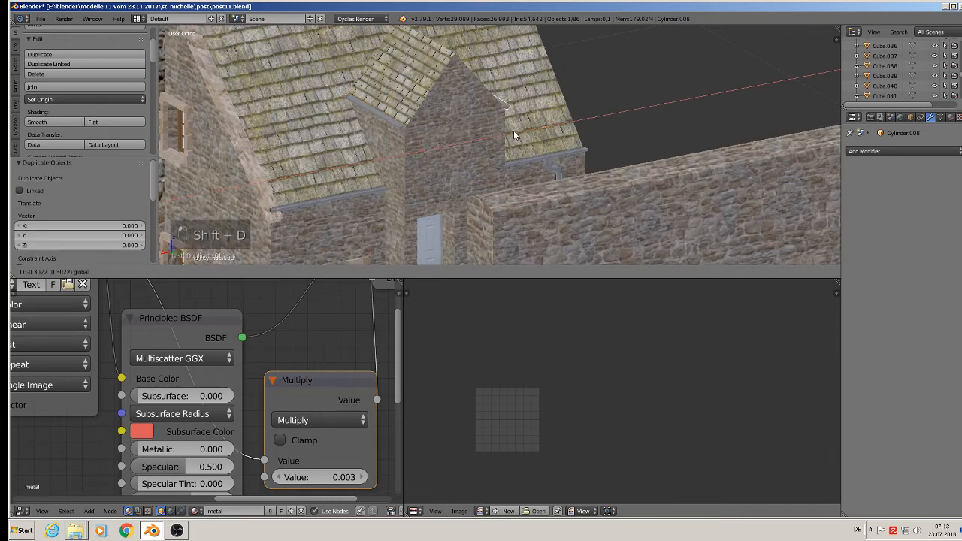
click(515, 135)
Duplicate the curved downpipe, moving the copy 0.492 along X and raising it 0.185 along Z toward the gable's gutter.
middle_drag(515, 140, 597, 157)
right_click(598, 157)
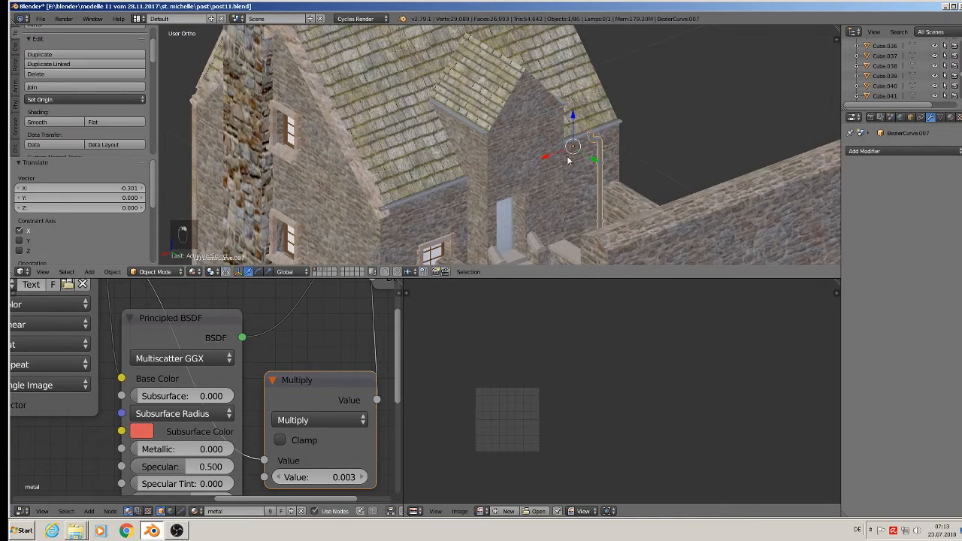
key(shift+d)
key(x)
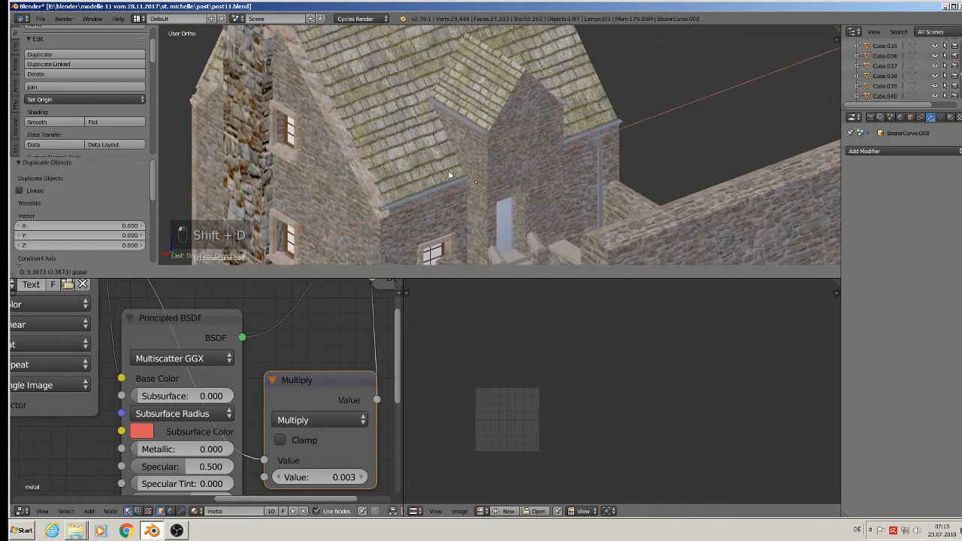
click(412, 179)
key(g)
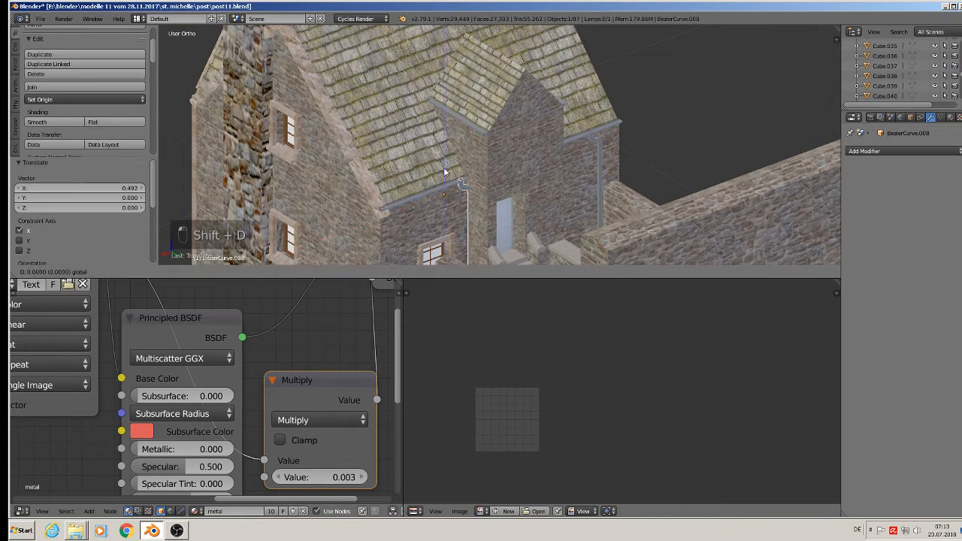
key(z)
click(441, 119)
Rotate the downpipe copy 90° about Z and shift it along Y and -0.084 along X toward the small gable's gutter.
middle_drag(478, 172, 520, 175)
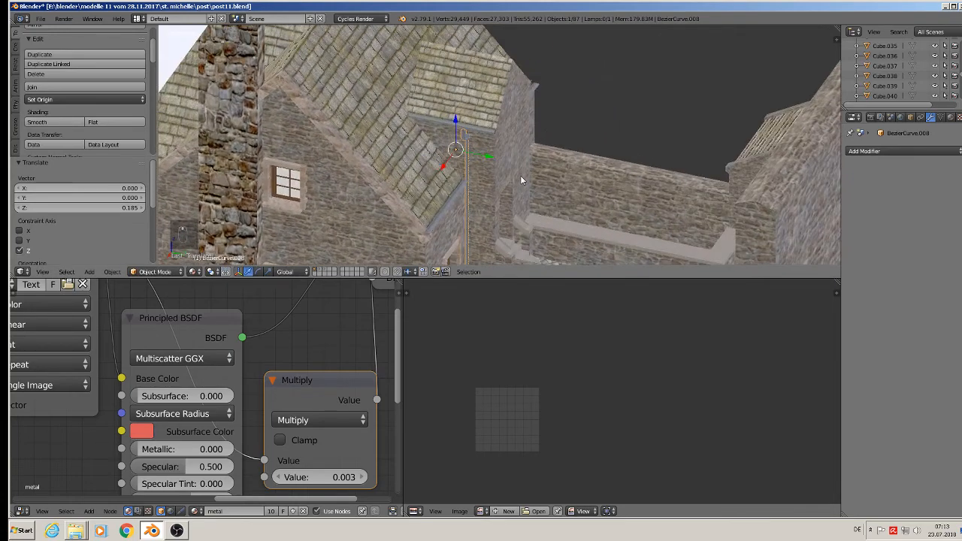
text(rz90)
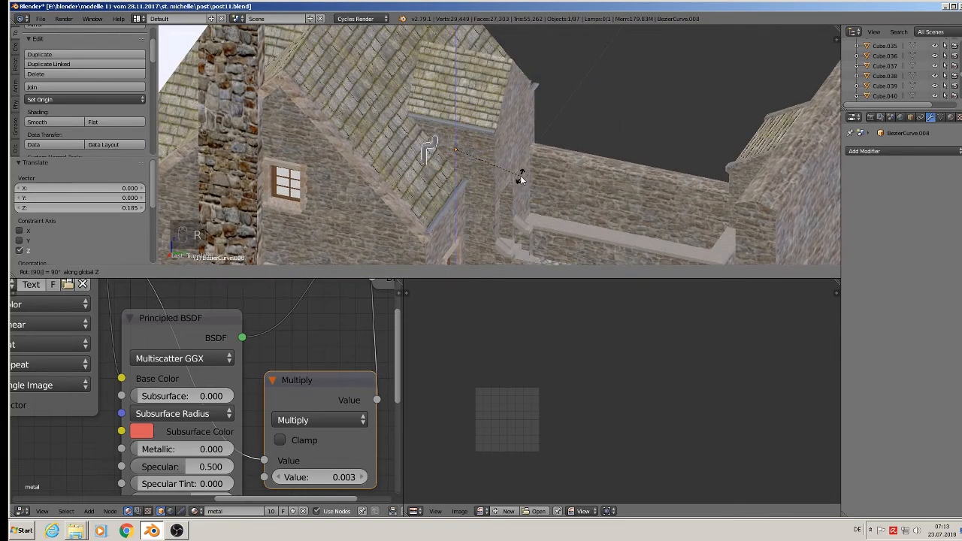
key(Return)
key(g)
key(y)
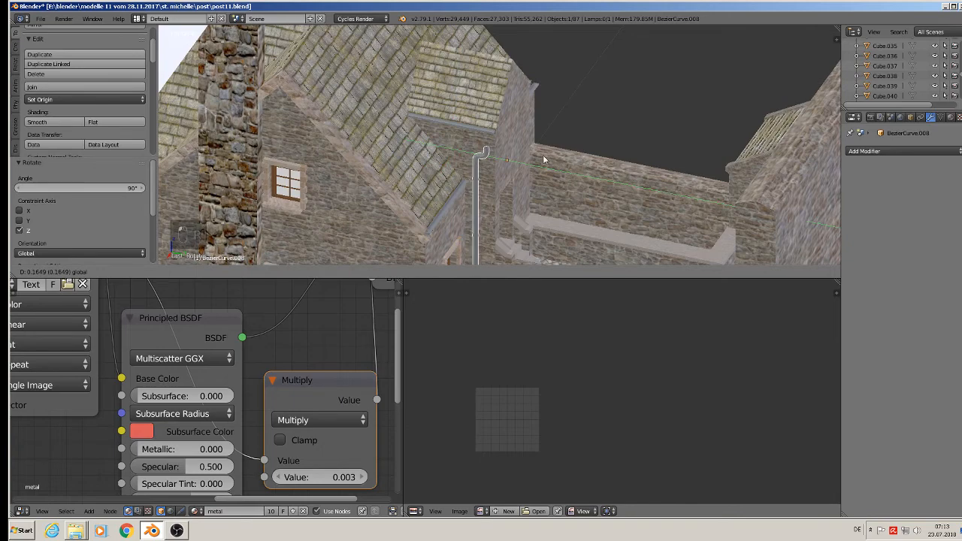
click(542, 155)
middle_drag(543, 155, 542, 122)
key(g)
key(x)
click(505, 161)
Fine-tune the downpipe copy along Y and X so its curved top meets the outer end of the small gable's gutter.
scroll(542, 121, up, 3)
key(g)
key(y)
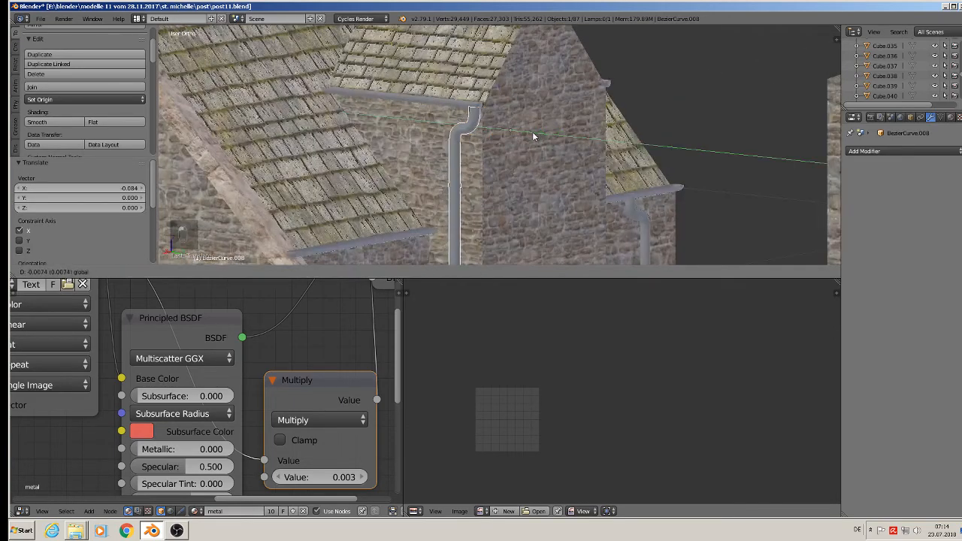
click(462, 162)
middle_drag(462, 161, 526, 218)
key(g)
key(x)
click(459, 153)
Deselect everything and save the scene to the existing post11.blend file.
scroll(466, 169, down, 3)
shift+middle_drag(521, 226, 583, 175)
key(a)
scroll(466, 158, down, 3)
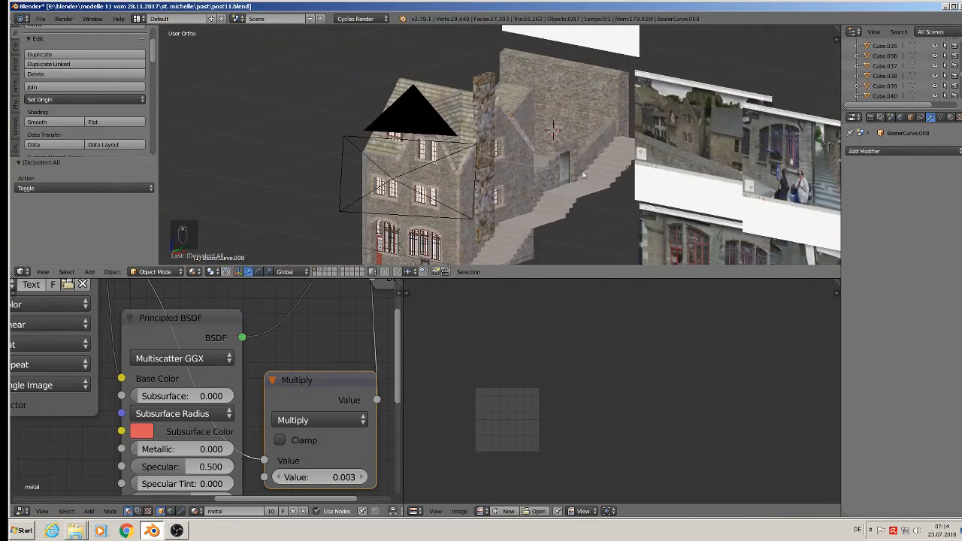
click(41, 18)
click(67, 95)
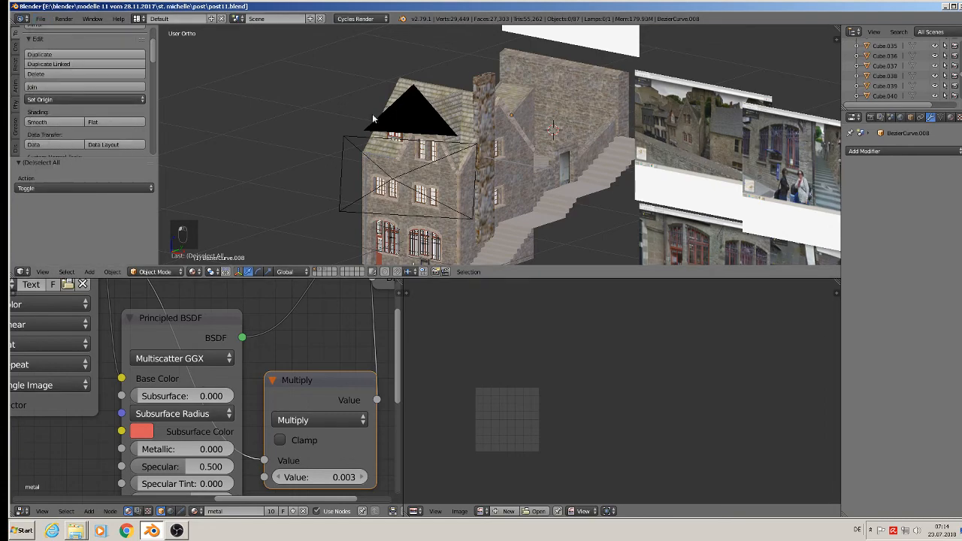
scroll(605, 73, down, 1)
scroll(629, 103, down, 2)
middle_drag(619, 143, 424, 169)
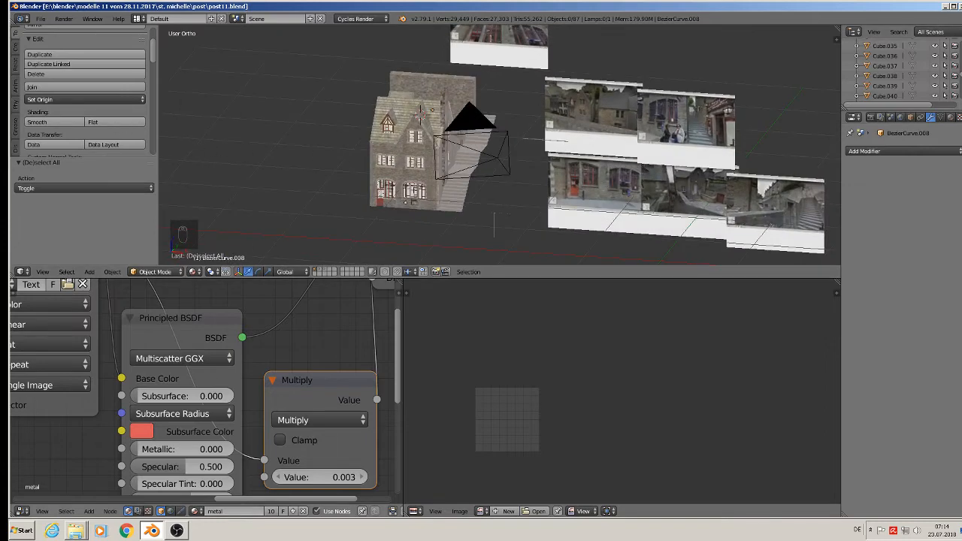
click(176, 531)
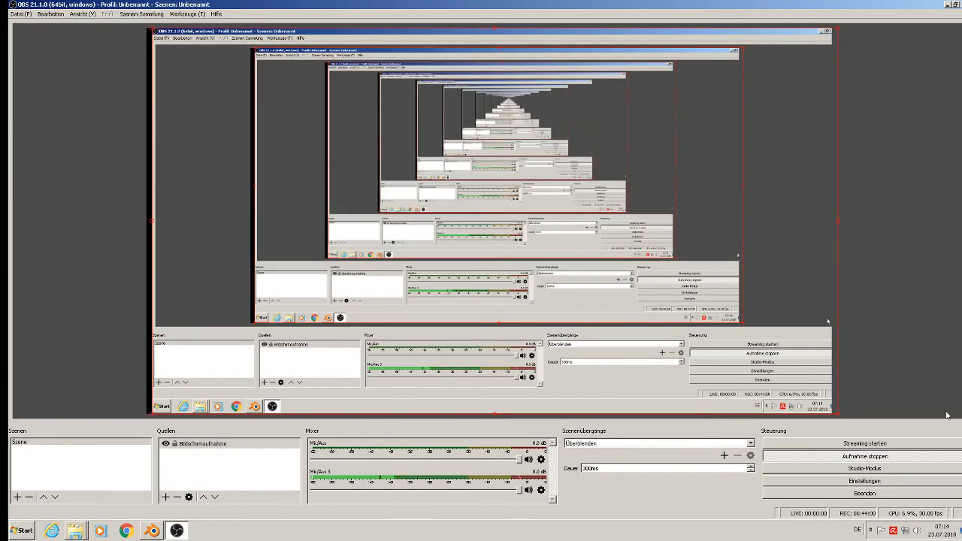